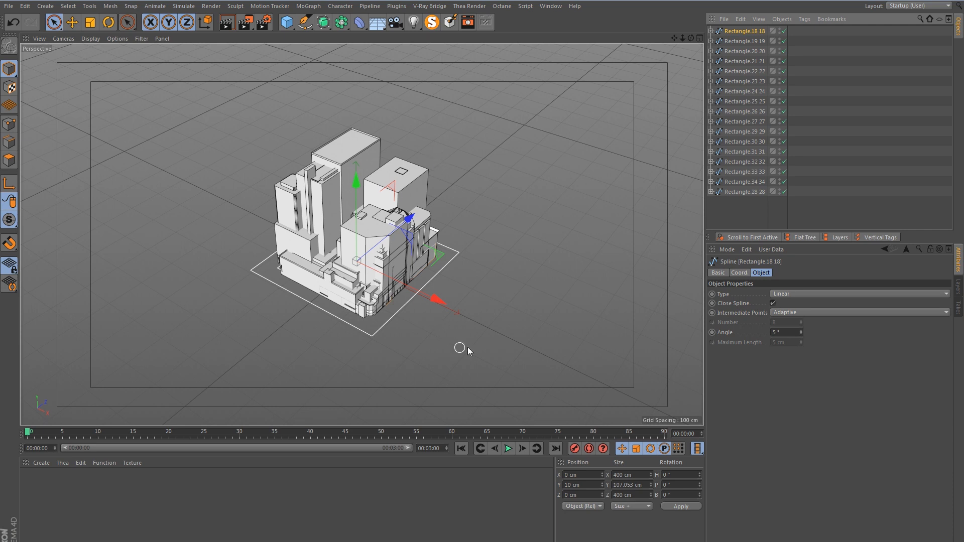
Step: Switch to the browser to view the 3D Warehouse city block model page and return to Cinema 4D
key("alt+Tab")
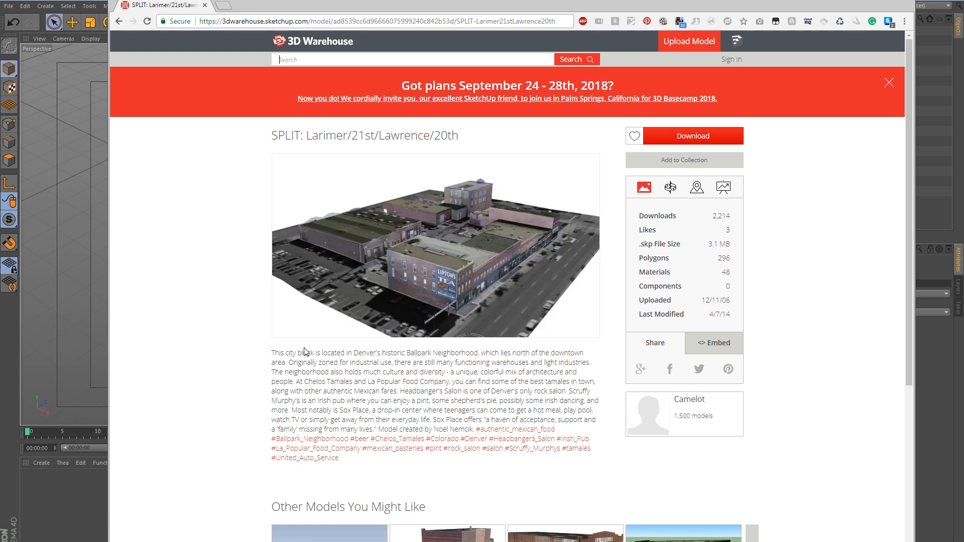
mouse_move(386, 230)
left_click(95, 301)
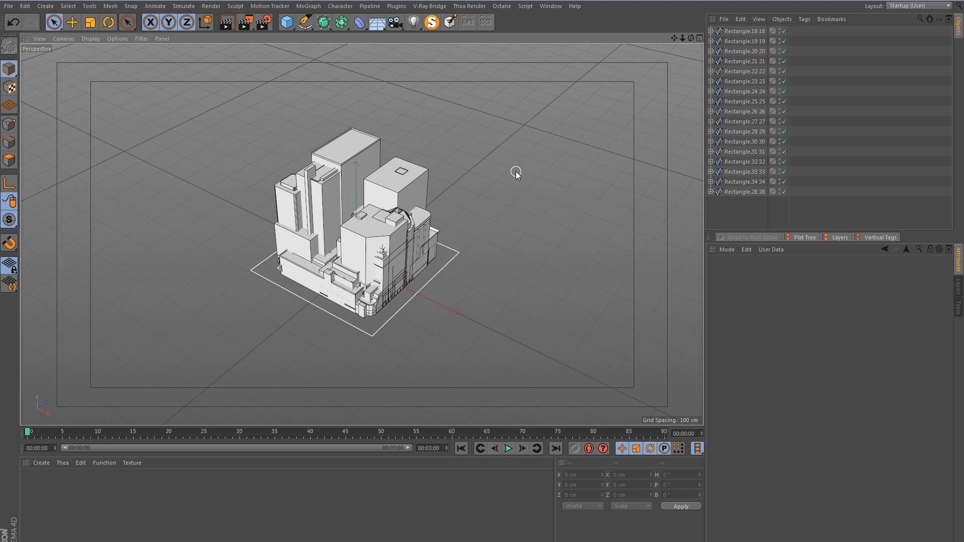
Step: Add a MoGraph Cloner and place all the Rectangle city block splines inside it as children
left_click(749, 192)
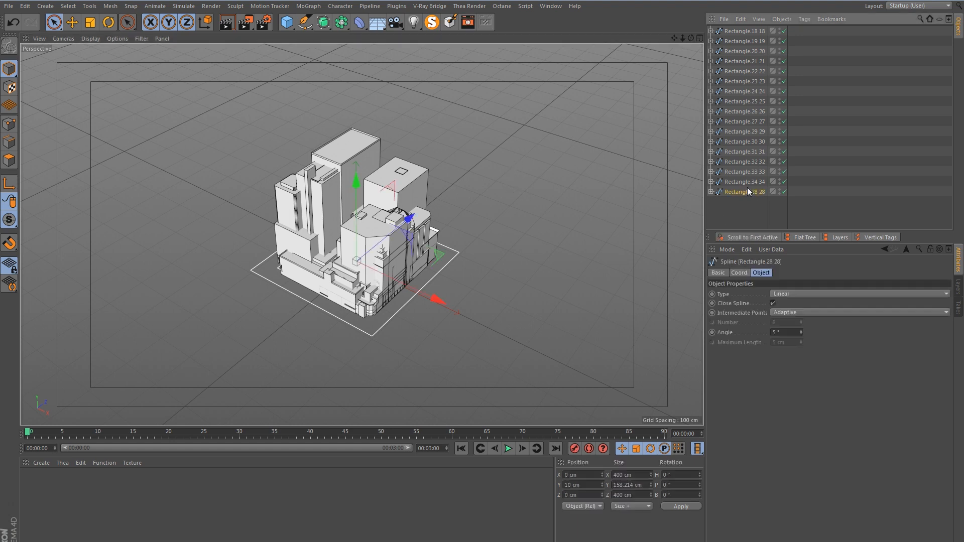
left_click(310, 7)
left_click(337, 117)
mouse_move(731, 212)
left_mouse_down()
mouse_move(758, 64)
mouse_move(749, 40)
mouse_move(730, 33)
left_mouse_up()
left_click(736, 31)
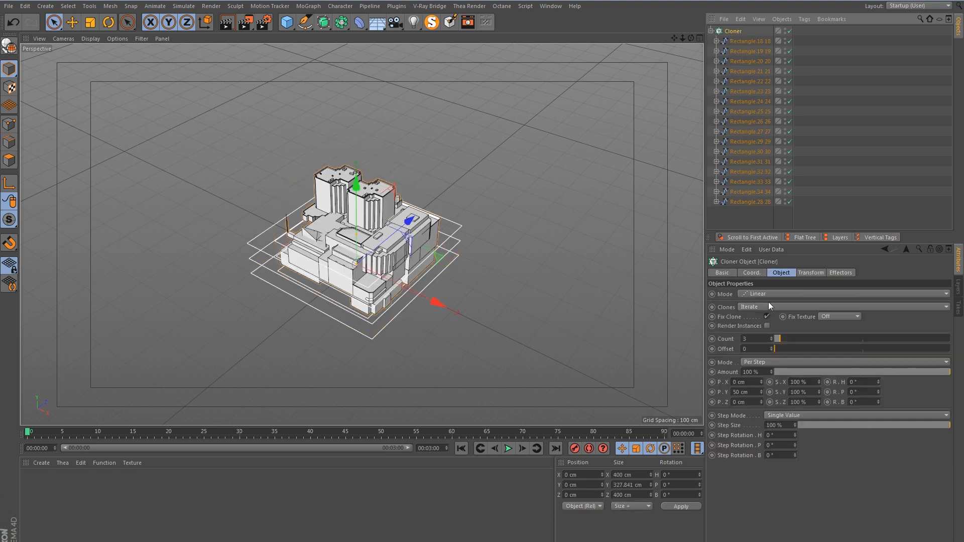
Step: Set the cloner's mode to Grid Array with the clones set to Iterate
left_click(764, 308)
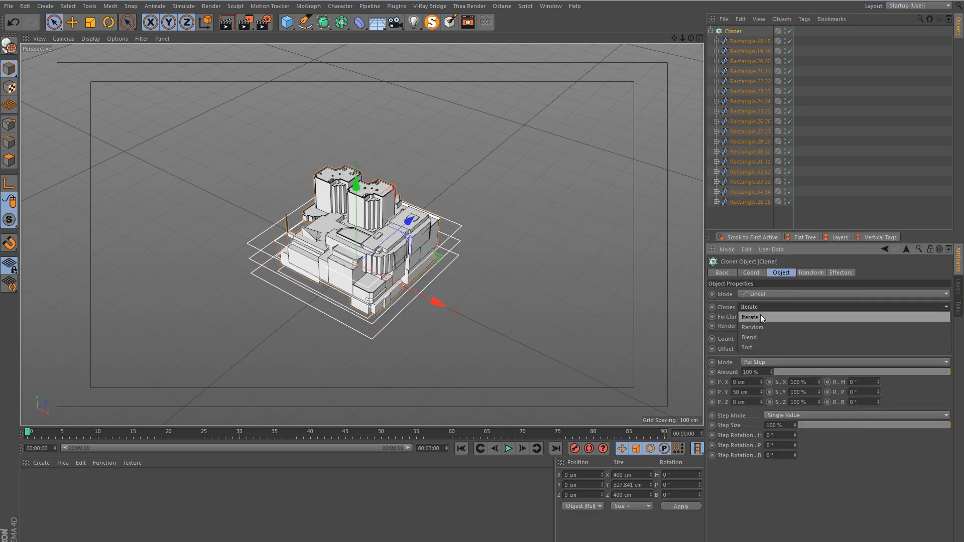
left_click(761, 321)
left_click(762, 294)
left_click(767, 327)
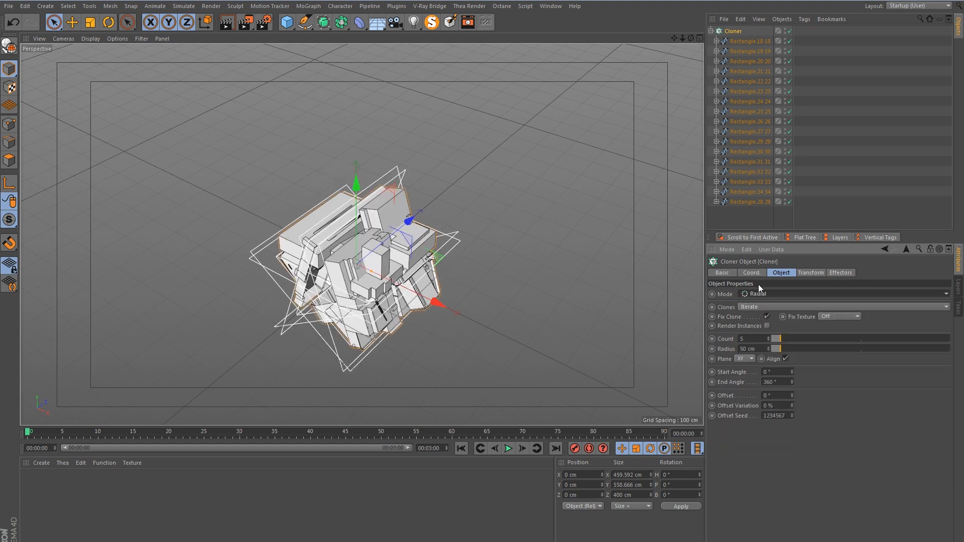
left_click(761, 294)
left_click(767, 337)
Step: Set the cloner's grid count to 4 by 1 by 4
double_click(788, 339)
type("1")
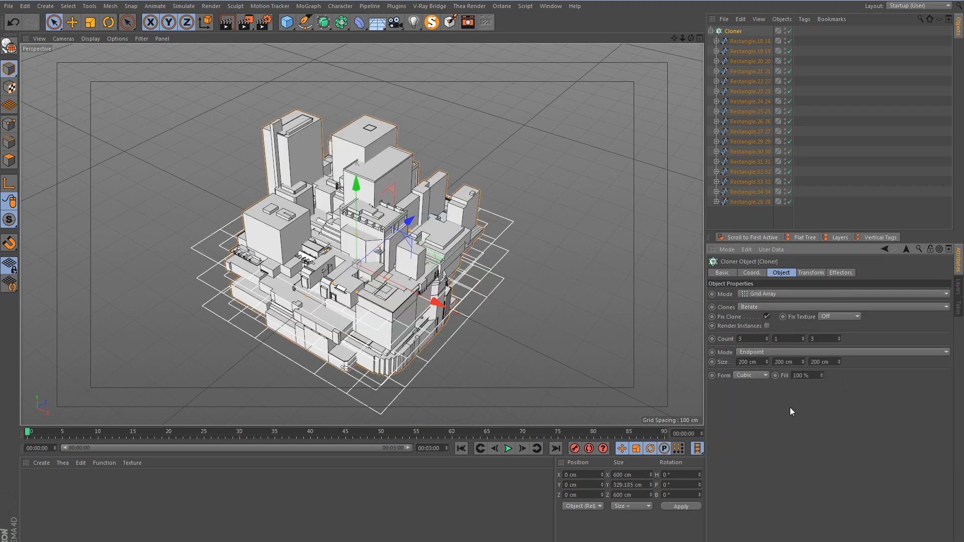
key("Return")
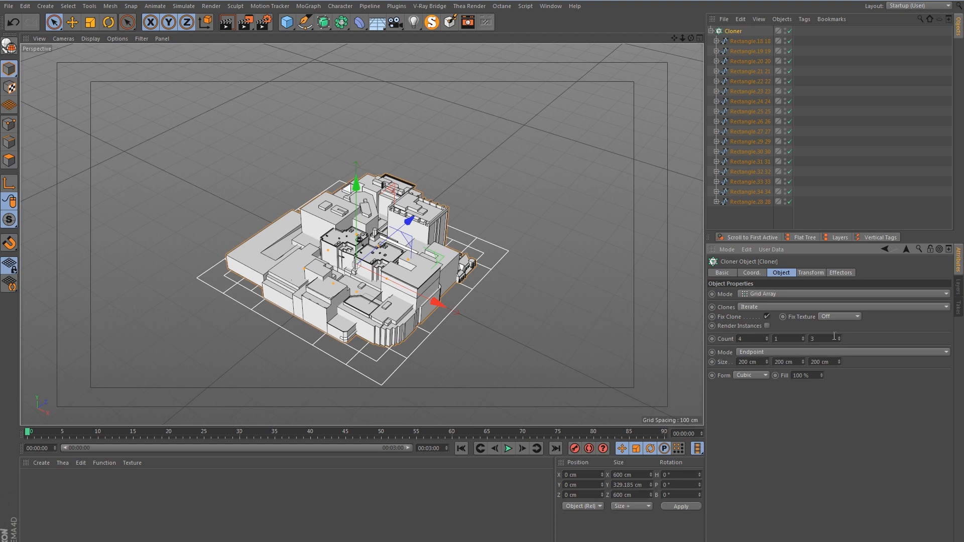
left_click(840, 337)
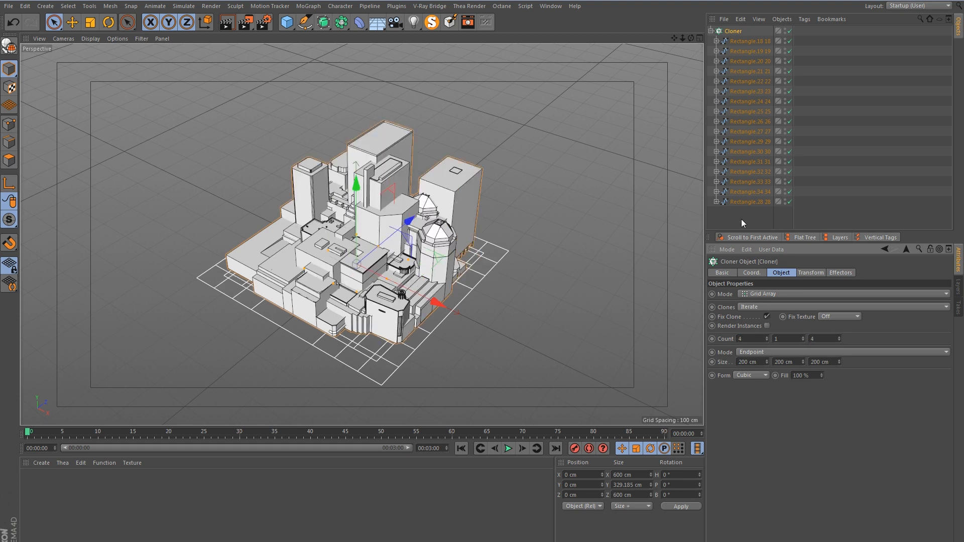
Step: Switch the cloner's grid spacing to Per-Step with a size of 400 cm in X and Z
left_click_drag(742, 218, 747, 42)
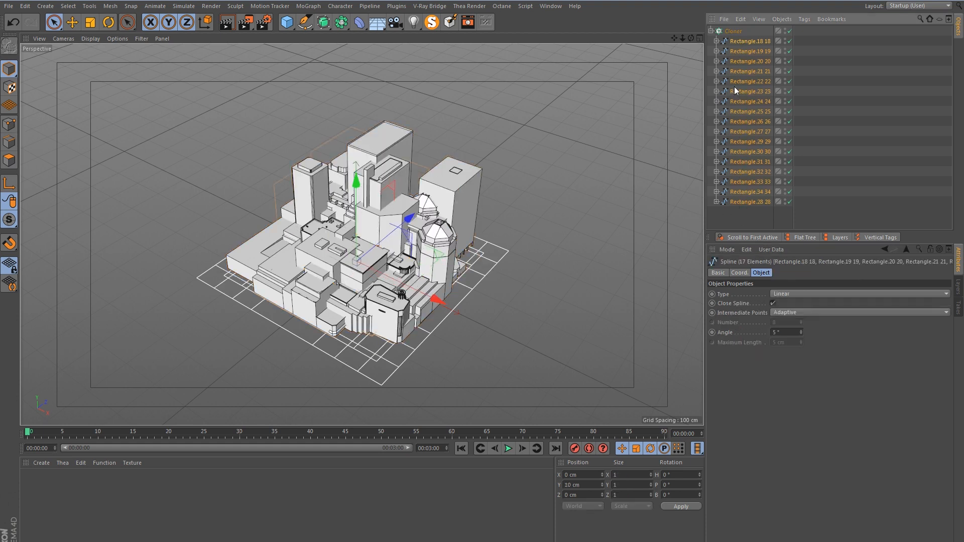
left_click(734, 31)
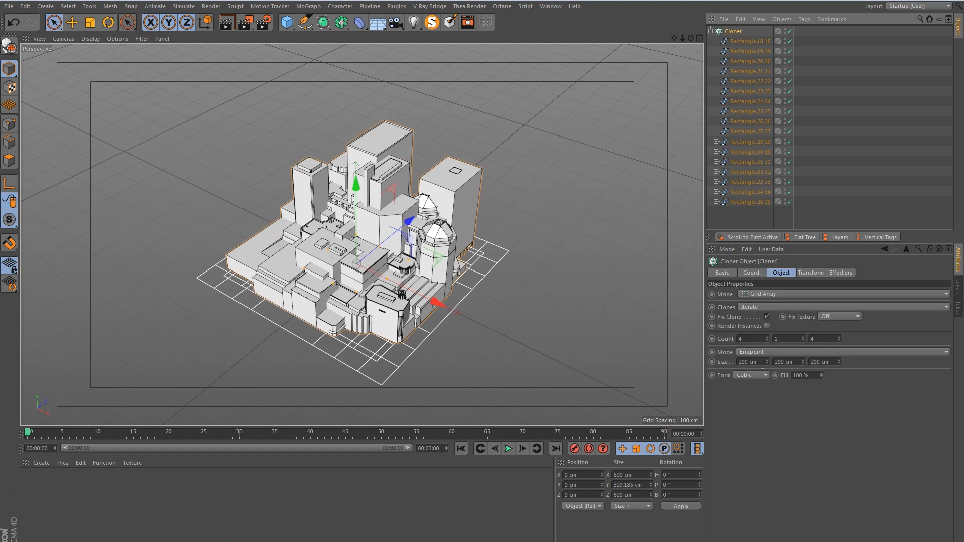
left_click(745, 353)
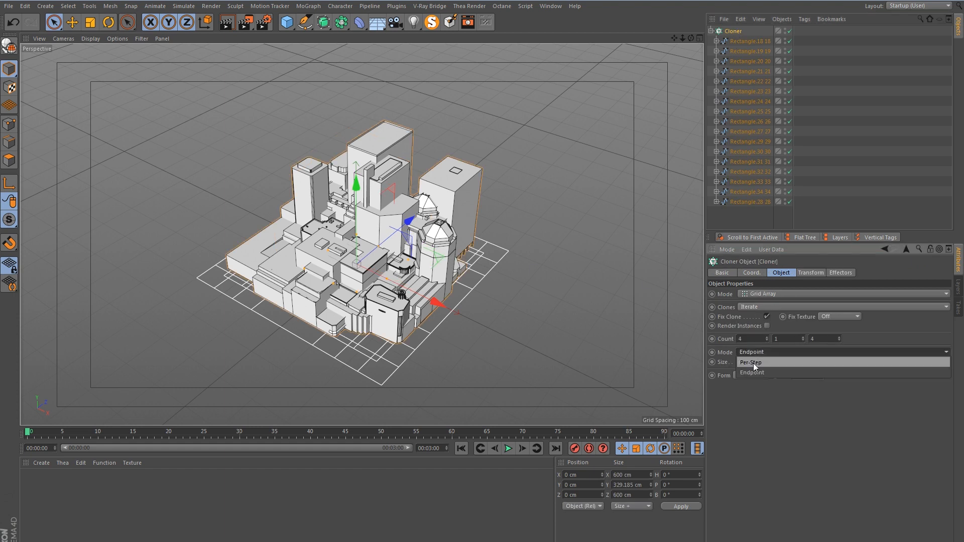
left_click(754, 363)
double_click(748, 362)
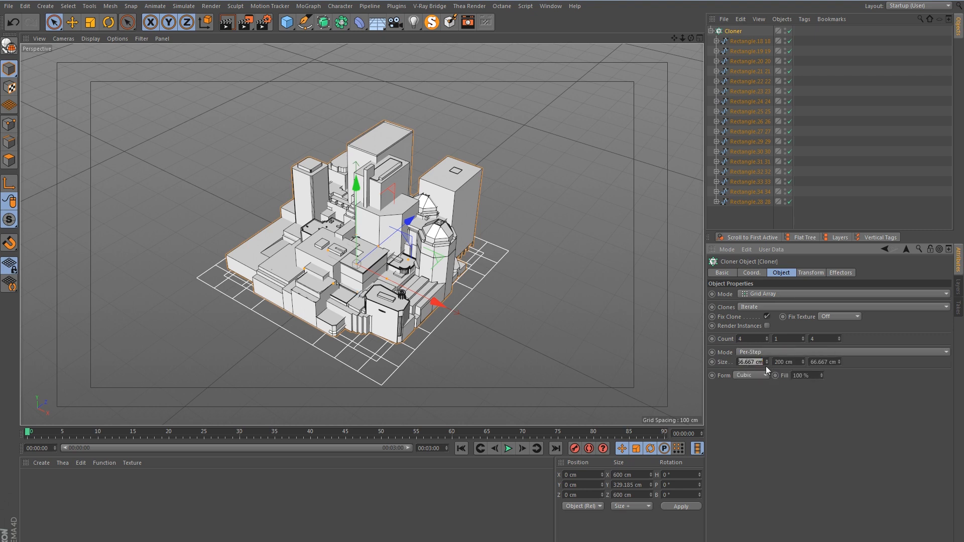
key("Tab")
key("Tab")
type("400")
key("Return")
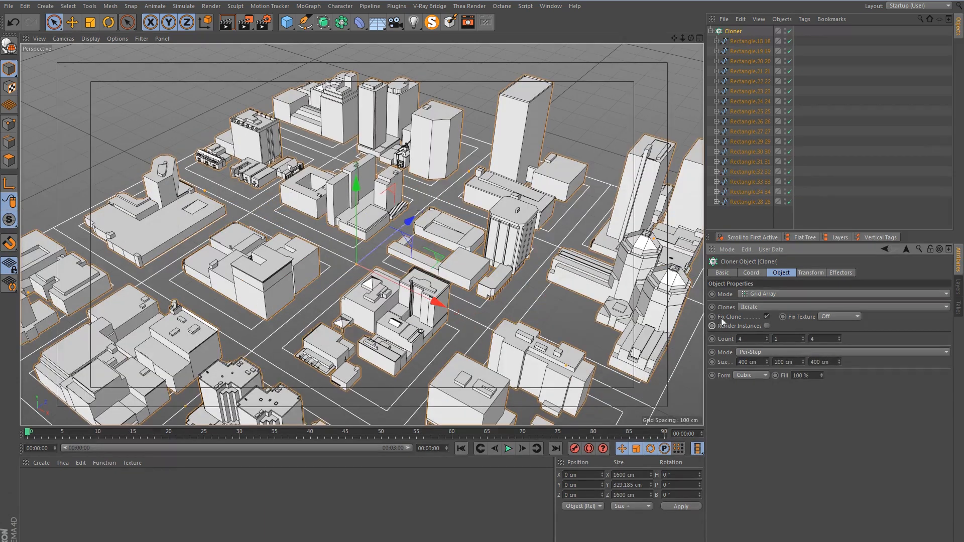
Step: Examine the spacing of the cloned city blocks and the X size of the Rectangle.18 spline
middle_click_drag(375, 269, 365, 206, "alt")
mouse_move(365, 207)
left_mouse_down("alt")
mouse_move(367, 244)
mouse_move(368, 219)
left_mouse_up("alt")
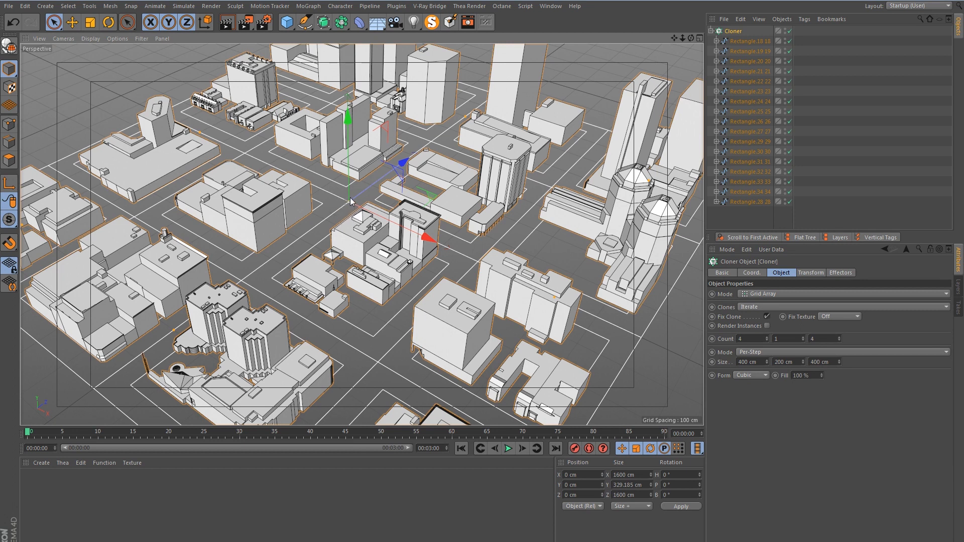
left_click_drag(347, 200, 347, 246, "alt")
middle_click_drag(318, 195, 364, 251, "alt")
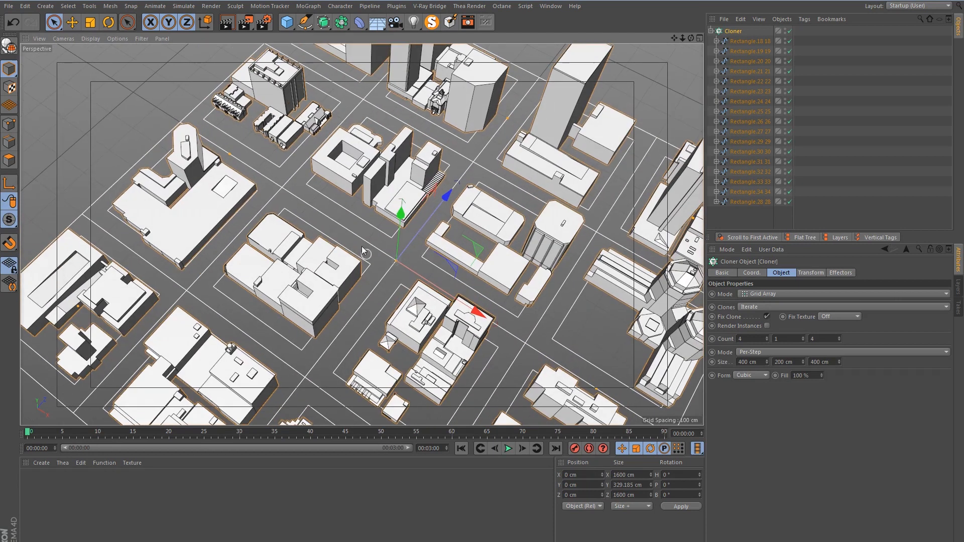
left_click(717, 41)
left_click(751, 41)
middle_click_drag(503, 208, 346, 216, "alt")
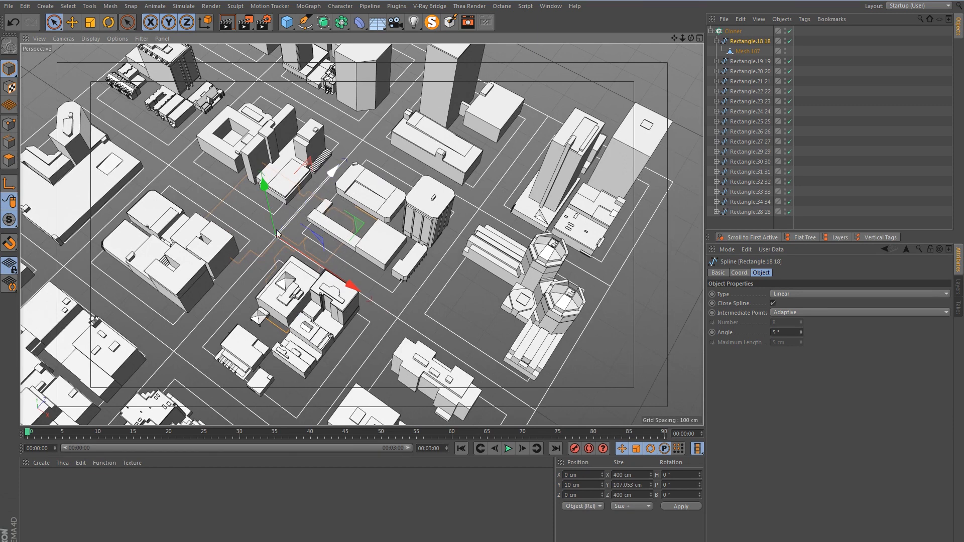
left_click(642, 475)
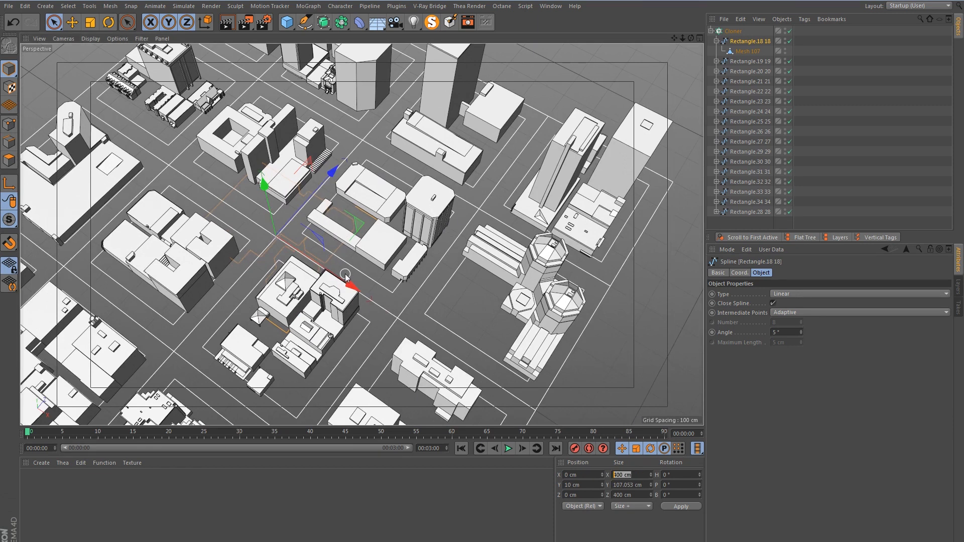
left_click_drag(323, 250, 330, 213, "alt")
Step: Reduce the cloner's Z count to 2 to form a strip of blocks two rows deep
left_click(737, 31)
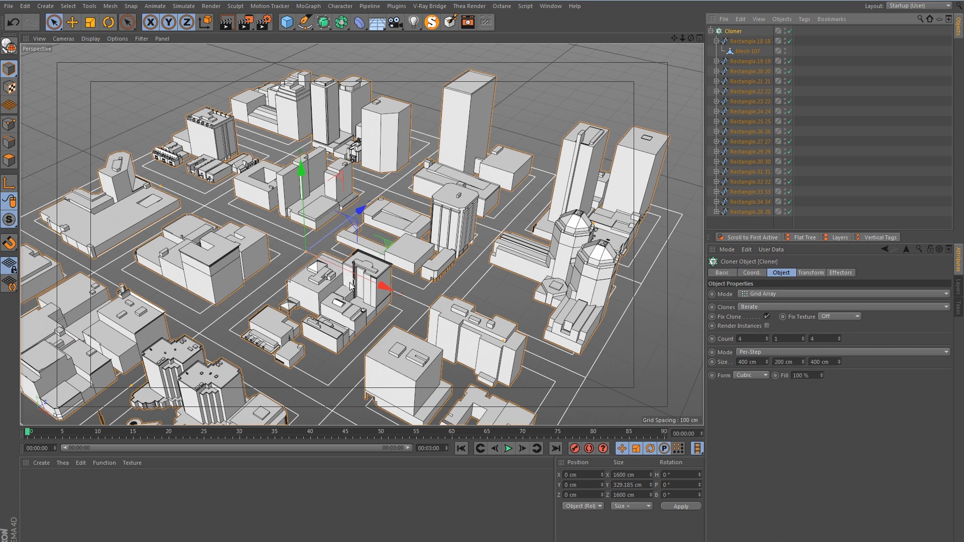
middle_click_drag(306, 261, 346, 235, "alt")
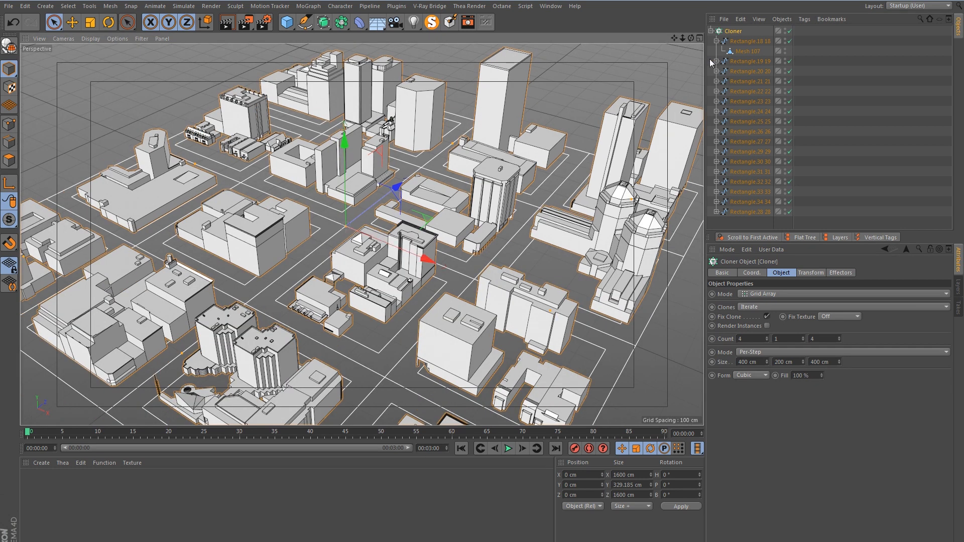
left_click(717, 42)
double_click(759, 338)
key("Tab")
key("Tab")
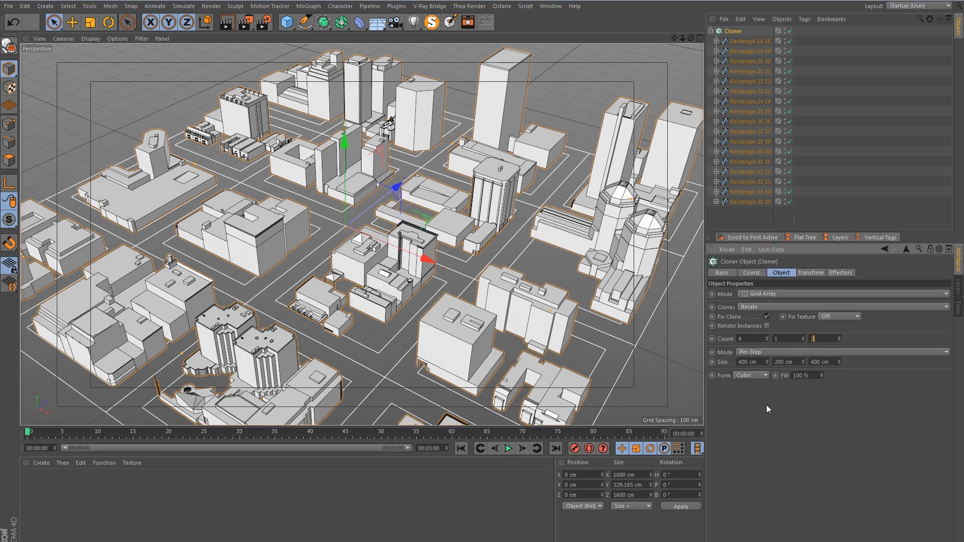
type("2")
key("Return")
scroll(329, 201, "down", 4)
left_click_drag(308, 225, 311, 201, "alt")
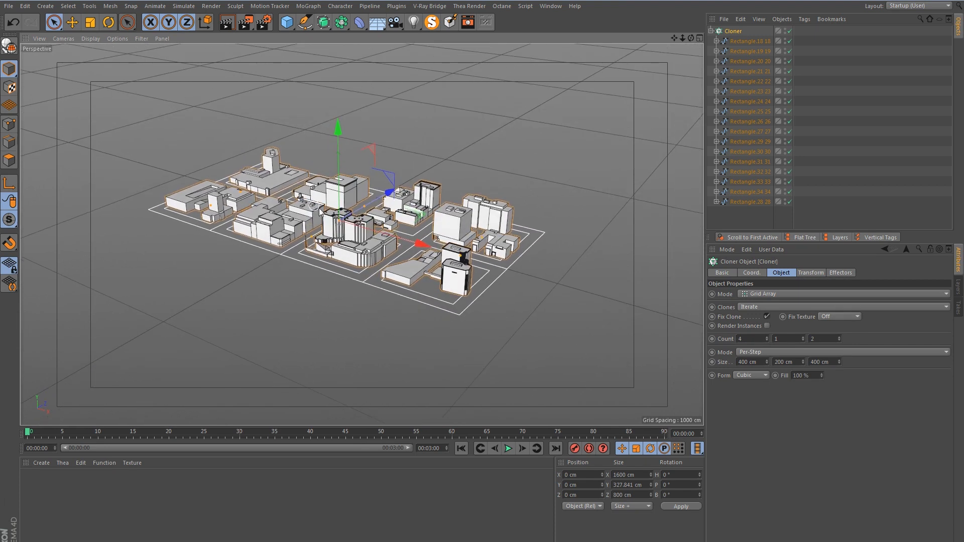
Step: Set the cloner's clones to Random and vary the block arrangement by lowering the seed to 123433
left_click(747, 307)
left_click(758, 329)
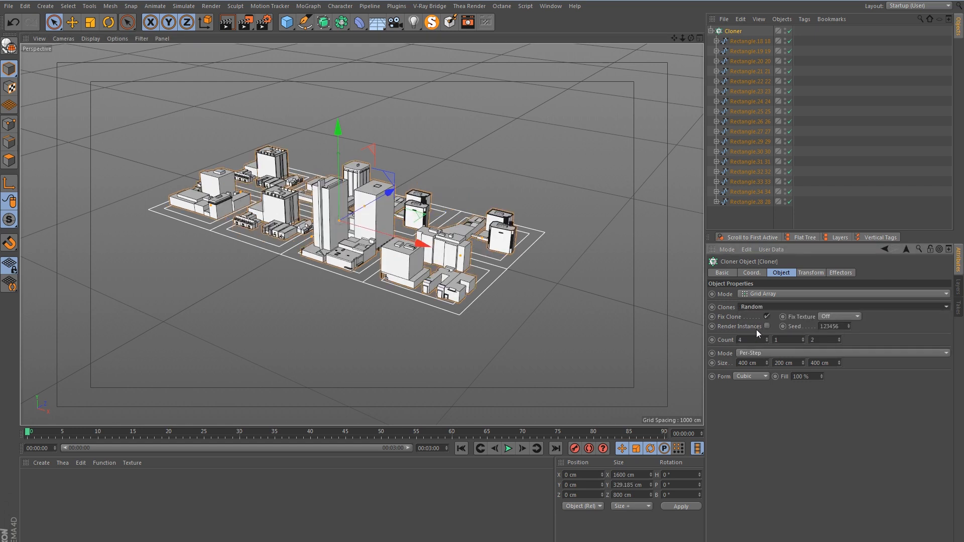
left_click(848, 328)
left_click(848, 328)
left_click(849, 328)
left_click(849, 328)
left_click(848, 328)
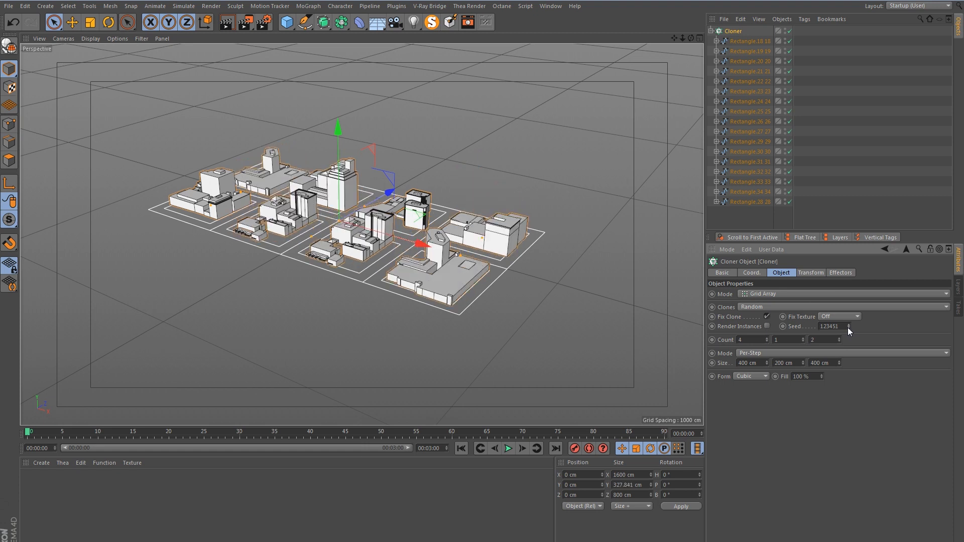
left_click(848, 328)
left_click(848, 328)
left_click(848, 328)
left_click(848, 327)
left_click(849, 328)
left_click(848, 328)
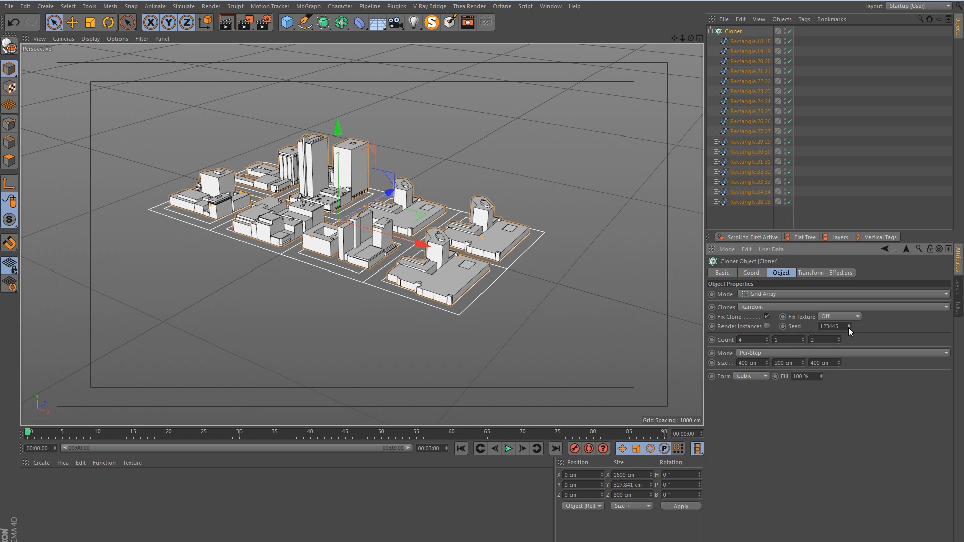
left_click(849, 328)
left_click(849, 328)
left_click(849, 328)
left_click(849, 328)
left_click(849, 328)
left_click(848, 327)
Step: Place a copy of the cloner at about X -1007 cm, Z 1278 cm, with an X count of 5
left_click(712, 31)
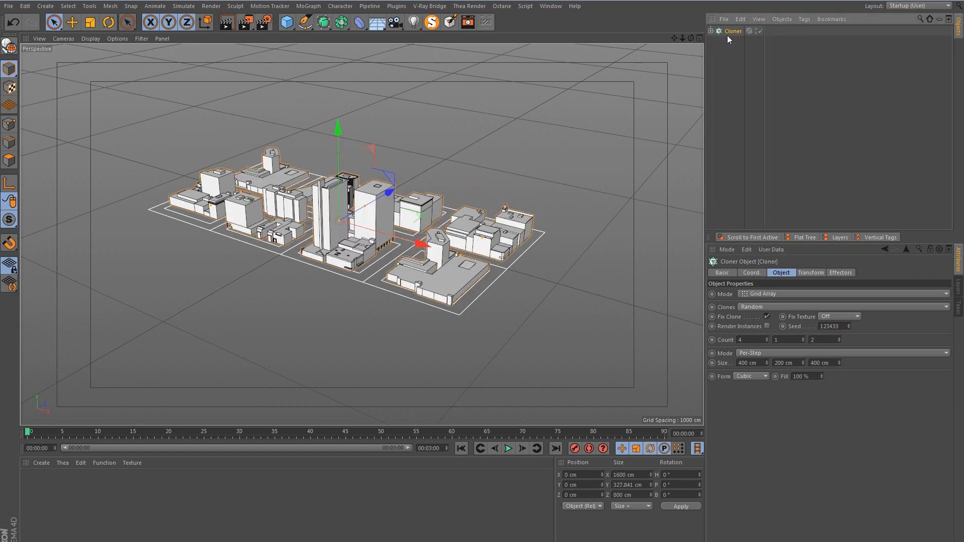
left_click_drag(726, 38, 727, 40, "ctrl")
left_click_drag(414, 164, 389, 211, "alt")
scroll(388, 206, "down", 3)
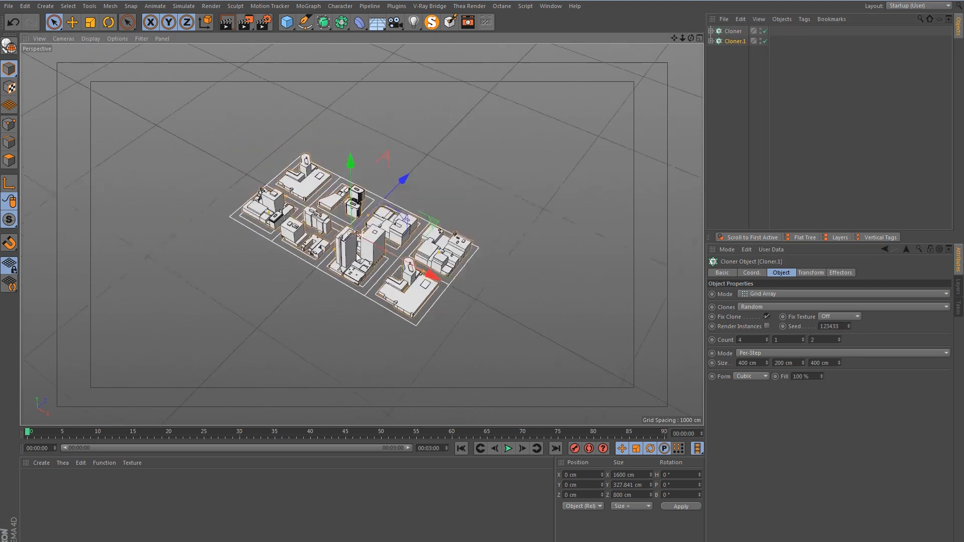
middle_click_drag(387, 201, 387, 222, "alt")
left_click_drag(388, 222, 420, 200)
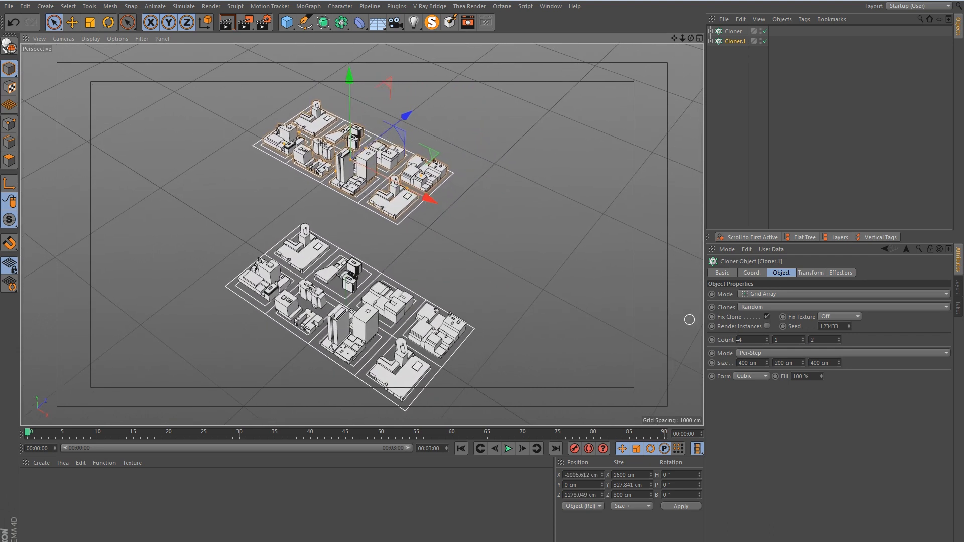
left_click(768, 338)
mouse_move(349, 182)
left_mouse_down("alt")
mouse_move(426, 176)
mouse_move(348, 176)
left_mouse_up("alt")
Step: Duplicate the second cloner and move the copy along X to about 1277 cm
left_click_drag(735, 42, 735, 54, "ctrl")
scroll(361, 162, "down", 4)
left_click_drag(439, 201, 606, 279)
left_click_drag(551, 276, 523, 271, "alt")
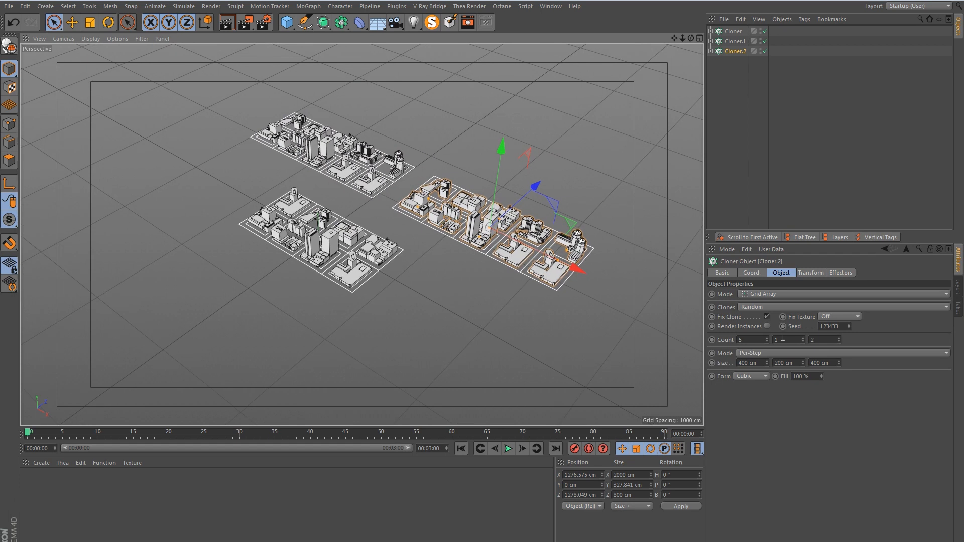
Step: Reduce the third cloner's X count to 4 and rotate it about the vertical axis
left_click(767, 342)
key("r")
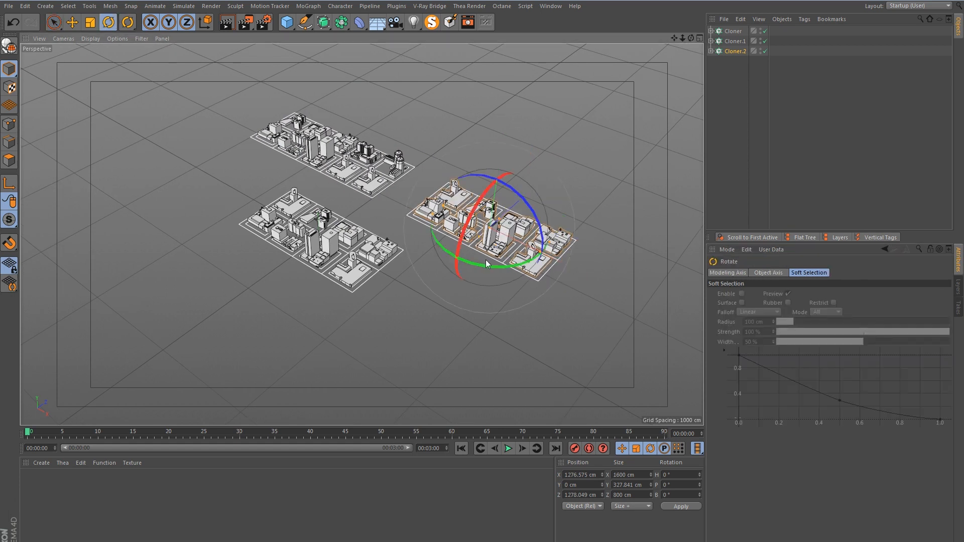
left_click_drag(496, 266, 406, 228)
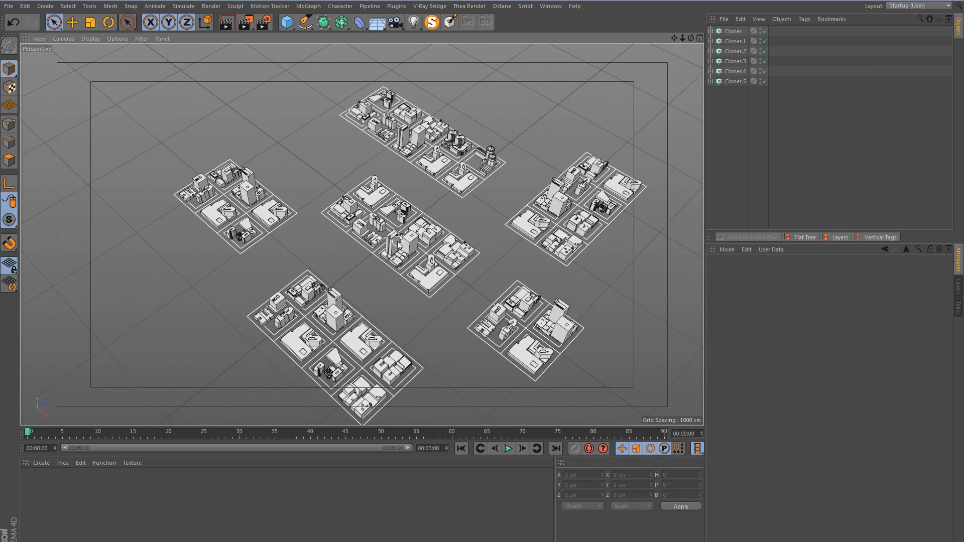
Step: Review the layout of the cloned districts and compare it with the holographic map composition up close in After Effects
scroll(399, 237, "up", 3)
left_click_drag(399, 238, 381, 272, "alt")
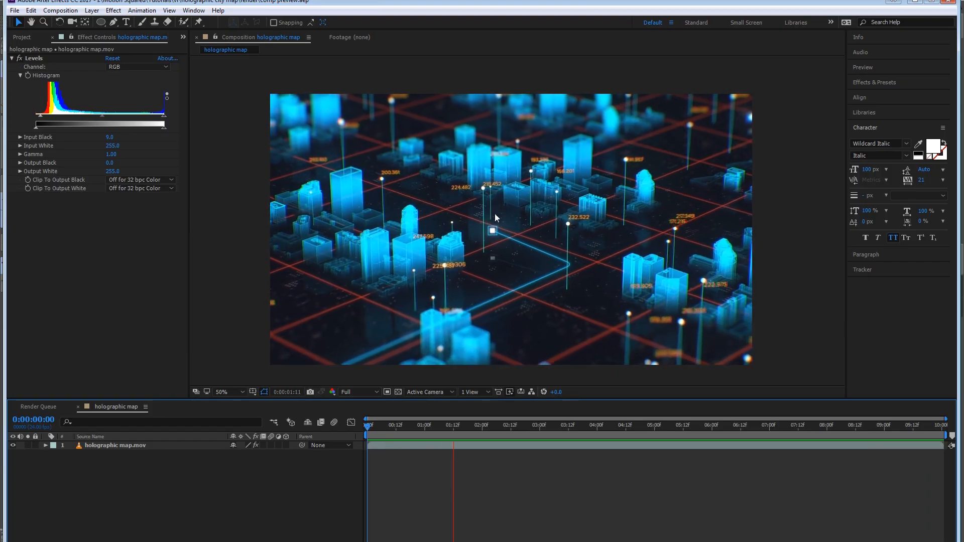
scroll(496, 251, "up", 2)
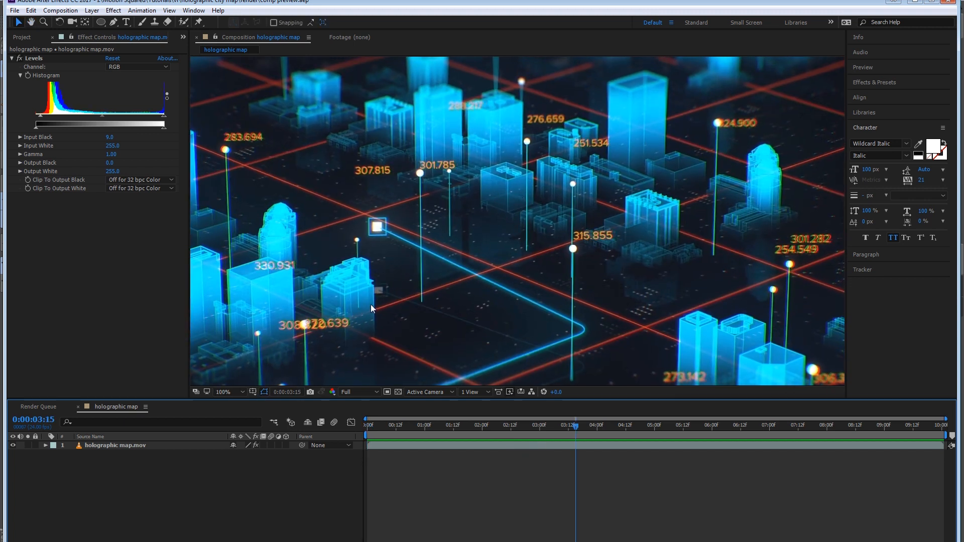
scroll(520, 143, "up", 2)
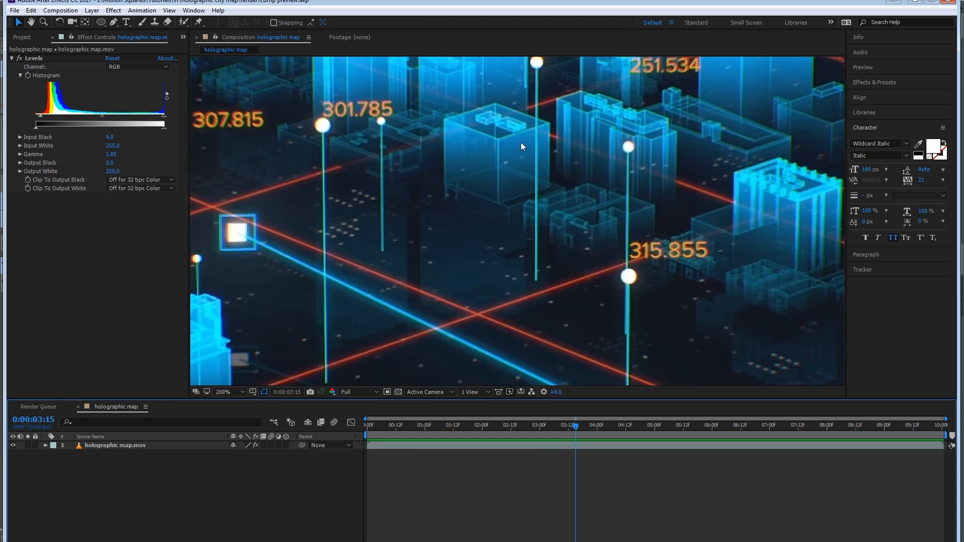
left_click_drag(443, 112, 423, 258)
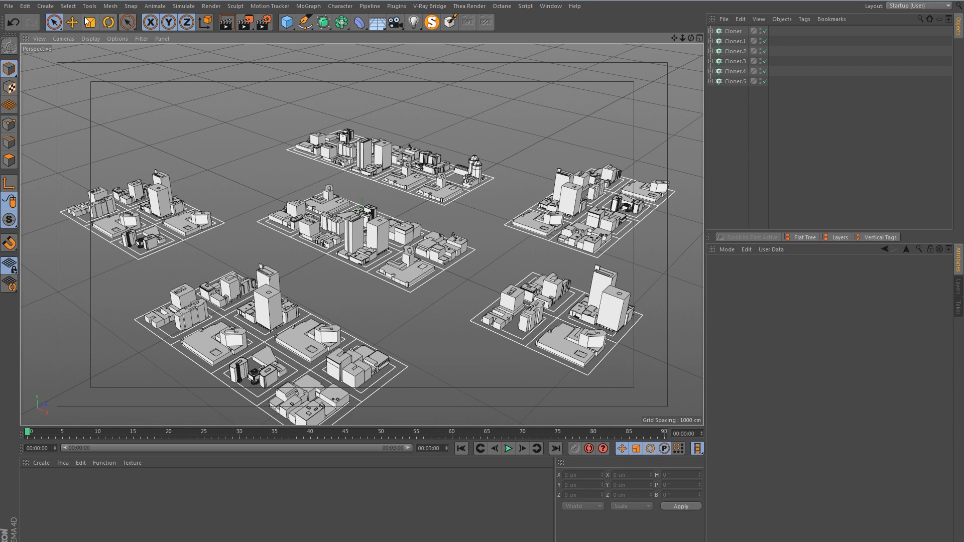
Step: Group all six cloners under a new null object and rename the null as Buildings
left_click(45, 6)
mouse_move(51, 21)
left_click(98, 21)
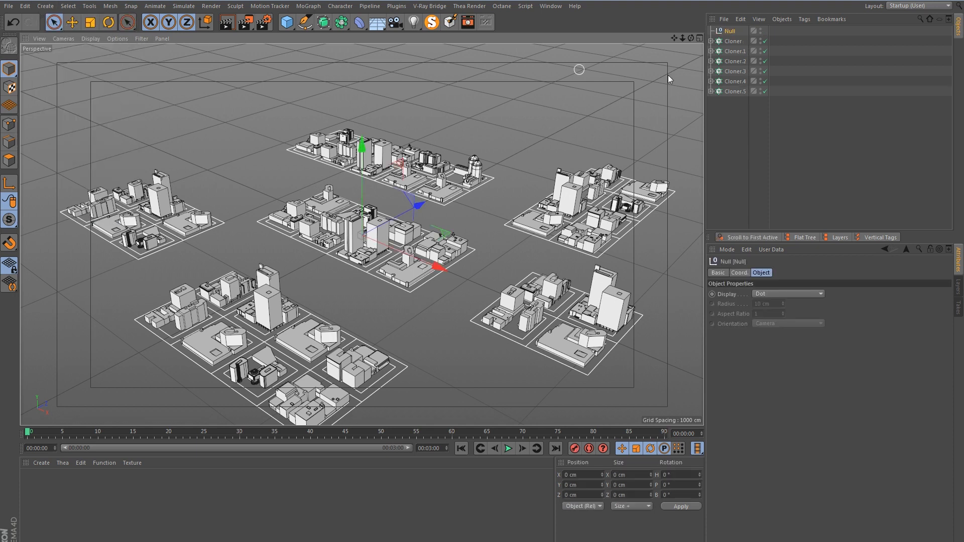
left_click_drag(743, 114, 732, 31)
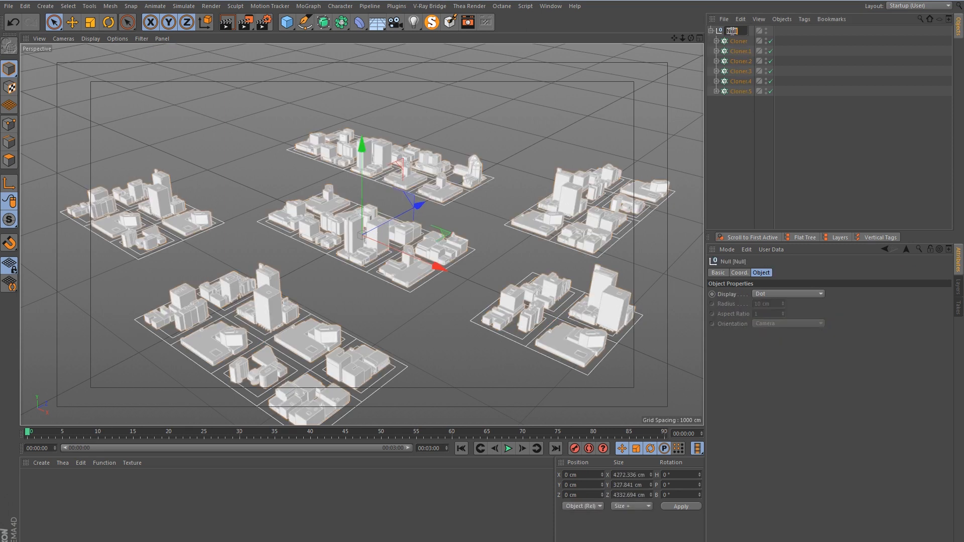
type("Beu")
type("ildings")
key("Return")
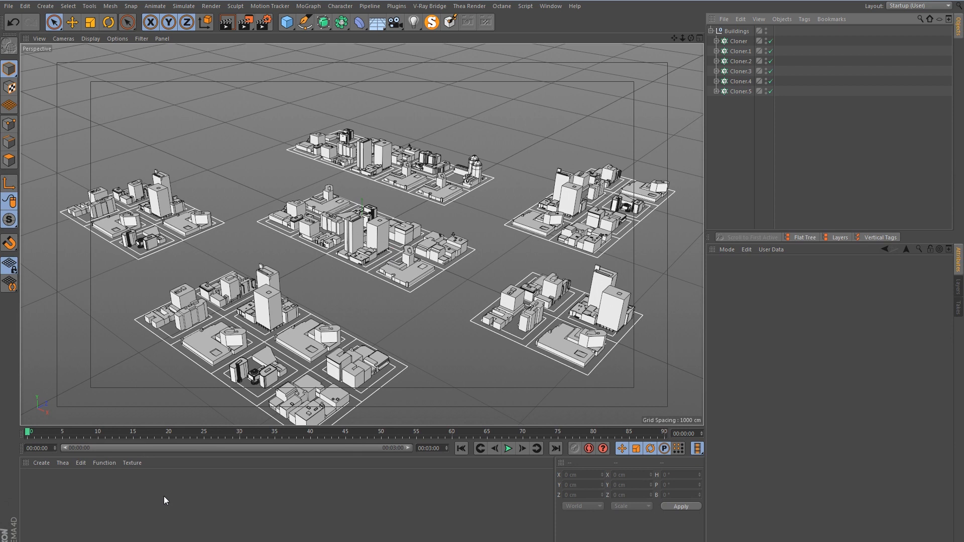
Step: Create a new material with Luminance enabled and Color disabled, setting the luminance saturation to 100% for a bright cyan
double_click(145, 494)
double_click(33, 480)
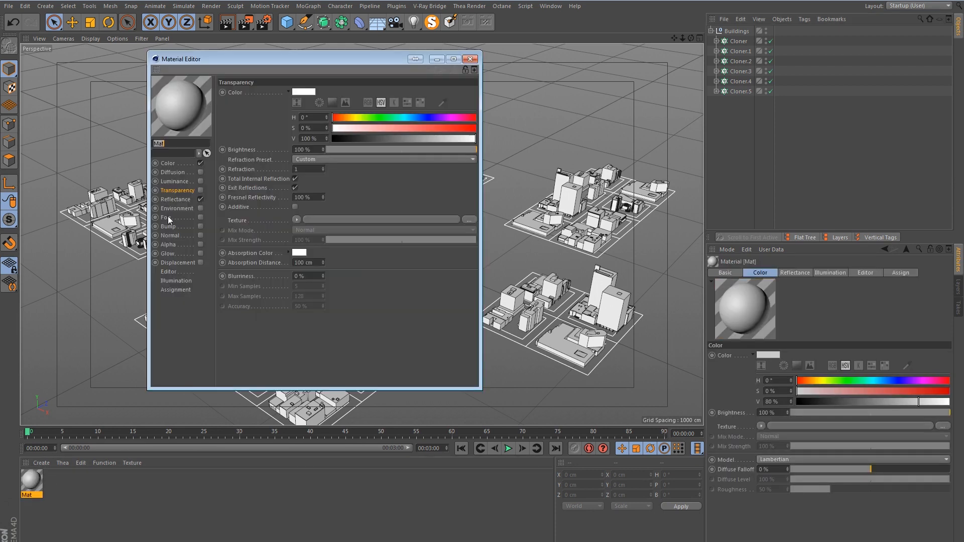
left_click(200, 180)
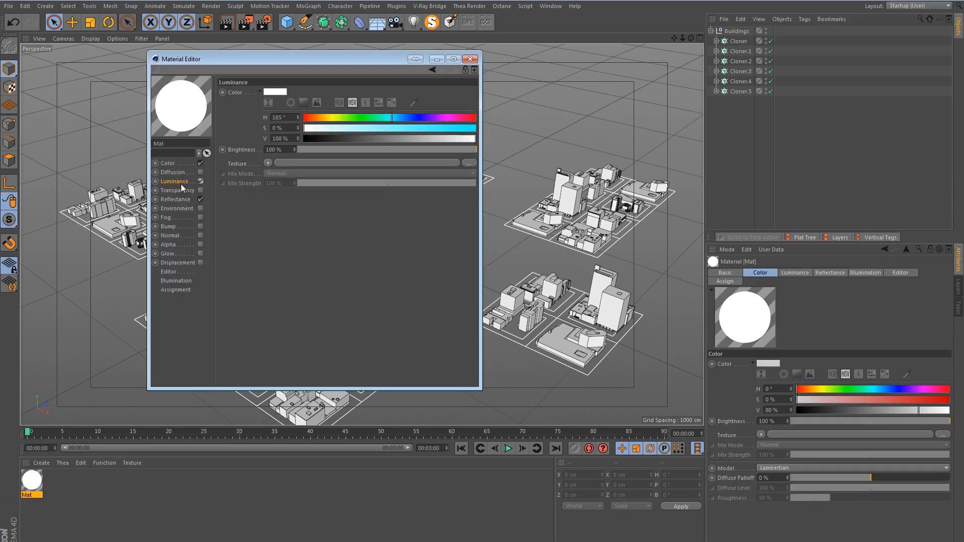
left_click(200, 163)
left_click_drag(305, 128, 478, 130)
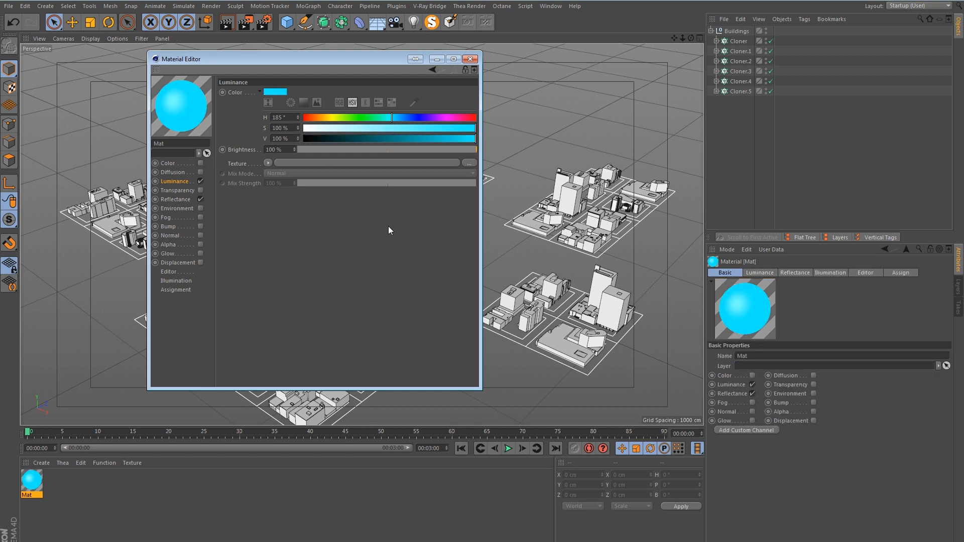
Step: Disable the material's Reflectance channel and apply the material to the Buildings null
double_click(294, 117)
left_click(201, 200)
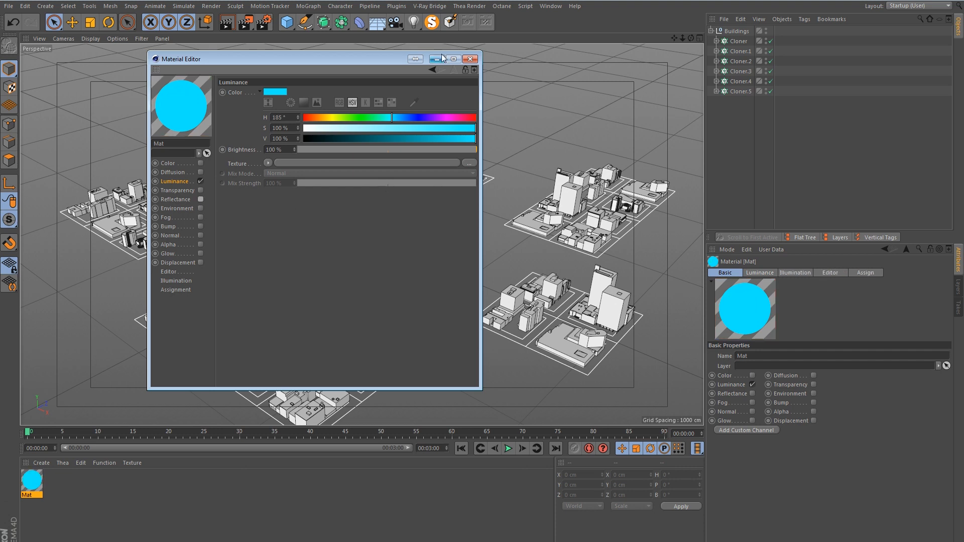
left_click(470, 59)
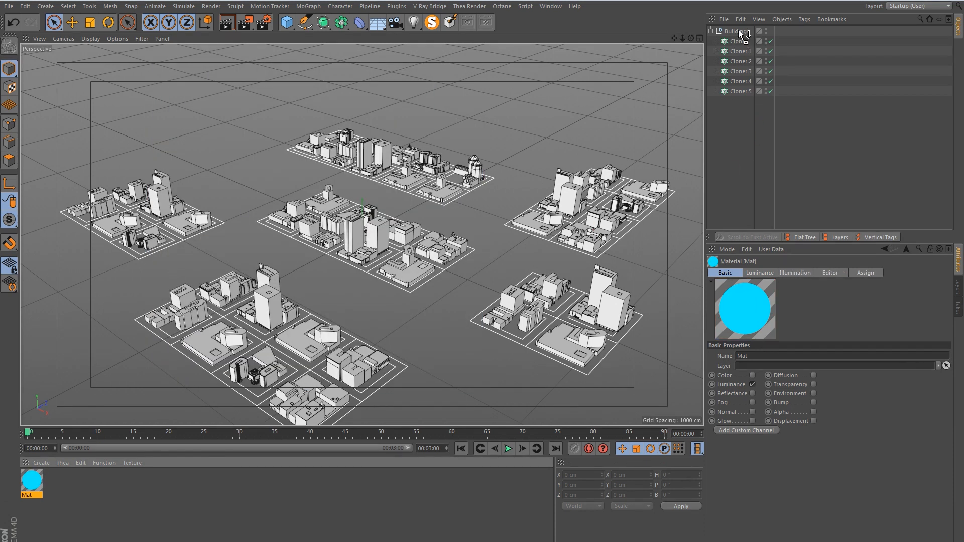
left_click_drag(740, 31, 740, 31)
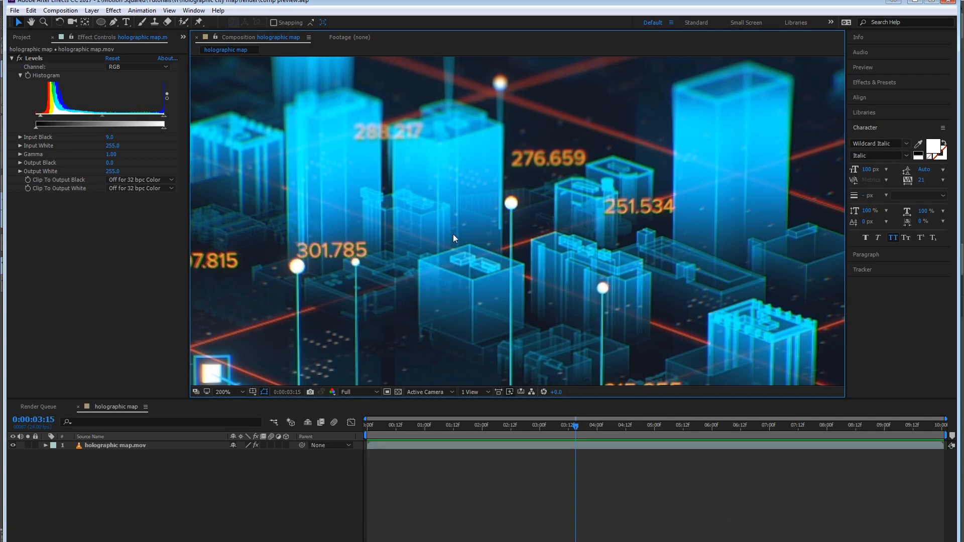
Step: Check the building fade in the After Effects reference, then enable the material's Alpha channel with a Gradient texture in Cinema 4D
scroll(470, 267, "down", 1)
middle_click_drag(498, 285, 454, 278)
scroll(454, 277, "up", 1)
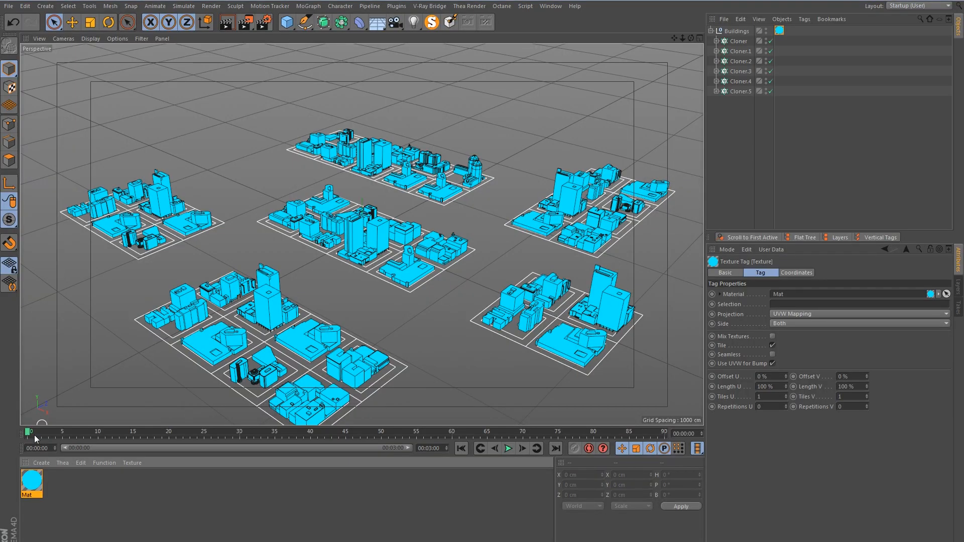
double_click(31, 481)
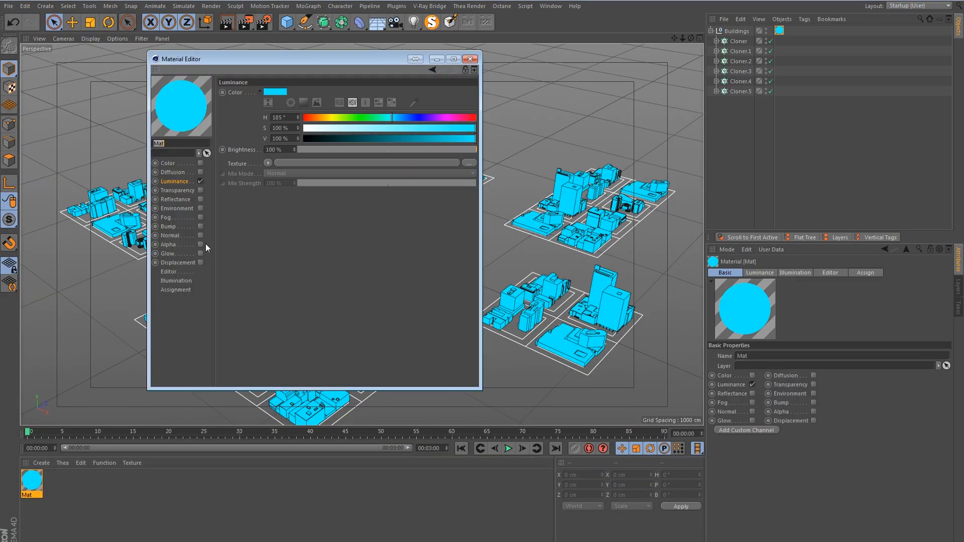
left_click(201, 245)
left_click(272, 151)
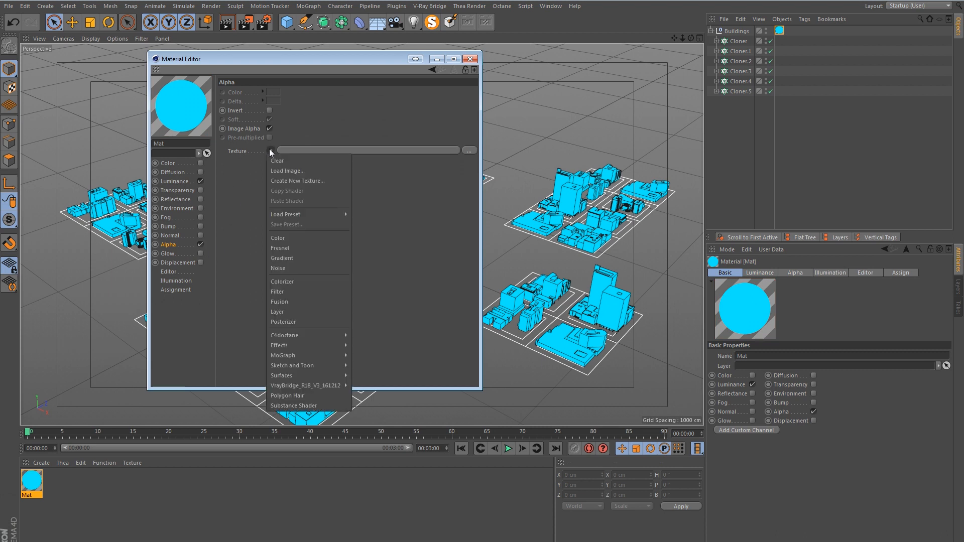
left_click(280, 260)
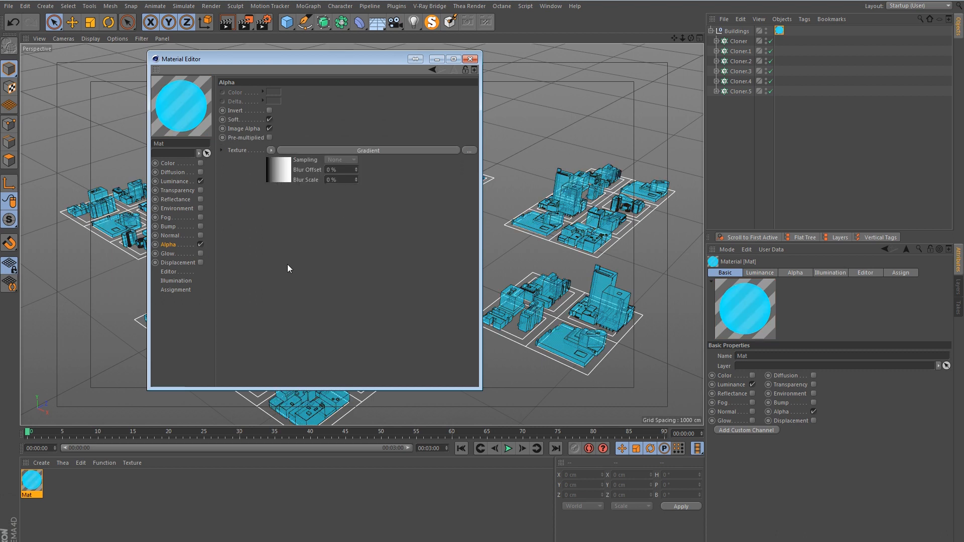
Step: Open the alpha gradient shader and set its type to 3D - Linear
left_click(281, 174)
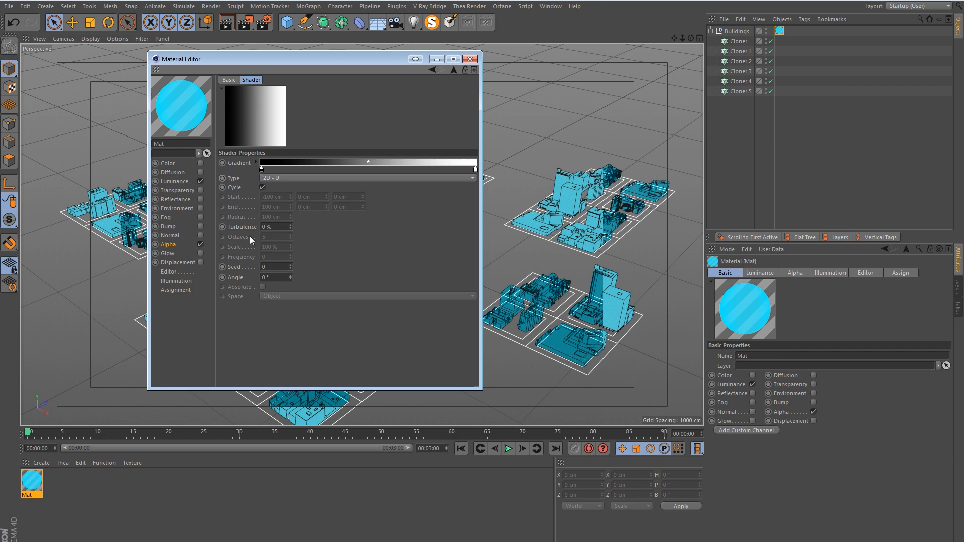
left_click(272, 177)
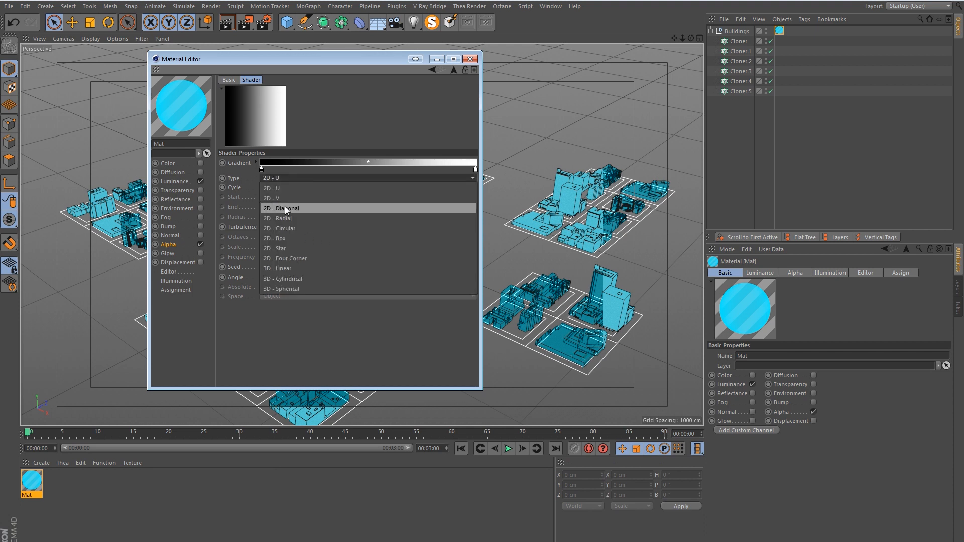
left_click(305, 269)
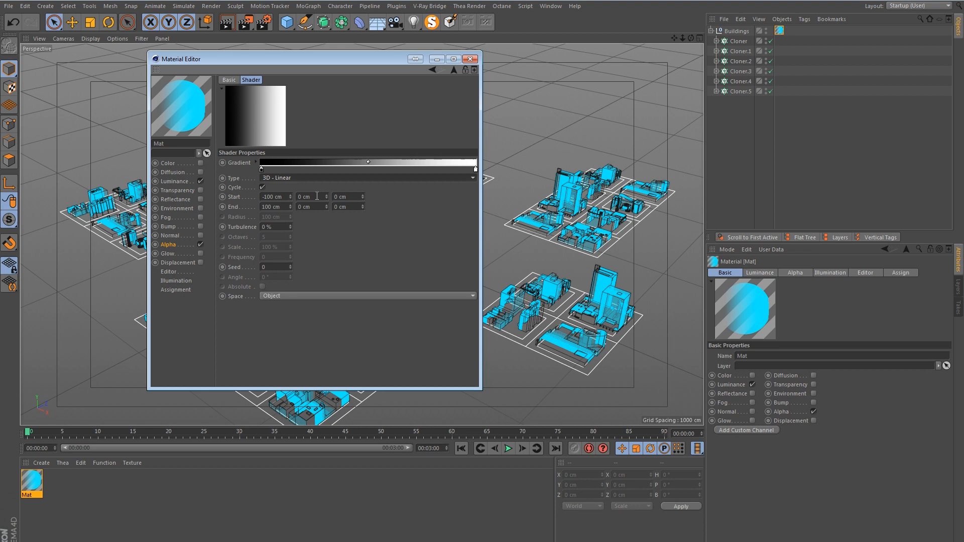
Step: Set the gradient's Start and End X values to 0 cm and its Start Y value to 400 cm
left_click(304, 207)
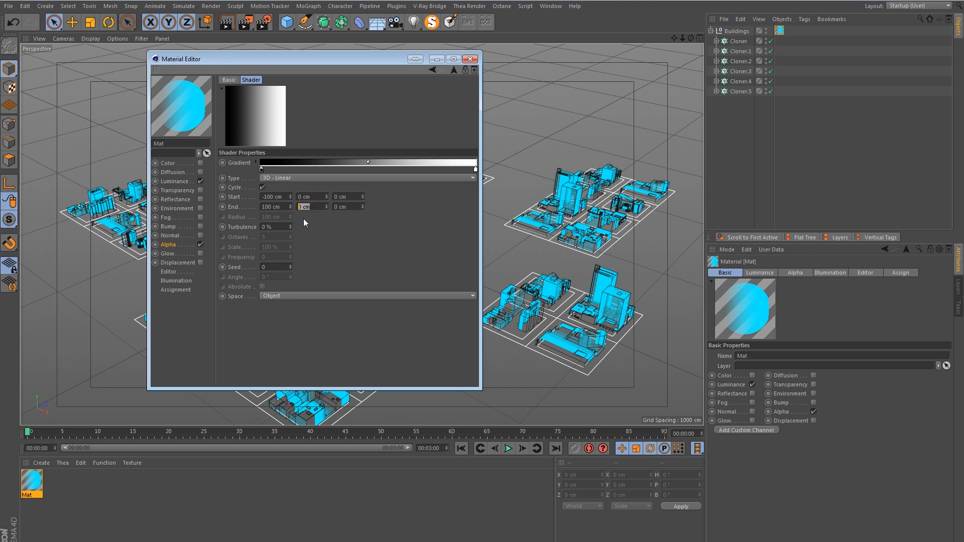
left_click(331, 245)
left_click(319, 197)
mouse_move(261, 196)
left_mouse_down()
mouse_move(283, 196)
mouse_move(257, 205)
left_mouse_up()
type("0")
key("Return")
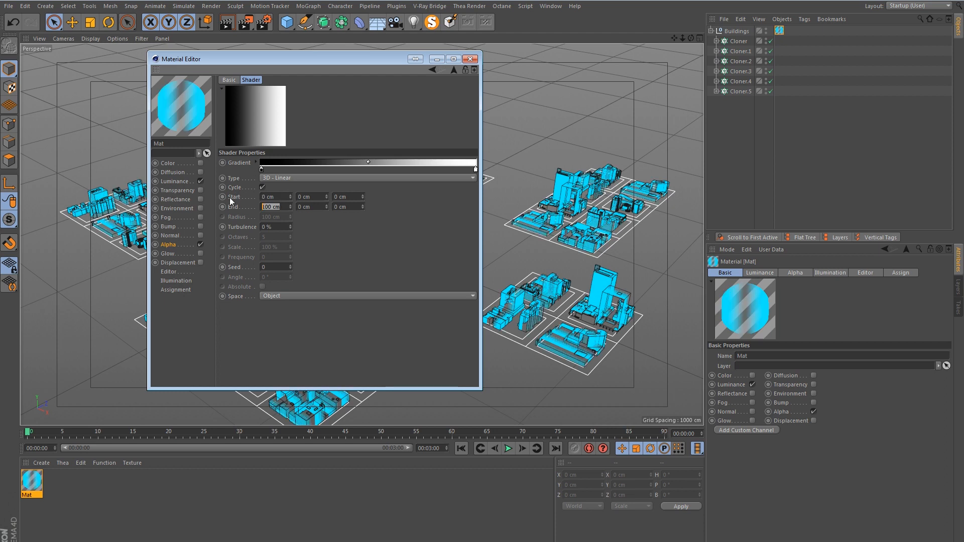
type("0")
key("Return")
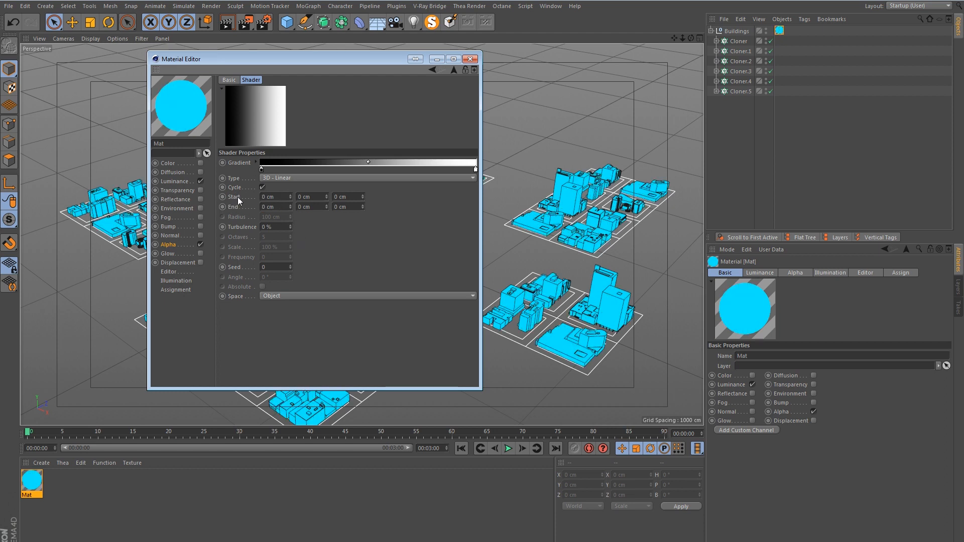
double_click(299, 196)
type("400")
key("Return")
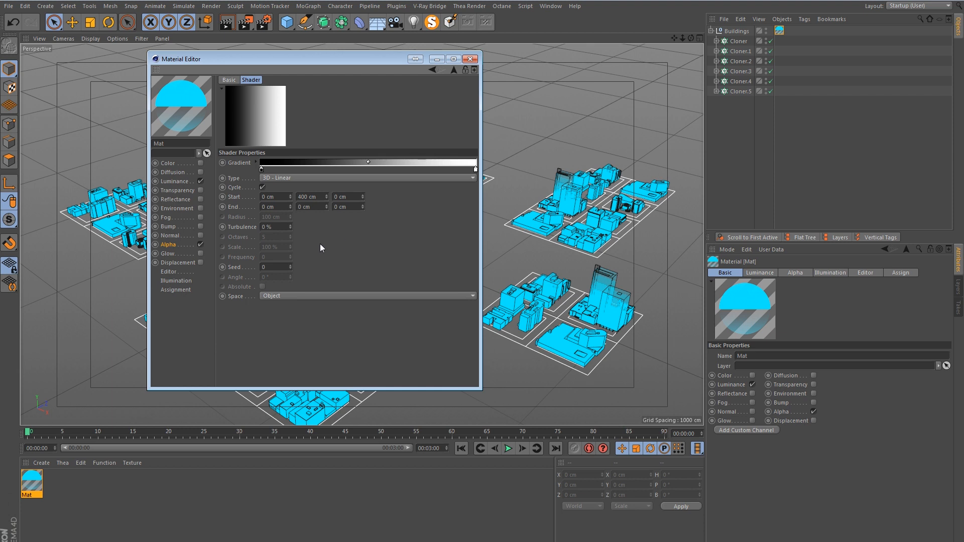
Step: Compare the Buildings null's overall Y size, using the Size + display, with the gradient's Start Y value
left_click_drag(325, 196, 285, 195)
left_click(736, 30)
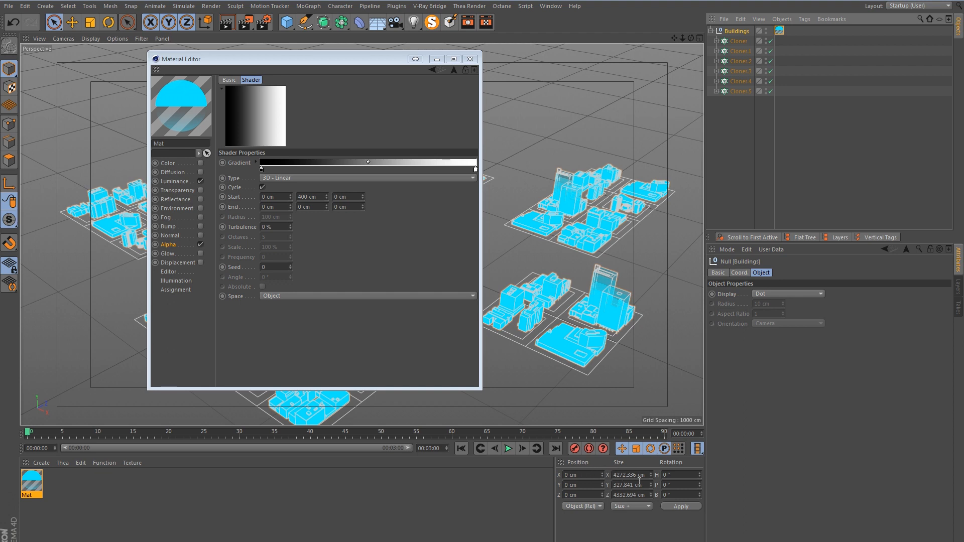
left_click(624, 510)
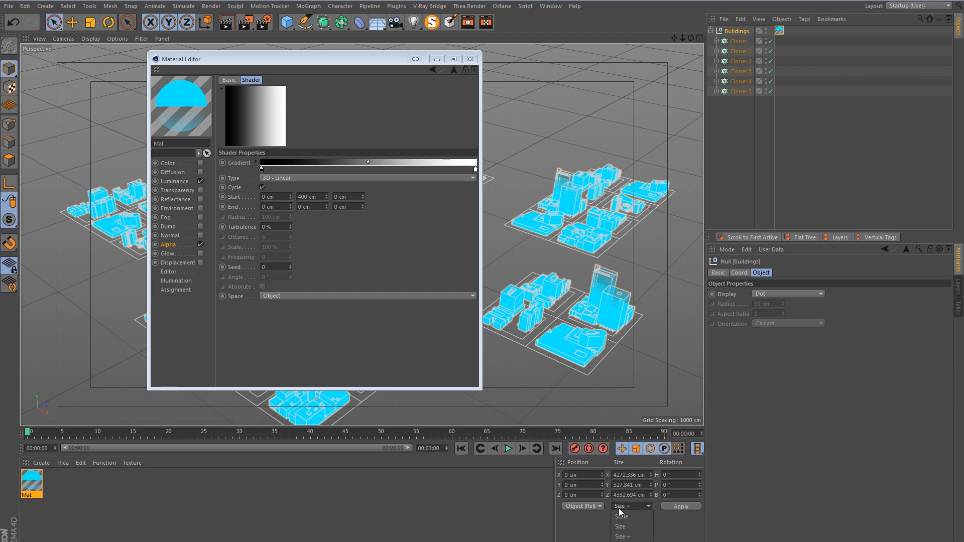
left_click(633, 538)
left_click_drag(643, 485, 614, 485)
left_click(307, 197)
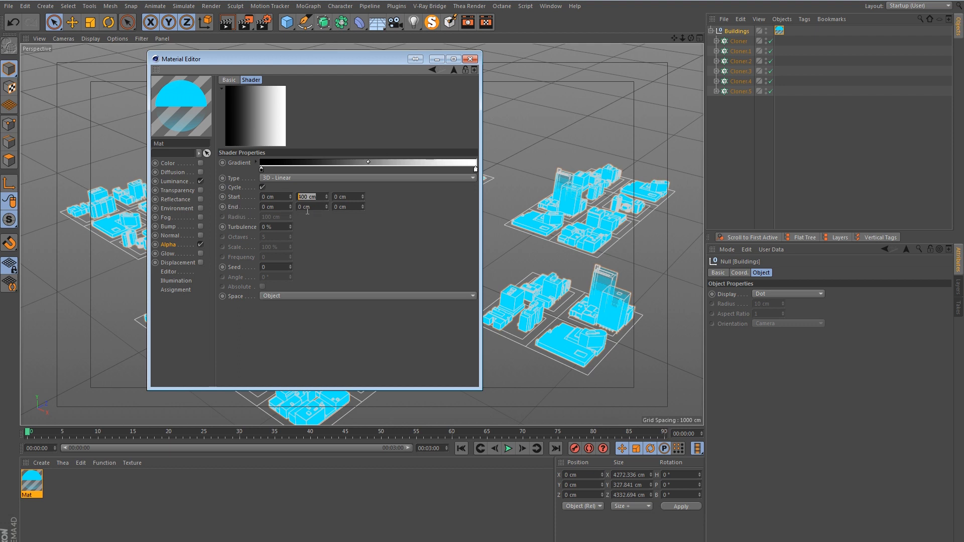
Step: Invert the alpha gradient's knots, rendering the view before and after to check the fade on the buildings
left_click(469, 59)
left_click(226, 22)
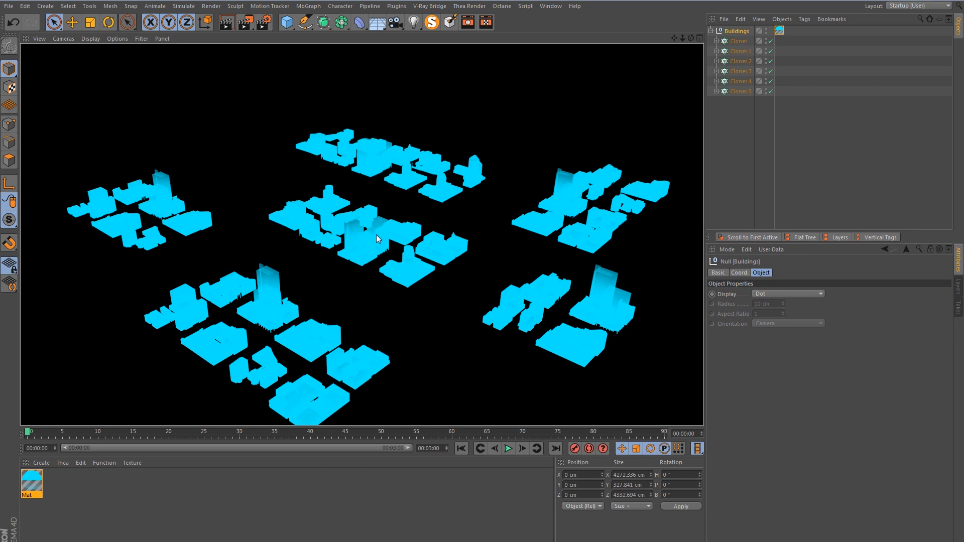
double_click(40, 487)
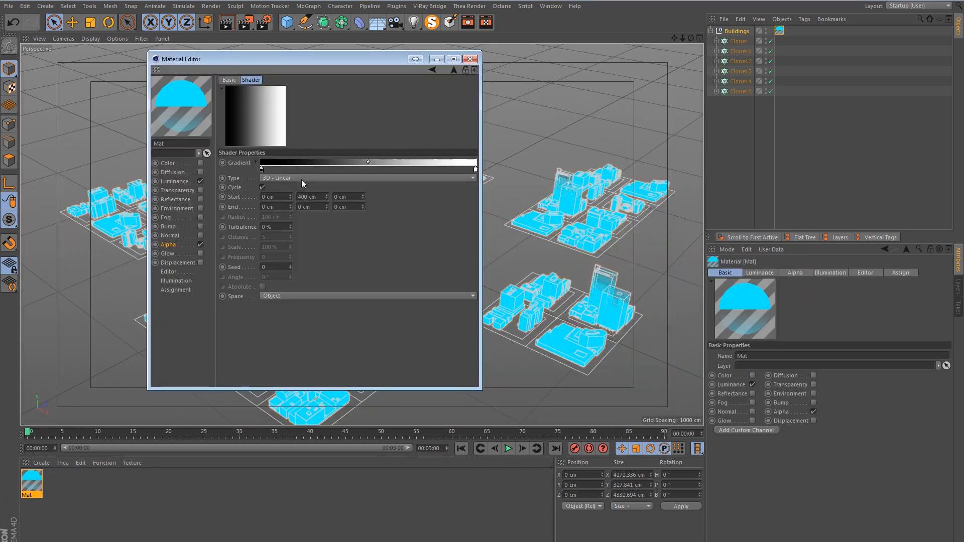
right_click(268, 170)
left_click(270, 178)
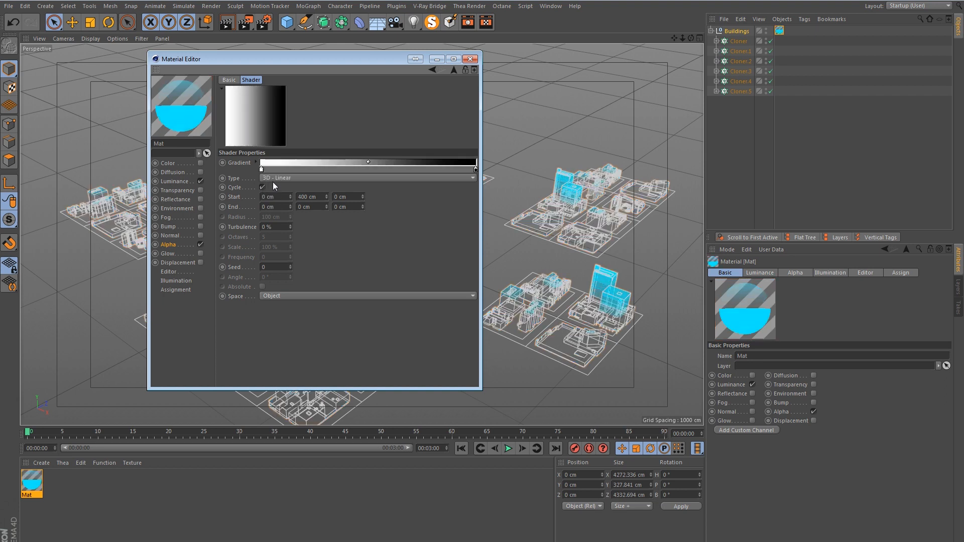
left_click(470, 58)
left_click_drag(385, 211, 358, 143, "alt")
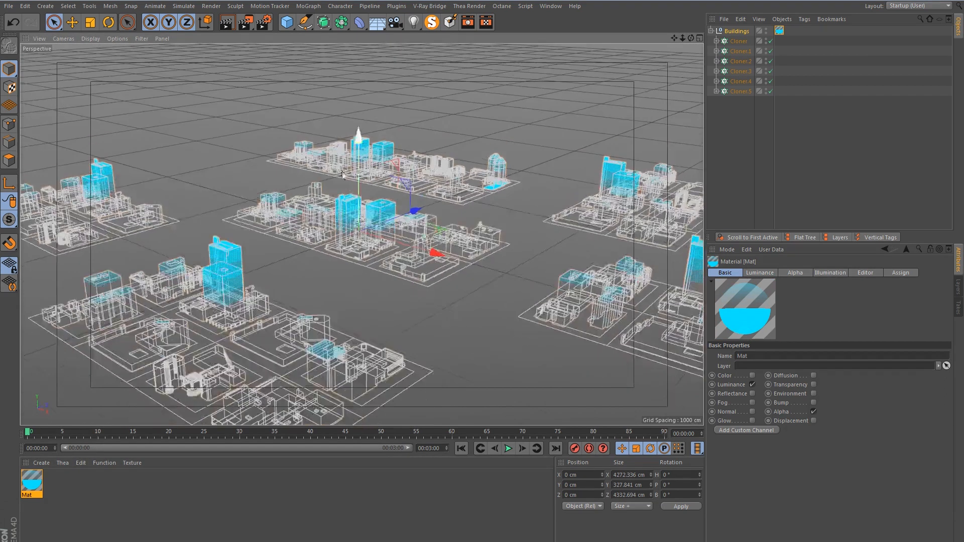
left_click(229, 25)
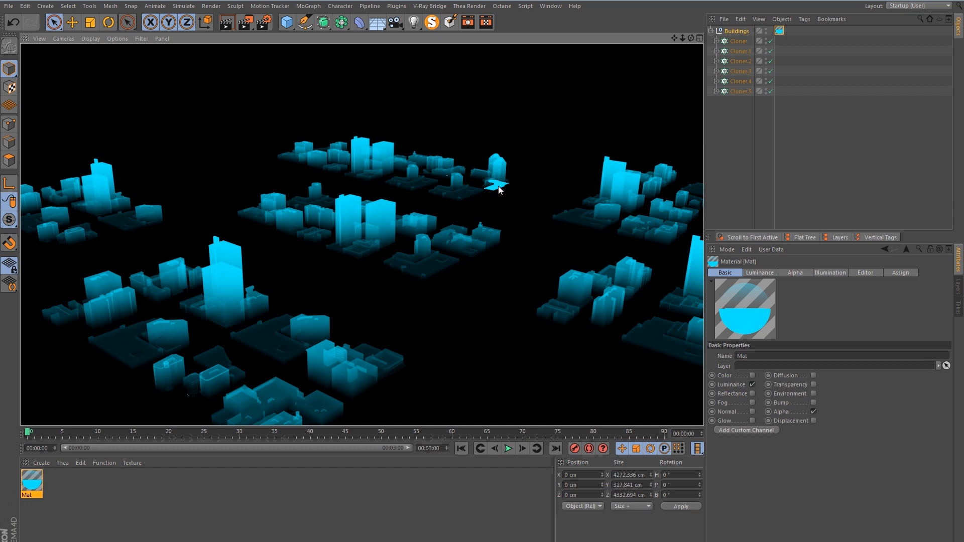
Step: Set the alpha gradient's End Y value to -10 cm and render the view again
double_click(31, 483)
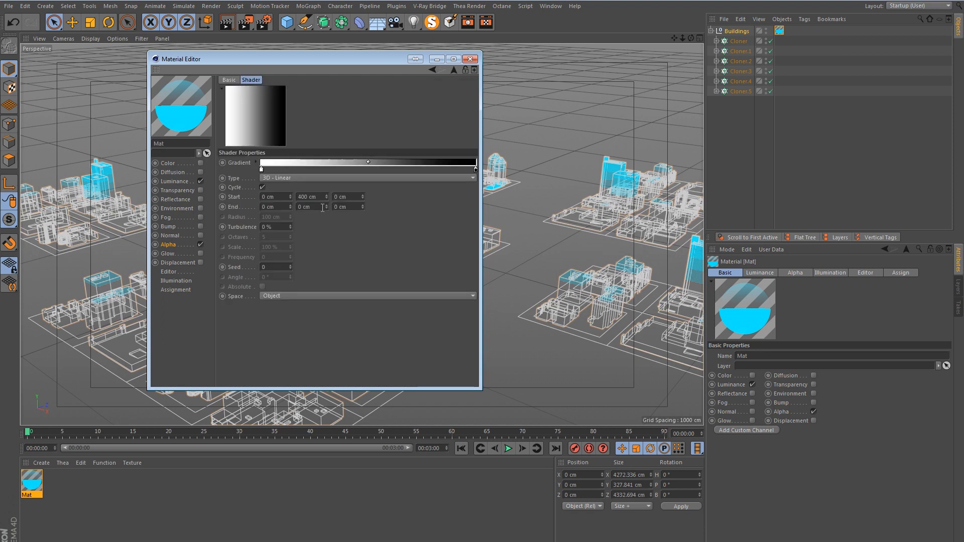
left_click(297, 207)
type("-10")
key("Return")
left_click(470, 59)
left_click(225, 23)
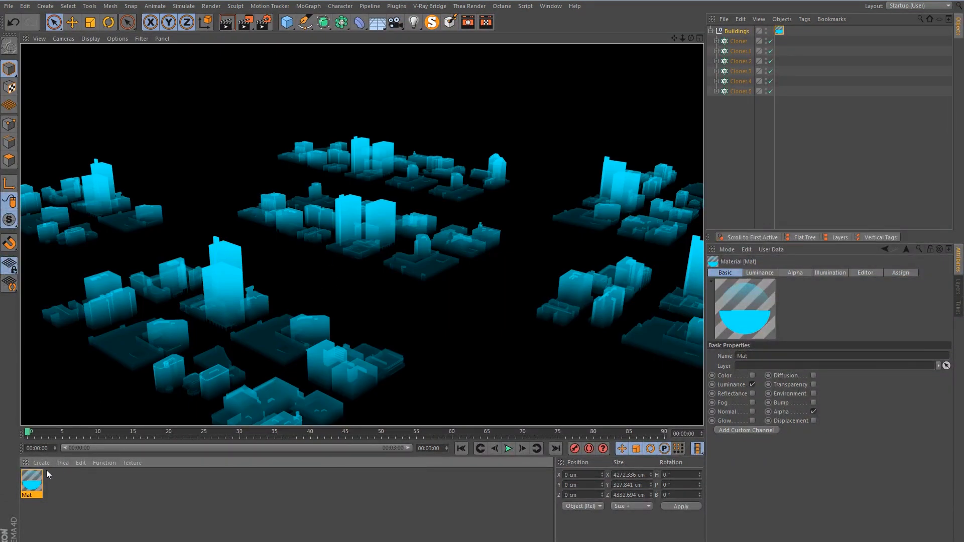
Step: Slide the alpha gradient's white knot inward to about 30% along the ramp, checking the fade with close-up renders of the buildings
double_click(30, 474)
left_click(305, 175)
left_click_drag(280, 44, 440, 90)
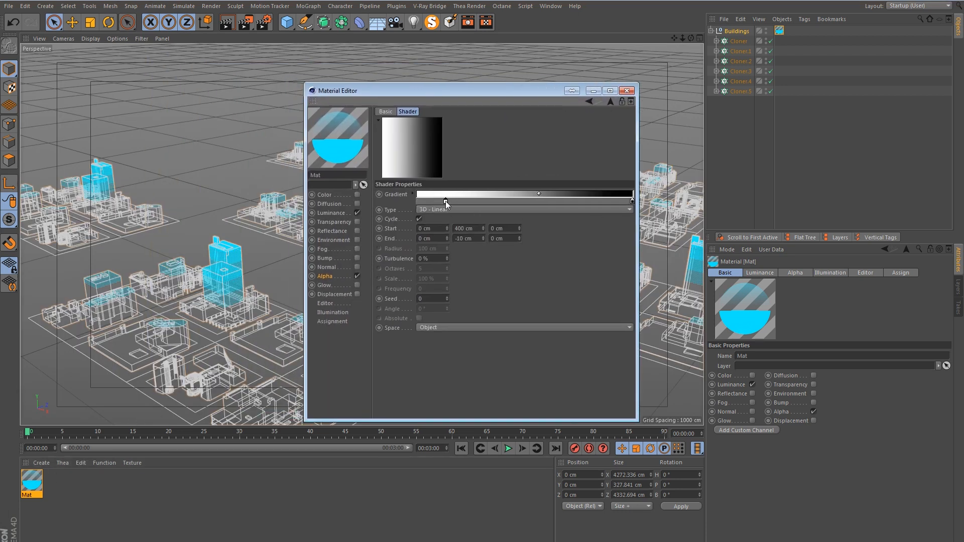
left_click_drag(370, 90, 553, 125)
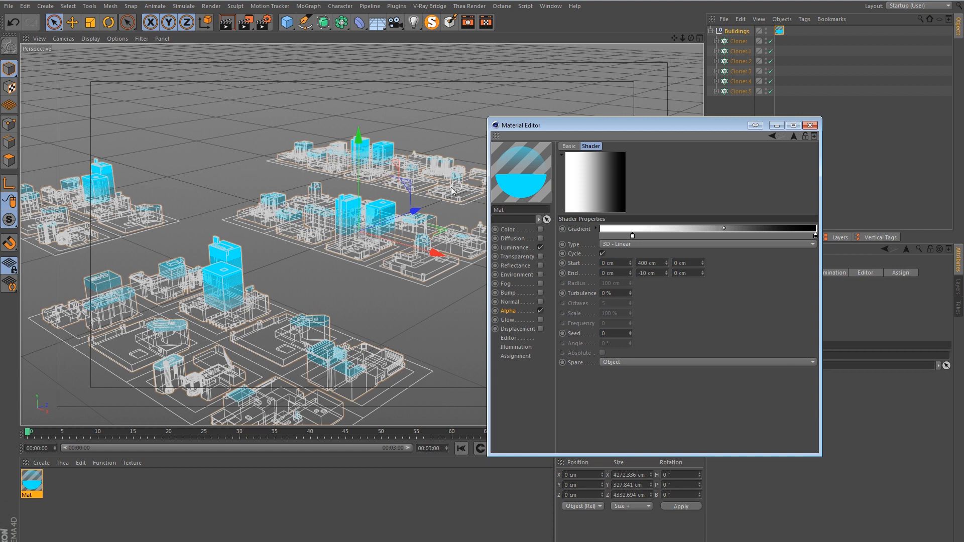
right_click_drag(413, 221, 345, 229, "alt")
scroll(344, 229, "up", 2)
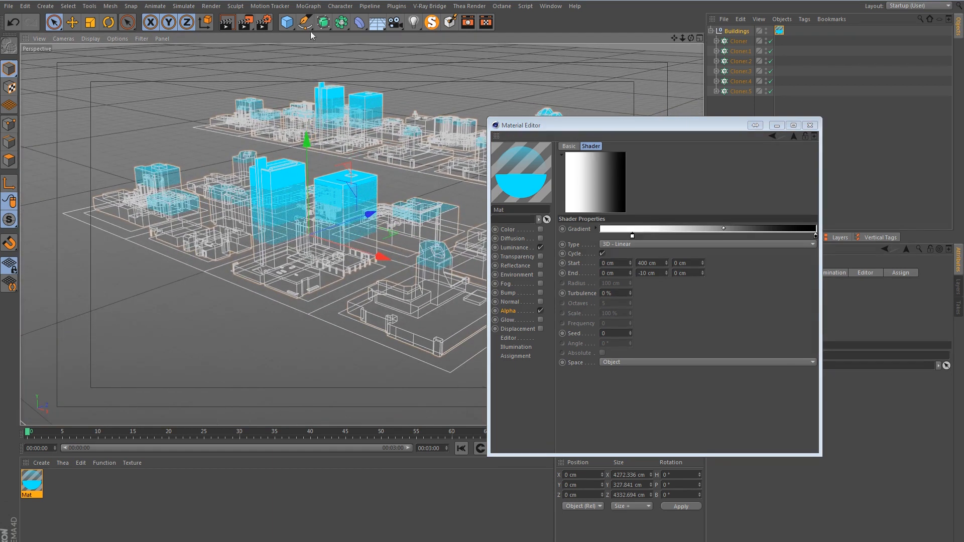
left_click(225, 26)
left_click_drag(633, 235, 664, 236)
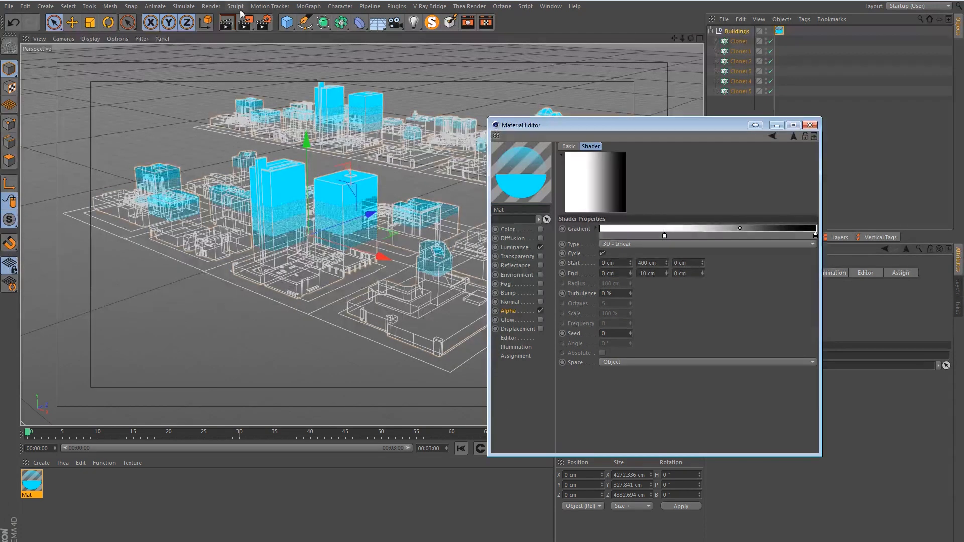
left_click(226, 23)
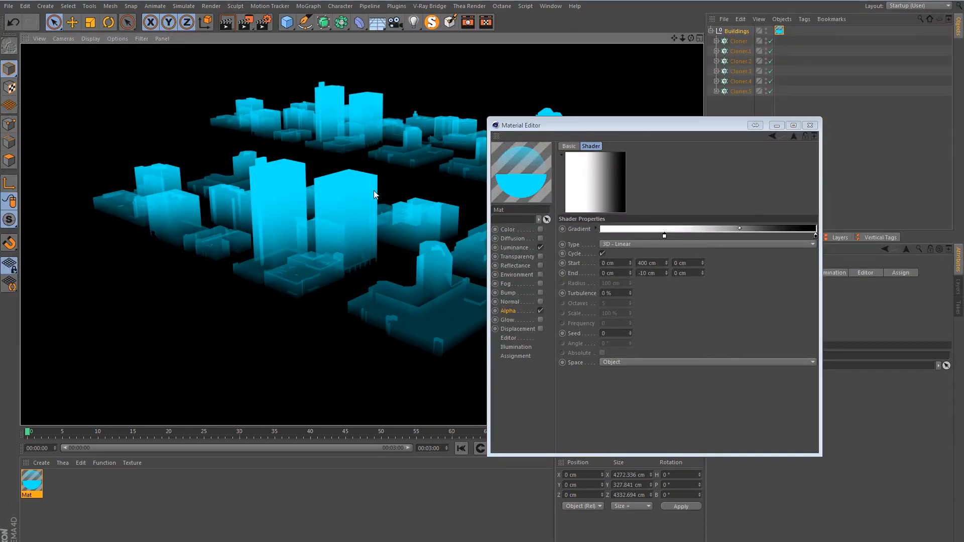
Step: Add a black knot near the start of the alpha gradient, at about 5% along the ramp
double_click(612, 236)
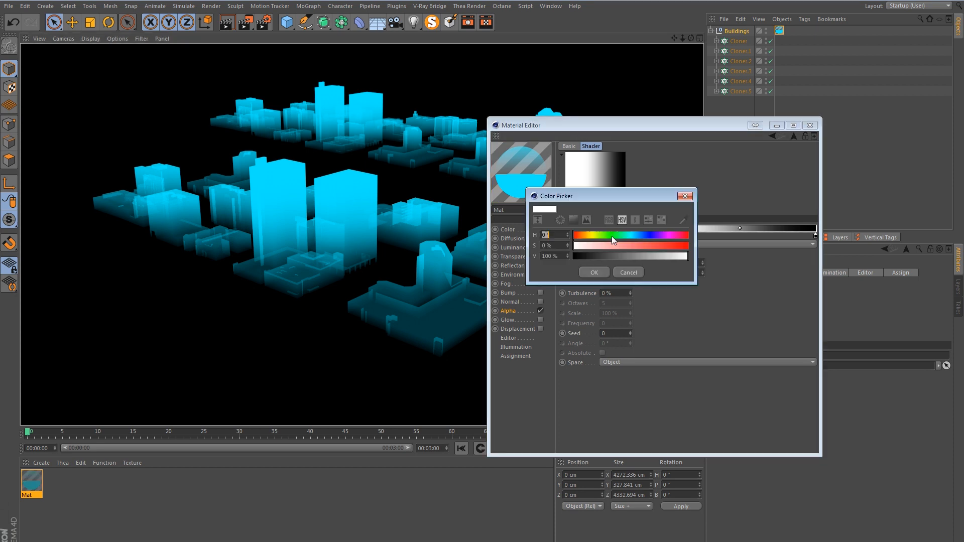
left_click_drag(608, 257, 573, 256)
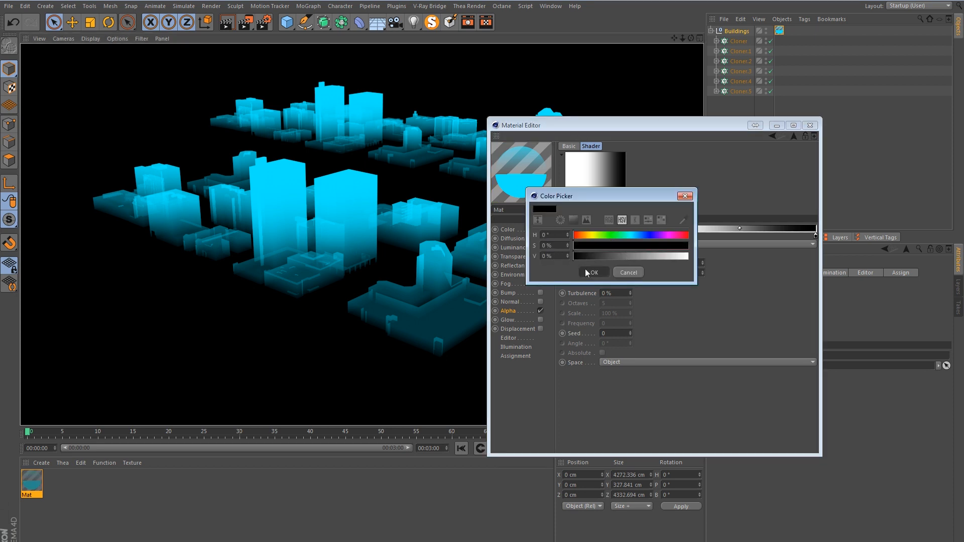
left_click(586, 270)
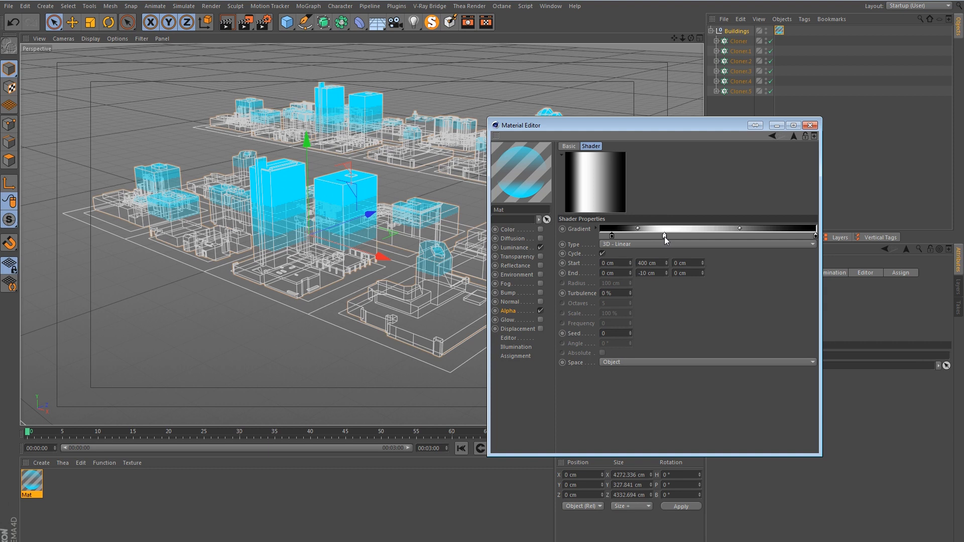
Step: Slide the alpha gradient's white knot to about 34% and the new black knot to about 11%, checking the fade with a render
left_click_drag(665, 236, 674, 236)
left_click(610, 236)
left_click_drag(611, 236, 616, 236)
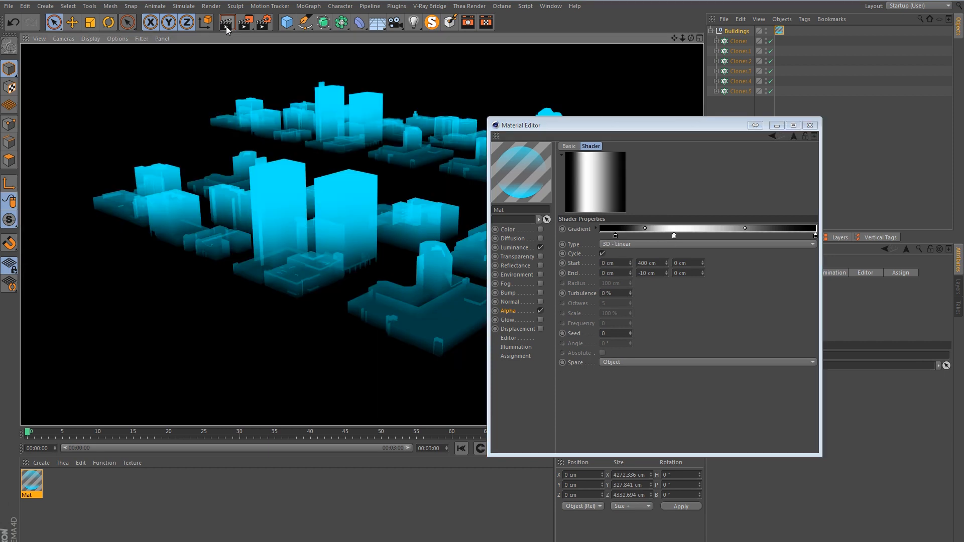
left_click_drag(616, 235, 624, 235)
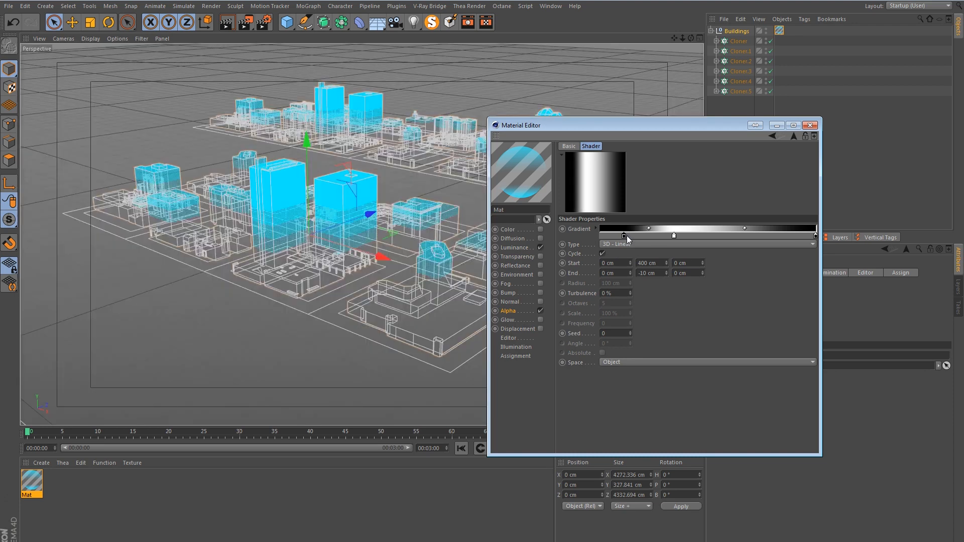
Step: Move the alpha gradient's black and white knots further inward, past about 16% and 42%, and check the building tops with close-up renders
left_click_drag(263, 163, 467, 196, "alt")
left_click_drag(674, 235, 682, 235)
left_click_drag(624, 235, 691, 235)
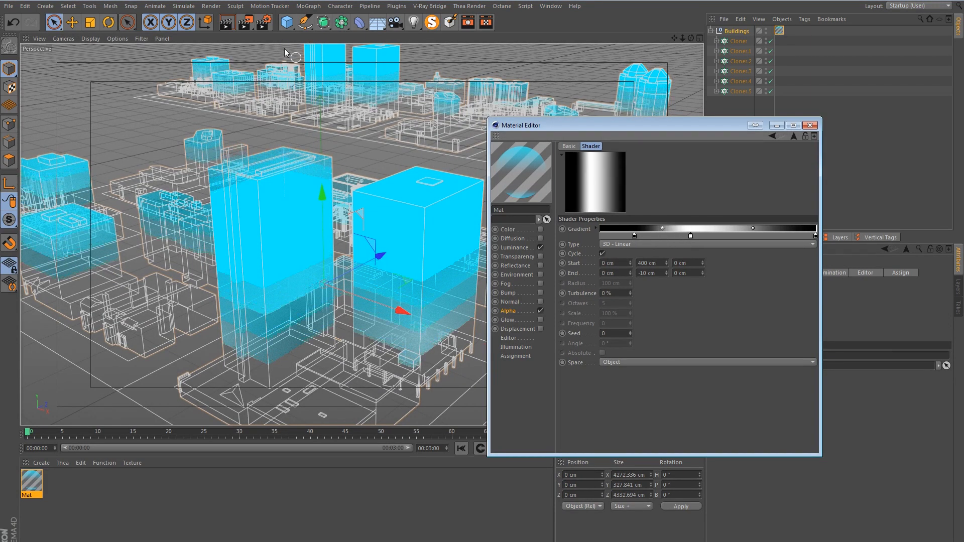
key("ctrl+r")
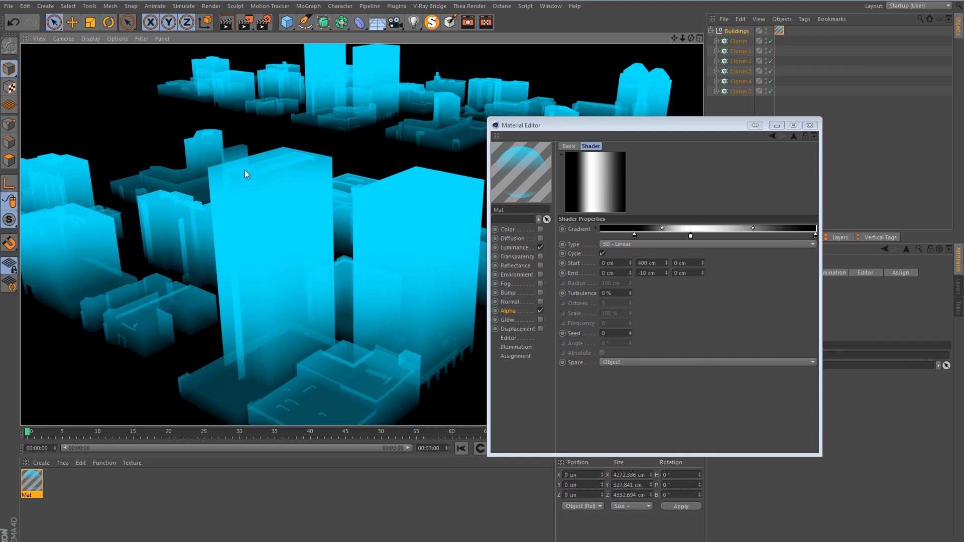
left_click_drag(635, 235, 697, 235)
left_click(228, 28)
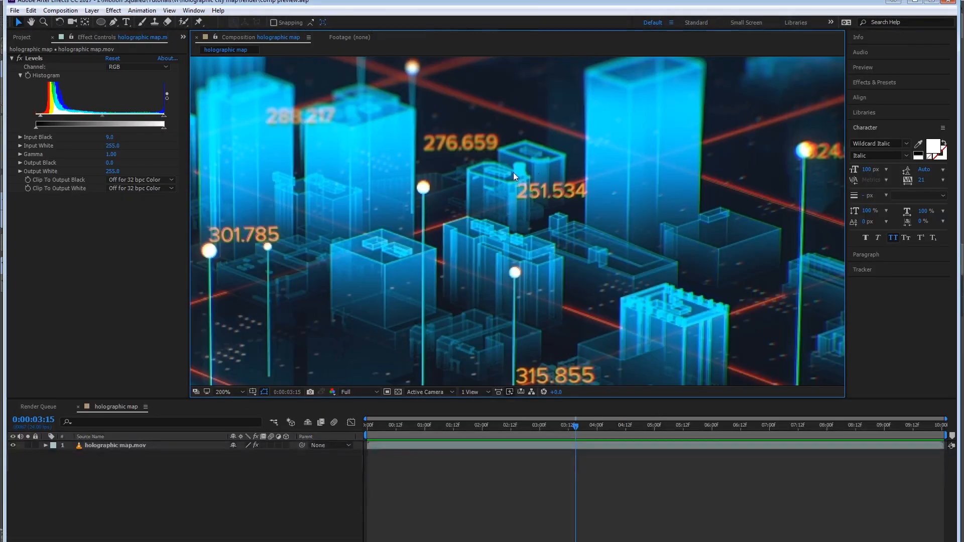
Step: Review the outlined buildings in the After Effects reference composition, and add an Instance object referencing the Buildings null in Cinema 4D
key("comma")
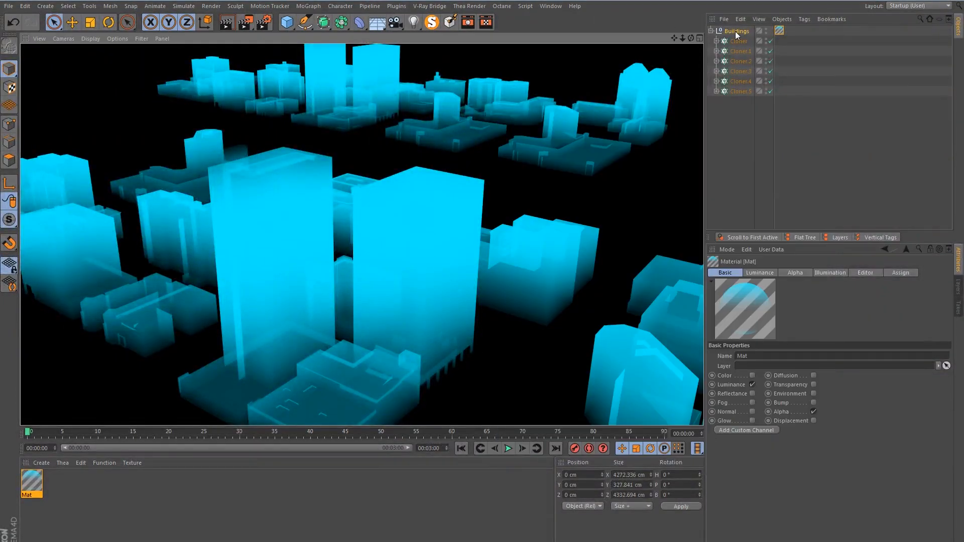
left_click(344, 24)
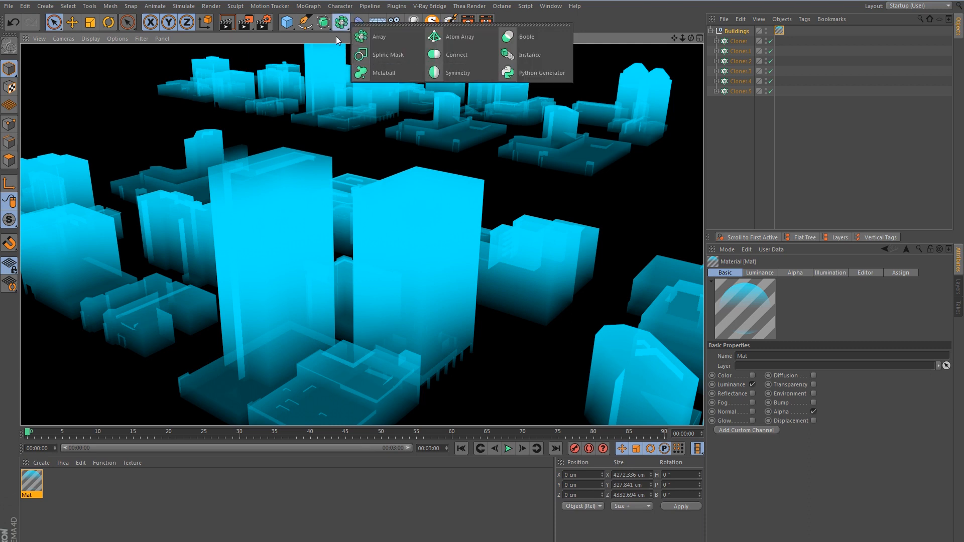
left_click(515, 55)
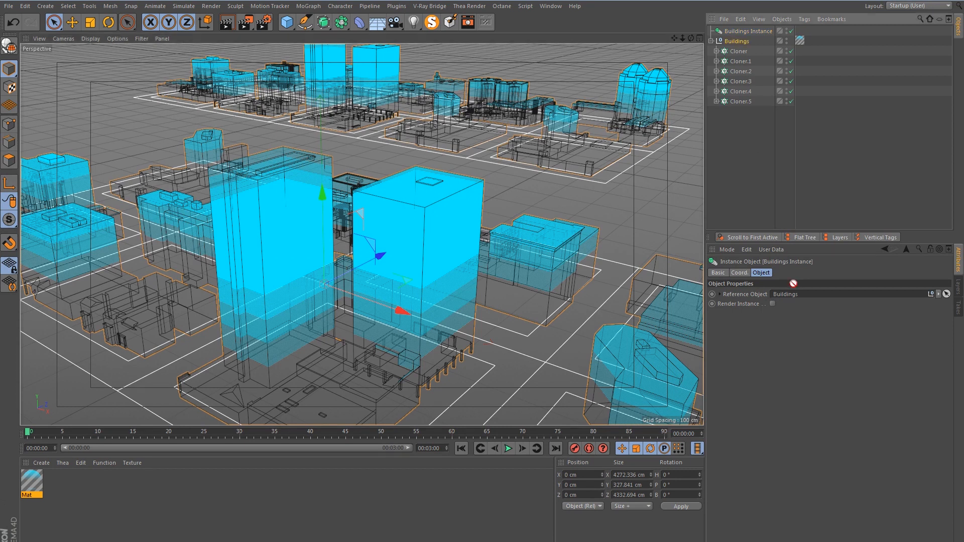
right_click_drag(426, 171, 372, 213, "alt")
left_click_drag(373, 213, 474, 158, "alt")
key("ctrl+z")
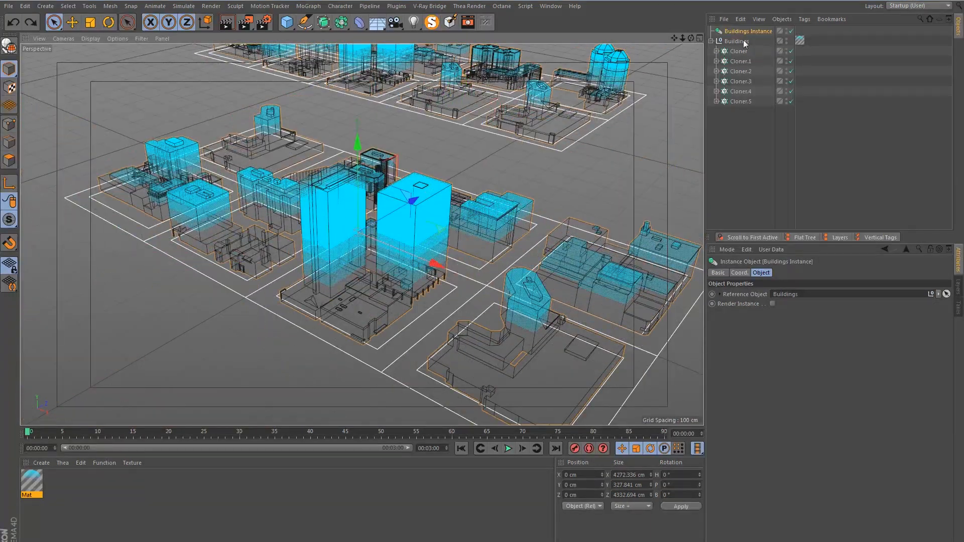
Step: Add an Atom Array with the Buildings Instance as its child
left_click(342, 22)
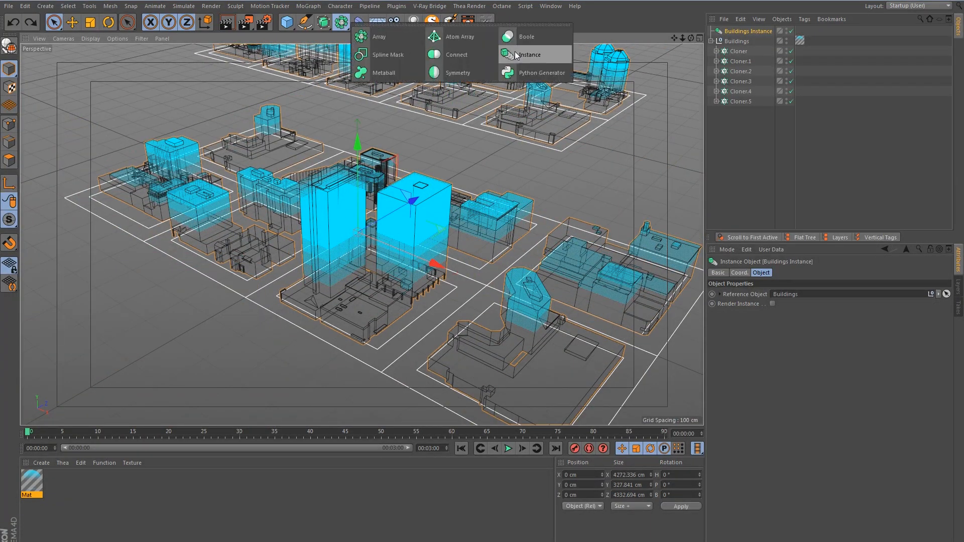
left_click(475, 39)
left_click_drag(736, 45, 736, 34)
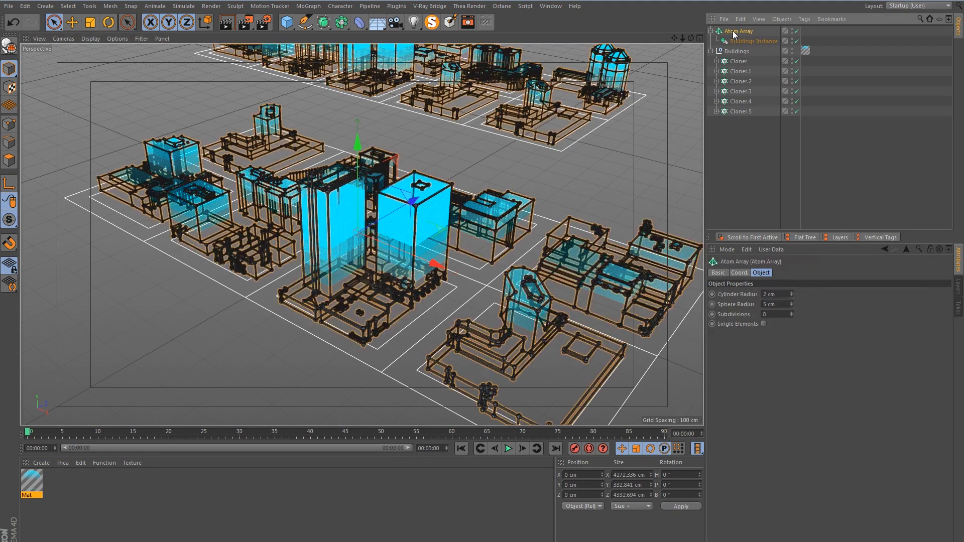
Step: Set the Atom Array's cylinder radius and sphere radius to 1 cm each
scroll(438, 192, "up", 5)
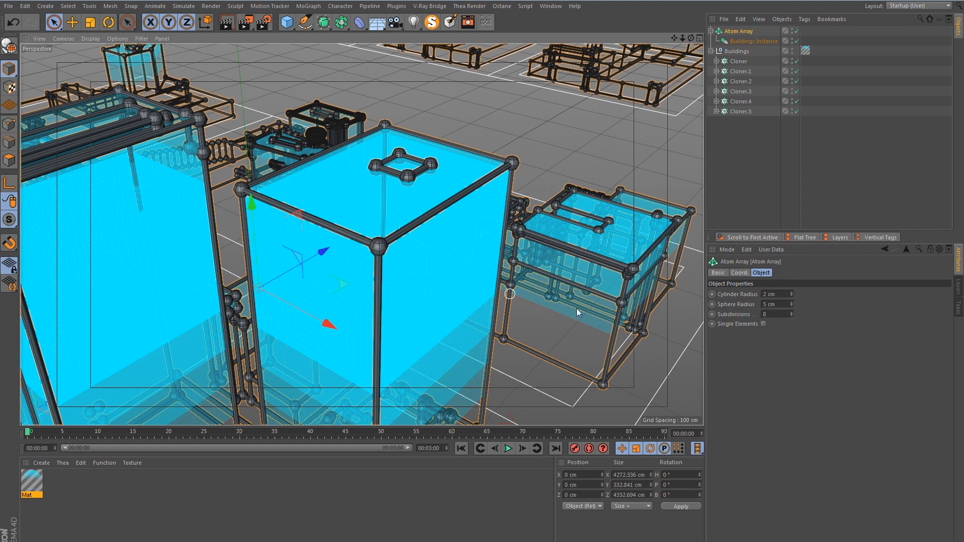
double_click(783, 295)
type("1")
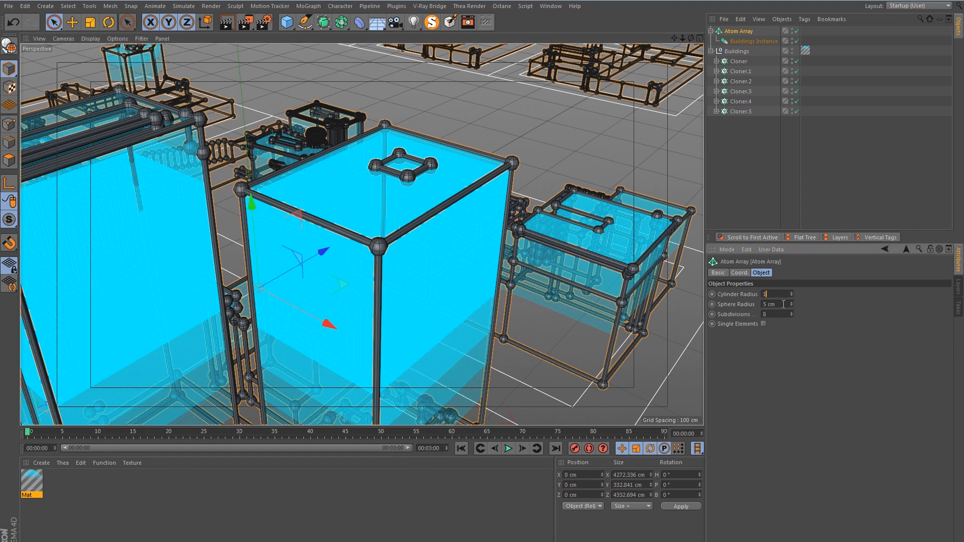
type("1")
key("Return")
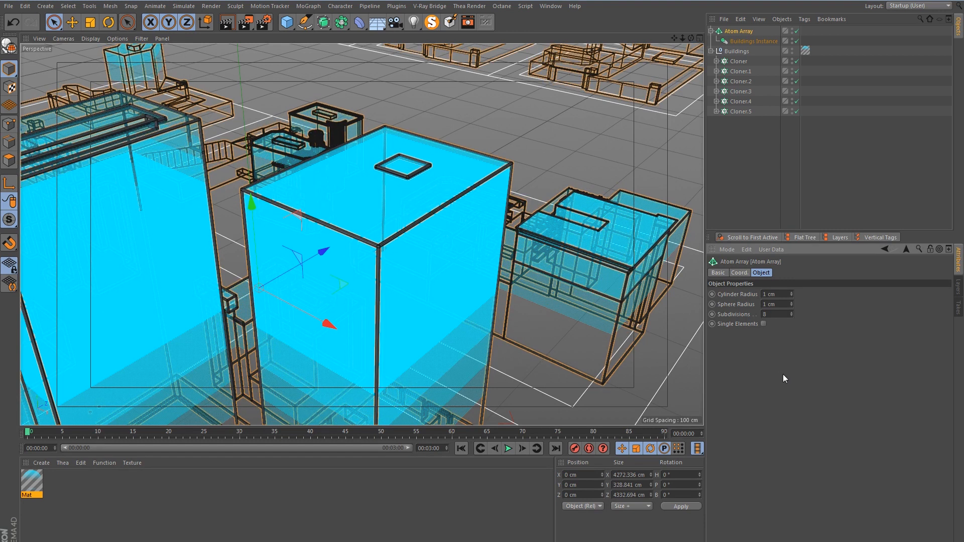
Step: Try a 2 cm sphere radius and a 2 cm cylinder radius on the Atom Array, and undo both changes
key("Tab")
type("2")
key("Return")
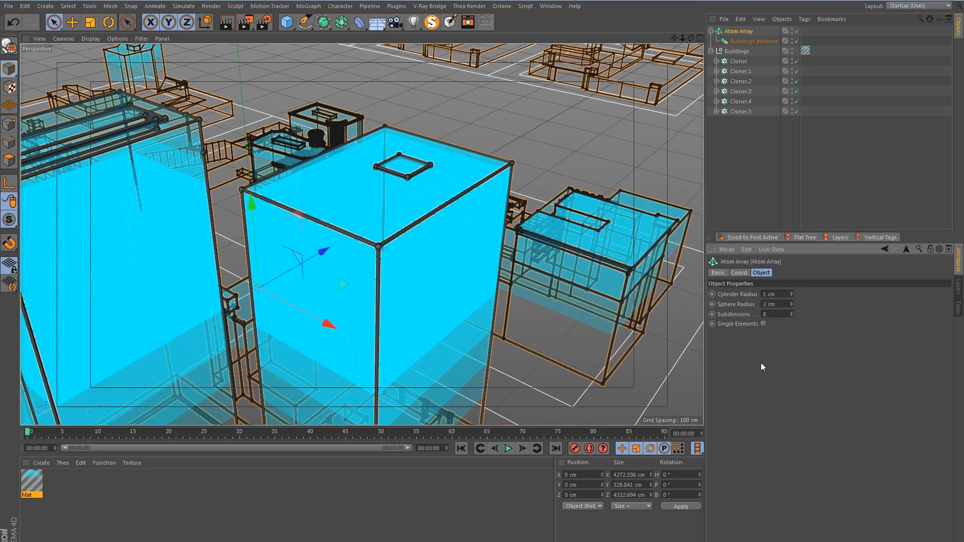
double_click(786, 294)
type("2")
key("Return")
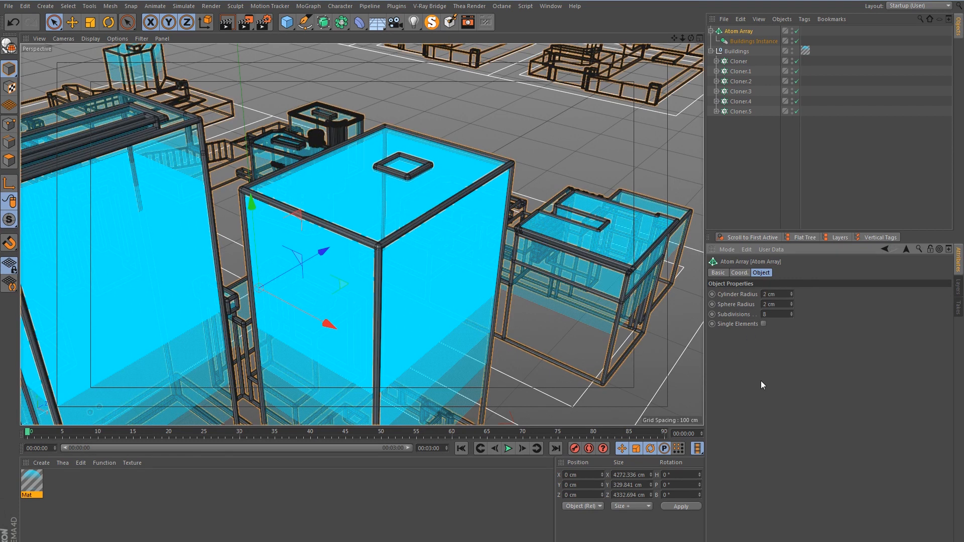
key("ctrl+z")
key("ctrl+z")
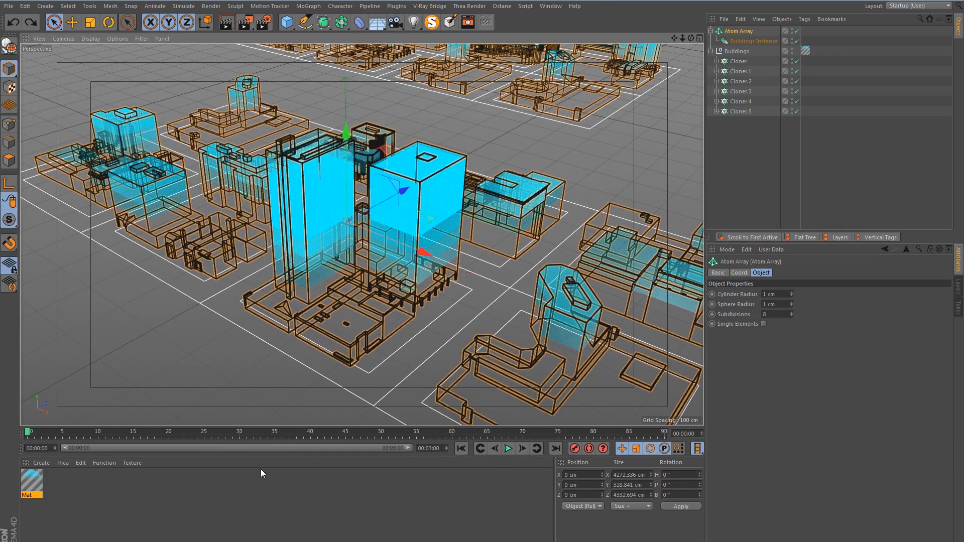
Step: Duplicate the cyan building material, assign the copy to the Atom Array, and render the view
left_click_drag(41, 478, 748, 32, "ctrl")
right_click_drag(338, 226, 301, 232, "alt")
left_click(227, 22)
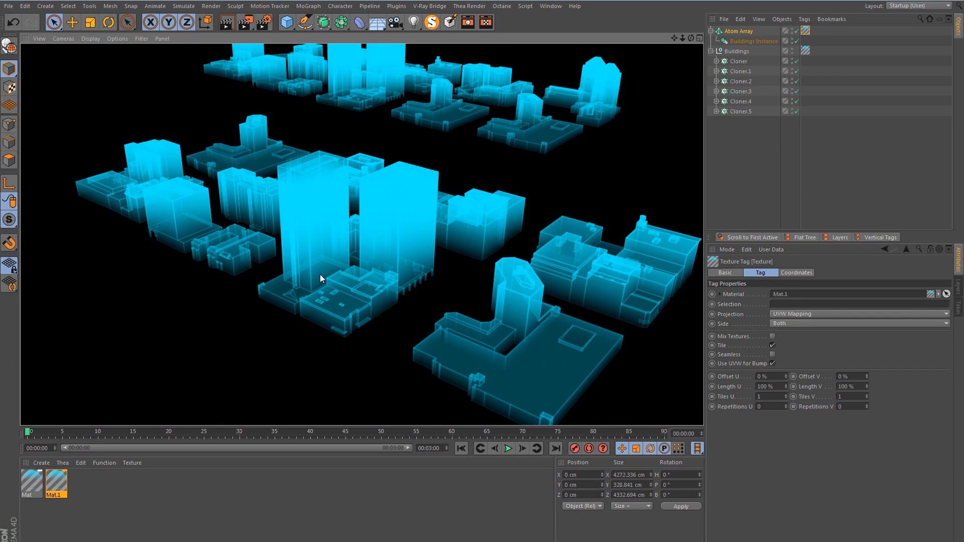
Step: Enable Transparency on the buildings' original material with 40% brightness, and render the view to check it
double_click(38, 482)
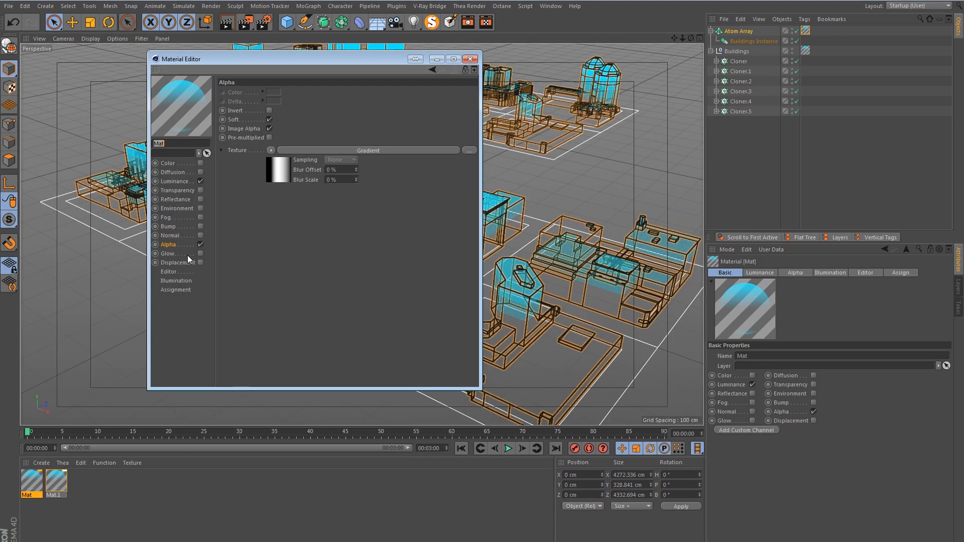
left_click(177, 190)
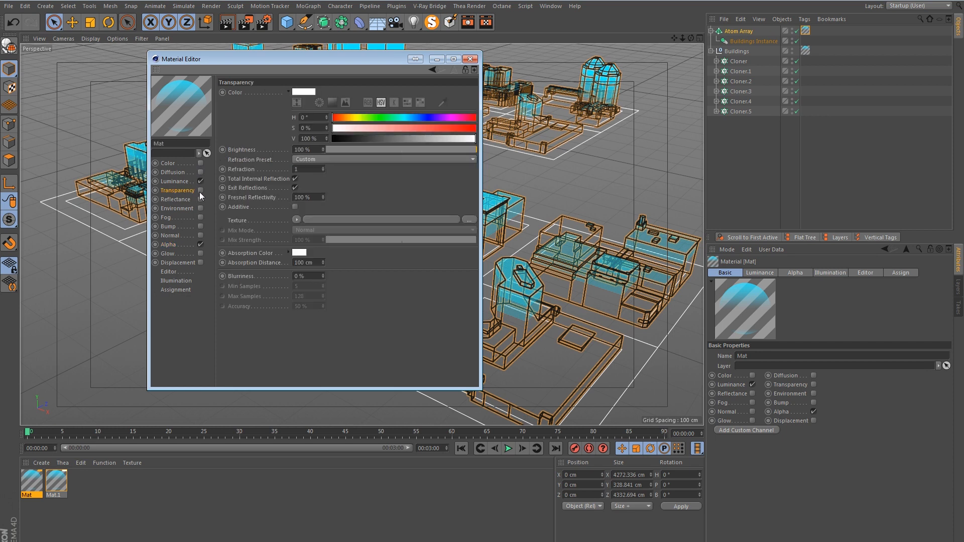
left_click(201, 191)
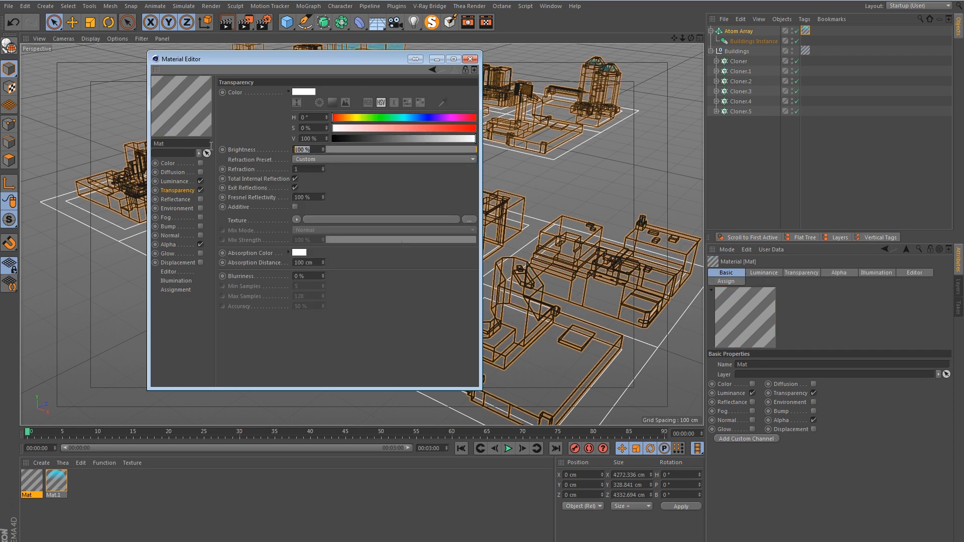
type("40")
key("Return")
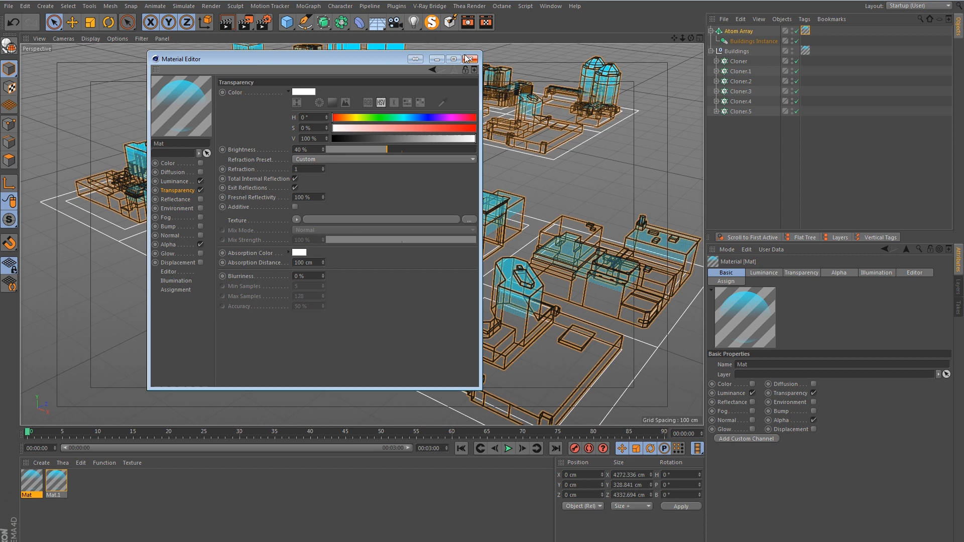
left_click(470, 59)
middle_click_drag(378, 183, 354, 221, "alt")
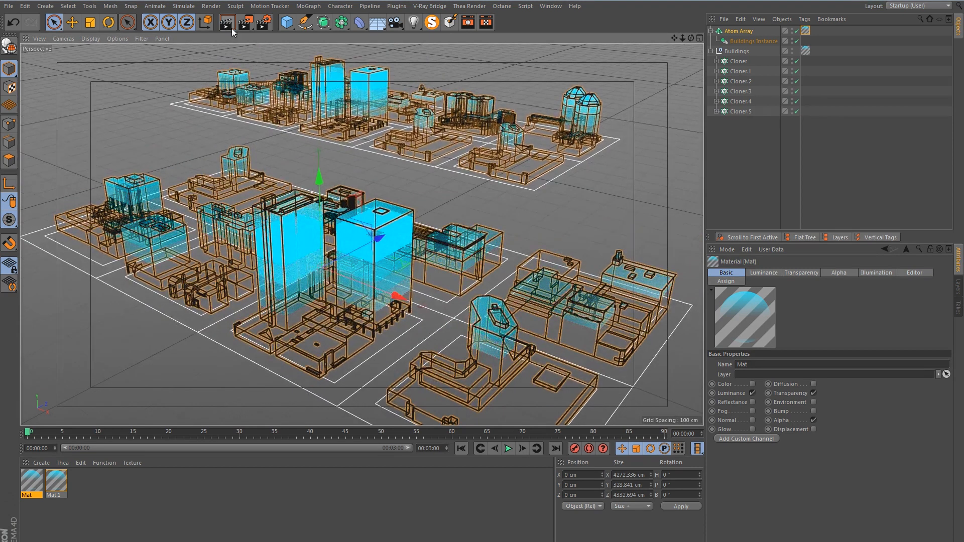
left_click(231, 28)
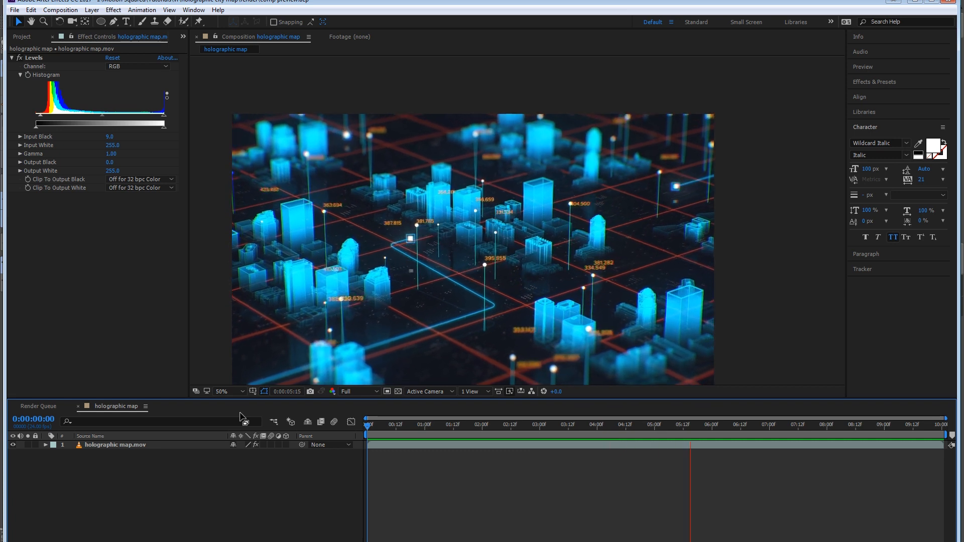
Step: Stop the reference preview in After Effects, and add a Disc with an X size of 10000 cm beneath the city in Cinema 4D
key("space")
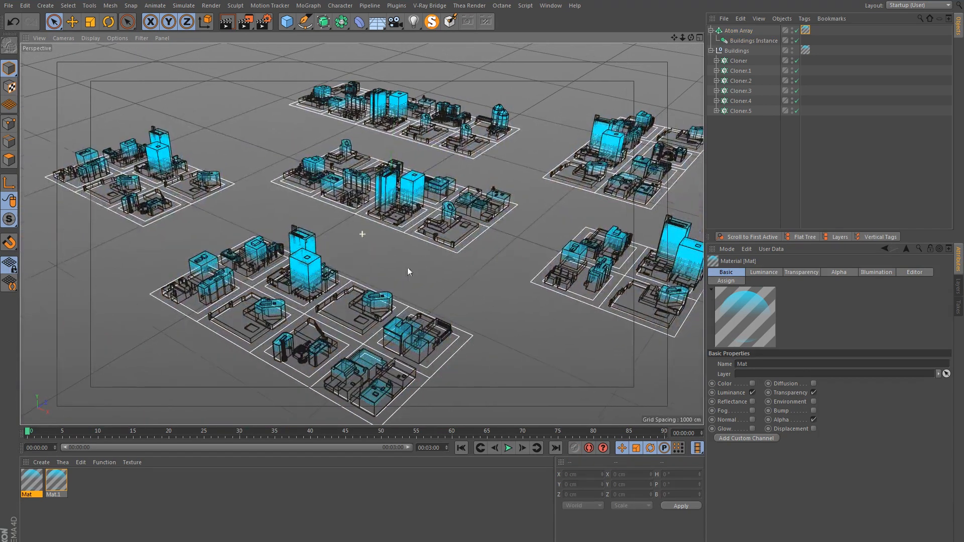
left_click(289, 24)
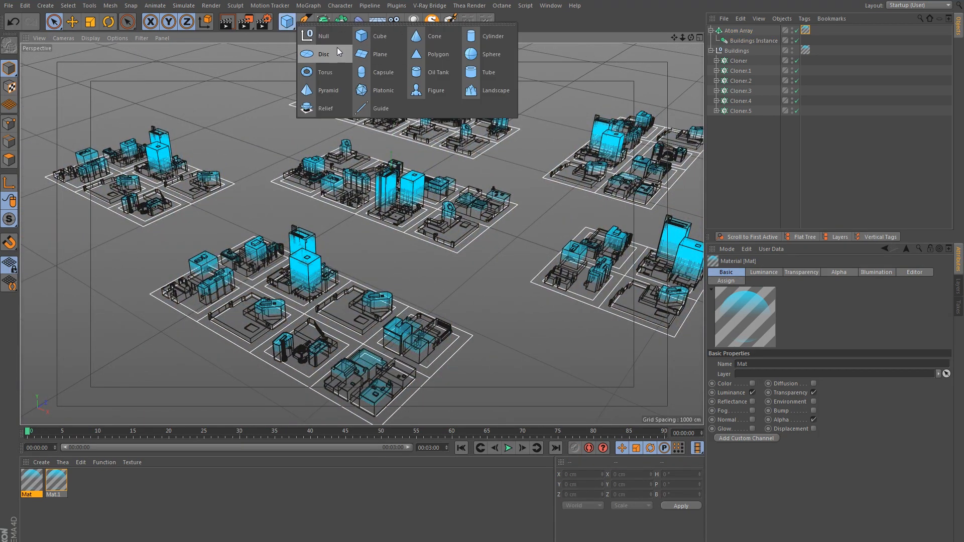
left_click(314, 94)
double_click(623, 475)
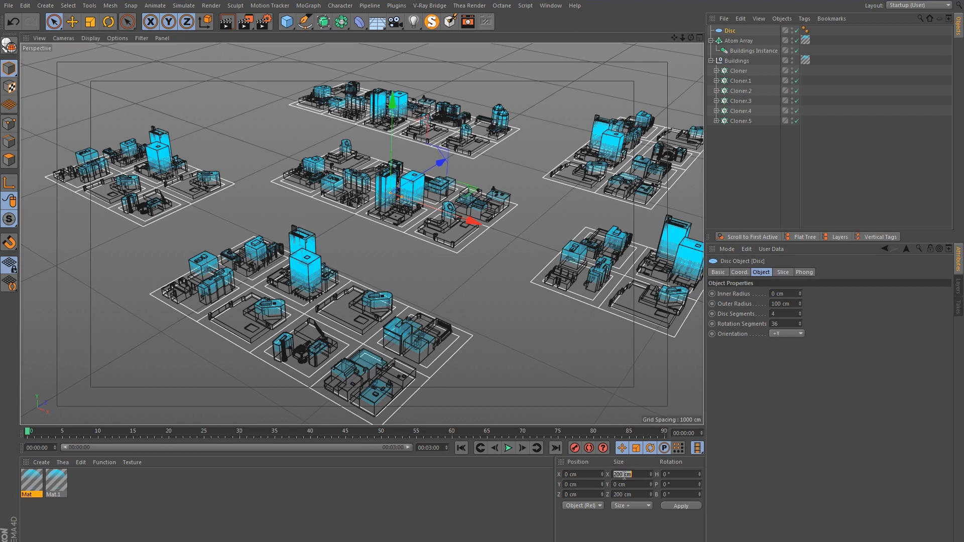
type("10000")
key("Return")
scroll(289, 235, "up", 5)
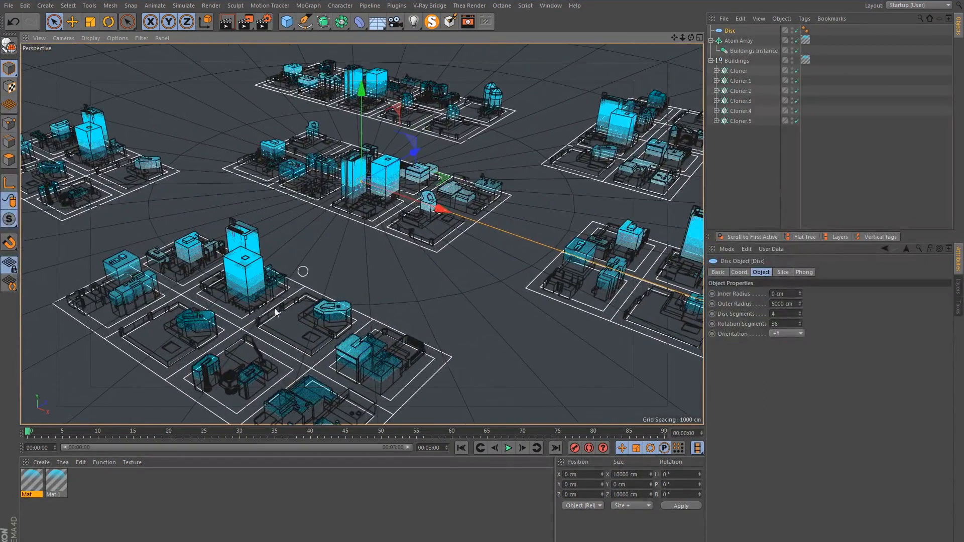
Step: Create a new material and set its Color channel to black
double_click(101, 490)
double_click(31, 482)
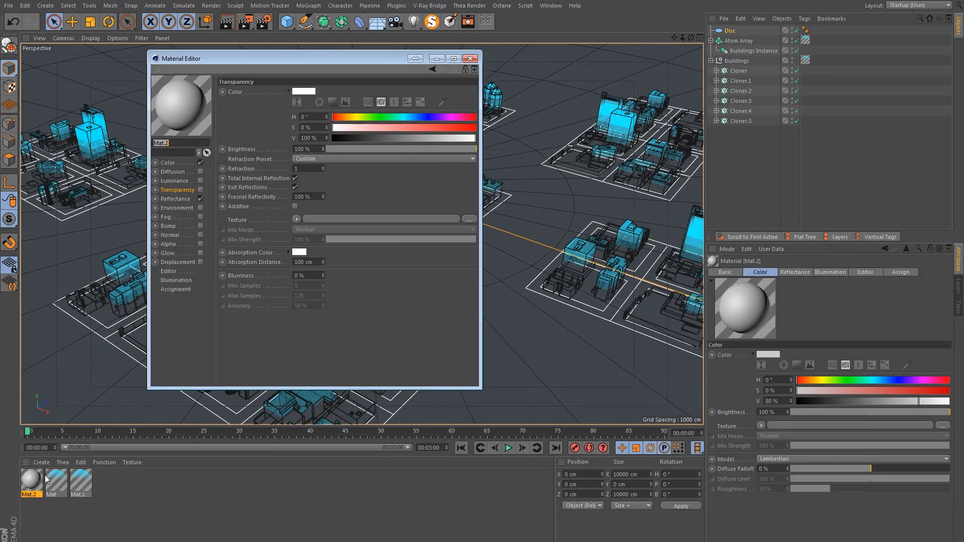
left_click(186, 164)
left_click(285, 92)
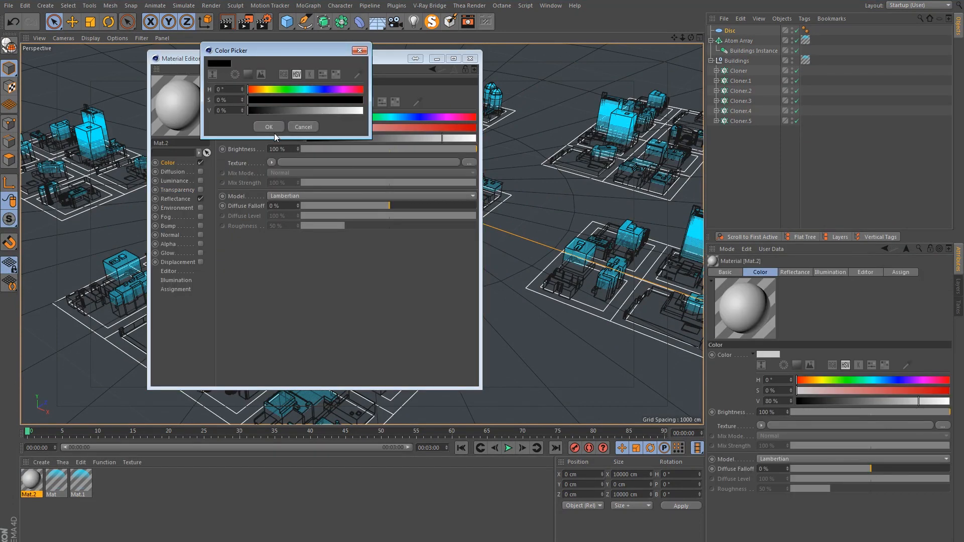
left_click(274, 126)
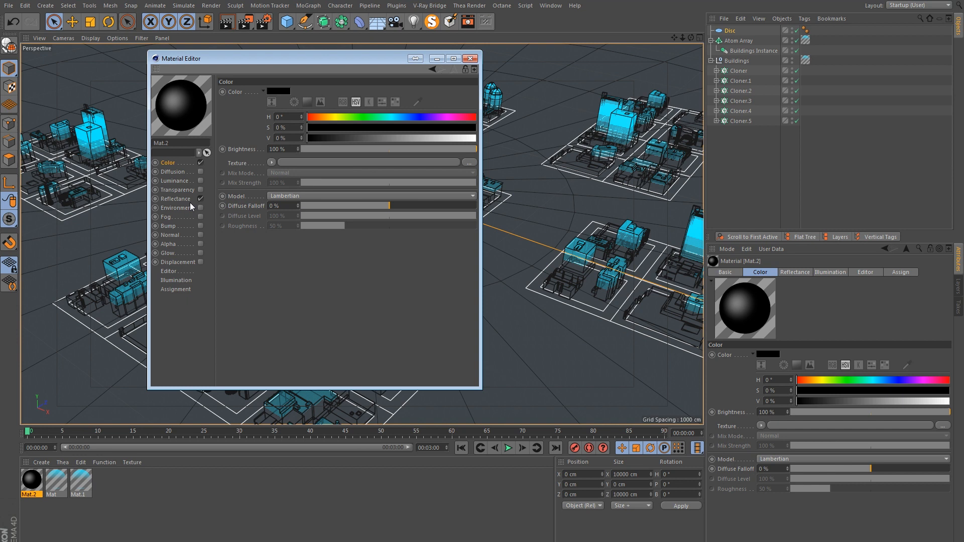
Step: Replace the black material's default specular with an Additive Reflection (Legacy) layer at 20% reflection strength and 0% specular strength
left_click(188, 199)
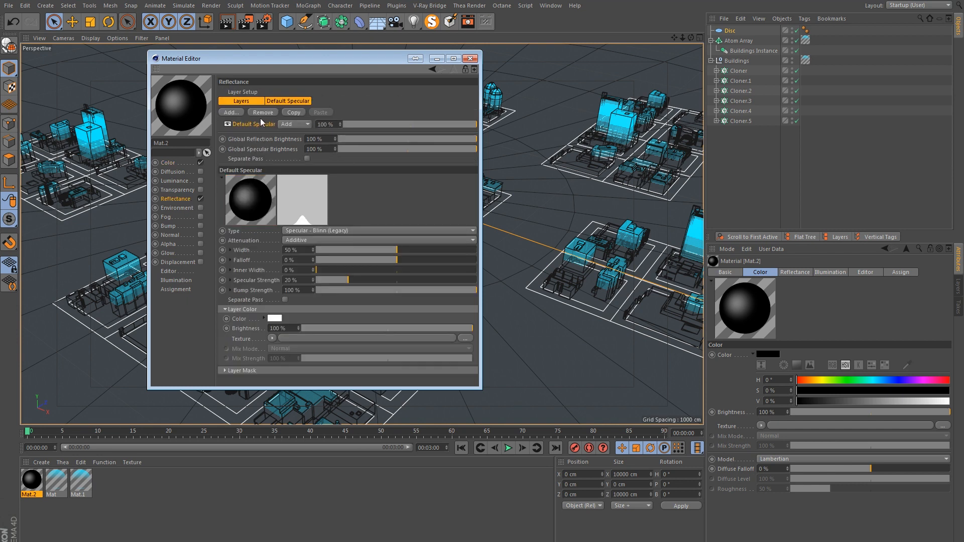
left_click(263, 113)
left_click(233, 113)
left_click(272, 207)
left_click(322, 240)
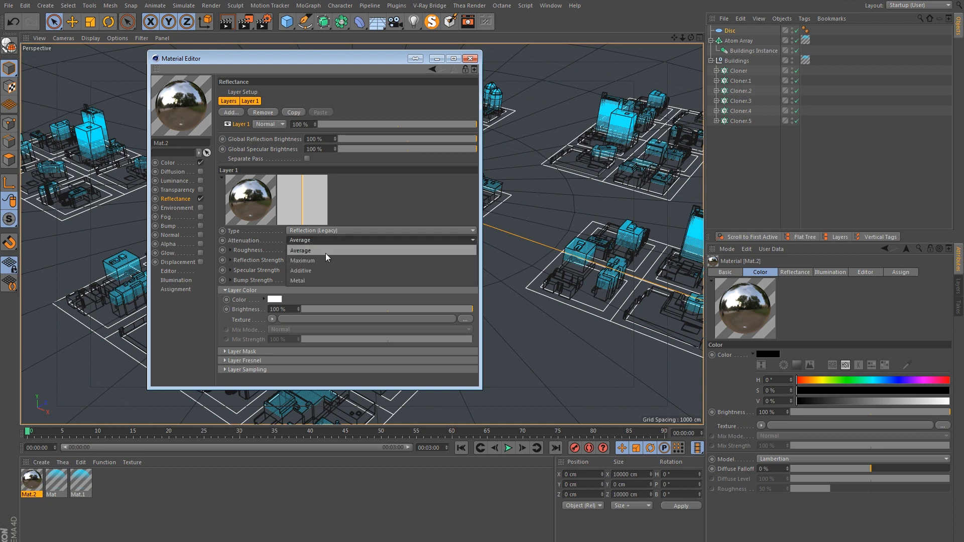
left_click(322, 270)
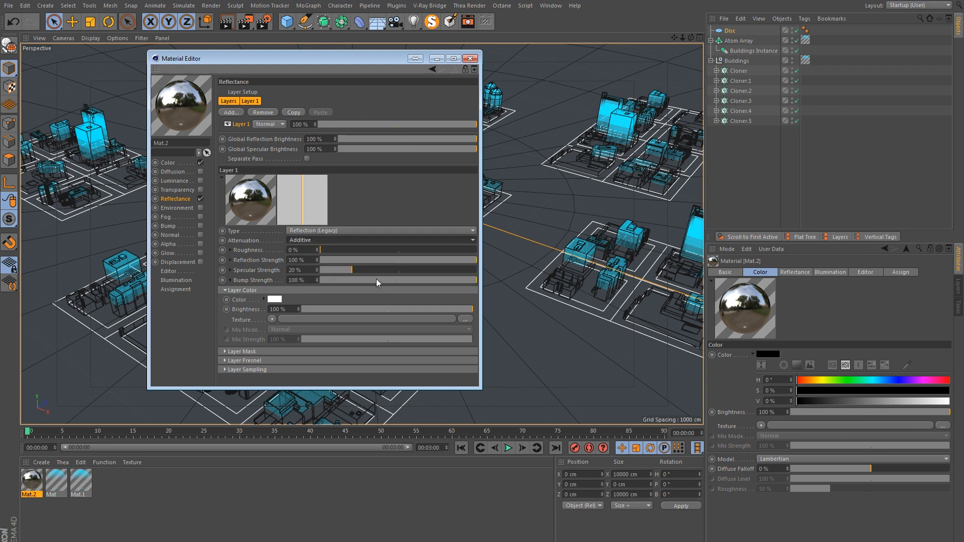
left_click(314, 259)
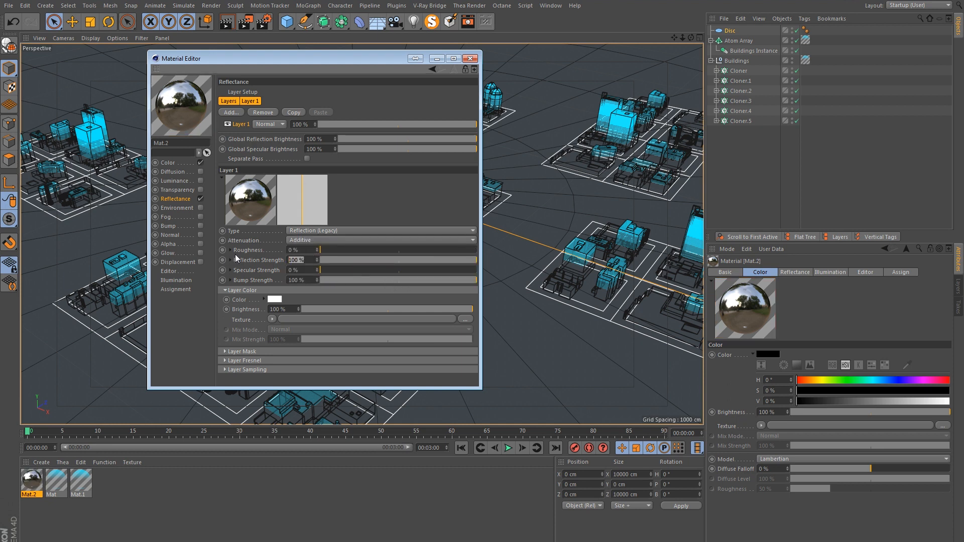
type("20")
key("Return")
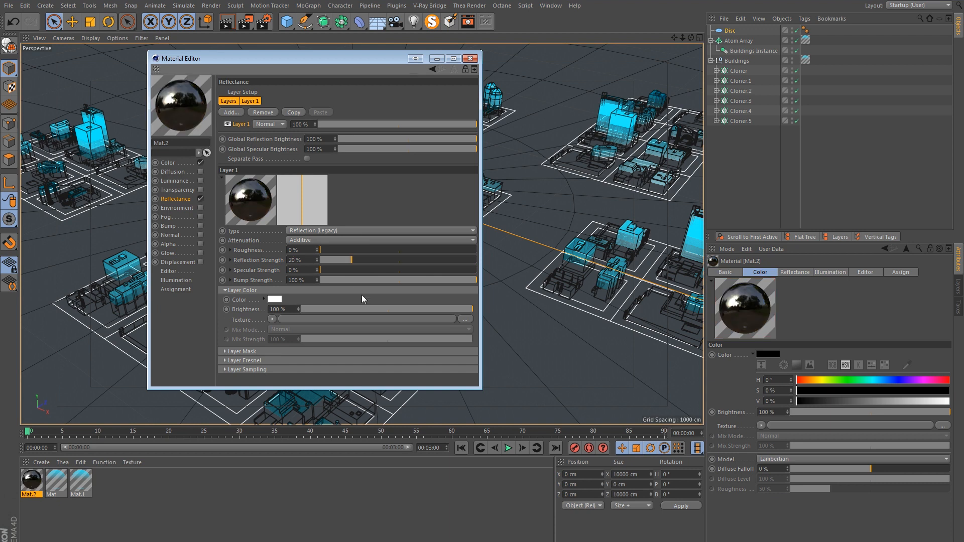
Step: Assign the black reflective material to the ground disc and render the view
left_click(469, 58)
left_click_drag(20, 492, 387, 287)
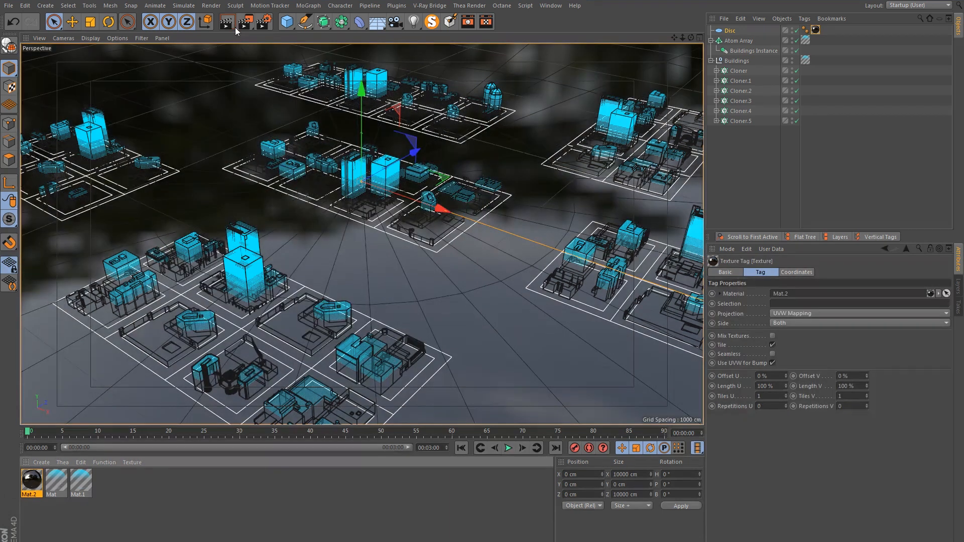
key("ctrl+r")
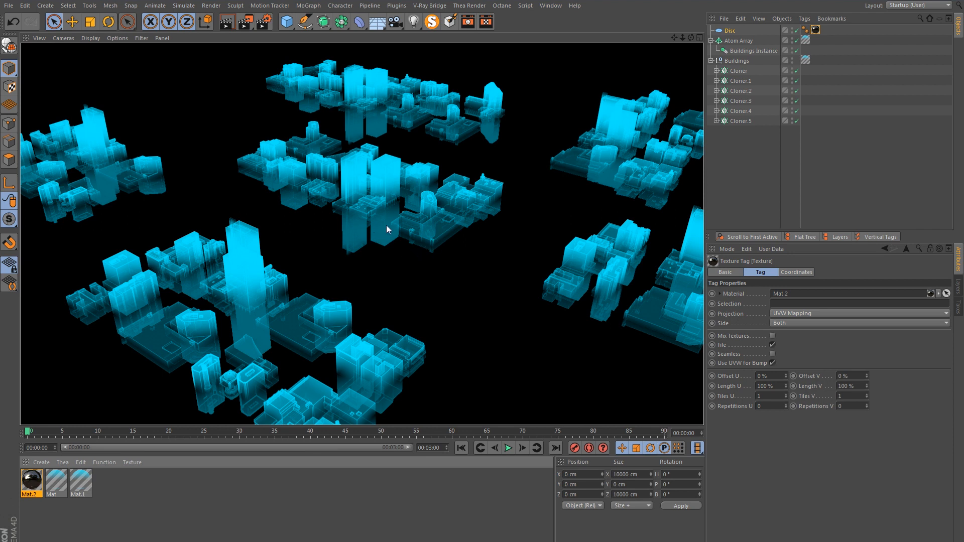
Step: Add a Compositing tag to the Atom Array and show its Tag properties
right_click_drag(390, 210, 459, 172, "alt")
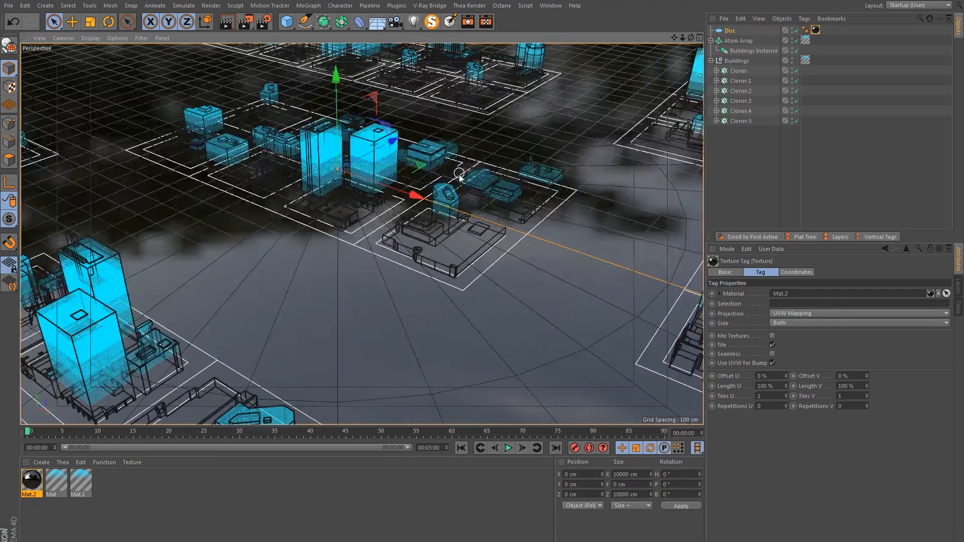
middle_click_drag(458, 173, 411, 205, "alt")
left_click(739, 42)
right_click(738, 45)
mouse_move(765, 50)
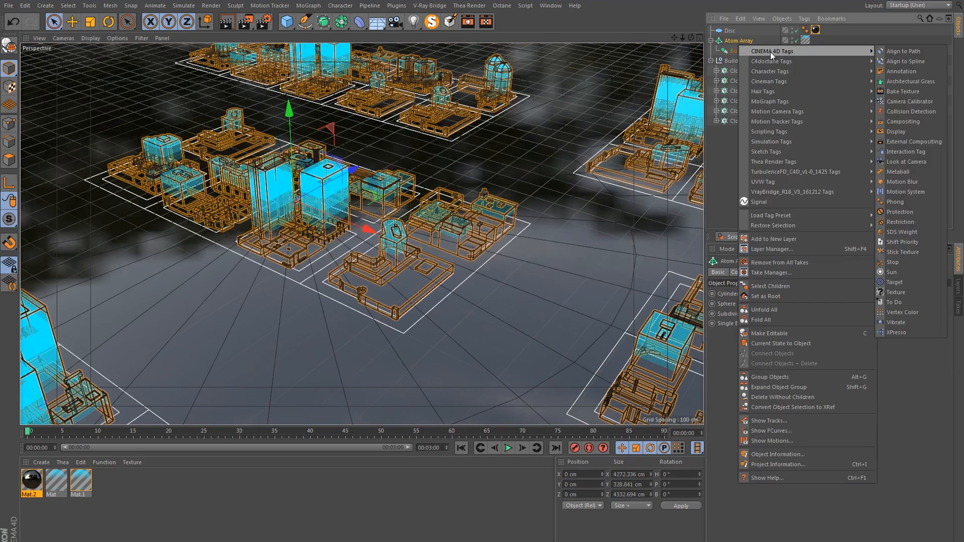
left_click(918, 122)
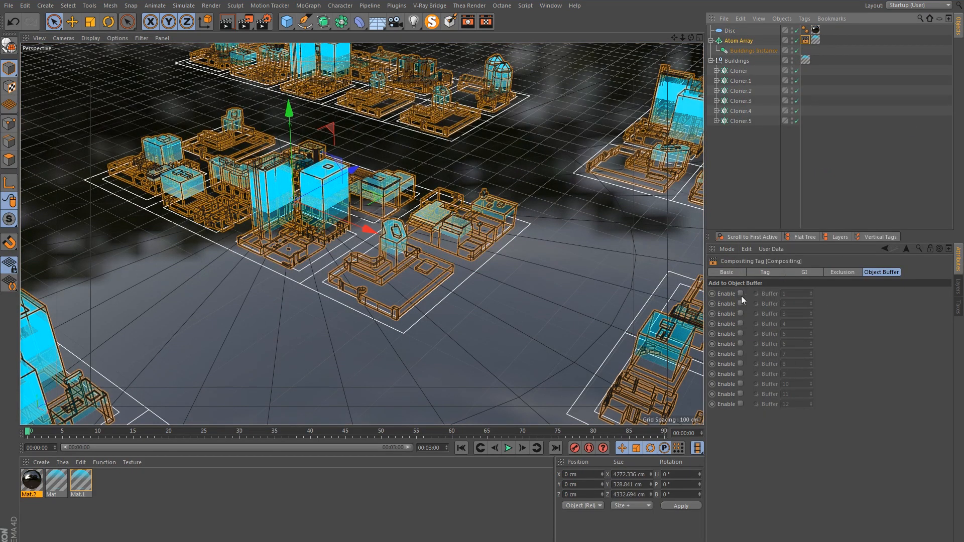
left_click(726, 272)
left_click(761, 272)
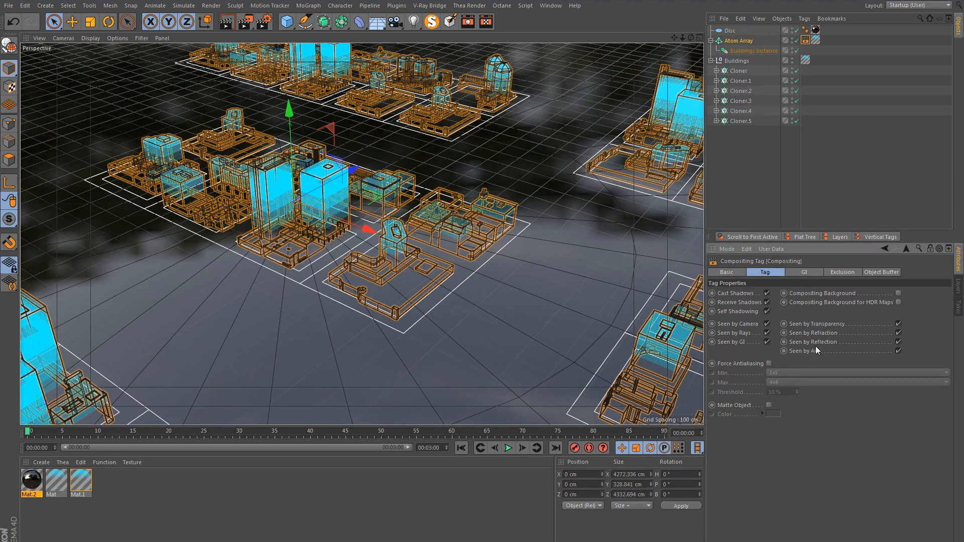
Step: Disable Seen by Reflection and Seen by Refraction in the Atom Array's Compositing tag, rendering the view to check
left_click(899, 342)
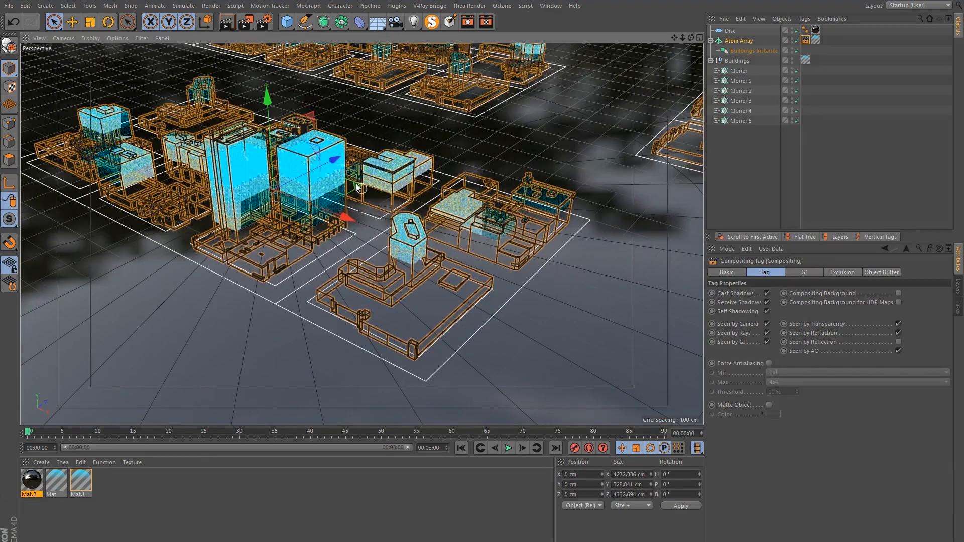
left_click(226, 27)
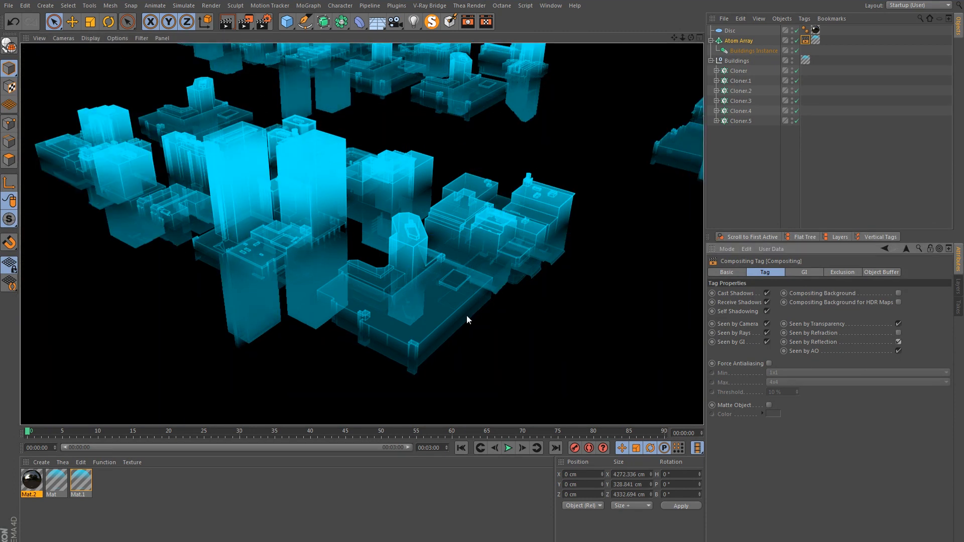
left_click(899, 342)
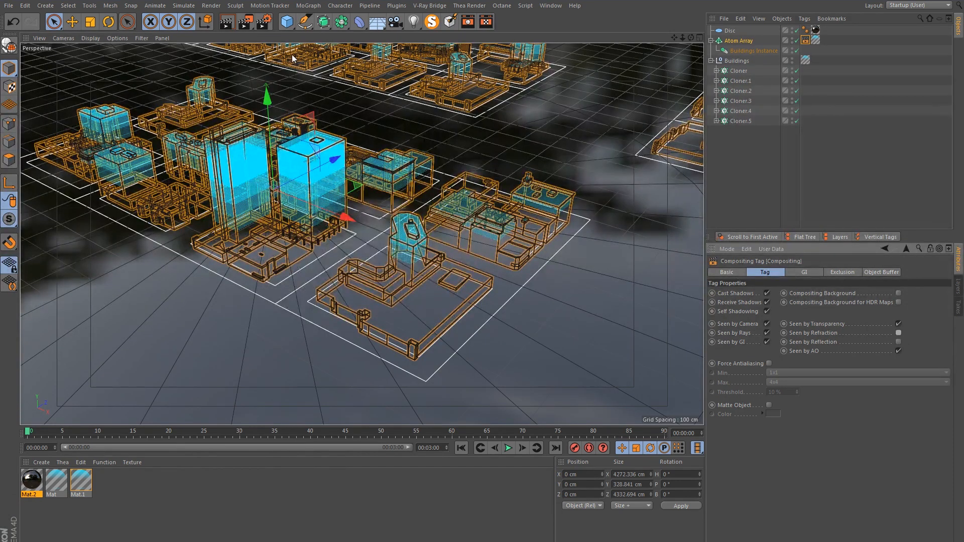
key("ctrl+r")
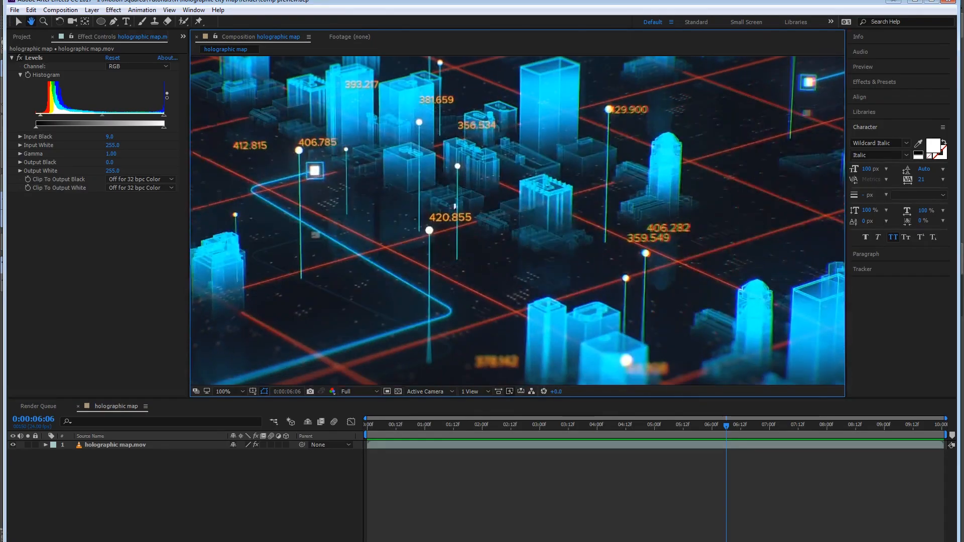
Step: Check the After Effects reference, open the dot-grid texture generator, and try scales of 23 and 19 and a 6% drawing chance
key("space")
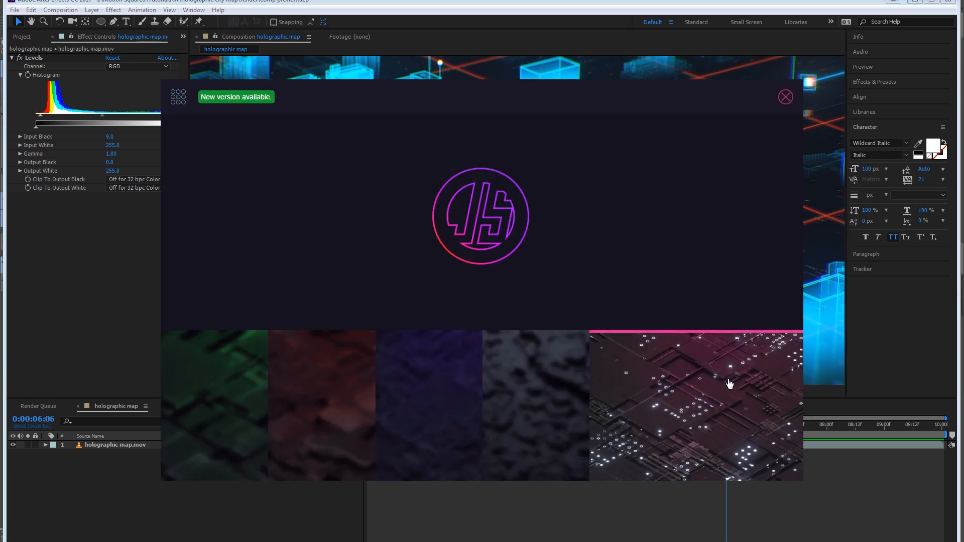
left_click(730, 384)
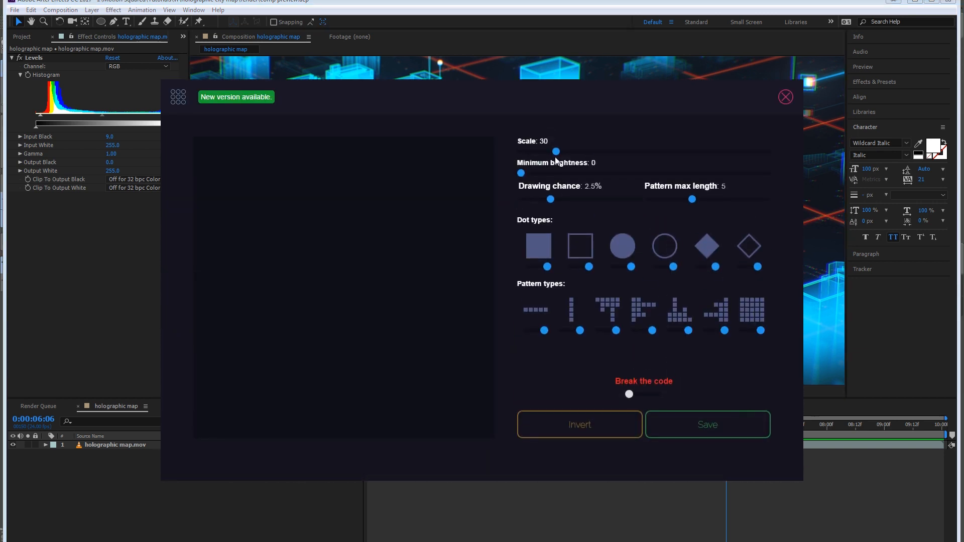
left_click_drag(558, 152, 566, 152)
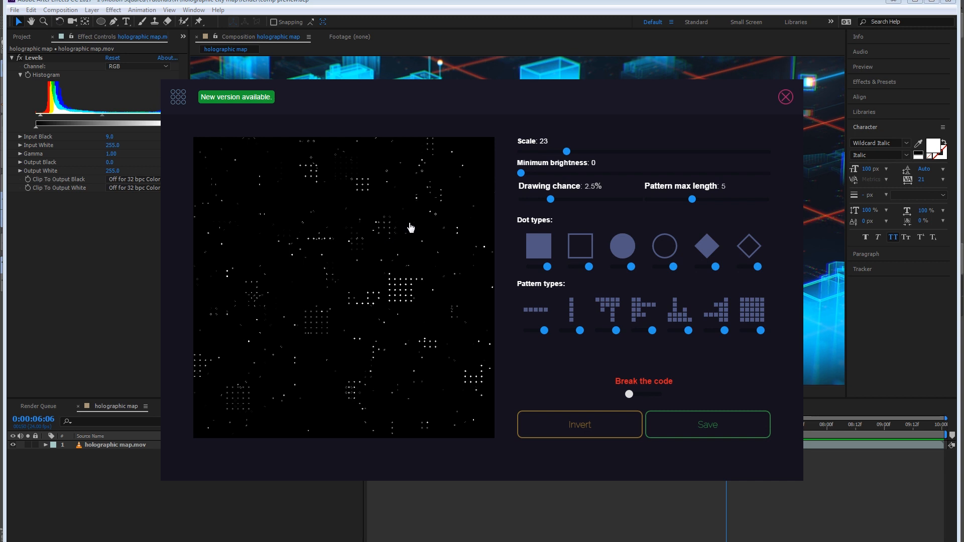
left_click_drag(567, 152, 526, 159)
left_click_drag(551, 199, 592, 199)
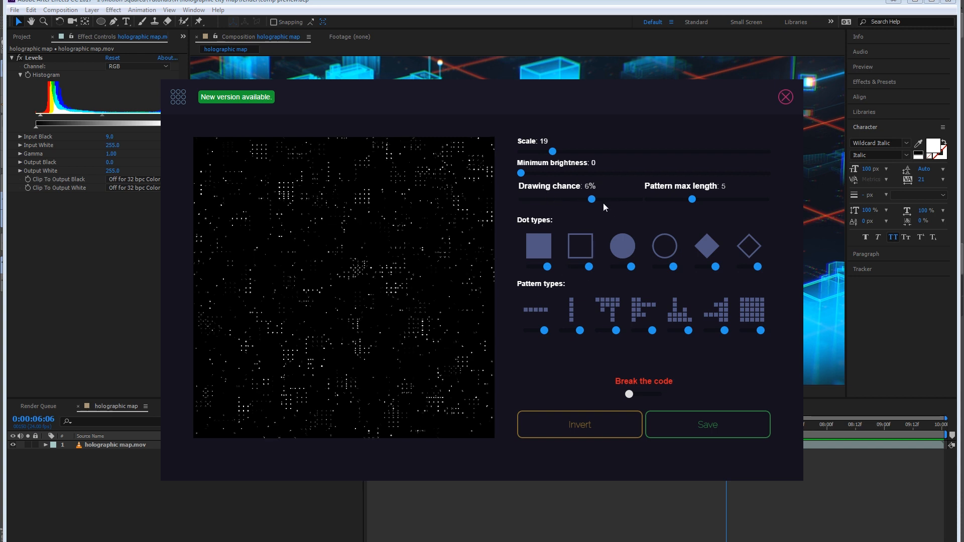
mouse_move(594, 204)
left_mouse_down()
mouse_move(516, 204)
mouse_move(550, 202)
left_mouse_up()
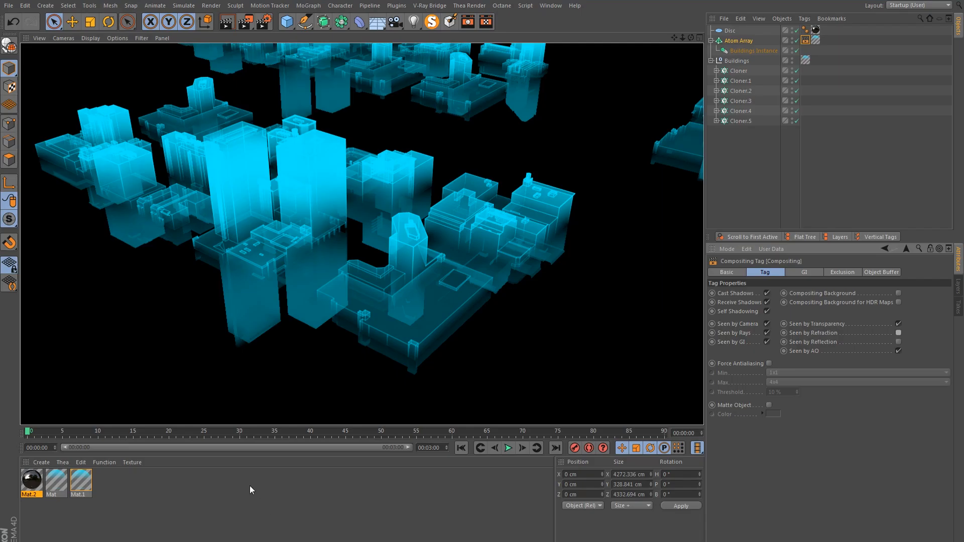
Step: Create a new material in Cinema 4D with Luminance enabled and Color and Reflectance disabled
double_click(121, 483)
double_click(32, 481)
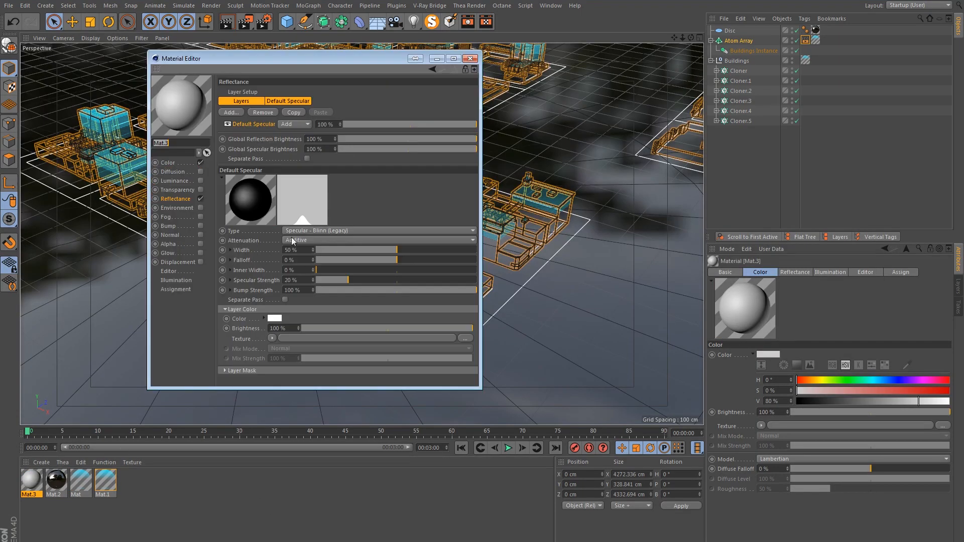
left_click(201, 181)
left_click(201, 163)
left_click(201, 199)
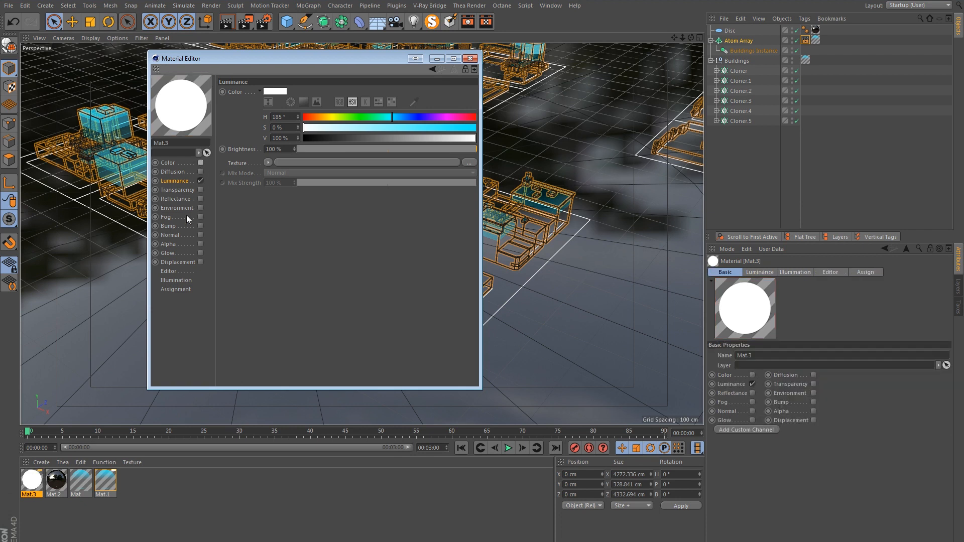
left_click(200, 244)
left_click(364, 151)
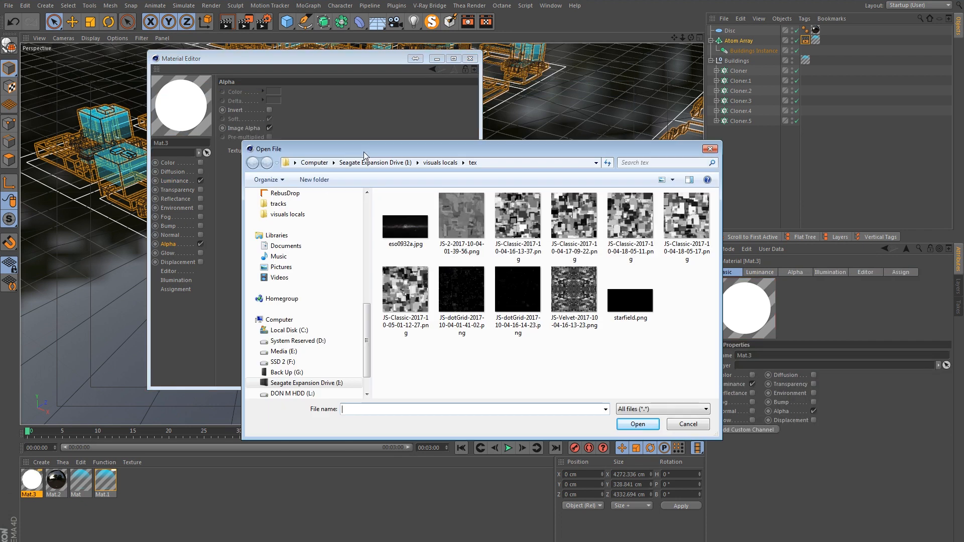
left_click(528, 293)
left_click(638, 425)
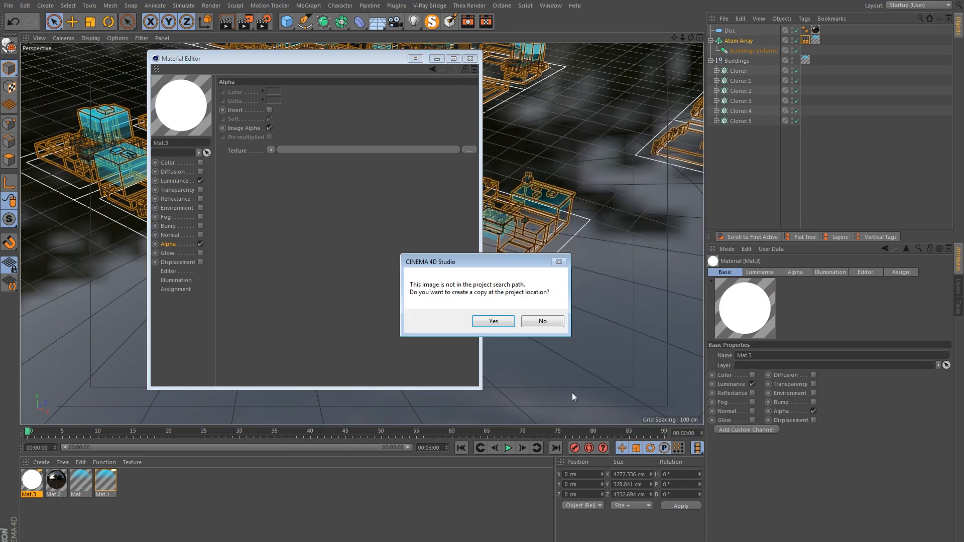
left_click(543, 322)
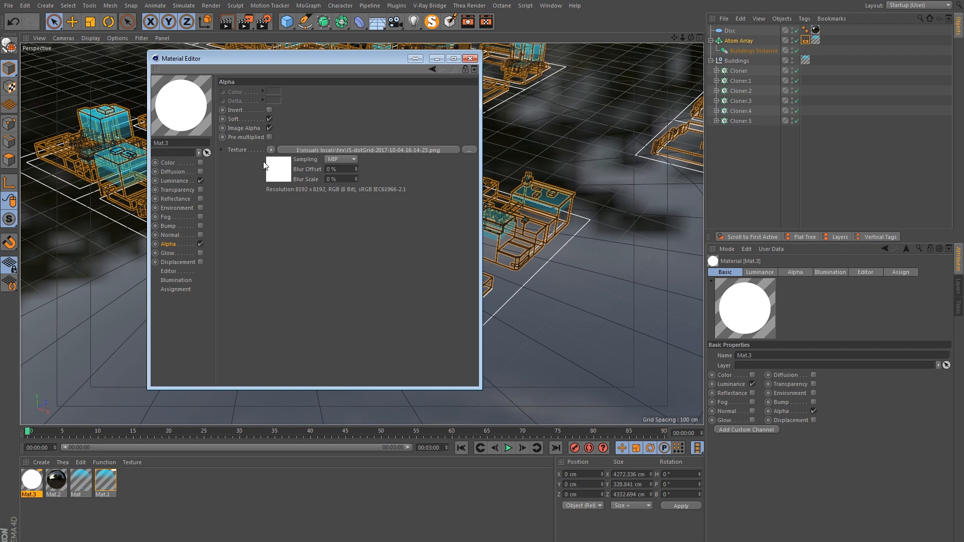
left_click(270, 128)
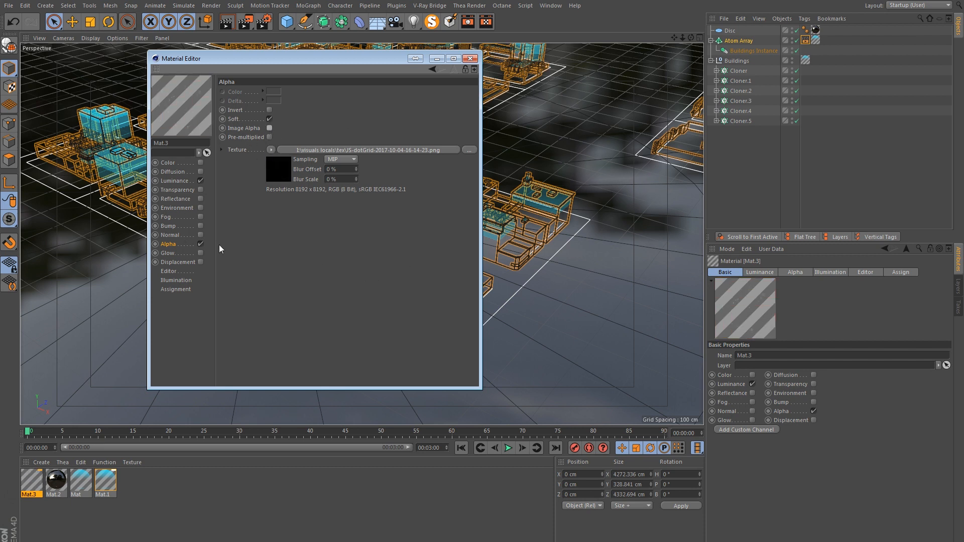
left_click(470, 58)
left_click_drag(33, 484, 868, 76)
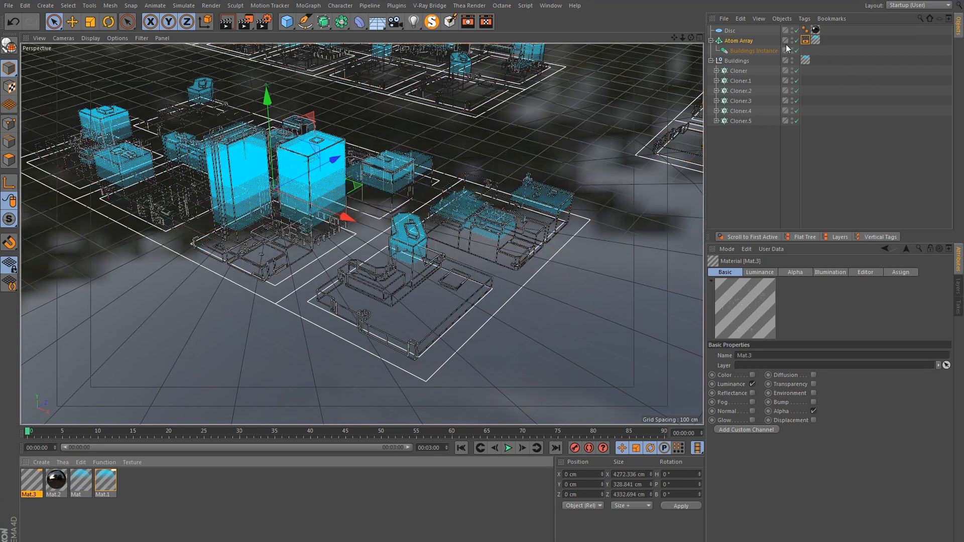
Step: Collapse the Atom Array hierarchy and rename the Disc as Floor Refl
left_click(712, 40)
left_click(731, 30)
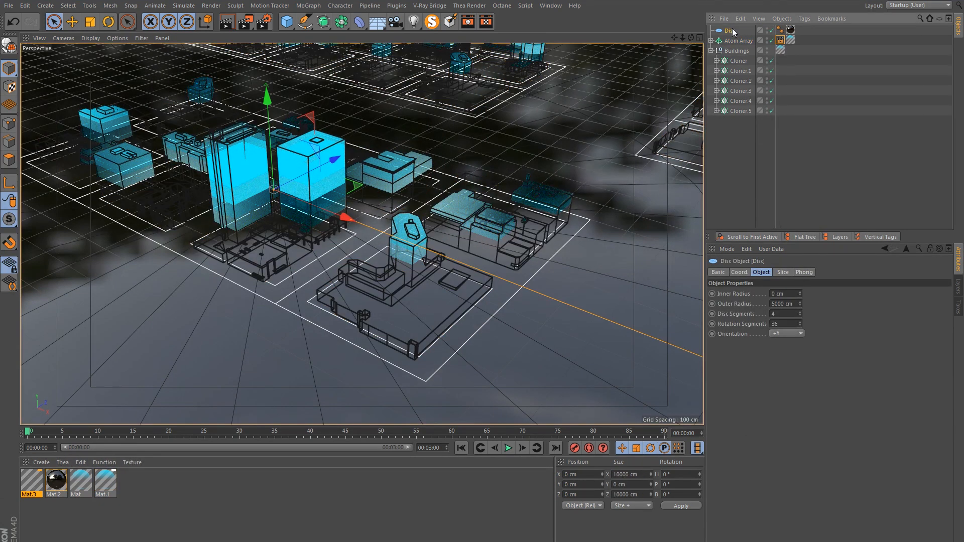
double_click(731, 30)
type("Floor")
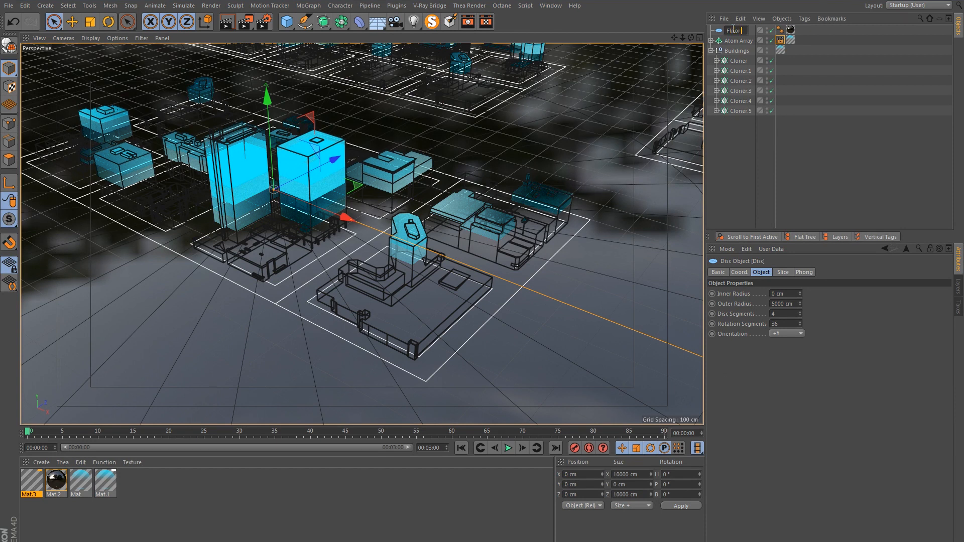
type(" Refl")
key("Return")
Step: Duplicate Floor Refl, replace the copy's material with the dot-grid material, and rename it Floor Dots
left_click_drag(738, 30, 738, 33, "ctrl")
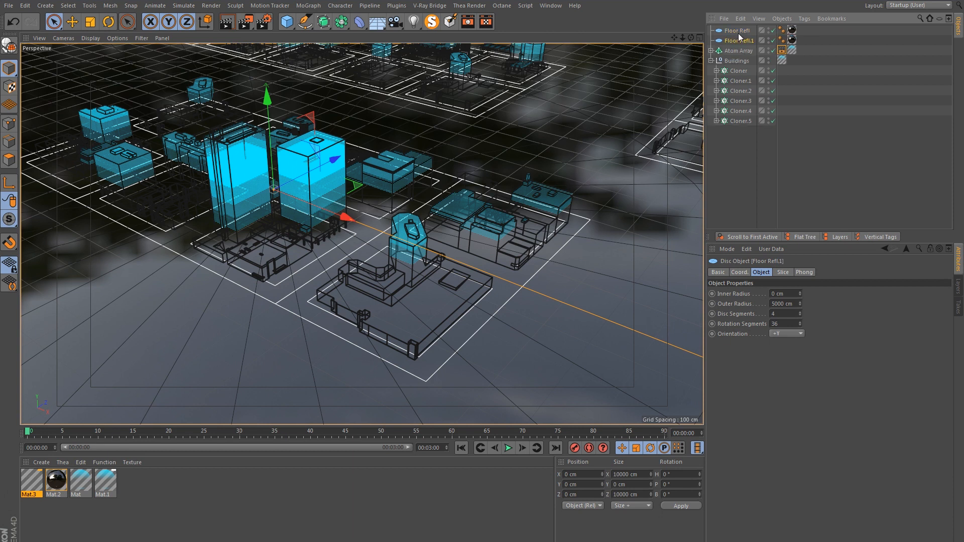
left_click_drag(792, 50, 792, 43, "ctrl")
left_click(748, 41)
double_click(750, 41)
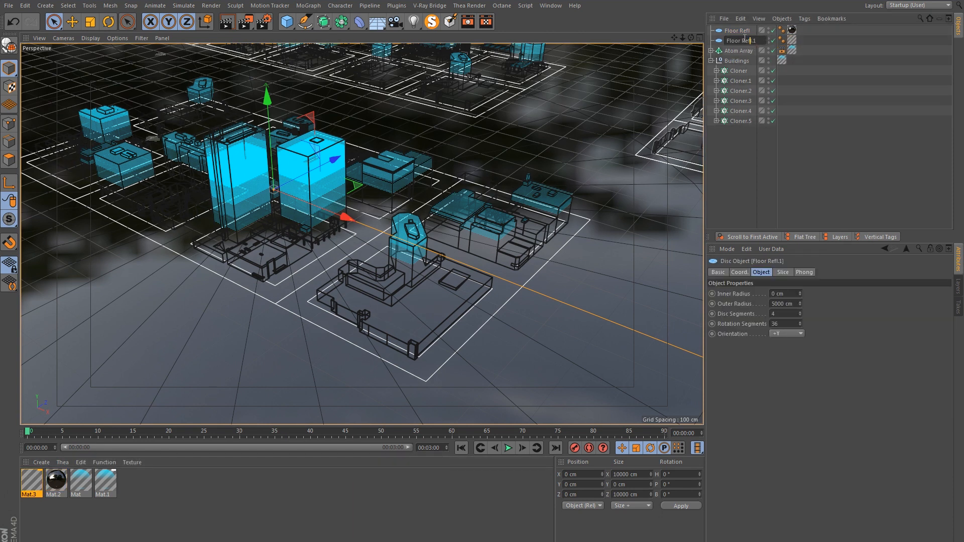
left_click_drag(748, 38, 759, 40)
type("Dots")
left_click(741, 30)
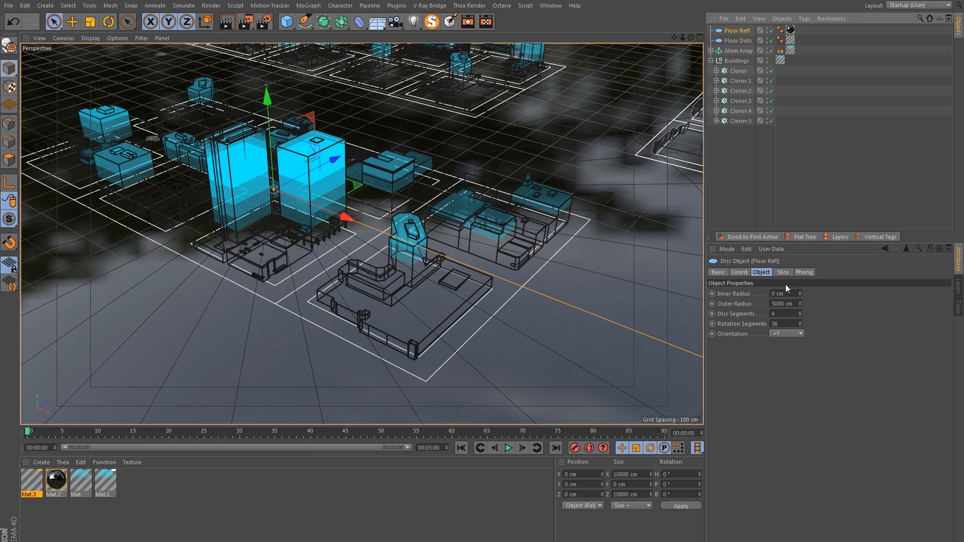
Step: Set Floor Refl's Y position to -10 cm and render a preview of the perspective view
left_click(739, 272)
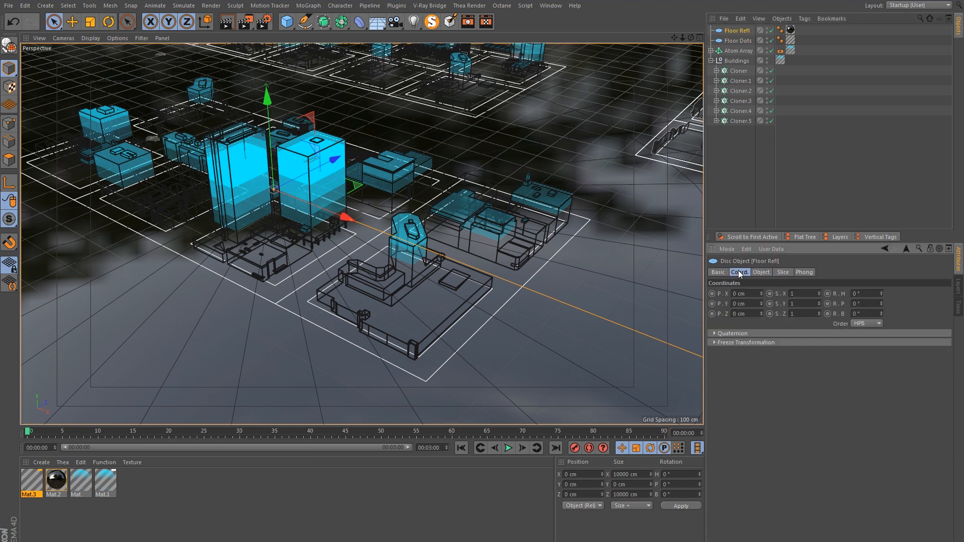
double_click(751, 303)
type("-10")
key("Return")
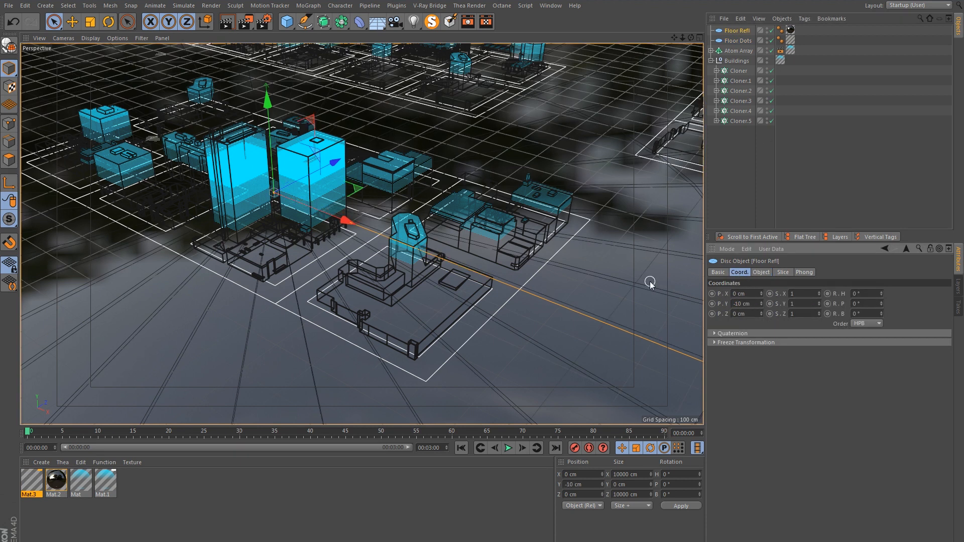
middle_click_drag(279, 256, 327, 258, "alt")
left_click_drag(326, 258, 322, 221, "alt")
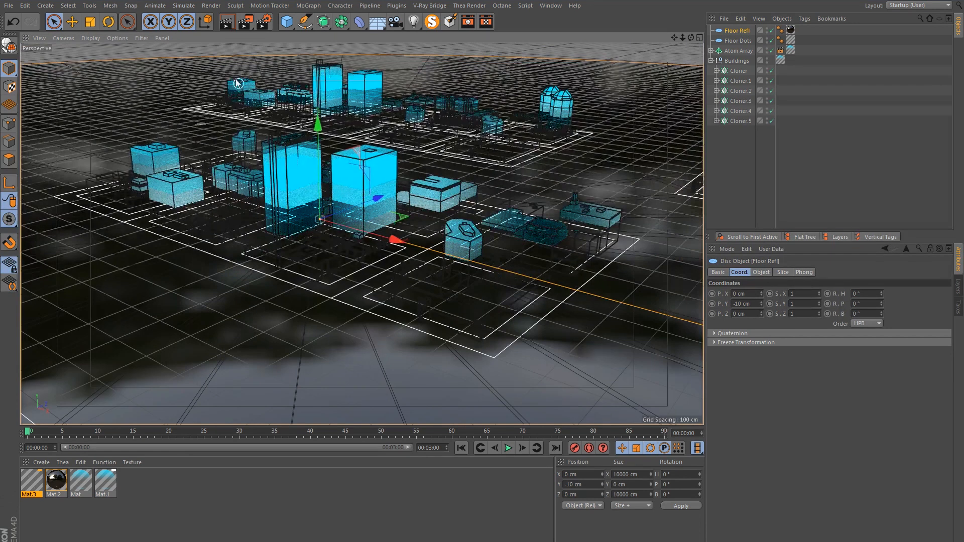
left_click(227, 27)
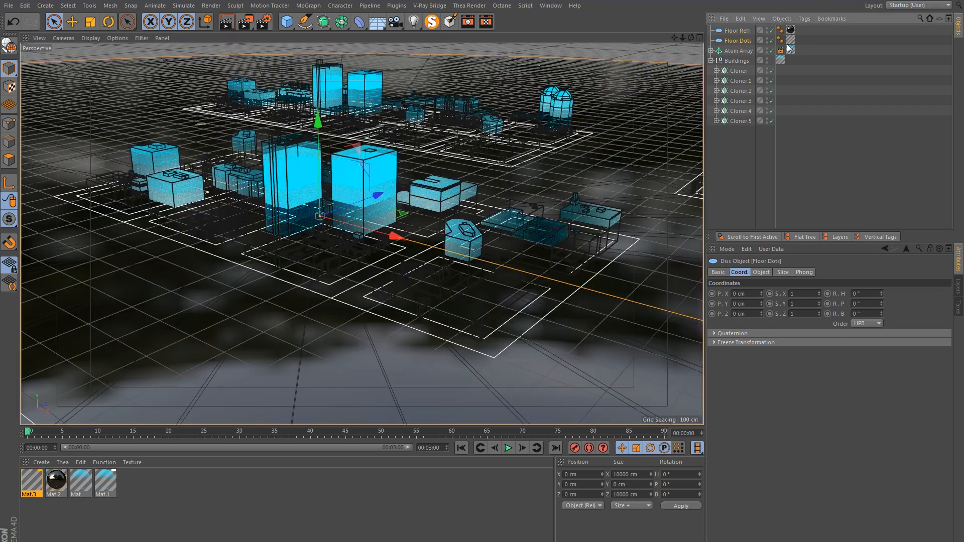
Step: Set Tiles U to 8 on the Floor Dots object's dot-grid texture tag and render the result
left_click(791, 40)
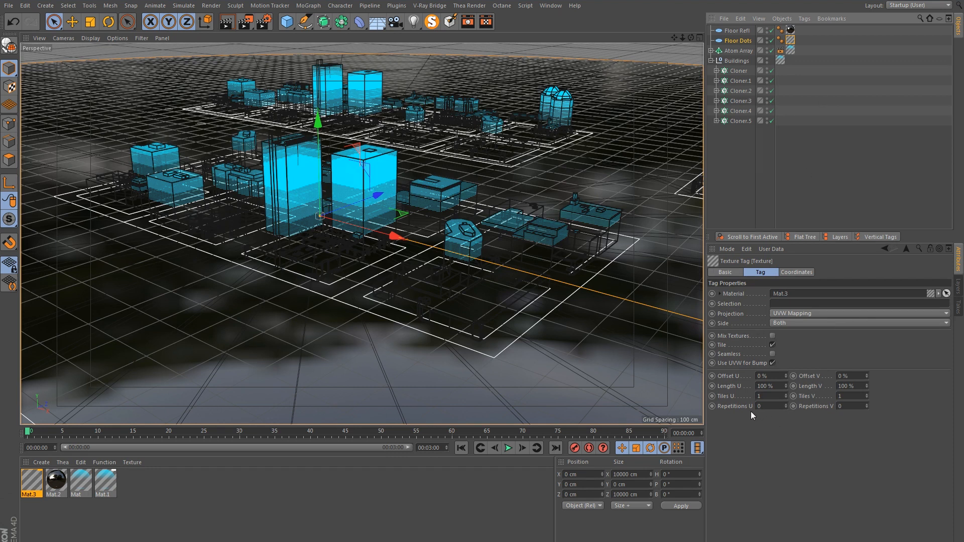
left_click(767, 396)
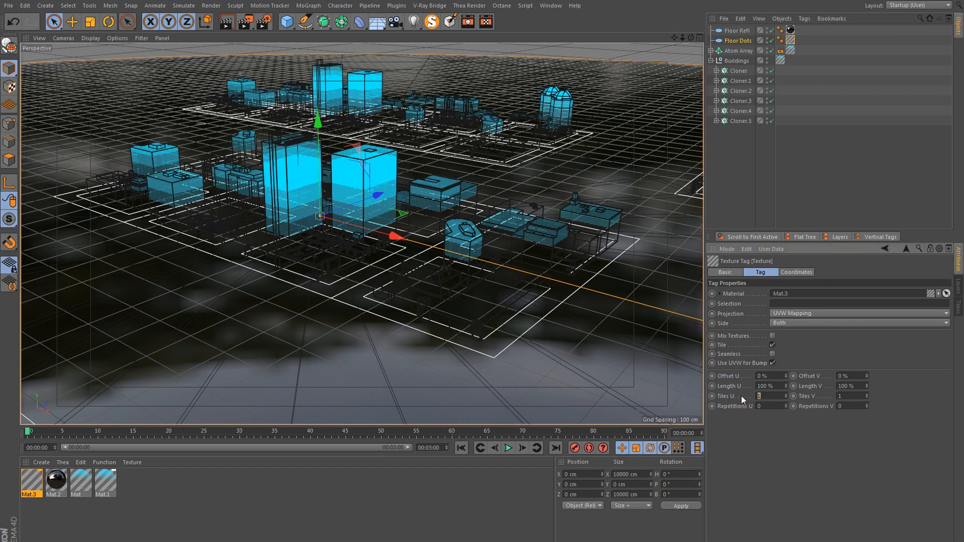
type("8")
left_click_drag(847, 396, 810, 400)
type("8")
key("Return")
left_click(253, 25)
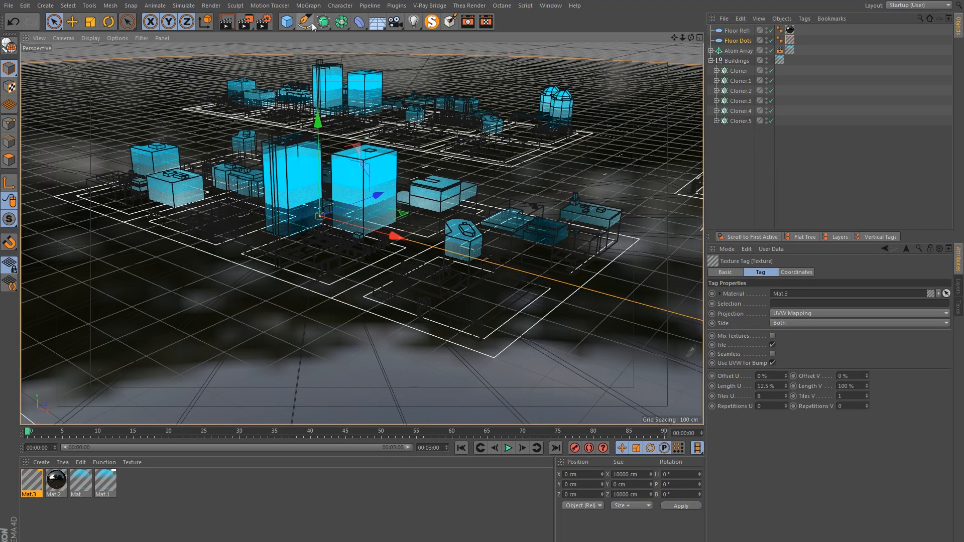
Step: Add a cube primitive and isolate it from the rest of the city scene
left_click_drag(289, 25, 374, 36)
left_click_drag(334, 176, 349, 1, "alt")
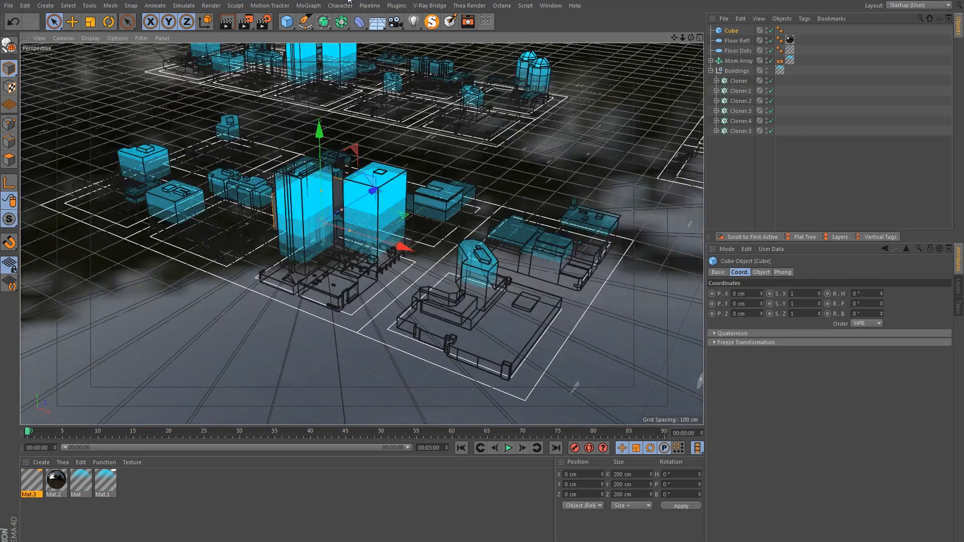
left_click(432, 22)
left_click(733, 31)
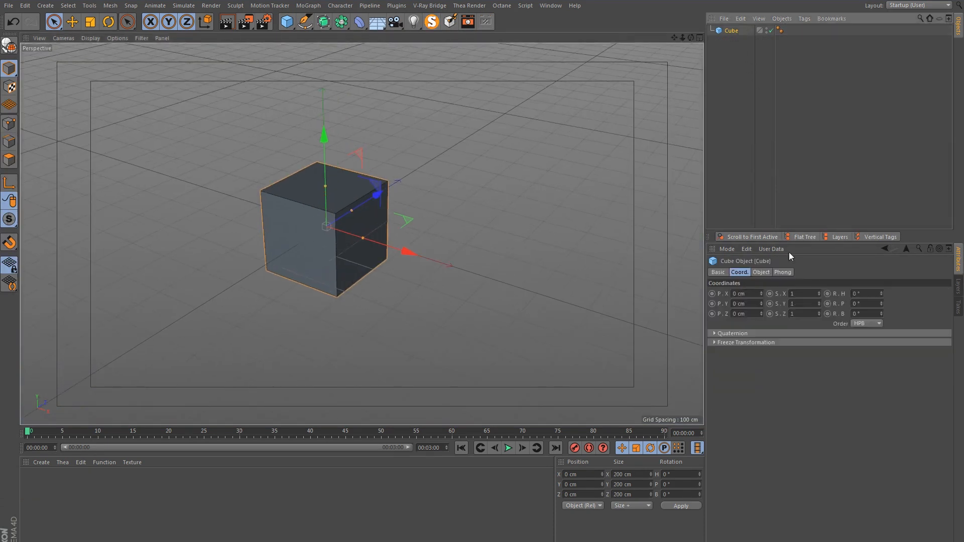
Step: Size the isolated cube to 1 cm in X, 400 cm in Y and 1 cm in Z
left_click(761, 273)
left_click_drag(762, 294, 665, 319)
type("11")
key("Return")
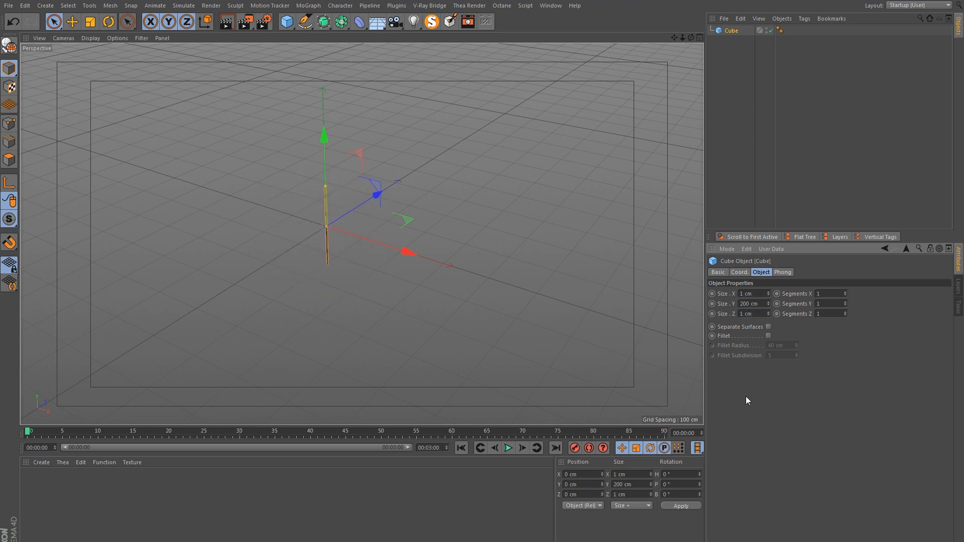
double_click(749, 304)
type("400")
key("Return")
left_click(385, 279)
middle_click_drag(385, 279, 397, 302, "alt")
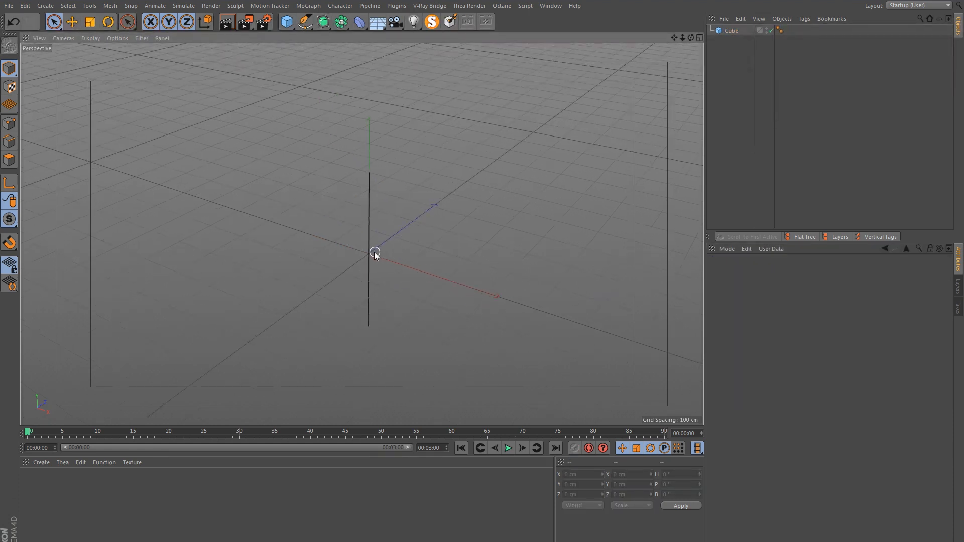
Step: Set the thin cube's Y position to 200 cm so its base sits on the ground plane
left_click(725, 31)
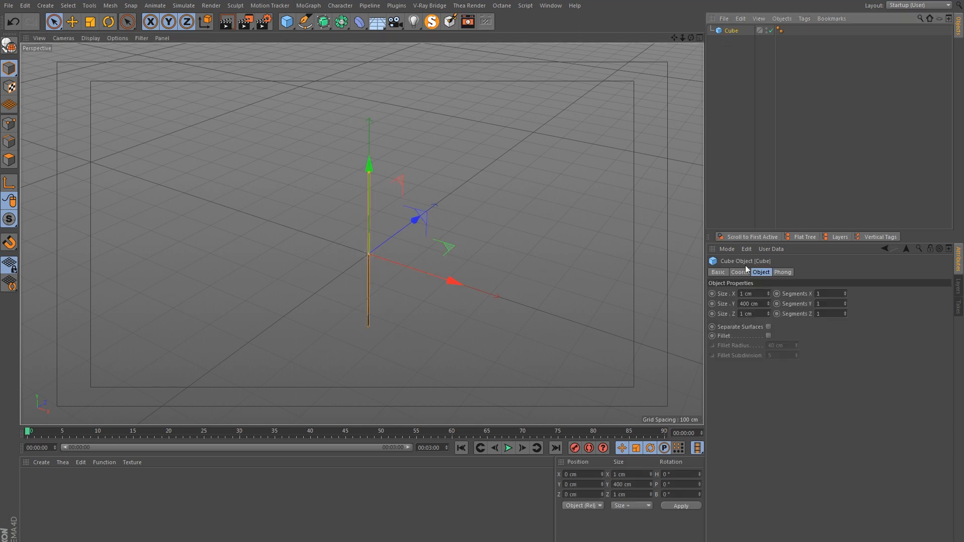
left_click(740, 272)
double_click(747, 303)
type("200")
key("Return")
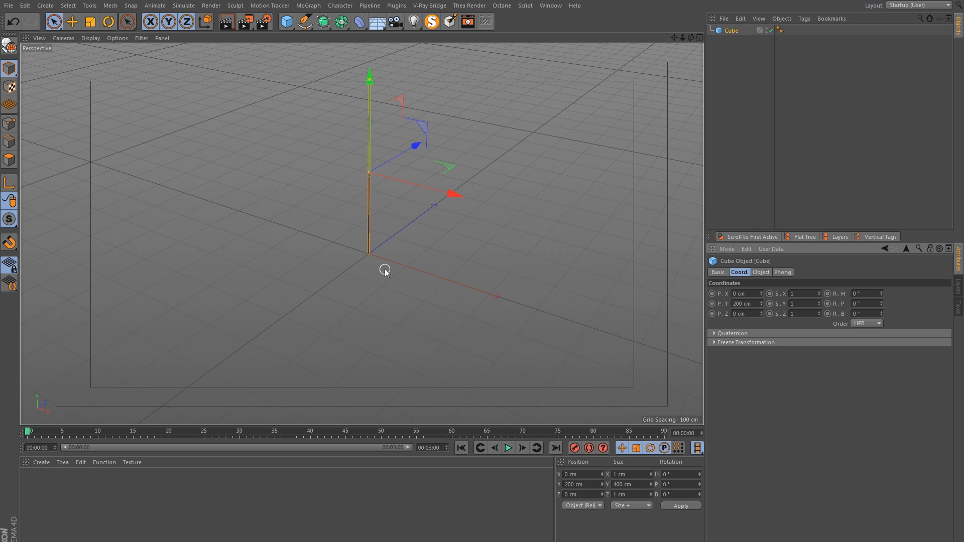
left_click_drag(382, 258, 431, 292, "alt")
left_click(431, 293)
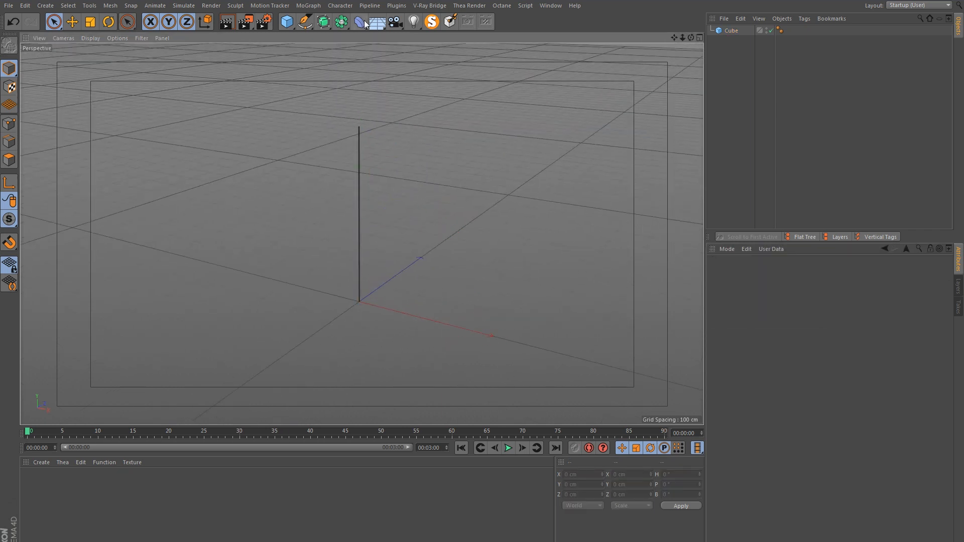
Step: Add a sphere primitive and set its radius to 10 cm
left_click(287, 21)
left_click(485, 54)
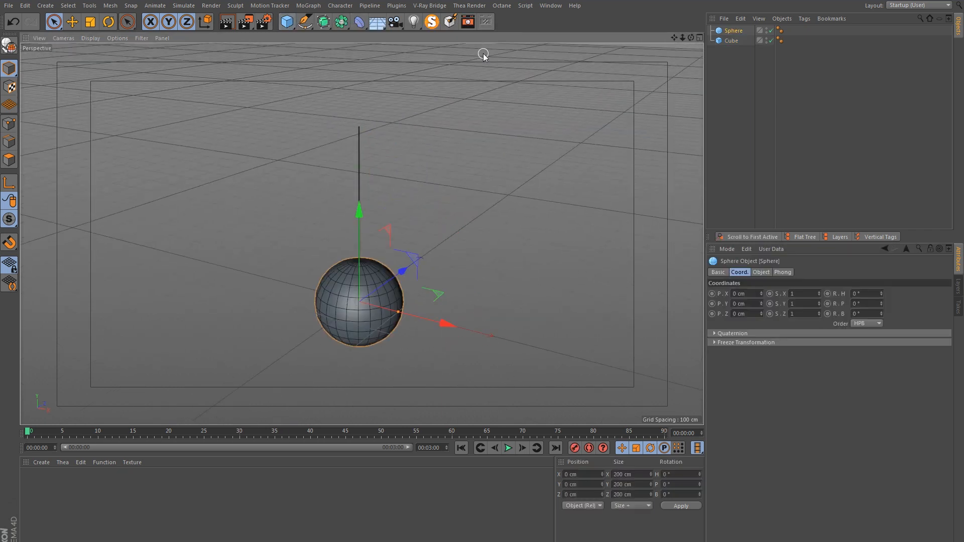
left_click(761, 272)
double_click(783, 290)
type("100")
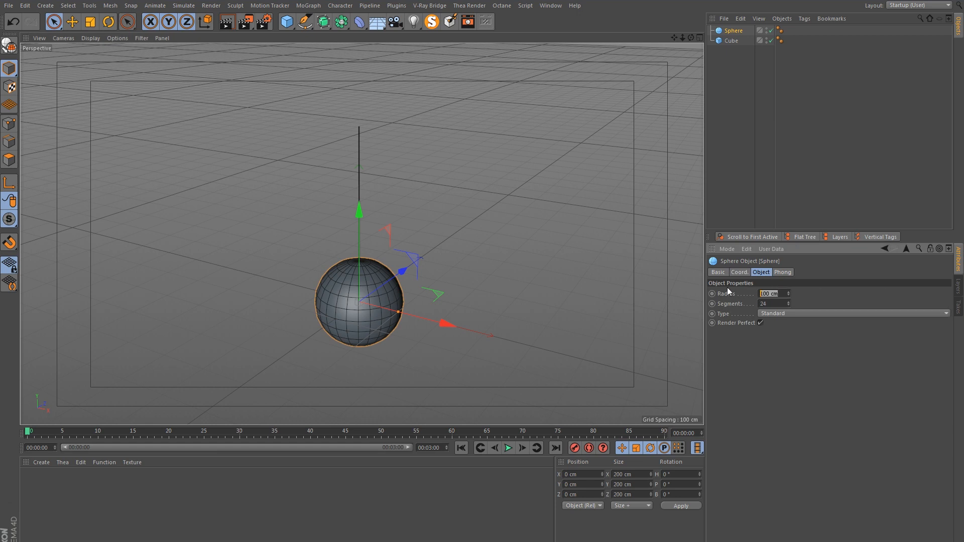
key("Return")
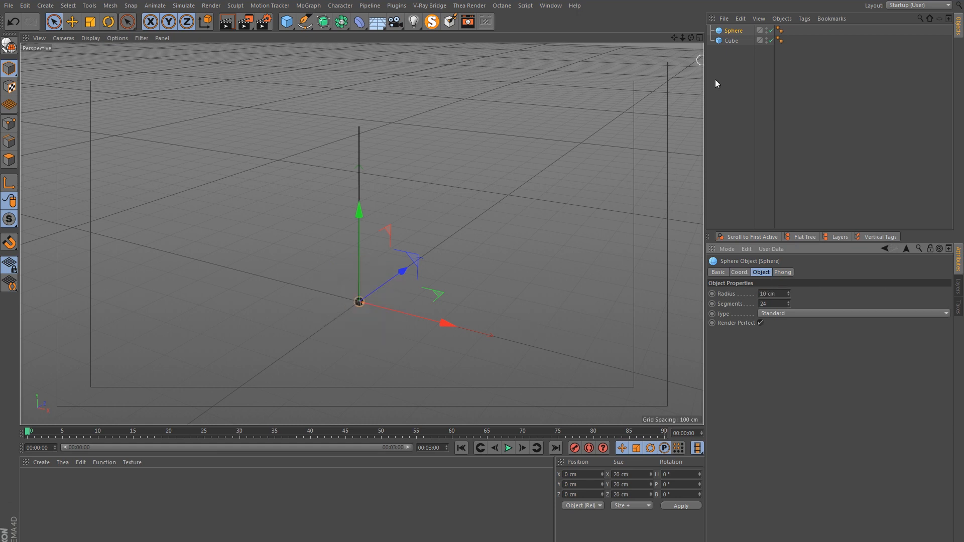
Step: Set the sphere's Y position to 400 cm, placing it at the pole's upper end
left_click(739, 272)
double_click(746, 304)
type("400")
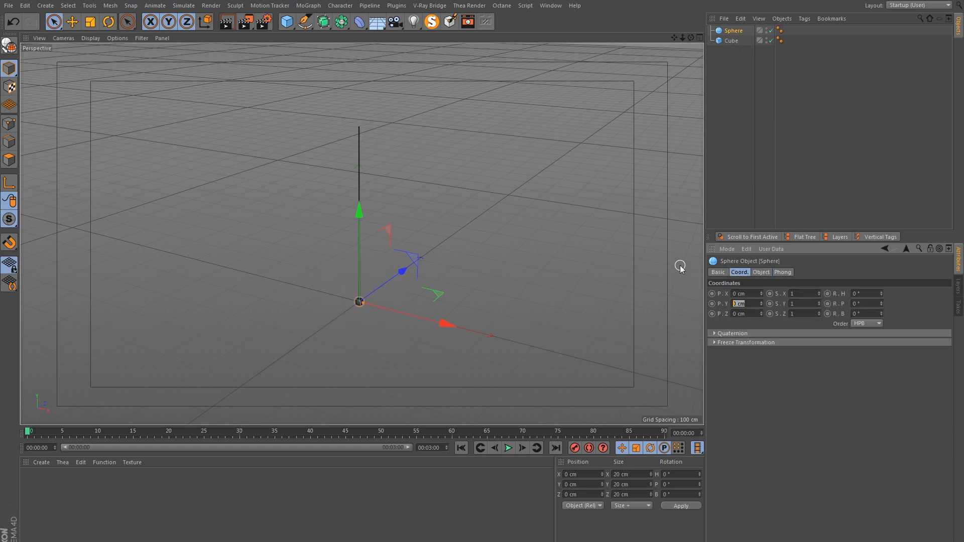
key("Return")
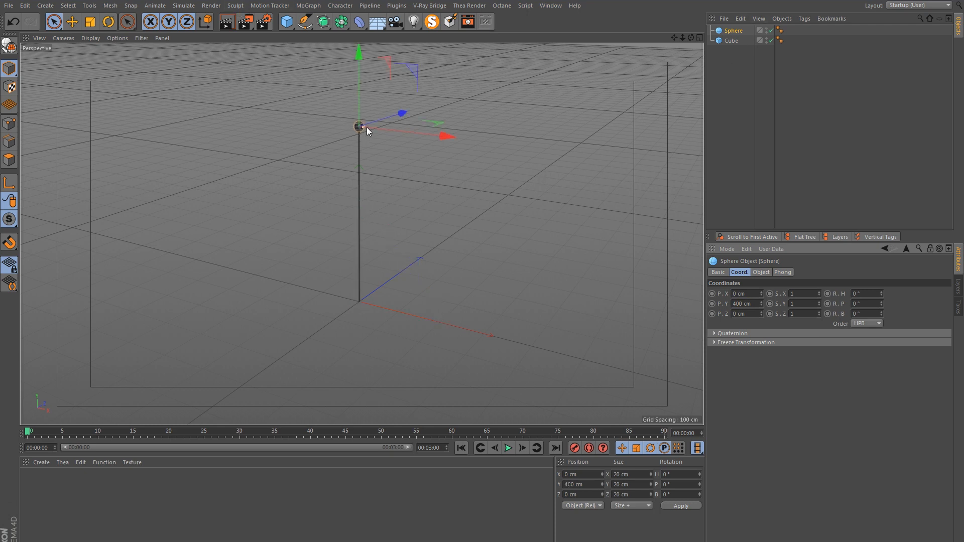
Step: Group the sphere and cube under a null named Single Marker and bring back the full city scene
left_click(46, 5)
mouse_move(59, 19)
left_click(98, 20)
left_click_drag(721, 61, 729, 30)
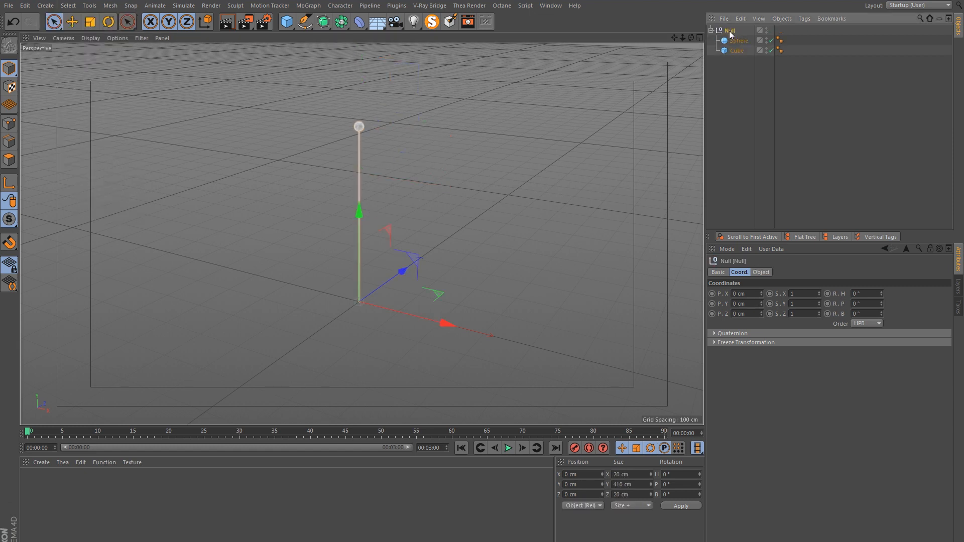
double_click(732, 30)
type("S")
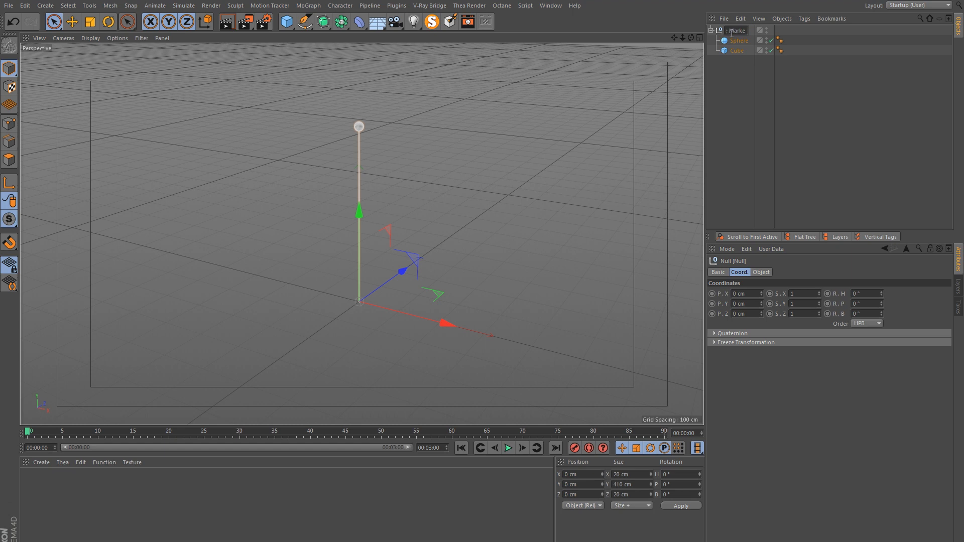
type("ingle Marker")
key("Return")
left_click(450, 21)
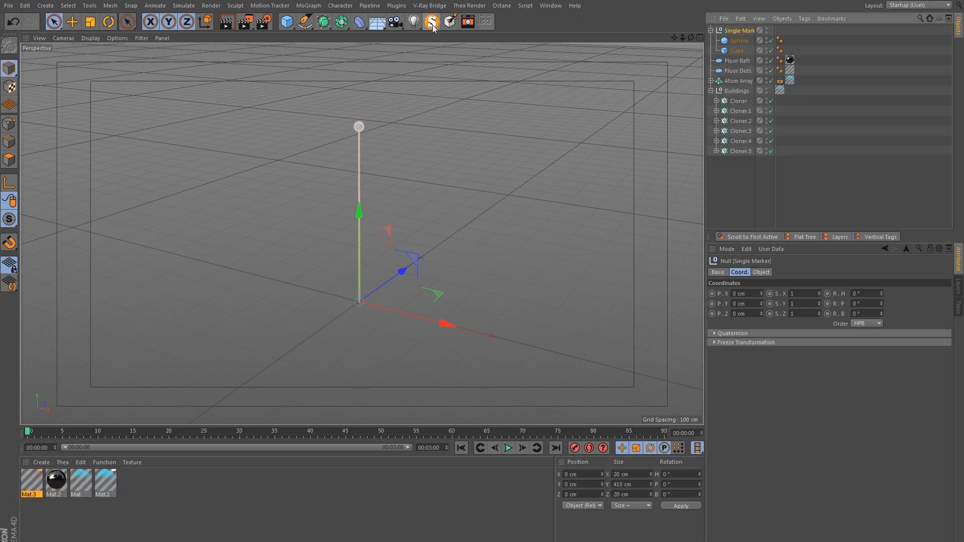
Step: Create a new material with white Luminance enabled and apply it to the marker's Sphere
double_click(173, 491)
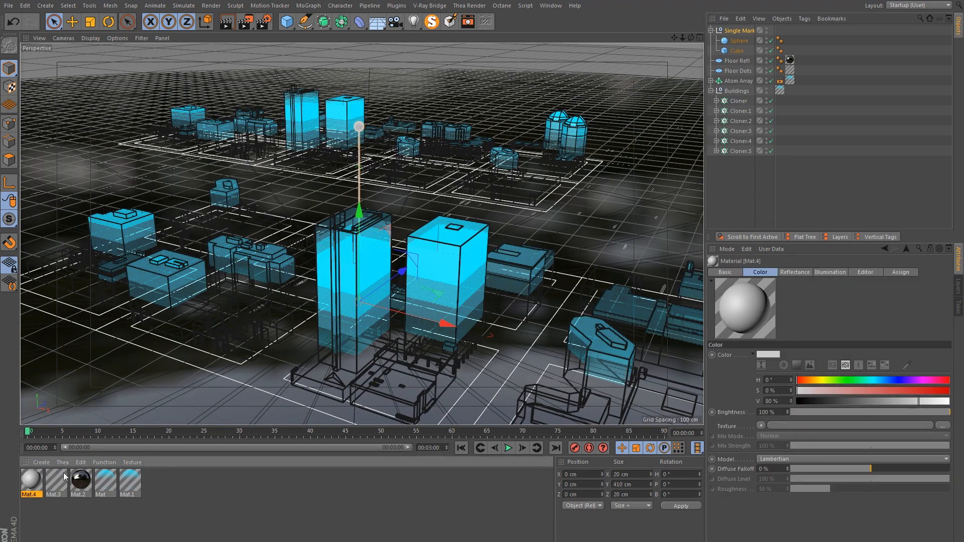
double_click(42, 479)
left_click(201, 181)
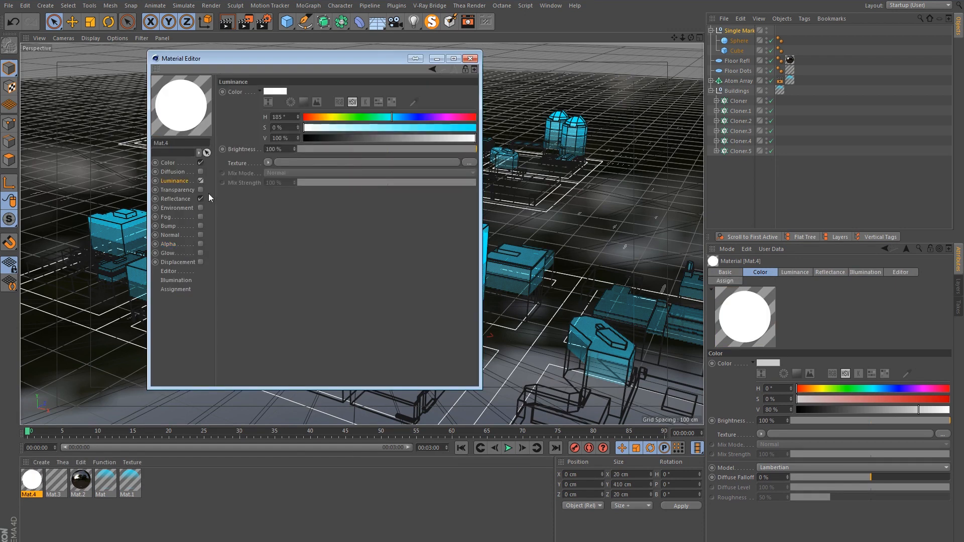
left_click(470, 59)
left_click_drag(32, 480, 732, 41)
Step: Duplicate the white material, raise its Luminance saturation to 100% for cyan, disable Color, and apply it to the marker's Cube
left_click_drag(30, 477, 49, 476, "ctrl")
double_click(50, 478)
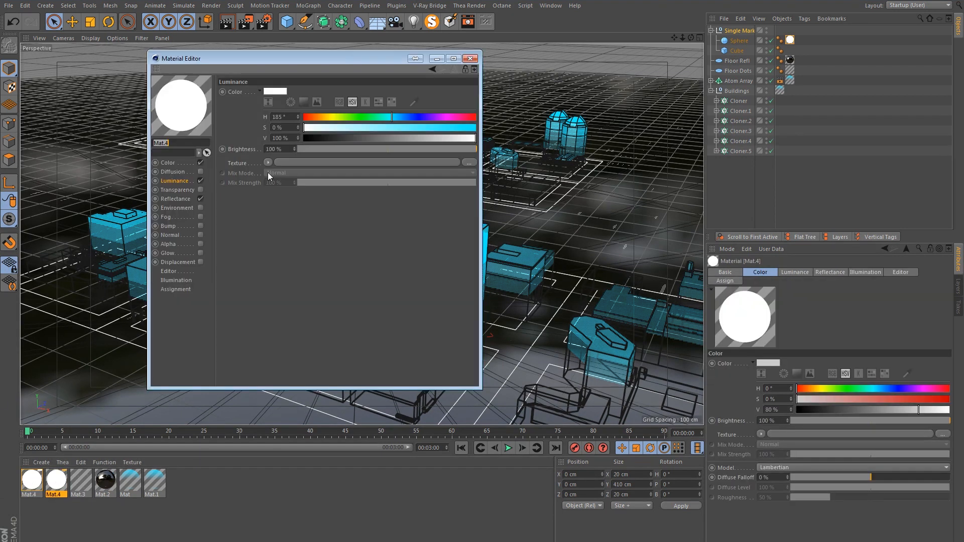
left_click_drag(333, 128, 476, 128)
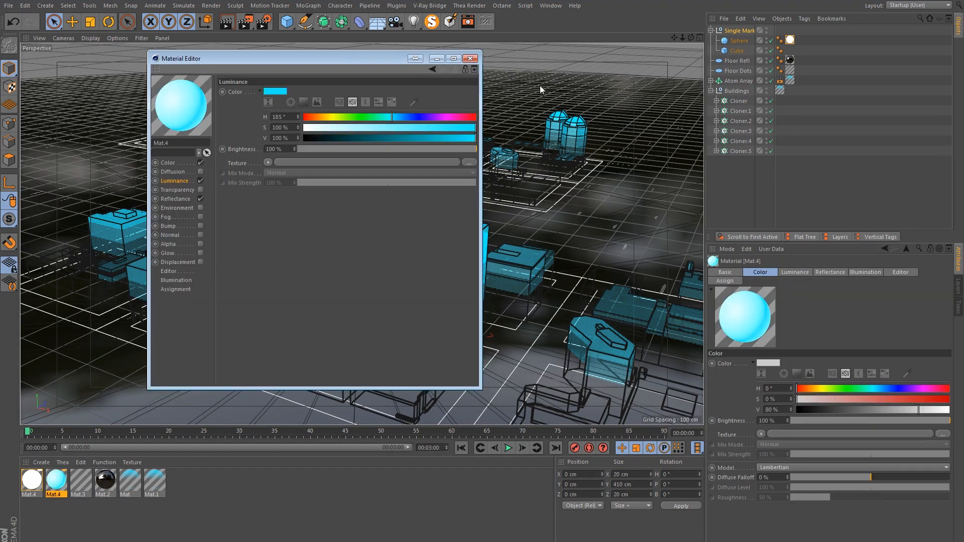
left_click(470, 59)
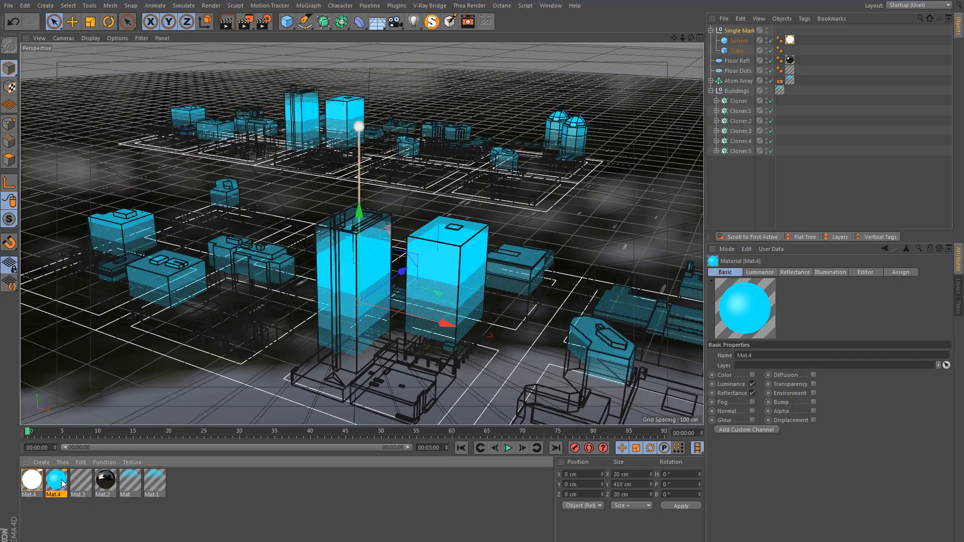
left_click_drag(56, 480, 733, 52)
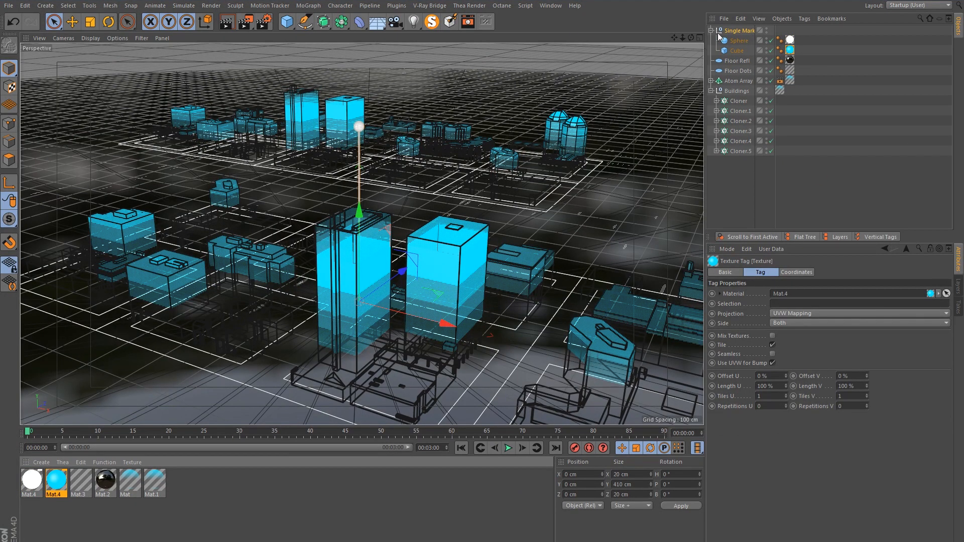
Step: Add a MoGraph Cloner and make Single Marker its child
left_click(308, 5)
left_click(316, 113)
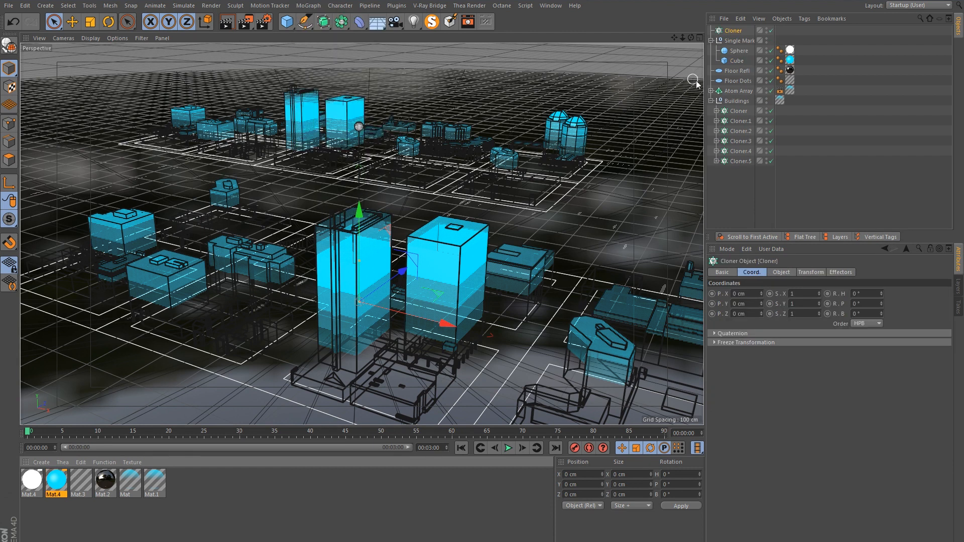
left_click_drag(740, 40, 735, 33)
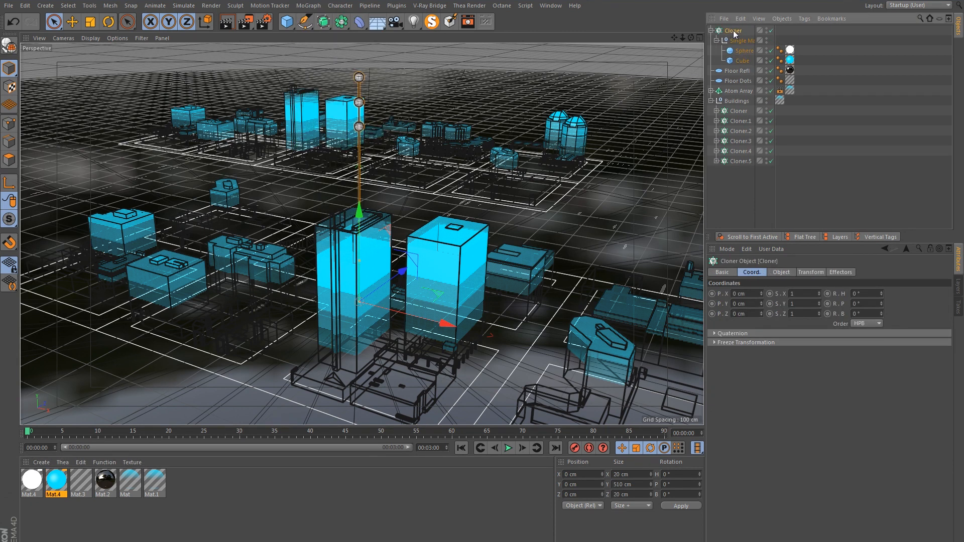
Step: Set the marker Cloner to Object mode with Floor Dots as its object and Surface as the distribution
left_click(779, 273)
left_click(745, 292)
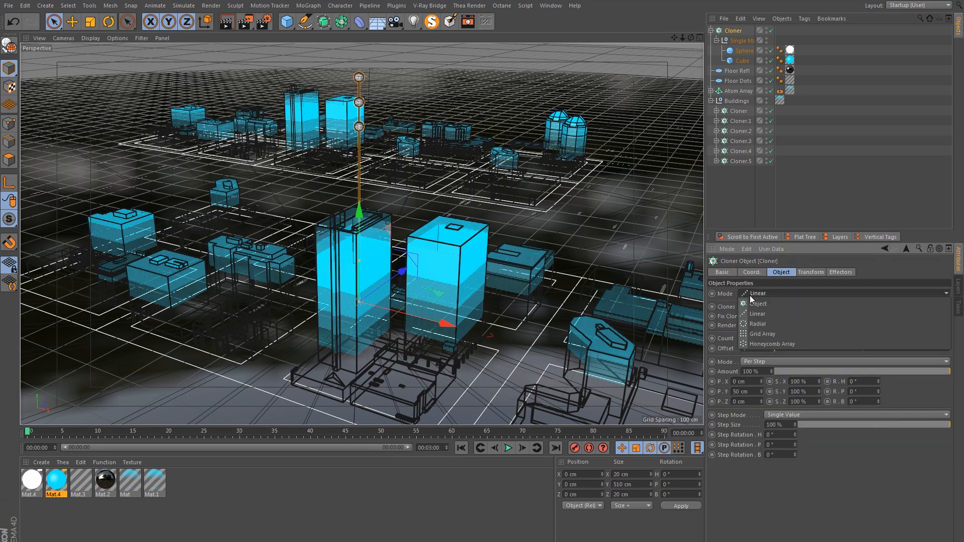
left_click(751, 304)
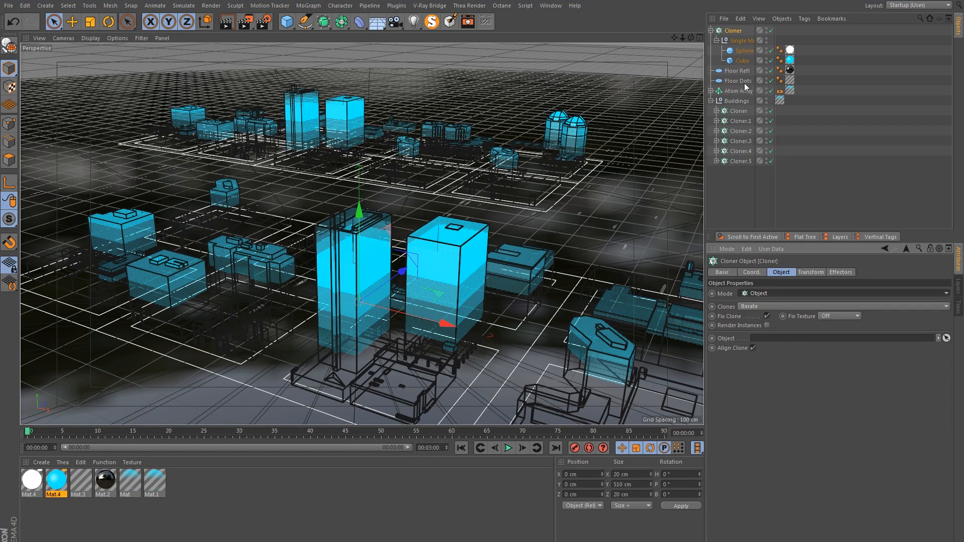
left_click_drag(743, 81, 775, 340)
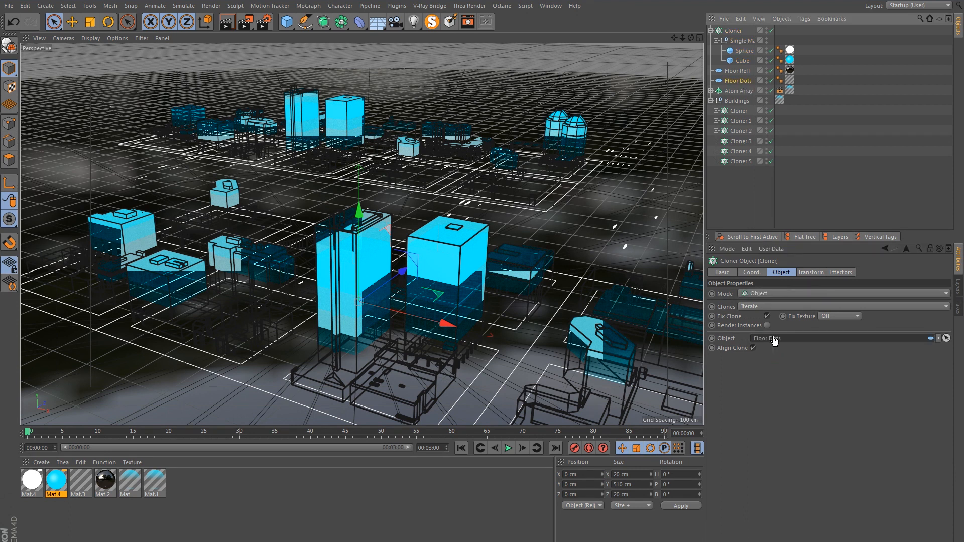
left_click_drag(774, 341, 775, 340)
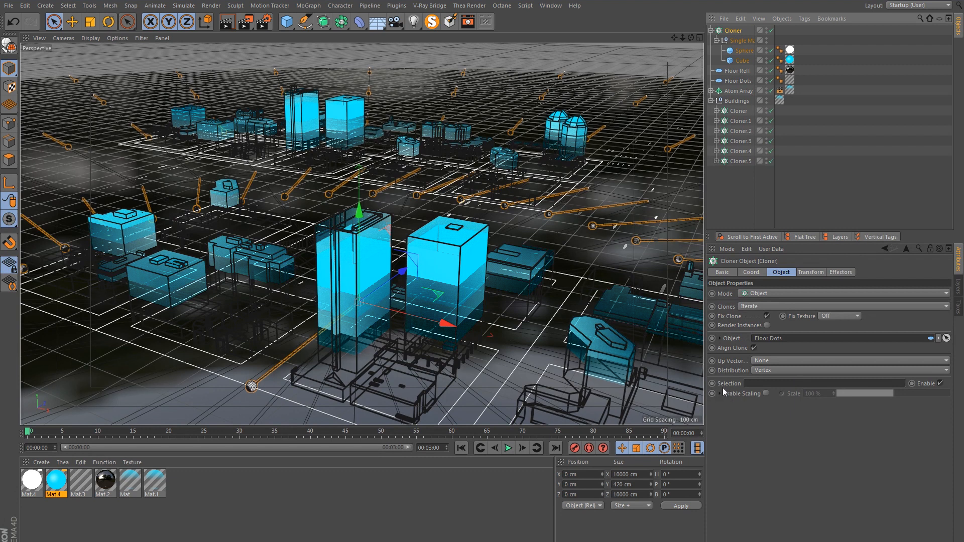
left_click(765, 370)
left_click(773, 402)
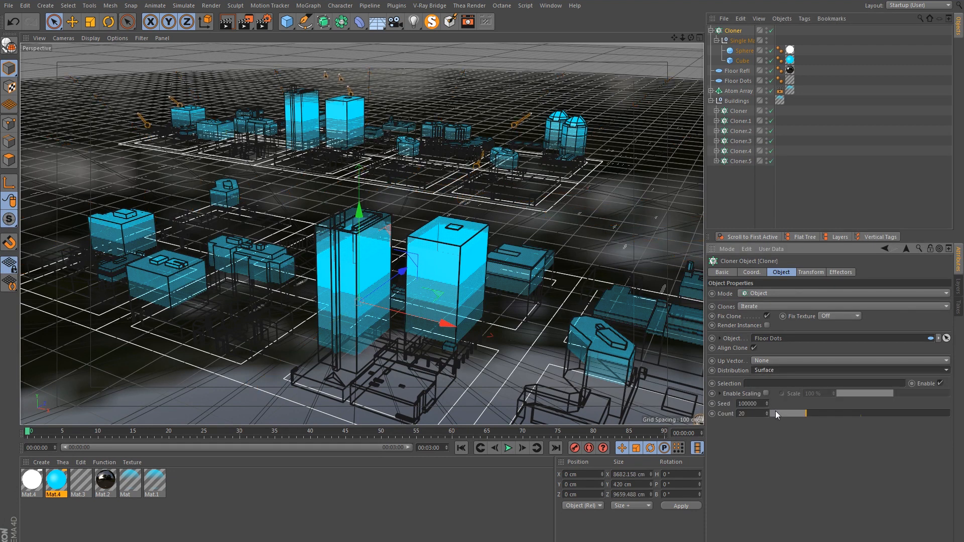
Step: Turn off Align Clone on the marker Cloner and set its clone count to 200
left_click(753, 348)
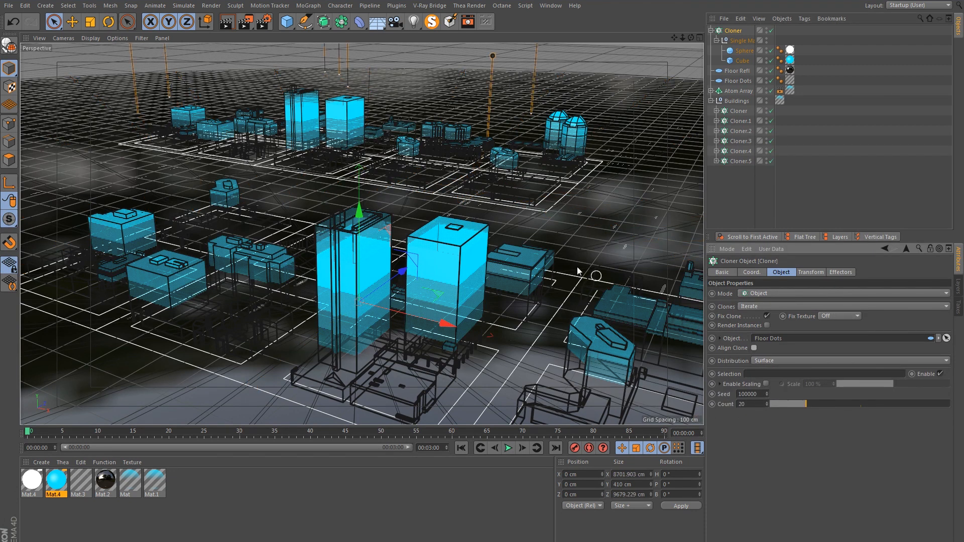
right_click_drag(487, 157, 443, 174, "alt")
mouse_move(407, 249)
left_mouse_down("alt")
mouse_move(409, 226)
mouse_move(484, 228)
mouse_move(402, 221)
left_mouse_up("alt")
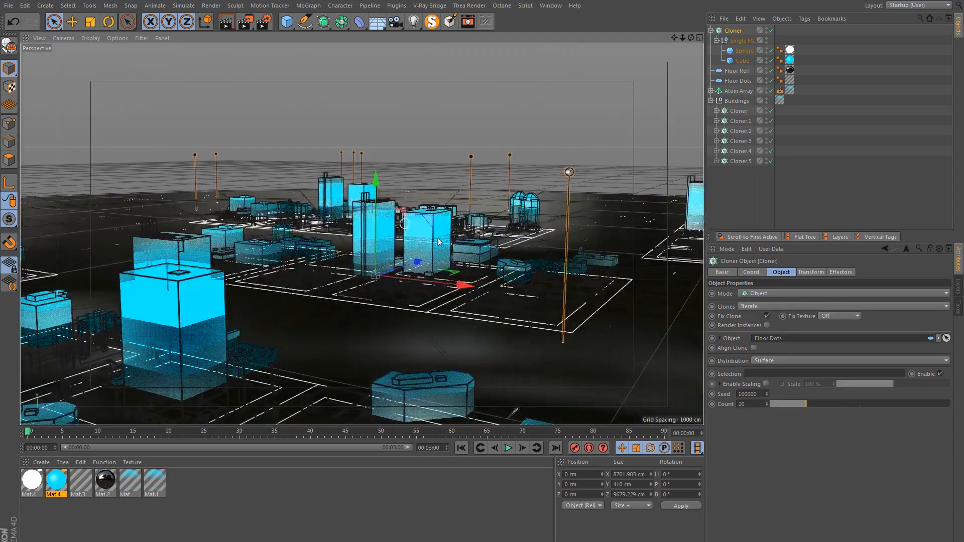
left_click(755, 404)
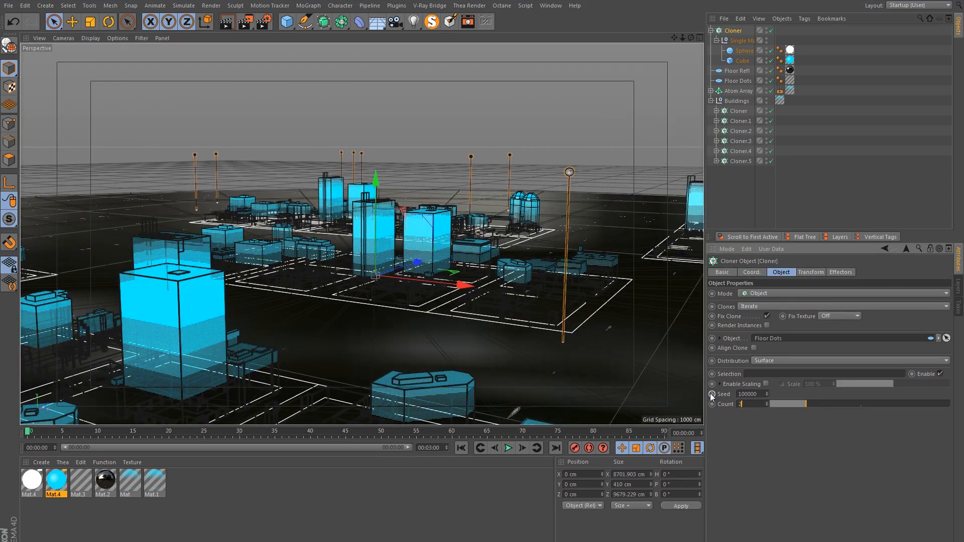
type("200")
key("Return")
mouse_move(499, 289)
left_mouse_down("alt")
mouse_move(399, 270)
mouse_move(409, 275)
left_mouse_up("alt")
scroll(410, 275, "up", 3)
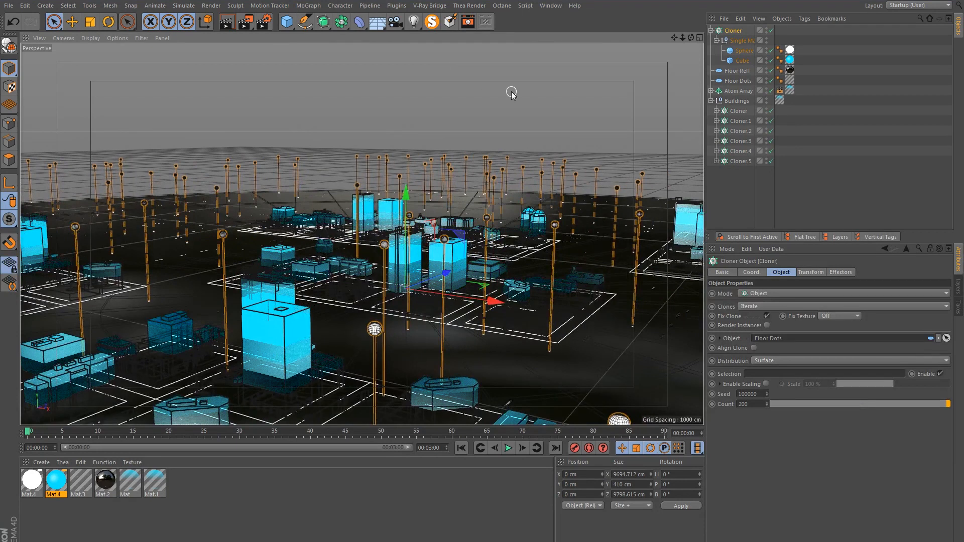
Step: Add a Random effector to the marker Cloner with Position disabled and Uniform Scale enabled at a value of 1
left_click(309, 5)
mouse_move(308, 20)
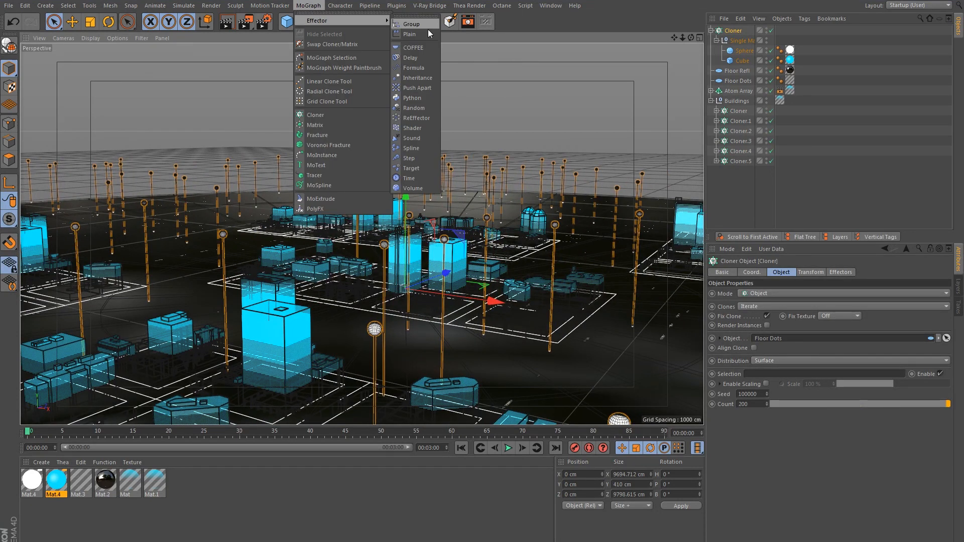
left_click(413, 107)
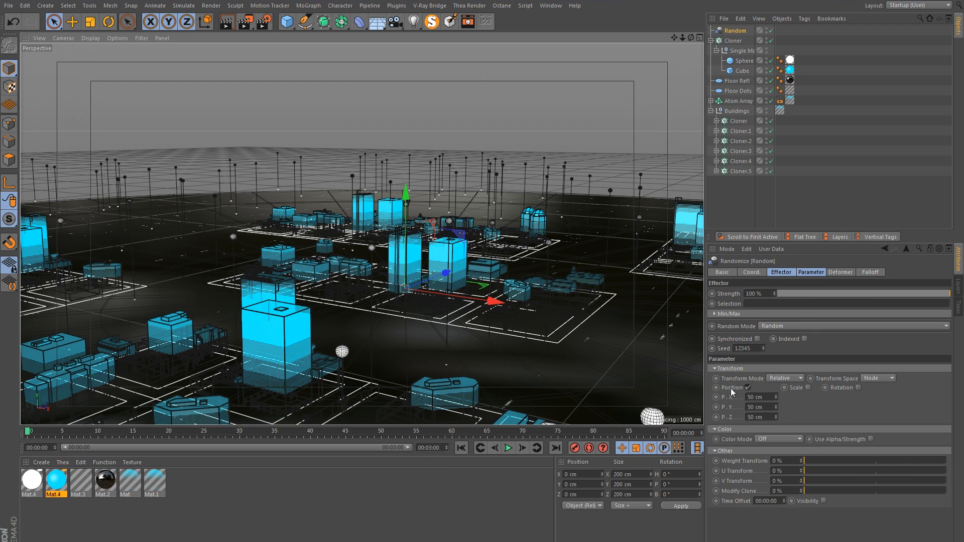
left_click(748, 388)
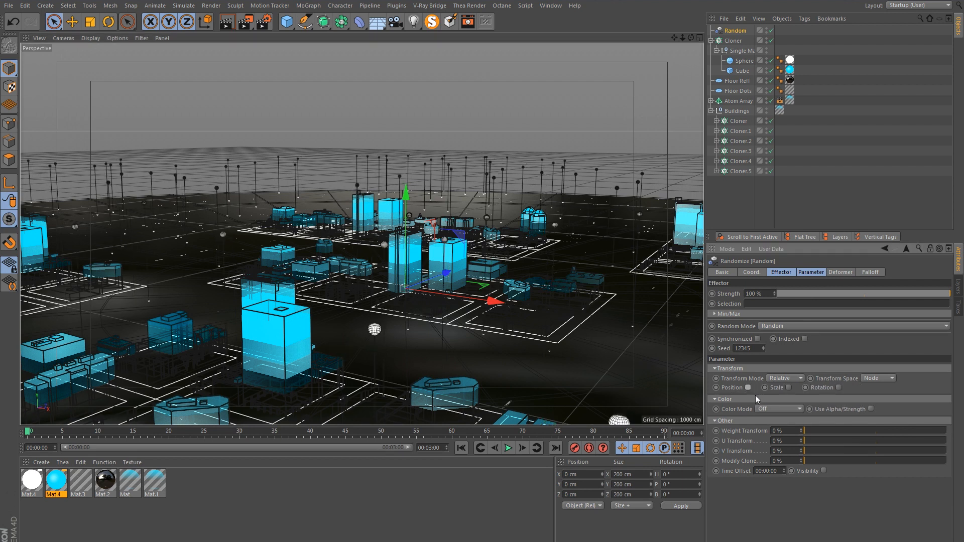
left_click(788, 388)
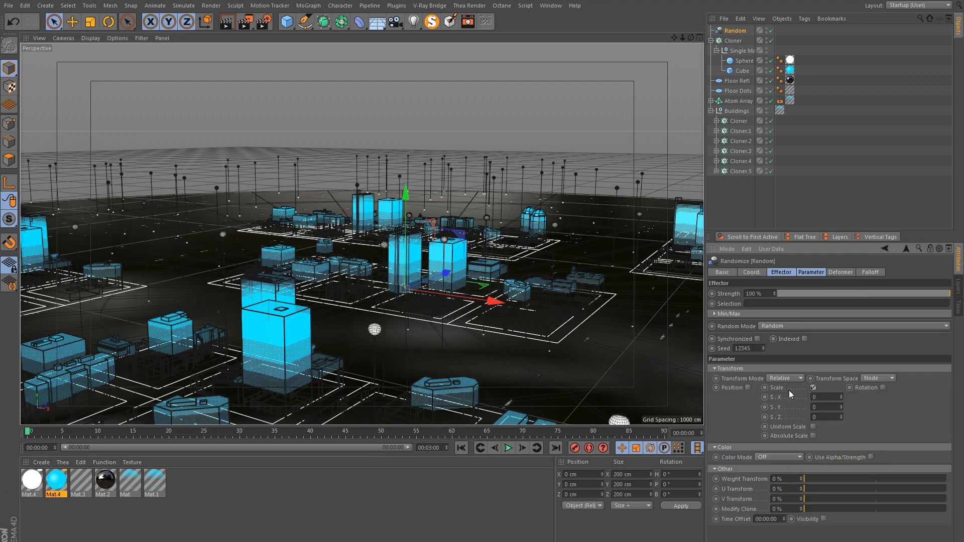
left_click(813, 427)
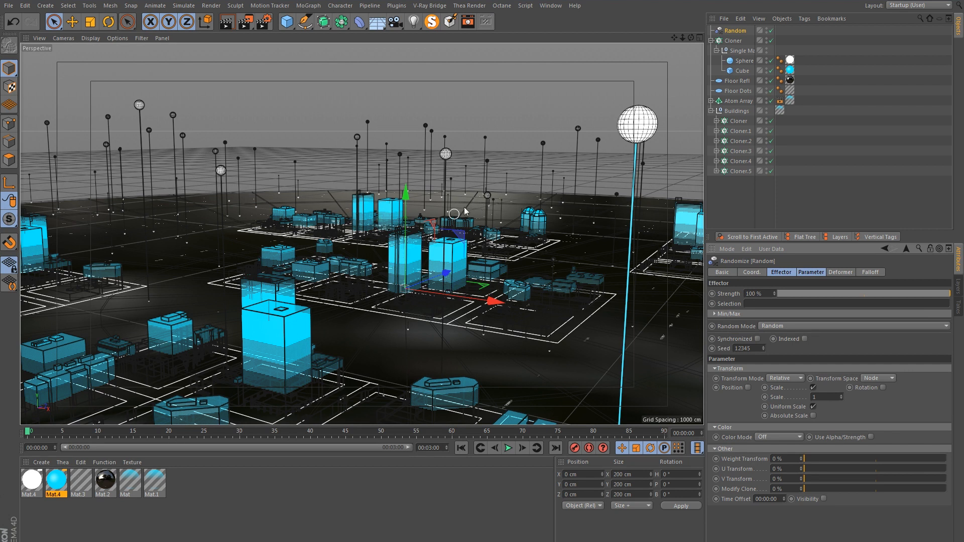
left_click_drag(456, 302, 422, 246, "alt")
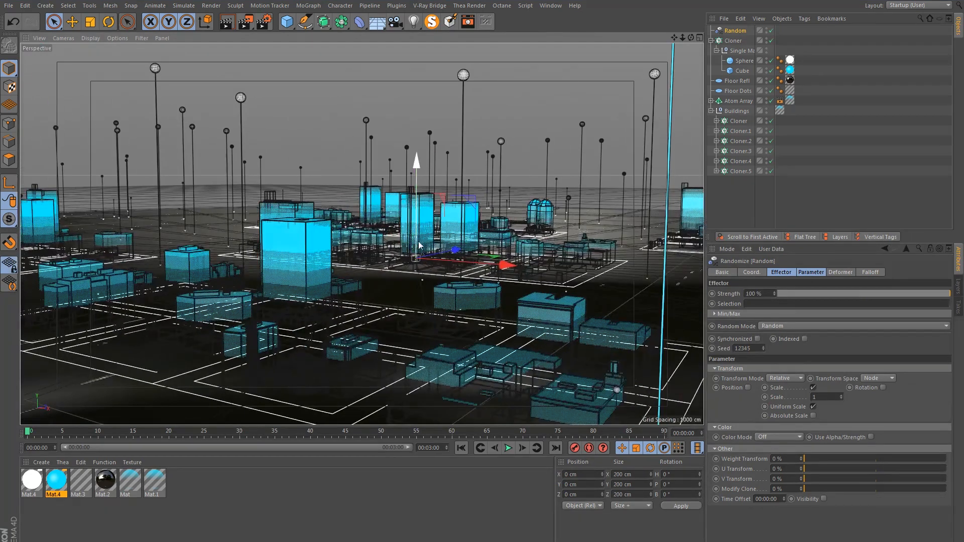
Step: Set the Random effector's Maximum to 0% and Minimum to -50%, and render a preview of the view
left_click(782, 273)
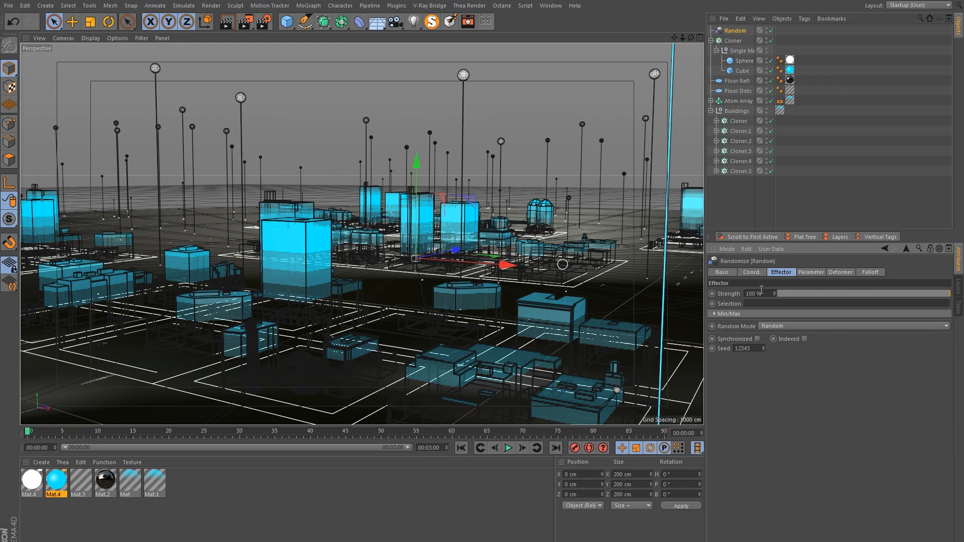
left_click(715, 314)
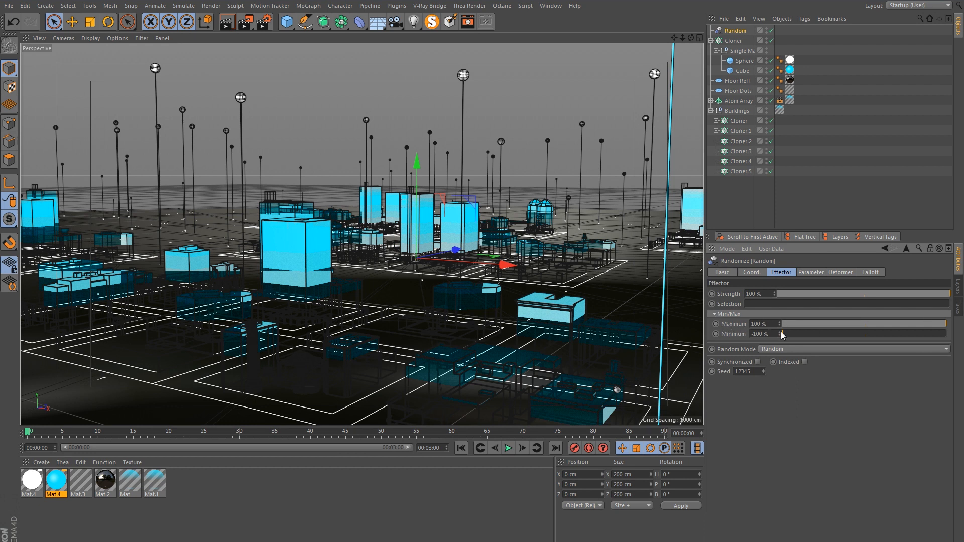
left_click_drag(877, 330, 865, 327)
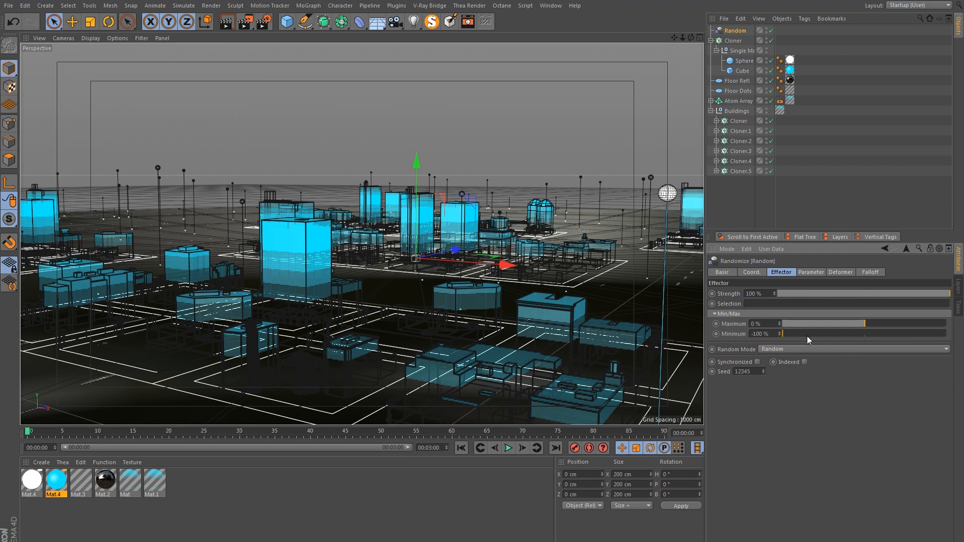
left_click_drag(796, 336, 824, 334)
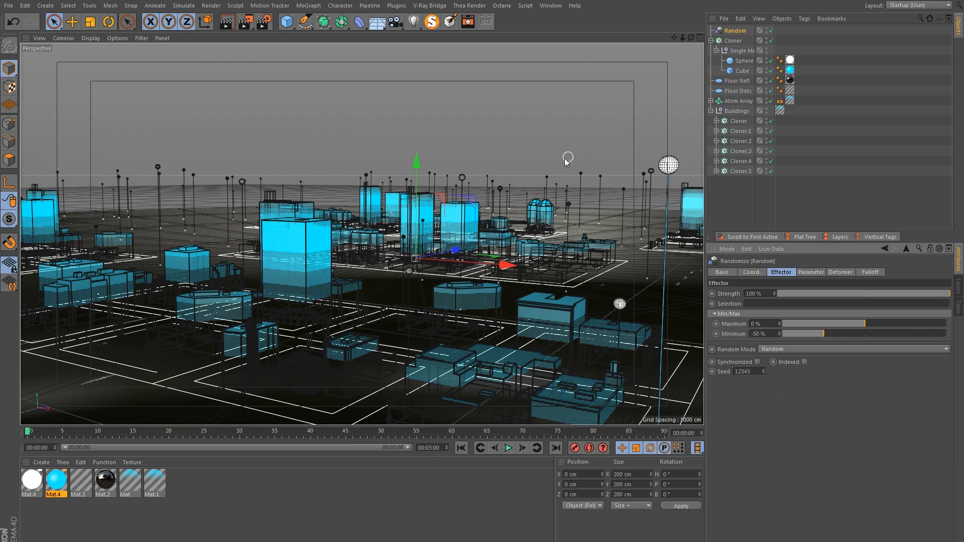
left_click_drag(421, 203, 382, 234, "alt")
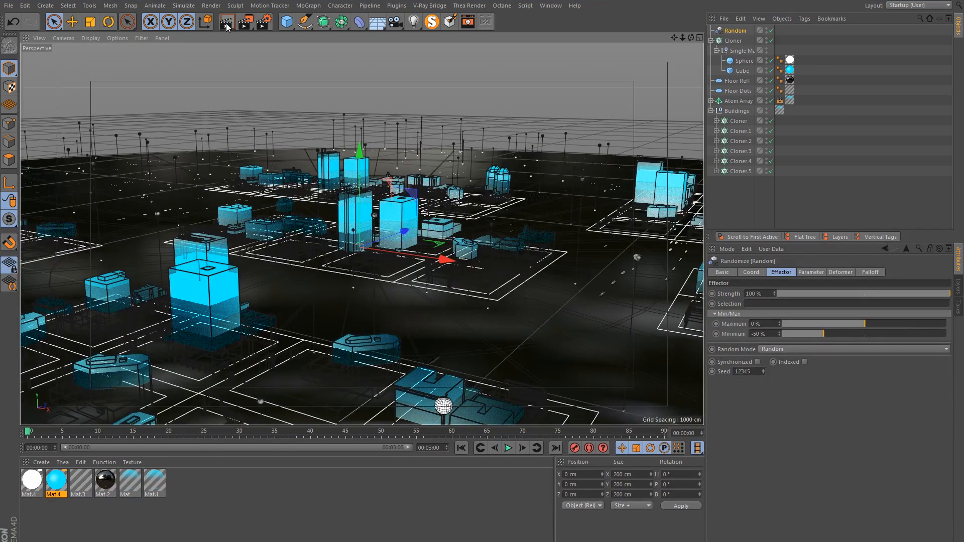
left_click(226, 22)
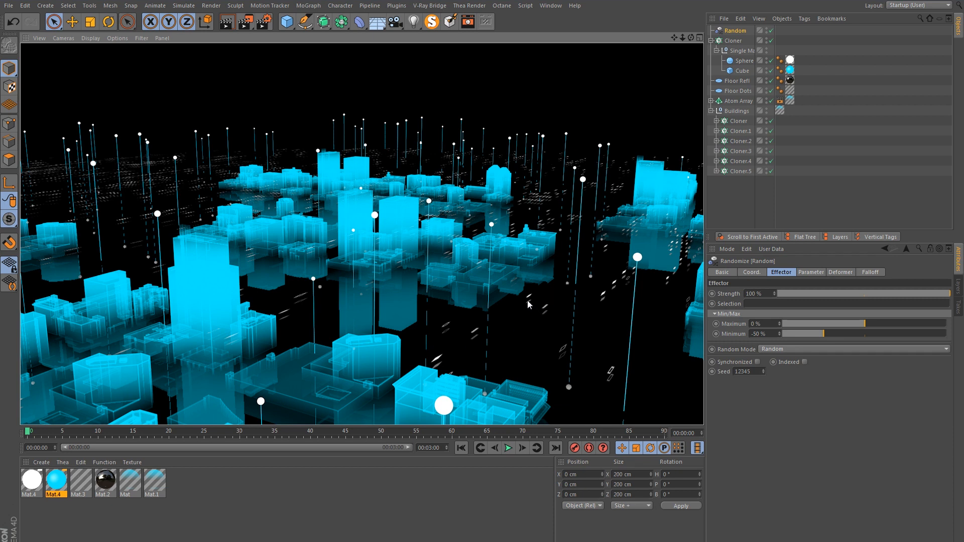
Step: Set Tiles V to 8 on the Floor Dots texture tag
left_click(831, 178)
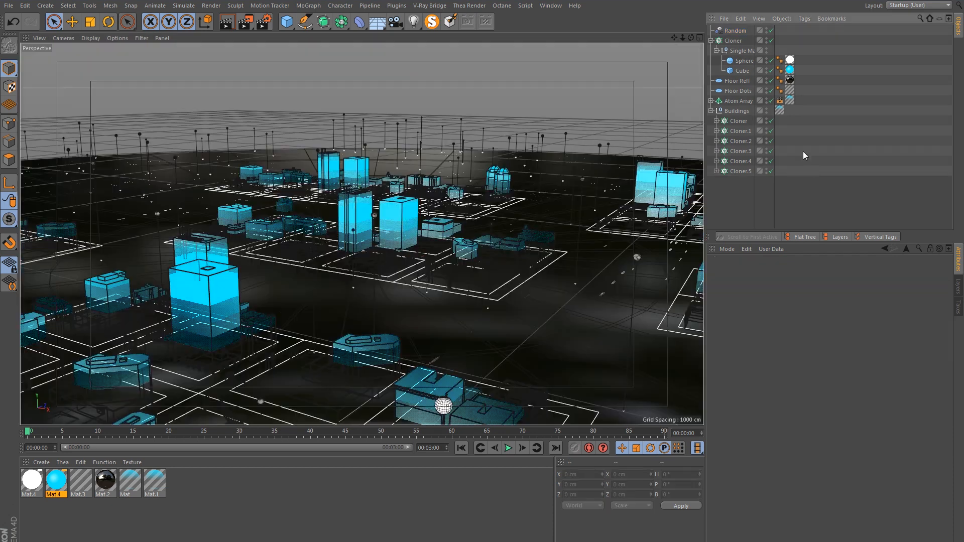
left_click(790, 91)
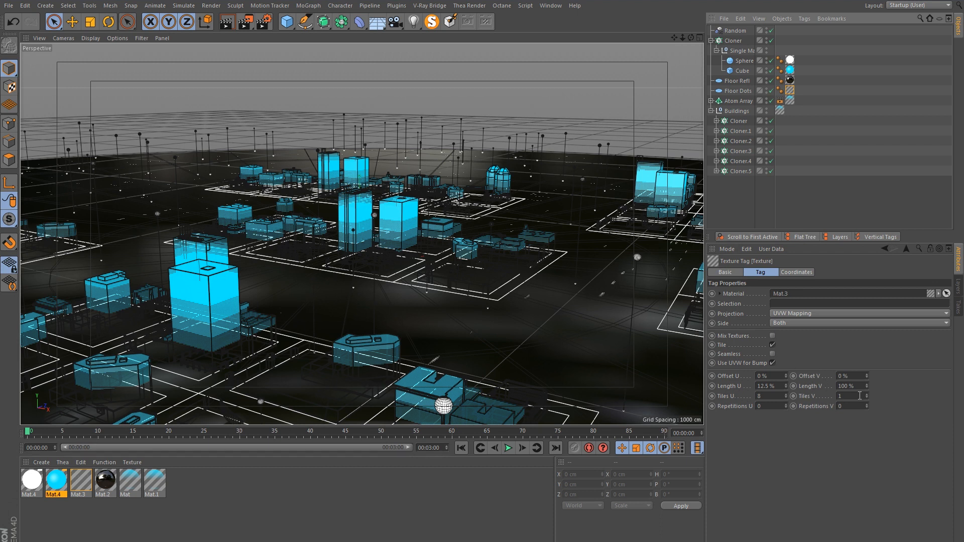
left_click_drag(861, 396, 784, 389)
type("8")
key("Return")
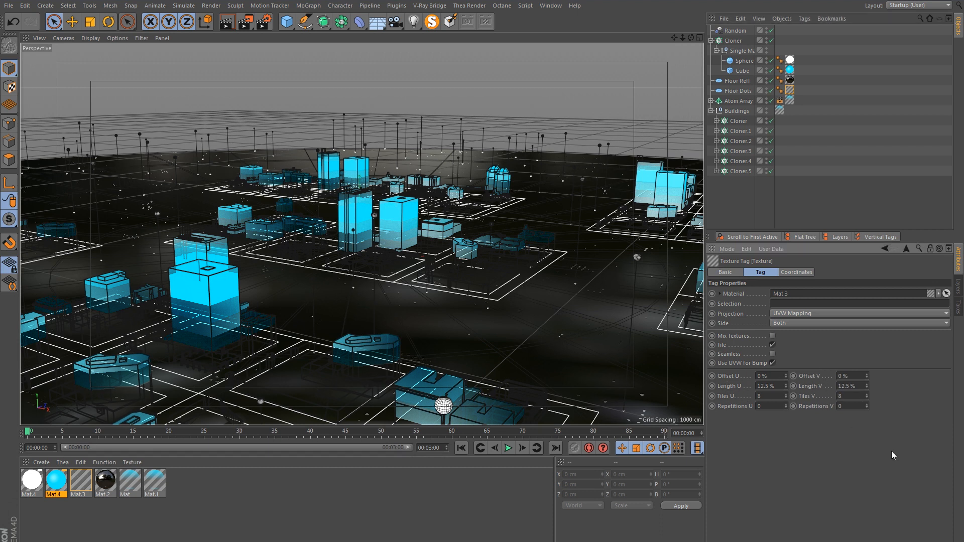
Step: Add a Compositing tag to the marker Cloner and disable Seen by Refraction and Seen by Reflection
right_click(734, 44)
mouse_move(784, 49)
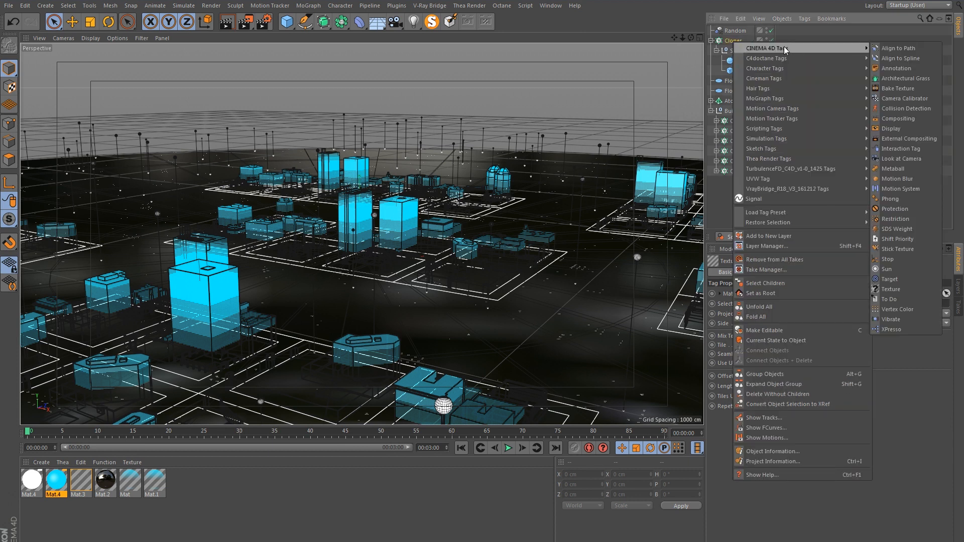
left_click(897, 120)
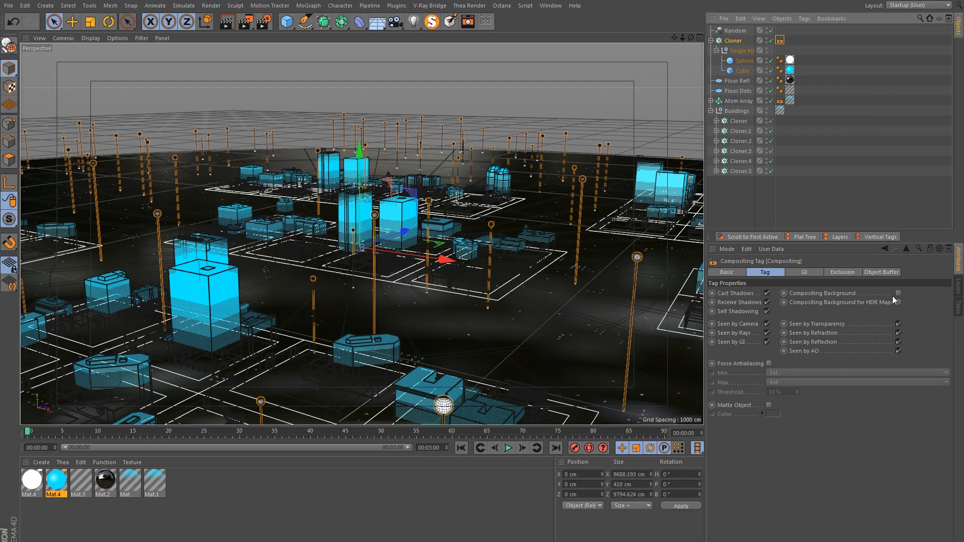
left_click(899, 333)
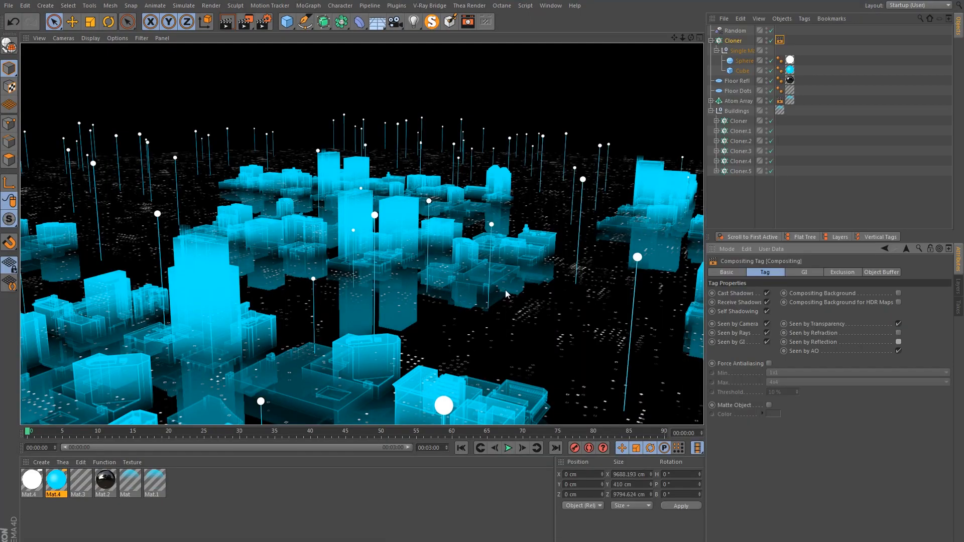
left_click(731, 179)
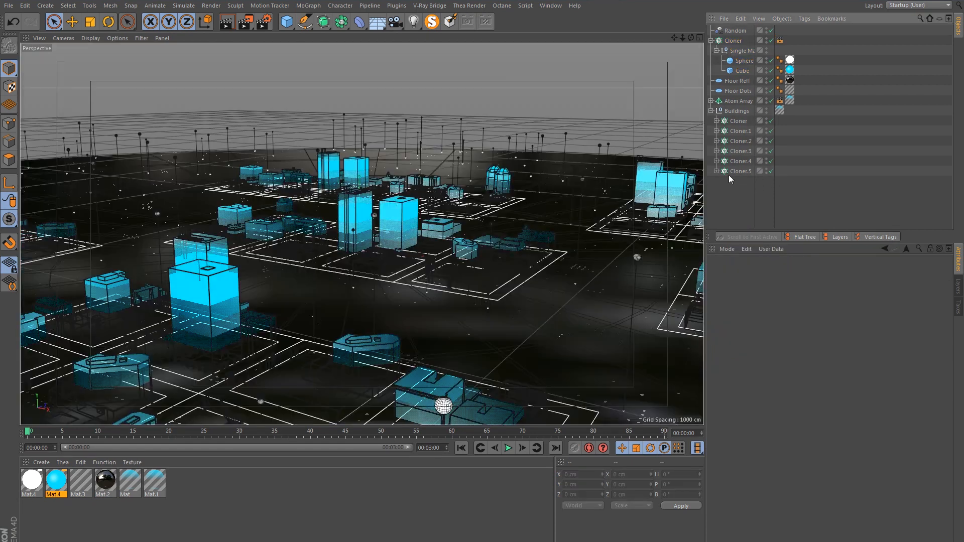
Step: Collapse the marker Cloner and Buildings hierarchies, and maximize the Top view around the city blocks
left_click(710, 40)
left_click(711, 80)
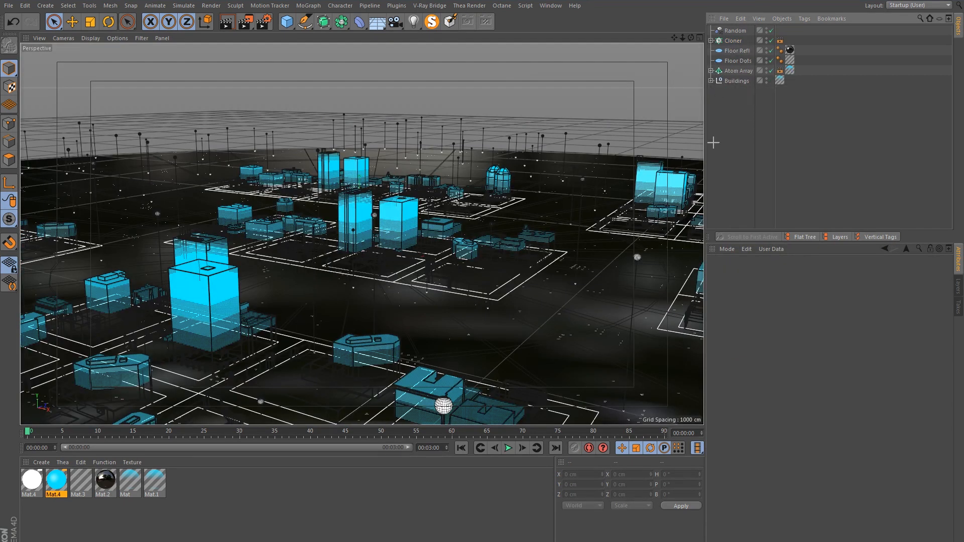
left_click(700, 39)
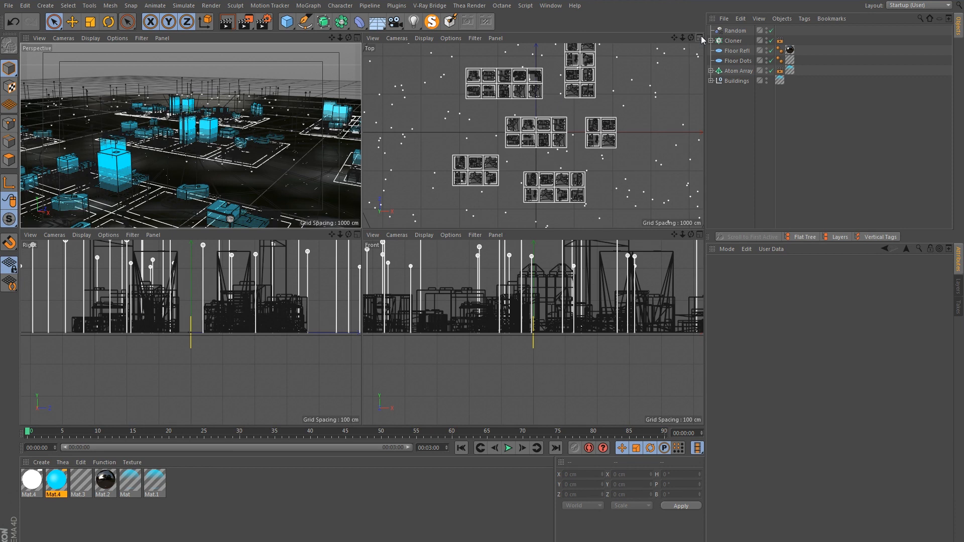
left_click(700, 38)
scroll(363, 207, "up", 2)
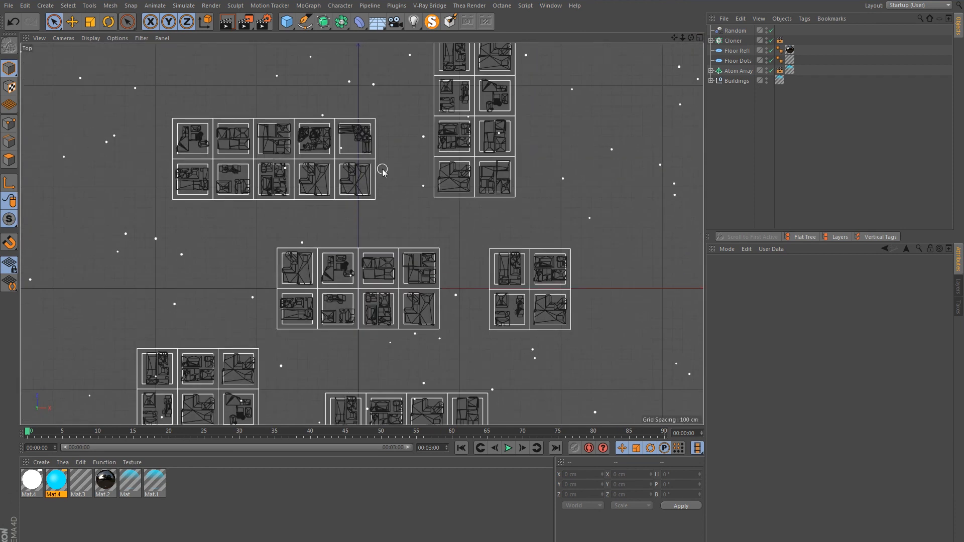
middle_click_drag(337, 214, 296, 253, "alt")
left_click_drag(310, 19, 336, 35)
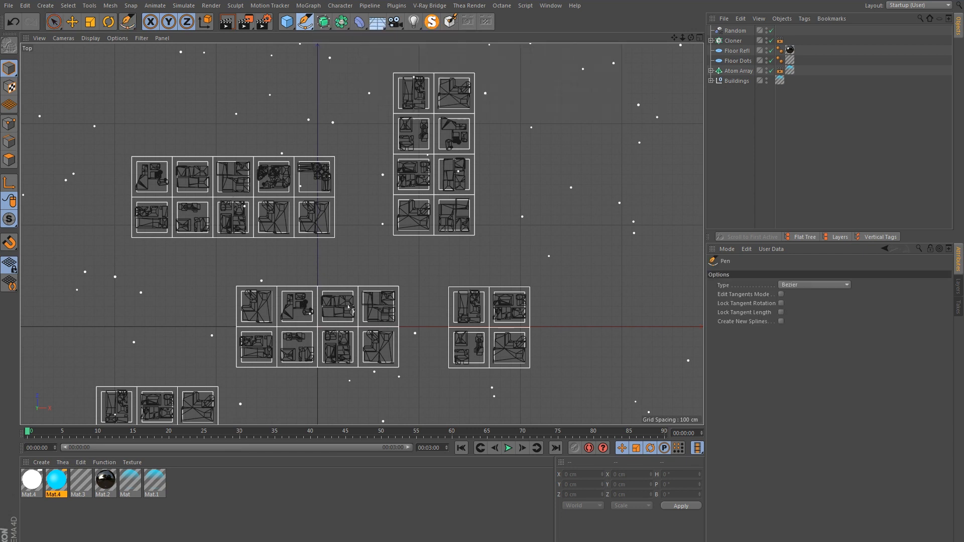
middle_click_drag(349, 308, 338, 147, "alt")
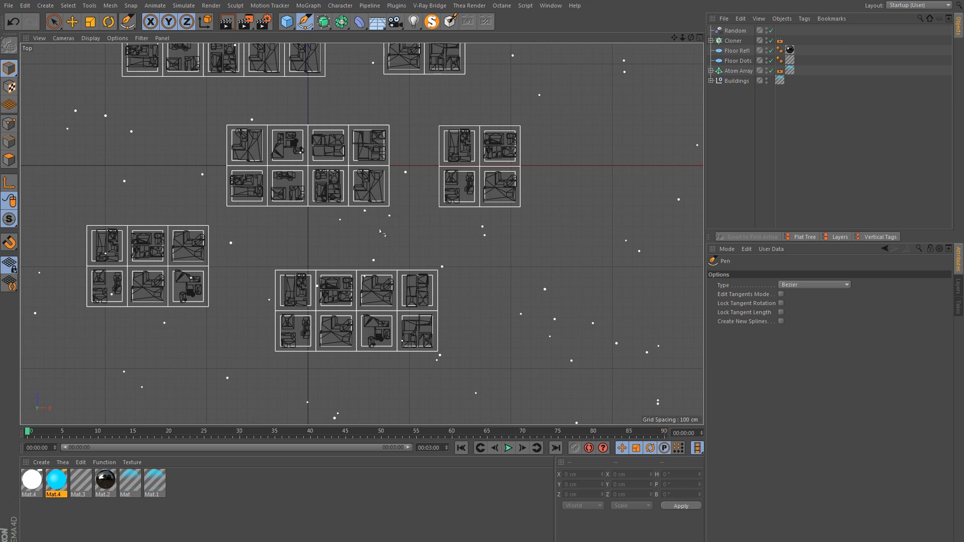
middle_click_drag(315, 177, 383, 224, "alt")
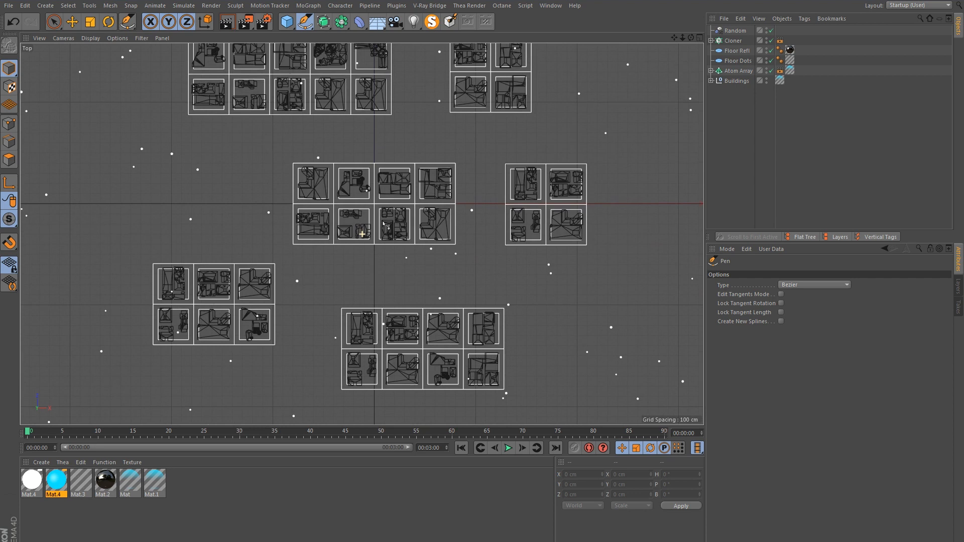
Step: Move Cloner.4 in the Buildings group to about X 211 cm and reduce its third grid count to 3
left_click(711, 80)
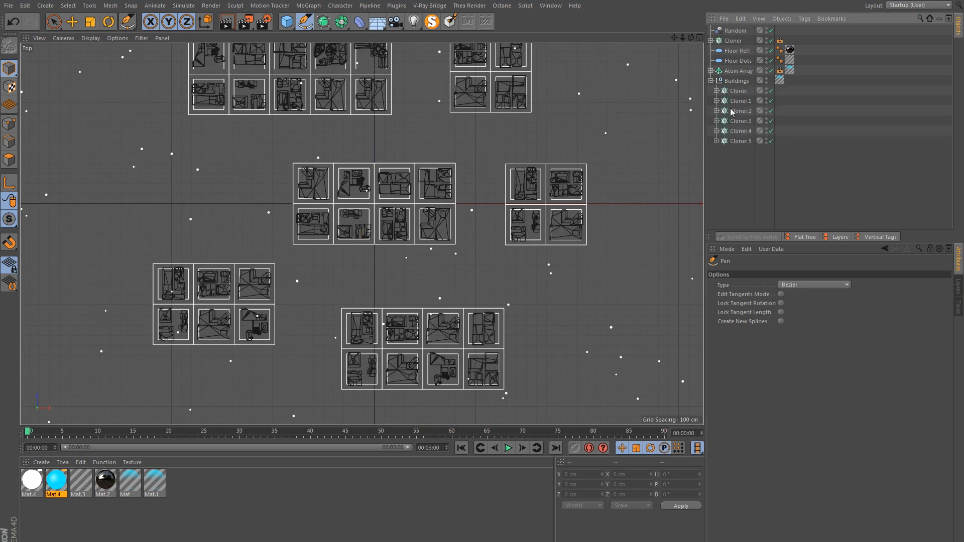
left_click(741, 111)
left_click(745, 102)
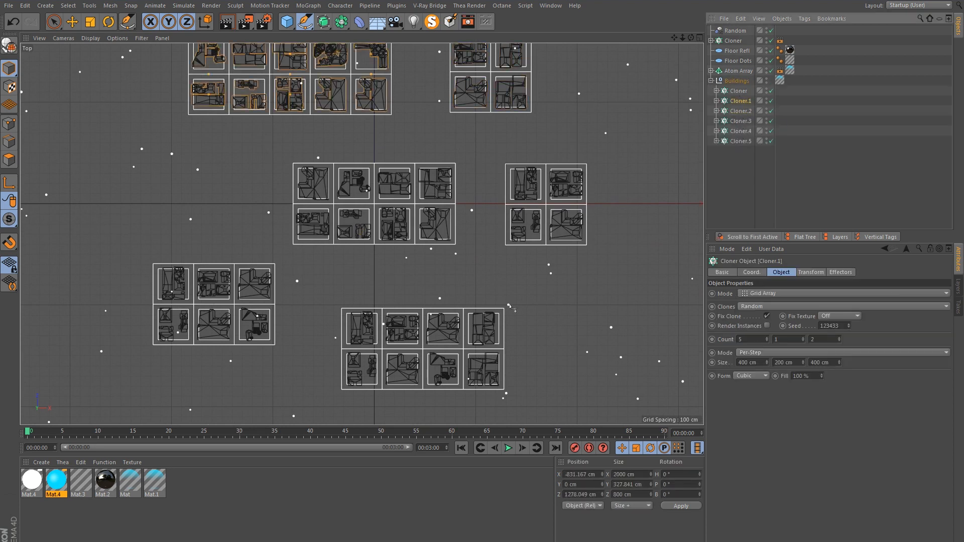
left_click(56, 25)
left_click(748, 92)
left_click(743, 114)
left_click(744, 121)
left_click(740, 131)
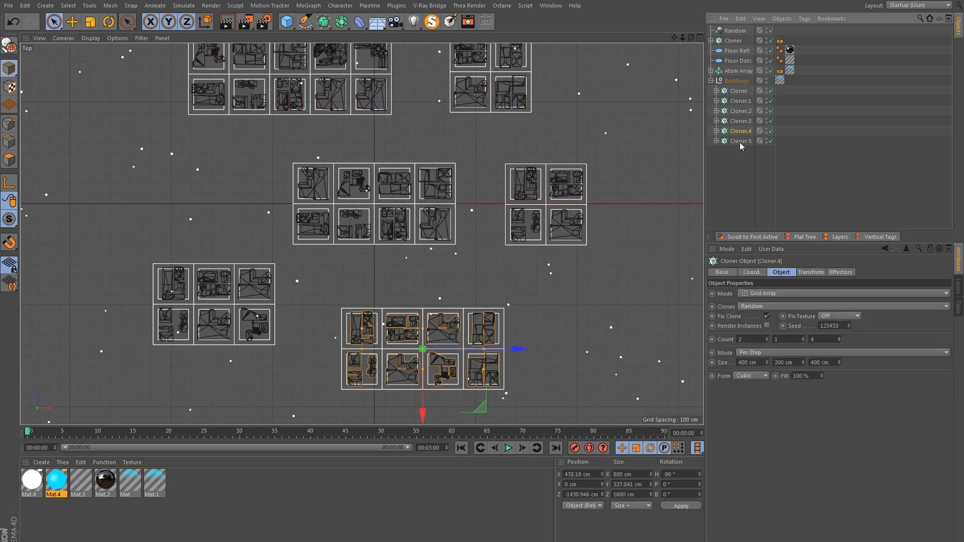
left_click_drag(517, 348, 482, 353)
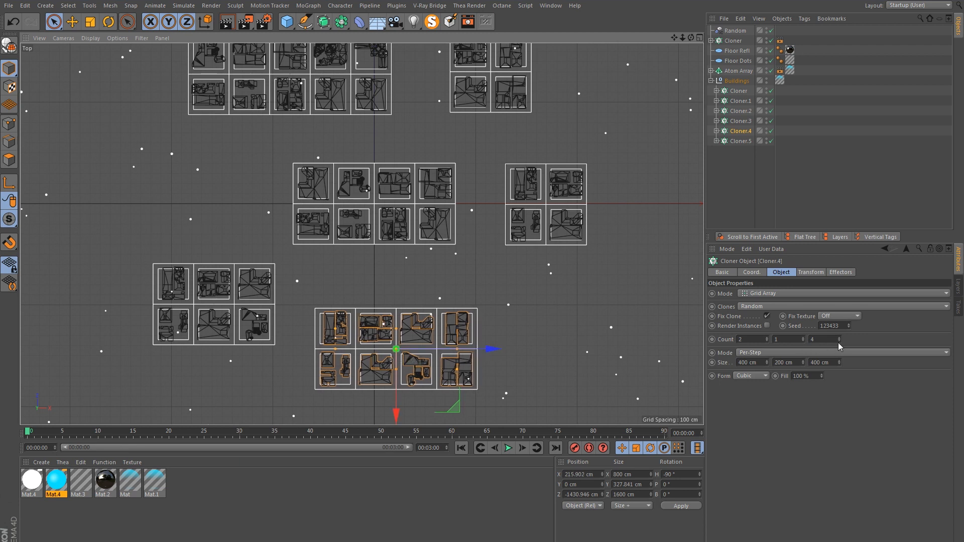
left_click(839, 341)
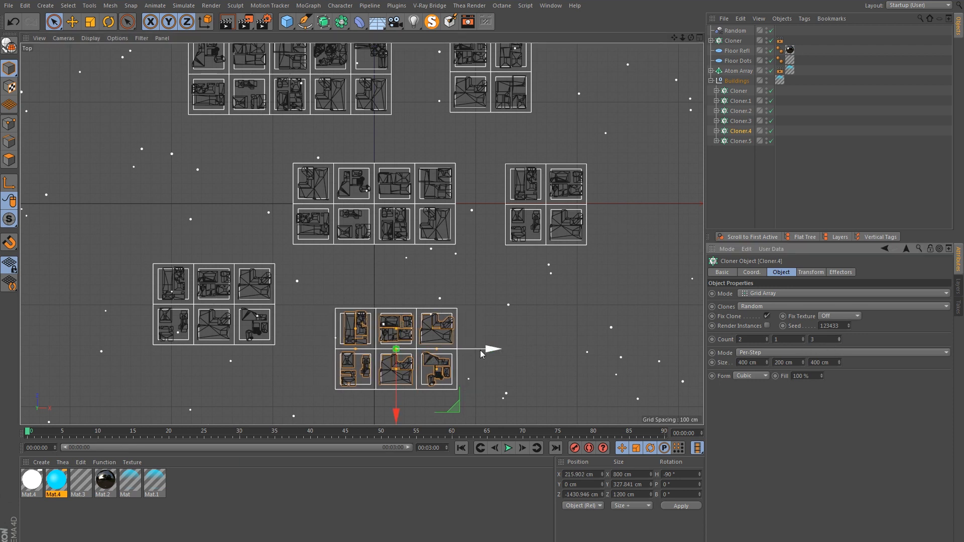
left_click_drag(481, 354, 480, 355)
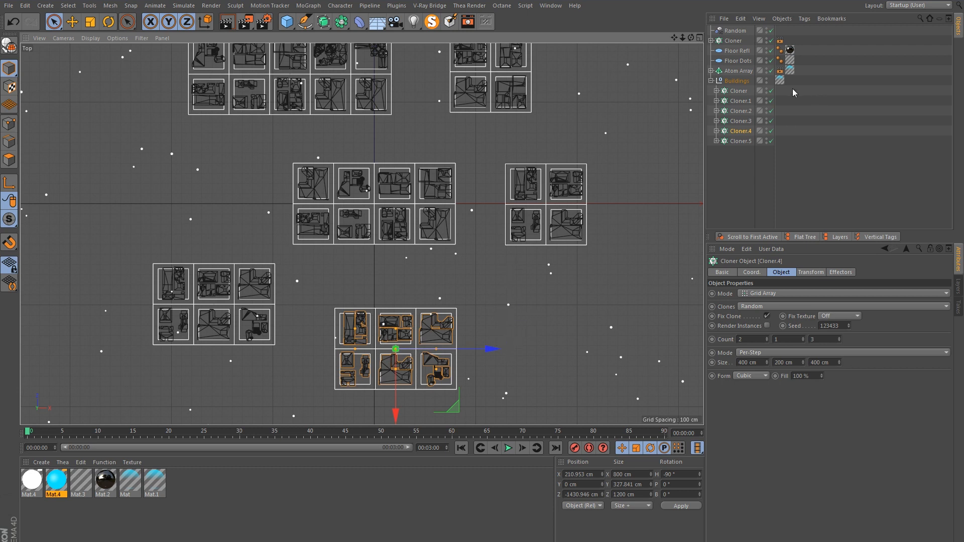
Step: Draw a four-point Bezier spline with the Pen tool, stepping around the lower centre city block up to the central block
left_click_drag(305, 20, 324, 31)
middle_click_drag(471, 307, 446, 262, "alt")
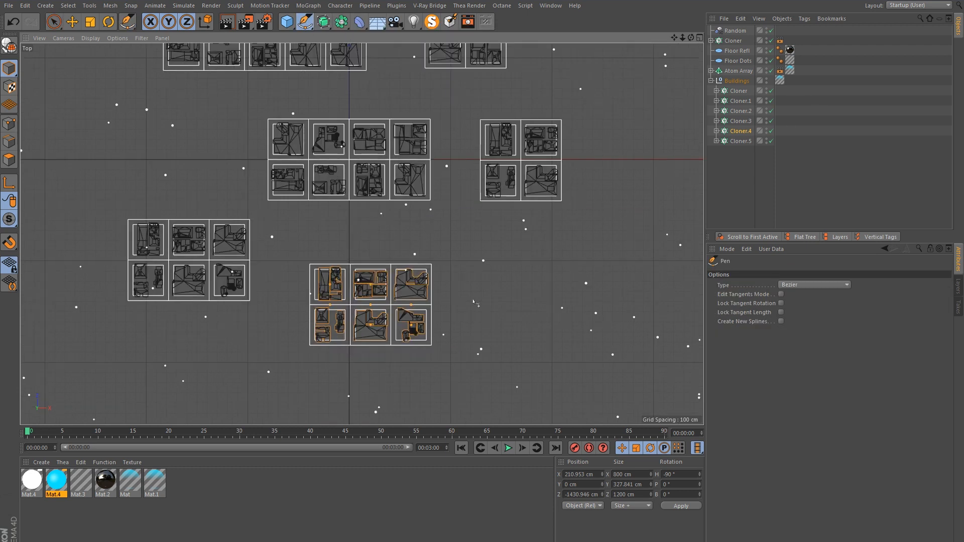
left_click(470, 358)
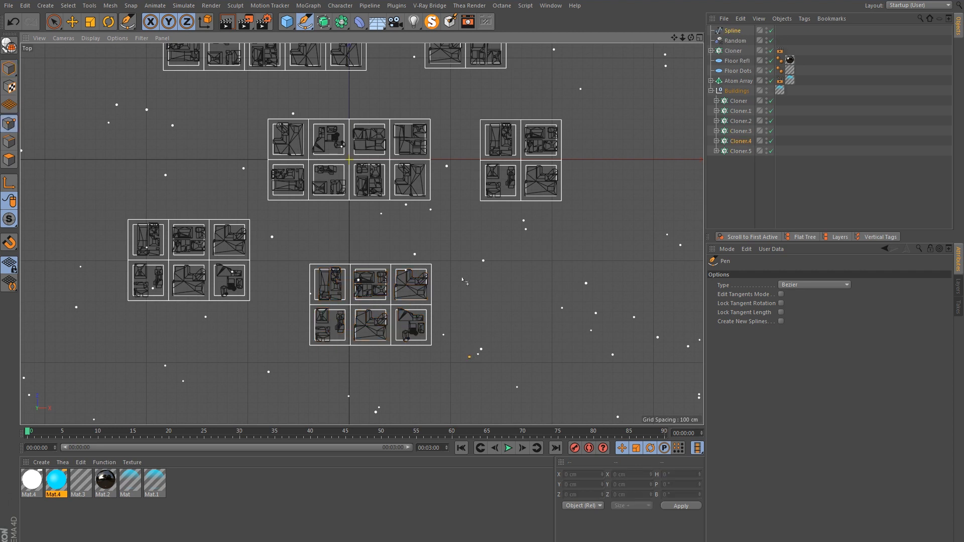
left_click(471, 240)
left_click(350, 239)
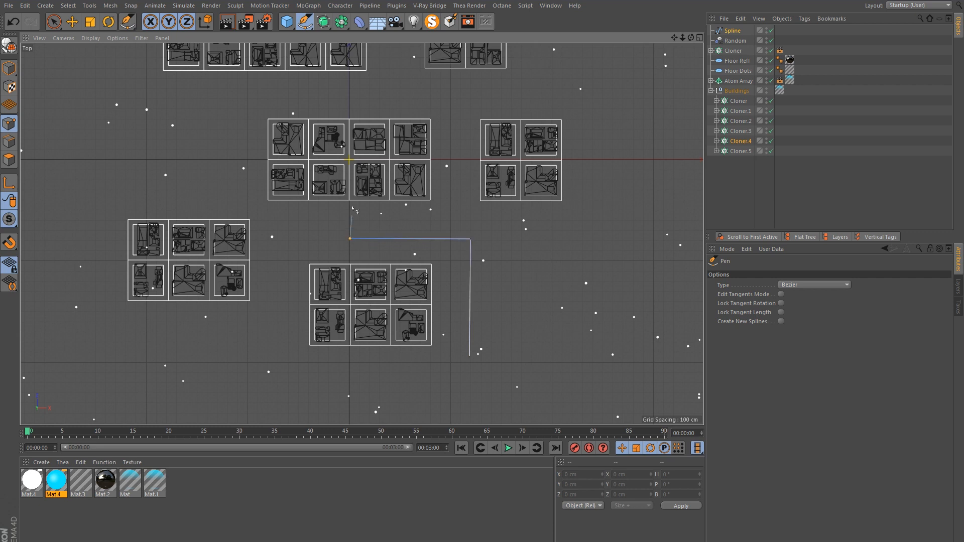
left_click(351, 160)
key("Escape")
key("space")
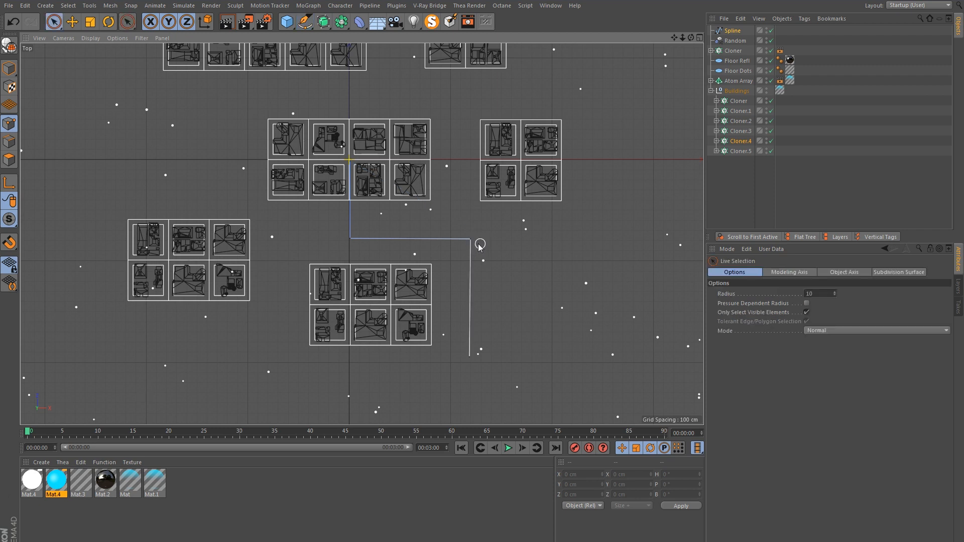
Step: Straighten the spline's horizontal segment above the lower centre block by setting its two points' Z size to 0 cm
scroll(453, 239, "up", 1)
left_click(472, 240)
left_click(511, 253)
left_click_drag(501, 244, 306, 234)
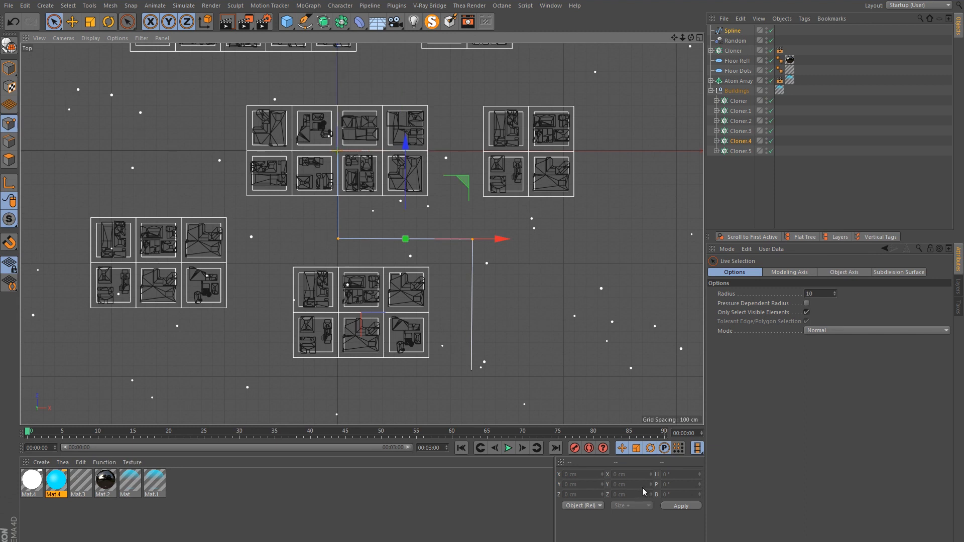
left_click(733, 32)
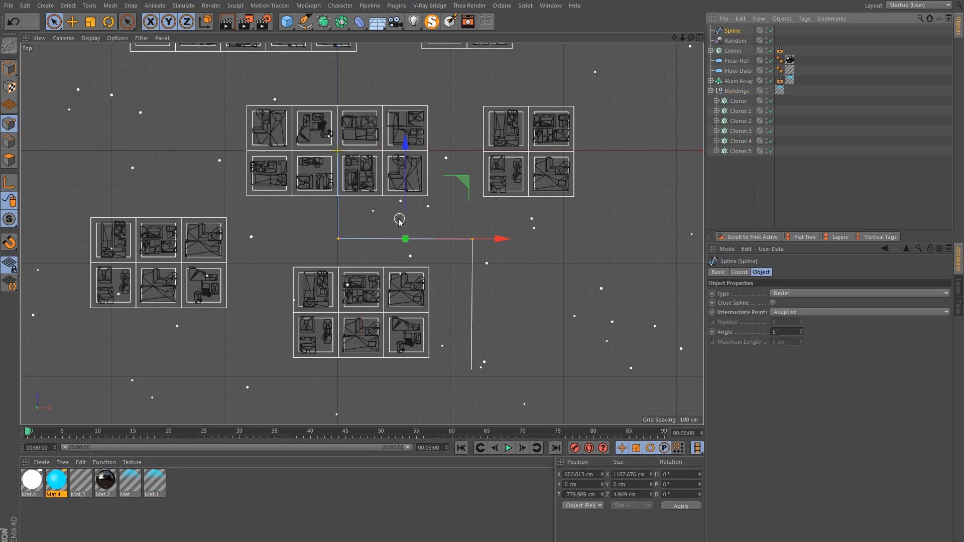
left_click(377, 219)
left_click_drag(566, 243, 358, 229)
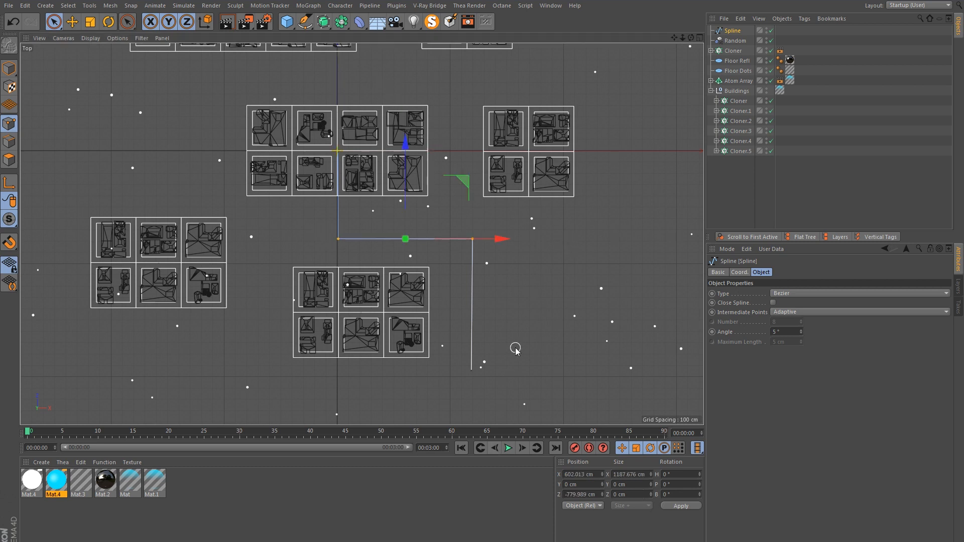
Step: Align the spline's outer vertical segment along X, and move the horizontal segment to about Z -706 cm
left_click(506, 313)
left_click_drag(477, 243, 472, 402)
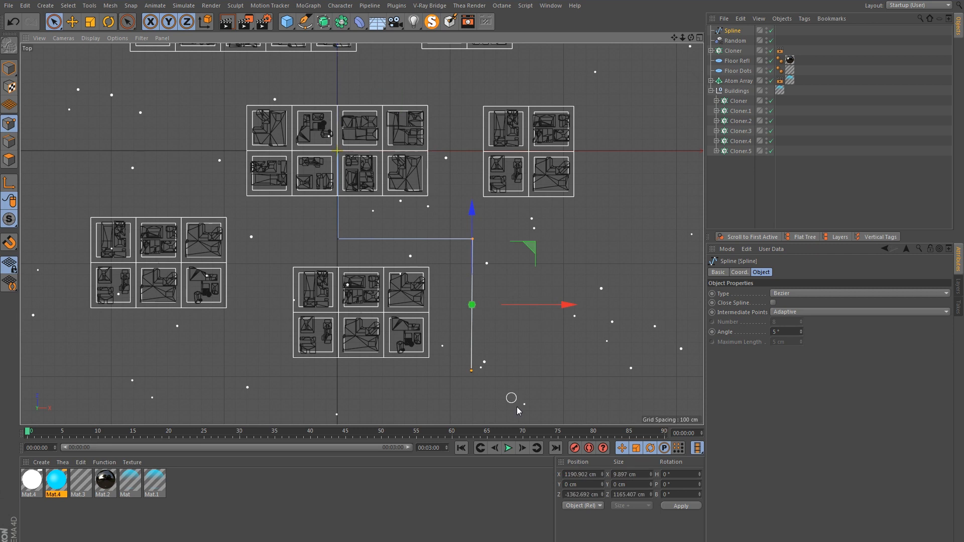
left_click(517, 365)
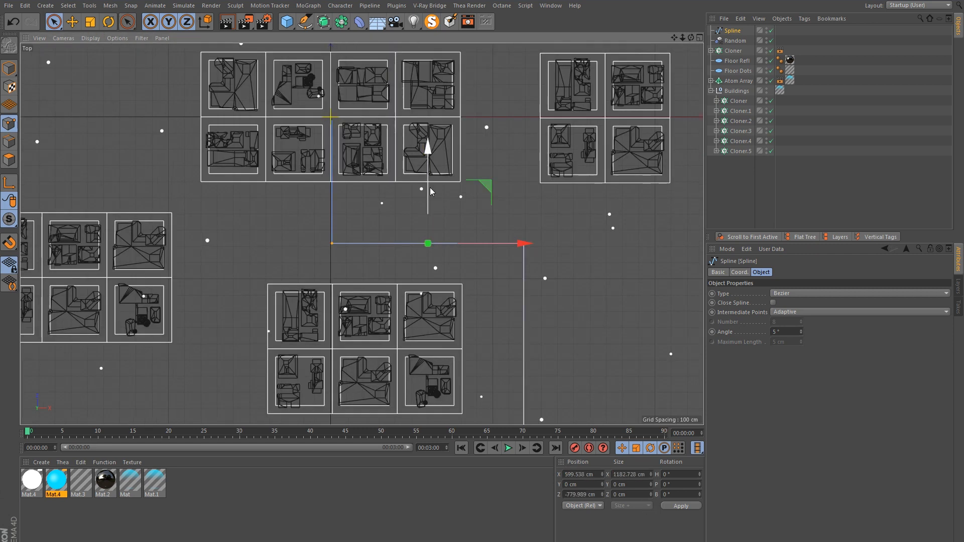
left_click_drag(430, 189, 430, 177)
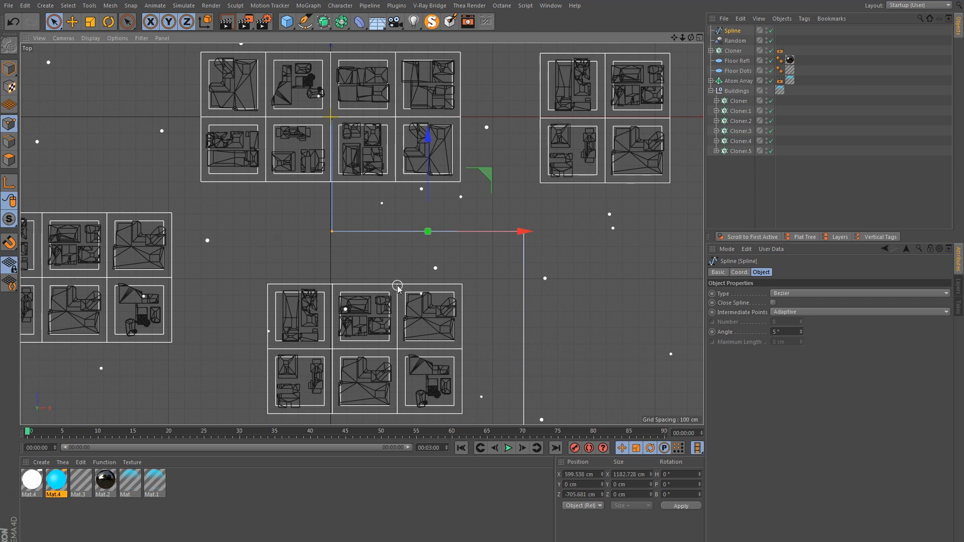
Step: Deselect the first spline and draw a separate three-point L-shaped spline around the upper-left block, ending near the Z axis
middle_click_drag(430, 301, 370, 219, "alt")
scroll(430, 230, "down", 5)
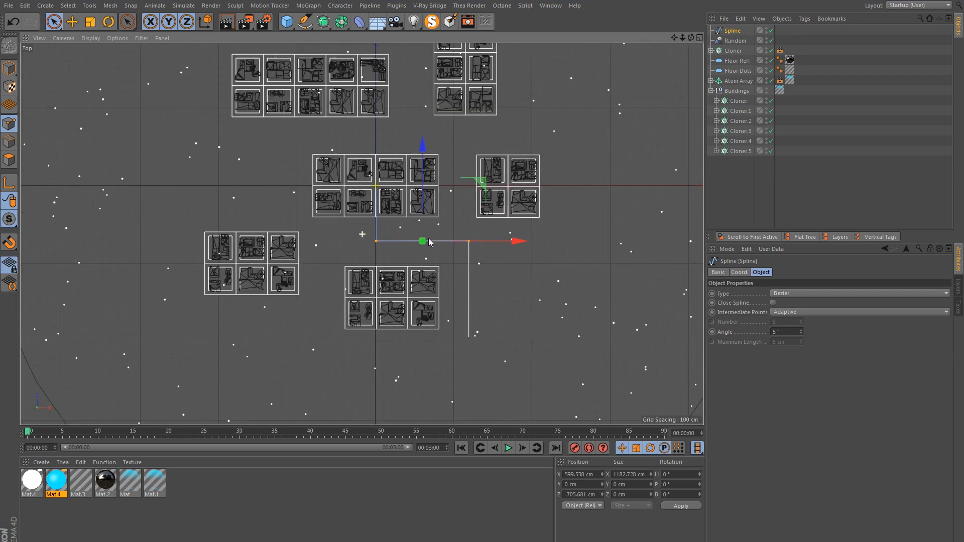
middle_click_drag(455, 166, 448, 225, "alt")
left_click(470, 210)
left_click_drag(305, 25, 338, 36)
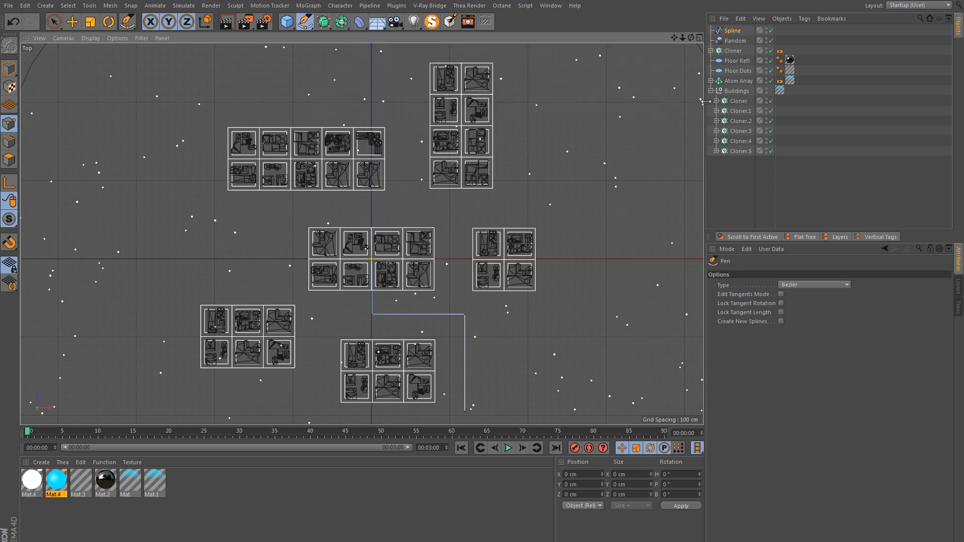
left_click(732, 173)
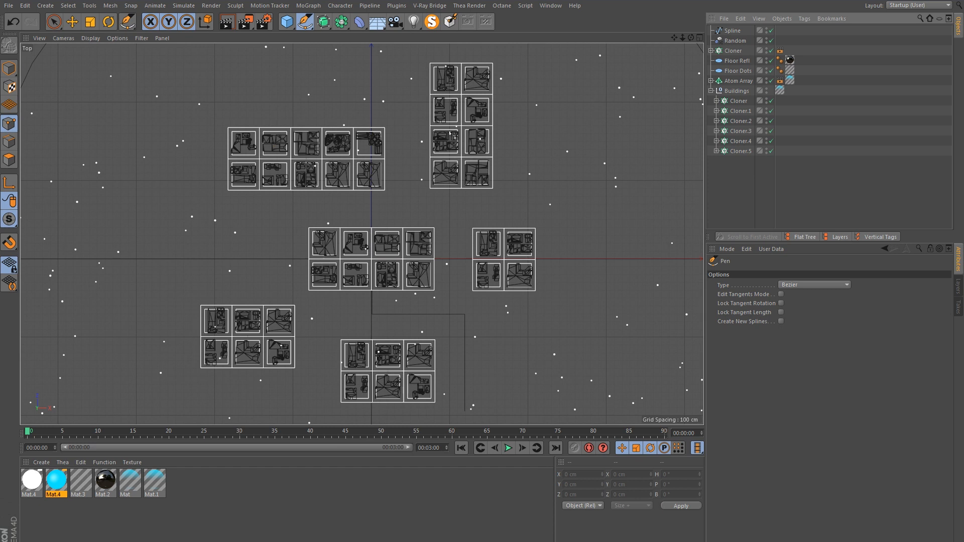
middle_click_drag(318, 212, 382, 216, "alt")
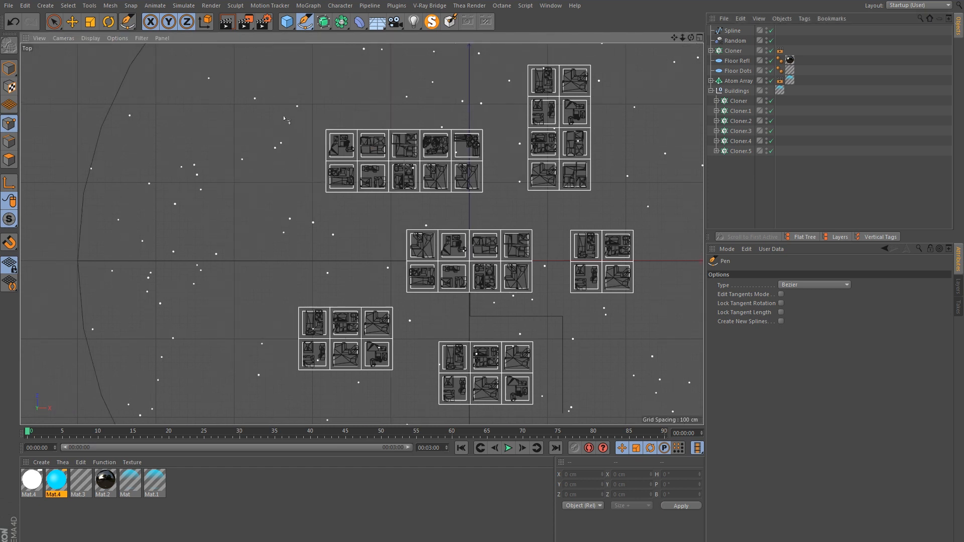
left_click(285, 117)
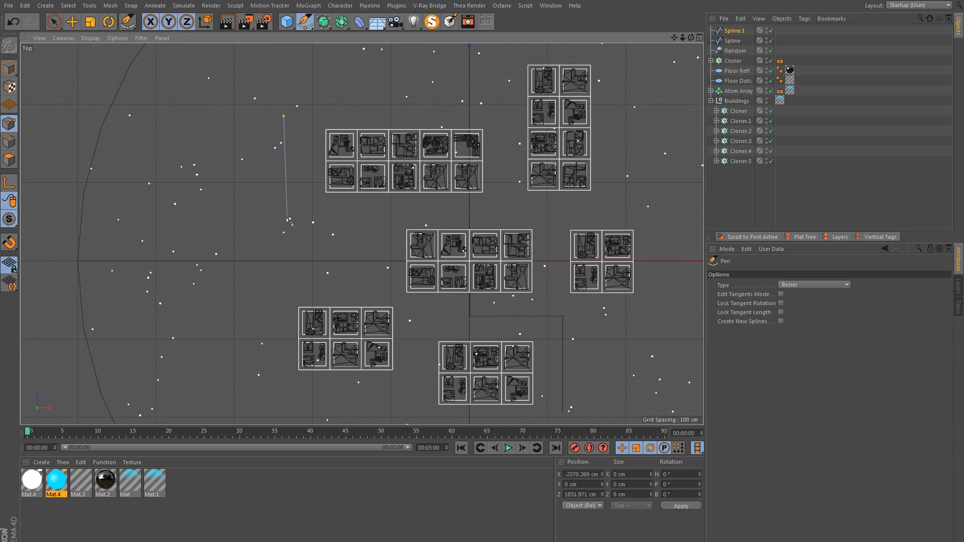
left_click(285, 218)
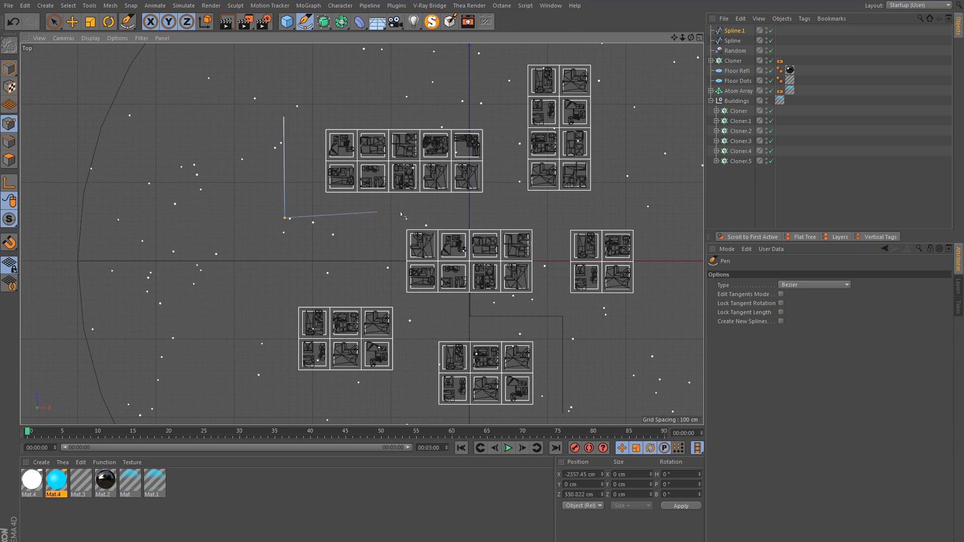
left_click(470, 215)
key("space")
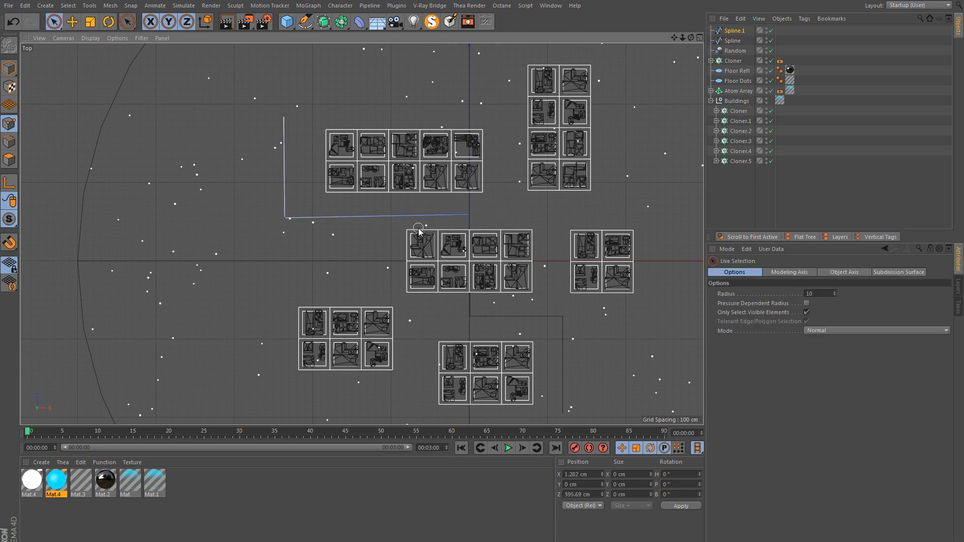
Step: Set the Z size of the two lower points of the L-shaped spline to 0
left_click(285, 219, "shift")
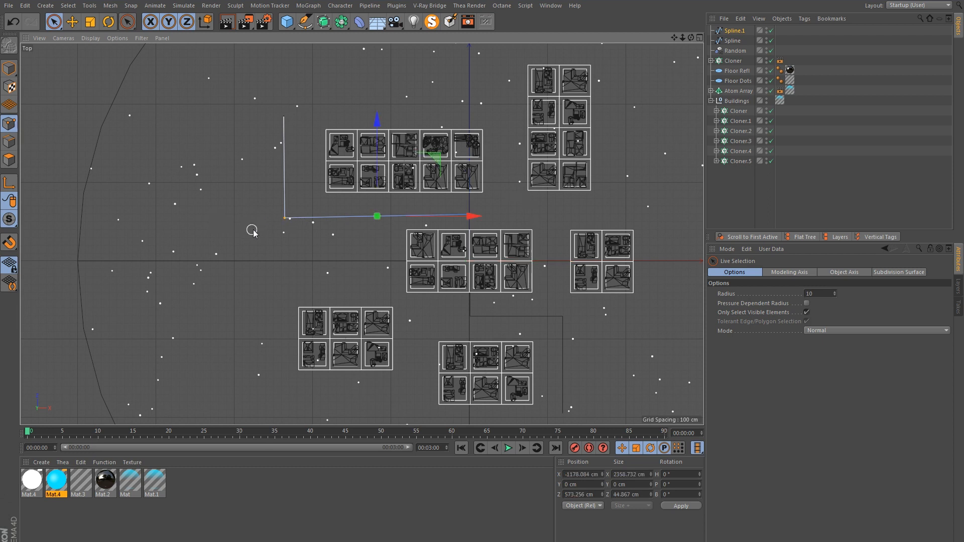
double_click(648, 494)
type("0")
key("Return")
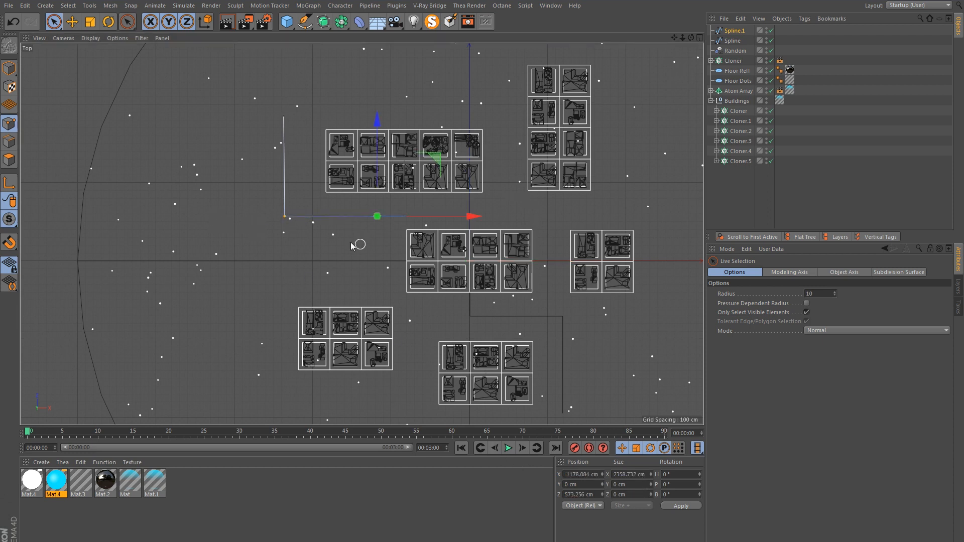
Step: Align the L-shaped spline's vertical segment along X, and move its horizontal segment to about Z 631 cm
left_click(285, 236)
left_click_drag(285, 217, 285, 116)
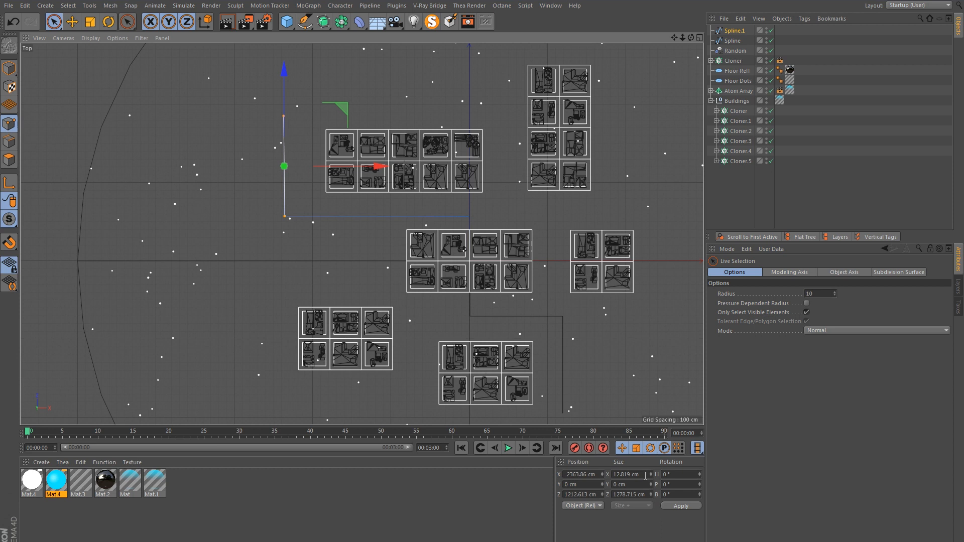
key("ctrl+z")
key("ctrl+z")
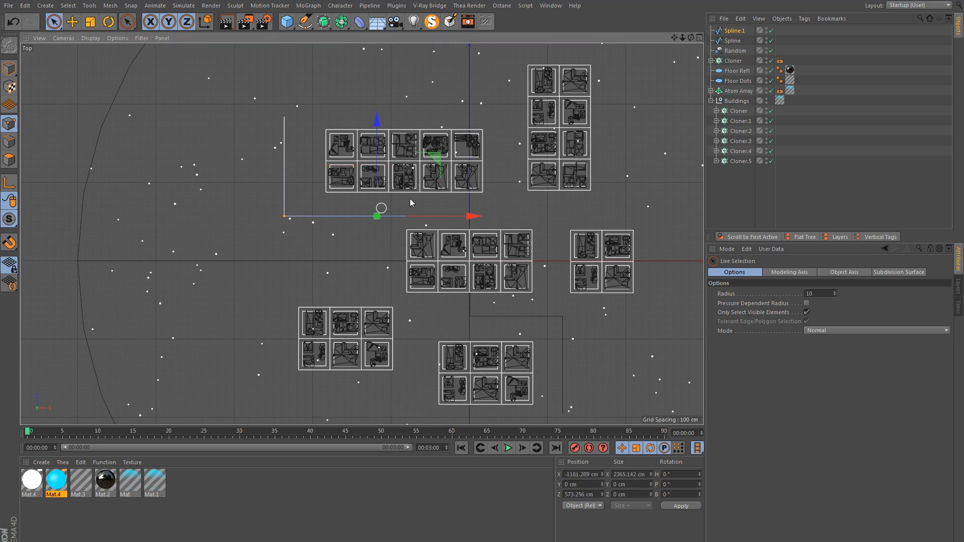
left_click_drag(377, 121, 376, 117)
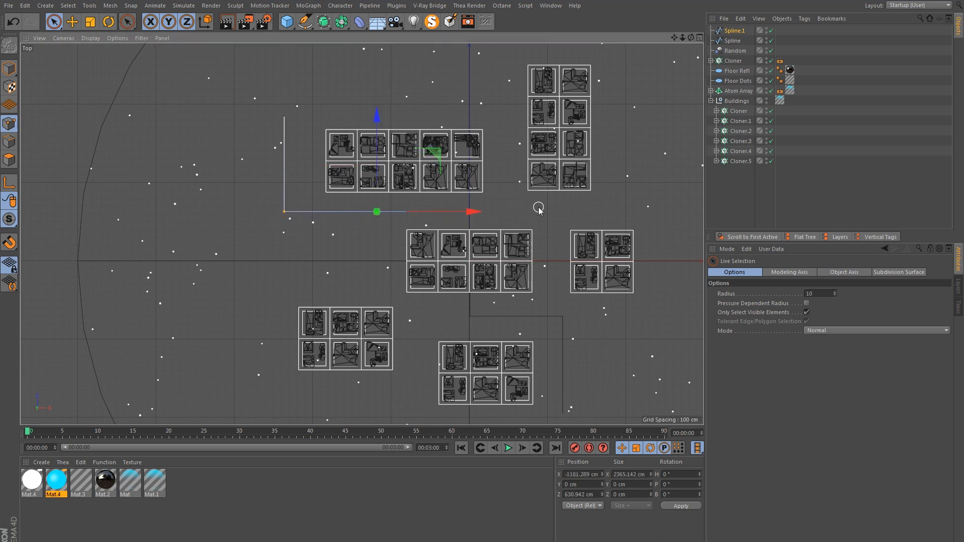
left_click(500, 243)
middle_click_drag(500, 242, 368, 239, "alt")
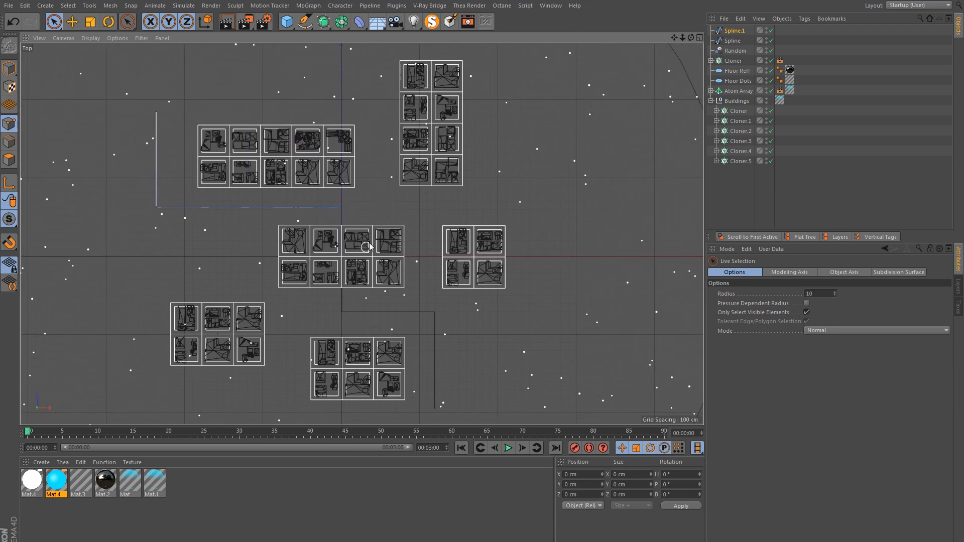
middle_click_drag(366, 157, 381, 218, "alt")
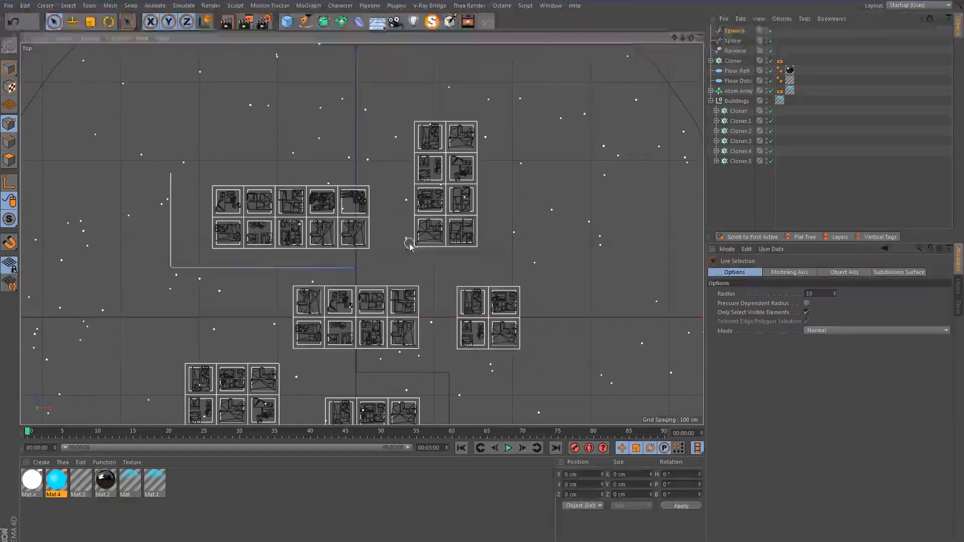
left_click(305, 21)
left_click(342, 36)
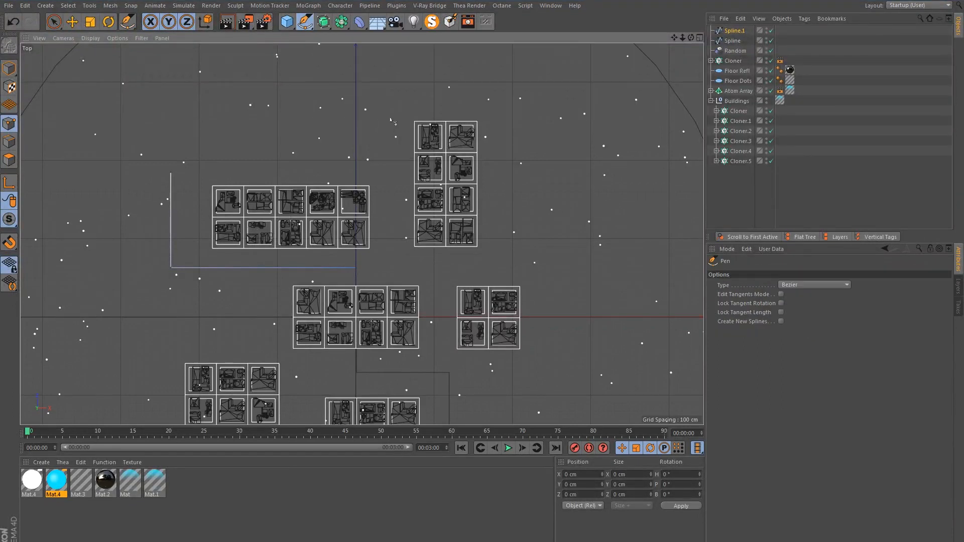
middle_click_drag(389, 93, 394, 178, "alt")
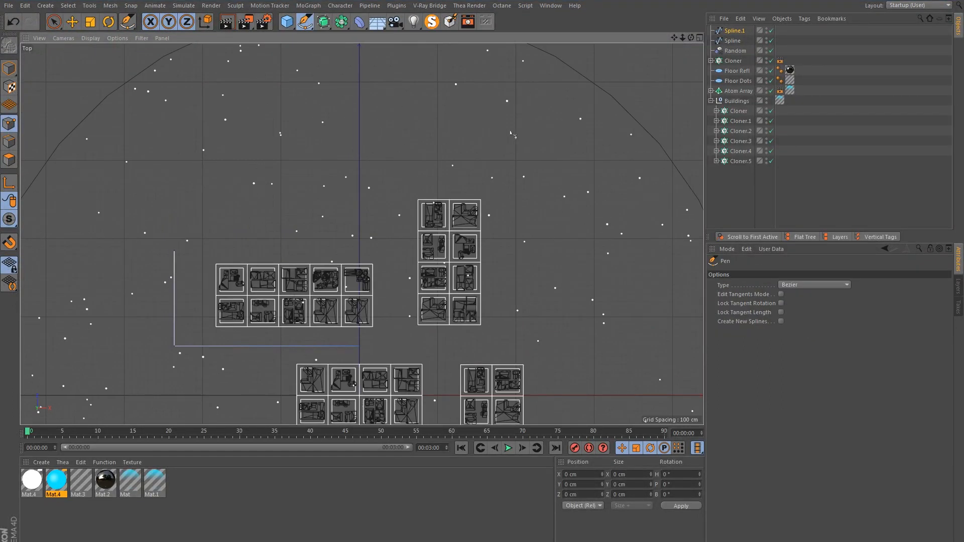
left_click(517, 143)
left_click(396, 144)
left_click(394, 345)
key("space")
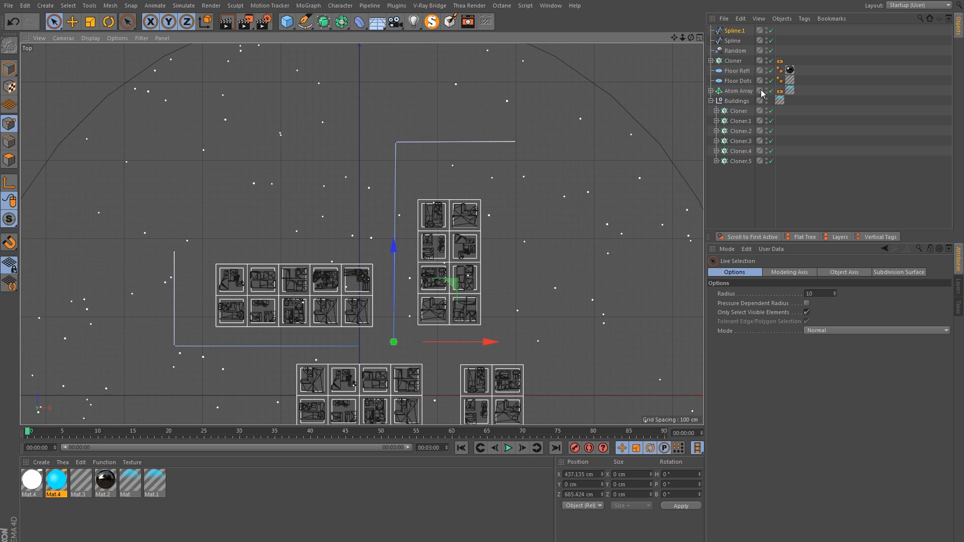
key("ctrl+z")
key("ctrl+z")
Step: Deselect the existing splines and draw a separate three-point spline above and down the inner side of the tall upper-right block
left_click(743, 194)
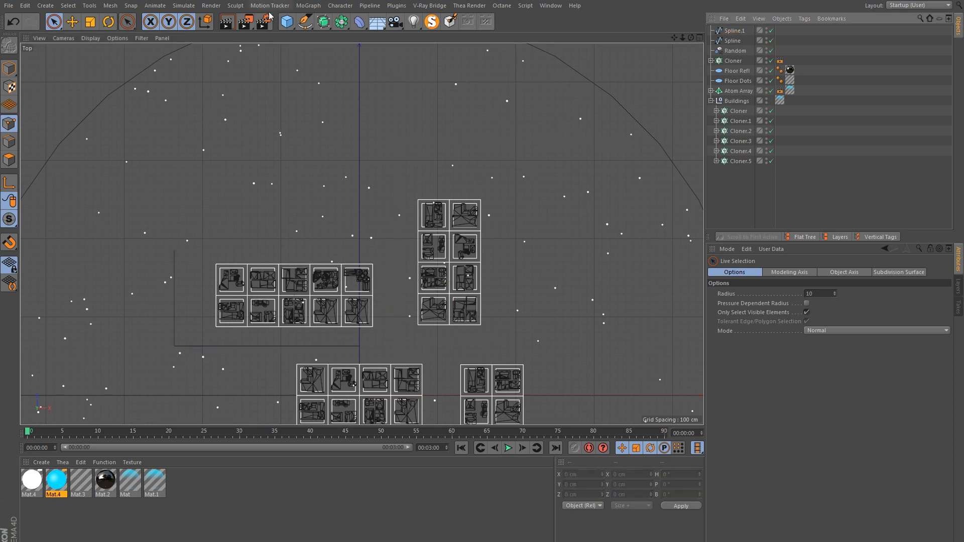
left_click(305, 22)
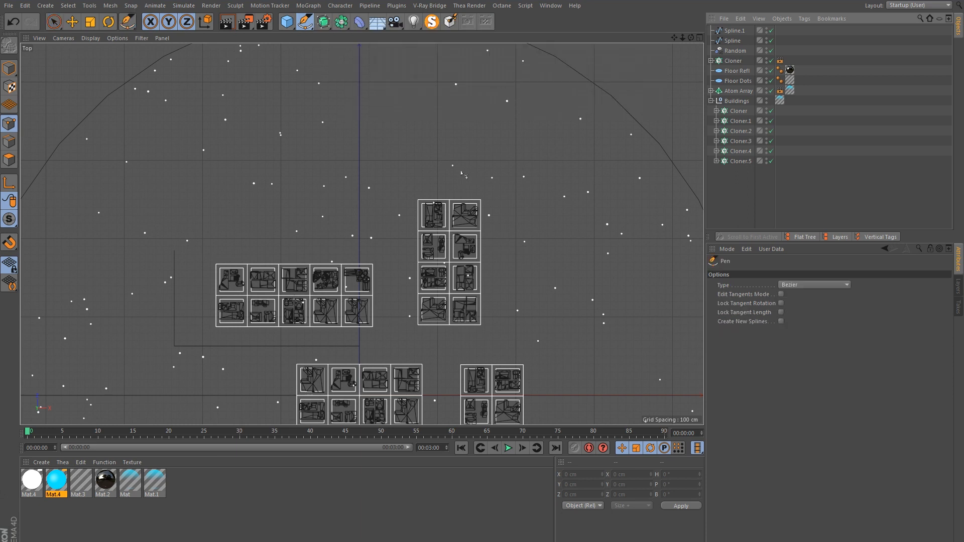
left_click(471, 154)
left_click(395, 153)
left_click(395, 345)
key("space")
Step: Rename the three splines 1, 2 and 3 in the order they were drawn
left_click(743, 41)
double_click(743, 42)
type("2")
double_click(743, 32)
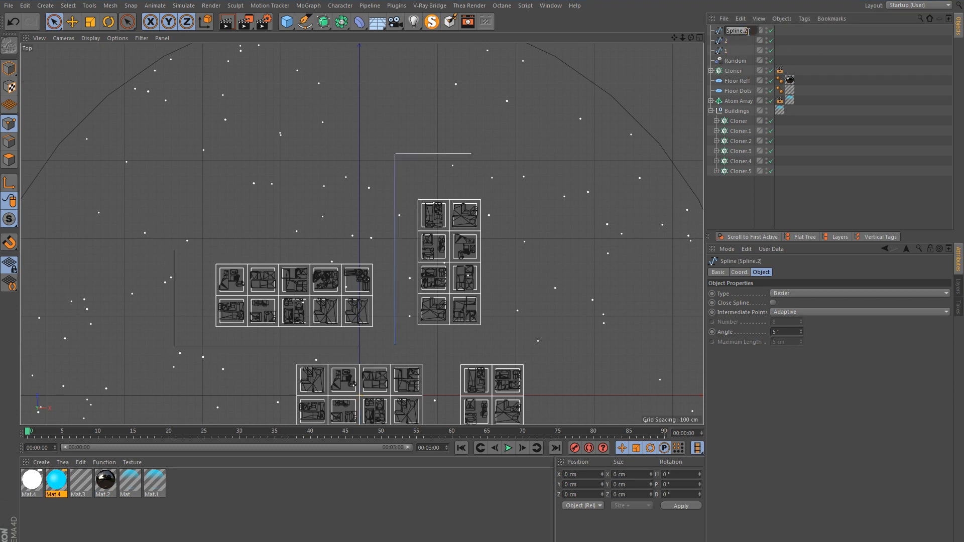
type("3")
key("Return")
Step: Return to the Perspective view, select splines 1, 2 and 3, isolate them with Magic Solo and switch to Model mode
middle_click_drag(404, 334, 390, 201, "alt")
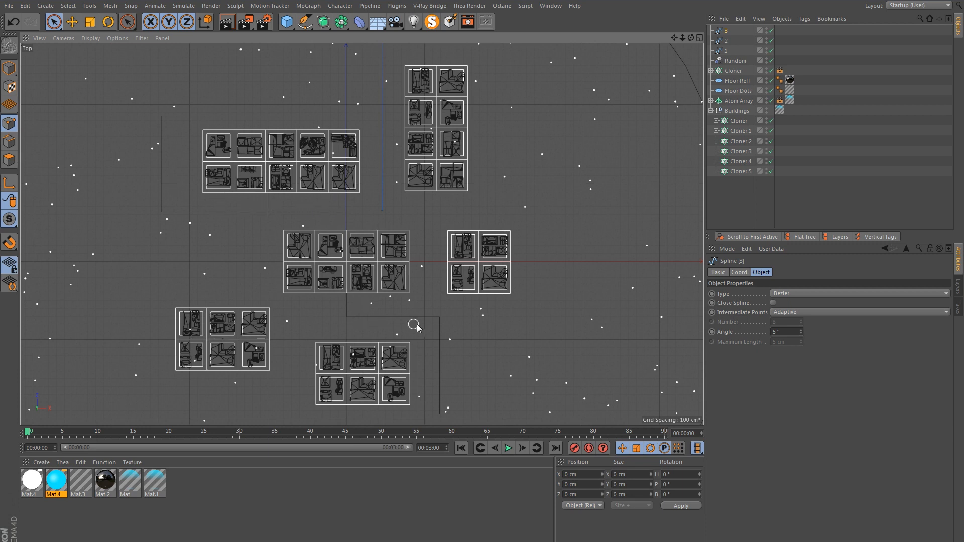
left_click(696, 38)
left_click(358, 39)
mouse_move(286, 132)
left_mouse_down("alt")
mouse_move(280, 161)
mouse_move(311, 146)
mouse_move(278, 145)
mouse_move(331, 149)
mouse_move(298, 144)
mouse_move(300, 134)
mouse_move(296, 143)
left_mouse_up("alt")
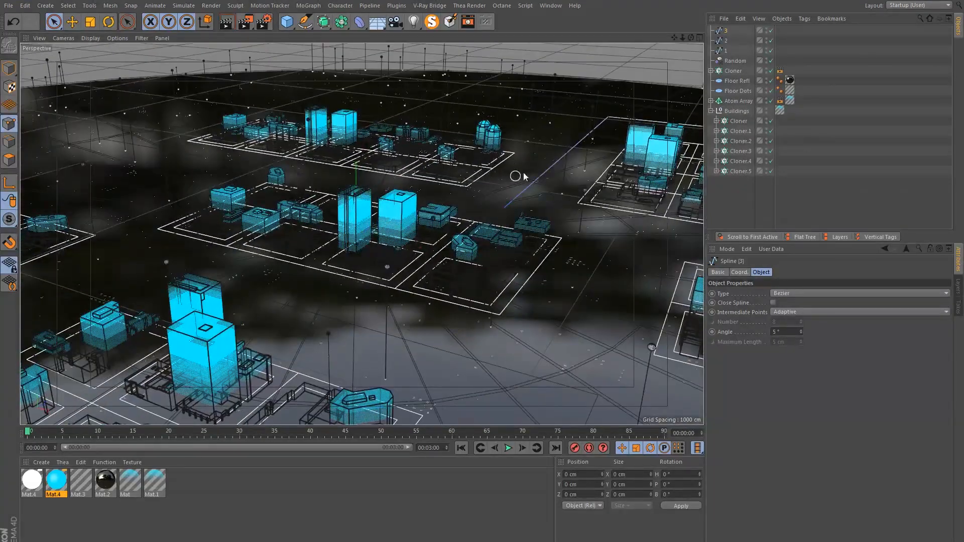
left_click(726, 51, "shift")
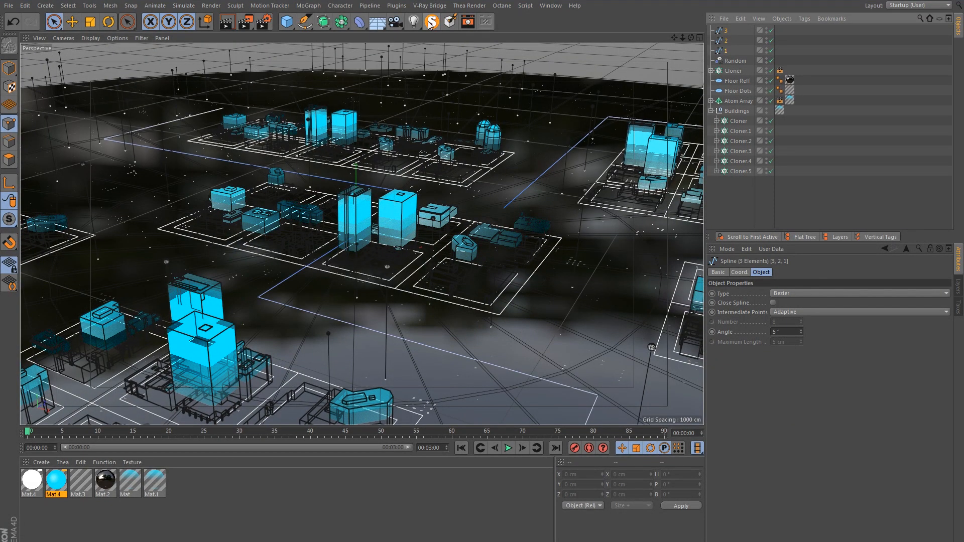
left_click(431, 21)
left_click(9, 68)
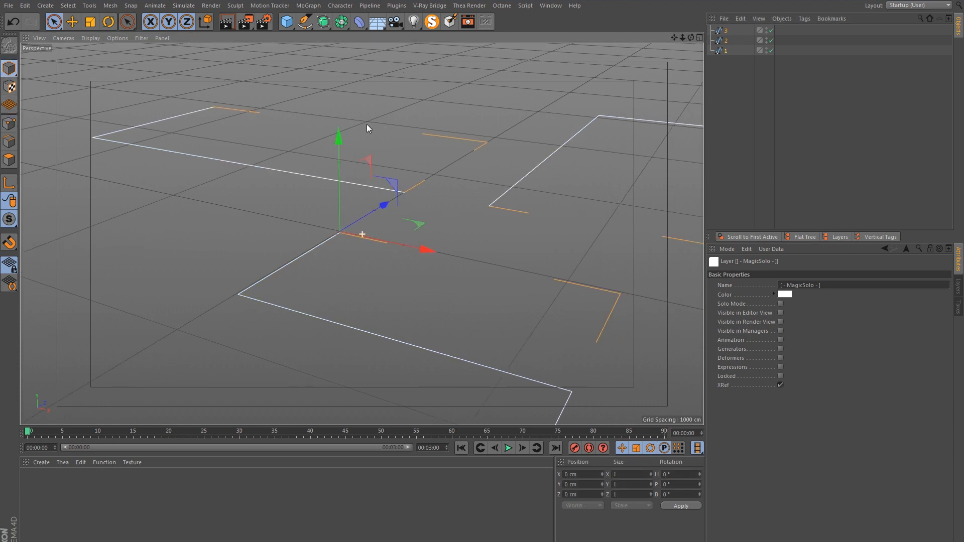
Step: Add a Circle spline with a radius of 1 cm as the profile for the paths
left_click(305, 22)
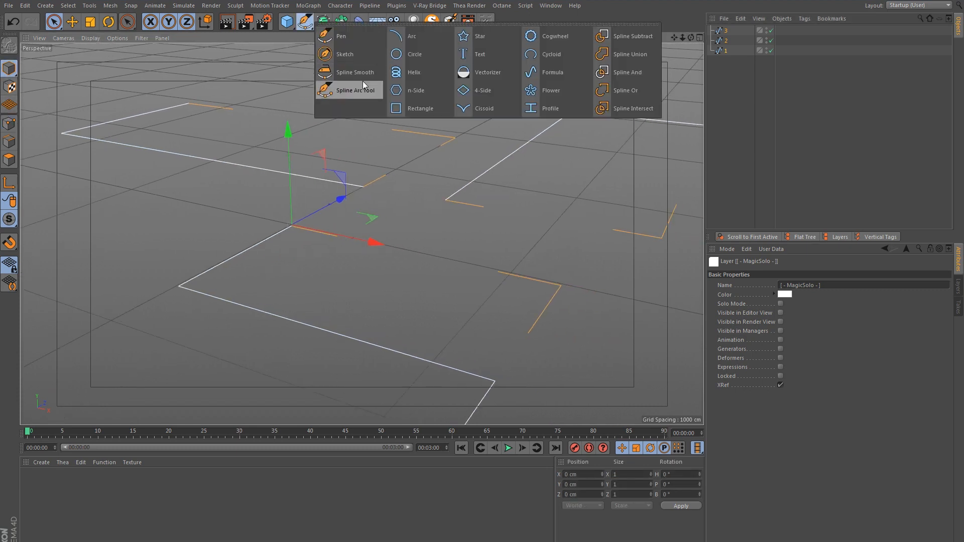
left_click(399, 55)
double_click(798, 312)
type("1")
key("Return")
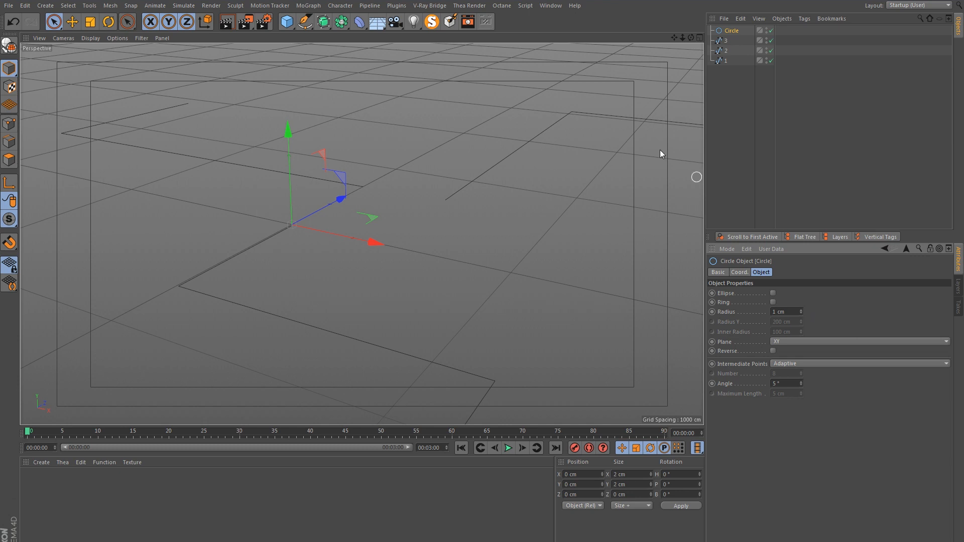
Step: Create a Sweep object and nest the Circle and spline 1 inside it, with the Circle as the profile above the path
left_click(330, 26)
left_click(362, 71)
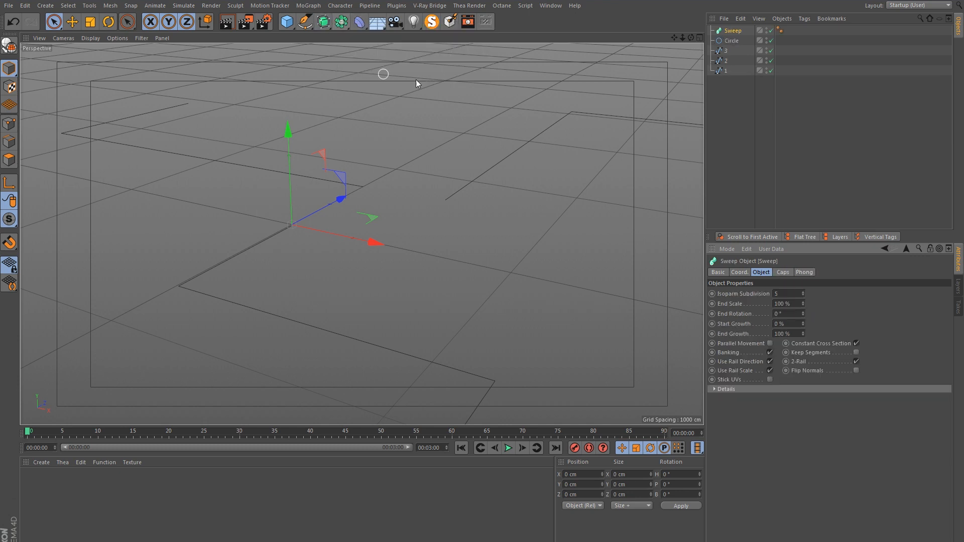
left_click_drag(722, 73, 731, 46)
left_click(731, 41, "shift")
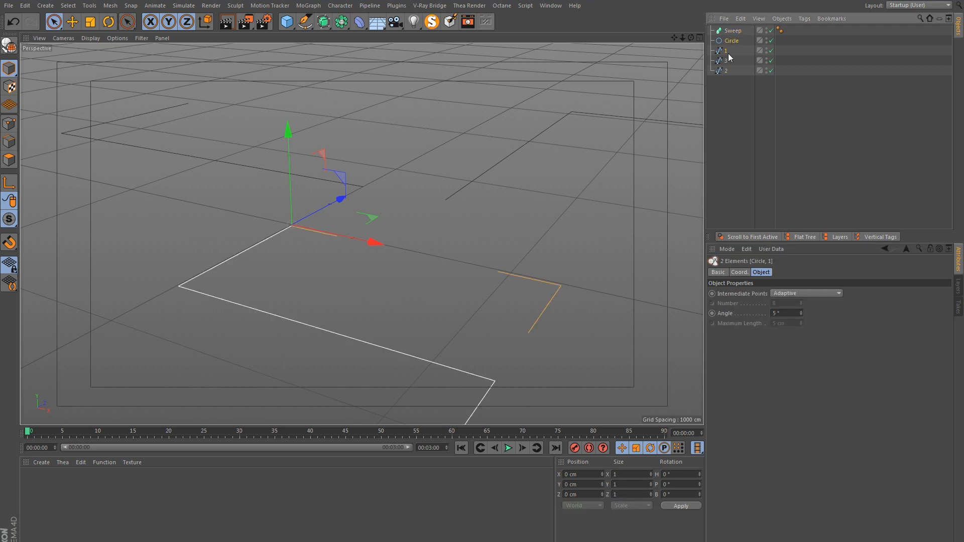
left_click_drag(734, 44, 728, 31)
scroll(246, 261, "up", 3)
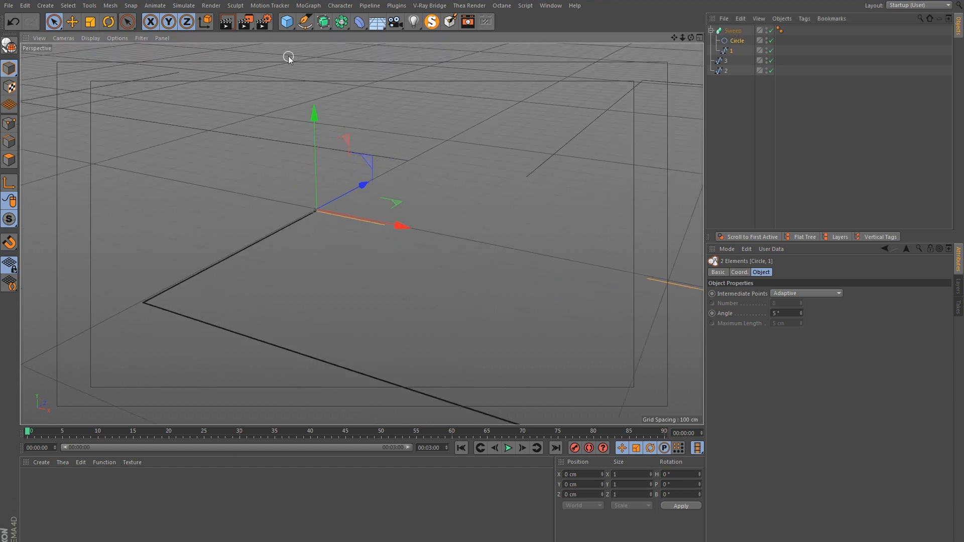
Step: Render the perspective view to check the swept path's thickness, and inspect the sweep's spline and circle
left_click(228, 22)
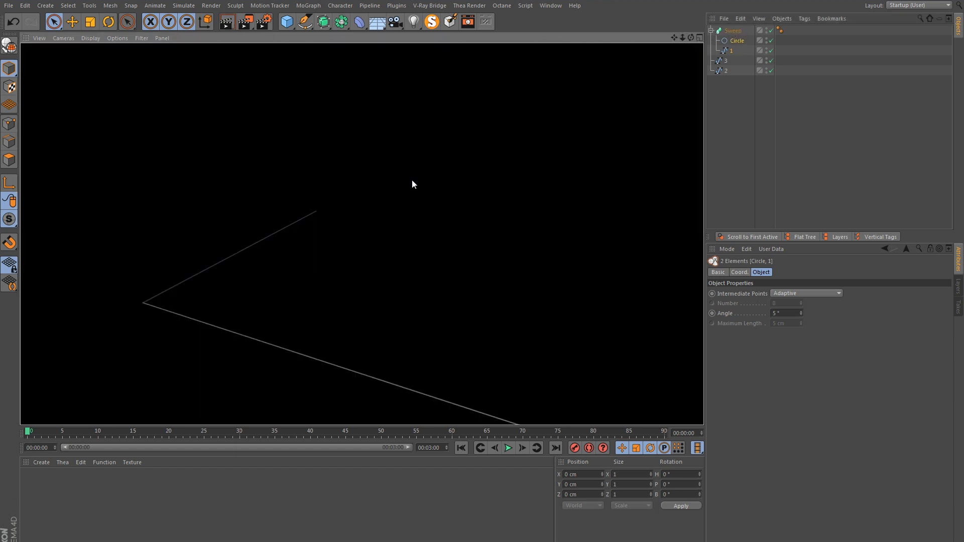
left_click(734, 129)
left_click(730, 48)
left_click(738, 40)
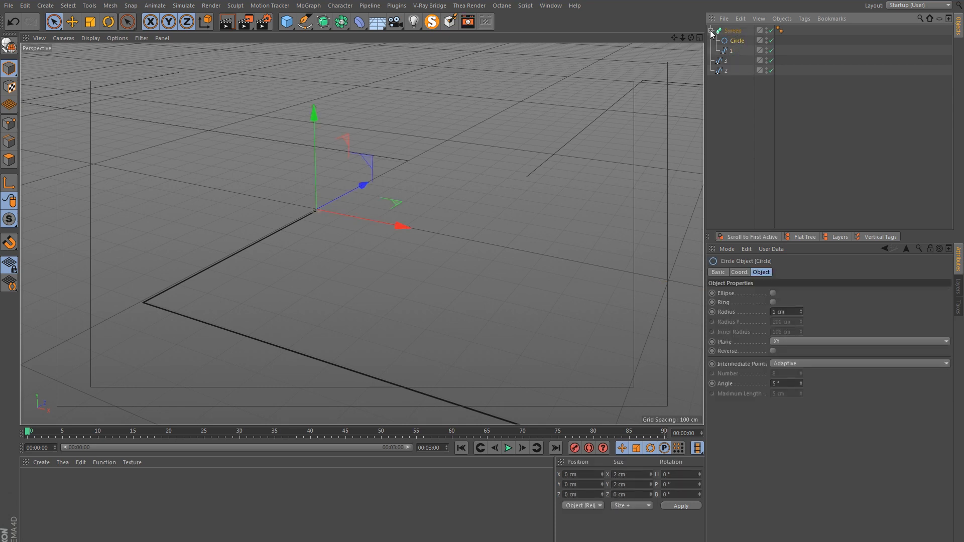
Step: Duplicate the Sweep twice and rename the three sweeps 1, 2 and 3
left_click(712, 31)
left_click_drag(725, 32, 731, 49, "ctrl")
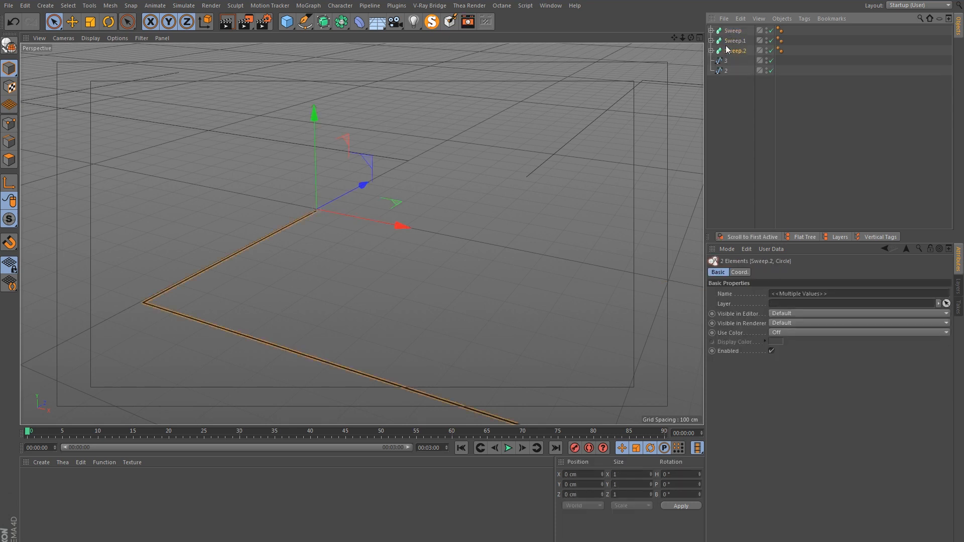
double_click(735, 31)
type("1")
left_click(737, 41)
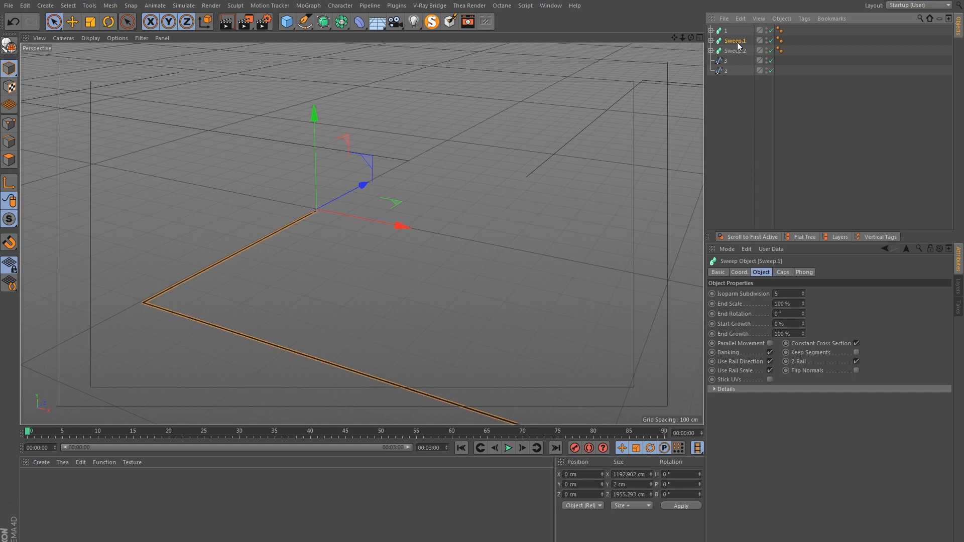
double_click(735, 40)
type("2")
key("Return")
double_click(735, 51)
type("3")
key("Return")
Step: Replace the copied path spline inside sweeps 2 and 3 with splines 2 and 3 respectively
left_click(711, 51)
left_click(712, 41)
left_click(731, 60)
key("Delete")
left_click(731, 80)
key("Delete")
mouse_move(726, 91)
left_mouse_down()
mouse_move(733, 55)
mouse_move(732, 88)
left_mouse_up()
left_click(735, 116)
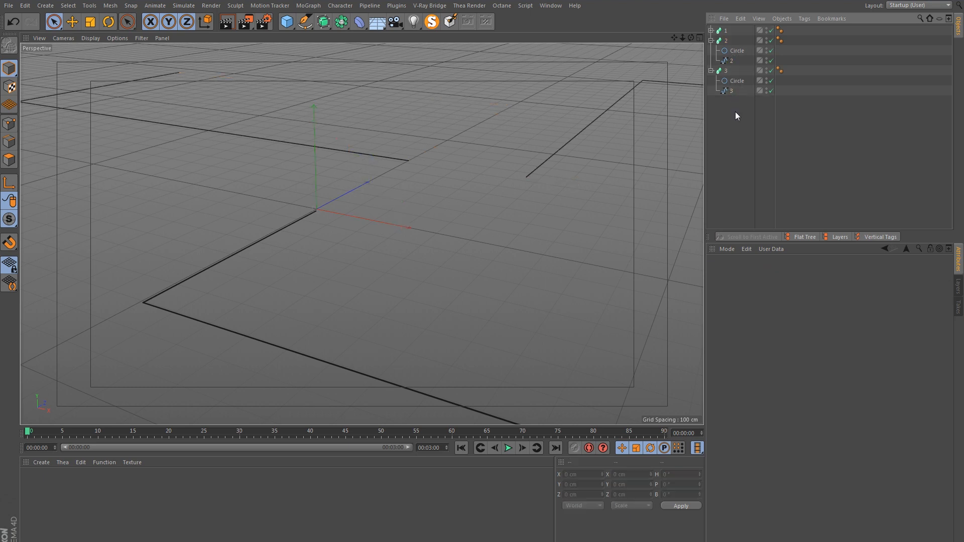
Step: Collapse and select sweeps 1, 2 and 3, and extend the project end and preview range to 10 seconds
scroll(351, 217, "down", 5)
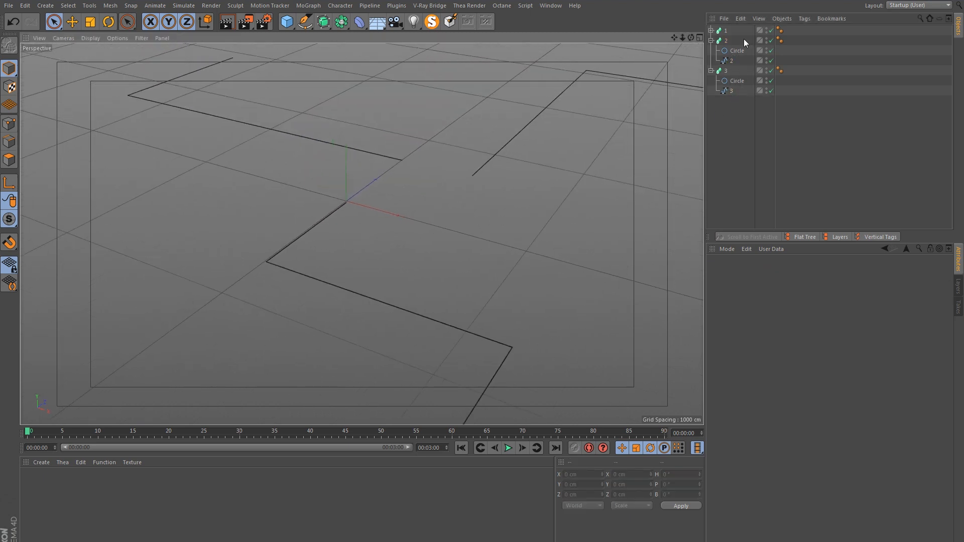
left_click(711, 40)
left_click(710, 50)
left_click(726, 50)
left_click(726, 39, "ctrl")
left_click(726, 31, "ctrl")
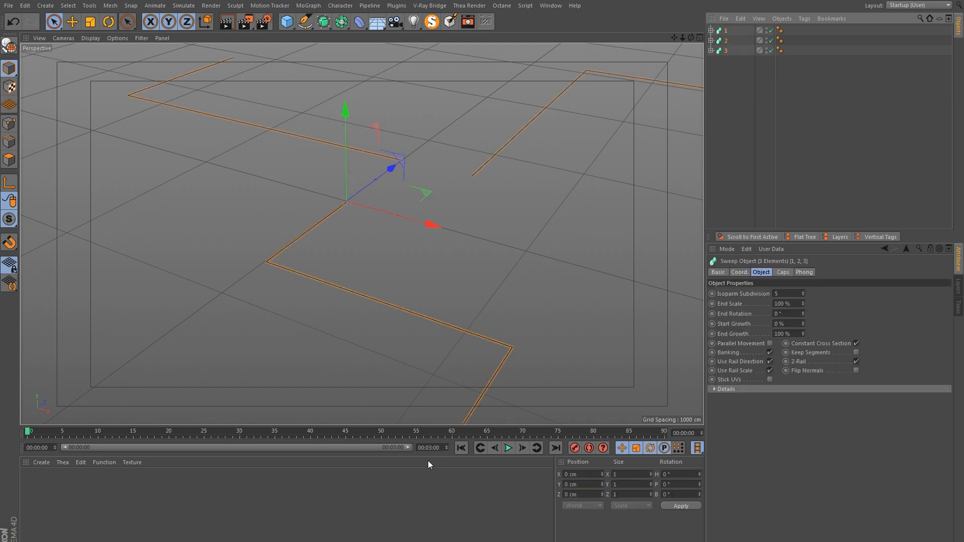
double_click(436, 447)
type("10")
key("Return")
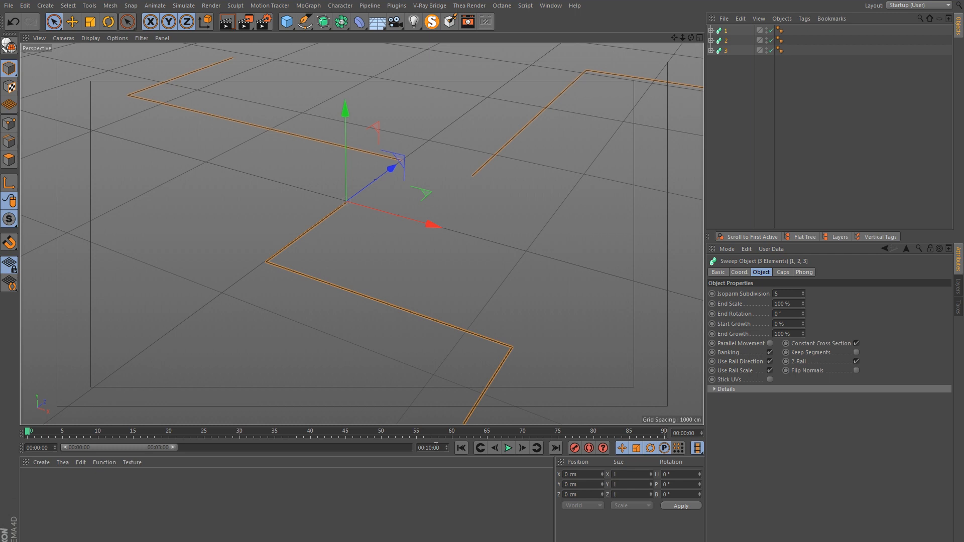
left_click_drag(174, 448, 409, 448)
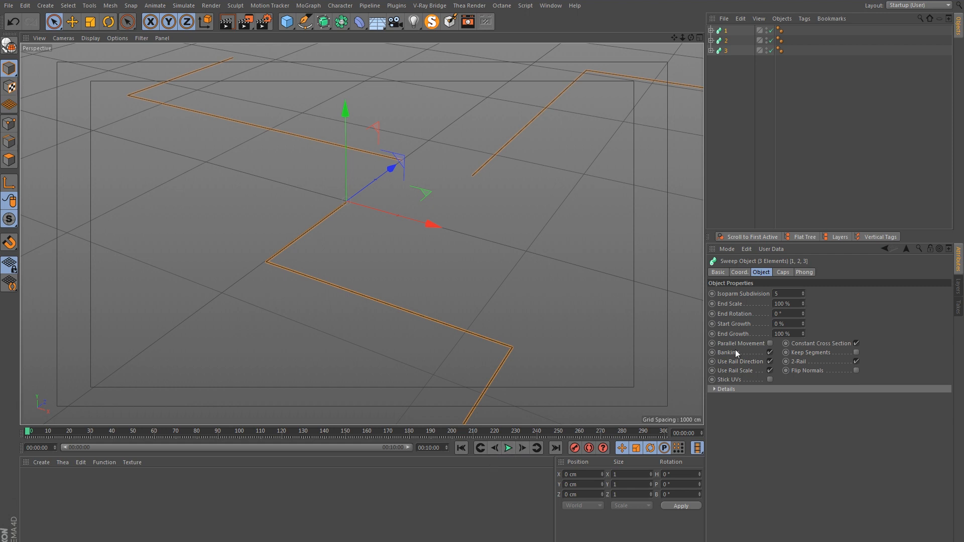
Step: Keyframe the sweeps' End Growth at 65% on the first frame and 100% on the last frame, and play the animation
double_click(796, 334)
type("65")
key("Return")
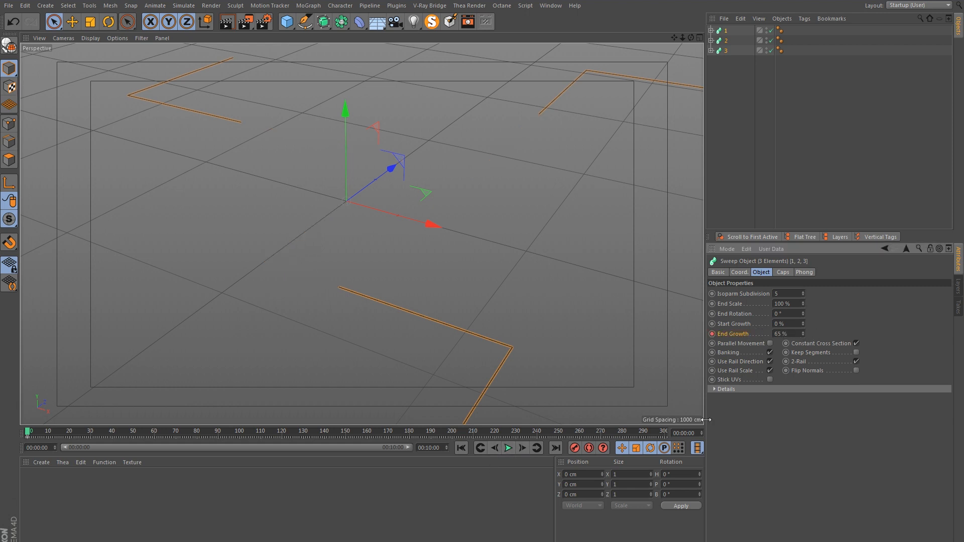
left_click_drag(653, 432, 701, 431)
double_click(783, 334)
type("100")
key("Return")
left_click(461, 447)
left_click(508, 448)
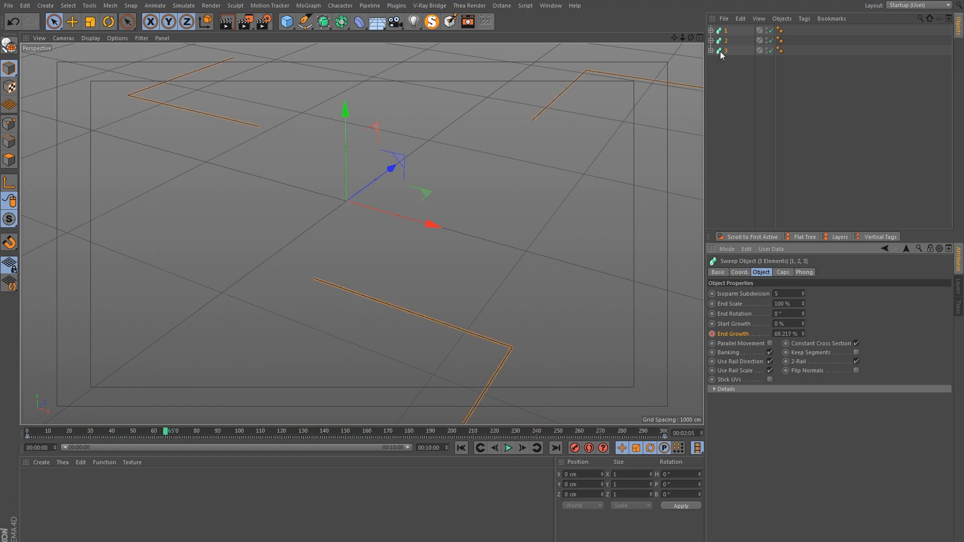
Step: Set the radius of the Circle profiles inside all three sweeps to 3 cm
left_click(710, 50)
left_click(711, 40)
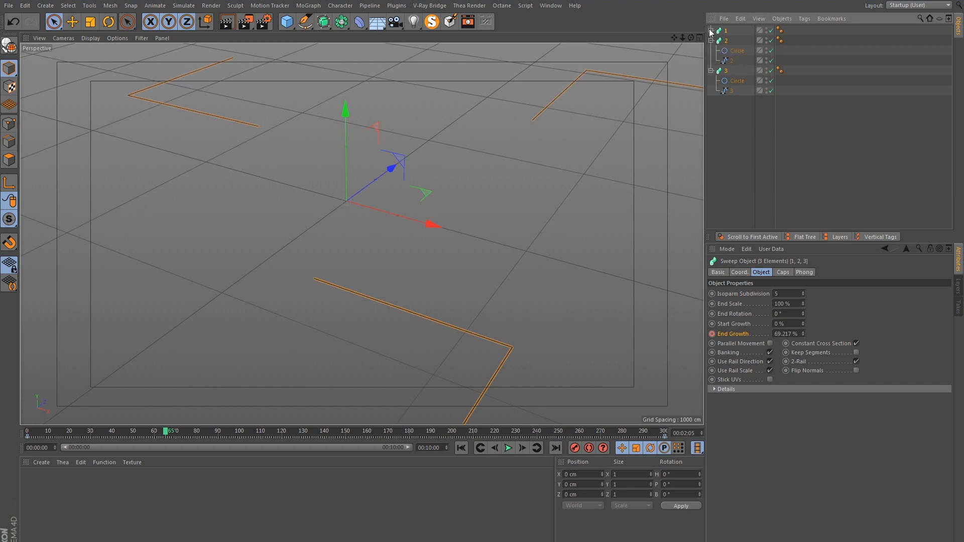
left_click(711, 31)
left_click(740, 40)
left_click(749, 71, "ctrl")
left_click(739, 101, "ctrl")
left_click_drag(793, 309, 734, 305)
type("3")
key("Return")
left_click(747, 145)
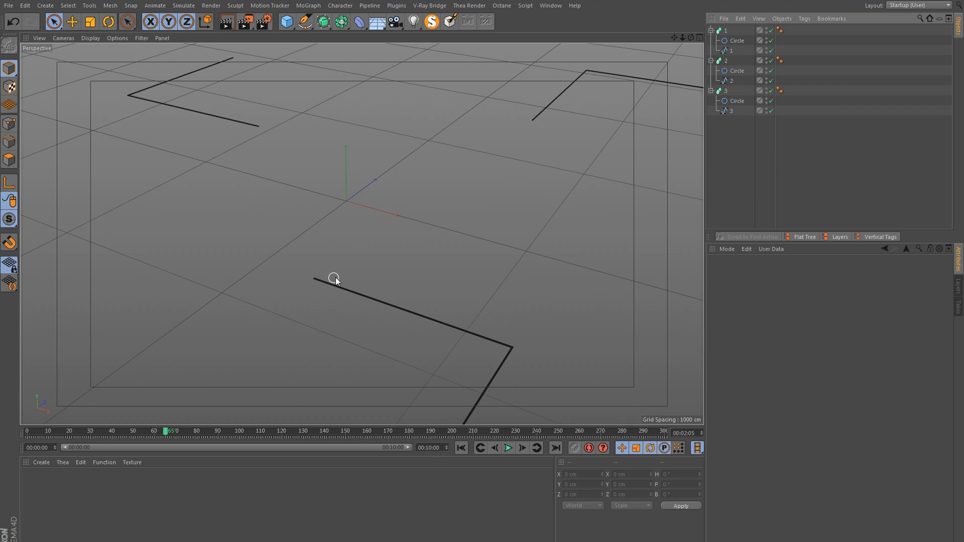
Step: Open the Timeline and expand sweeps 1, 2 and 3 to show their End Growth tracks
left_click(552, 7)
left_click(569, 101)
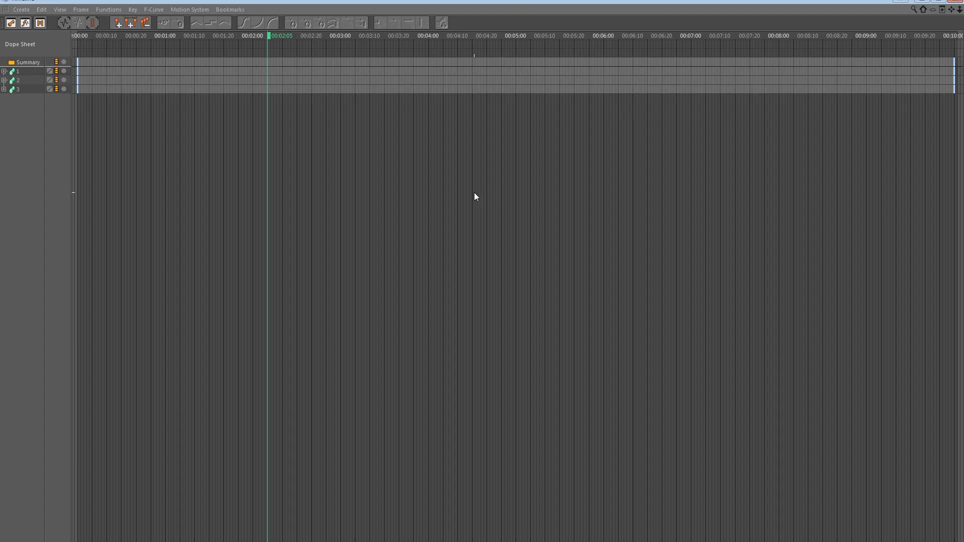
left_click(4, 89)
left_click(4, 80)
left_click(4, 71)
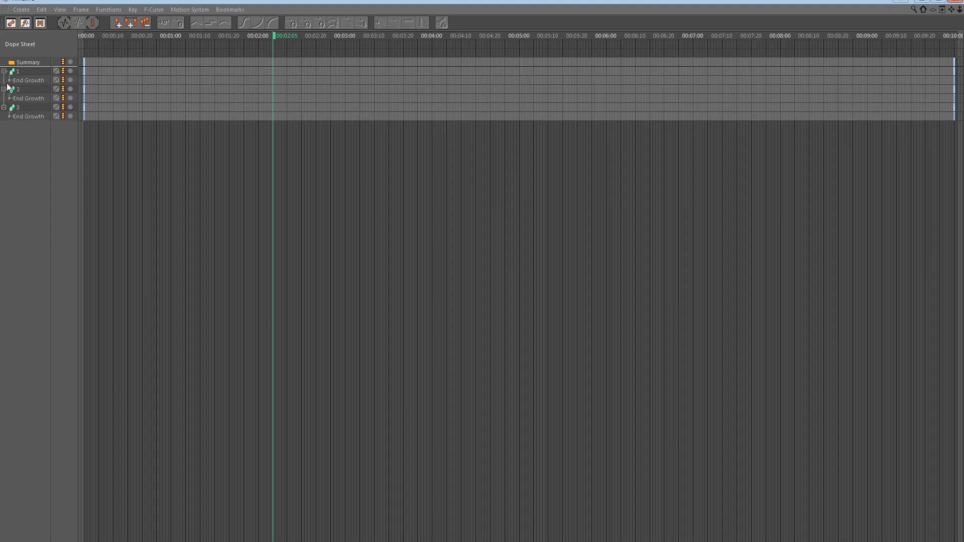
Step: Select all End Growth keys, reveal their curves, apply linear interpolation and close the Timeline
key("ctrl+a")
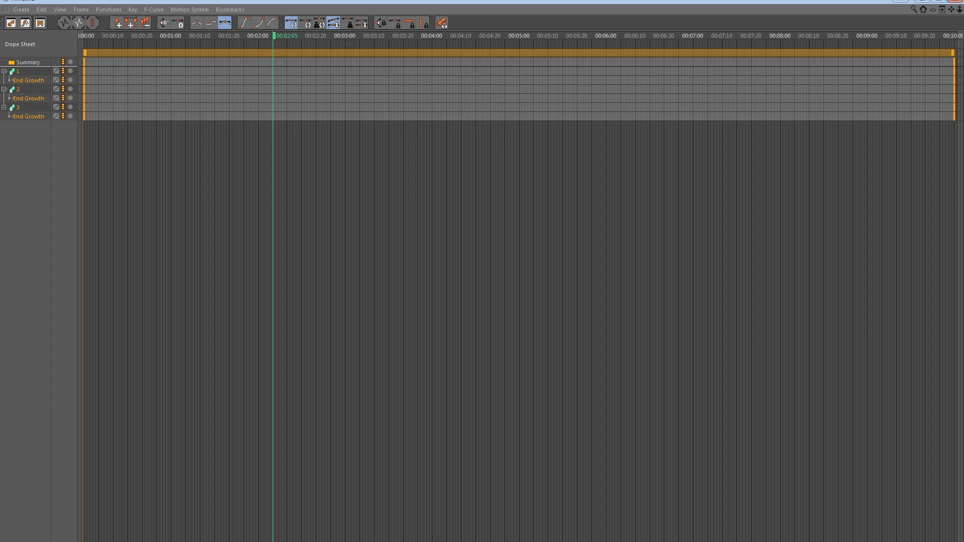
left_click(927, 2)
left_click_drag(41, 95, 522, 82)
left_click_drag(624, 89, 325, 86)
left_click(197, 201)
left_click(197, 183)
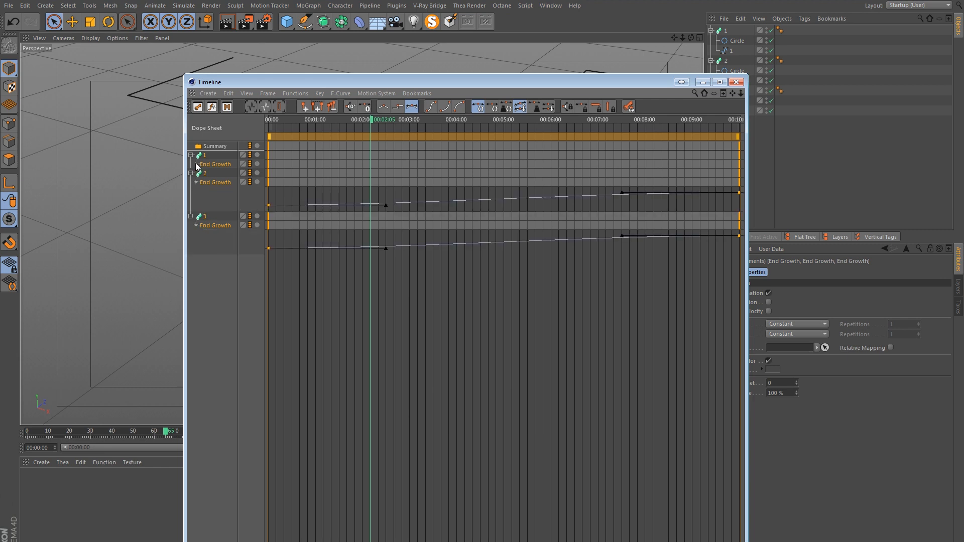
left_click(196, 164)
left_click(383, 106)
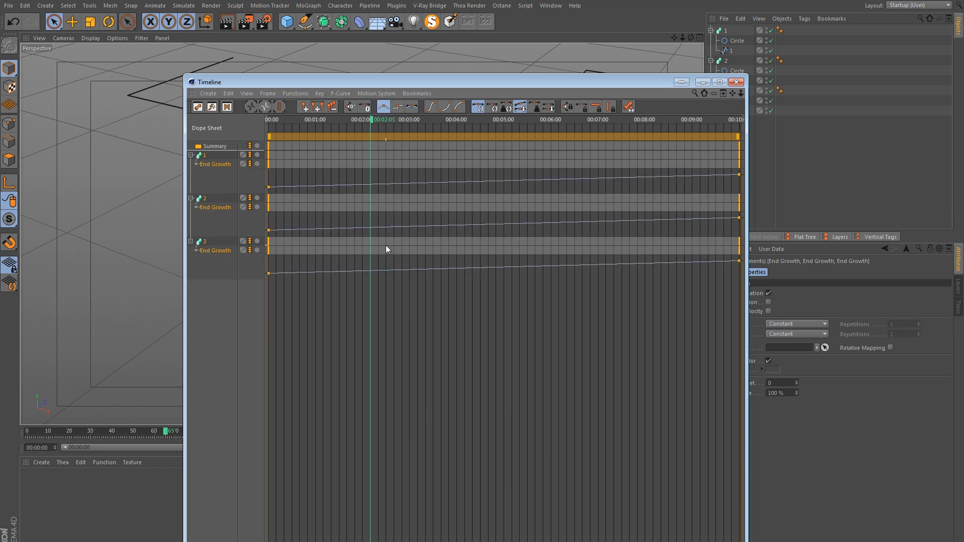
left_click(742, 83)
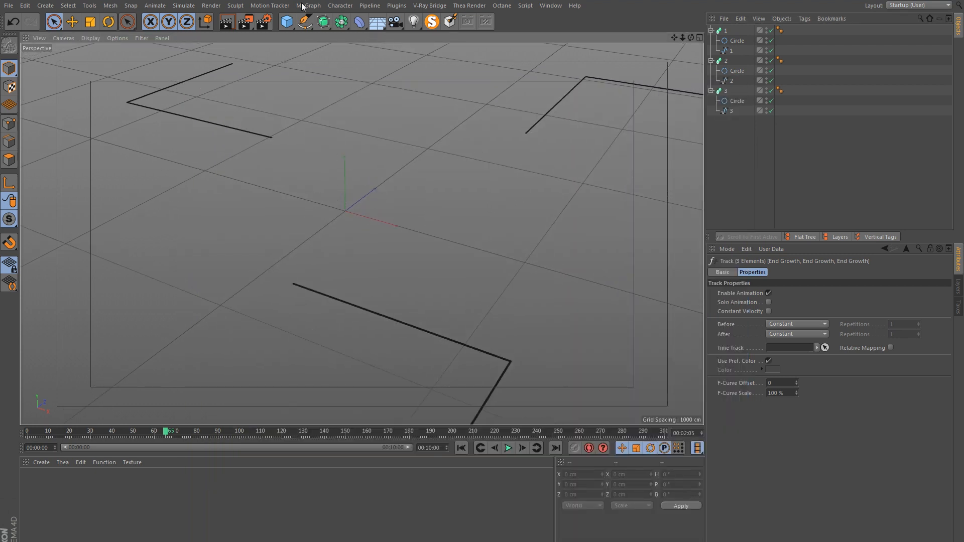
Step: Add a Rectangle spline with a width and height of 50 cm
left_click_drag(305, 21, 425, 107)
left_click(792, 294)
type("5")
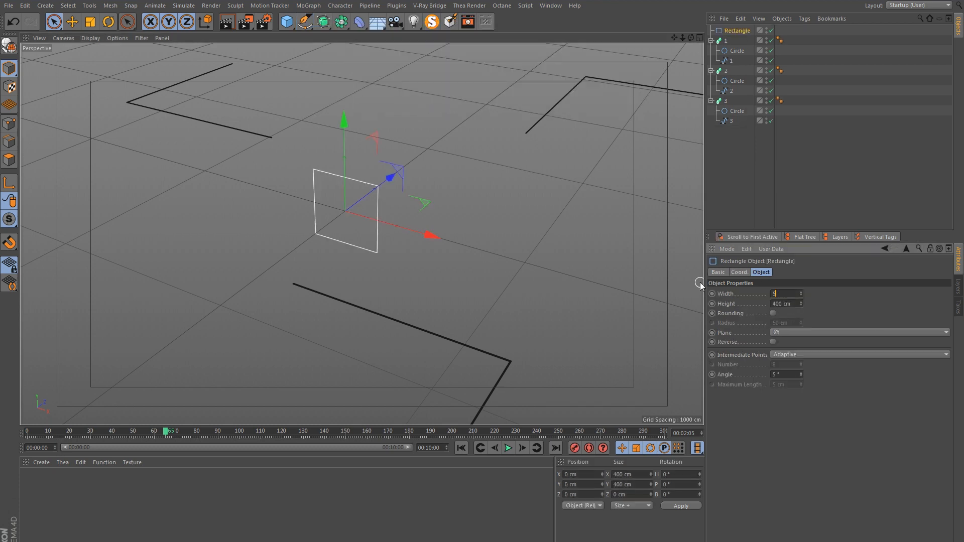
type("9")
key("Tab")
type("5")
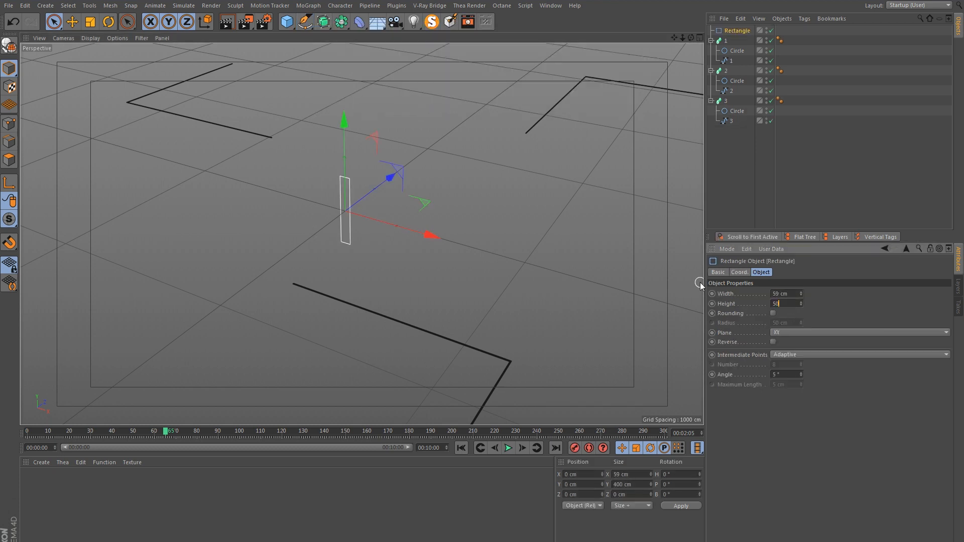
double_click(783, 295)
type("50")
key("Return")
left_click(531, 176)
mouse_move(327, 25)
left_mouse_down()
mouse_move(409, 70)
mouse_move(317, 41)
left_mouse_up()
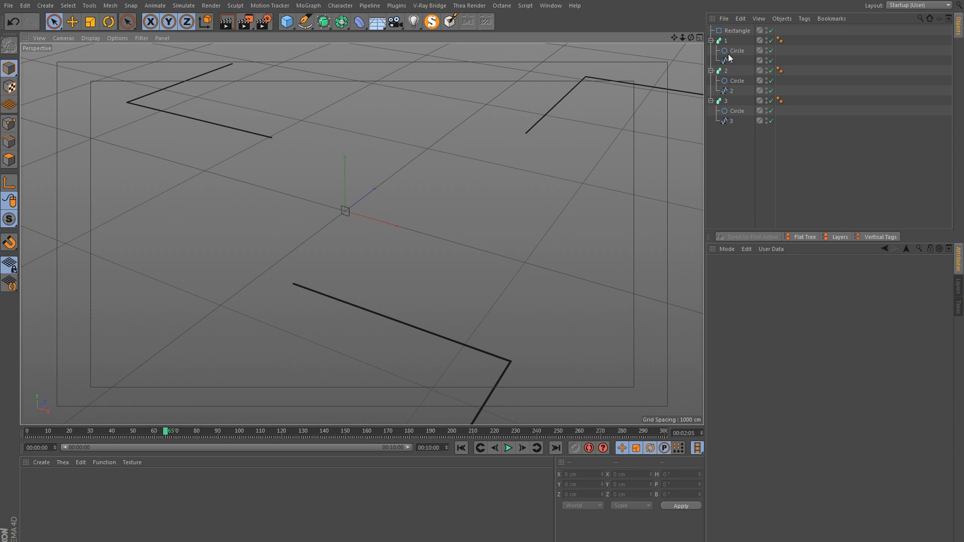
Step: Copy the Circle out of sweep 1 to the top level and set the copy's radius to 2 cm
left_click_drag(733, 50, 732, 39, "ctrl")
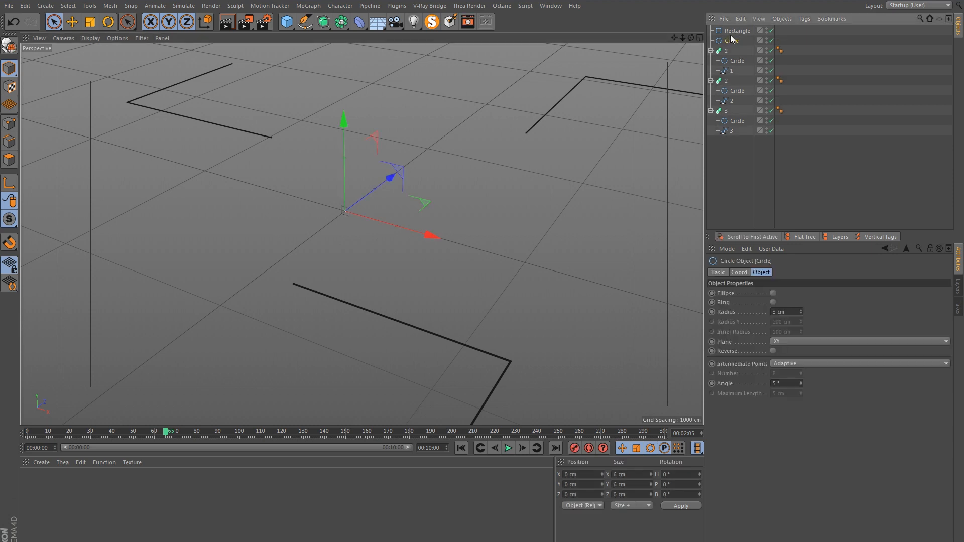
double_click(786, 312)
type("2")
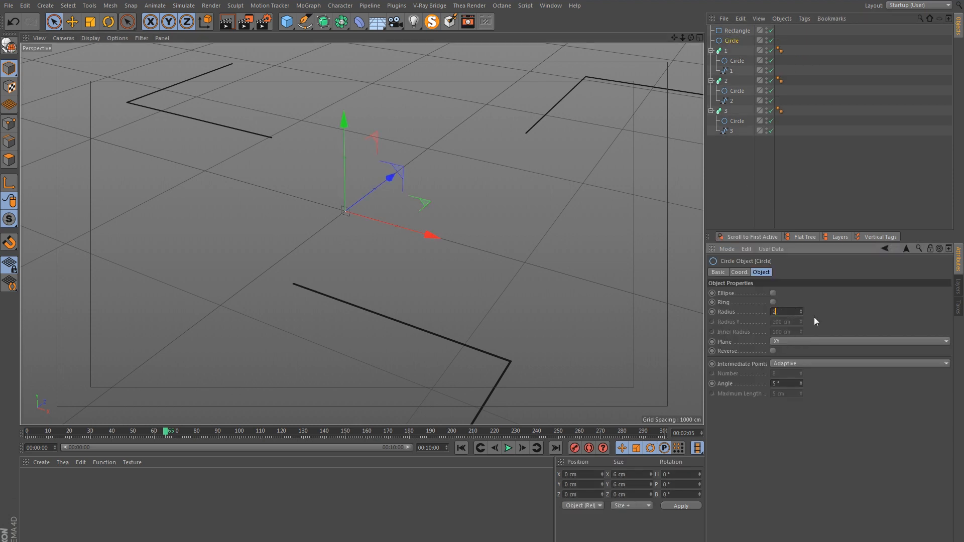
key("Return")
Step: Create a new Sweep and nest the copied Circle and the Rectangle inside it to form a square frame
left_click(323, 22)
left_click(380, 73)
left_click_drag(733, 50, 731, 32)
left_click(735, 49, "shift")
scroll(318, 205, "up", 5)
Step: Add a 25 × 25 cm Plane with one width and one height segment, oriented to +Z inside the square frame
left_click(287, 21)
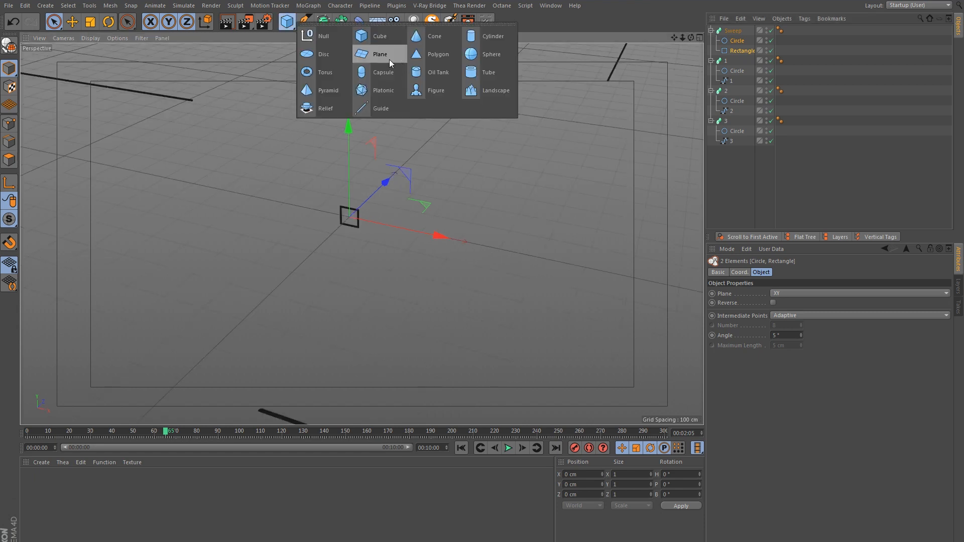
left_click(387, 57)
double_click(782, 316)
type("1")
key("Tab")
type("1")
key("Return")
type("25")
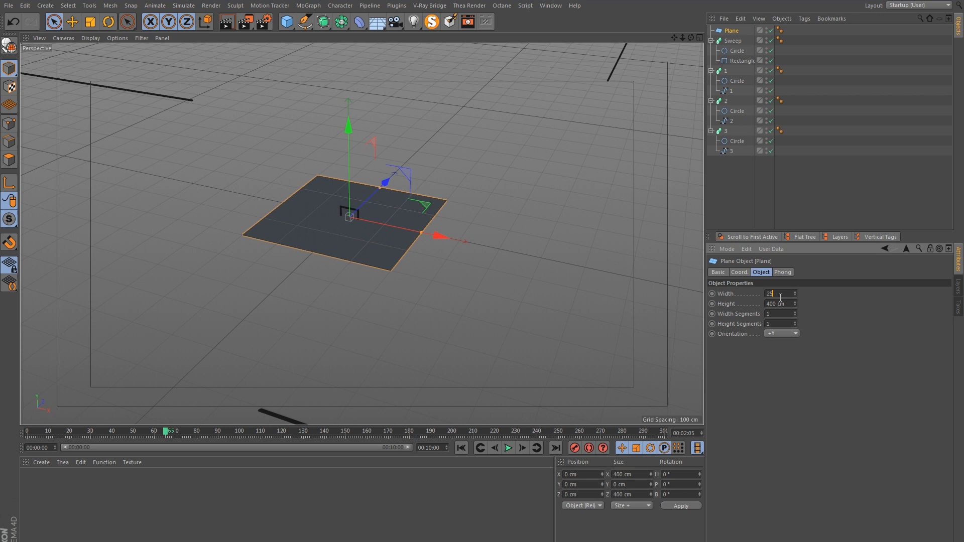
key("Tab")
type("25")
key("Return")
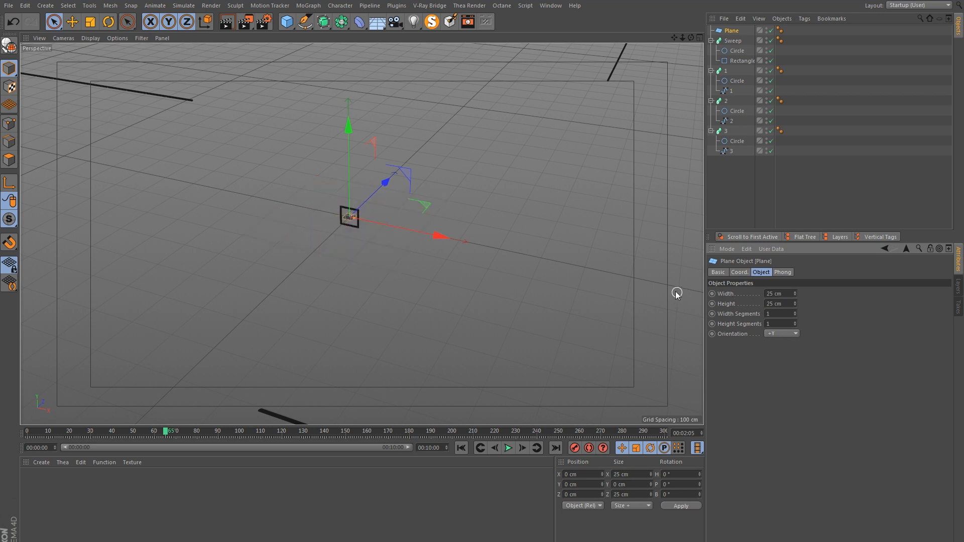
left_click(787, 335)
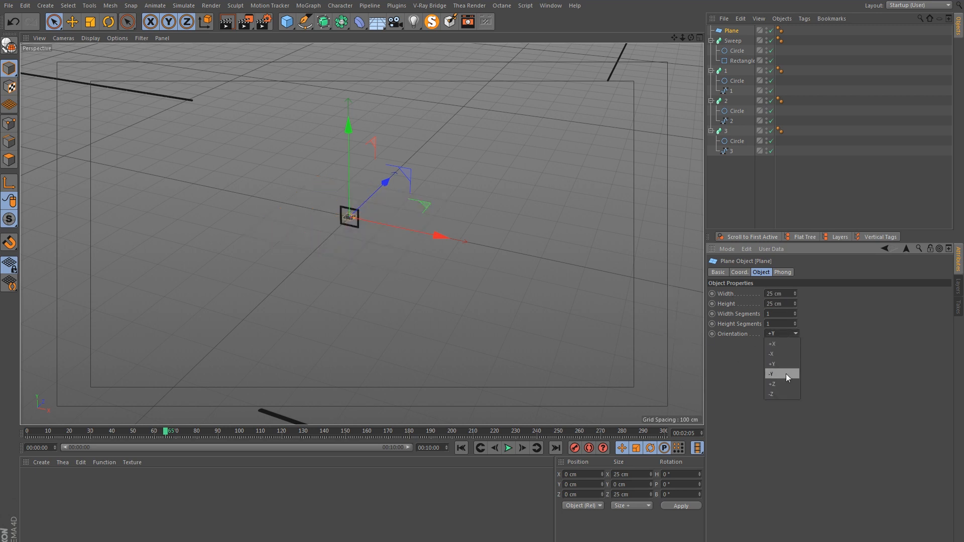
left_click(785, 384)
left_click_drag(342, 236, 343, 203, "alt")
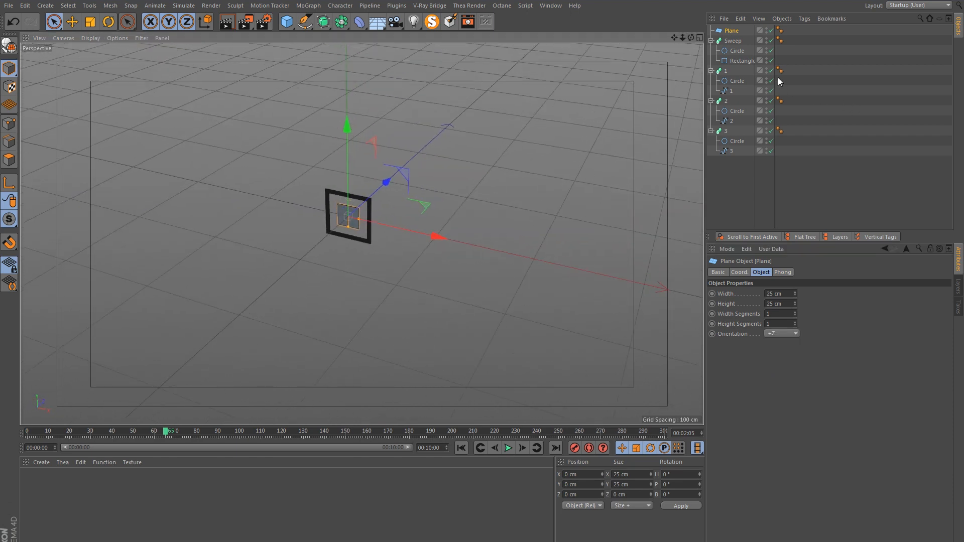
Step: Group the small Plane and the square frame Sweep under a new Null named Marker 1
left_click(711, 40)
left_click(45, 5)
mouse_move(67, 19)
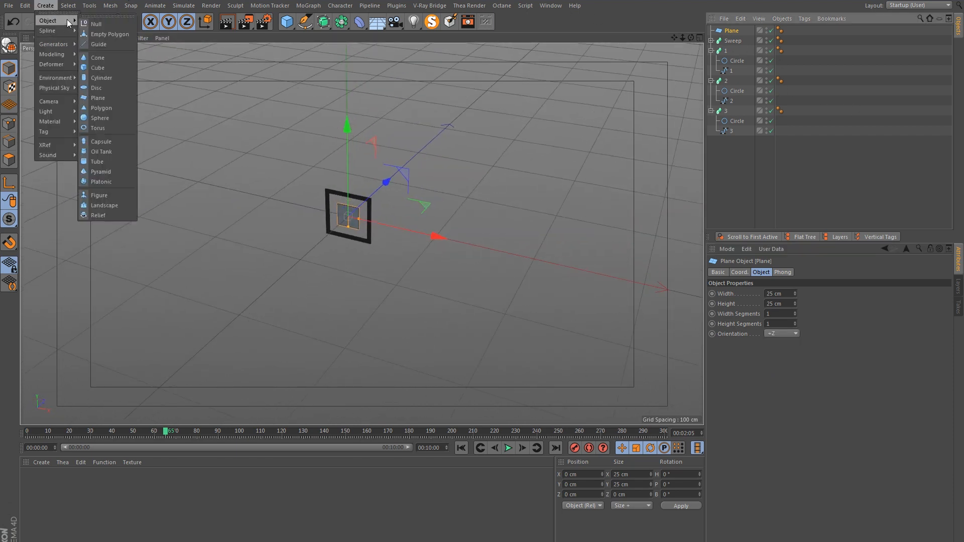
left_click(128, 26)
left_click(731, 40)
left_click(732, 50, "ctrl")
left_click_drag(732, 50, 732, 32)
double_click(732, 31)
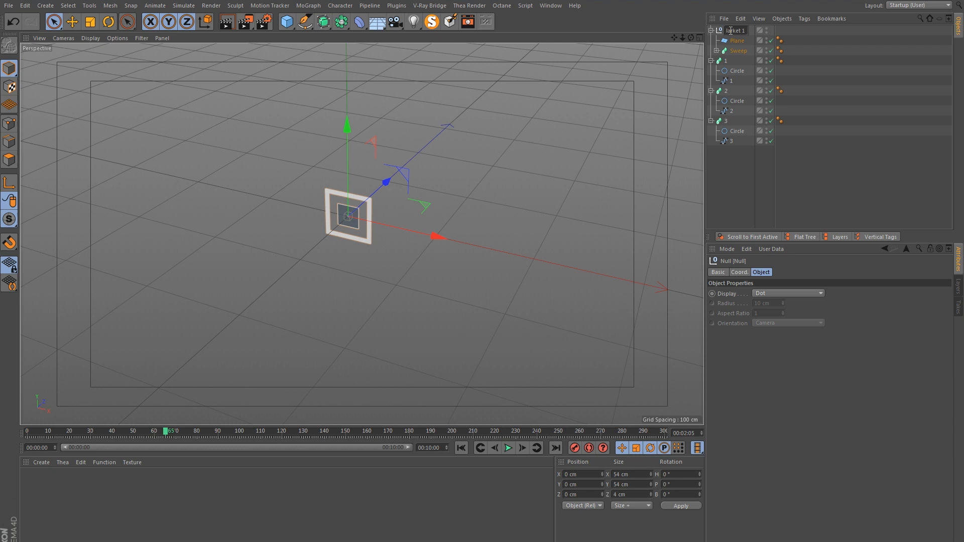
key("Return")
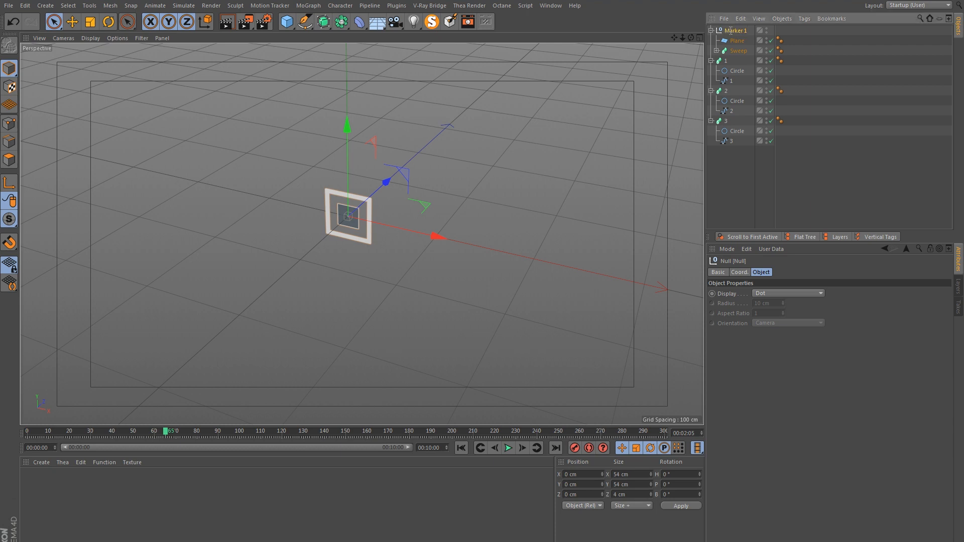
Step: Create a material with white Luminance enabled and apply it to the marker's Plane
double_click(69, 498)
double_click(31, 481)
left_click(175, 181)
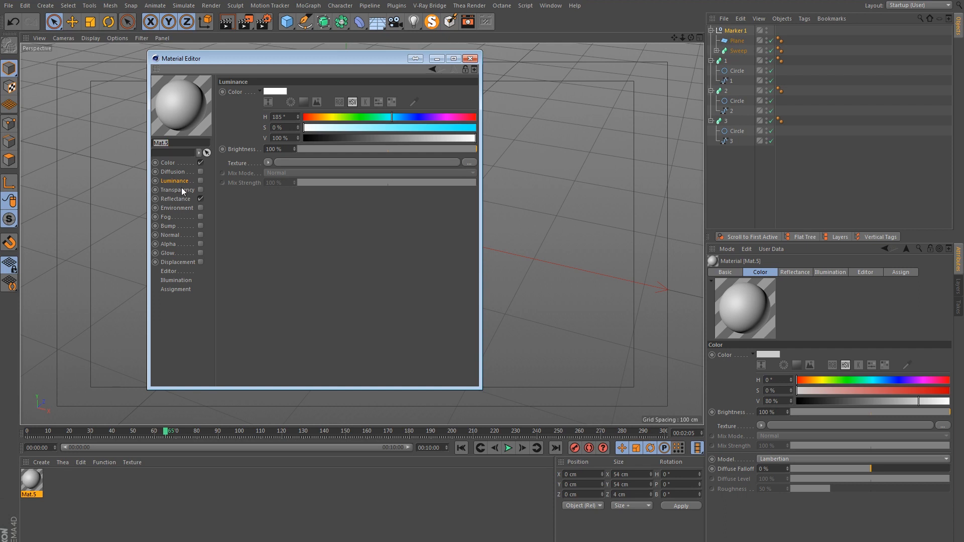
left_click(201, 181)
left_click(470, 58)
left_click(290, 323)
left_click_drag(31, 480, 348, 218)
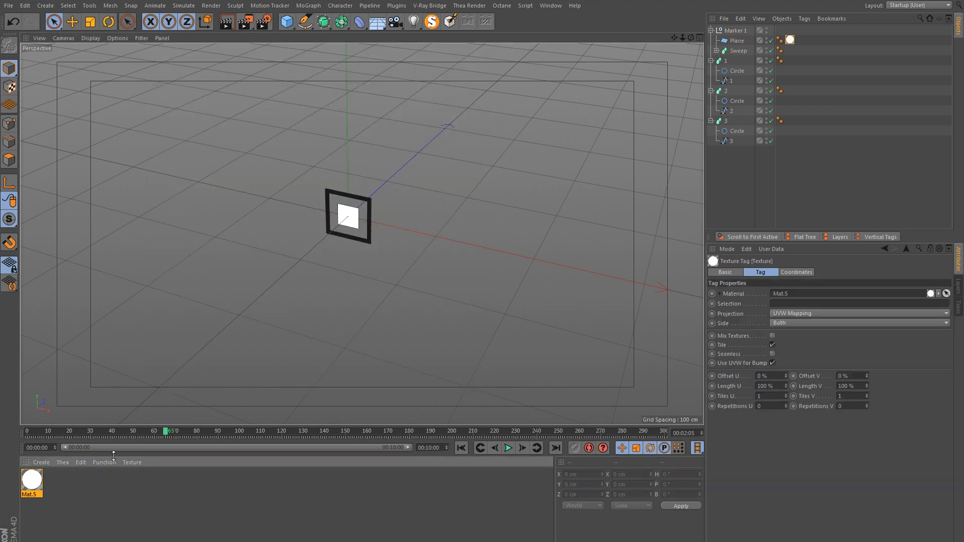
Step: Duplicate the white material, set the copy's luminance saturation to 100% for cyan, apply it to the frame Sweep and test-render the view
left_click_drag(31, 482, 56, 481, "ctrl")
double_click(56, 481)
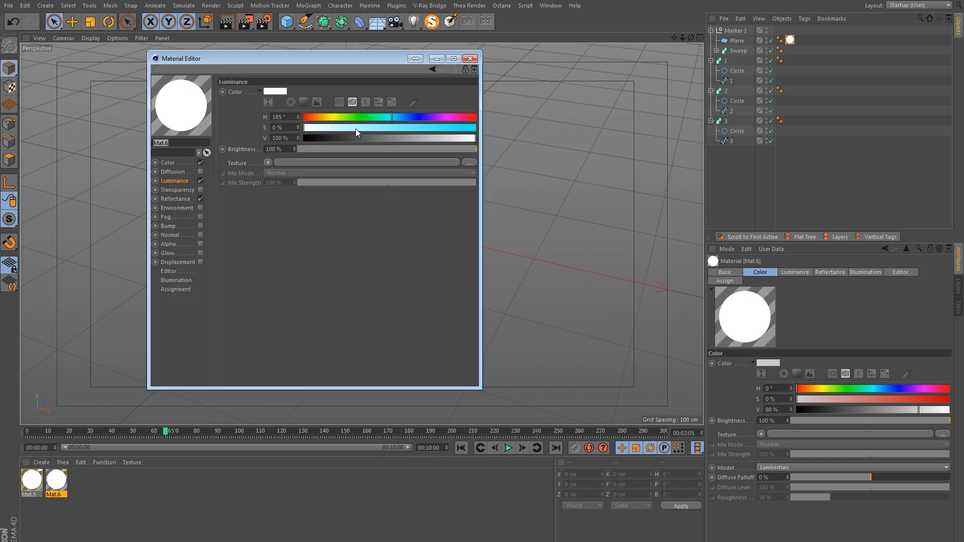
left_click_drag(357, 129, 523, 96)
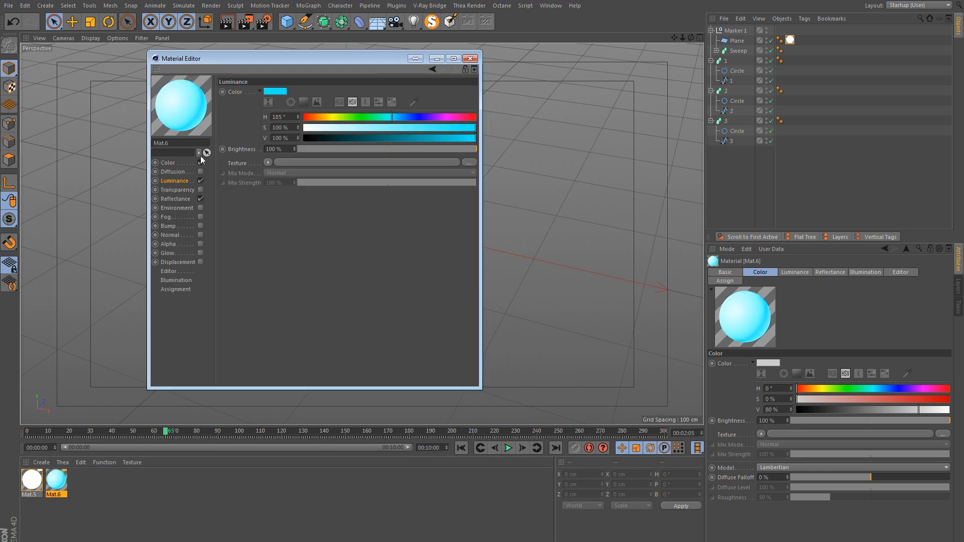
left_click(471, 58)
left_click_drag(58, 487, 721, 52)
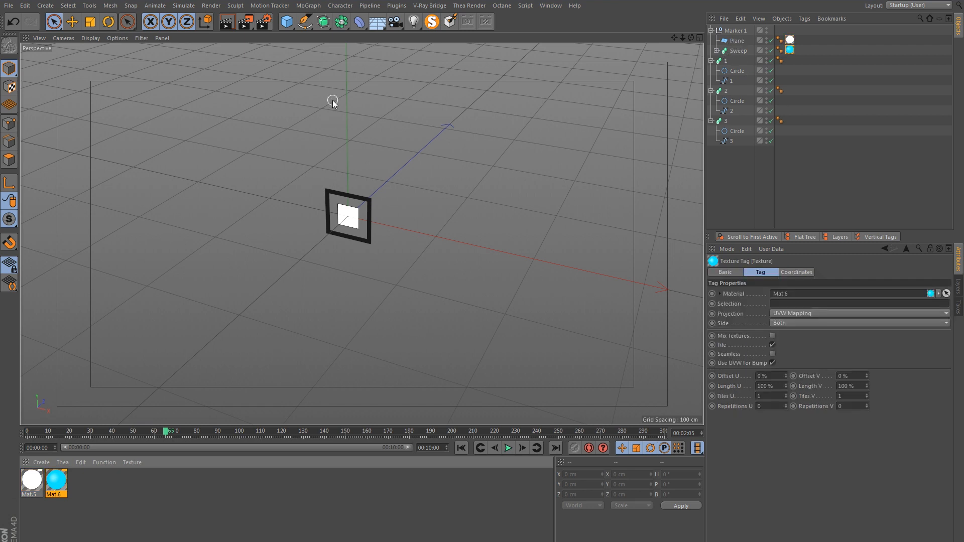
left_click(226, 21)
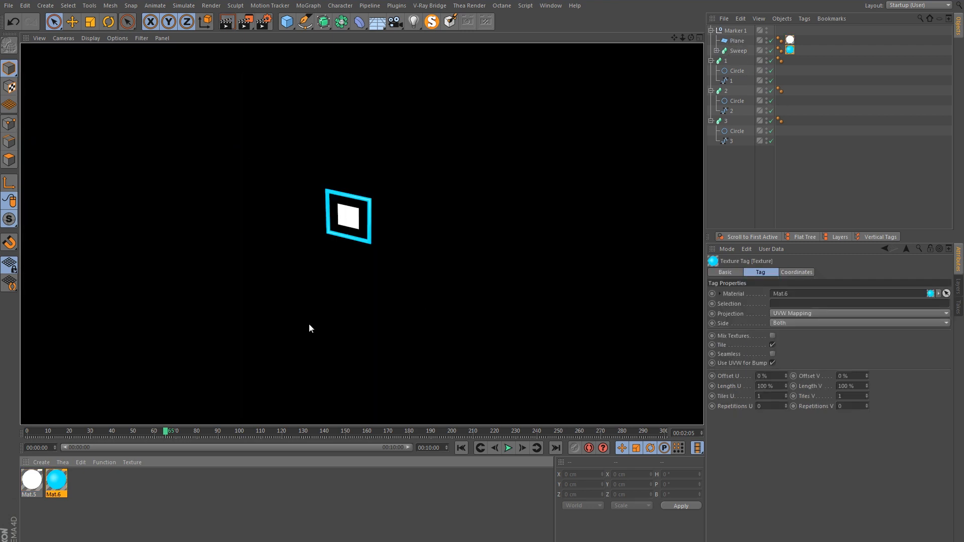
Step: Apply the cyan material to path sweeps 1, 2 and 3 and collapse their hierarchies
left_click(77, 508)
left_click_drag(64, 485, 790, 61)
scroll(198, 254, "down", 5)
right_click_drag(173, 258, 210, 259, "alt")
left_click(733, 61)
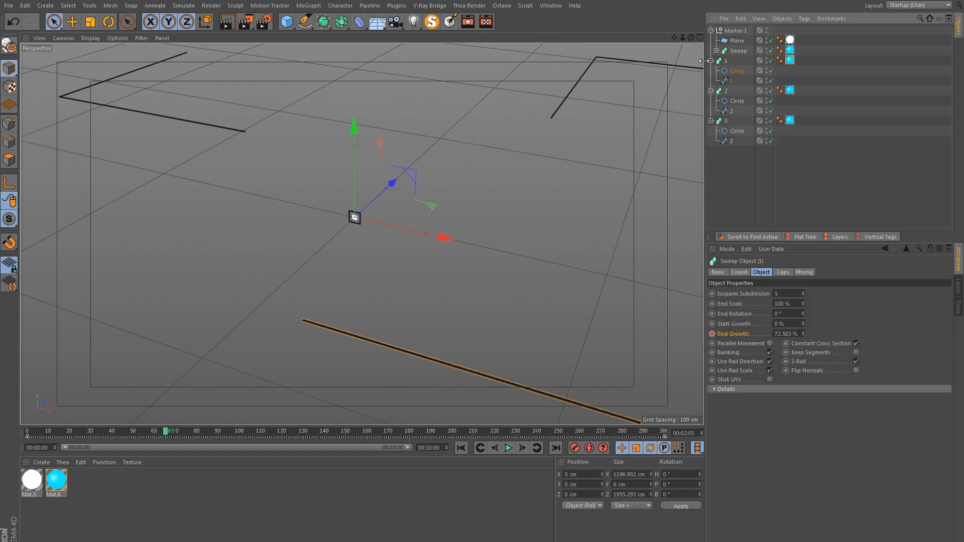
left_click(711, 61)
left_click(711, 70)
left_click(711, 81)
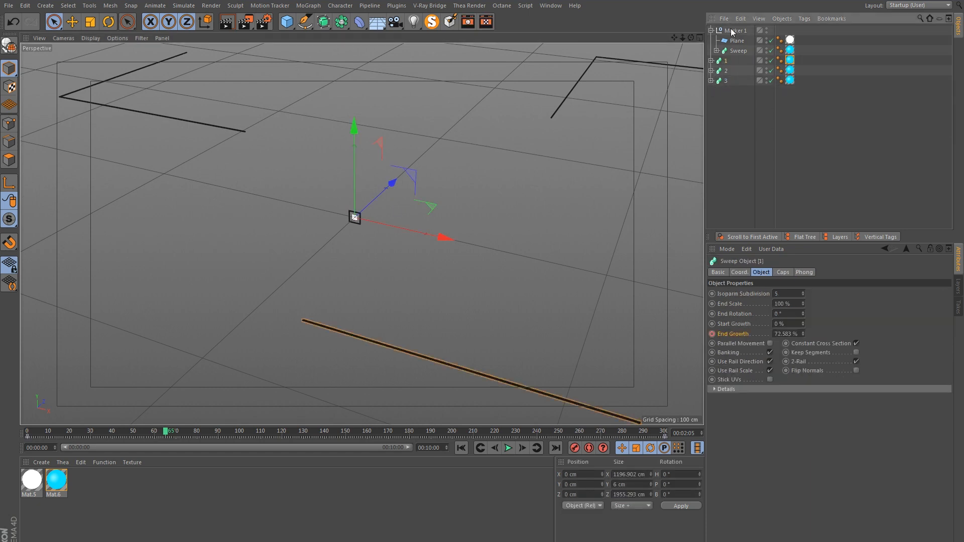
left_click(715, 92)
Step: Add an Align to Spline tag to Marker 1 with spline 1 as its Spline Path
left_click(737, 31)
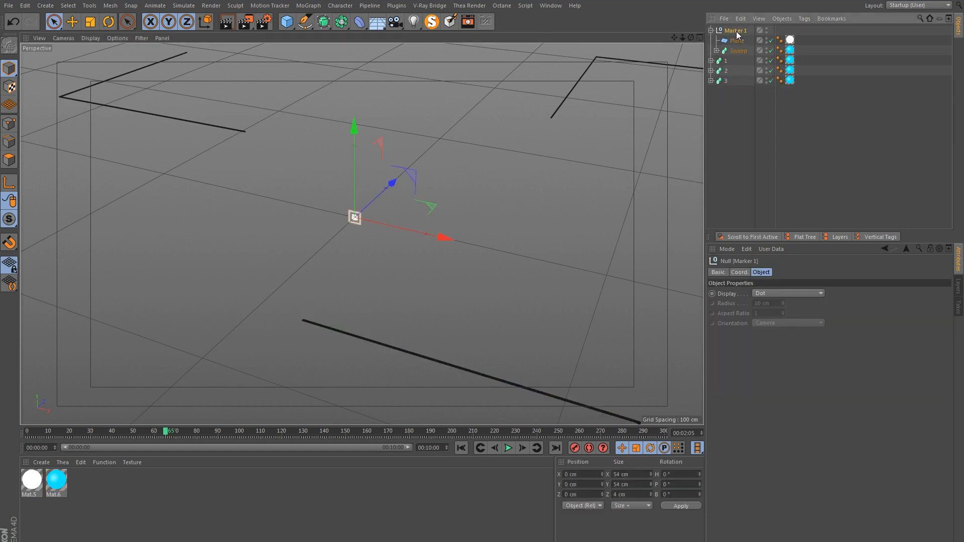
right_click(736, 31)
mouse_move(776, 34)
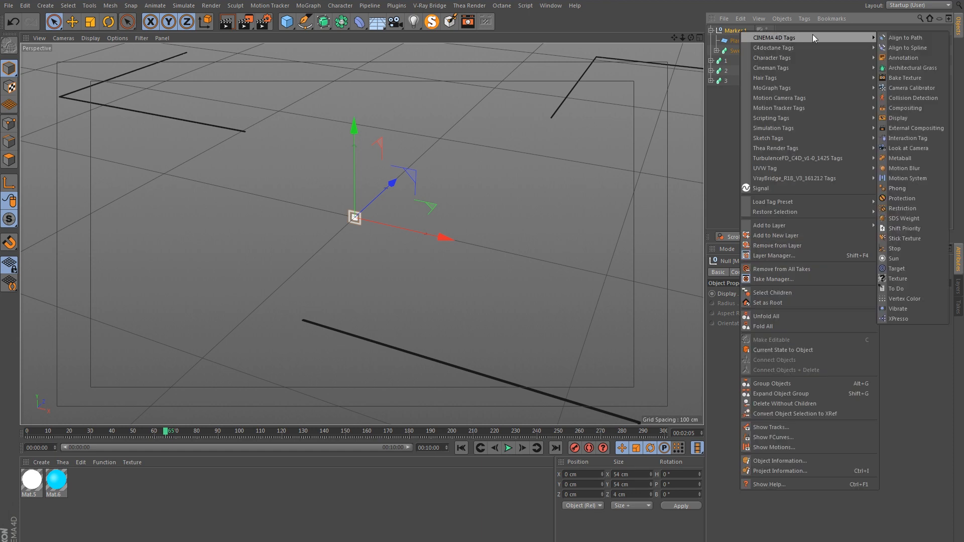
left_click(914, 48)
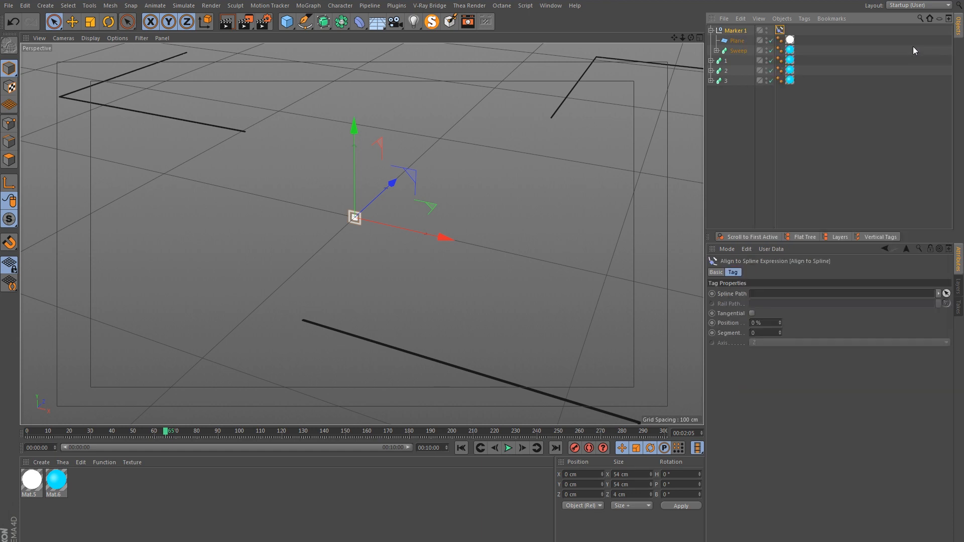
left_click(711, 61)
left_click_drag(725, 82, 751, 296)
middle_click_drag(411, 310, 331, 254, "alt")
scroll(330, 254, "down", 5)
scroll(399, 306, "up", 4)
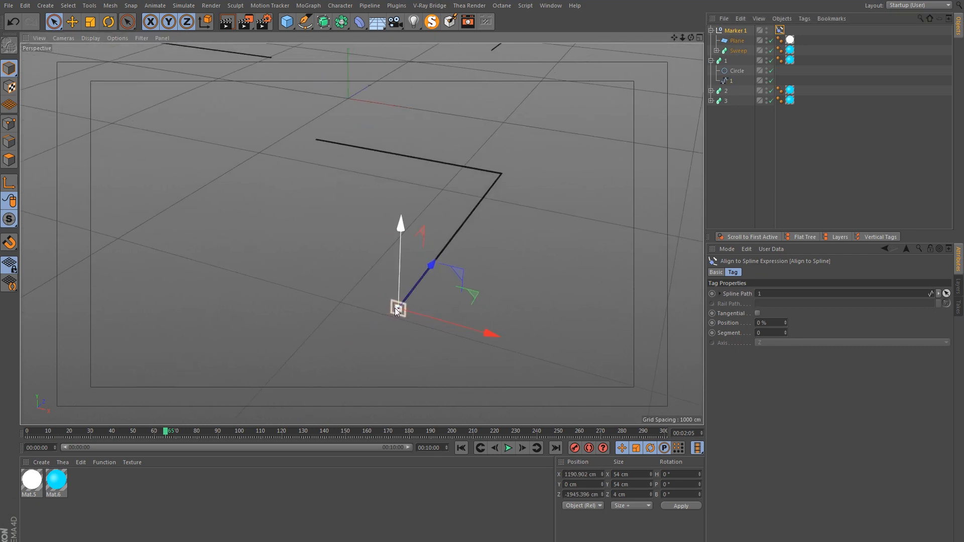
middle_click_drag(452, 155, 453, 183, "alt")
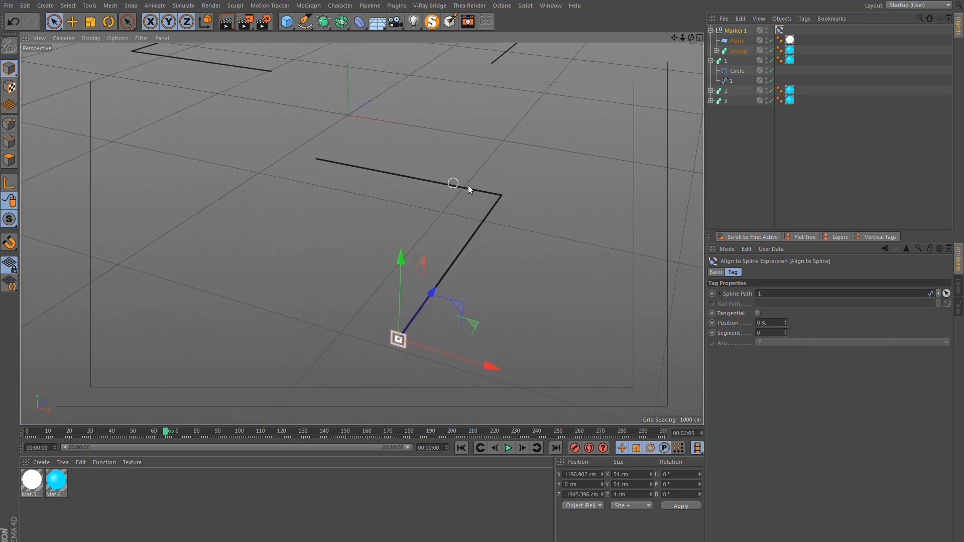
Step: Keyframe Marker 1's Align to Spline Position at 65% on frame 0 and 100% on frame 300
left_click(461, 448)
left_click(771, 323)
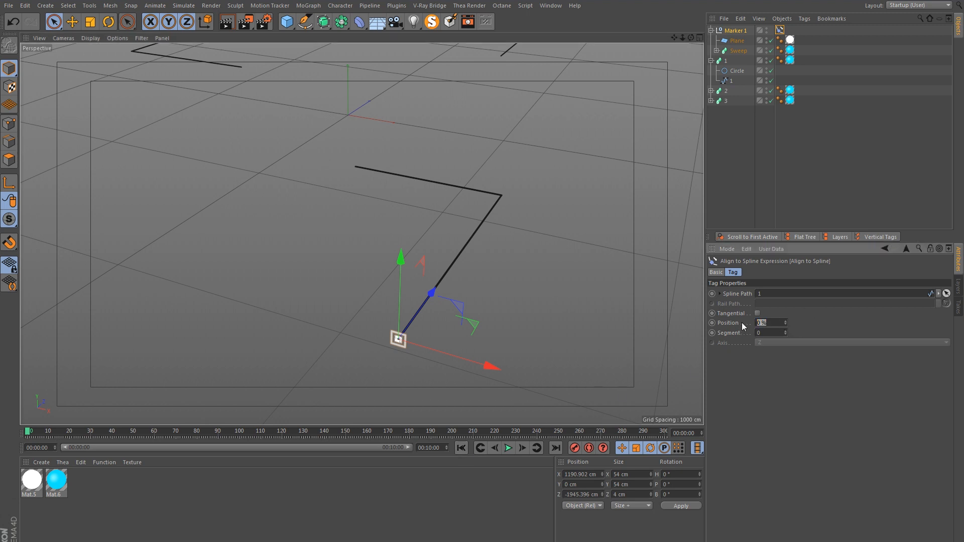
key("Return")
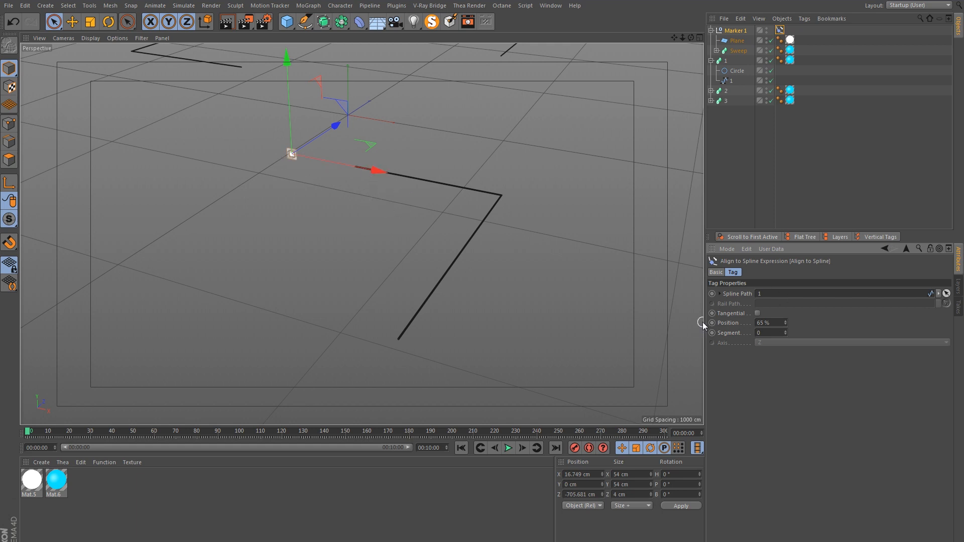
left_click_drag(645, 434, 683, 431)
double_click(777, 322)
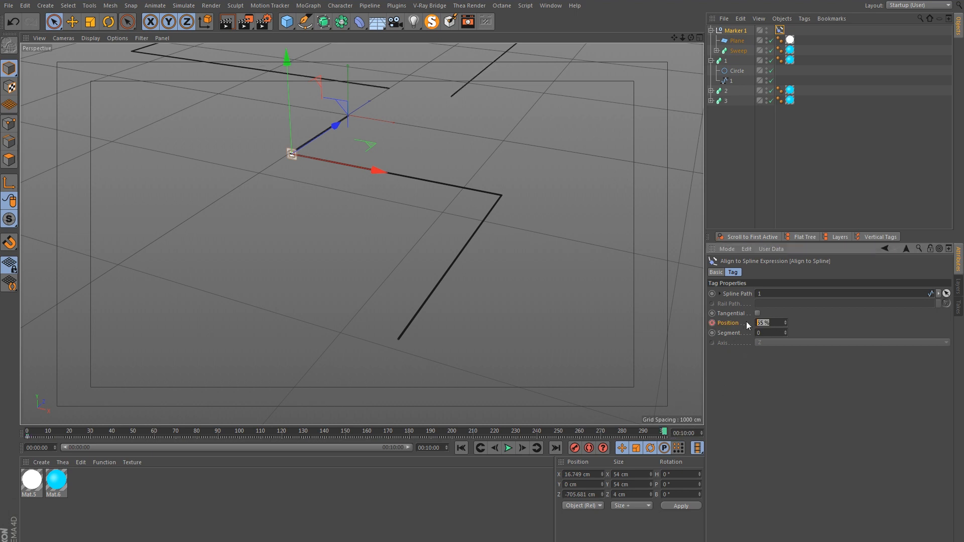
key("Return")
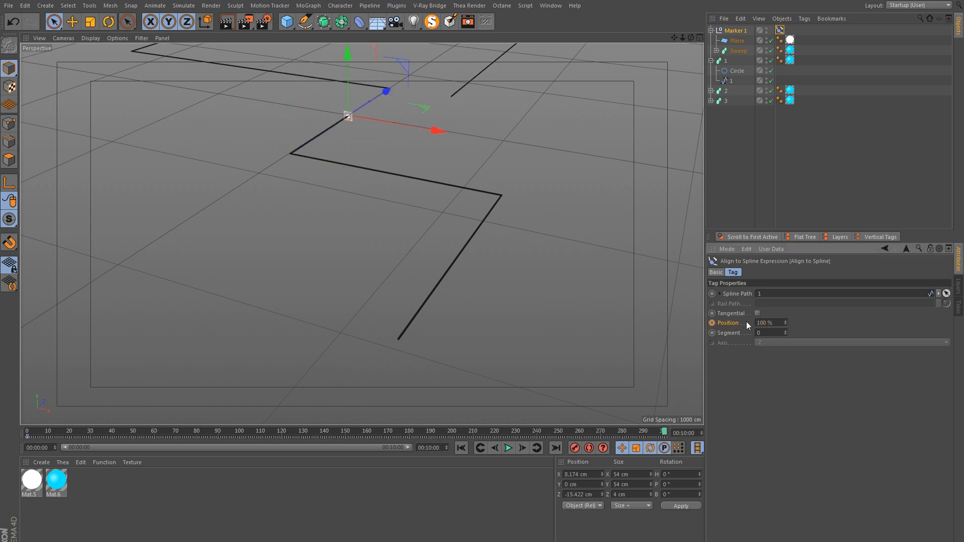
left_click(712, 323, "ctrl")
Step: Duplicate Marker 1 with its tag and name the copy Marker 2
left_click(821, 158)
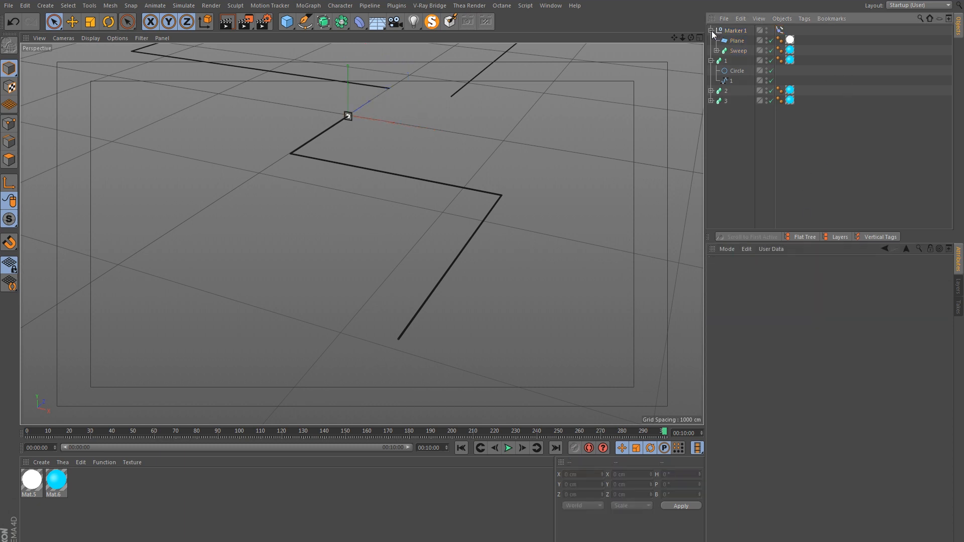
left_click(711, 30)
middle_click_drag(391, 105, 387, 178, "alt")
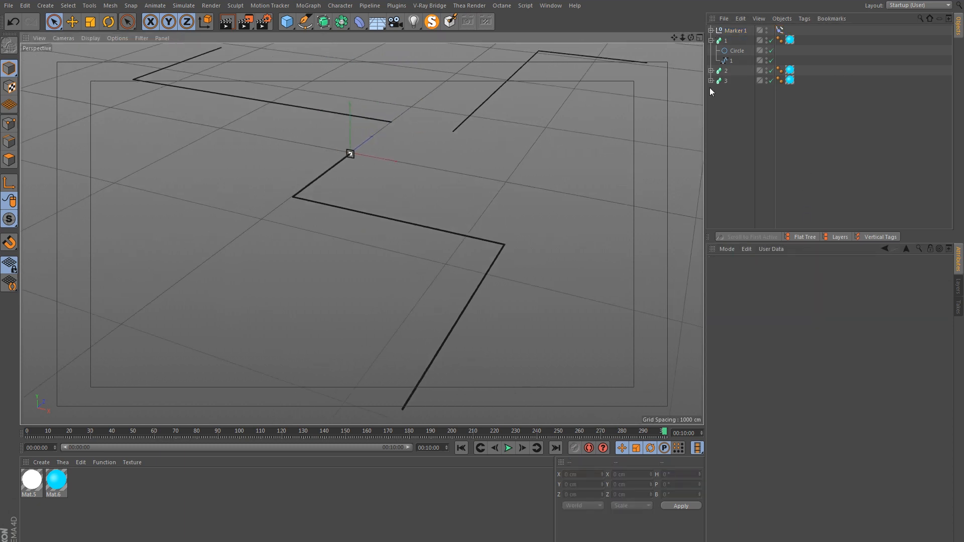
left_click(734, 31)
left_click_drag(734, 33, 742, 37, "ctrl")
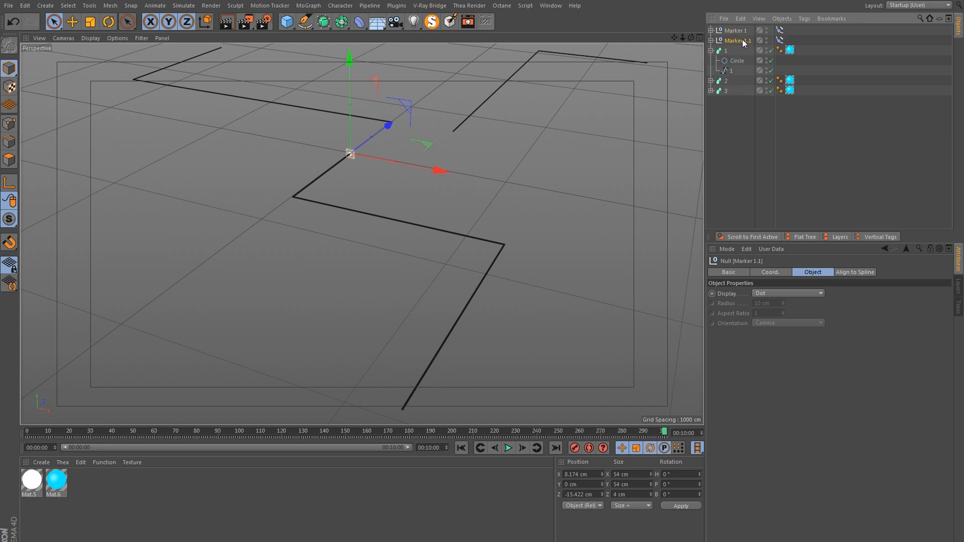
double_click(743, 40)
left_click(749, 40)
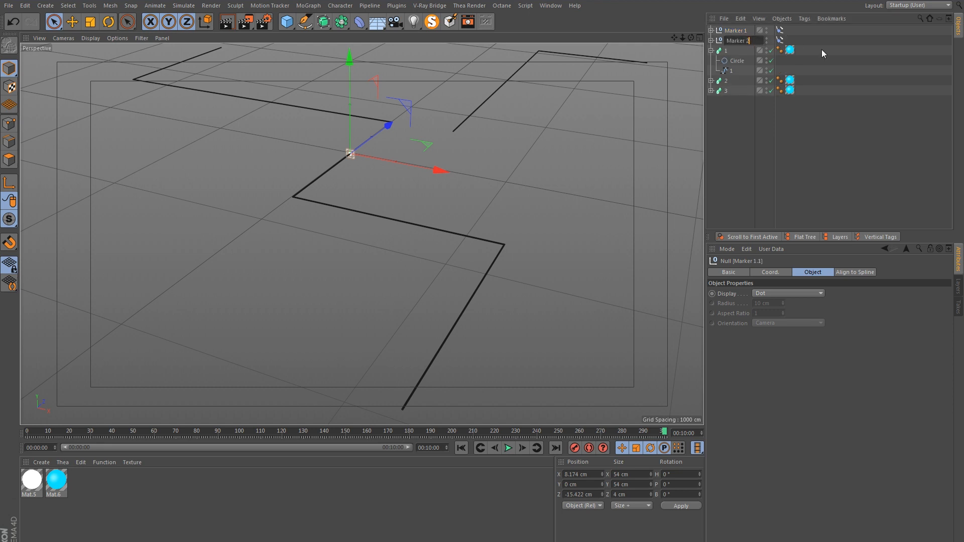
key("Return")
Step: Set the Spline Path of Marker 2's Align to Spline tag to spline 2
left_click(711, 41)
left_click(780, 40)
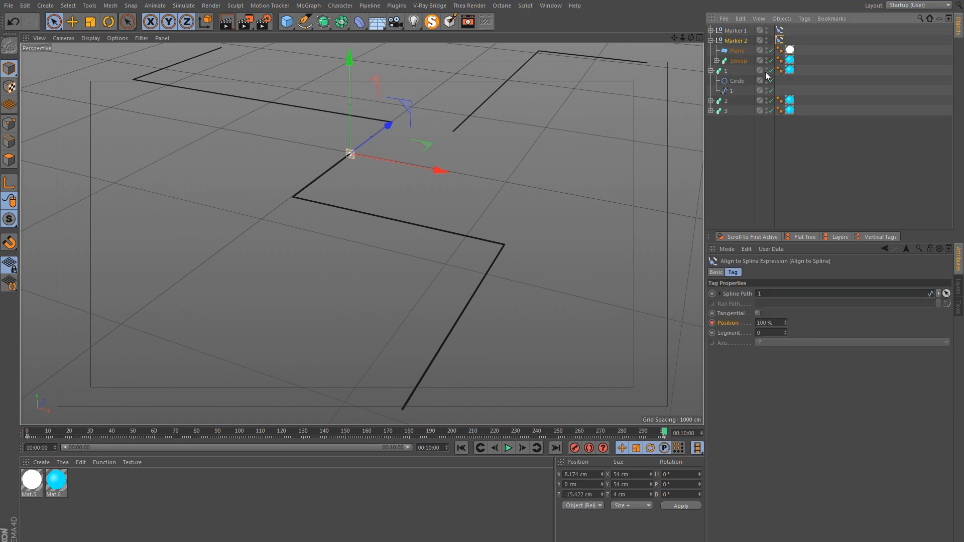
left_click(711, 101)
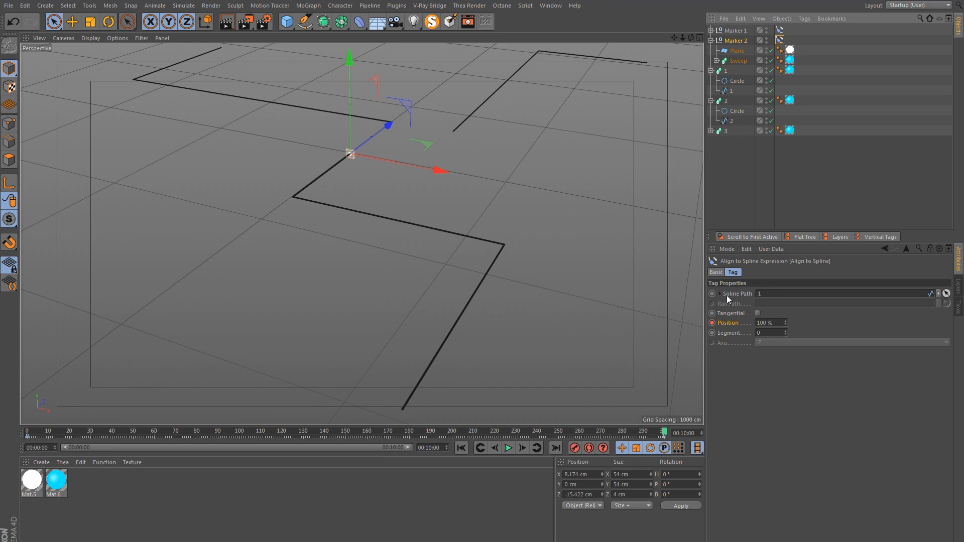
left_click_drag(727, 120, 766, 295)
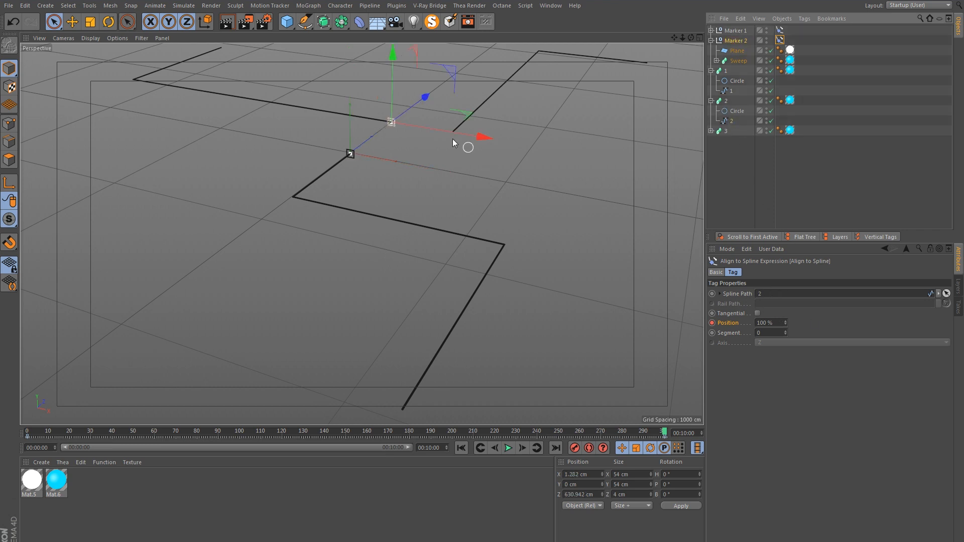
left_click(711, 40)
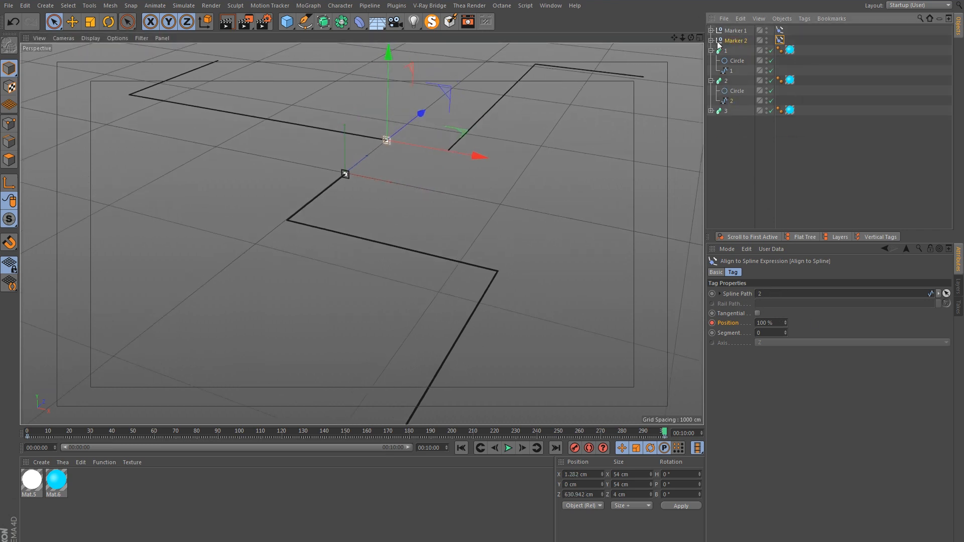
Step: Duplicate Marker 2 with its tag and name the copy Marker 3
left_click_drag(734, 48, 746, 50, "ctrl")
double_click(746, 51)
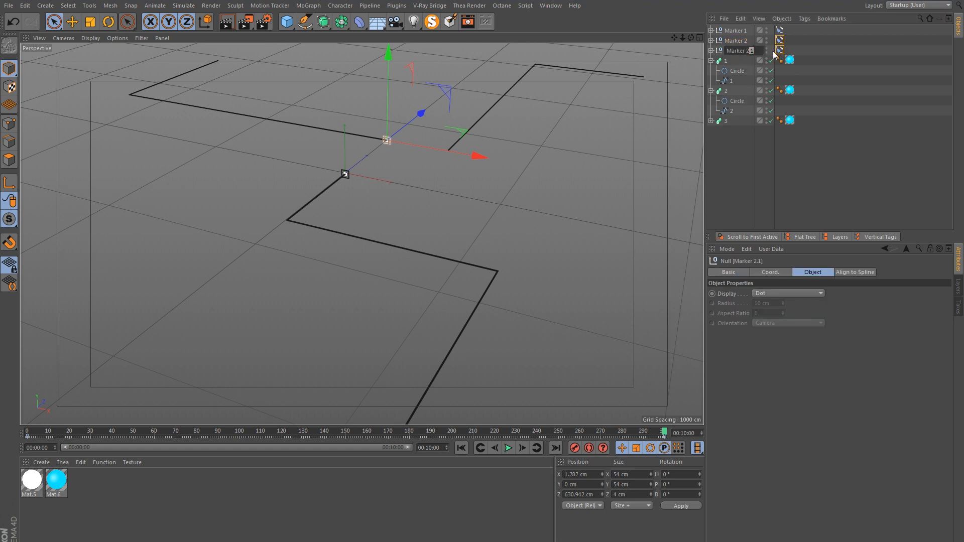
type("3")
key("Return")
Step: Set the Spline Path of Marker 3's Align to Spline tag to spline 3 and scrub the timeline to check the markers' motion
left_click(712, 51)
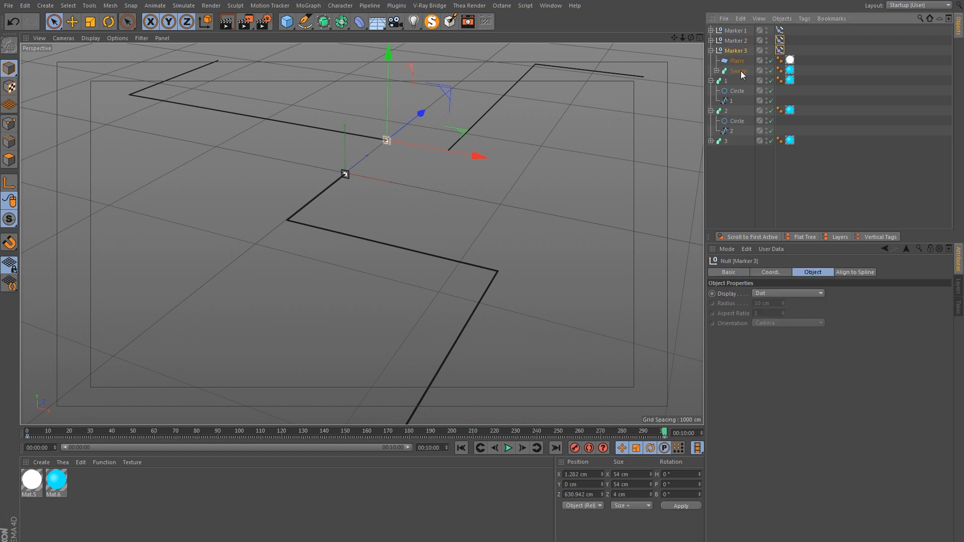
left_click(780, 50)
left_click(711, 141)
left_click(725, 160)
left_click_drag(765, 284, 767, 294)
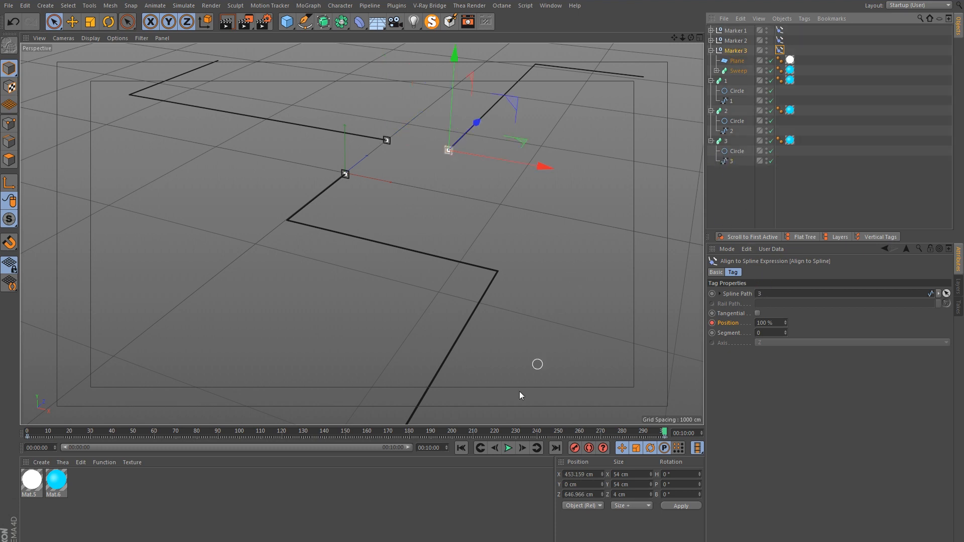
mouse_move(122, 432)
left_mouse_down()
mouse_move(74, 432)
mouse_move(383, 397)
mouse_move(358, 394)
mouse_move(321, 316)
left_mouse_up()
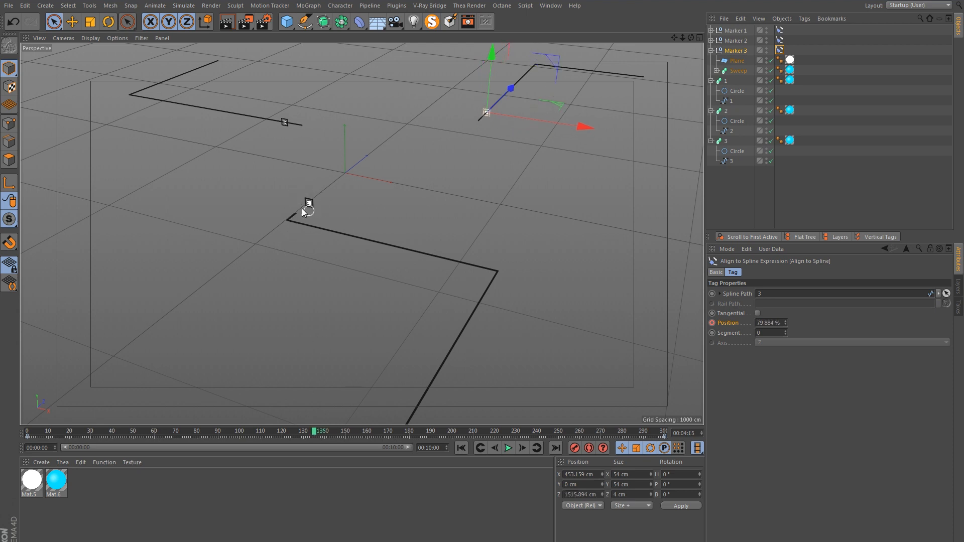
Step: Set the Intermediate Points of path splines 1, 2 and 3 to Uniform
left_click(828, 132)
left_click(732, 101)
left_click(732, 132, "shift")
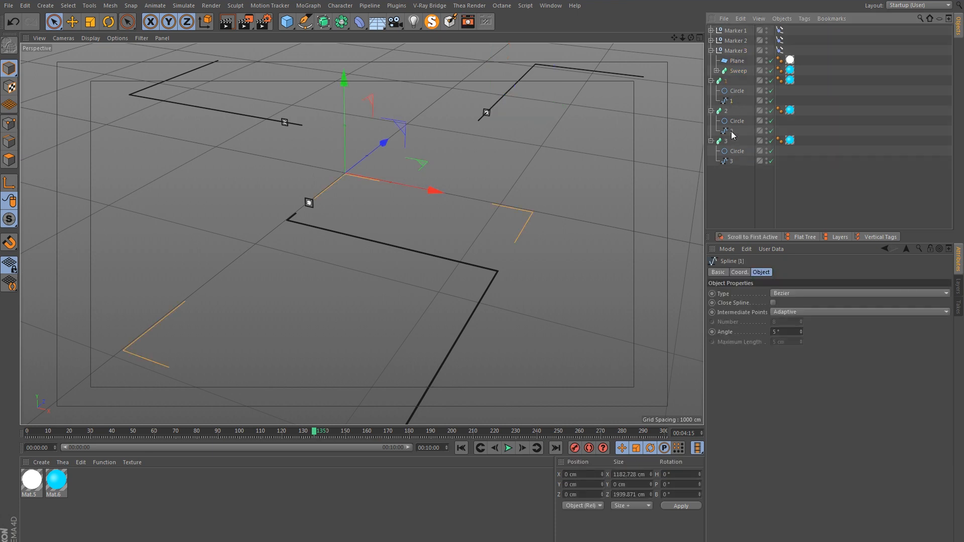
left_click(729, 161, "shift")
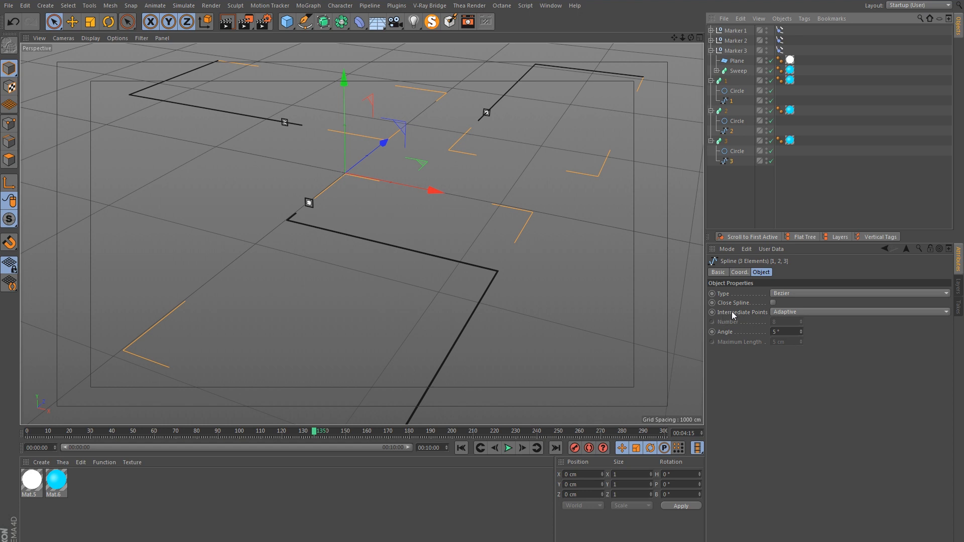
left_click(771, 313)
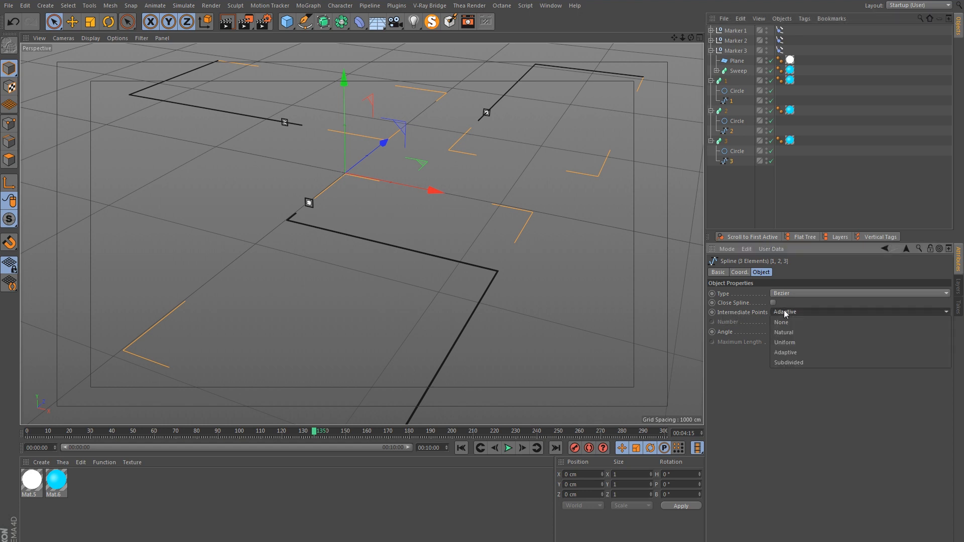
left_click(794, 342)
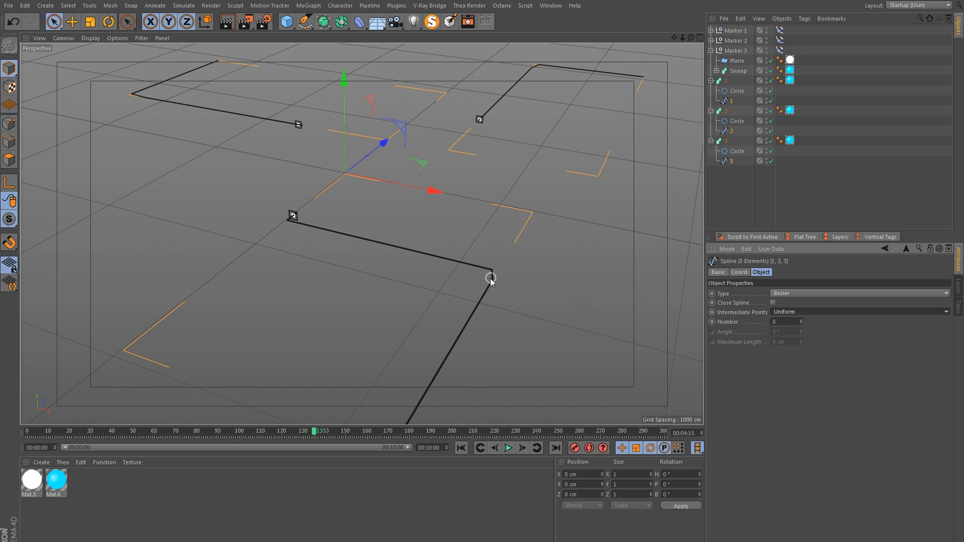
Step: Set the Number of intermediate points of the three path splines to 50
scroll(495, 284, "up", 3)
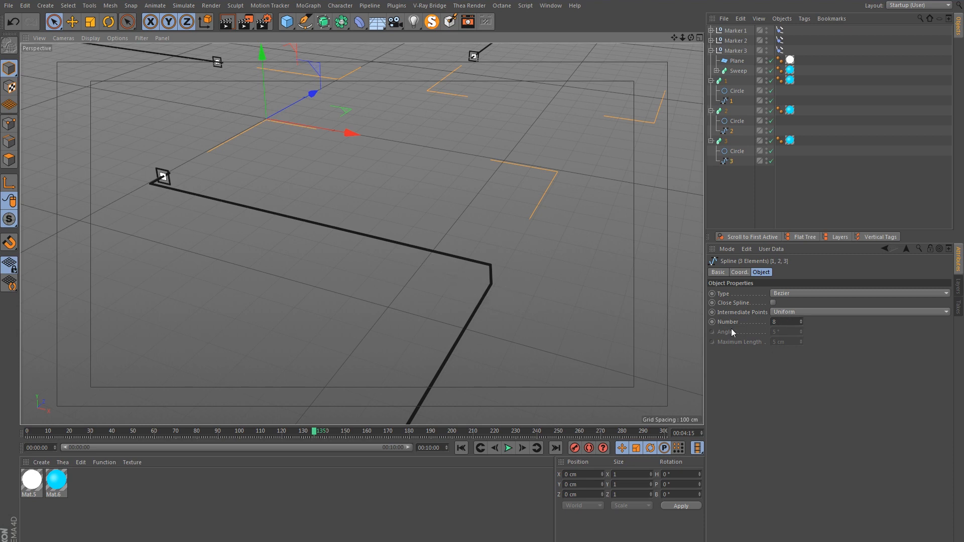
left_click(777, 322)
type("50")
key("Return")
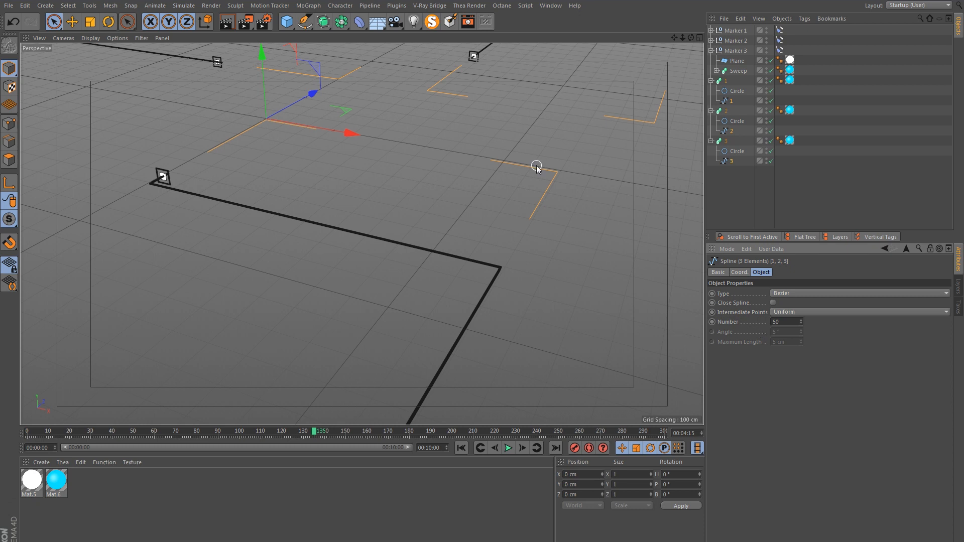
right_click_drag(480, 172, 454, 183, "alt")
middle_click_drag(454, 184, 458, 222, "alt")
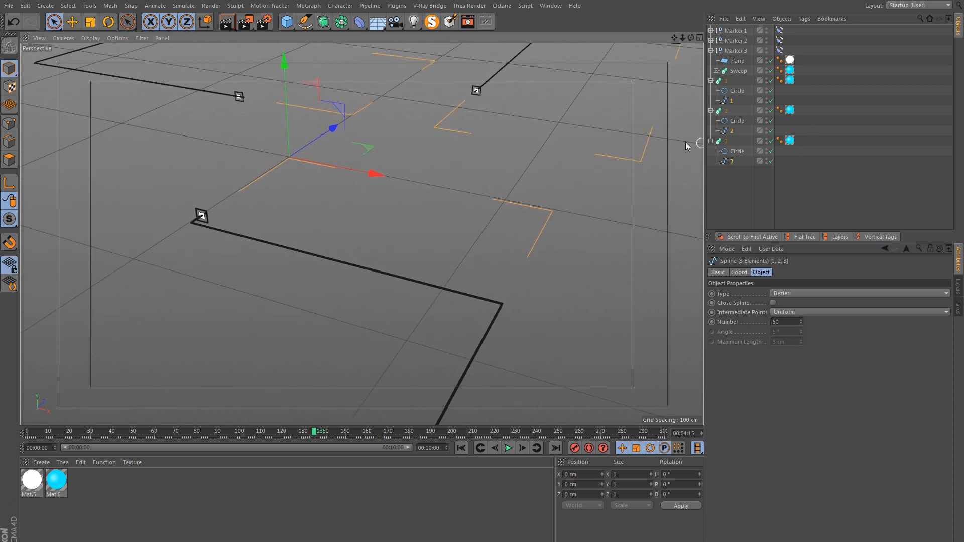
Step: Chamfer all points of the three path splines with a radius of 50 cm
left_click(9, 124)
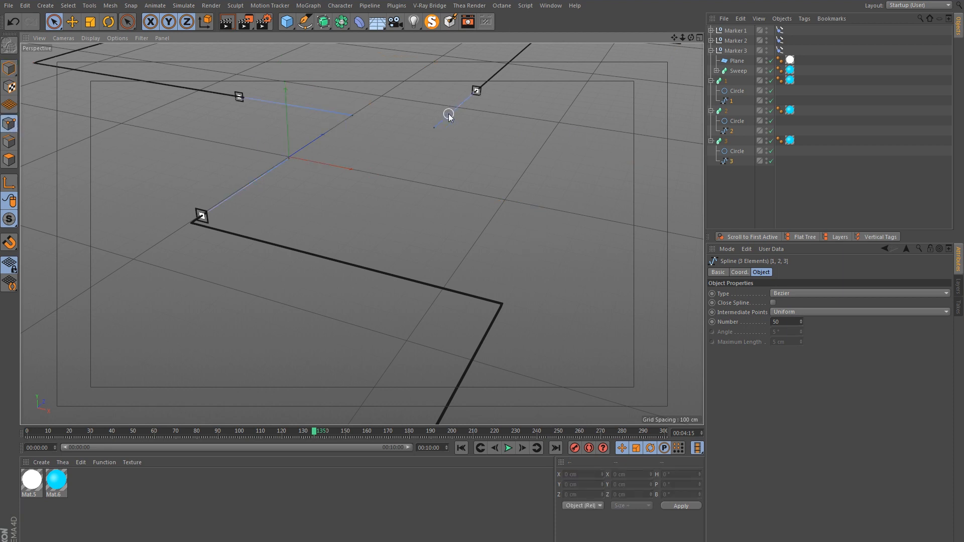
key("ctrl+a")
right_click(447, 242)
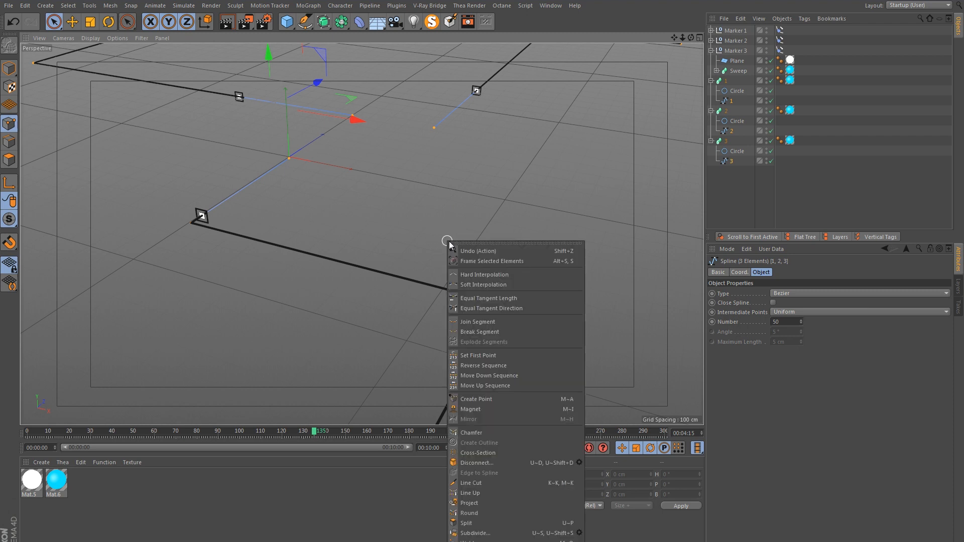
left_click(472, 432)
middle_click_drag(413, 310, 402, 306, "alt")
left_click_drag(420, 334, 458, 335)
left_click(752, 303)
type("50")
key("Return")
left_click(728, 168)
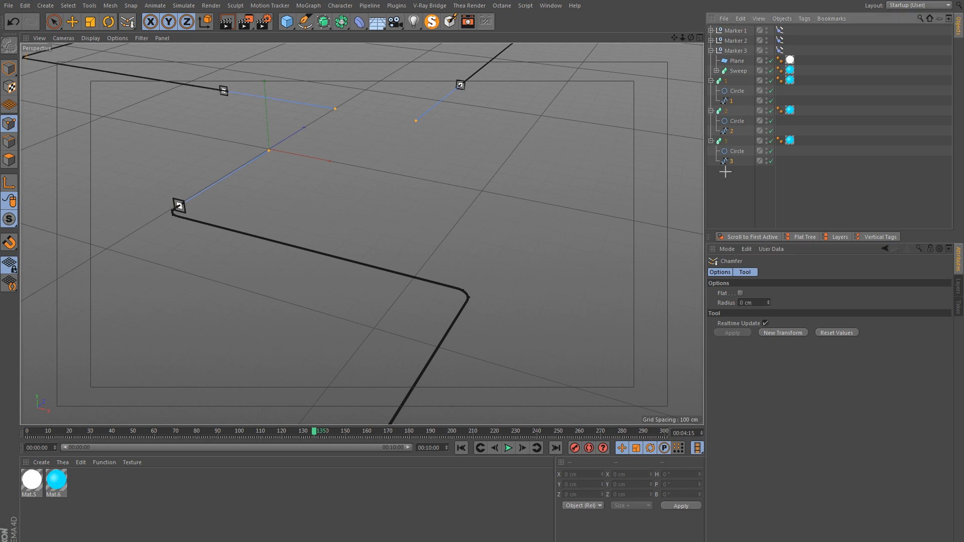
Step: Give all keyframes of the markers' Position and the paths' End Growth tracks the same interpolation and play the animation
left_click(541, 9)
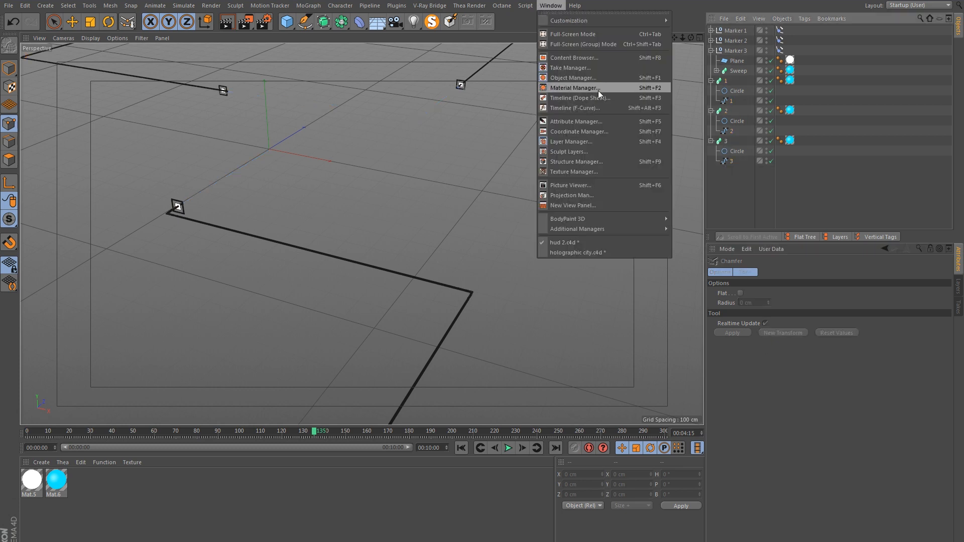
left_click(578, 99)
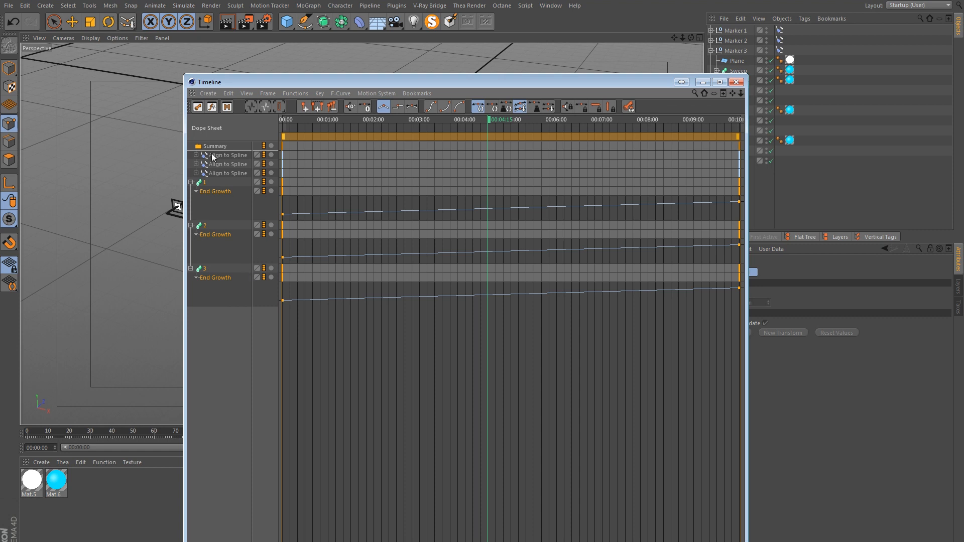
left_click(196, 172)
left_click(196, 163)
left_click(196, 155)
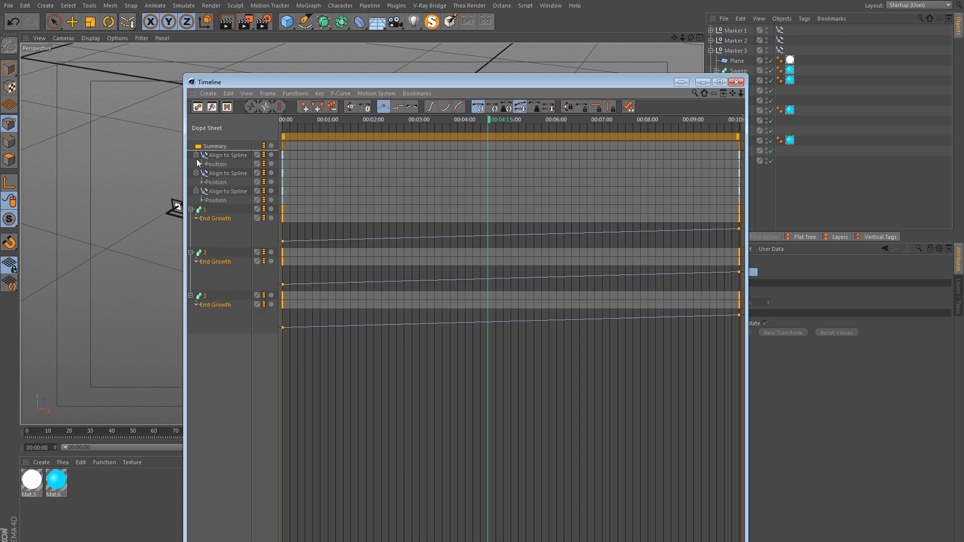
key("ctrl+a")
left_click(387, 107)
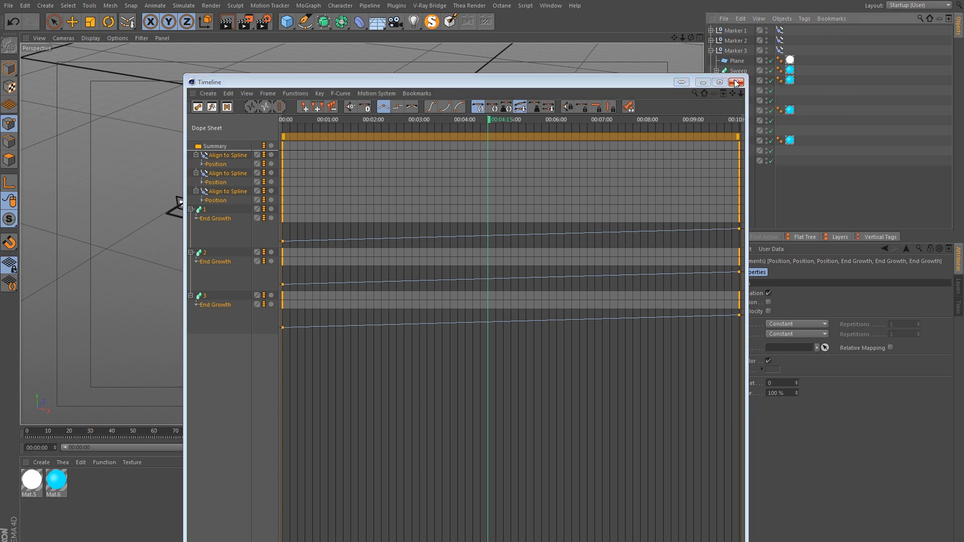
left_click(736, 83)
left_click_drag(370, 188, 341, 262, "alt")
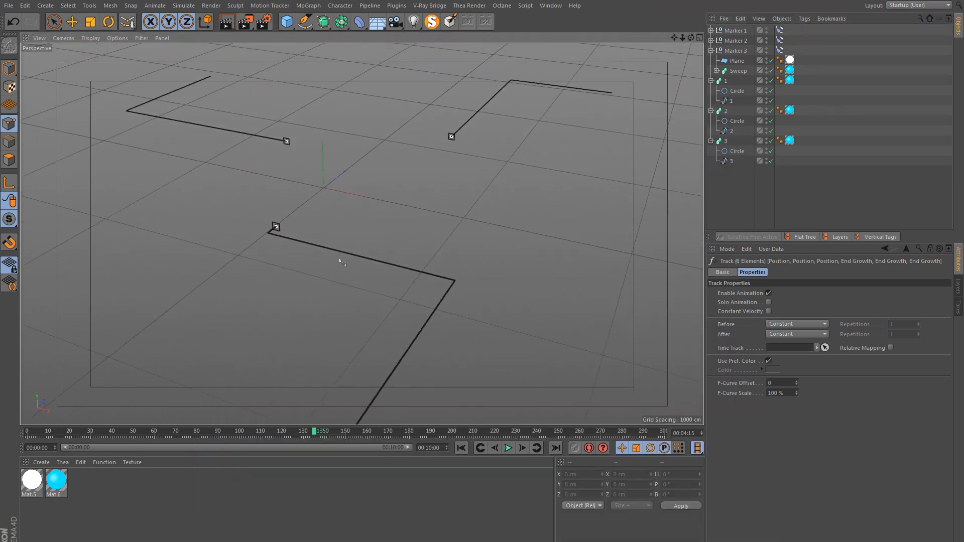
left_click(509, 448)
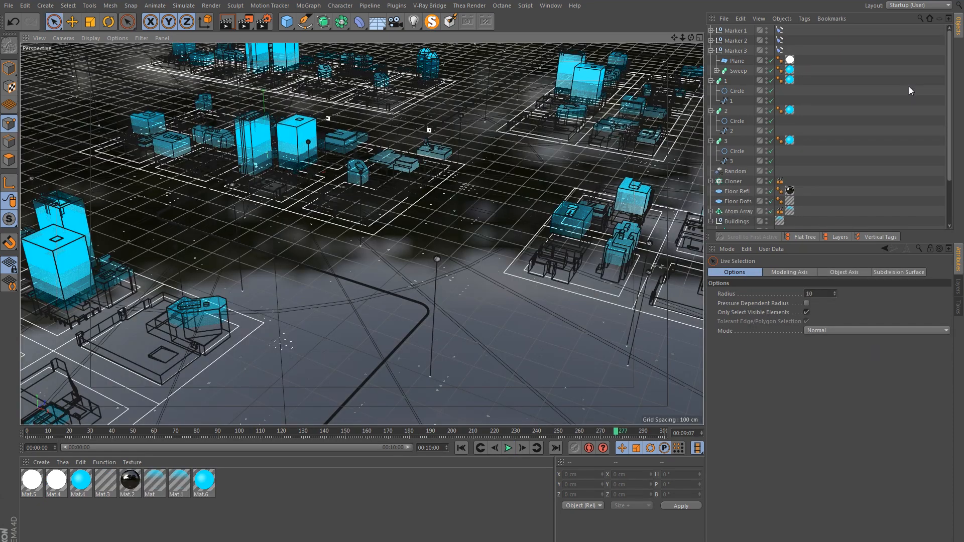
Step: Collapse the marker and path hierarchies and group Markers 1 to 3 and Sweeps 1 to 3 under one null
middle_click_drag(348, 217, 419, 279, "alt")
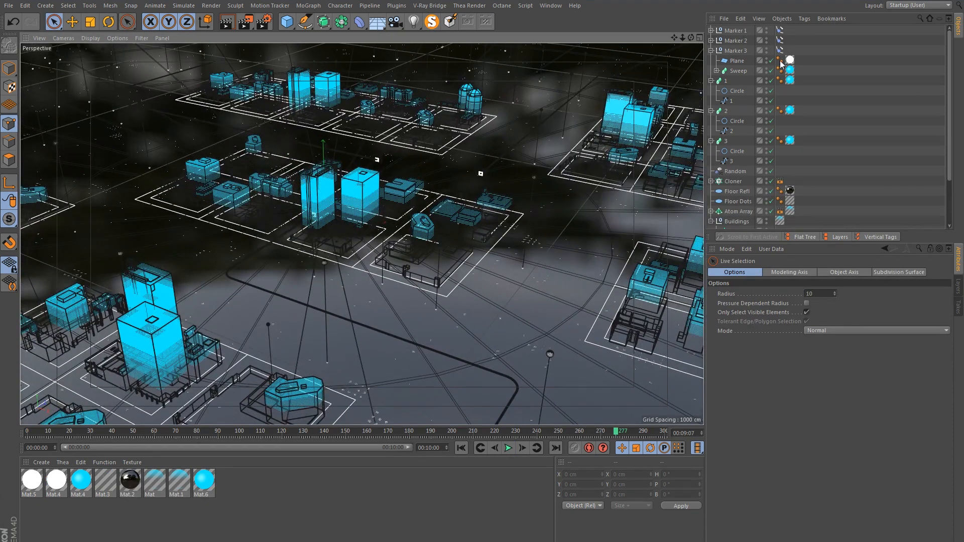
left_click(712, 50)
left_click(711, 60)
left_click(711, 70)
left_click(711, 81)
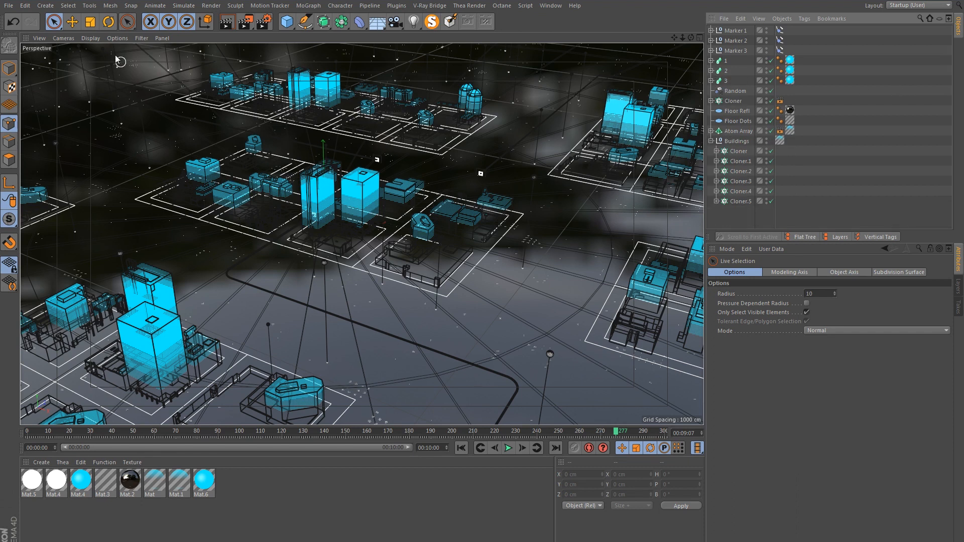
left_click(47, 6)
left_click(95, 24)
left_click(734, 40)
left_click(726, 91, "shift")
left_click_drag(748, 54, 733, 31)
double_click(731, 30)
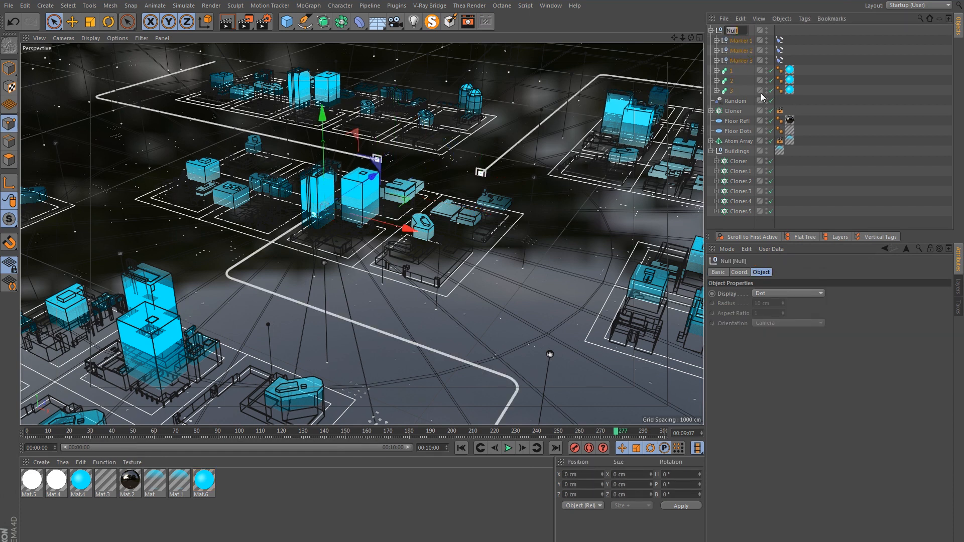
Step: Set the Y position of the null holding the markers and paths to 50 cm
left_click(743, 271)
left_click(743, 274)
left_click(751, 304)
type("50")
key("Return")
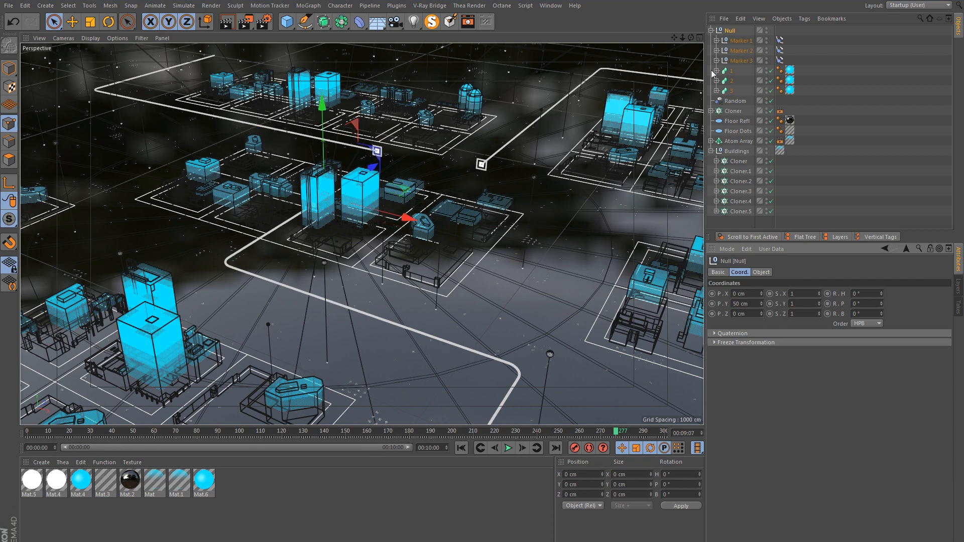
Step: Give the null a Compositing tag and compare a preview render with the finished composition in After Effects
left_click_drag(442, 161, 385, 179, "alt")
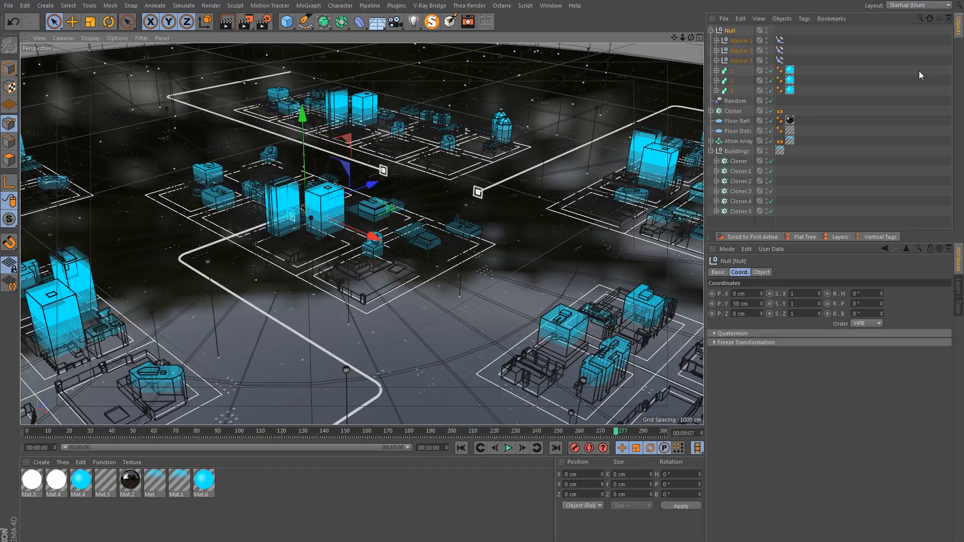
key("ctrl+z")
left_click(229, 22)
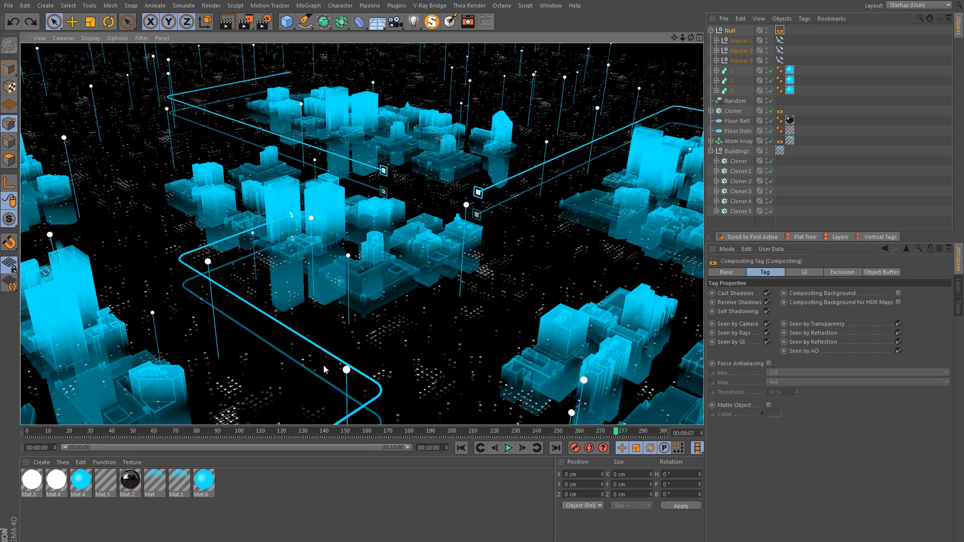
left_click(767, 541)
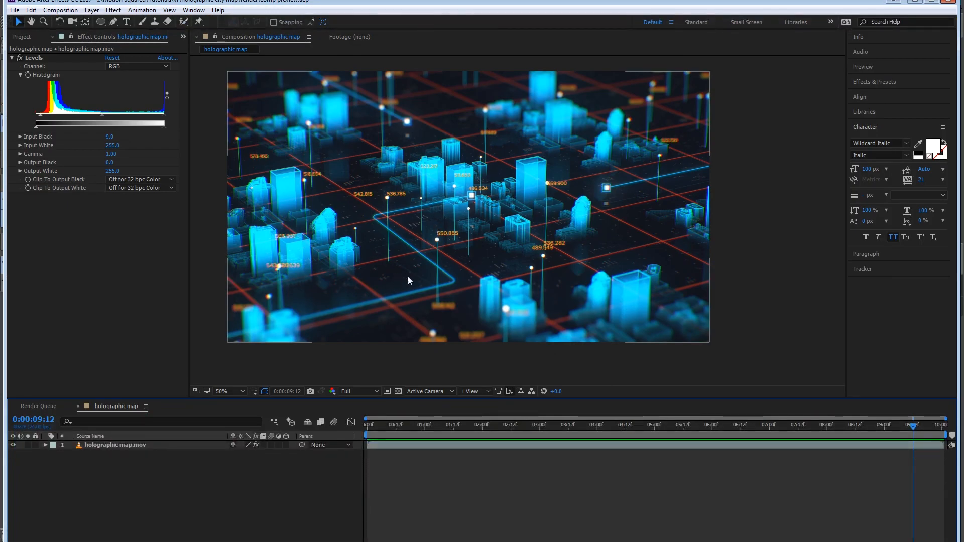
left_click(703, 541)
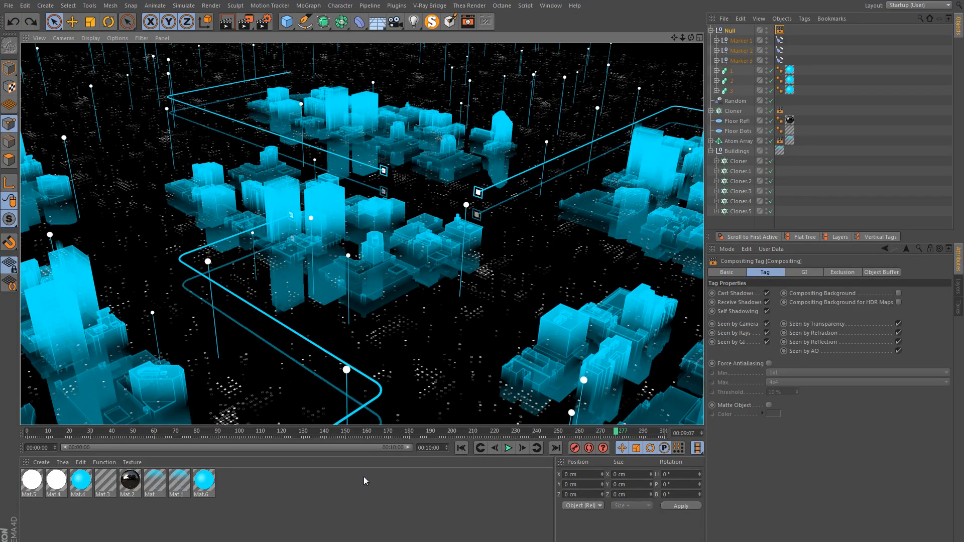
Step: Set the Radius of the Circle profiles in Sweeps 1, 2 and 3 to 2 cm and render the view
left_click(717, 90)
left_click(717, 81)
left_click(748, 136)
left_click(717, 70)
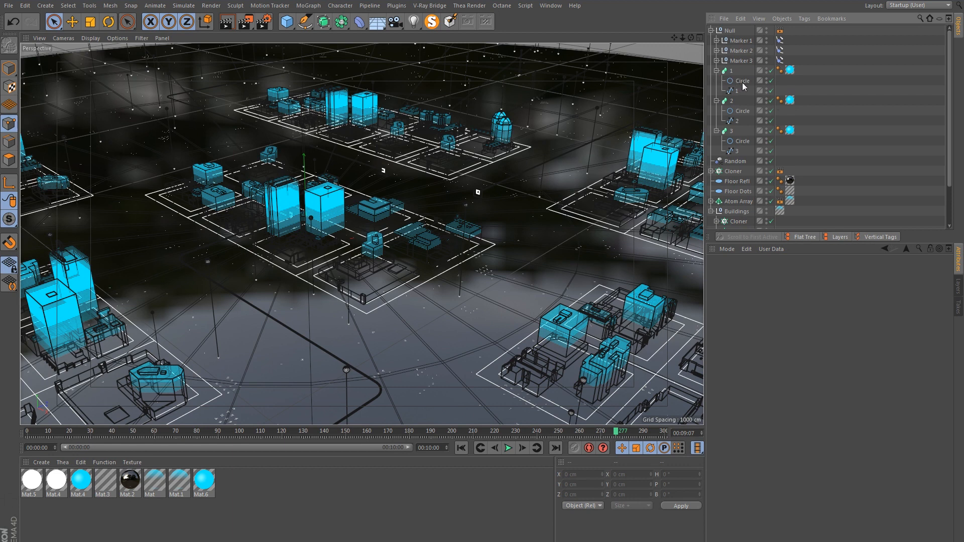
left_click(743, 81)
left_click(743, 111, "ctrl")
left_click(743, 141, "ctrl")
left_click(762, 273)
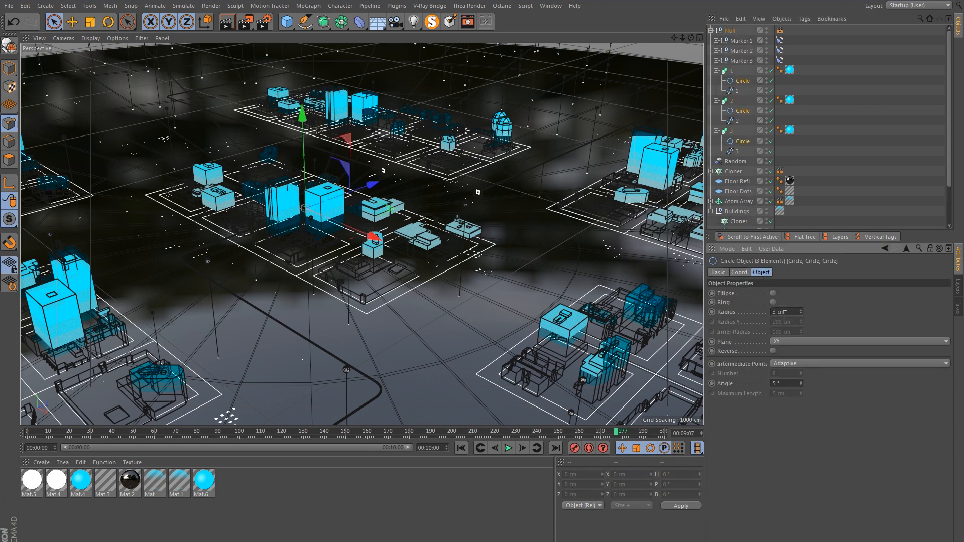
left_click_drag(793, 313, 755, 317)
type("2")
left_click(226, 22)
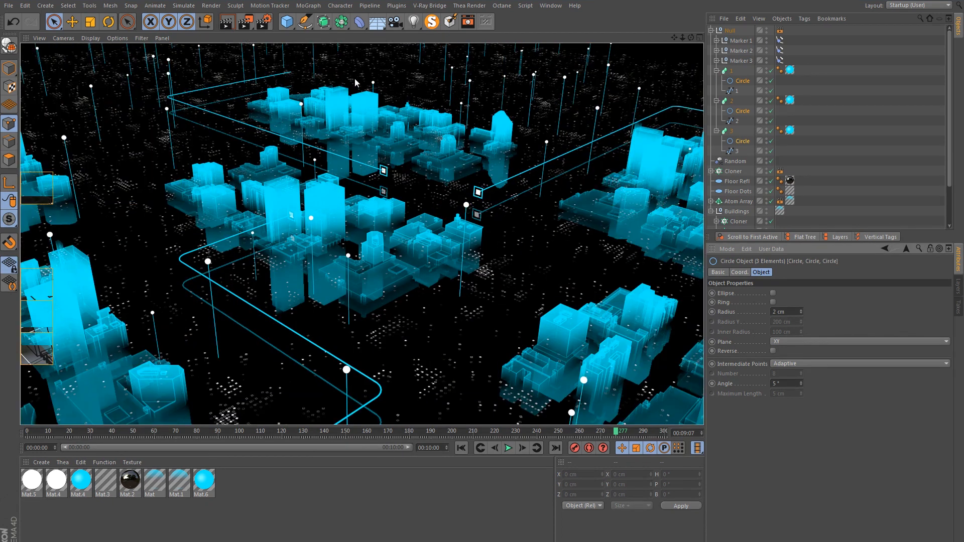
Step: Set the Radius of the three Circle profiles to 1 cm and check the thinner paths
key("BackSpace")
key("BackSpace")
key("BackSpace")
key("BackSpace")
type("1")
key("Return")
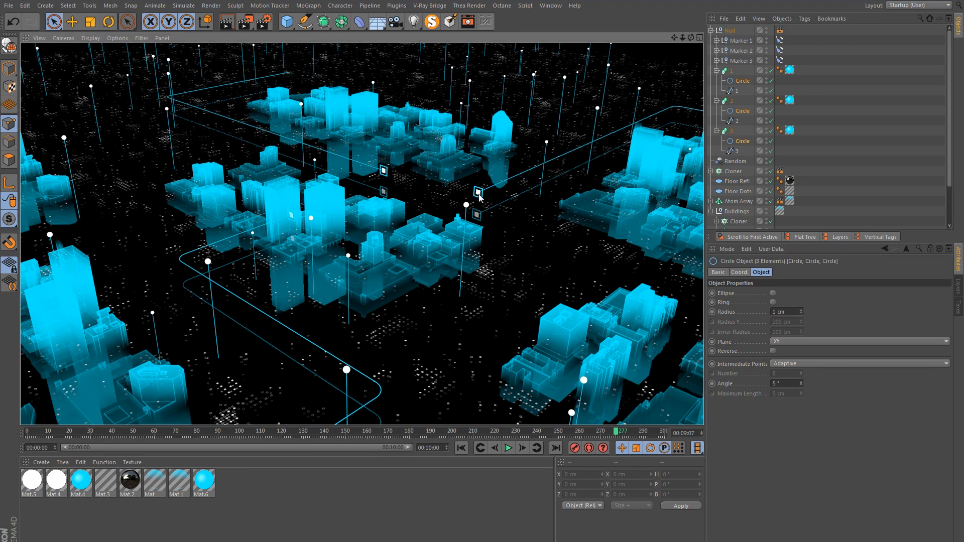
left_click(503, 175)
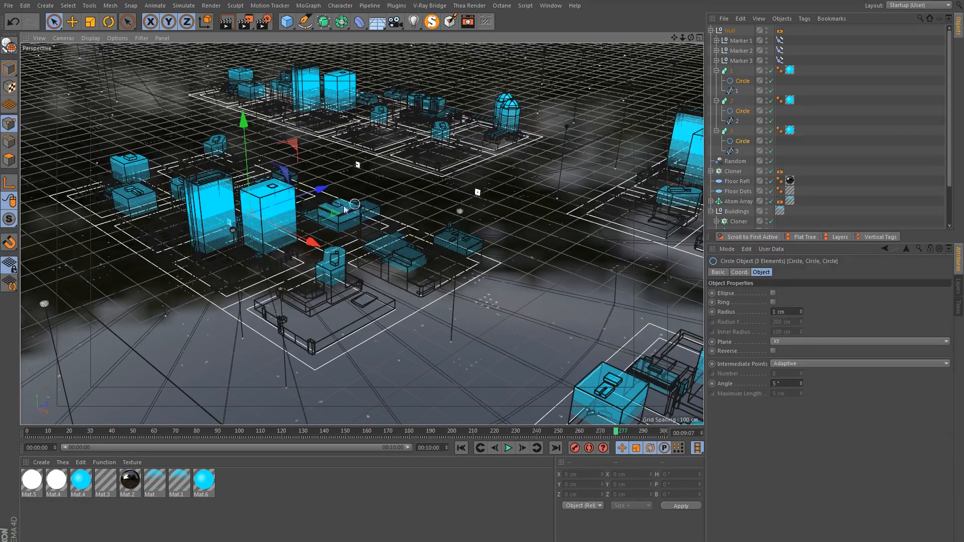
Step: Solo the null group and add a Look at Camera tag to Markers 1, 2 and 3, checking that they face the view
left_click(723, 46)
left_click(730, 30)
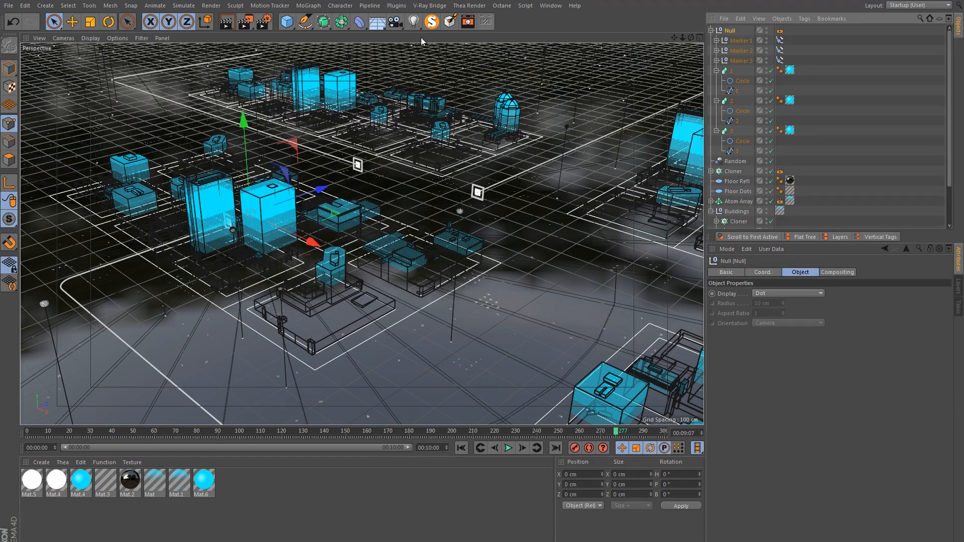
left_click(431, 23)
left_click(741, 41)
left_click(743, 60, "shift")
right_click(748, 43)
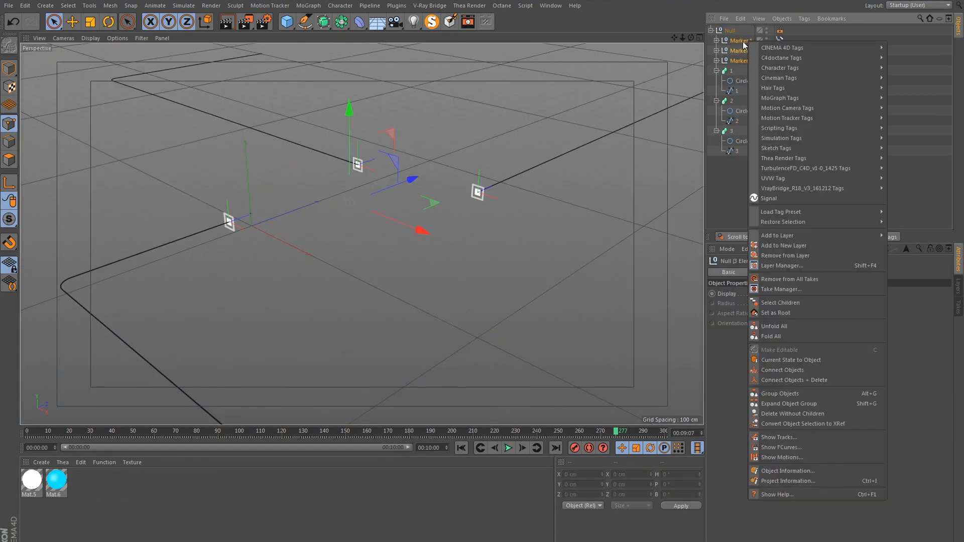
mouse_move(759, 47)
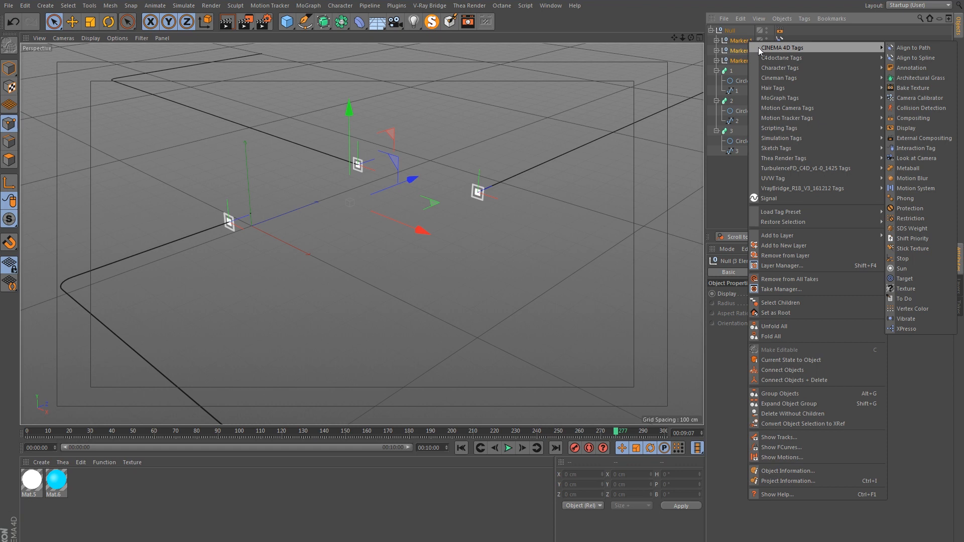
left_click(908, 160)
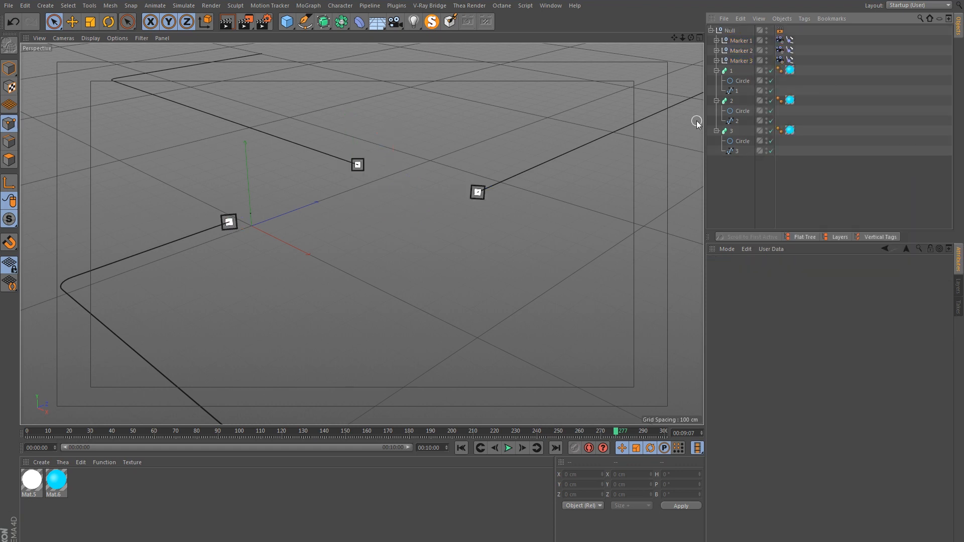
left_click_drag(286, 185, 352, 177, "alt")
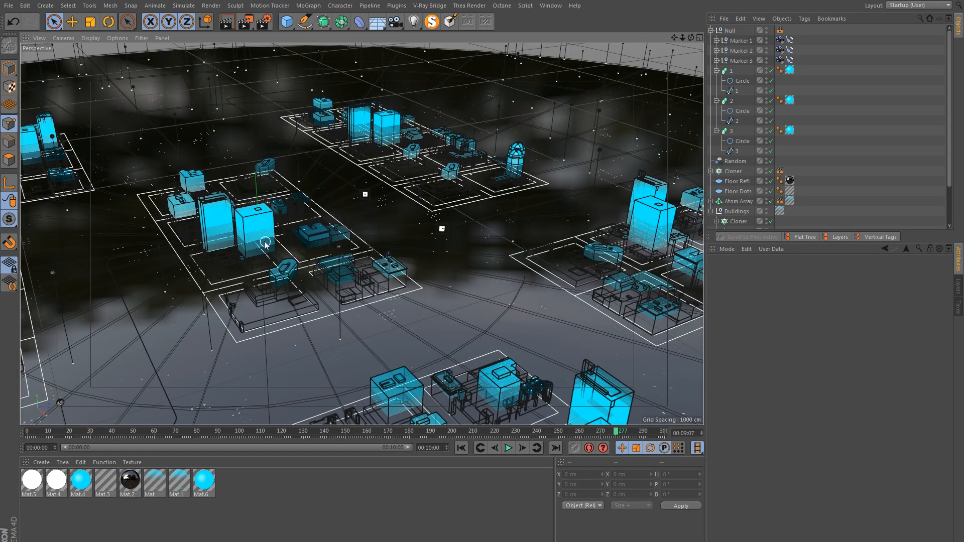
left_click_drag(264, 242, 360, 244, "alt")
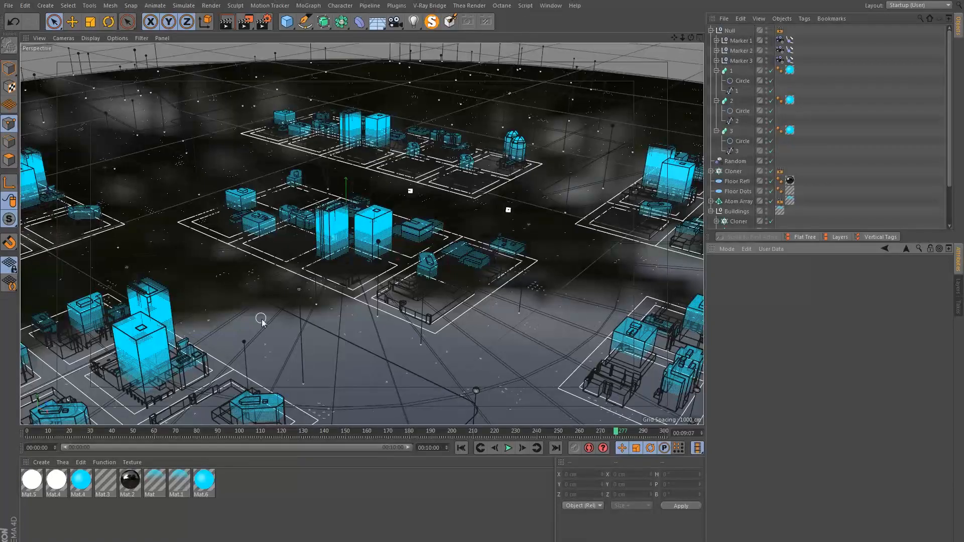
Step: Collapse the hierarchies of Sweeps 1, 2 and 3 and of the Buildings group in the object list
right_click_drag(334, 258, 306, 266, "alt")
left_click(717, 70)
left_click(717, 80)
left_click(717, 90)
left_click(711, 152)
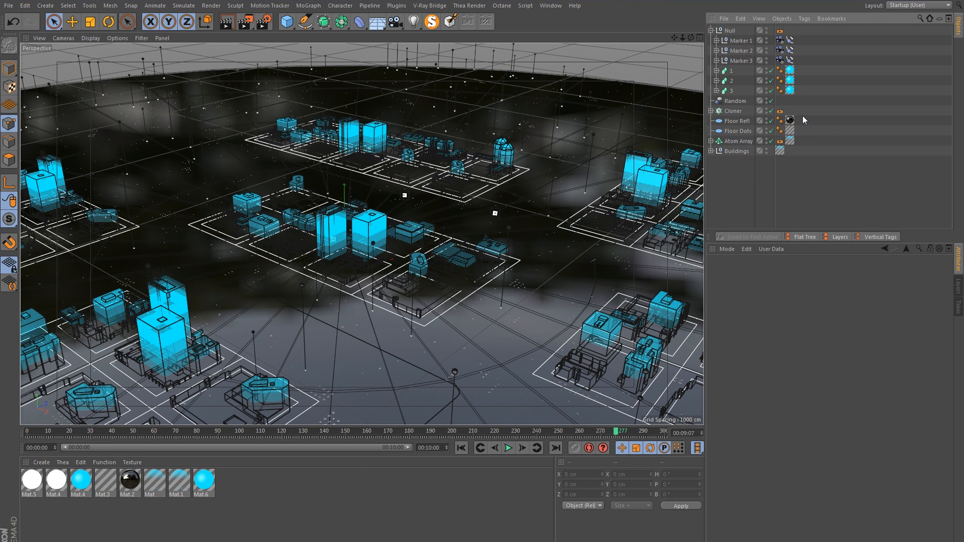
Step: Solo the Floor Dots disc so that the rest of the city scene is hidden
left_click(738, 131)
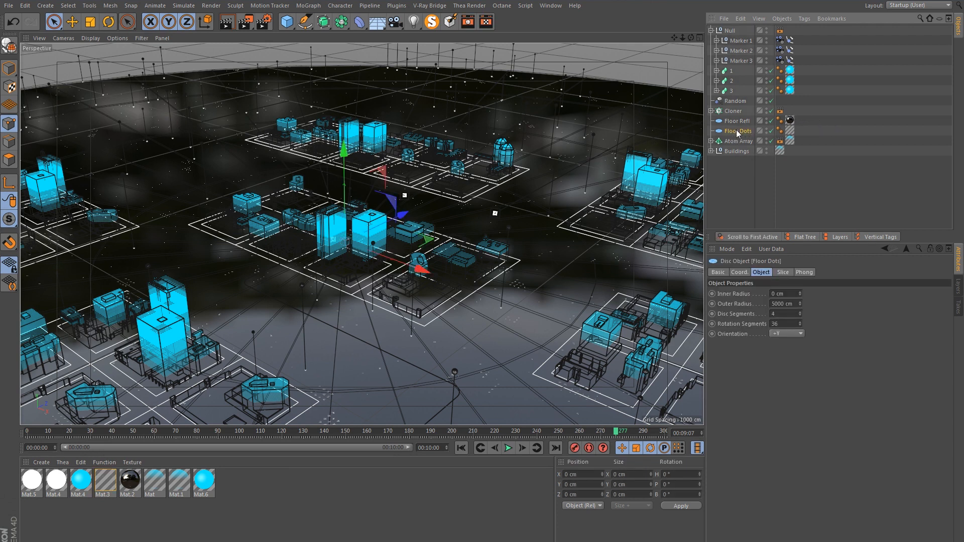
left_click(432, 22)
left_click(754, 154)
right_click_drag(313, 211, 366, 169, "alt")
middle_click_drag(385, 235, 366, 211, "alt")
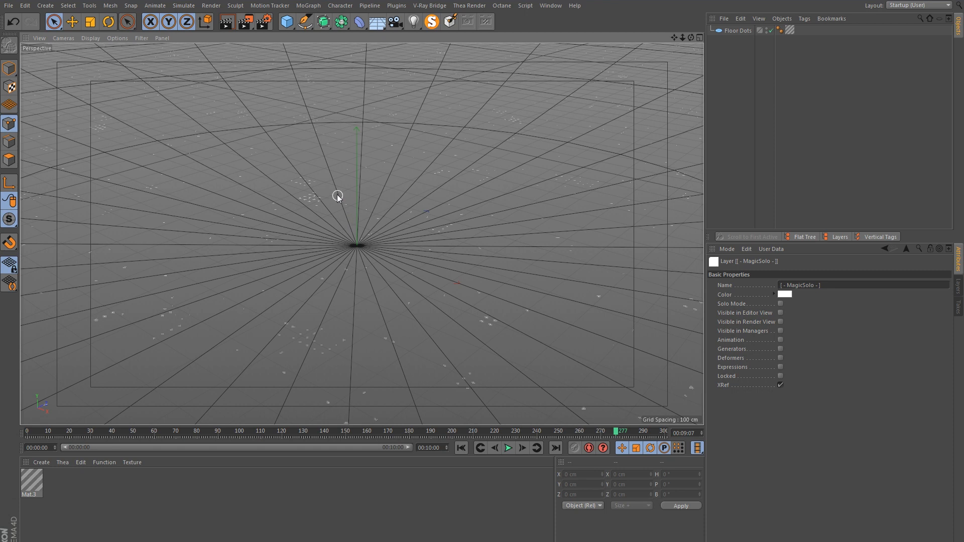
Step: Add a Text spline to the scene and give it an XPresso tag
left_click(305, 22)
left_click(474, 57)
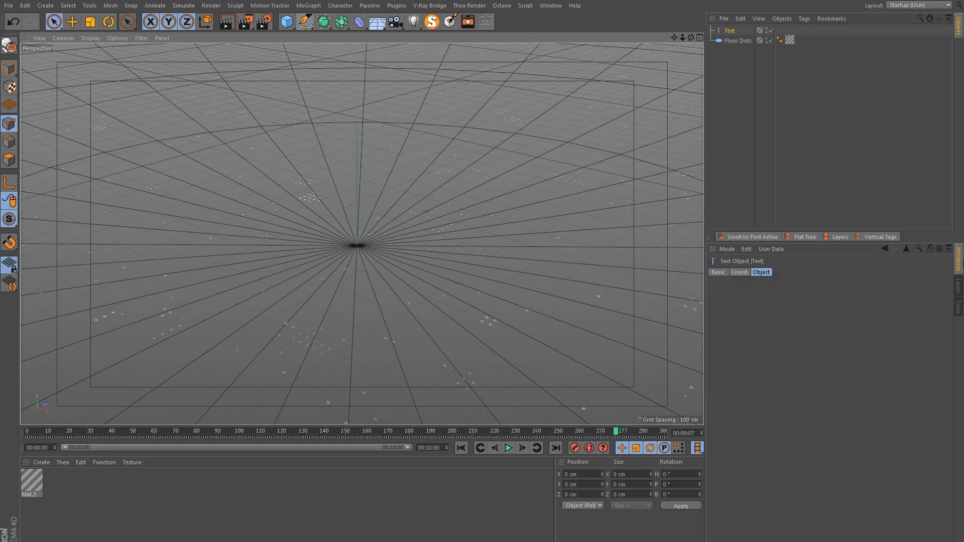
right_click(732, 33)
mouse_move(766, 38)
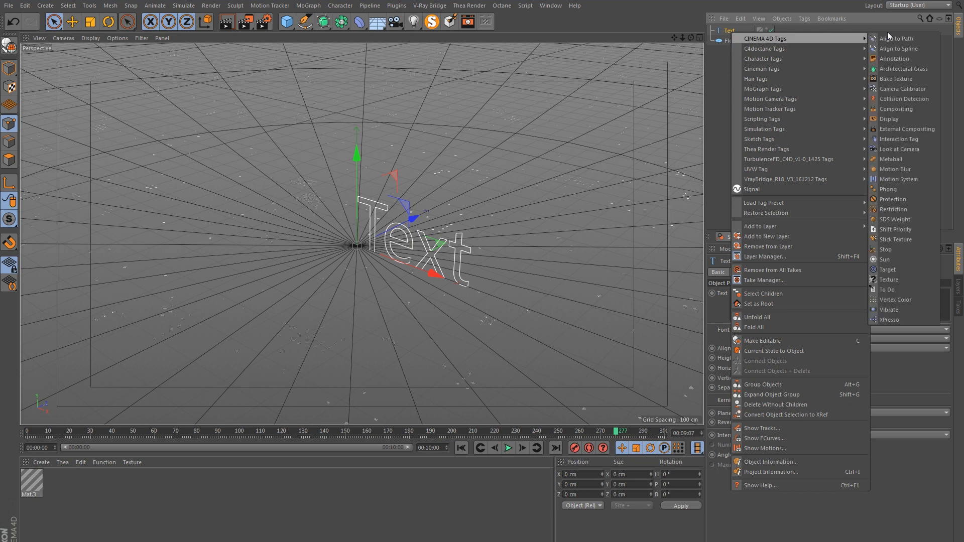
left_click(894, 320)
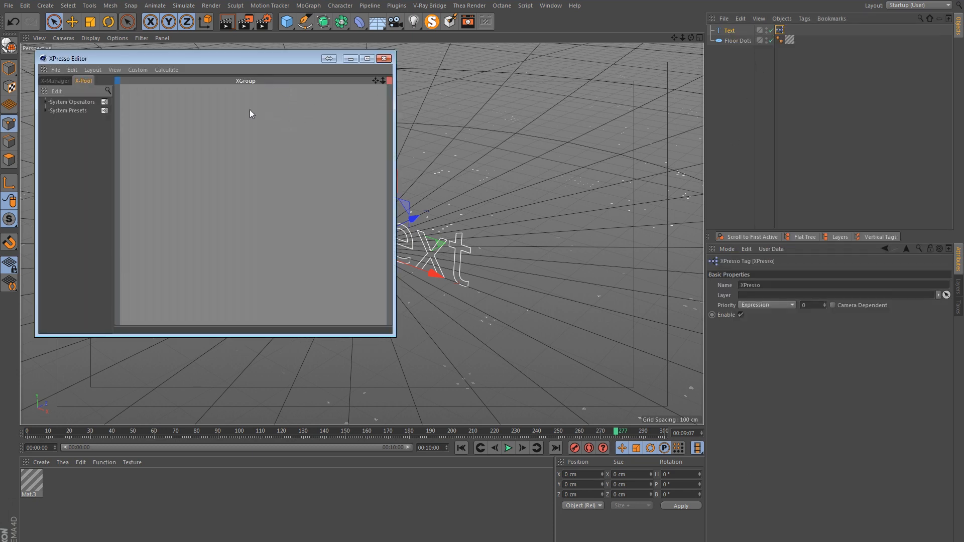
Step: Select the Text spline and highlight its existing text content for editing
middle_click_drag(483, 209, 510, 225, "alt")
mouse_move(510, 224)
left_mouse_down("alt")
mouse_move(489, 223)
mouse_move(508, 232)
left_mouse_up("alt")
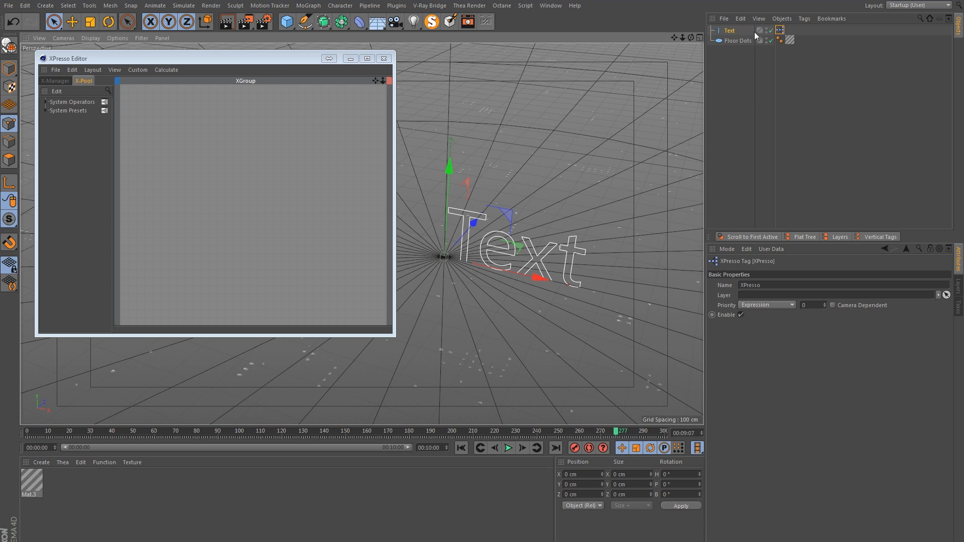
left_click(732, 31)
left_click_drag(775, 299, 698, 294)
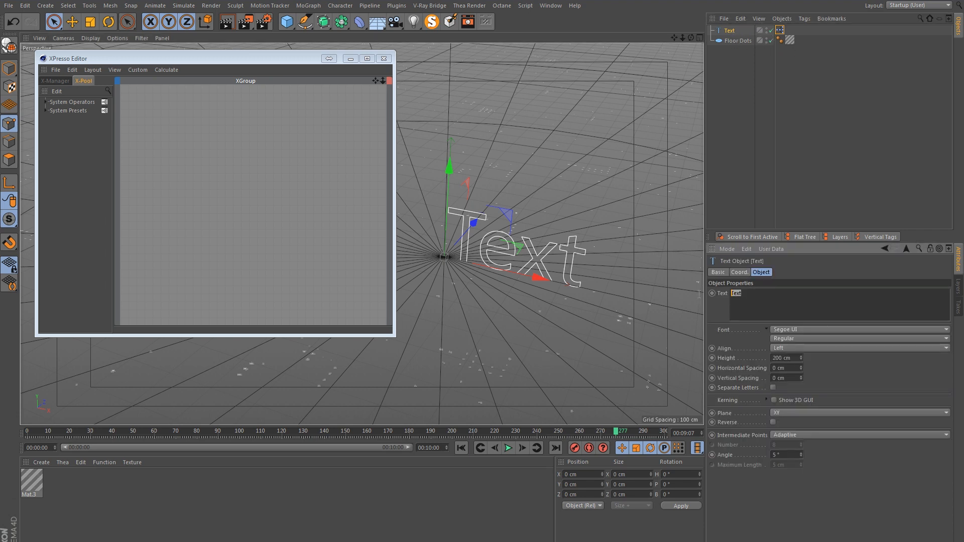
Step: Add a user data field named Number with the Real unit to the Text object's XPresso tag
left_click(781, 32)
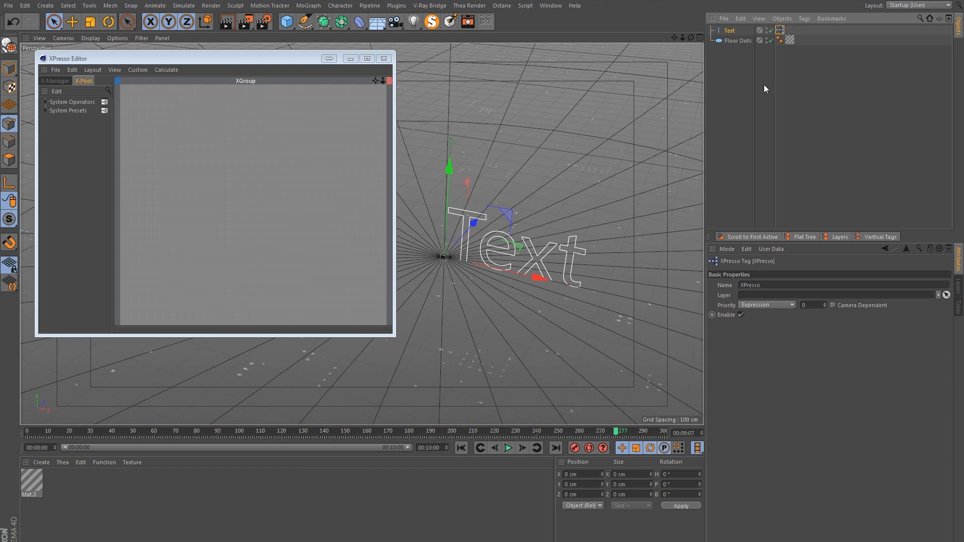
left_click(772, 250)
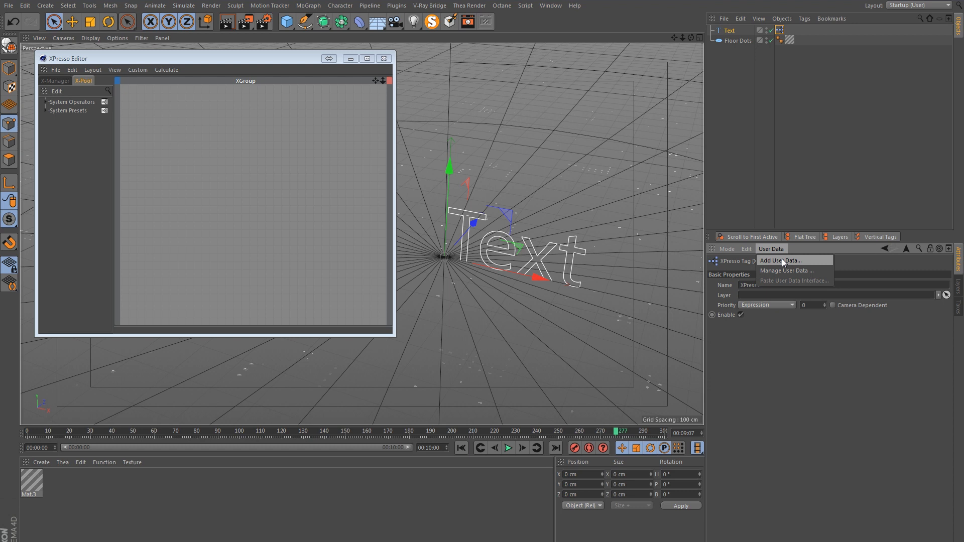
left_click(782, 260)
left_click_drag(622, 113, 414, 126)
double_click(617, 164)
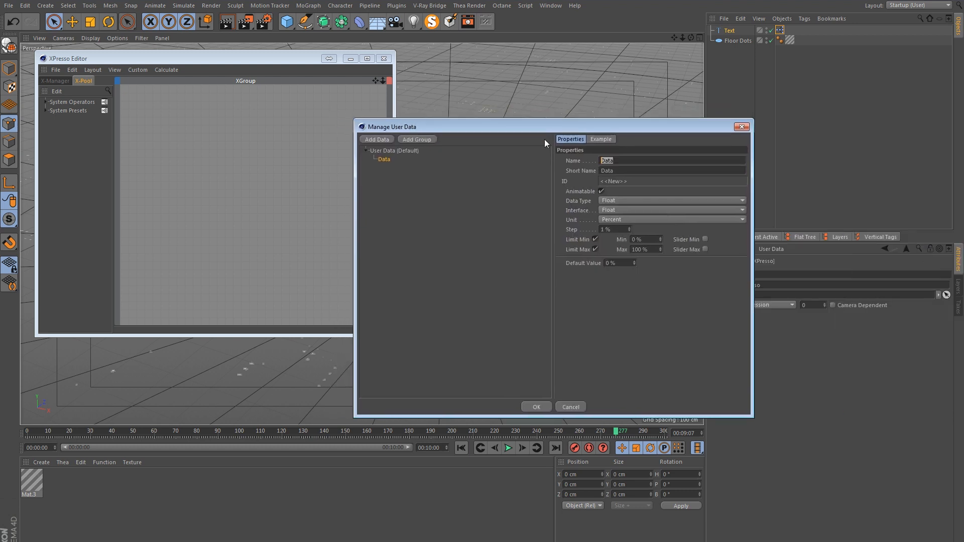
type("NUmber")
left_click(572, 221)
left_click(619, 221)
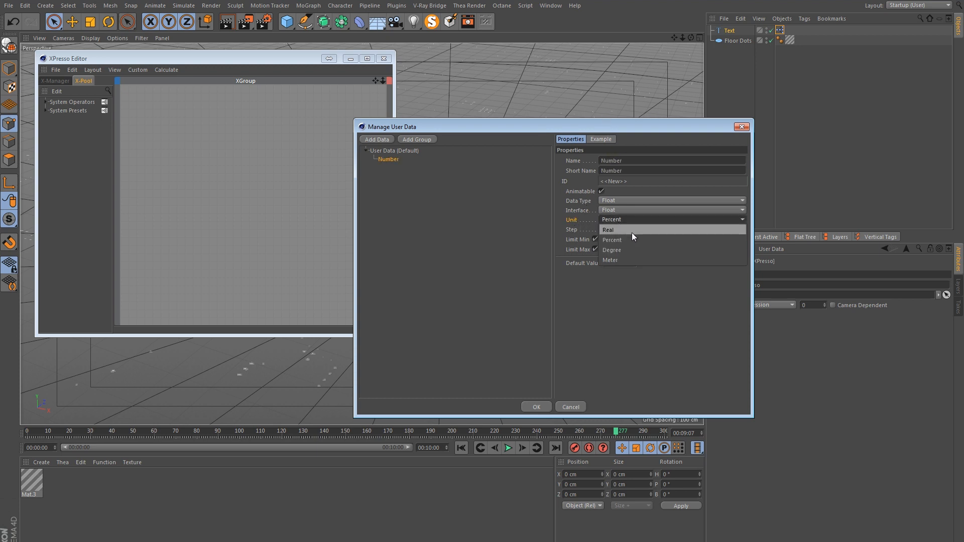
left_click(634, 234)
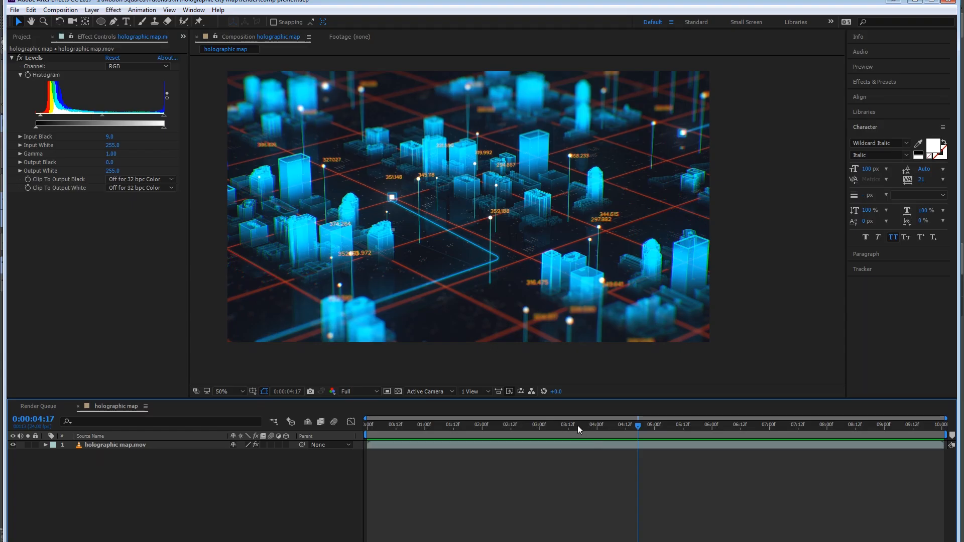
Step: Switch to After Effects and scrub the holographic map composition to examine the number labels
left_click_drag(578, 426, 480, 427)
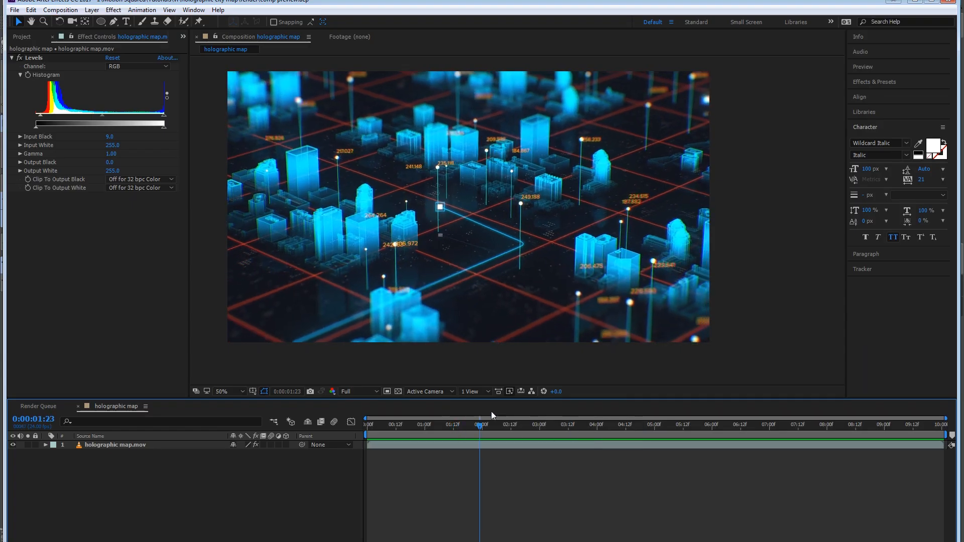
scroll(417, 173, "up", 2)
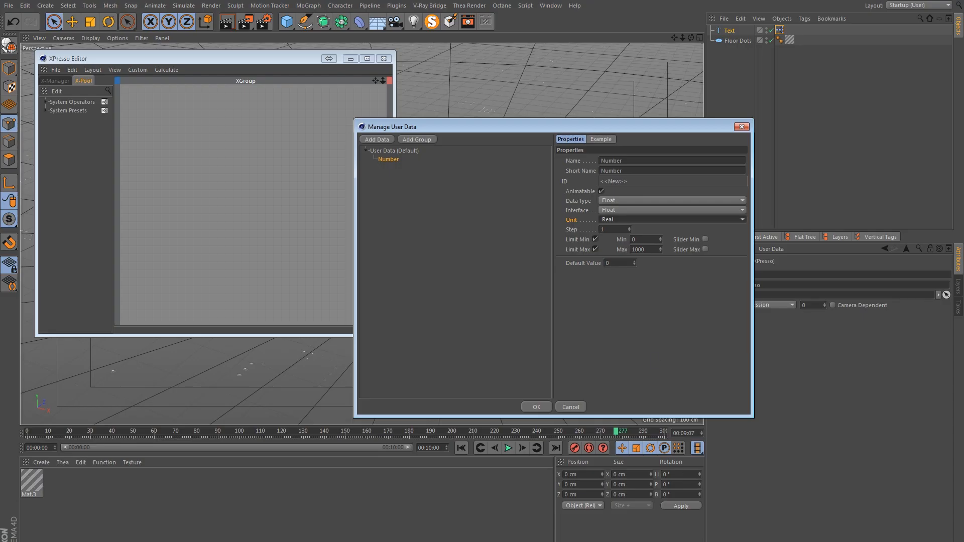
Step: Back in Cinema 4D, set the Number field's step to 0.001 and accept the user data
left_click_drag(606, 227, 573, 230)
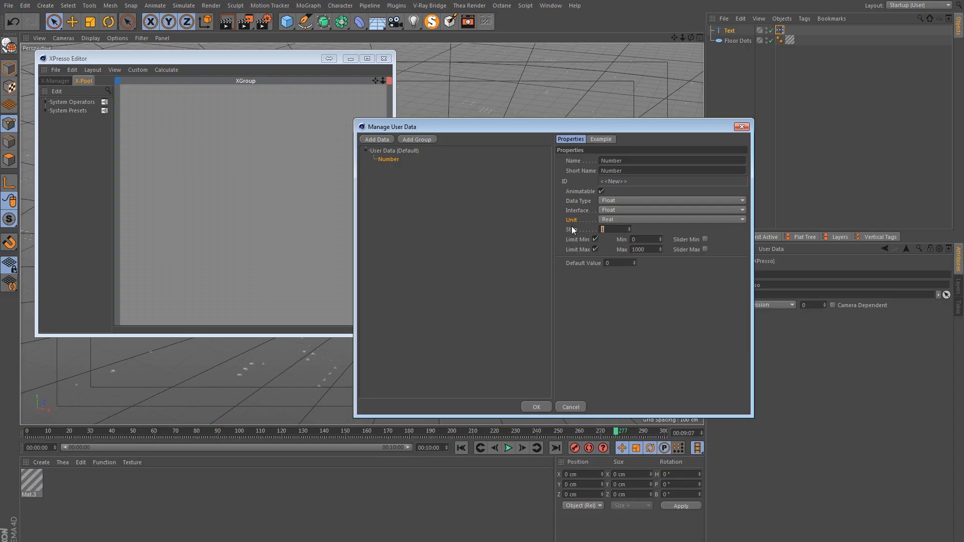
type("0.001")
key("Return")
left_click_drag(605, 230, 612, 230)
left_click(610, 229)
key("Return")
left_click(615, 228)
key("Return")
left_click(536, 407)
Step: Add the XPresso tag and the Text object as nodes in the XPresso graph, spaced side by side
left_click_drag(268, 61, 310, 71)
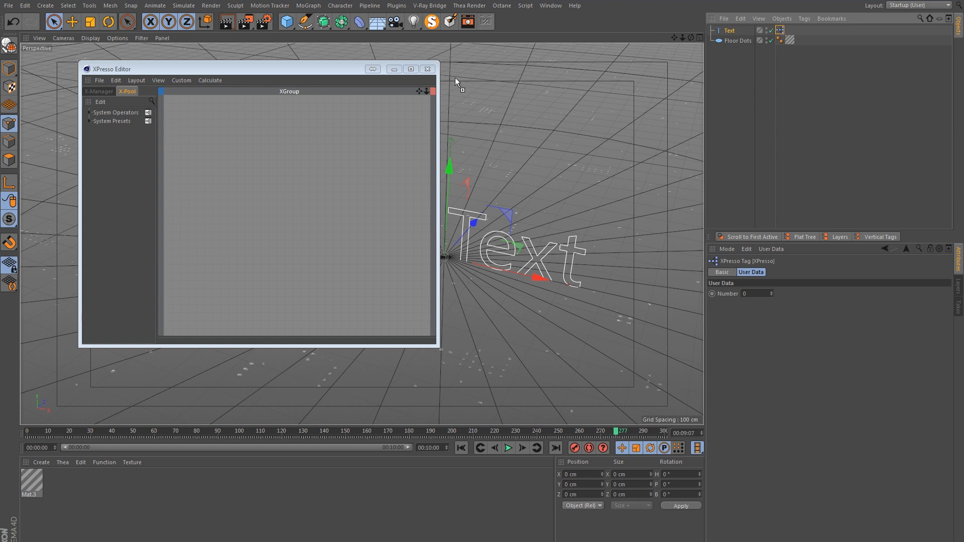
left_click_drag(275, 137, 264, 136)
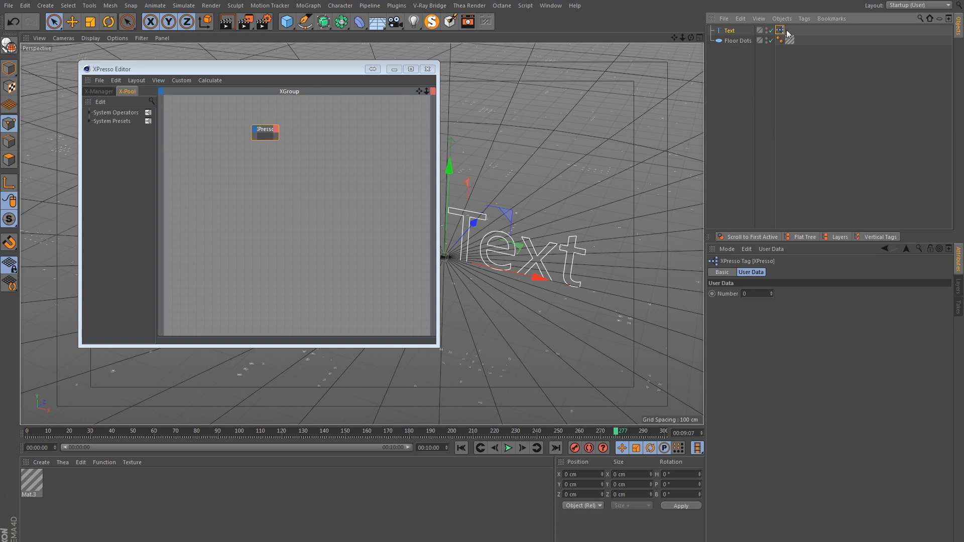
left_click(761, 294)
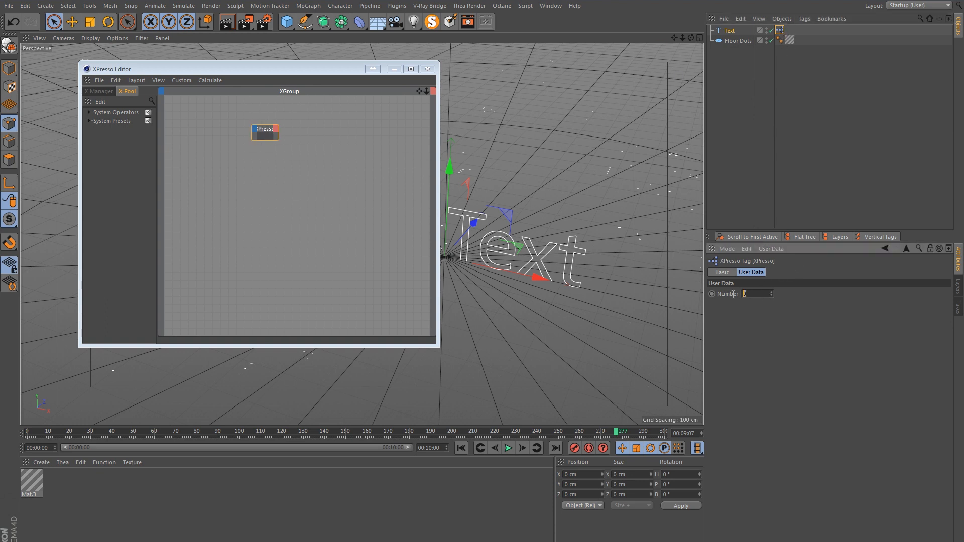
left_click_drag(277, 139, 300, 141)
left_click_drag(731, 32, 346, 141)
left_click_drag(437, 156, 510, 156)
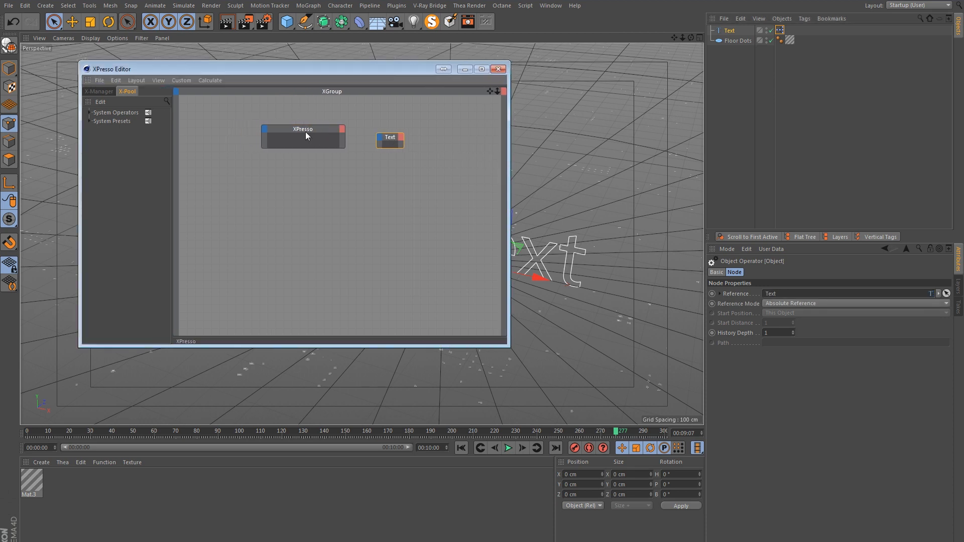
left_click_drag(306, 134, 281, 138)
Step: Expose the XPresso node's Number output and connect it to the Text node's Text property
left_click(317, 134)
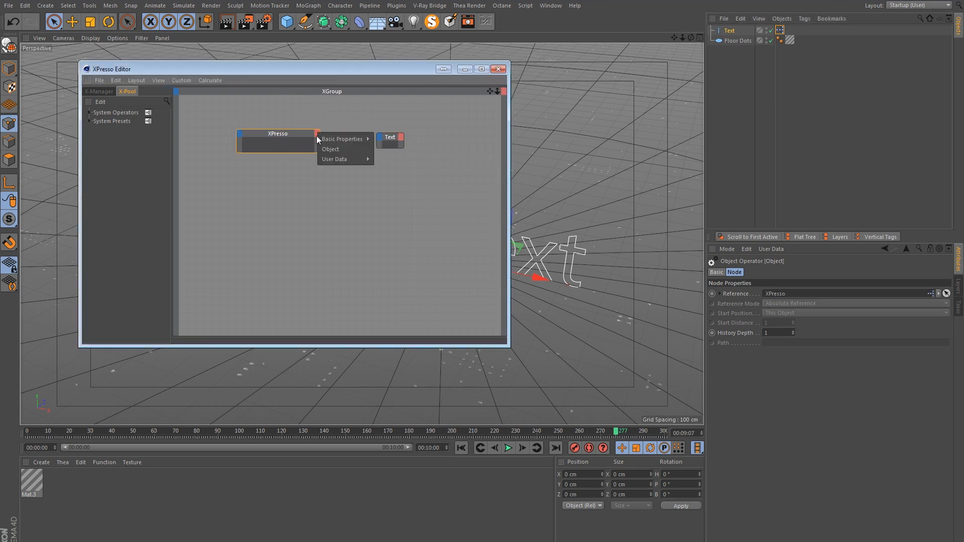
mouse_move(324, 159)
left_click(379, 164)
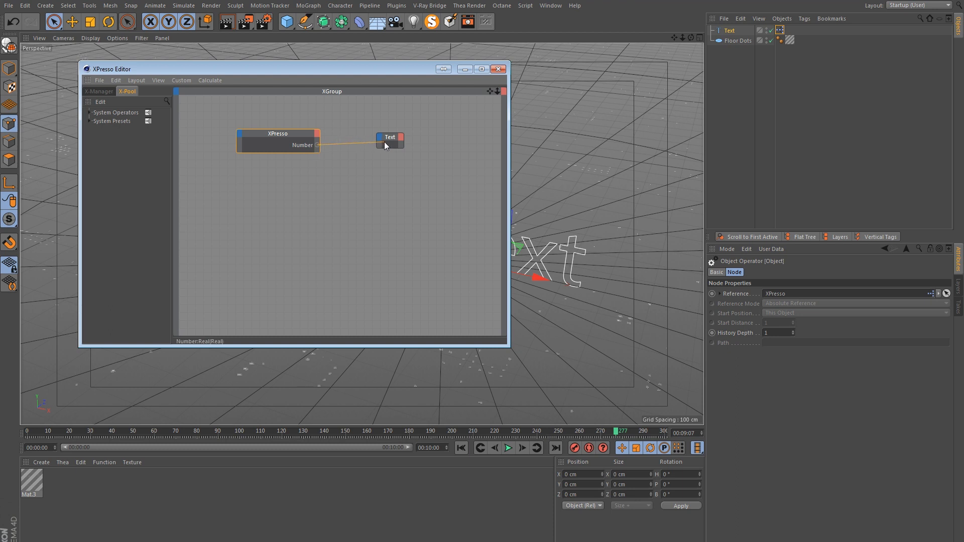
left_click_drag(380, 143, 381, 140)
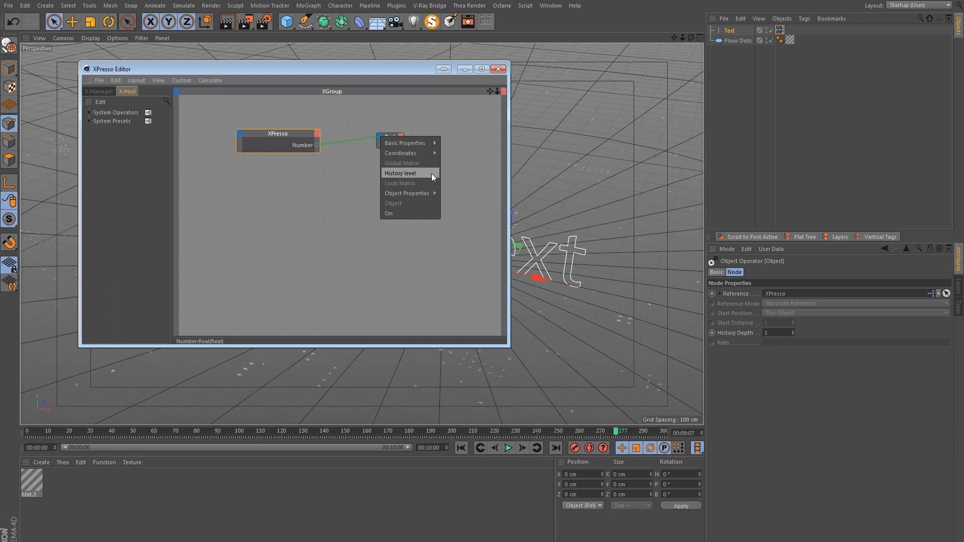
mouse_move(414, 196)
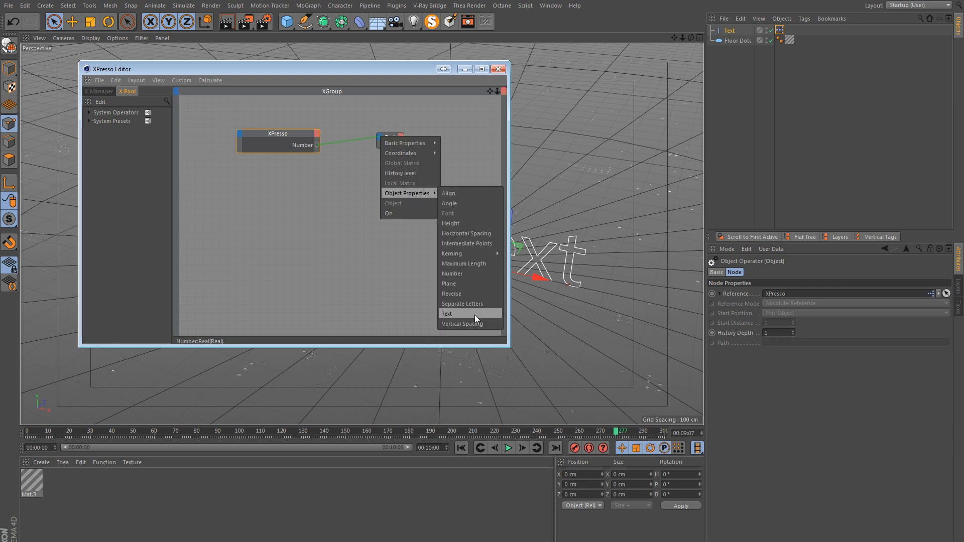
left_click(448, 317)
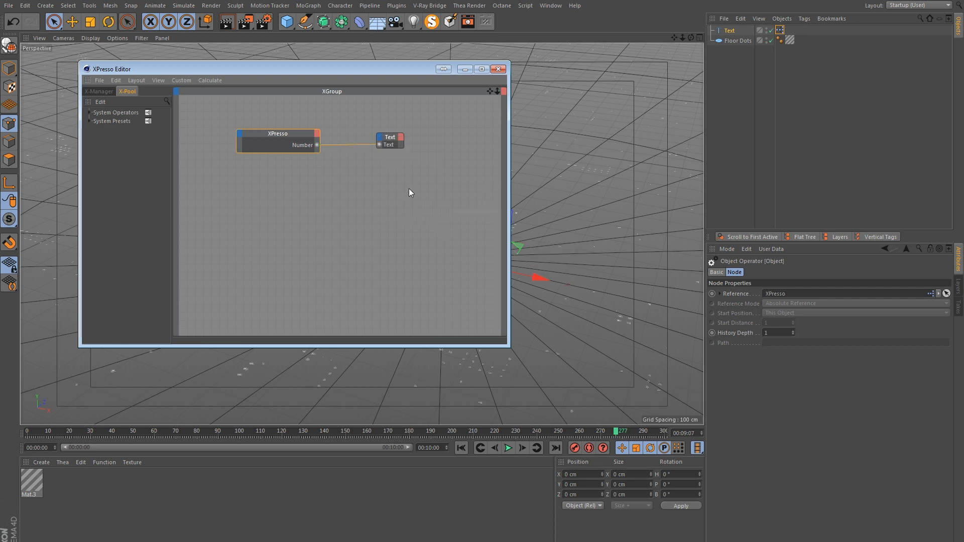
Step: Move the XPresso editor clear of the text spline and set the tag's Number value to 100
left_click_drag(281, 67, 198, 141)
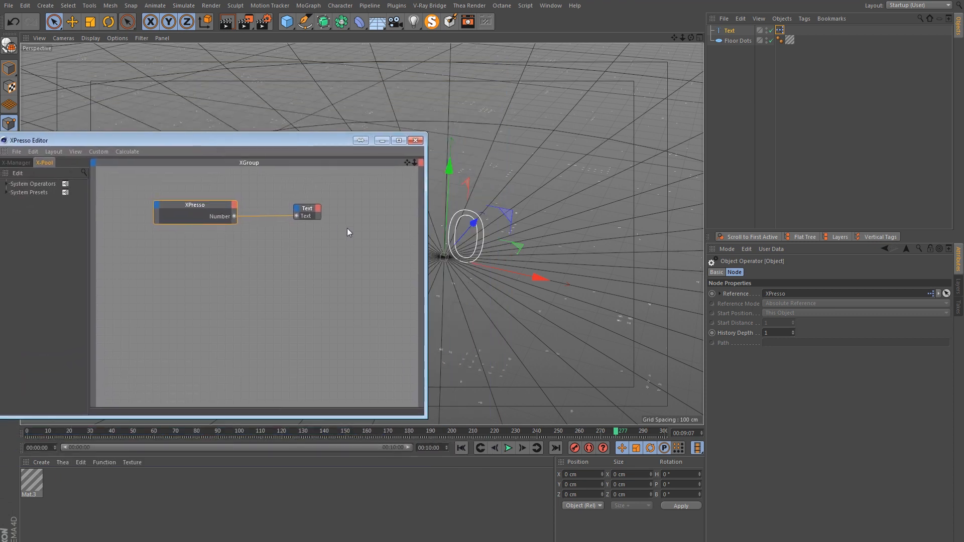
left_click_drag(429, 231, 284, 231)
left_click_drag(160, 140, 236, 102)
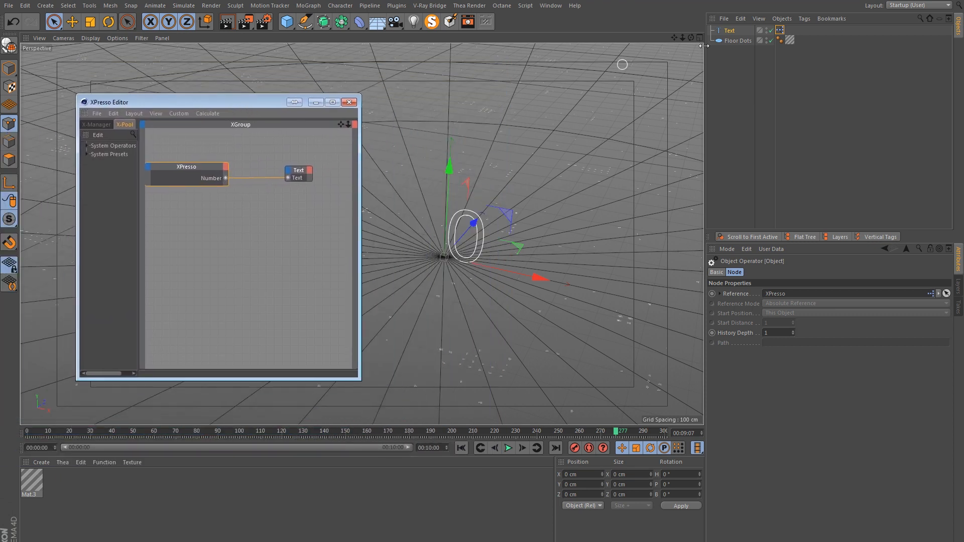
left_click(780, 30)
left_click(745, 293)
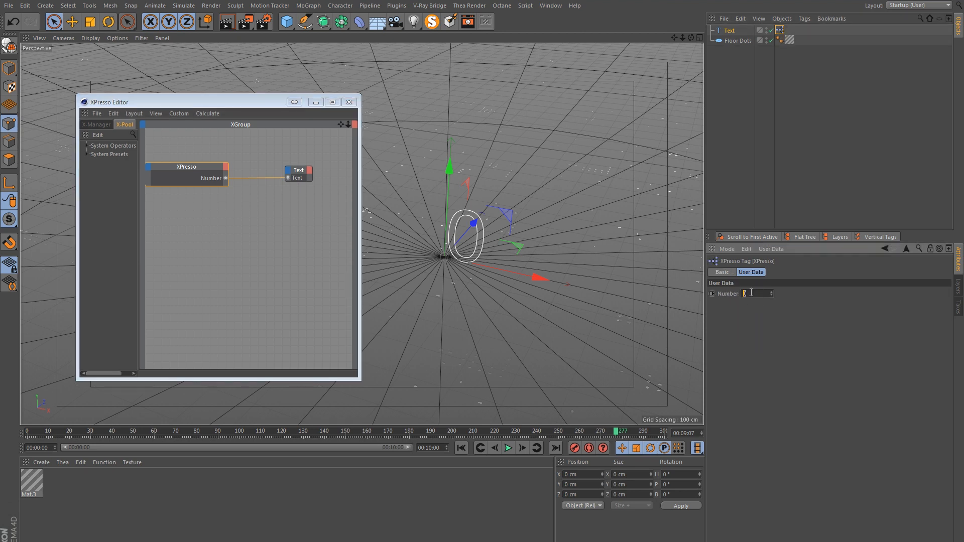
type("100")
key("Return")
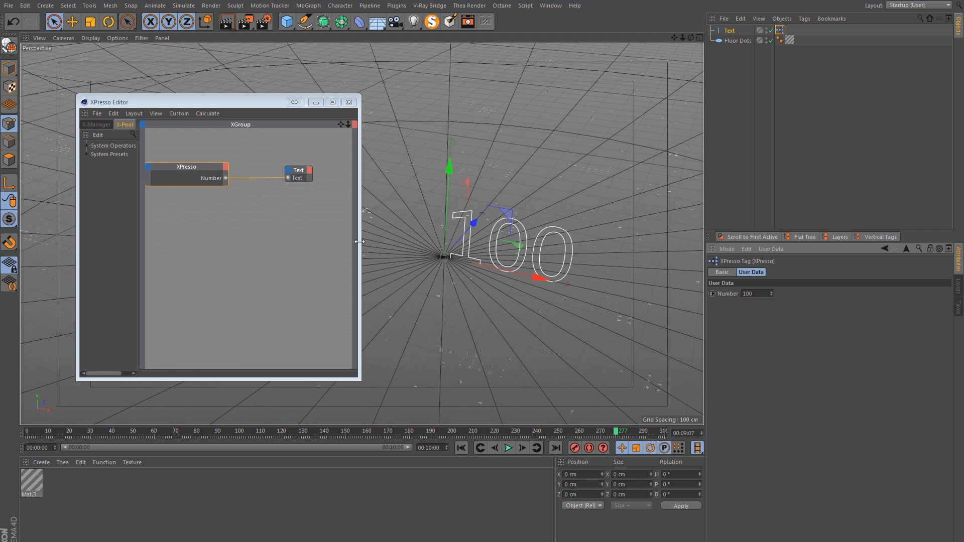
Step: Add a Math node to the XPresso graph, below the existing two nodes
left_click_drag(360, 241, 471, 240)
right_click(318, 217)
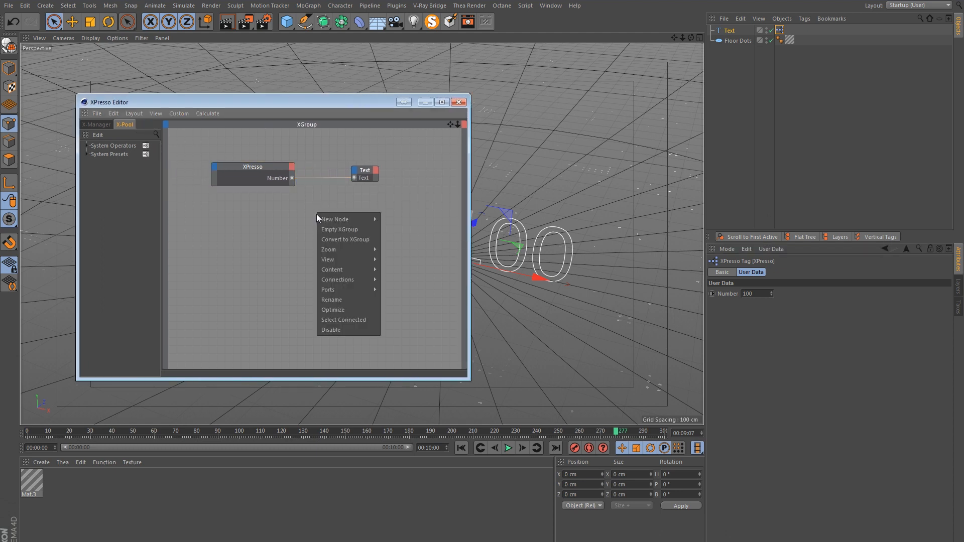
mouse_move(333, 220)
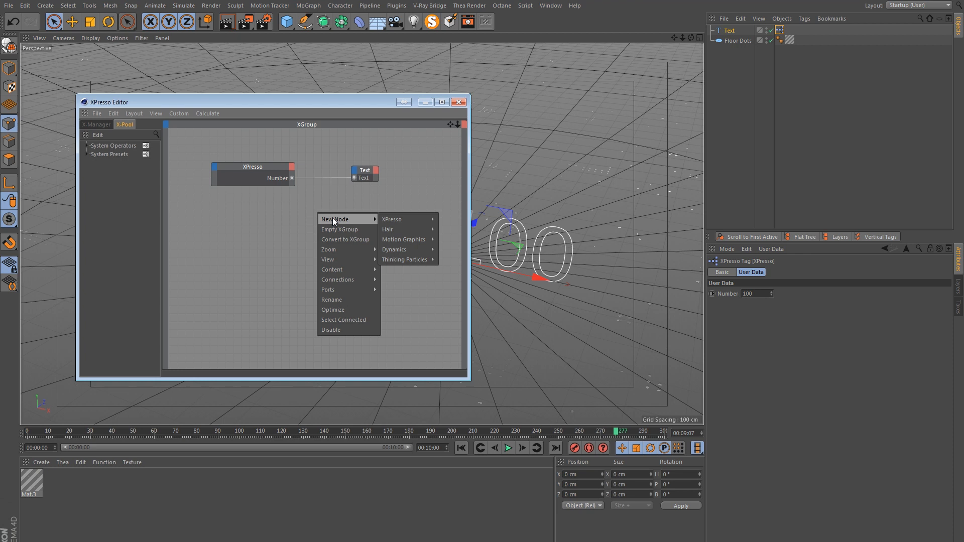
mouse_move(400, 219)
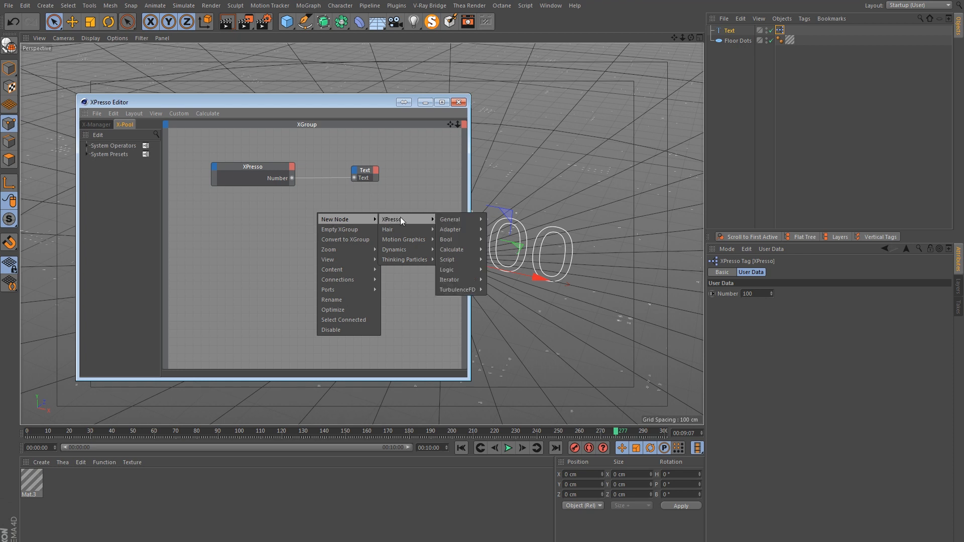
mouse_move(474, 250)
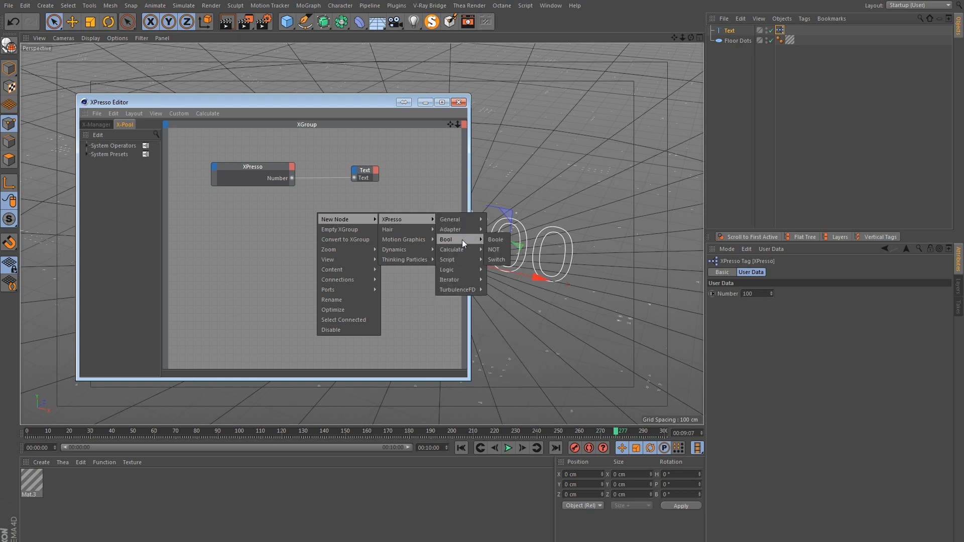
left_click(495, 360)
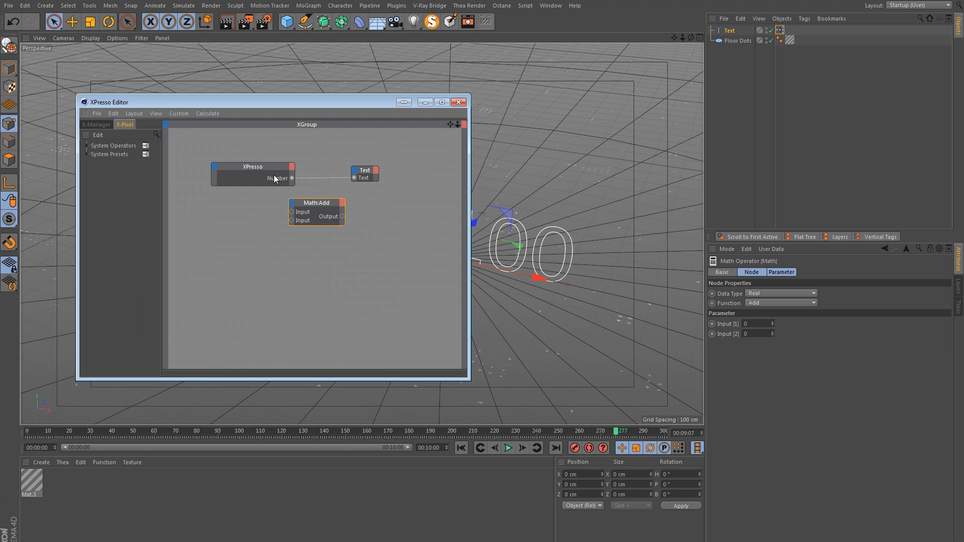
Step: Connect the Number output to the Math:Add node's first input and set its second input to 0.001
left_click_drag(273, 175, 249, 174)
left_click_drag(309, 208, 316, 233)
left_click_drag(268, 178, 298, 237)
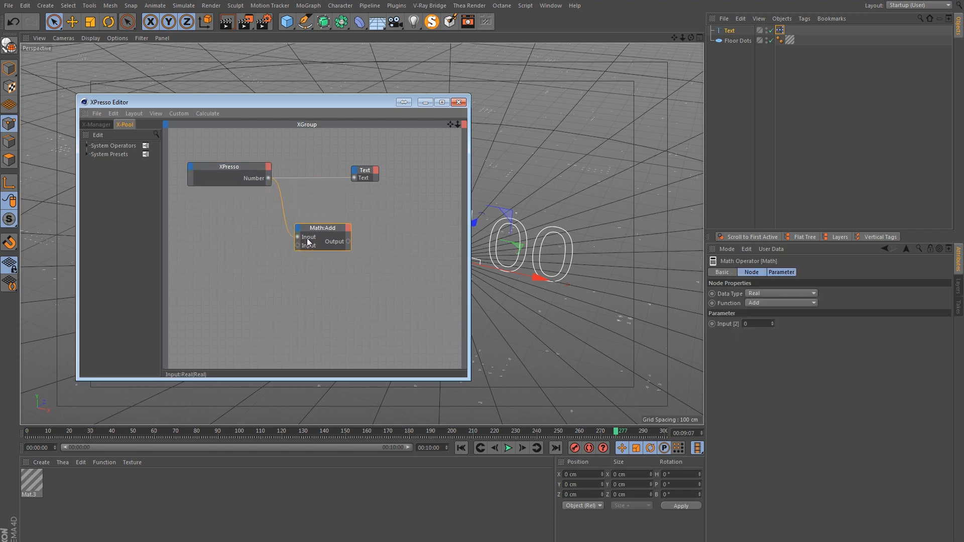
left_click(750, 324)
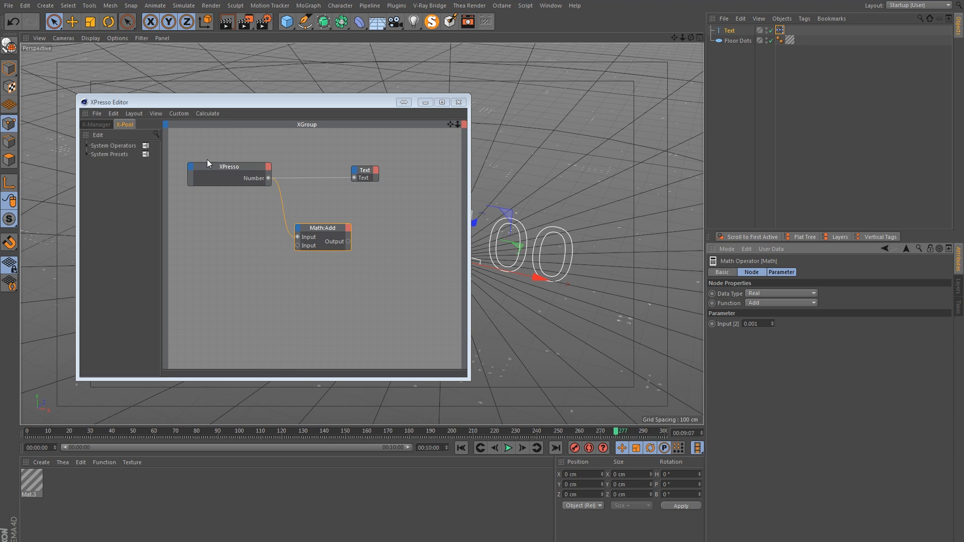
Step: Delete the direct link between Number and Text, and connect the Math:Add output to the Text input
left_click(318, 177)
key("Delete")
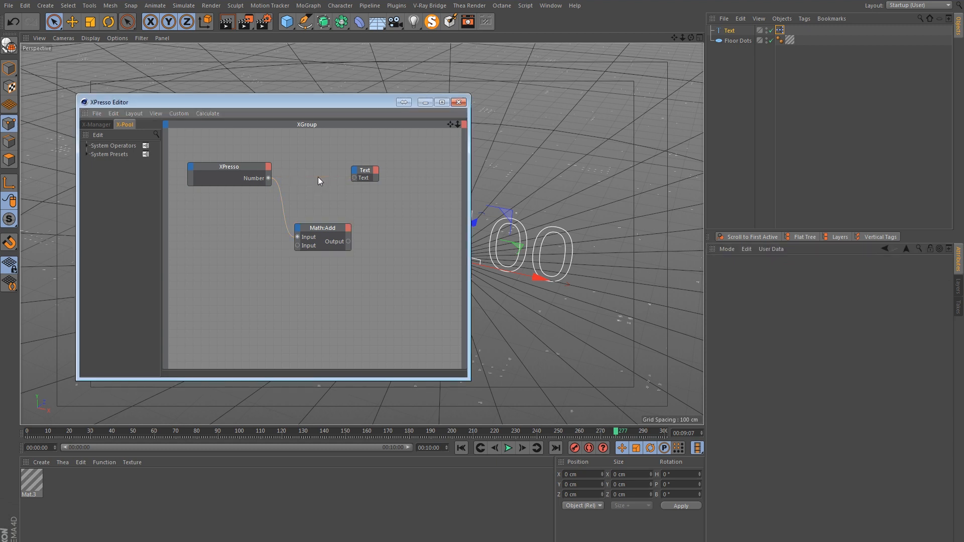
left_click_drag(376, 169, 419, 173)
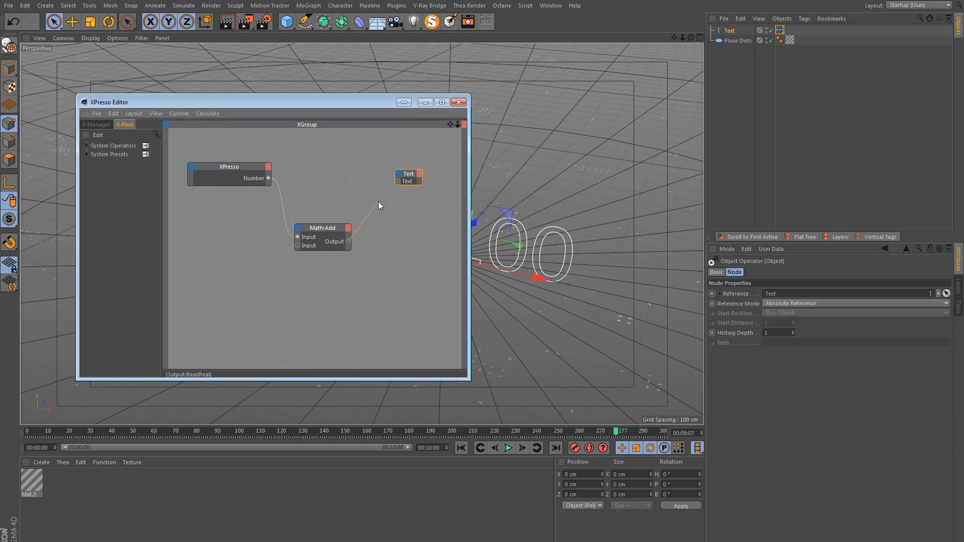
left_click_drag(378, 201, 397, 180)
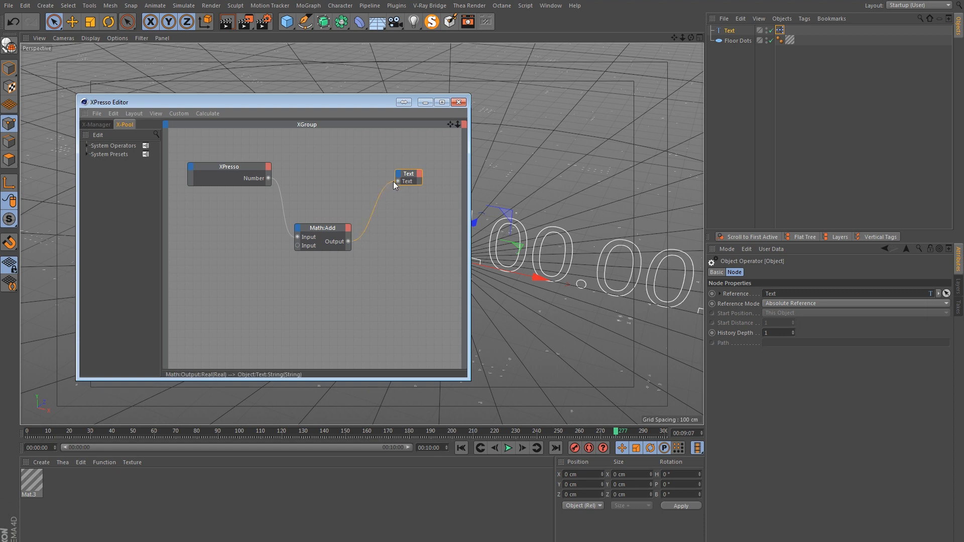
Step: Review the XPresso and Math:Add node settings and examine the whole number text in the viewport
left_click(241, 173)
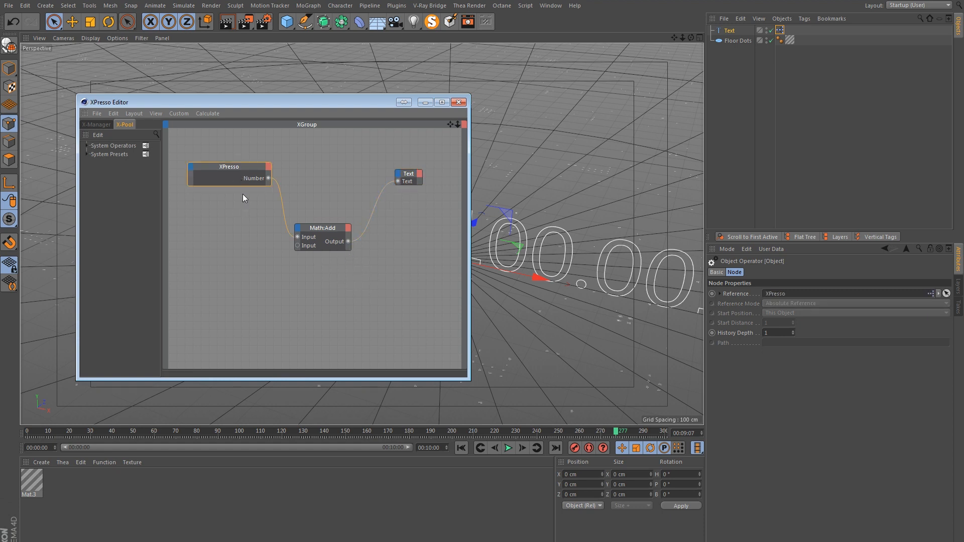
left_click(336, 245)
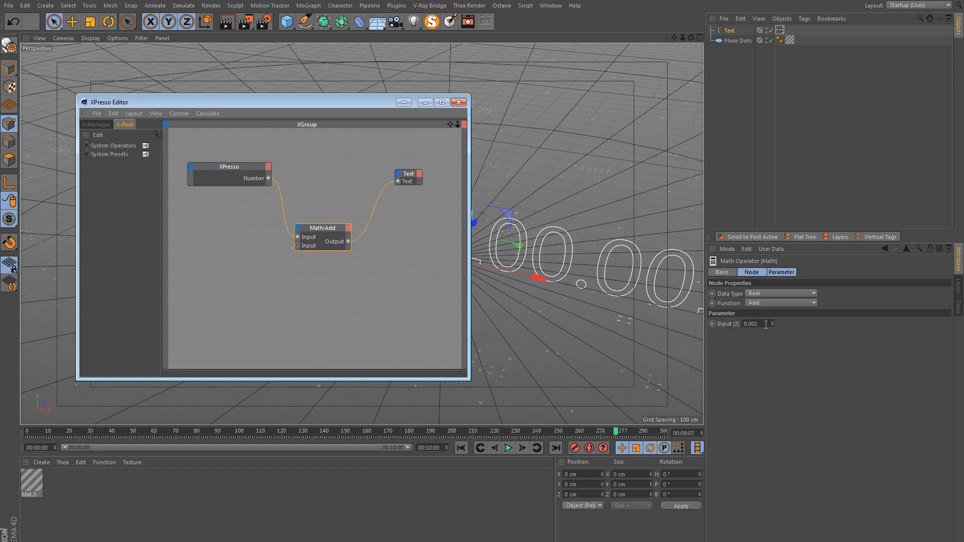
type("1")
key("Return")
left_click_drag(532, 281, 697, 274, "alt")
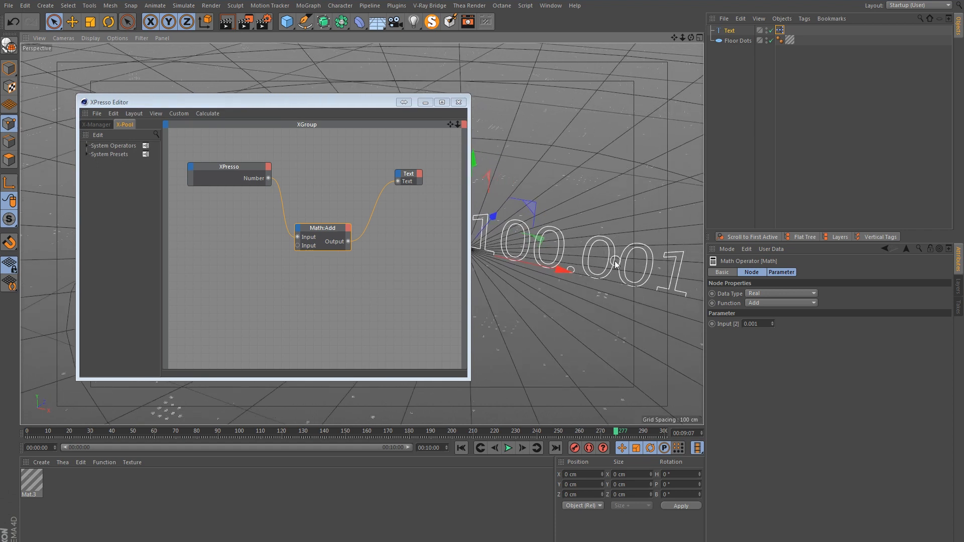
Step: Rename the Text spline to Min
left_click(731, 30)
type("Num")
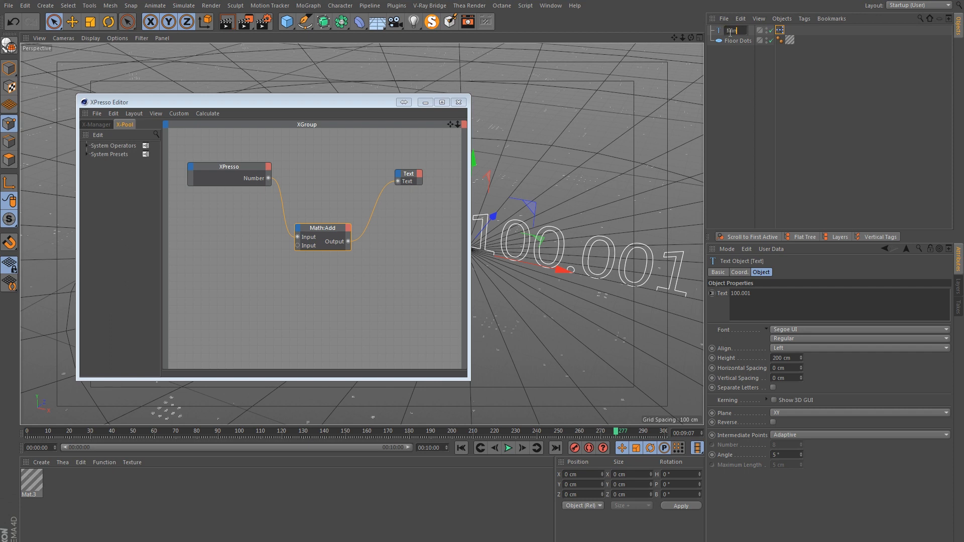
key("Return")
Step: Duplicate the Min text spline and name the copy Max
left_click_drag(731, 32, 731, 36, "ctrl")
double_click(732, 39)
type("Ma")
key("Return")
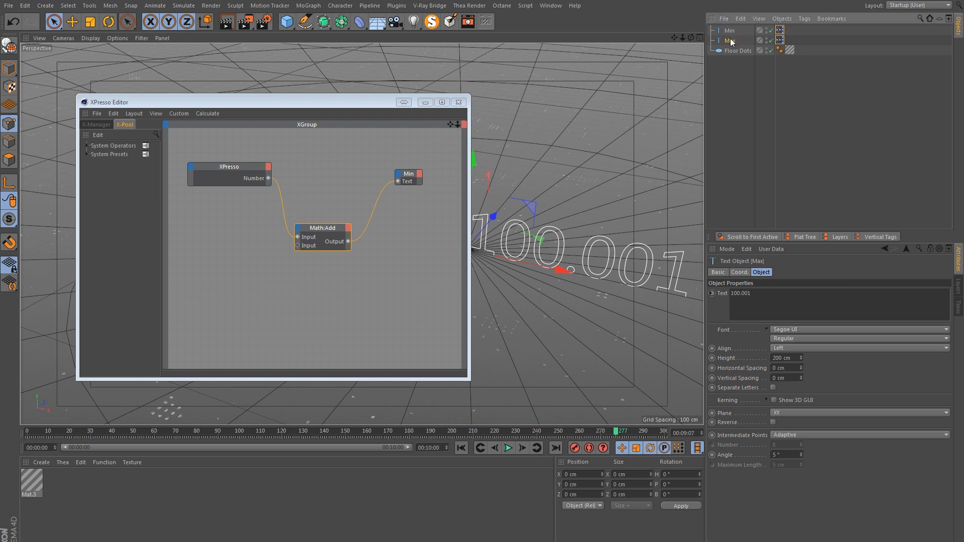
left_click(767, 65)
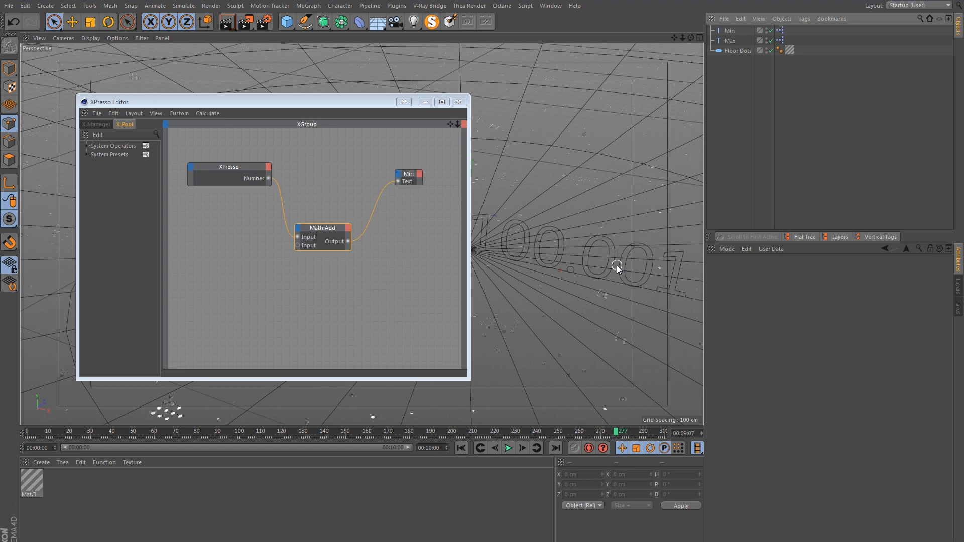
Step: Set the Number user data on Max's XPresso tag to 200
left_click(733, 41)
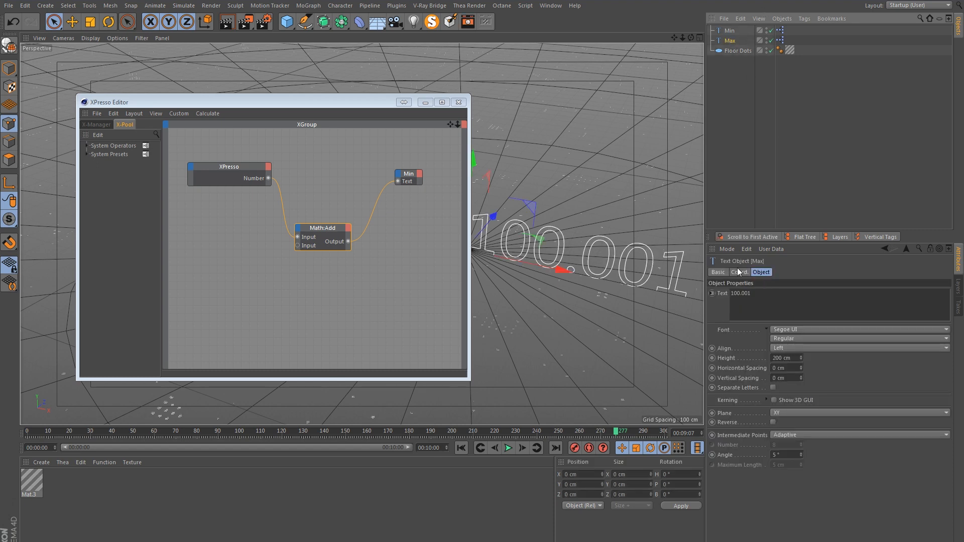
left_click(780, 40)
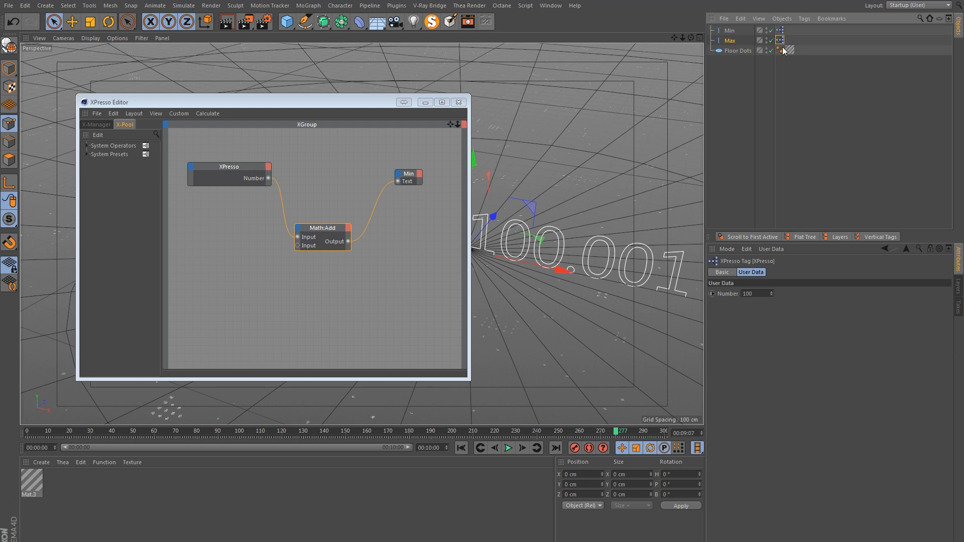
left_click(766, 294)
key("Return")
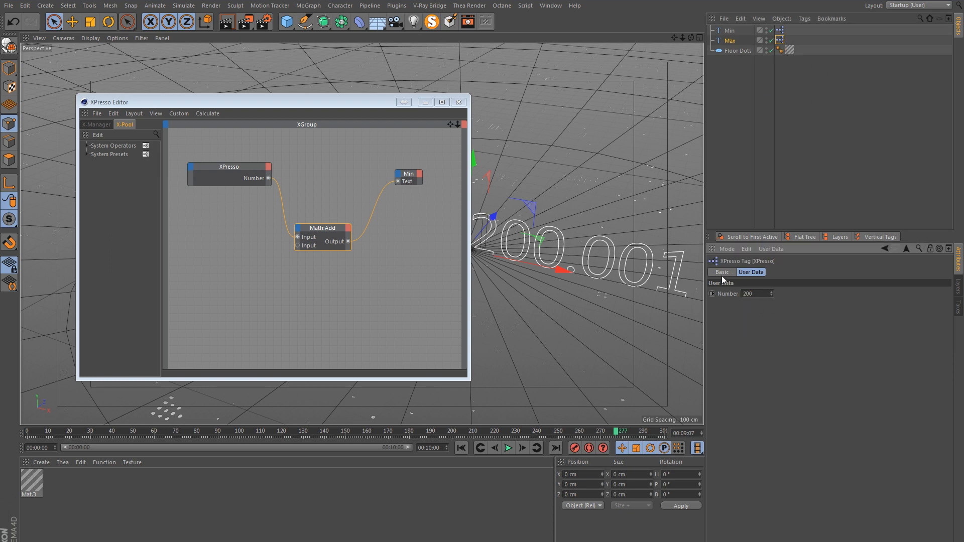
Step: Move the Max text along its X axis so it stands beside the Min text
right_click_drag(568, 221, 518, 233, "alt")
middle_click_drag(518, 233, 553, 256, "alt")
left_click_drag(553, 256, 741, 293)
right_click_drag(545, 240, 469, 241, "alt")
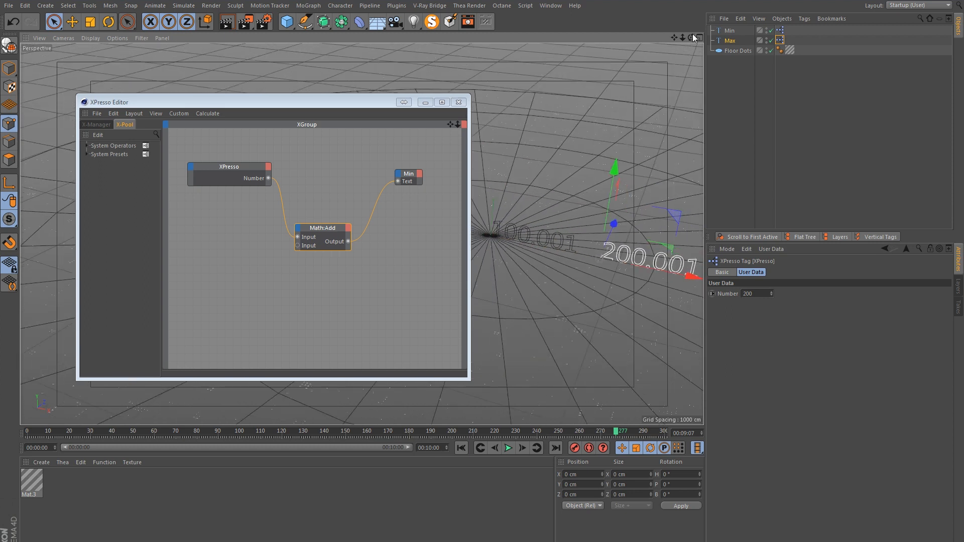
Step: Set the text height of the Min and Max splines to 30 cm
left_click(728, 30, "shift")
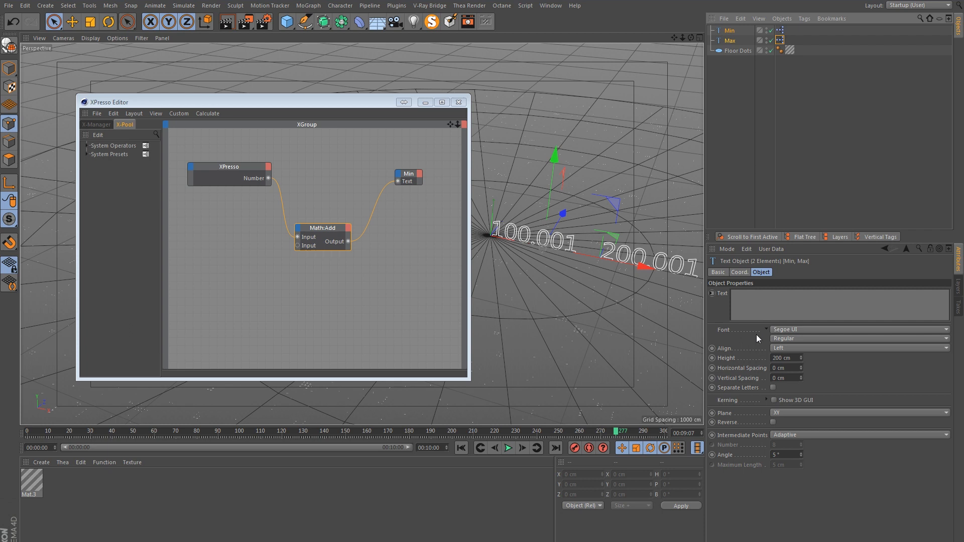
left_click(798, 357)
type("30")
key("Return")
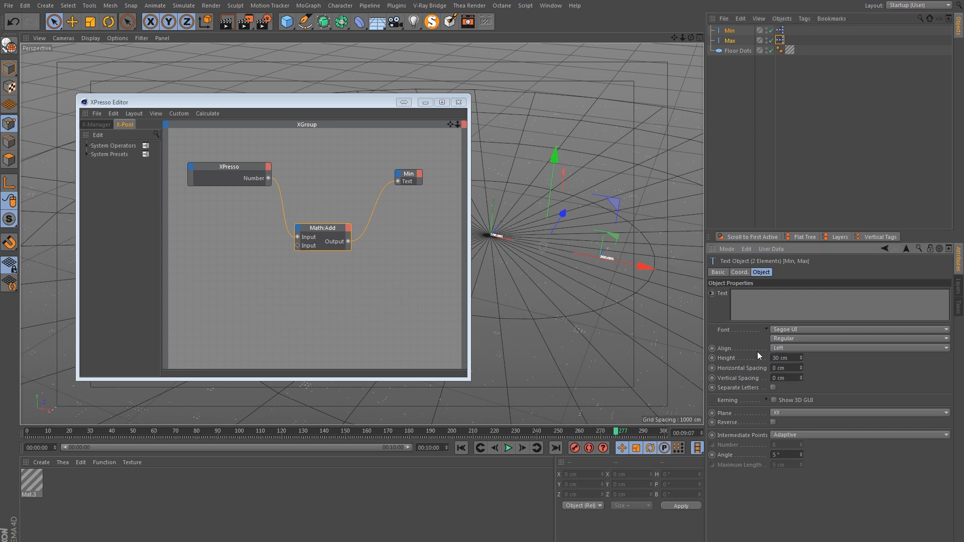
Step: Minimize the XPresso Editor window and reset the height of both the Min and Max text splines to 30 cm
left_click(427, 103)
type("2")
left_click_drag(500, 221, 416, 180)
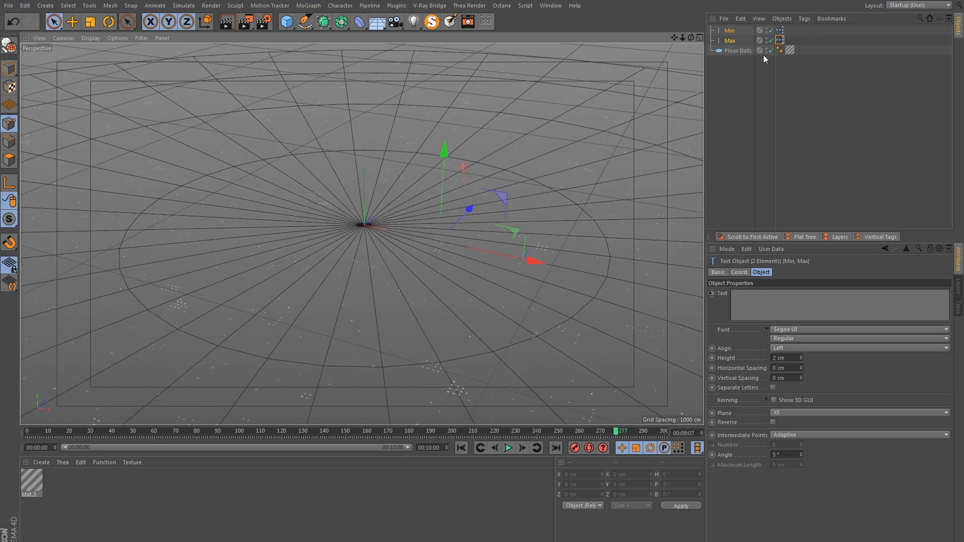
left_click(726, 30)
left_click(728, 41, "ctrl")
left_click(784, 357)
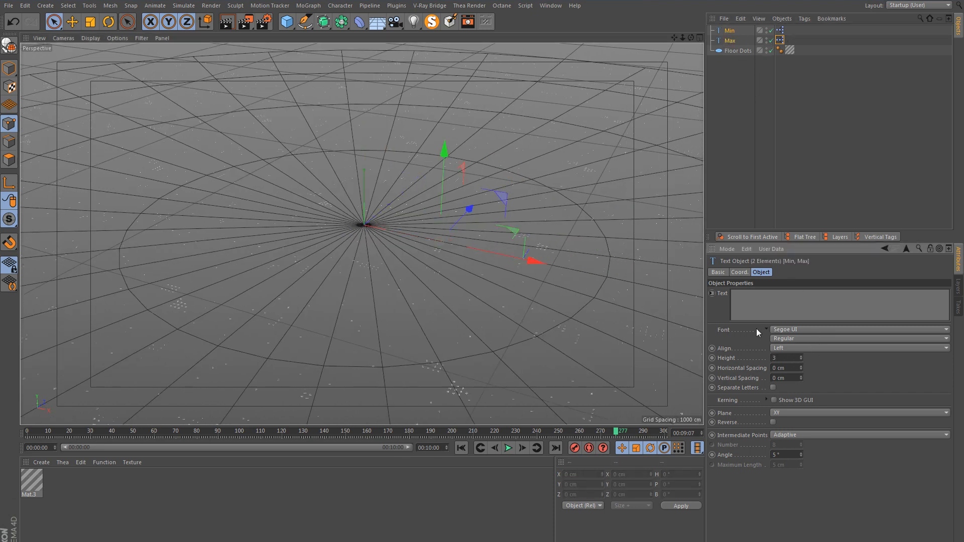
type("30")
key("Return")
left_click(732, 132)
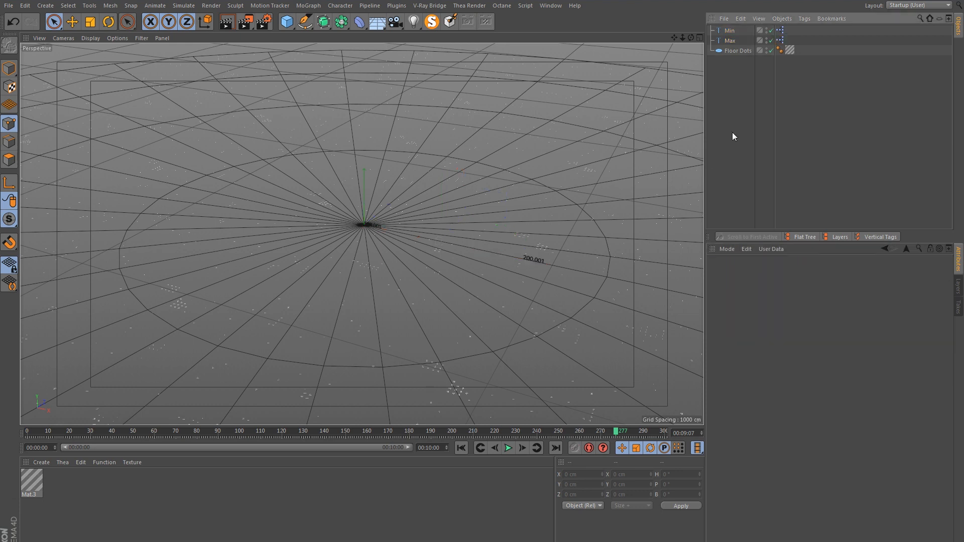
Step: Add a MoGraph Cloner and make the Min and Max text splines its children
left_click(308, 5)
left_click(324, 114)
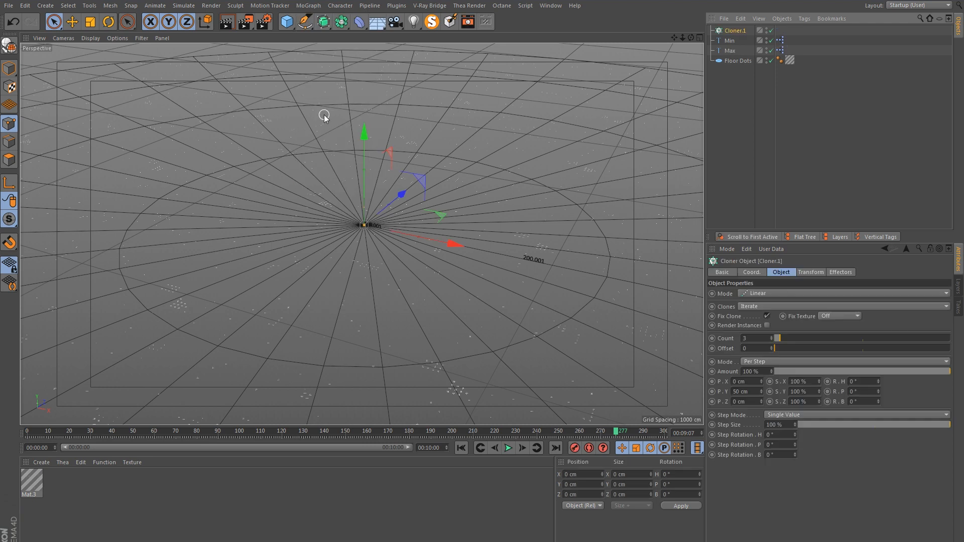
left_click(731, 41)
left_click(731, 50, "ctrl")
left_click_drag(731, 51, 735, 31)
scroll(341, 231, "up", 3)
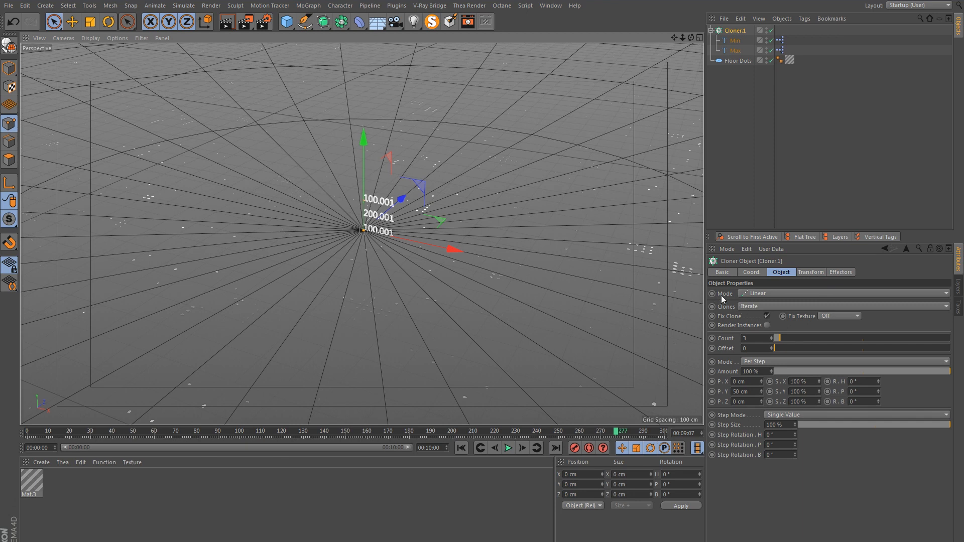
Step: Set the Cloner's mode to Object and assign Floor Dots as its object
left_click(758, 296)
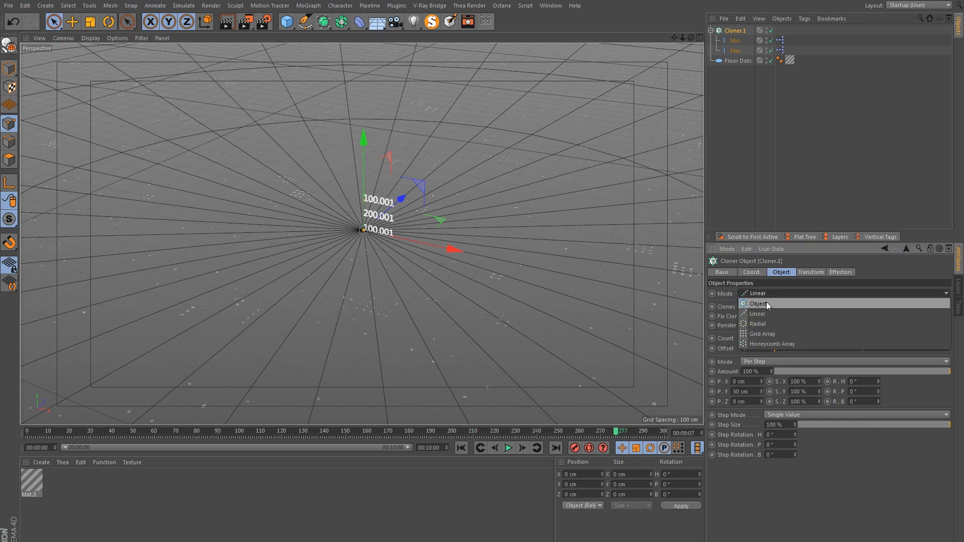
left_click(763, 304)
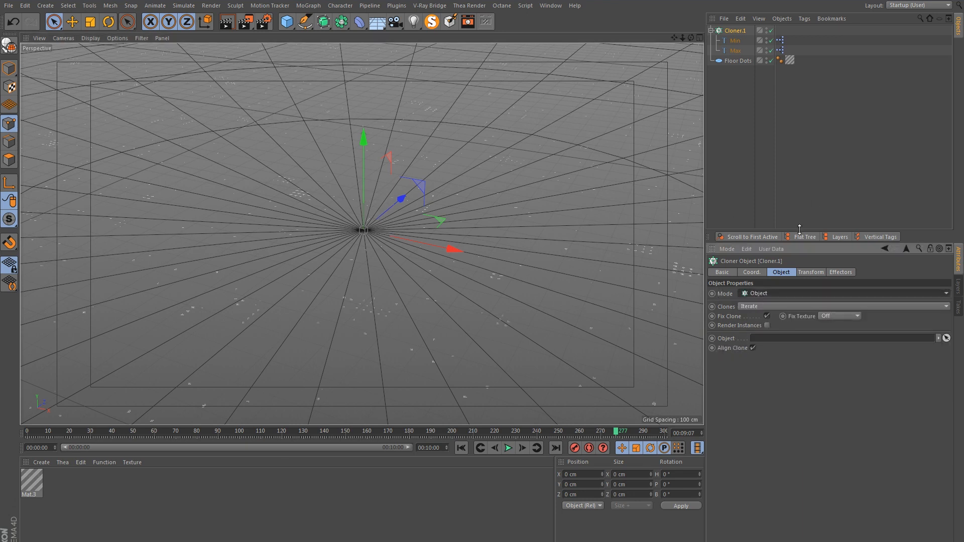
left_click_drag(728, 61, 756, 338)
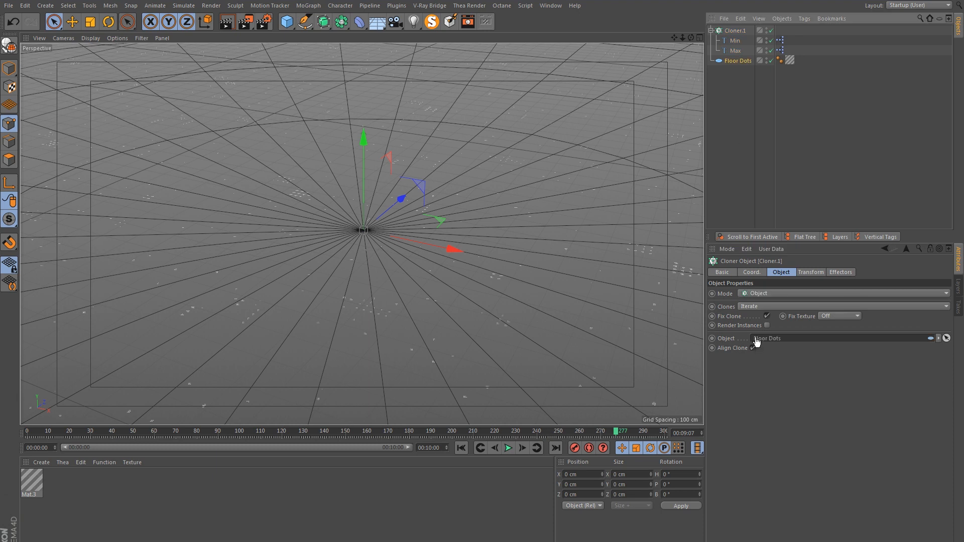
right_click_drag(421, 151, 345, 149, "alt")
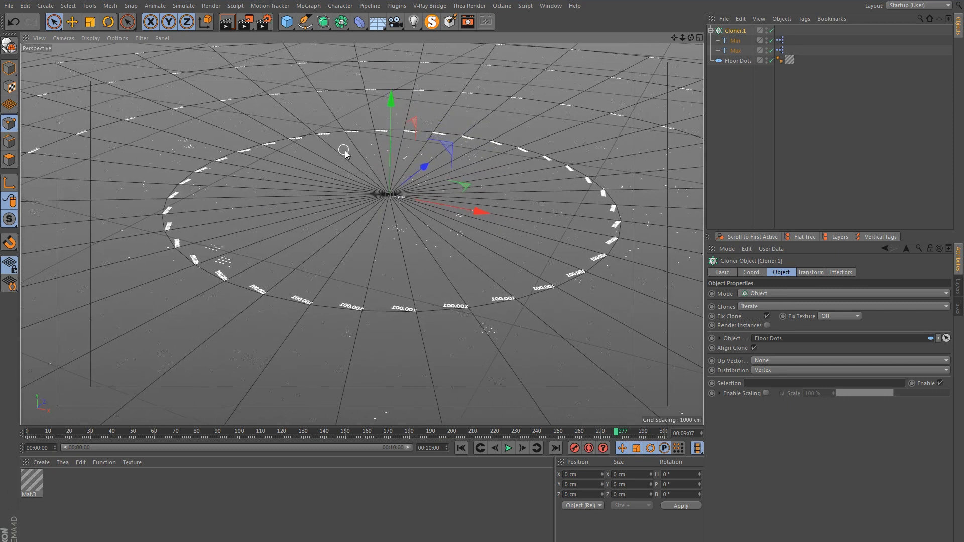
Step: Set the Cloner's distribution to Surface and disable Align Clone
left_click(773, 372)
left_click(779, 410)
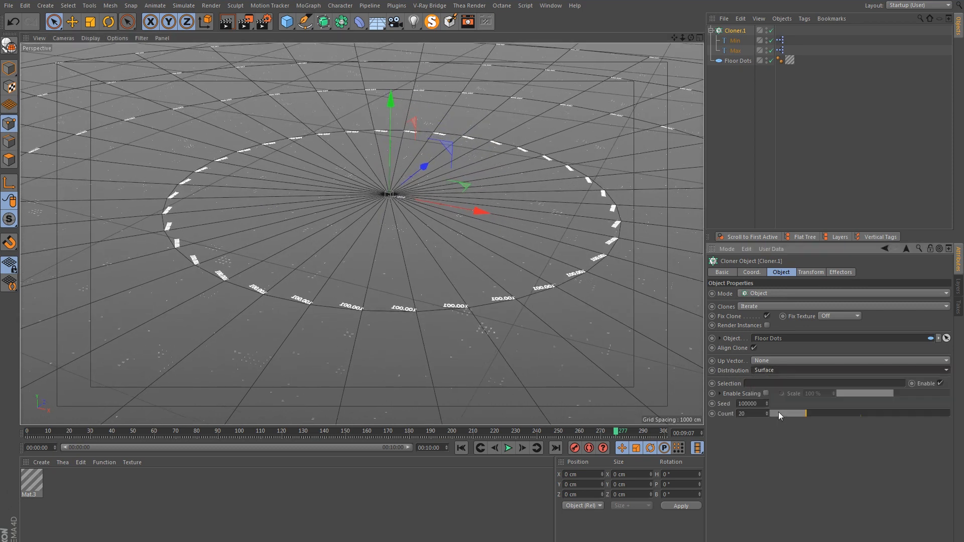
left_click(754, 348)
mouse_move(366, 146)
left_mouse_down("alt")
mouse_move(390, 147)
mouse_move(380, 143)
left_mouse_up("alt")
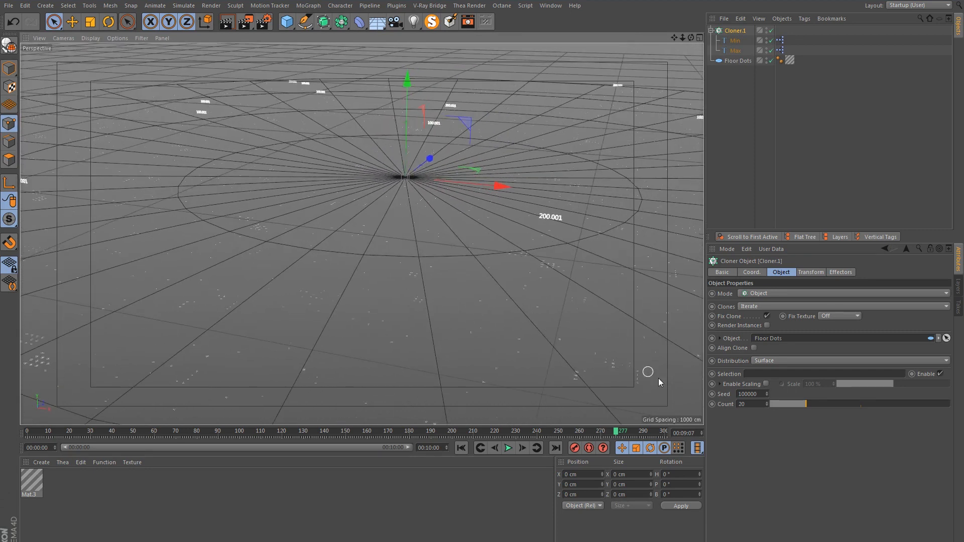
Step: Set the Cloner's count to 100
left_click_drag(751, 404, 717, 385)
type("100")
key("Return")
left_click_drag(377, 199, 379, 190, "alt")
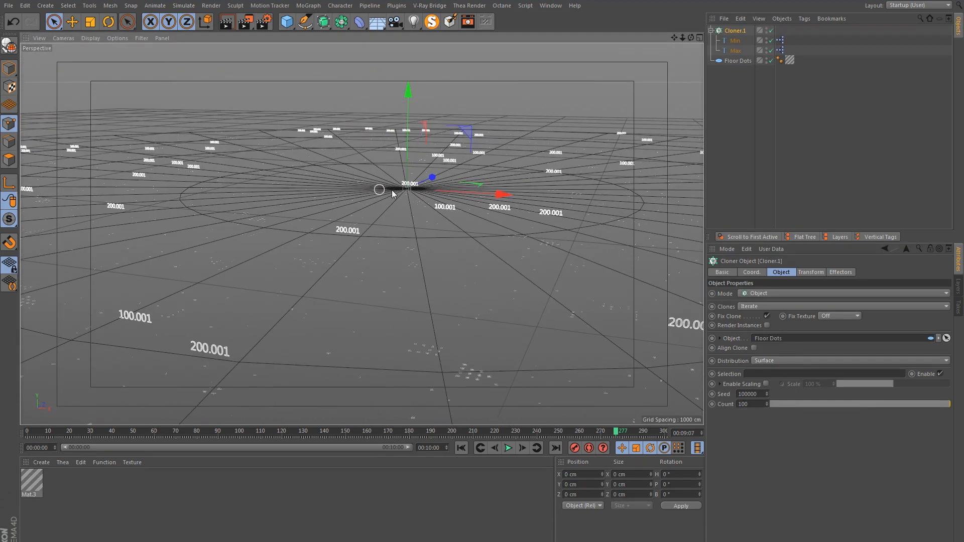
Step: Try to raise the number clones with a Cloner Y position of 410 cm, and undo that change
left_click(757, 275)
left_click_drag(748, 304, 626, 278)
type("40")
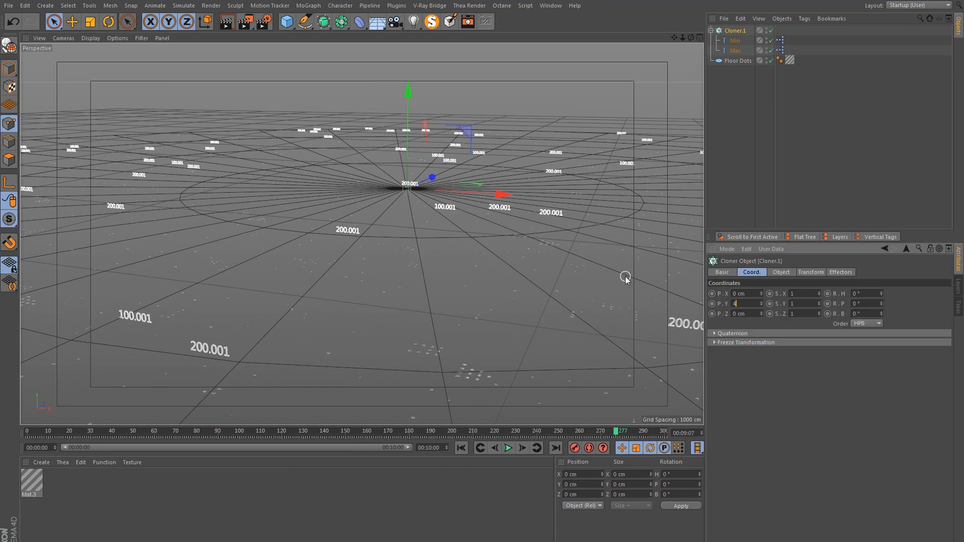
key("Return")
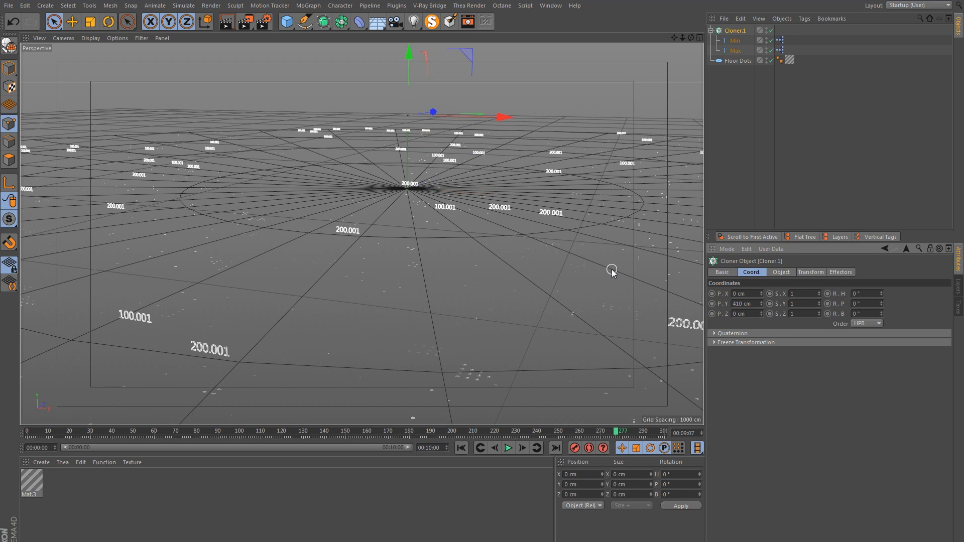
key("ctrl+z")
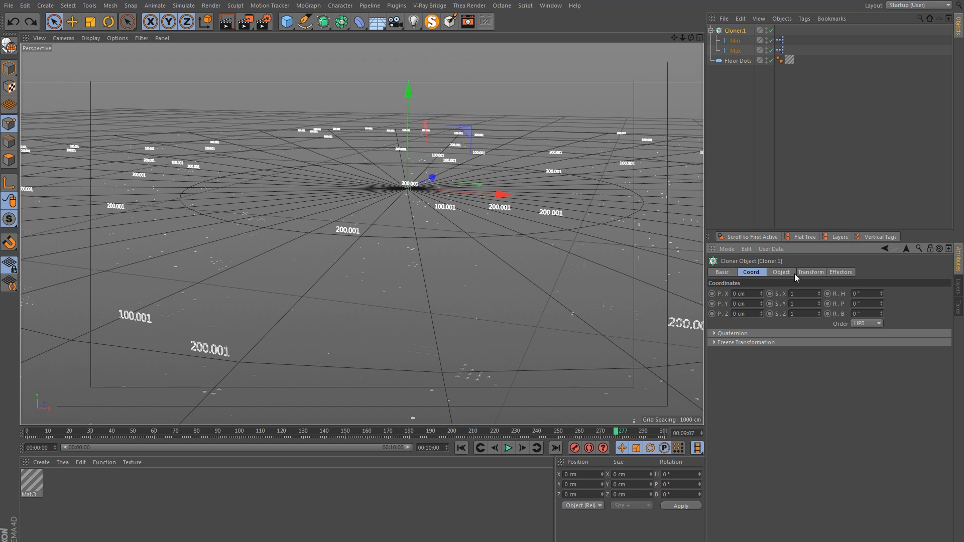
Step: Offset the clones upward by setting the Cloner's transform P.Y value to 410 cm
left_click(810, 272)
left_click_drag(761, 316, 691, 307)
type("4")
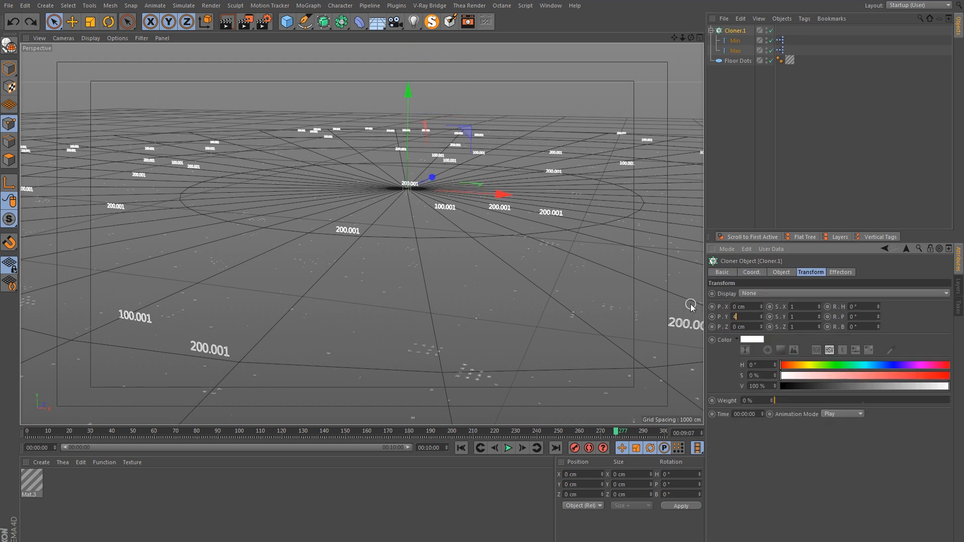
type("10")
key("Return")
mouse_move(425, 119)
left_mouse_down("alt")
mouse_move(452, 119)
mouse_move(432, 123)
left_mouse_up("alt")
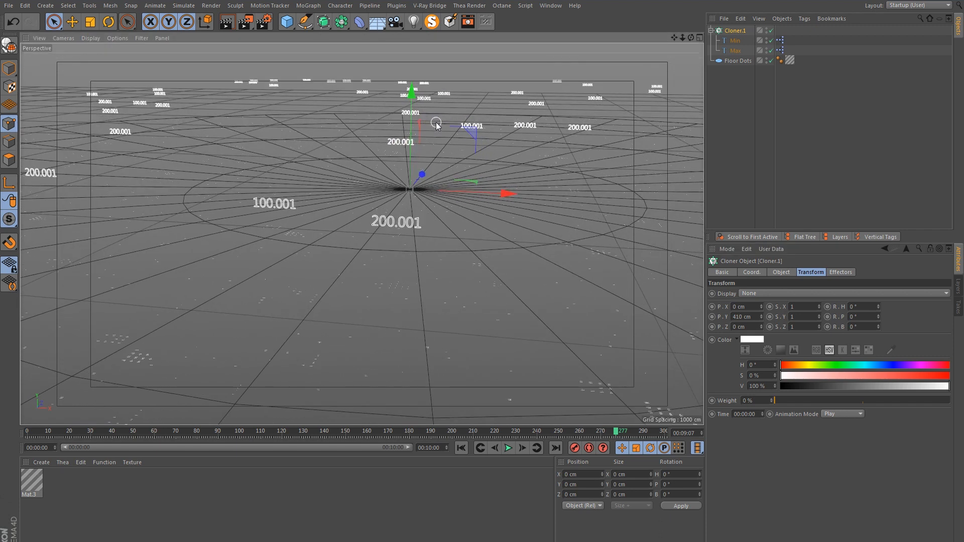
Step: Change the Cloner's Clones setting to Blend so the numbers vary between Min and Max
left_click(735, 41)
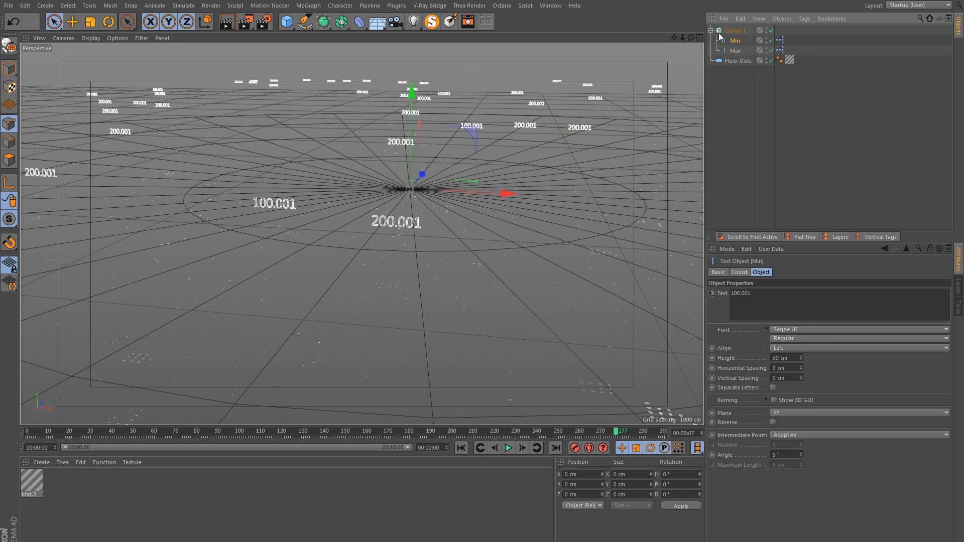
left_click(742, 32)
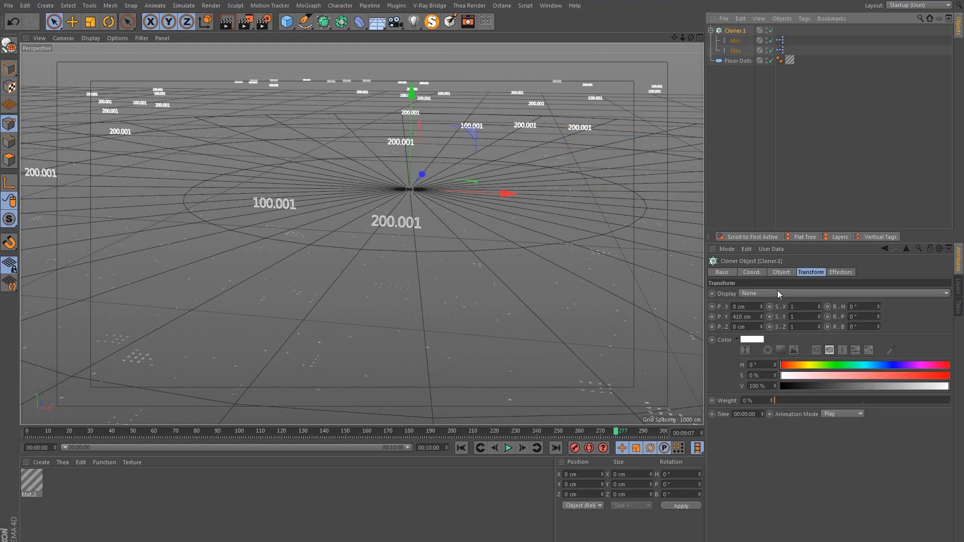
left_click(782, 273)
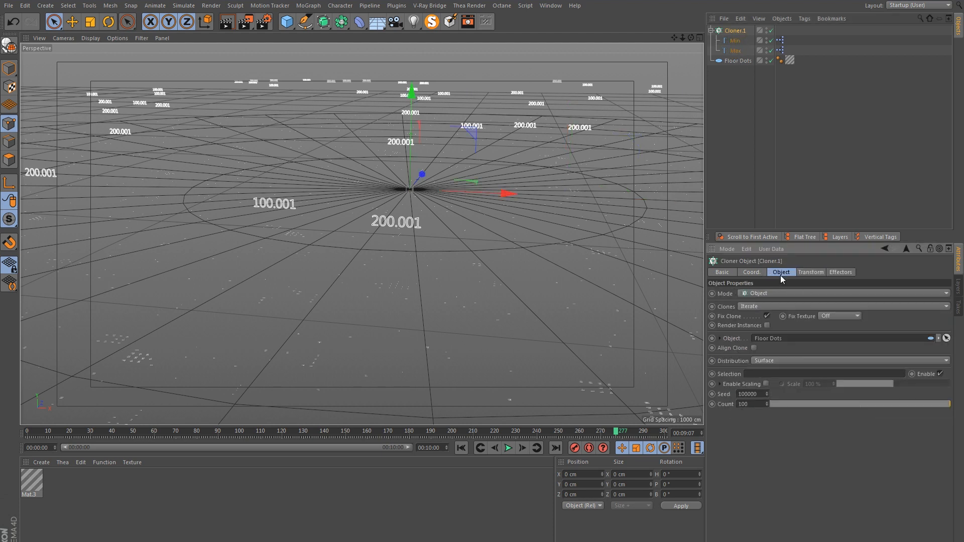
left_click(741, 308)
left_click(758, 340)
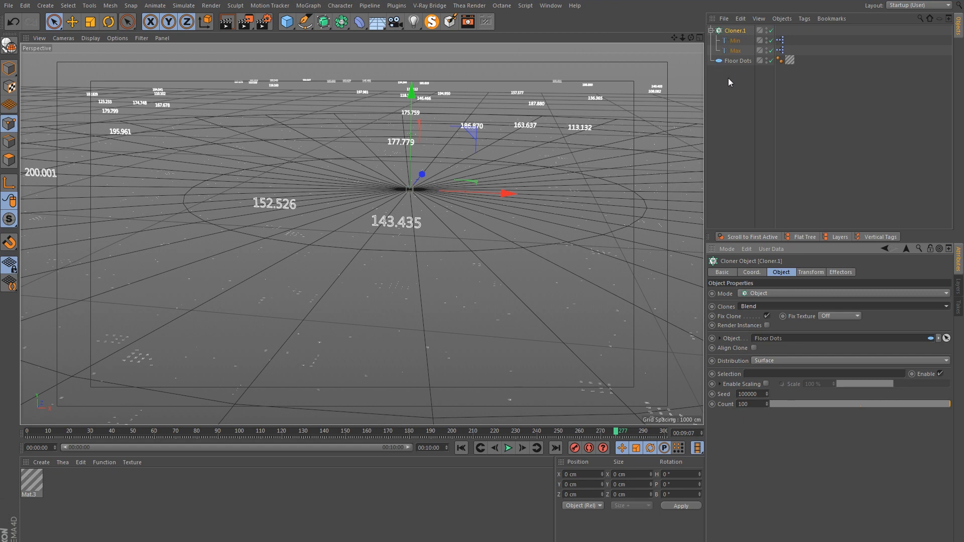
Step: Examine the blended numbers up close and play the animation from the first frame
mouse_move(423, 150)
left_mouse_down("alt")
mouse_move(354, 147)
mouse_move(423, 144)
left_mouse_up("alt")
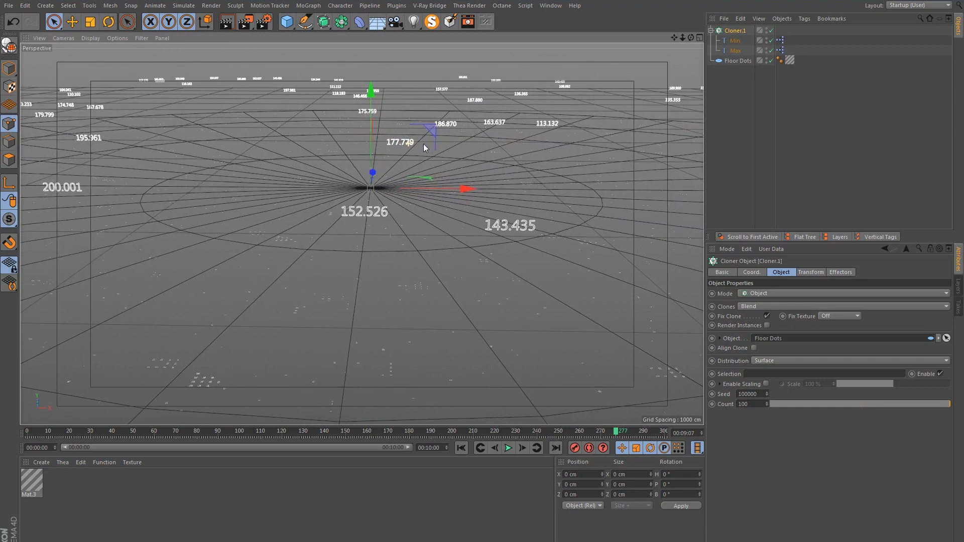
scroll(555, 198, "up", 4)
right_click_drag(555, 197, 556, 197, "alt")
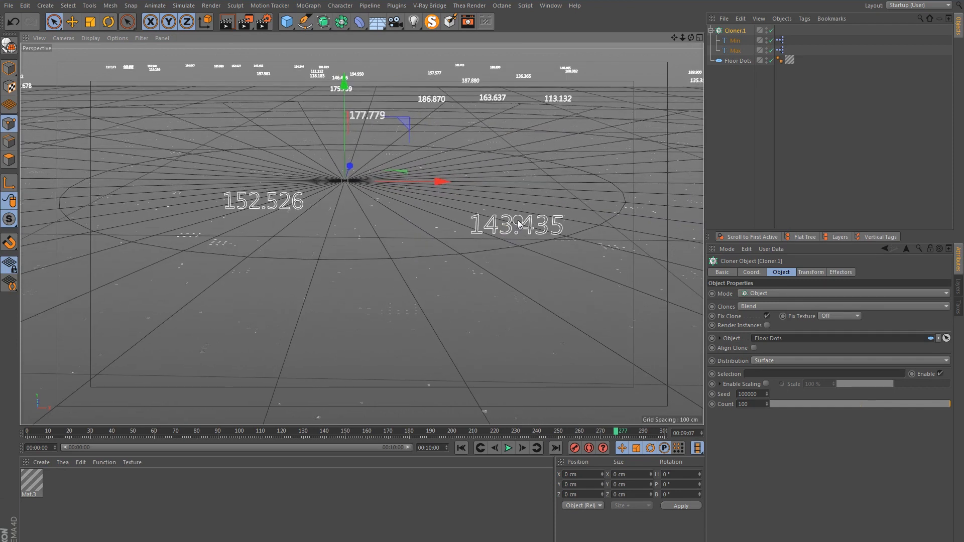
left_click(461, 448)
left_click(509, 448)
left_click(509, 448)
Step: Keyframe the Min XPresso tag's Number value at 100 on the first frame and 200 on the last frame
left_click(461, 448)
left_click(781, 41)
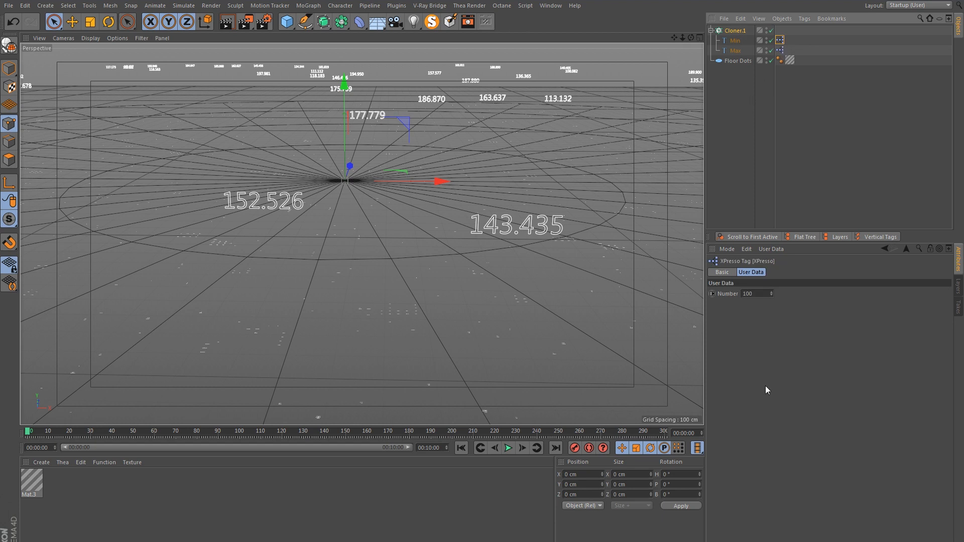
left_click(718, 296)
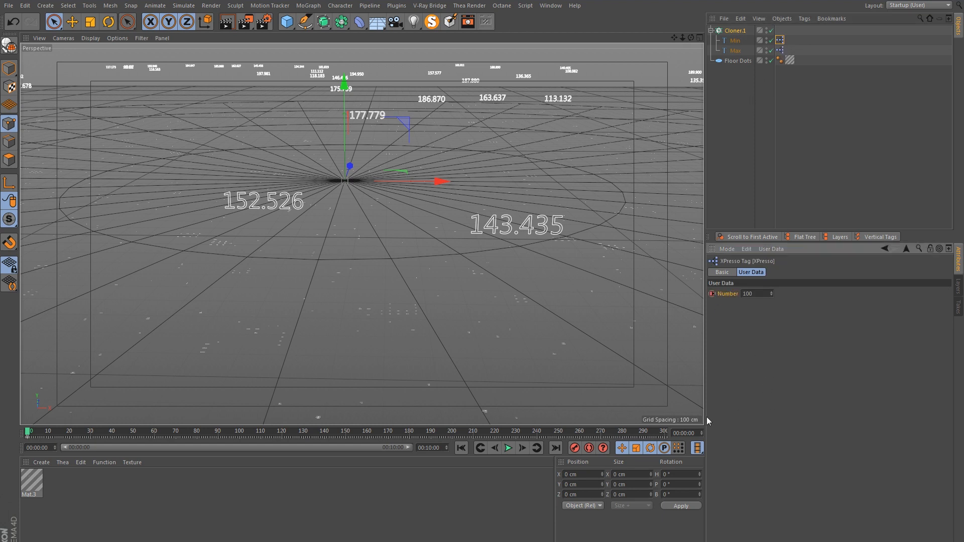
left_click(662, 432)
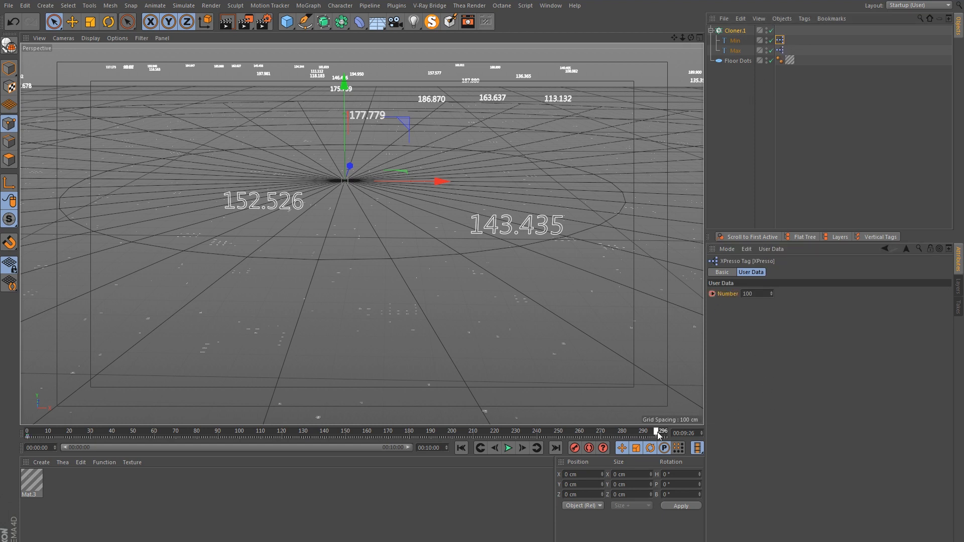
left_click(762, 294)
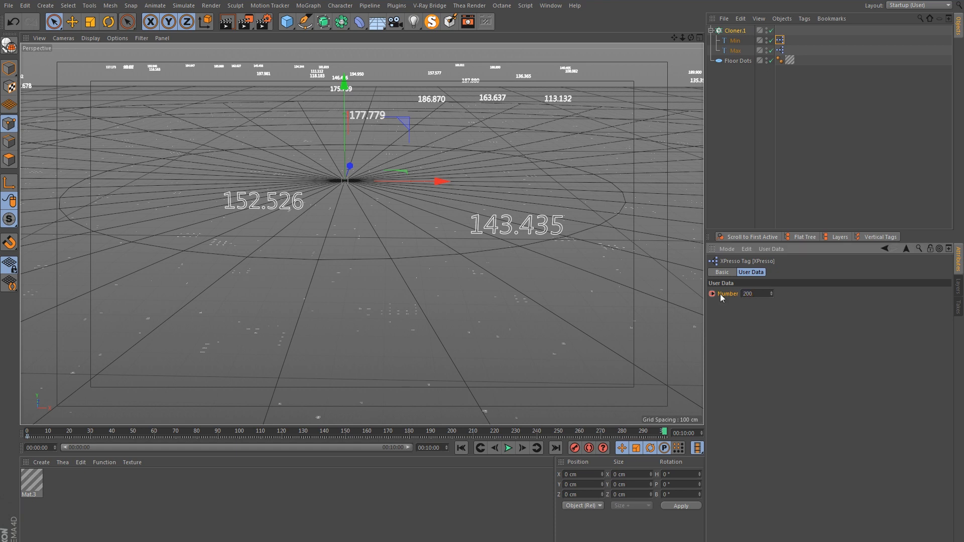
left_click(713, 293)
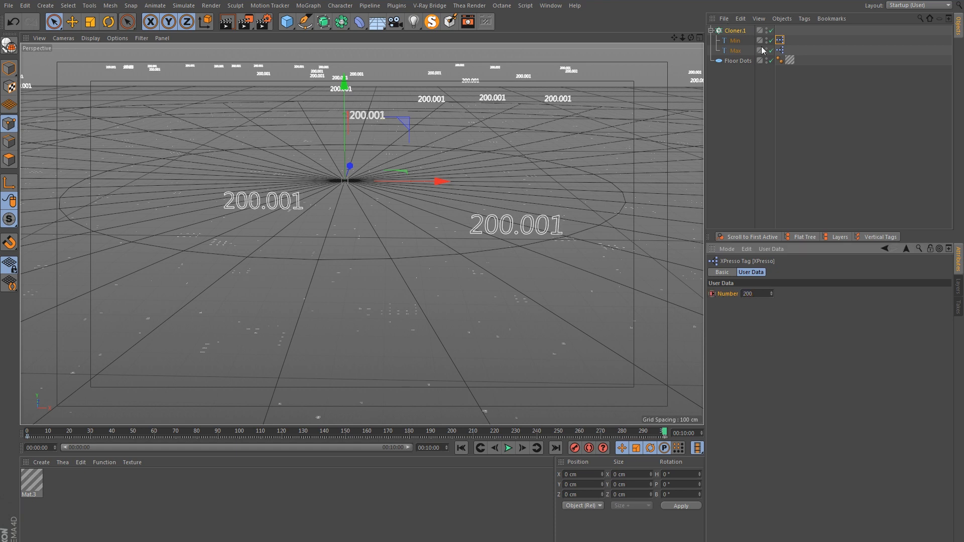
Step: Keyframe the Max XPresso tag's Number value at 200 on the first frame and 600 on the last frame
left_click(780, 50)
left_click(459, 450)
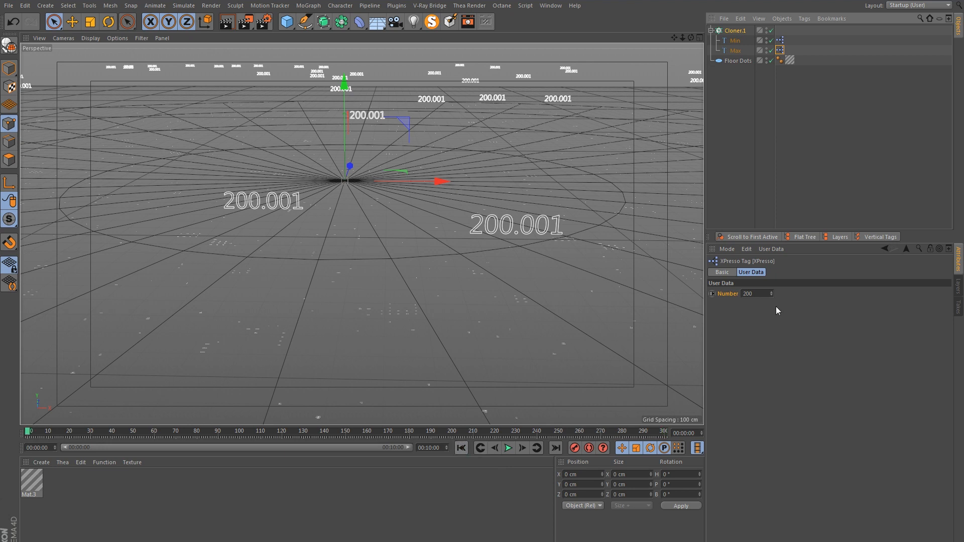
left_click(712, 294)
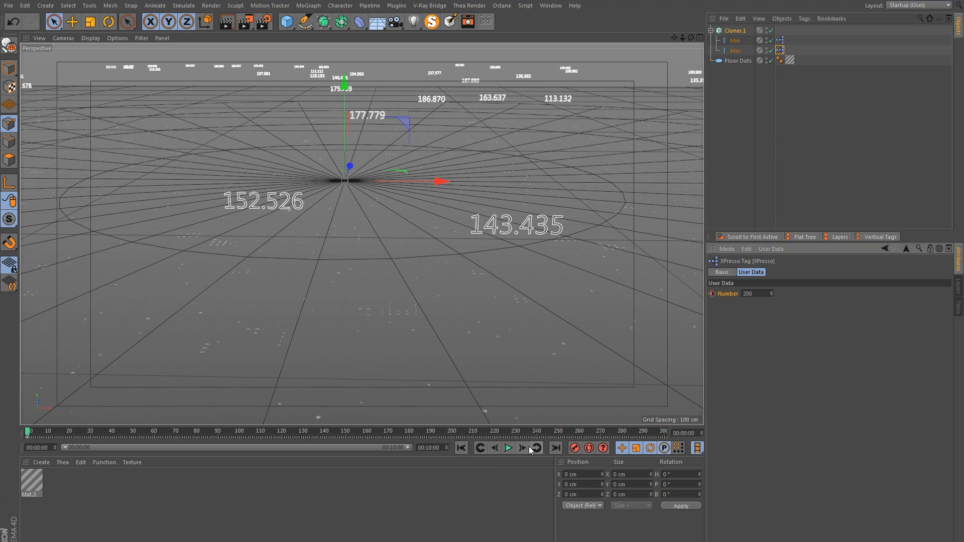
left_click(555, 449)
left_click(748, 293)
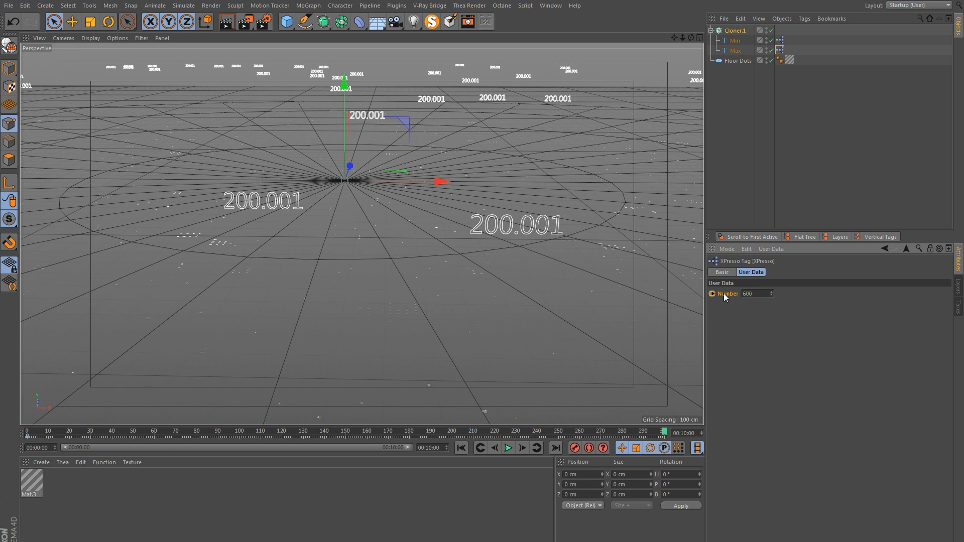
left_click(712, 293)
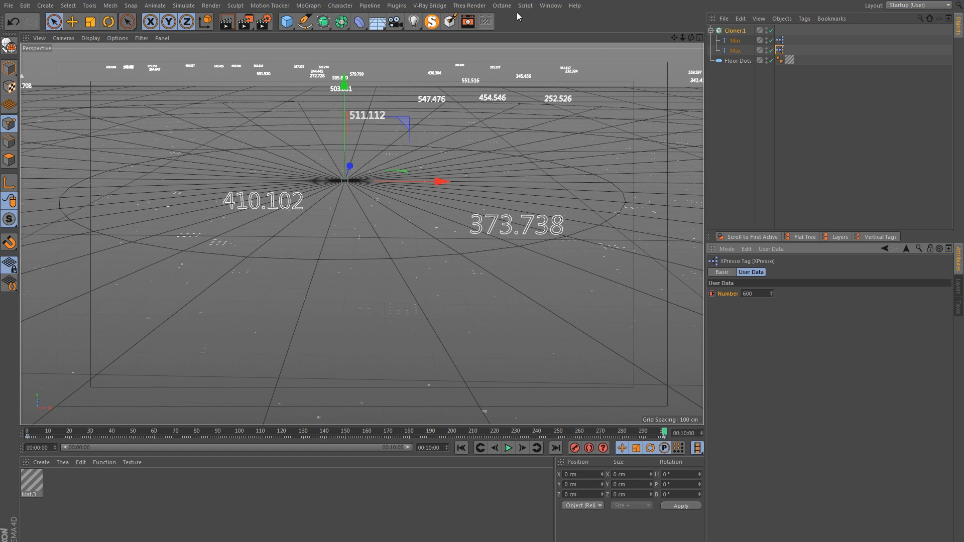
Step: Set linear interpolation for both XPresso Number tracks in the Timeline and close it
left_click(551, 6)
left_click(568, 99)
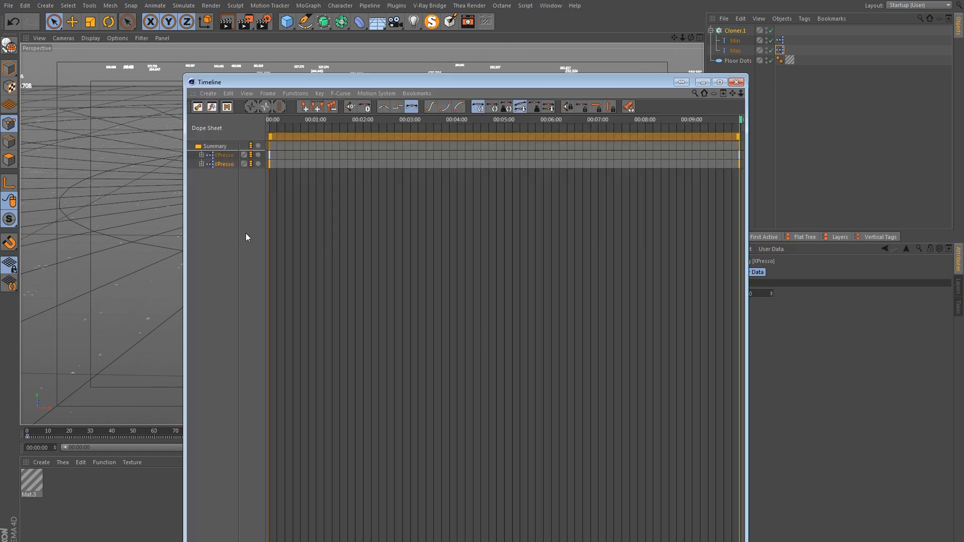
left_click_drag(223, 172, 217, 151)
left_click(386, 107)
left_click(737, 82)
Step: Play the animation and check the counting number labels from a higher viewpoint
left_click(509, 448)
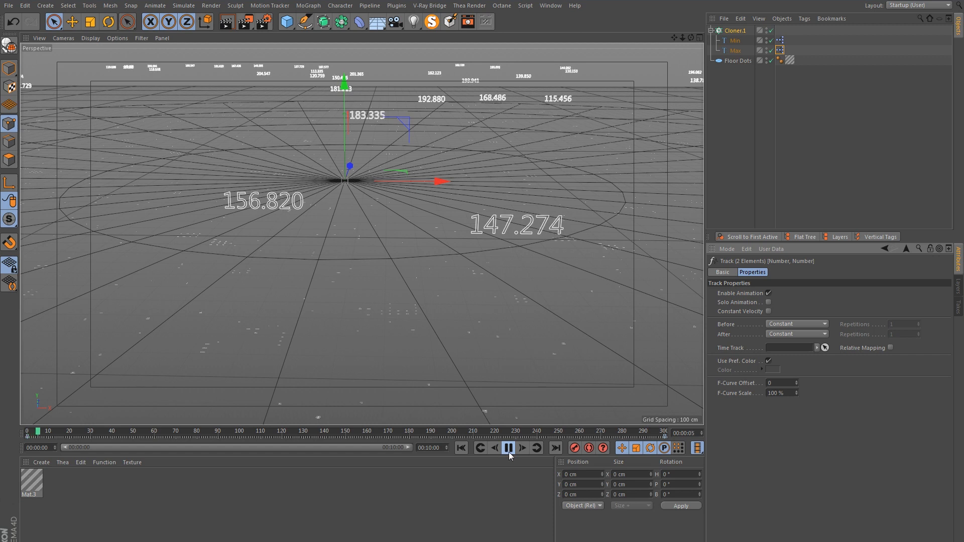
key("F8")
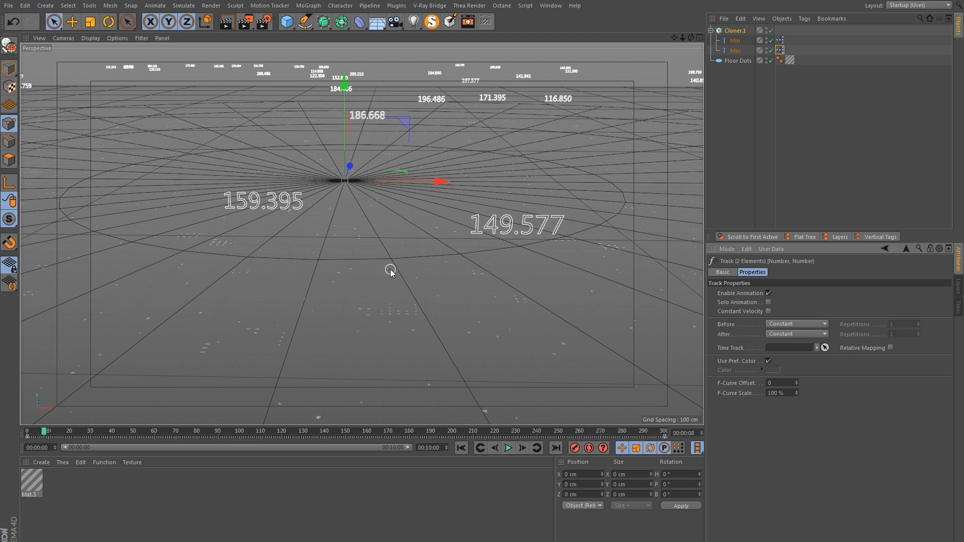
left_click_drag(360, 196, 349, 246, "alt")
left_click_drag(384, 179, 514, 409, "alt")
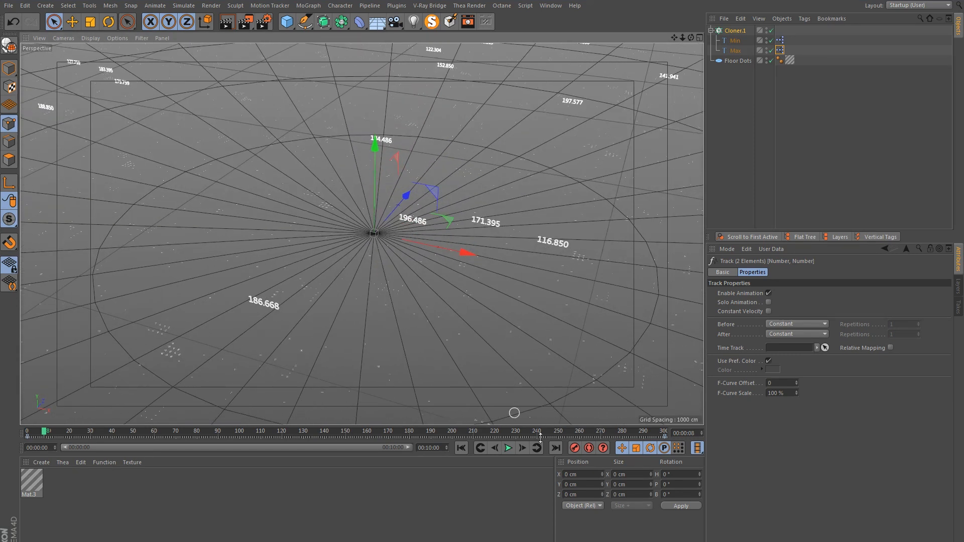
left_click(509, 448)
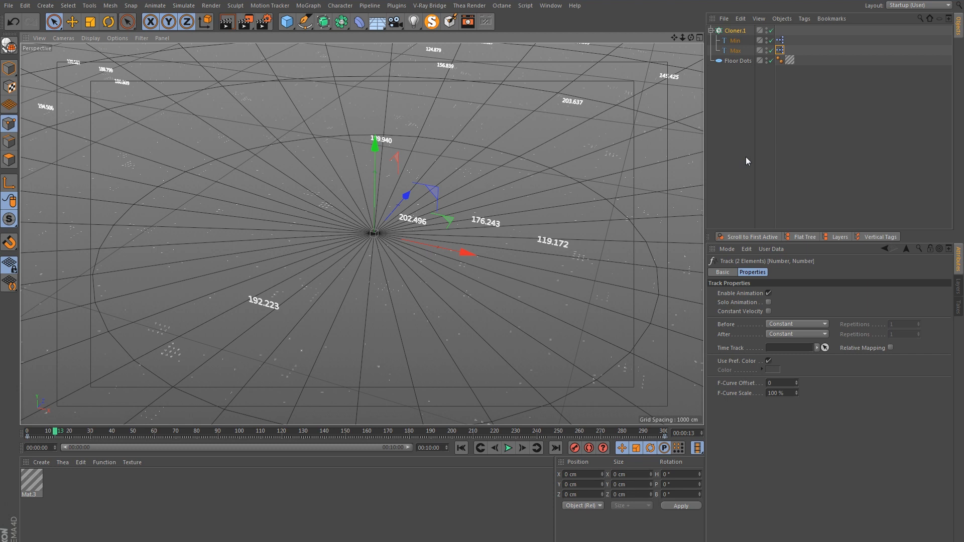
Step: Compare playback with the Cloner disabled, re-enable it, and render a preview of the view
left_click(746, 158)
left_click(508, 448)
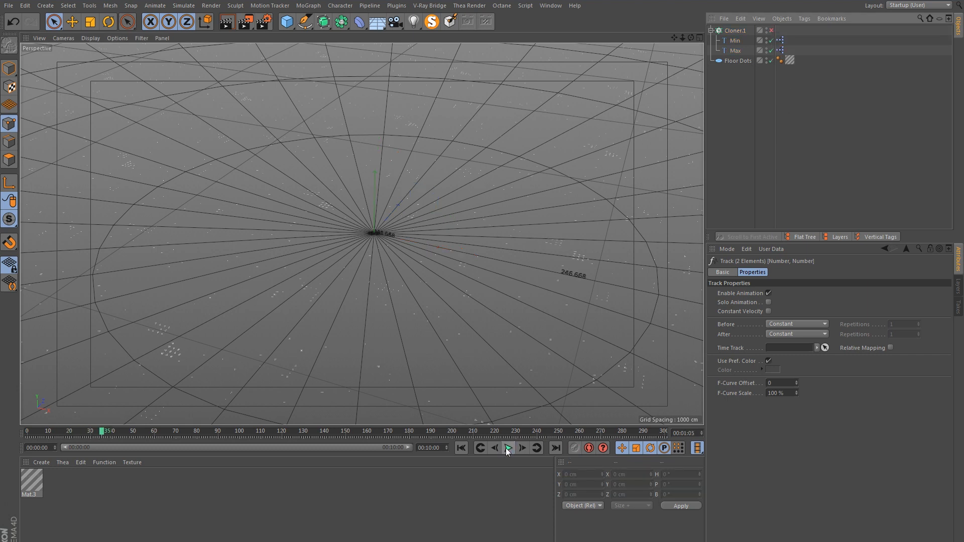
left_click(772, 31)
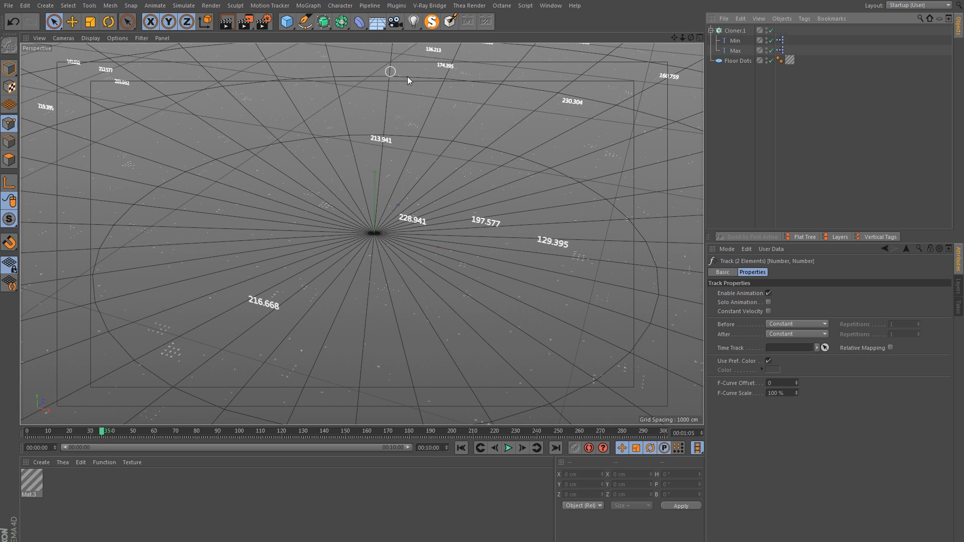
left_click(228, 23)
Step: Nest the number Cloner under a new Extrude object and enable the Extrude's Hierarchical option
left_click(735, 31)
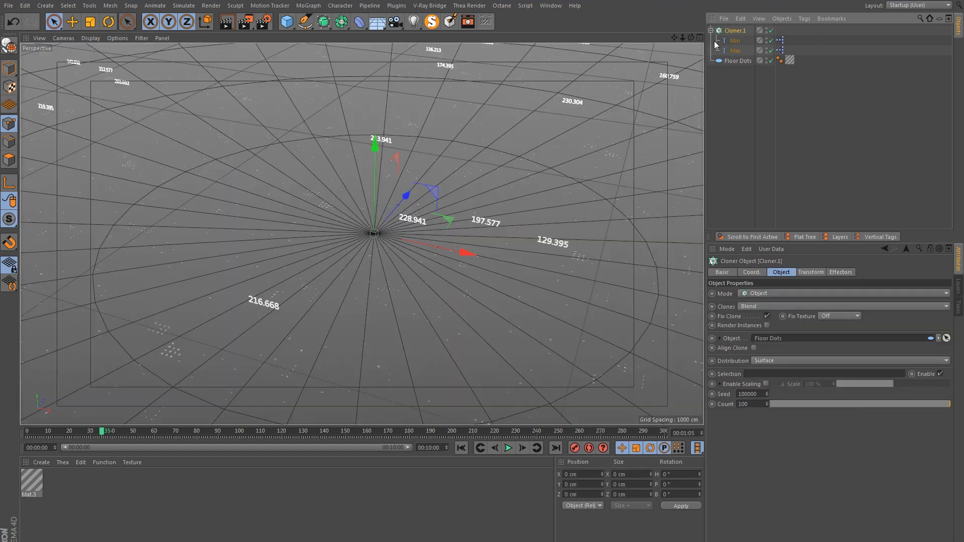
left_click_drag(324, 22, 471, 35)
left_click_drag(737, 45, 735, 30)
left_click(735, 30)
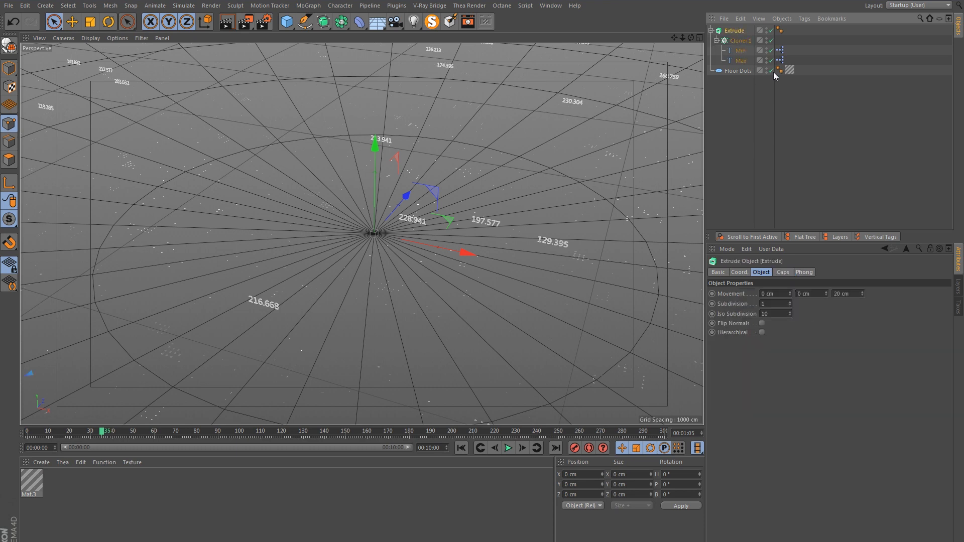
left_click(762, 333)
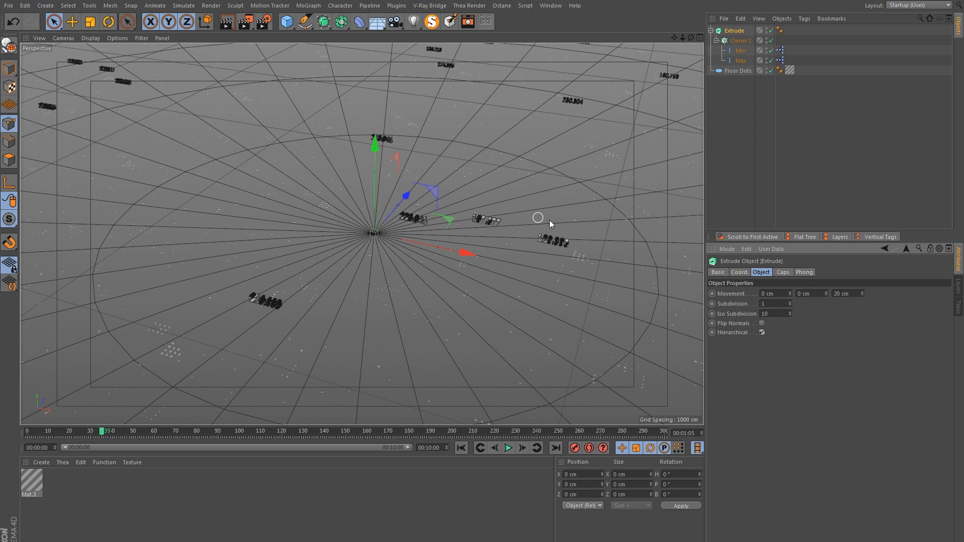
Step: Set the Extrude's Z movement to 0 cm and render a close-up preview of the numbers
left_click_drag(857, 292, 760, 279)
type("0")
key("Return")
right_click_drag(592, 237, 665, 198, "alt")
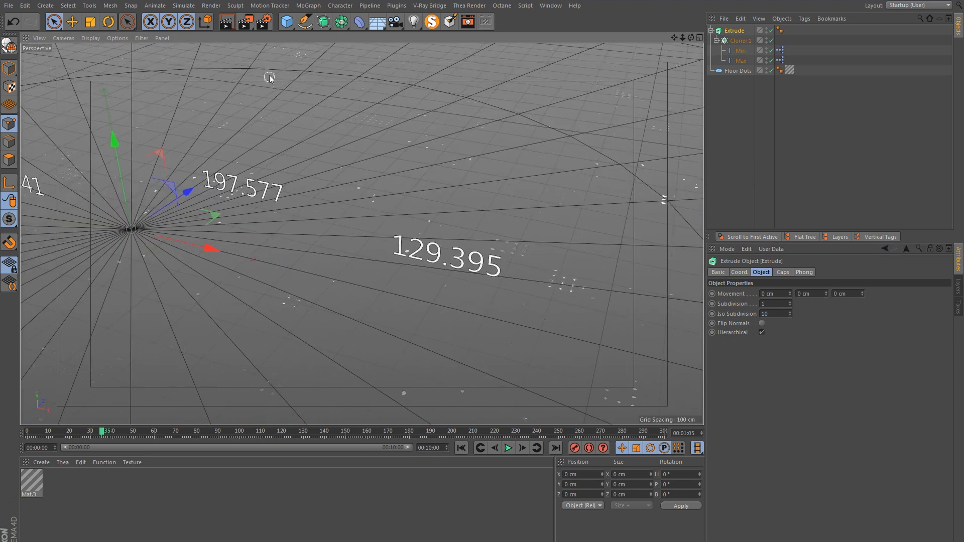
left_click(227, 22)
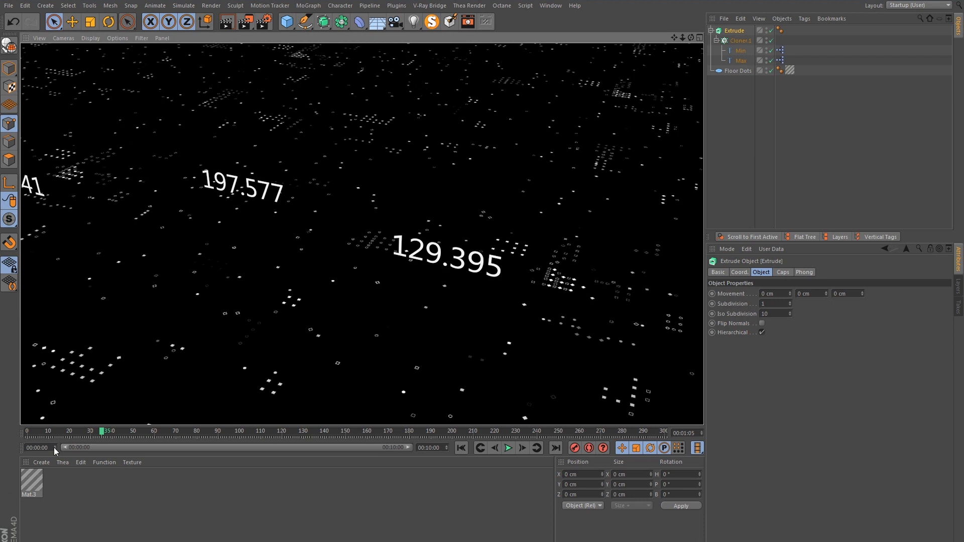
Step: Create a new material with Luminance enabled, apply it to the Extrude, and render a preview
double_click(77, 523)
double_click(39, 481)
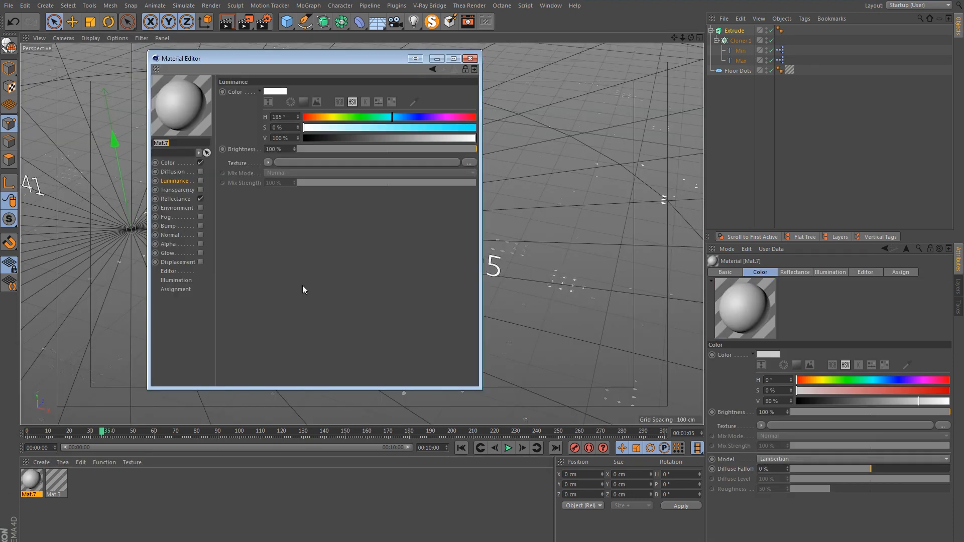
left_click(201, 180)
left_click(473, 58)
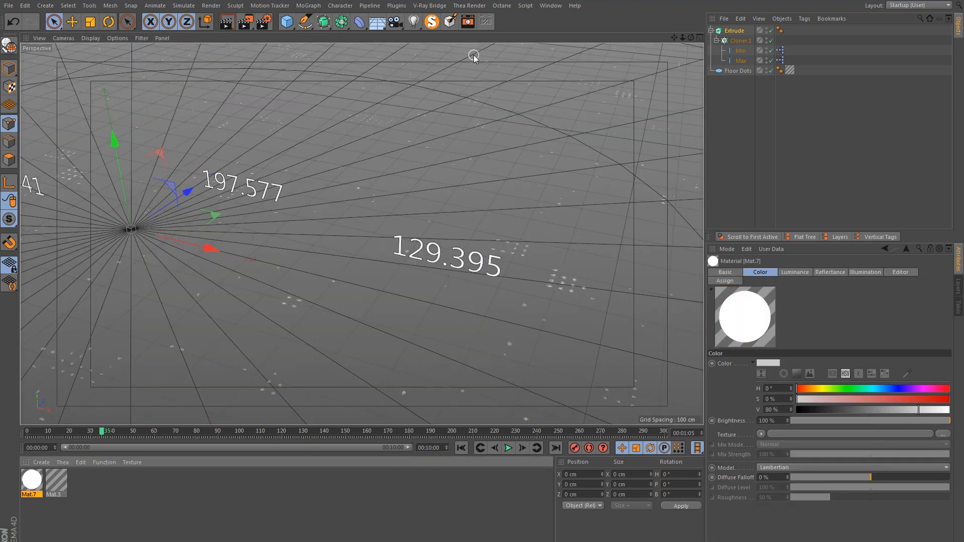
left_click_drag(34, 482, 738, 31)
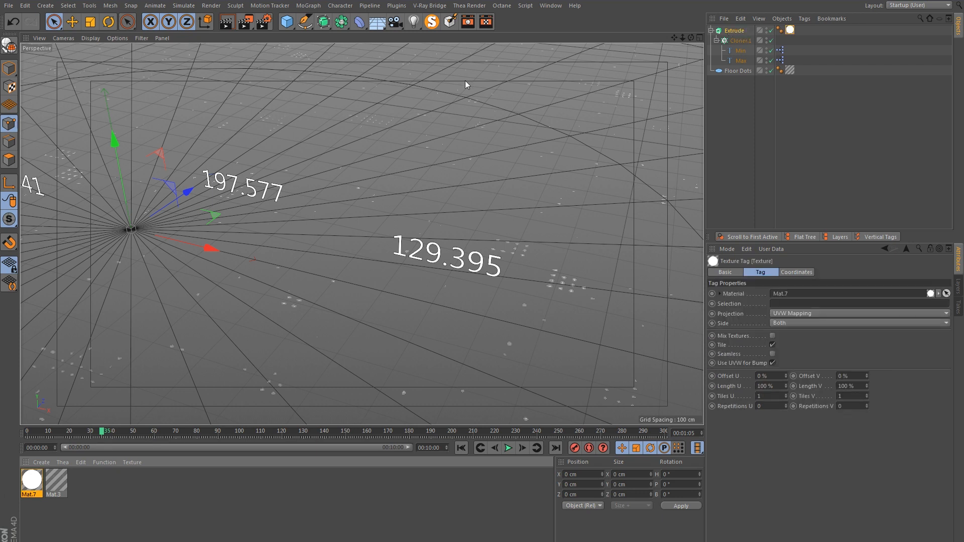
left_click(226, 23)
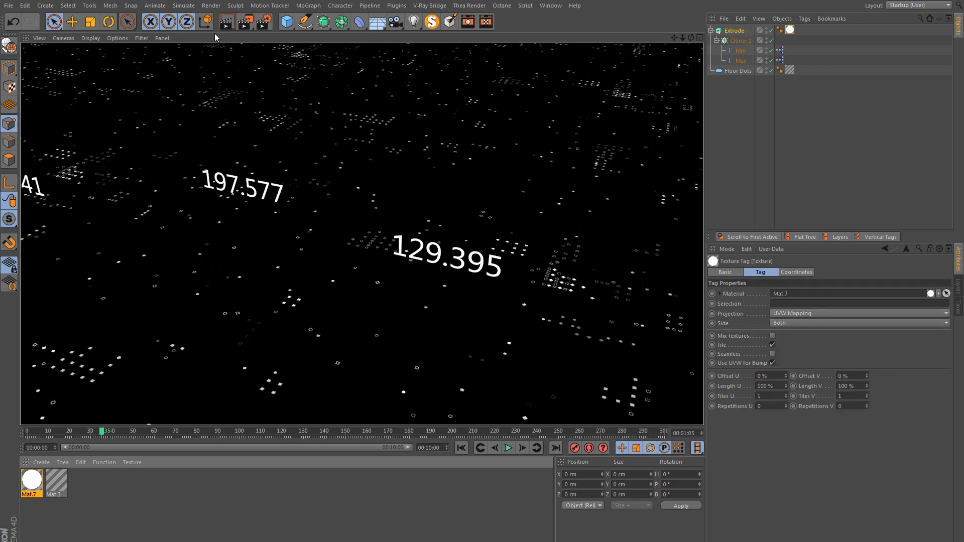
Step: Turn off solo mode to bring the full city scene back around the number labels
scroll(273, 119, "down", 5)
middle_click_drag(272, 119, 371, 147, "alt")
left_click_drag(372, 147, 368, 151, "alt")
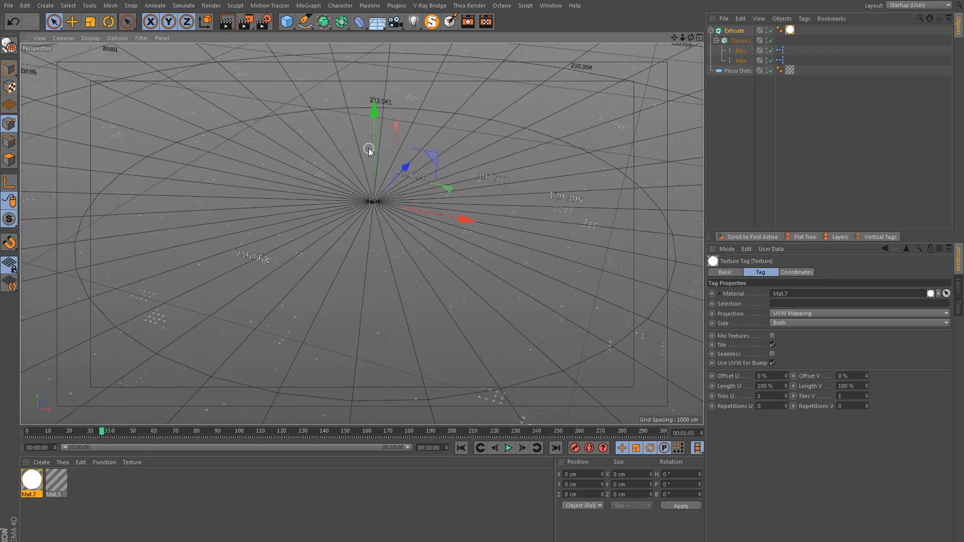
left_click(431, 26)
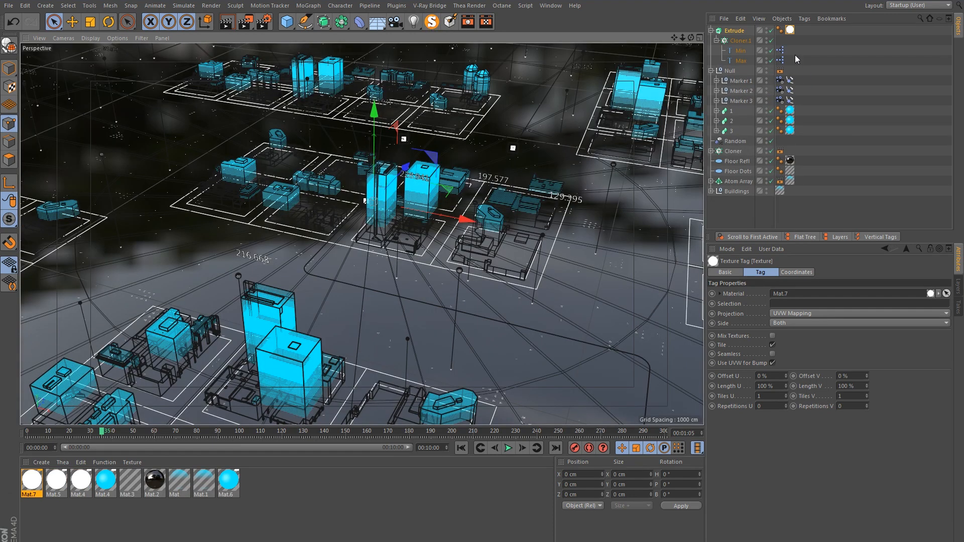
Step: Add a Compositing tag to the Extrude, disable Seen by Refraction and Seen by Reflection, and render the view
right_click(742, 37)
mouse_move(784, 39)
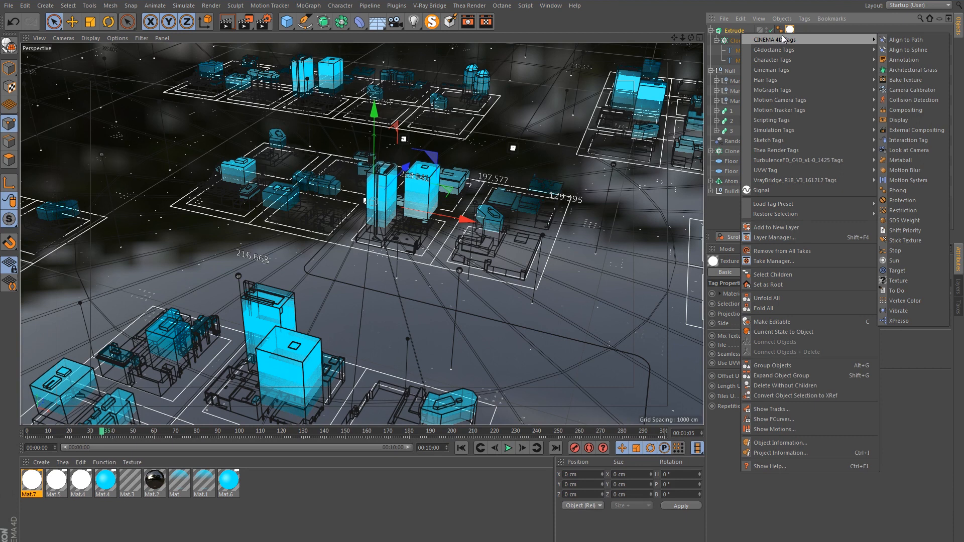
left_click(906, 110)
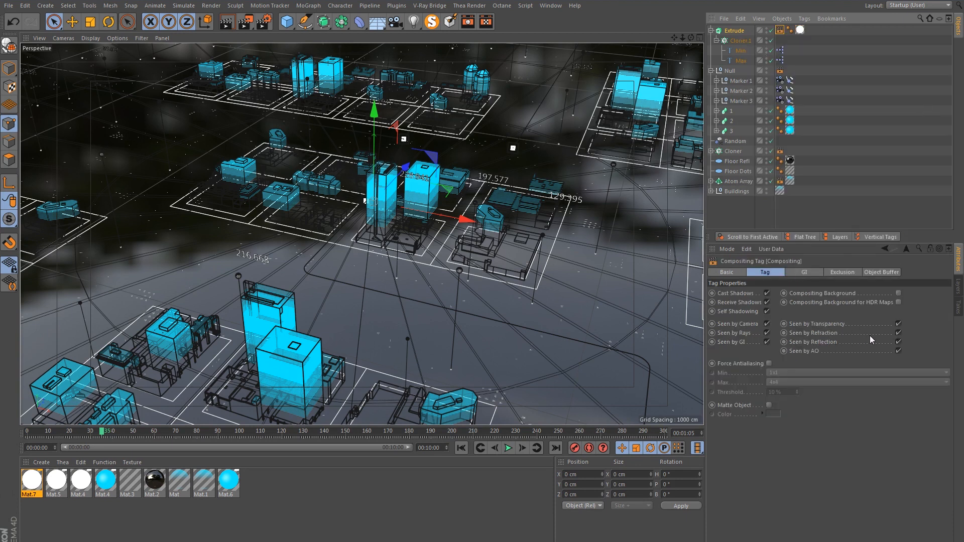
left_click(898, 333)
left_click(899, 342)
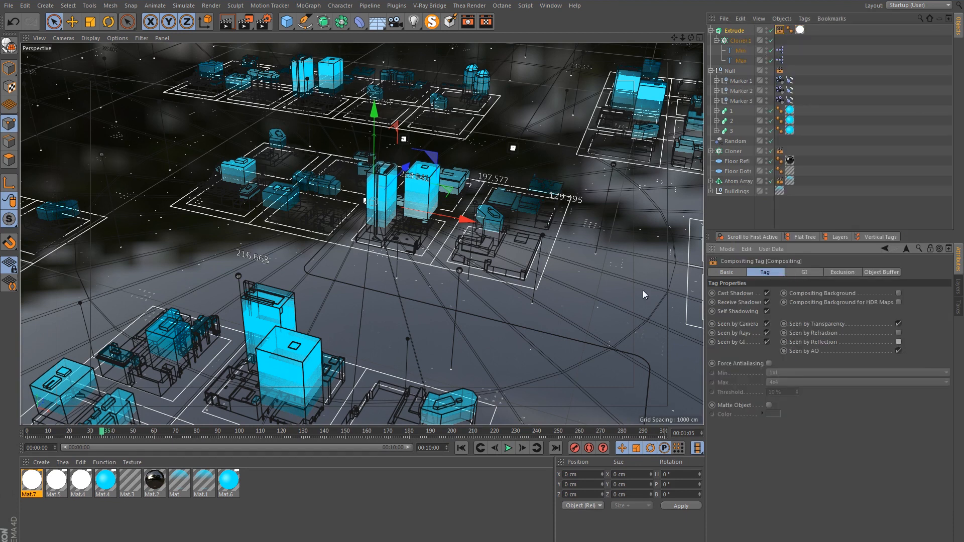
left_click(230, 28)
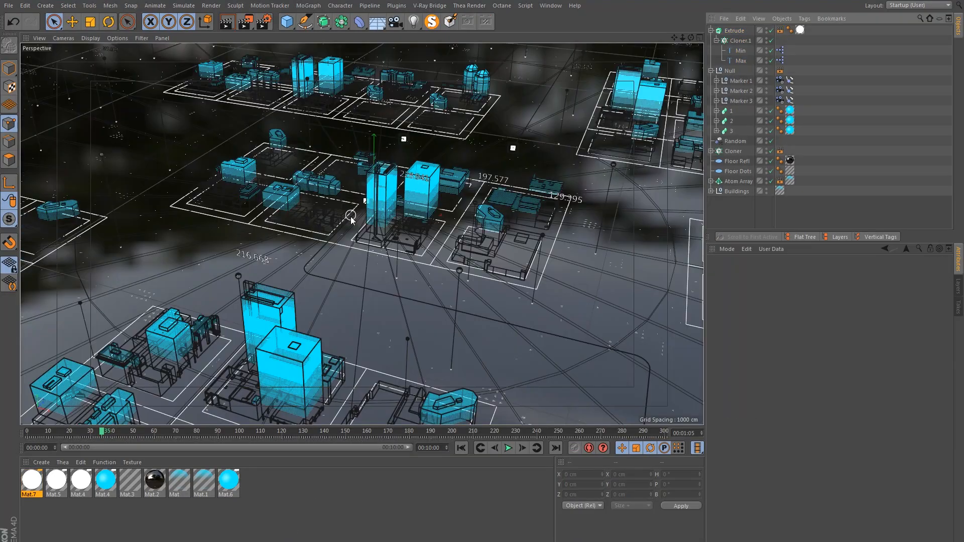
Step: Add a camera to the scene and set its Focal Length to 1000
middle_click_drag(401, 242, 371, 257, "alt")
left_click_drag(396, 21, 438, 31)
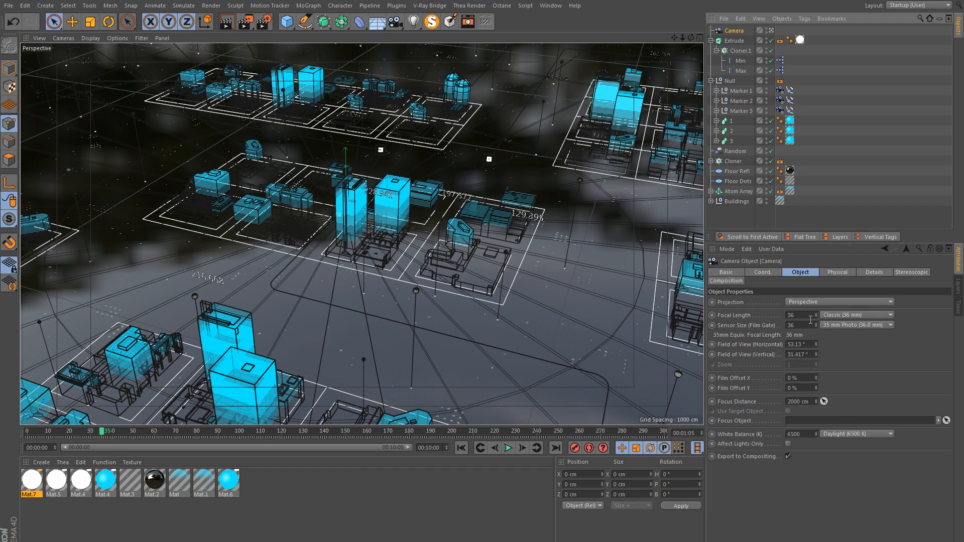
left_click_drag(808, 316, 667, 280)
type("1000")
key("Return")
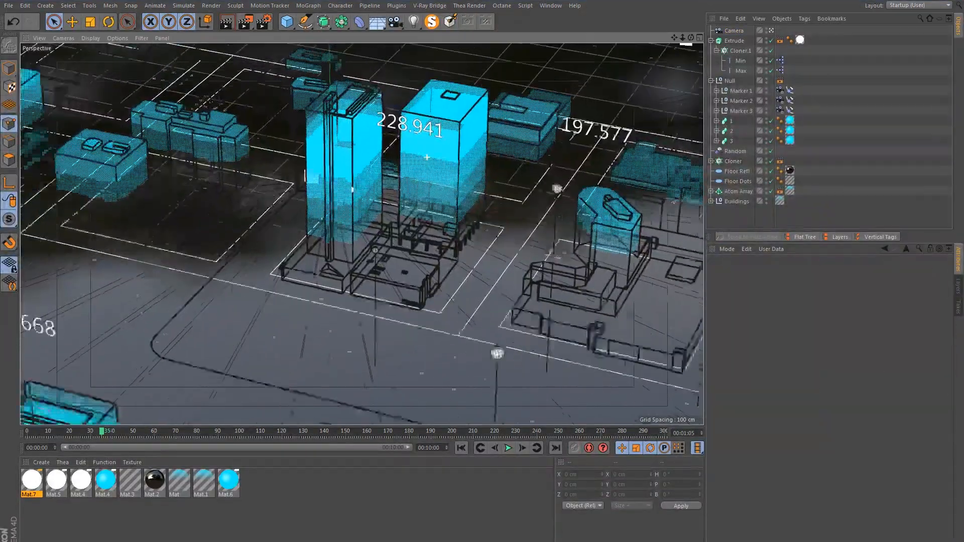
Step: Frame several city blocks and their number labels from a distant, high-angle, near-isometric viewpoint
right_click_drag(352, 189, 326, 192, "alt")
middle_click_drag(421, 182, 429, 263, "alt")
left_click_drag(429, 264, 363, 253, "alt")
right_click_drag(385, 251, 288, 272, "alt")
middle_click_drag(411, 261, 345, 244, "alt")
right_click_drag(356, 244, 176, 272, "alt")
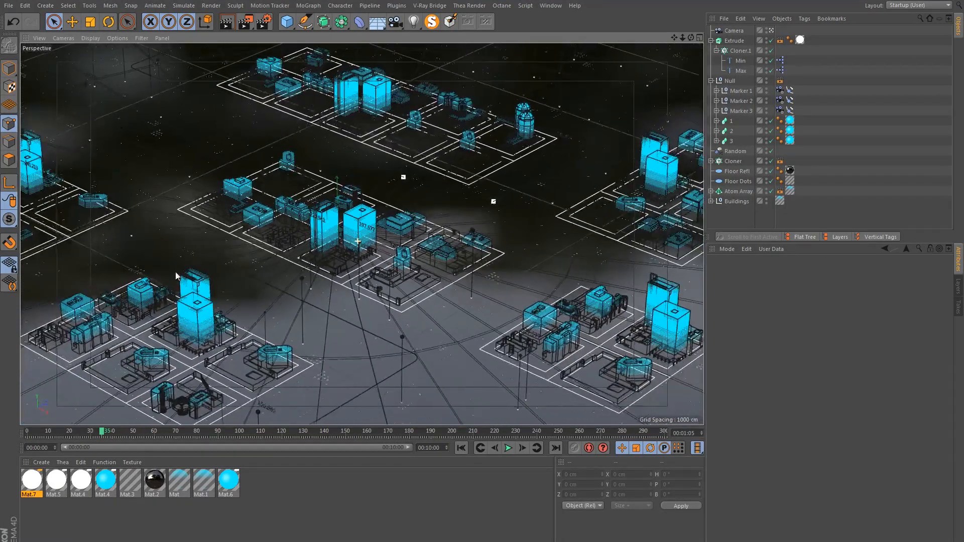
middle_click_drag(342, 244, 372, 249, "alt")
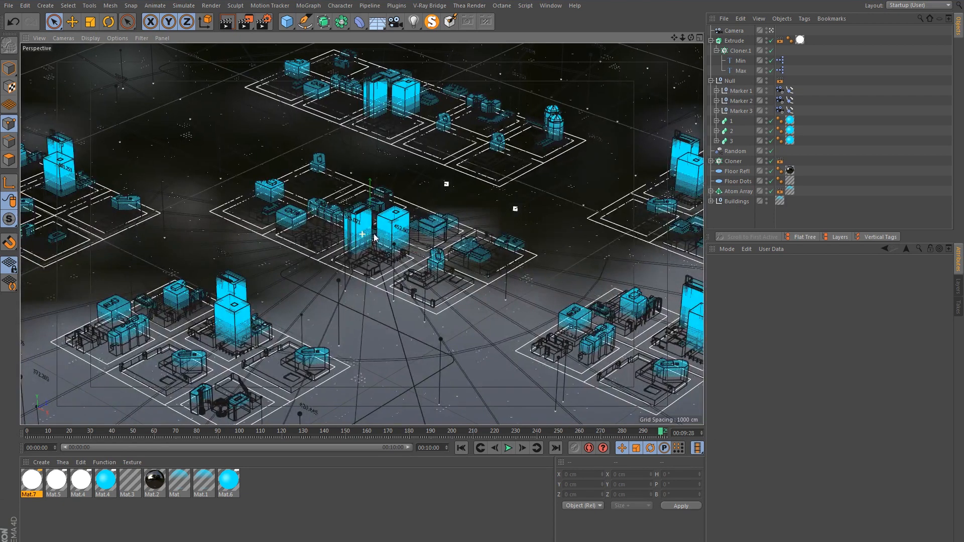
Step: Add a null object to the scene and make the camera its child
left_click(45, 5)
mouse_move(55, 23)
left_click(96, 25)
left_click_drag(732, 30, 737, 34)
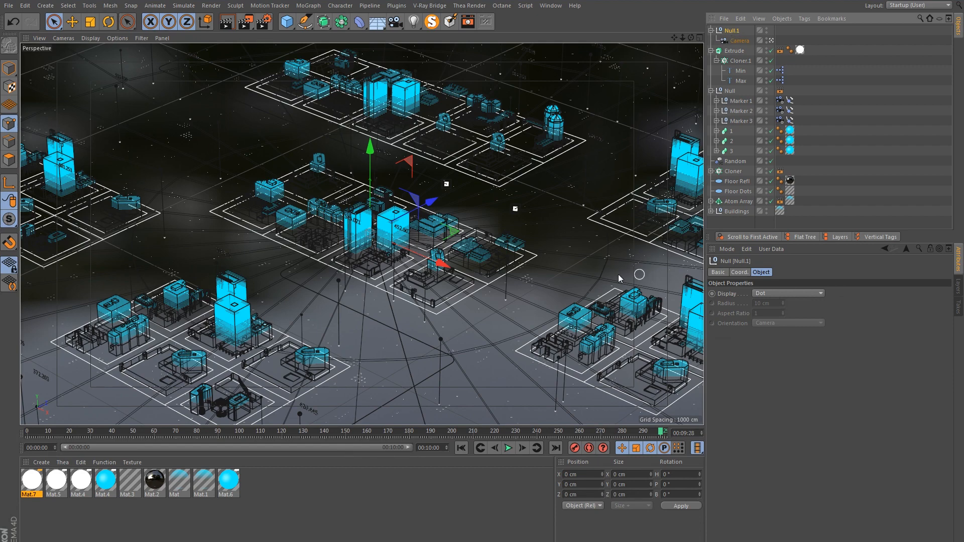
key("r")
left_click_drag(380, 265, 362, 255)
key("ctrl+z")
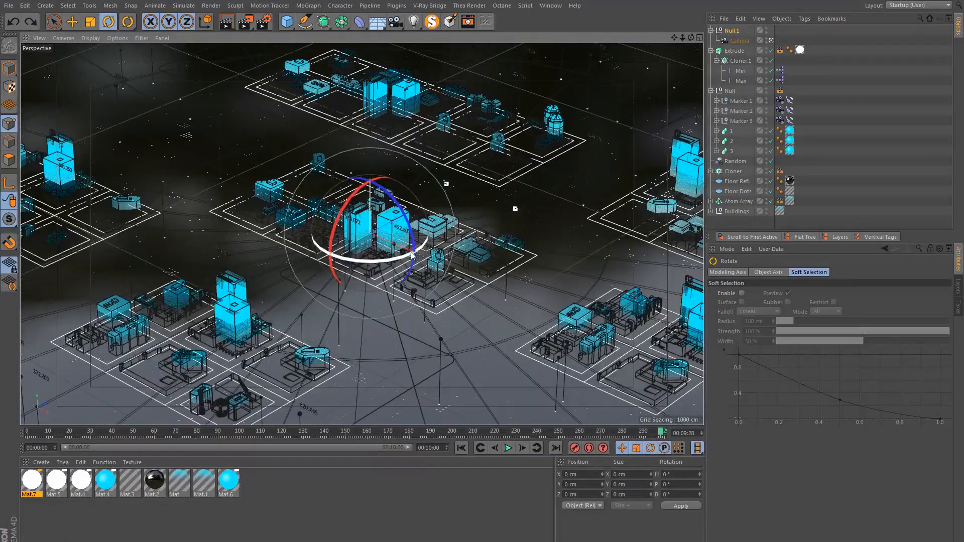
Step: At the first frame, set the heading rotation of the camera's parent null to -30° and keyframe it
left_click(732, 31)
left_click(738, 273)
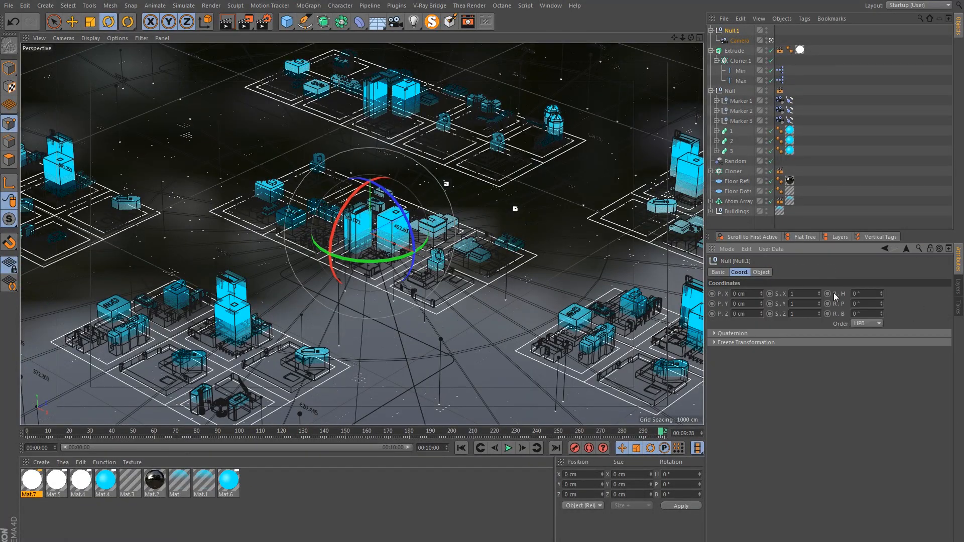
left_click(467, 448)
left_click(882, 292)
left_click(881, 292)
left_click(881, 292)
left_click_drag(882, 297, 882, 315)
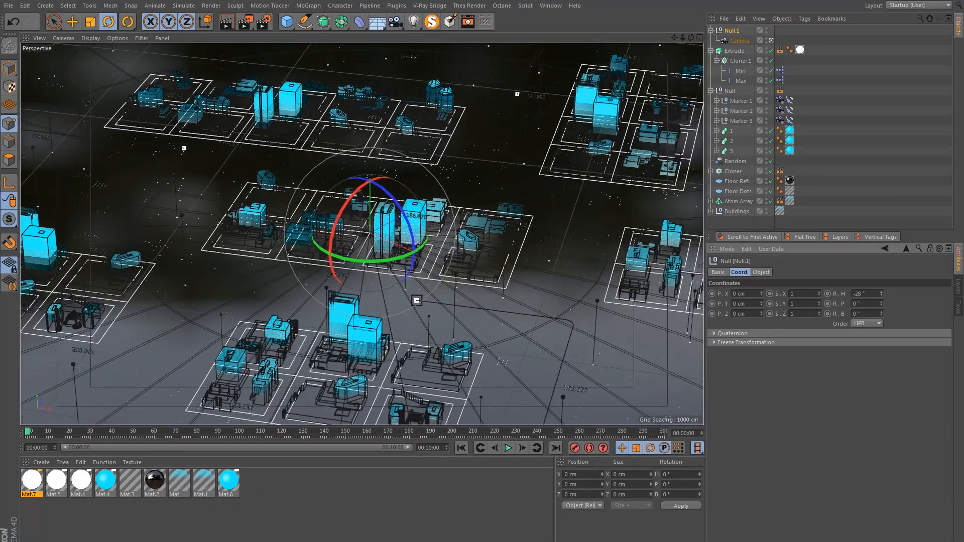
type("-30")
key("Return")
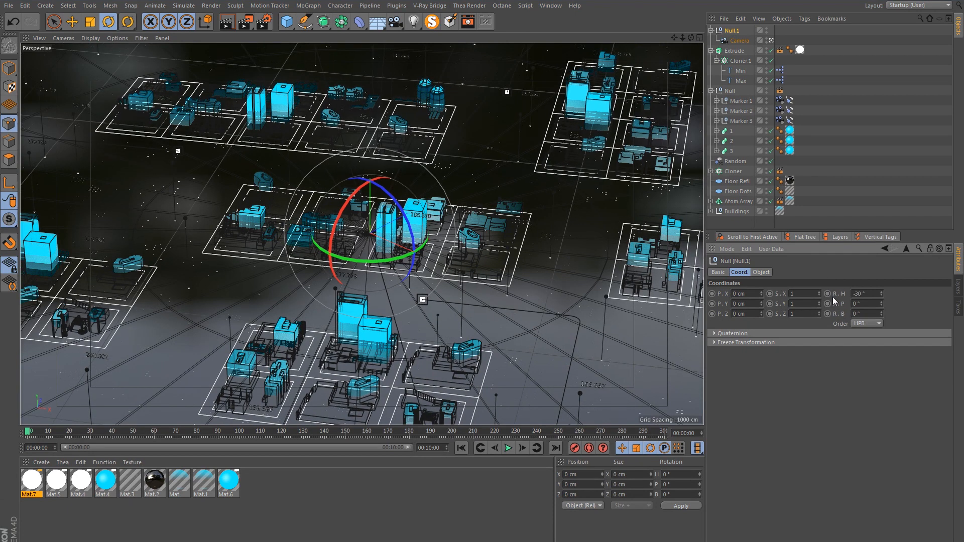
Step: At the last frame, set the null's heading rotation to 0° and keyframe it
left_click(516, 435)
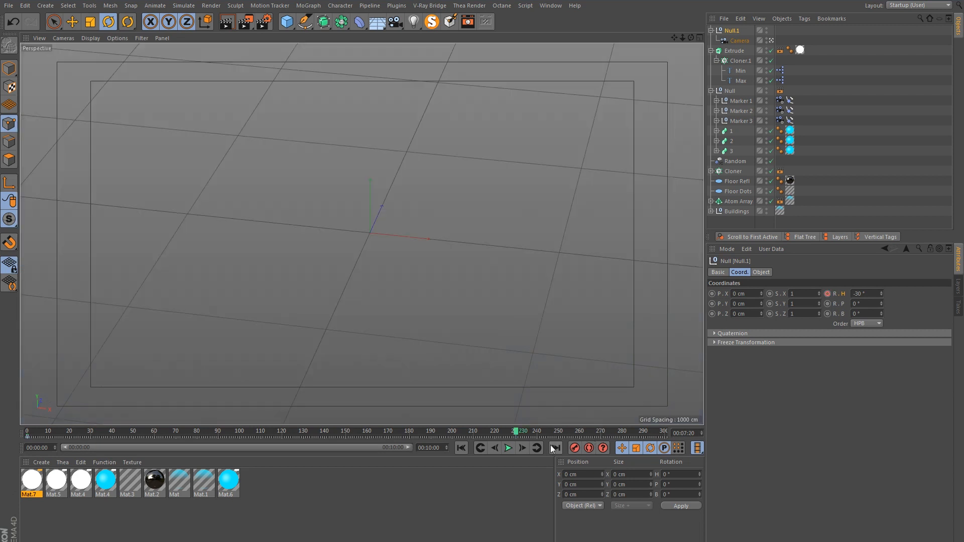
left_click(553, 446)
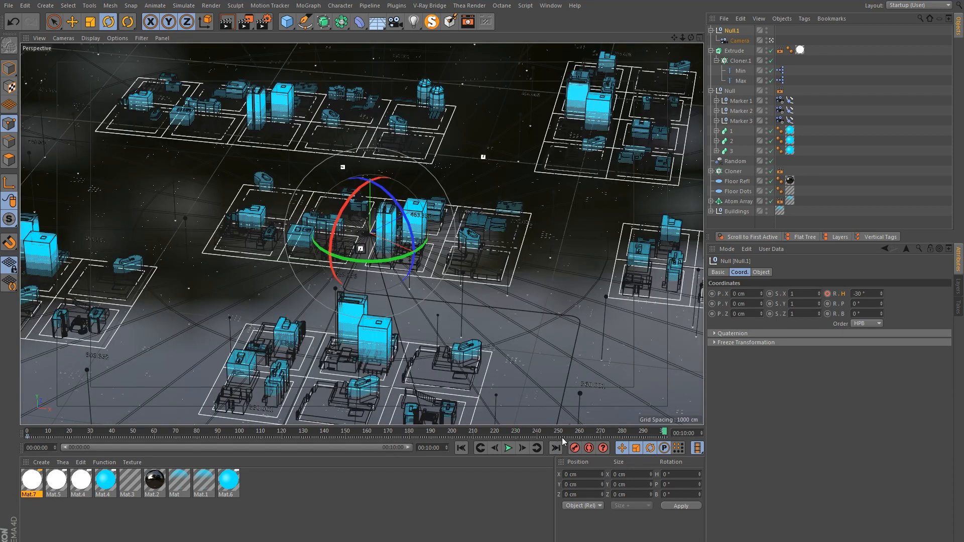
double_click(877, 292)
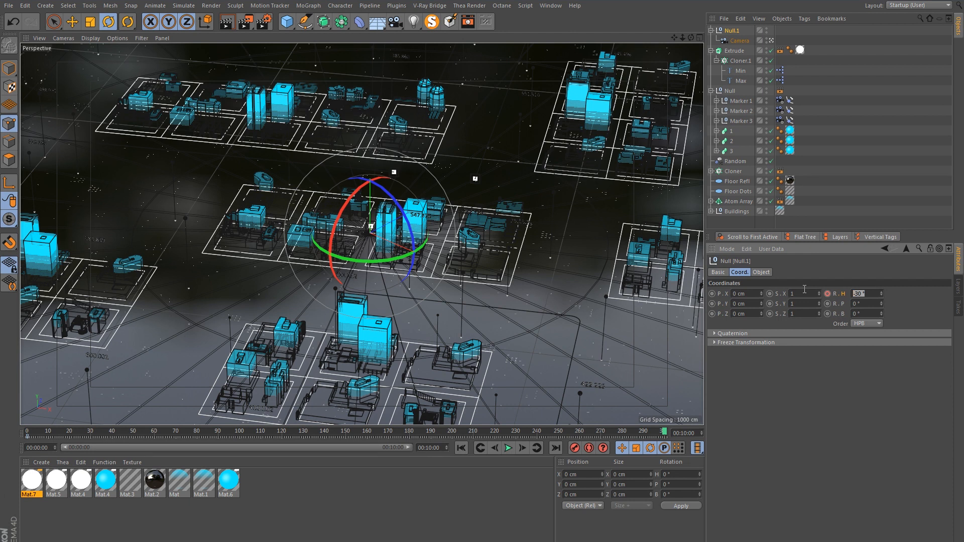
type("0")
key("Return")
left_click(828, 294)
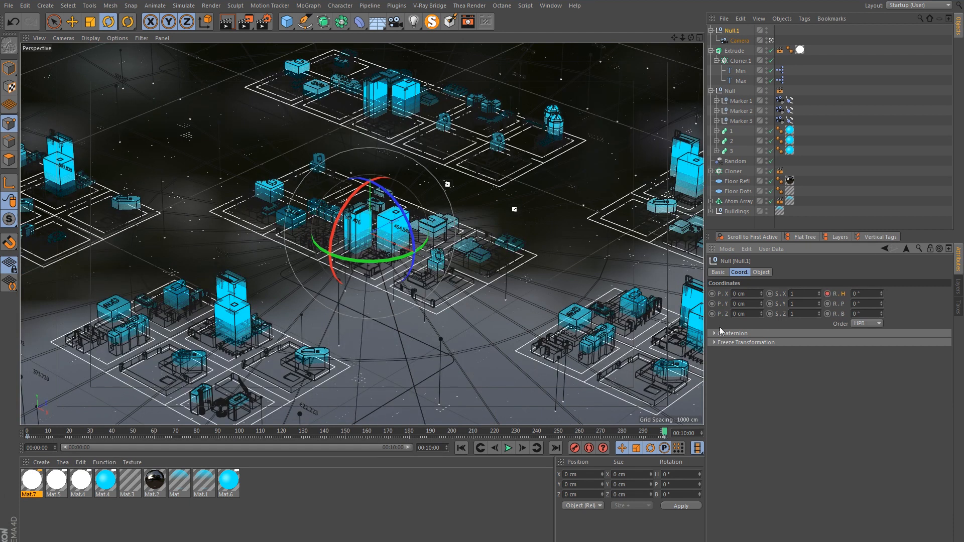
Step: Disable the Extrude and its Cloner.1 to lighten the scene, and play the camera rotation from the start
left_click(509, 448)
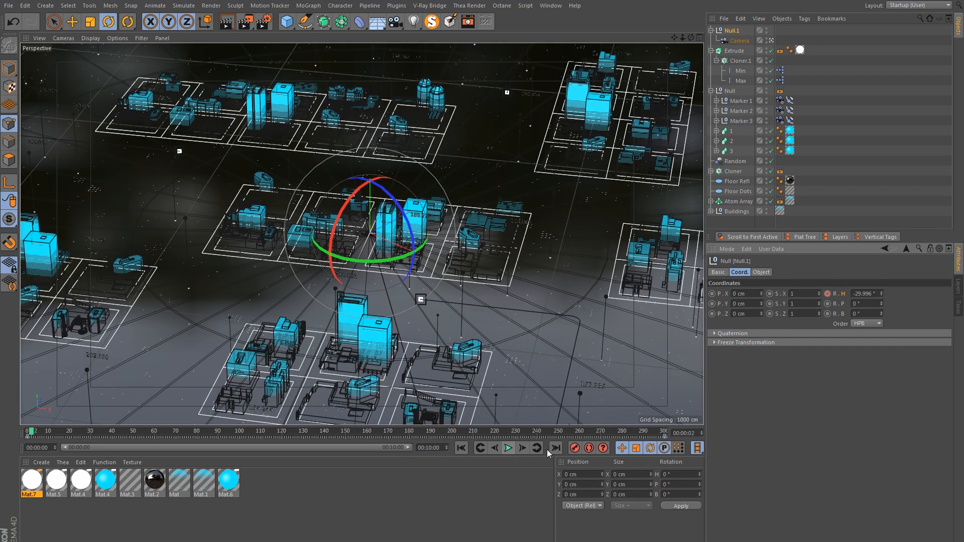
left_click(767, 49)
left_click(467, 448)
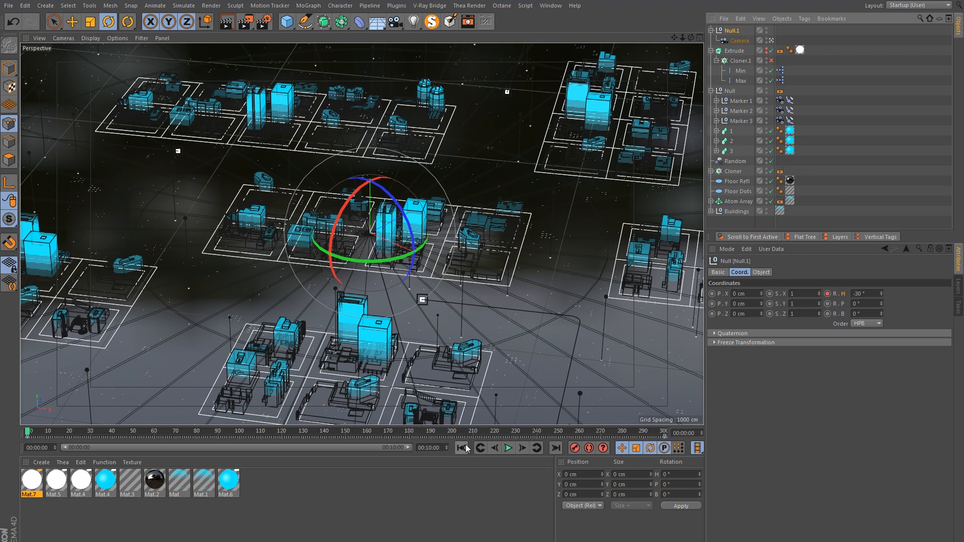
left_click(508, 448)
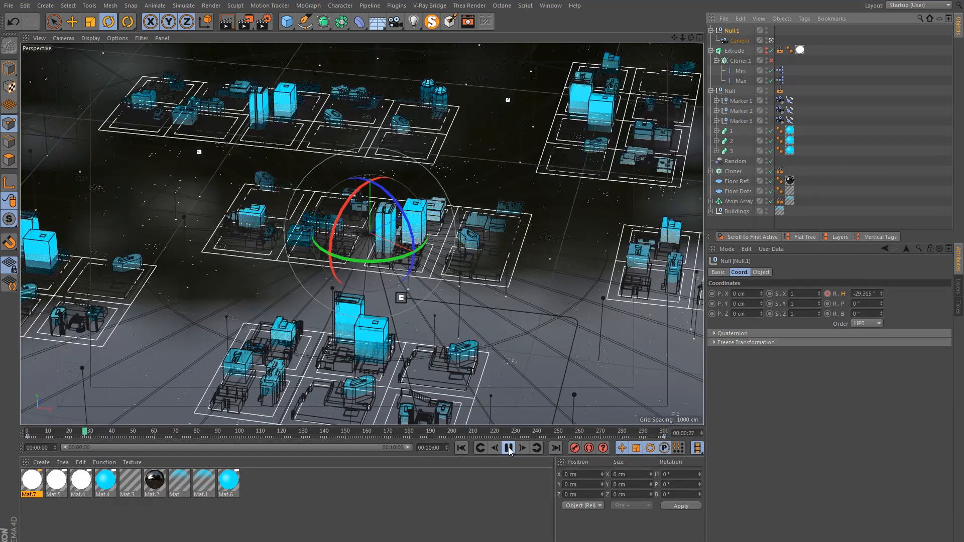
left_click(508, 448)
Step: In the Dope Sheet timeline, select all animation tracks and set their keys to linear interpolation
left_click(550, 5)
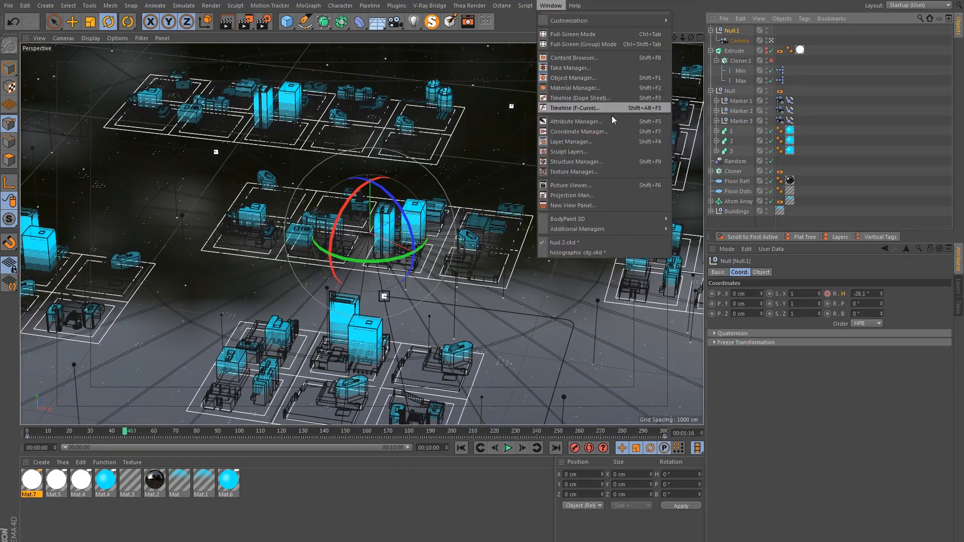
left_click(586, 100)
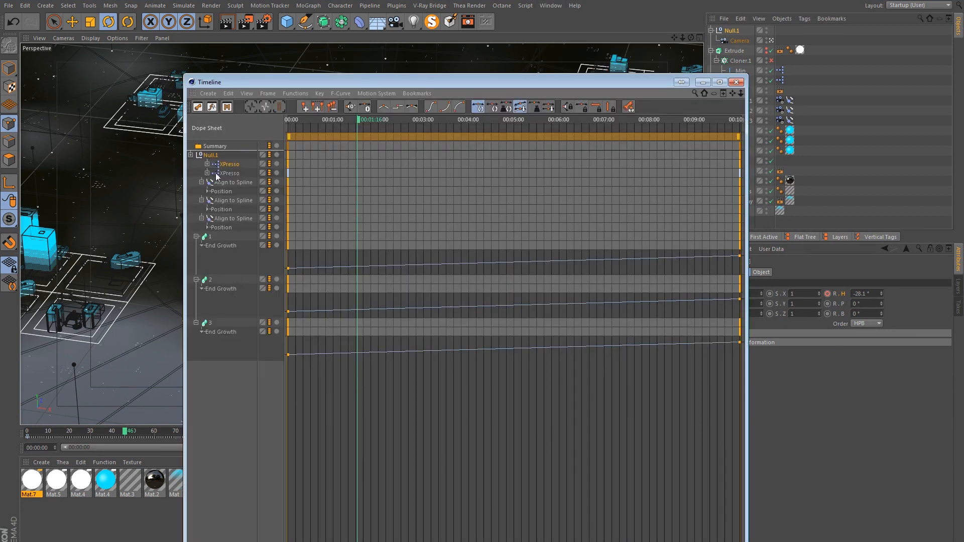
left_click_drag(208, 420, 215, 170)
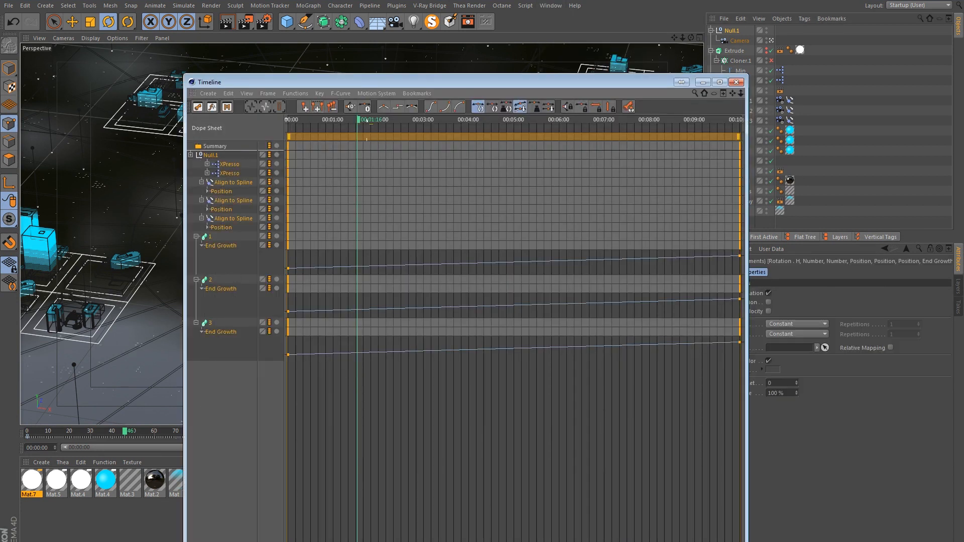
left_click(384, 109)
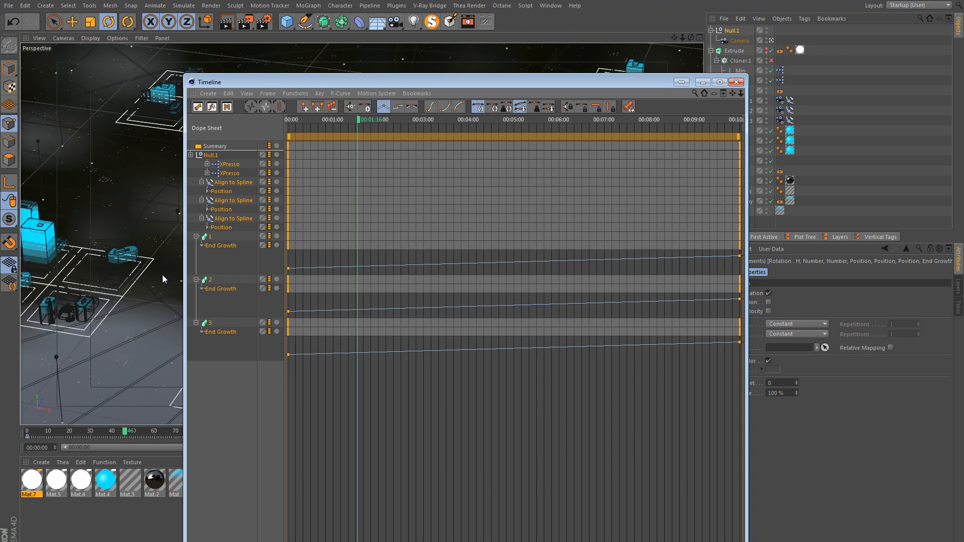
left_click(737, 82)
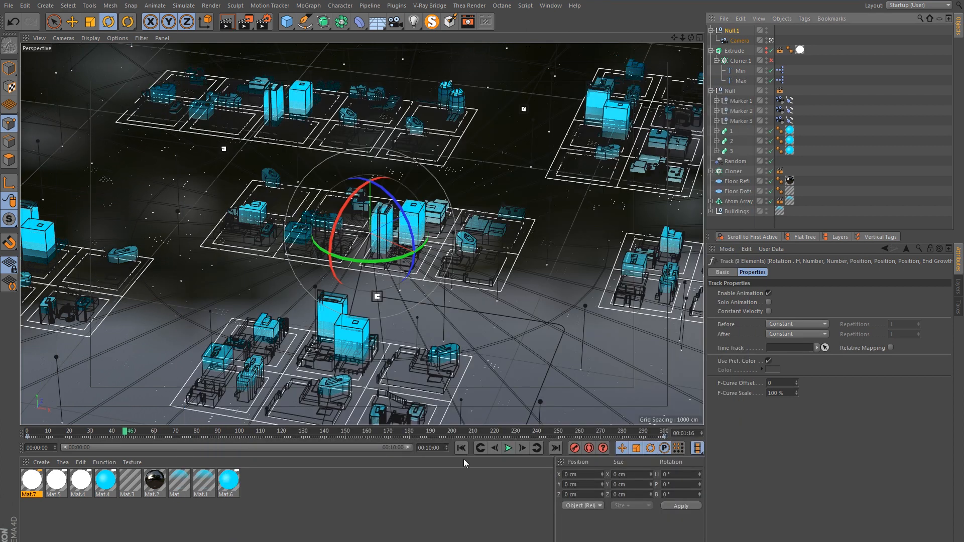
Step: Lower the camera to a pitch of about -22.7°, recentre the city blocks, and play back the rotation
left_click(507, 447)
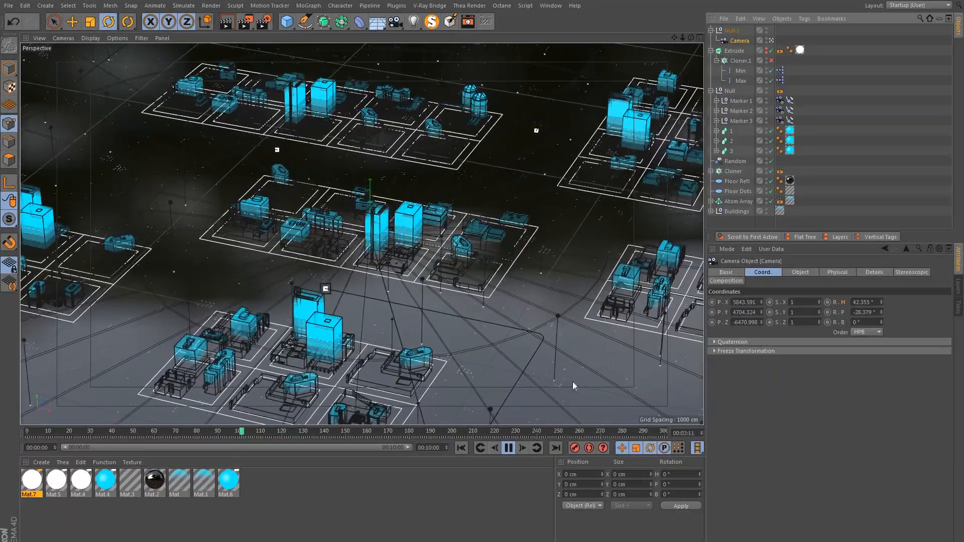
left_click(508, 449)
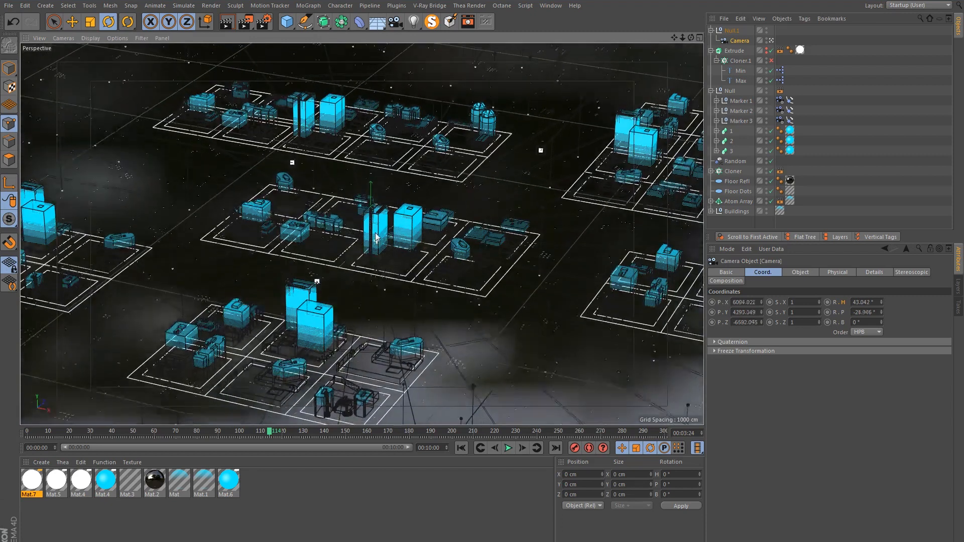
left_click_drag(375, 233, 378, 248, "alt")
middle_click_drag(378, 254, 374, 240, "alt")
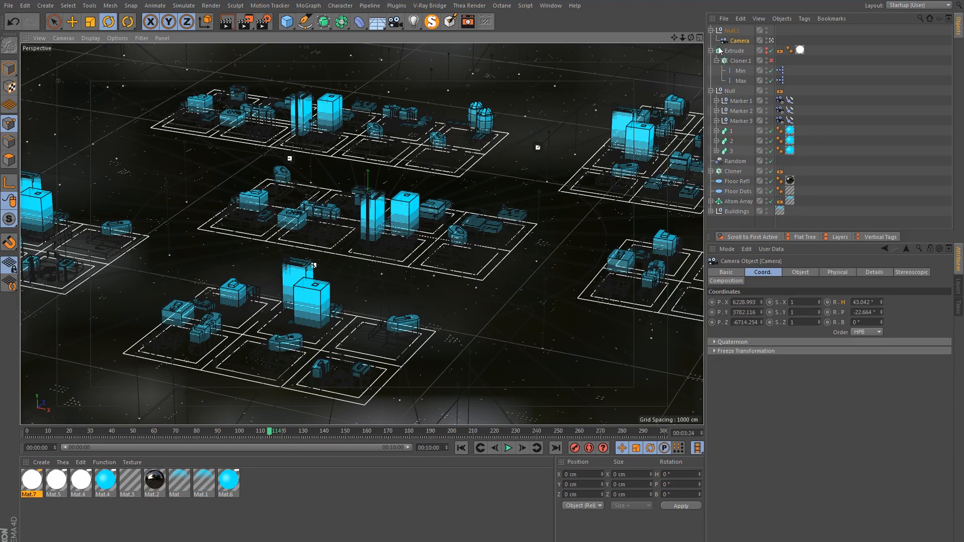
left_click(511, 450)
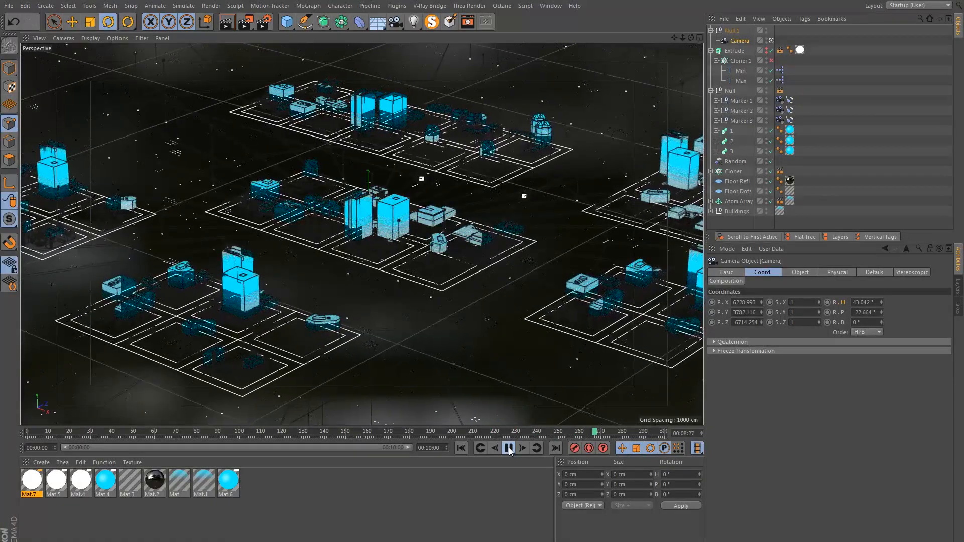
left_click(508, 448)
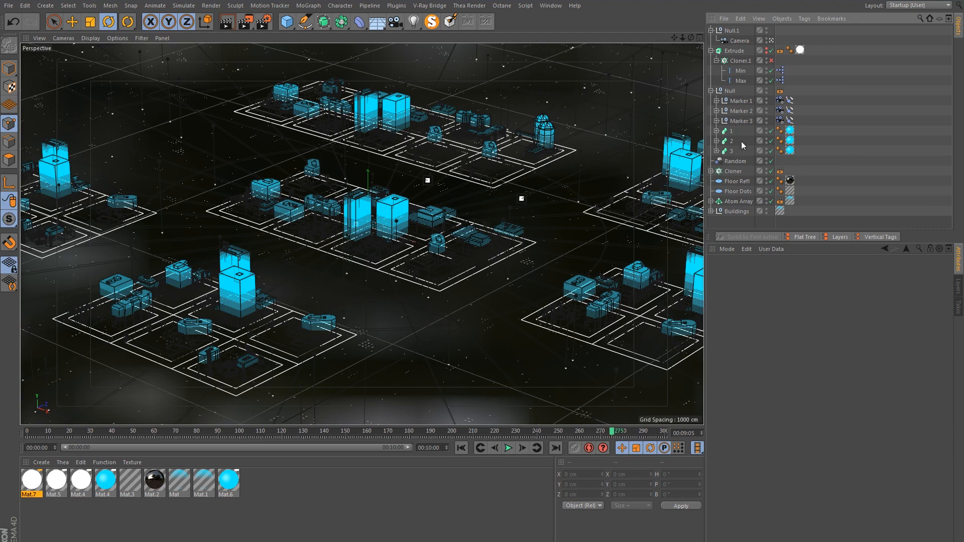
Step: Open the Mat material used by the Buildings null and load a Fresnel shader into its Luminance texture
left_click(737, 202)
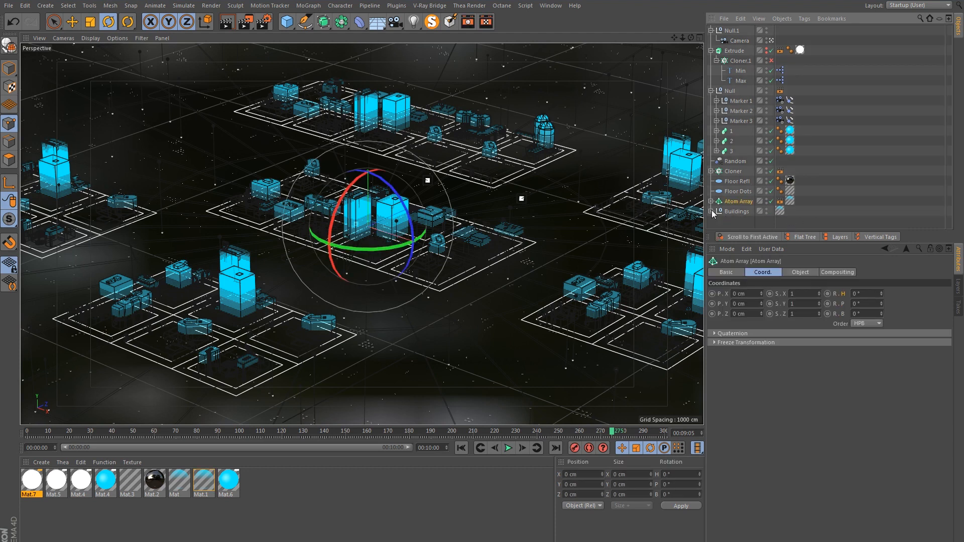
left_click_drag(781, 214, 780, 212)
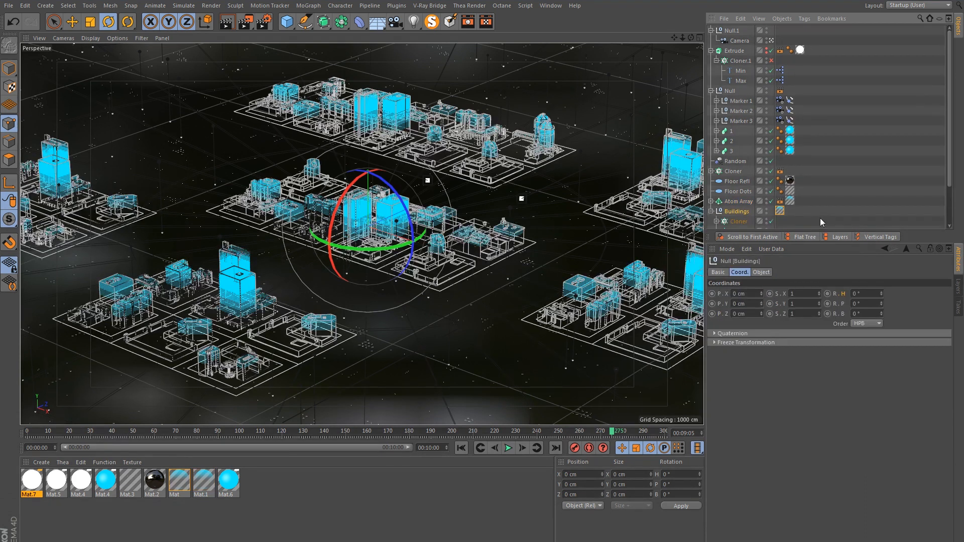
double_click(180, 481)
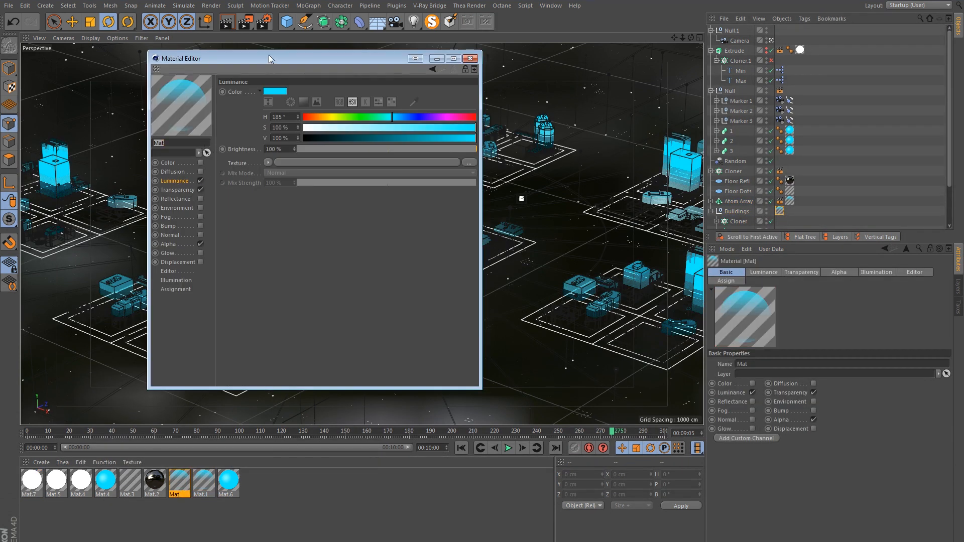
left_click_drag(269, 57, 560, 83)
left_click(604, 185)
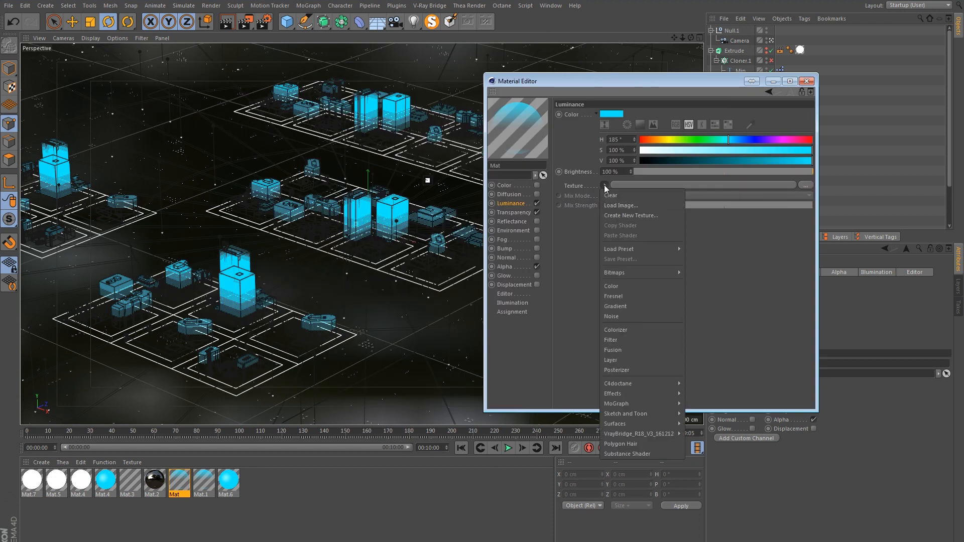
left_click(624, 297)
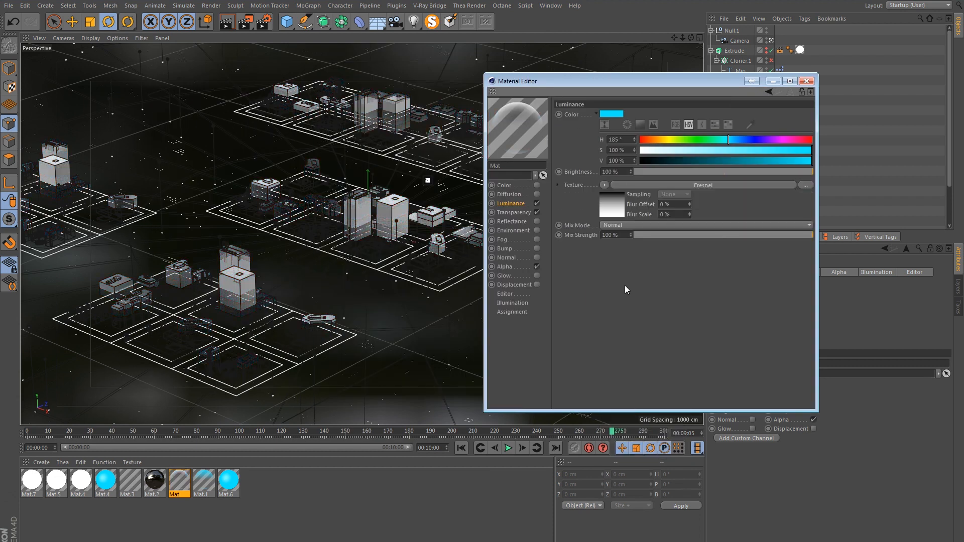
Step: Invert the Fresnel gradient to run from black to white and set the Luminance Mix Mode to Multiply
left_click(615, 215)
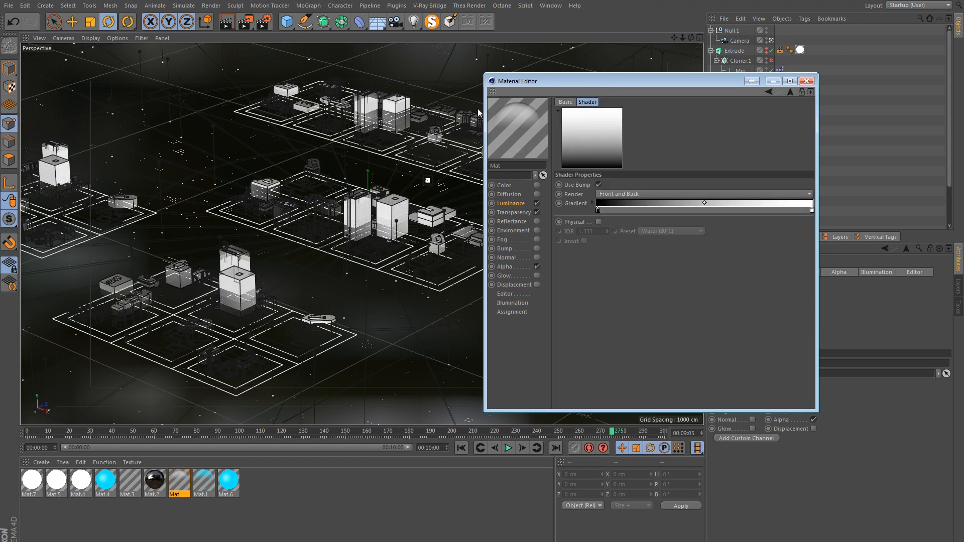
left_click(768, 93)
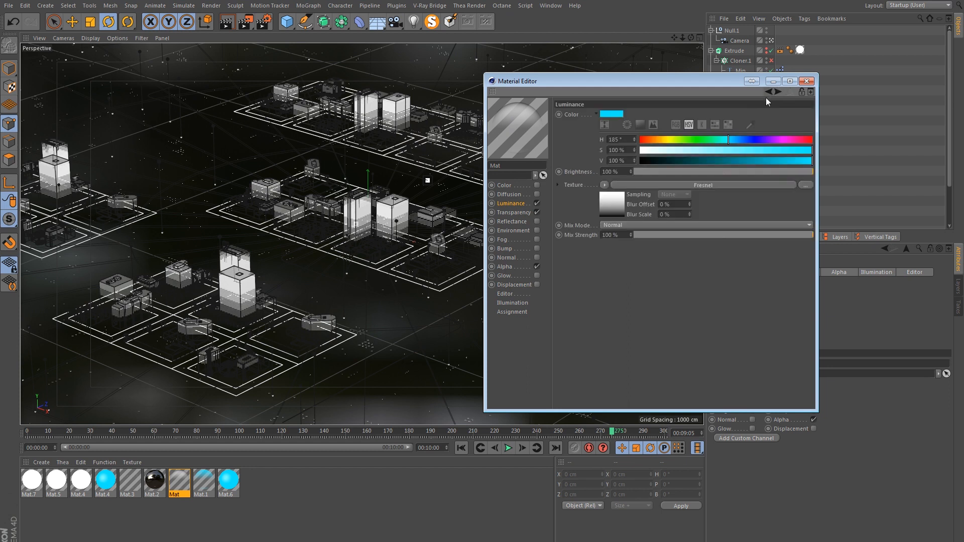
left_click(618, 227)
left_click(619, 263)
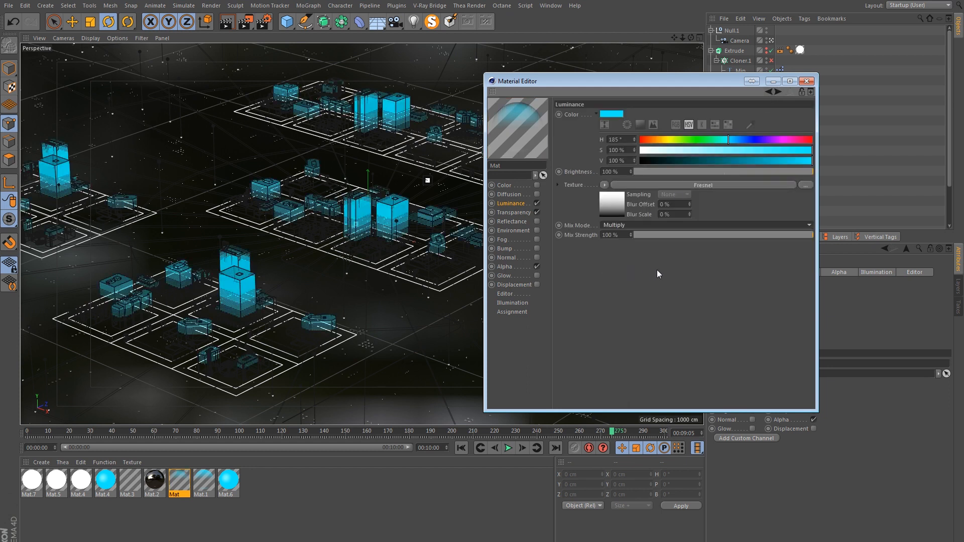
Step: Render the view to check the building material, and start an Interactive Render Region with raised quality over the central blocks
left_click_drag(540, 89, 669, 103)
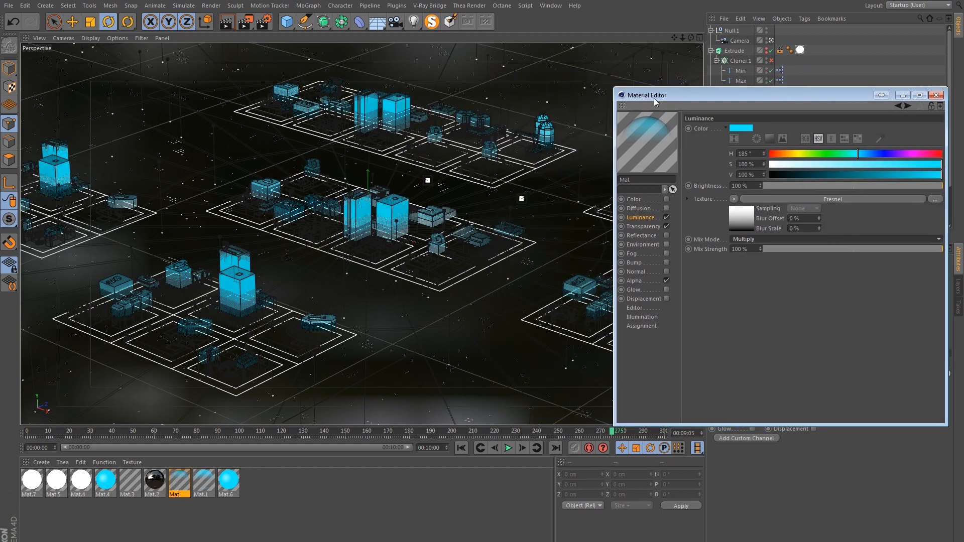
left_click(227, 21)
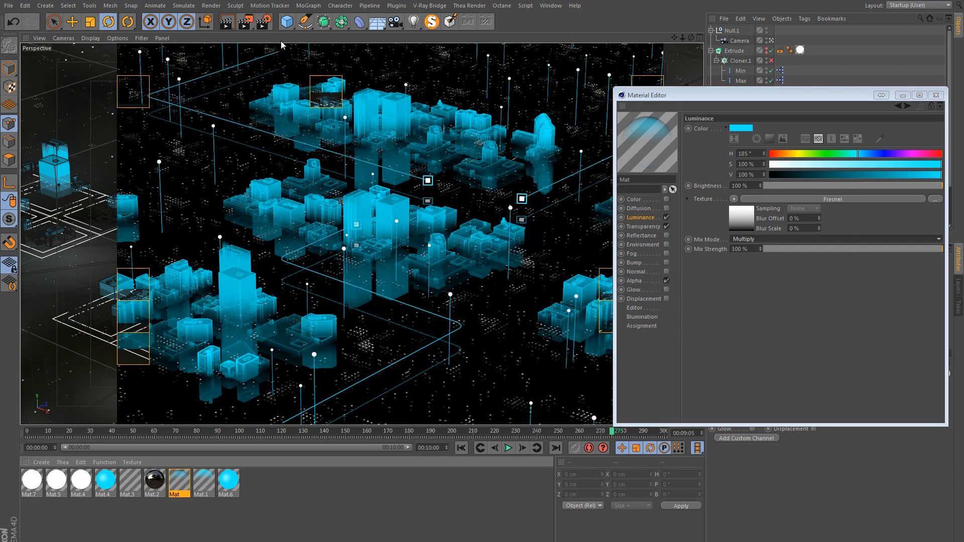
left_click(481, 196)
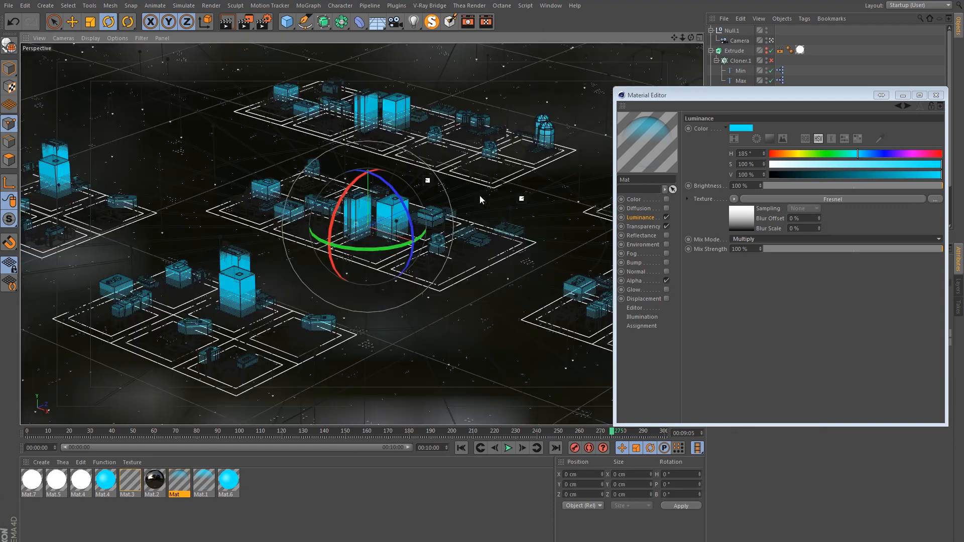
key("alt+r")
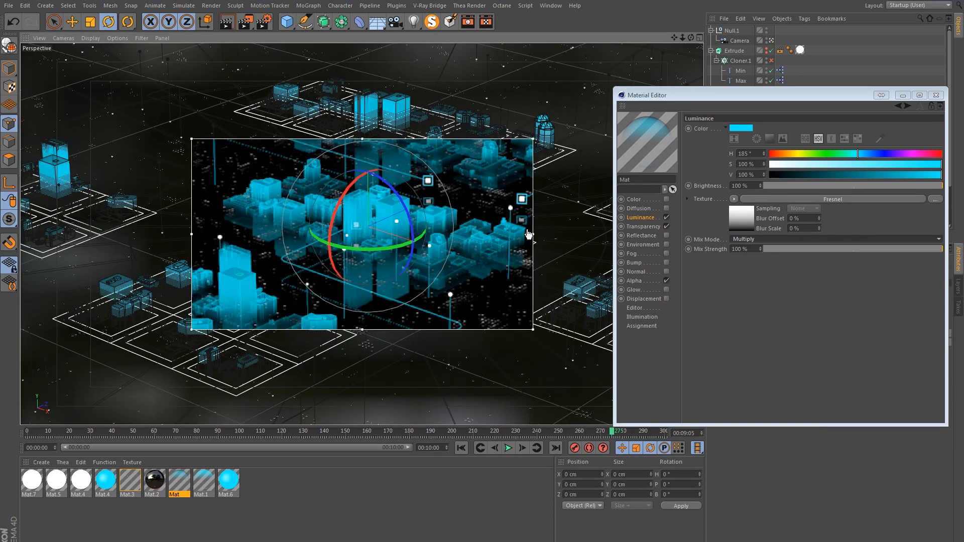
left_click_drag(527, 234, 517, 119)
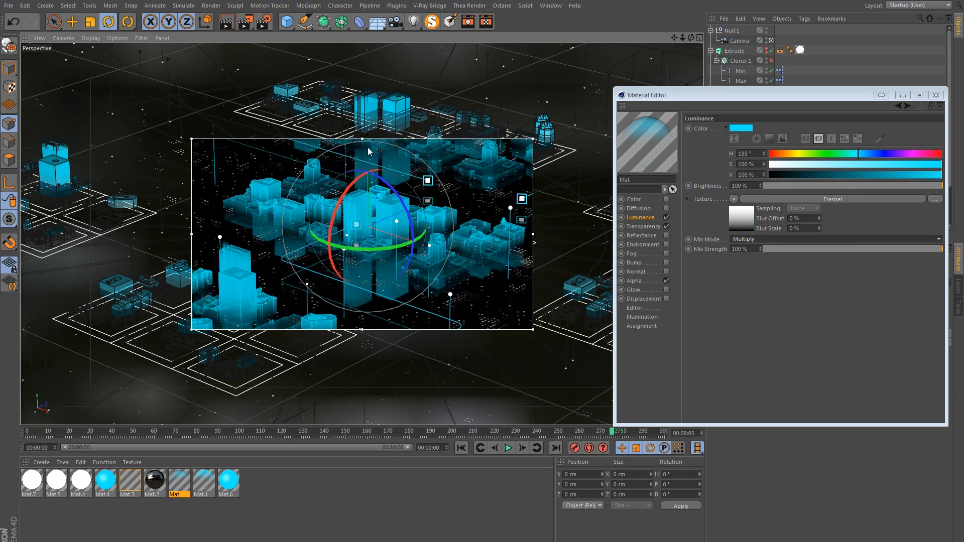
Step: Extend the Interactive Render Region upward and downward to cover the full height of the view
left_click_drag(363, 139, 362, 20)
left_click_drag(382, 326, 402, 497)
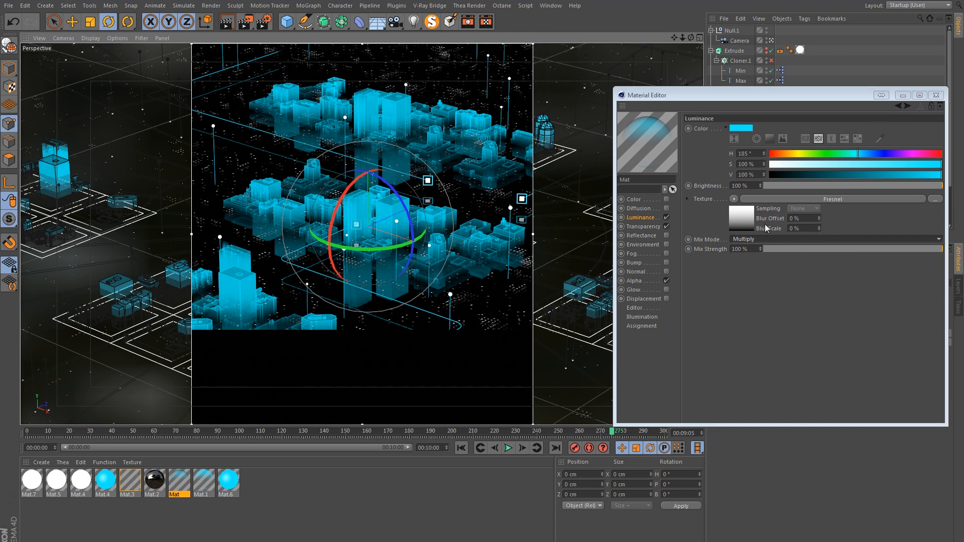
Step: Clear the Fresnel texture from the Mat material's Luminance channel for comparison, and undo the removal
left_click(734, 199)
left_click(752, 210)
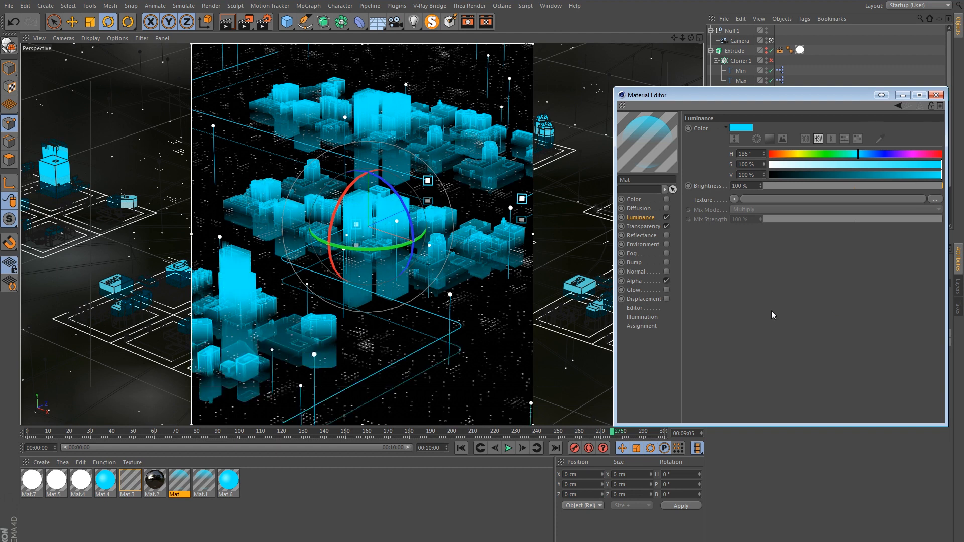
key("ctrl+z")
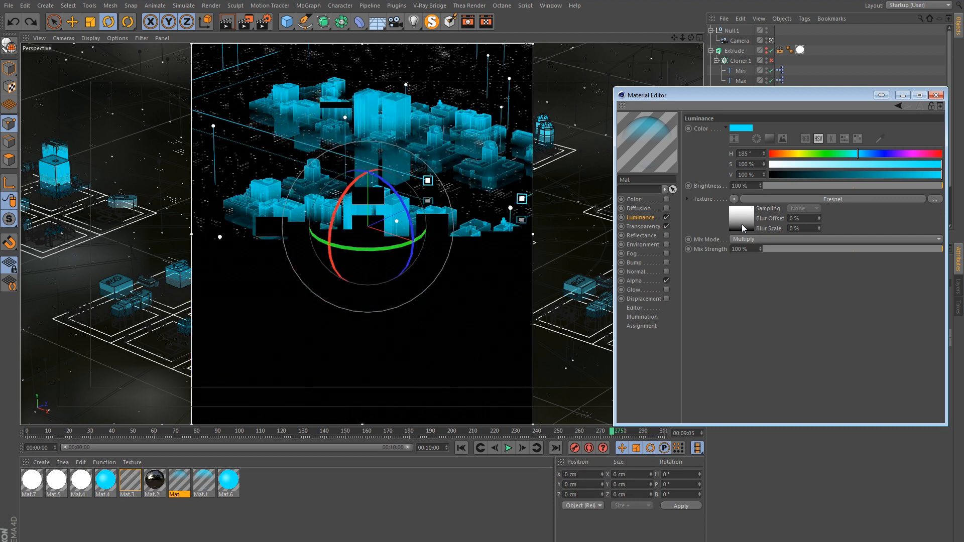
Step: Inspect the Fresnel shader and Transparency settings, and set the Mat material's Luminance brightness to 200%
left_click(749, 226)
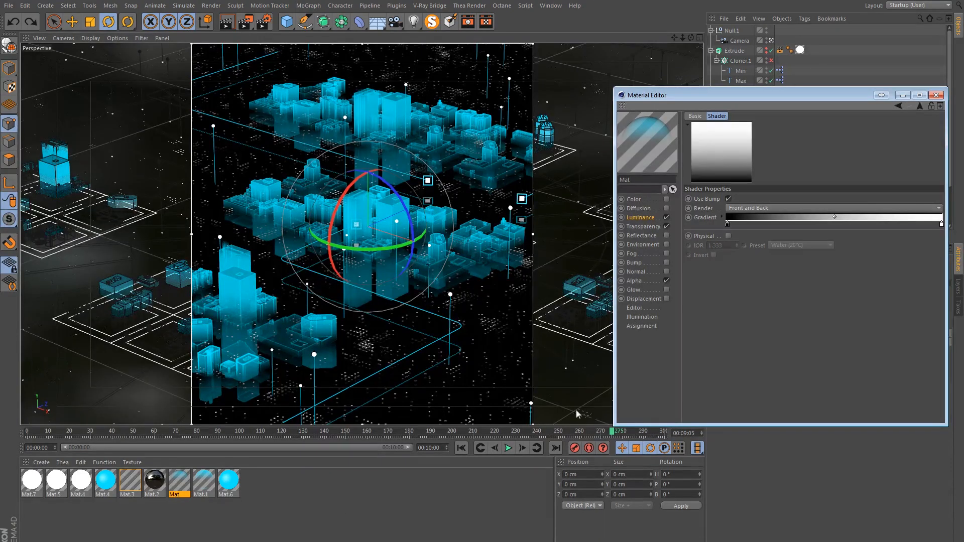
left_click(653, 227)
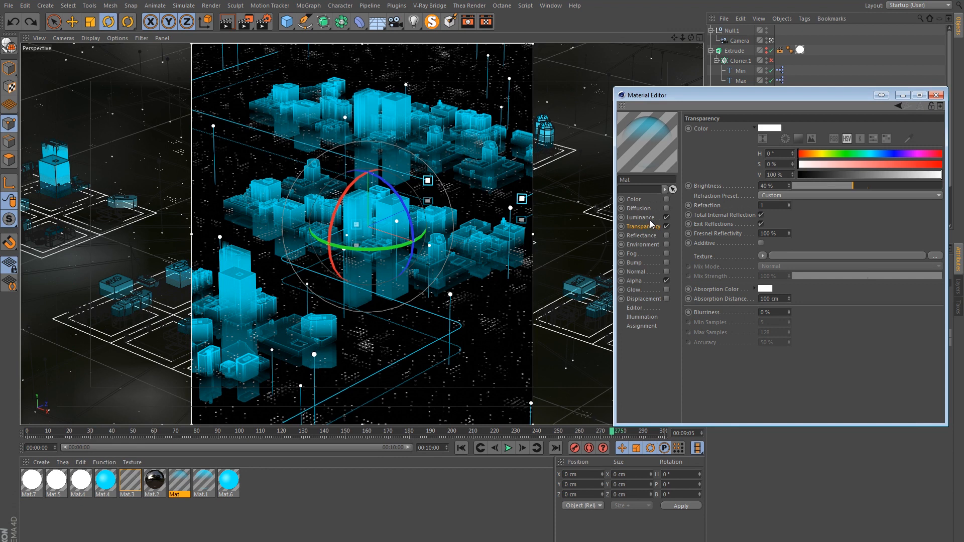
left_click(653, 218)
left_click(743, 186)
type("200")
key("Return")
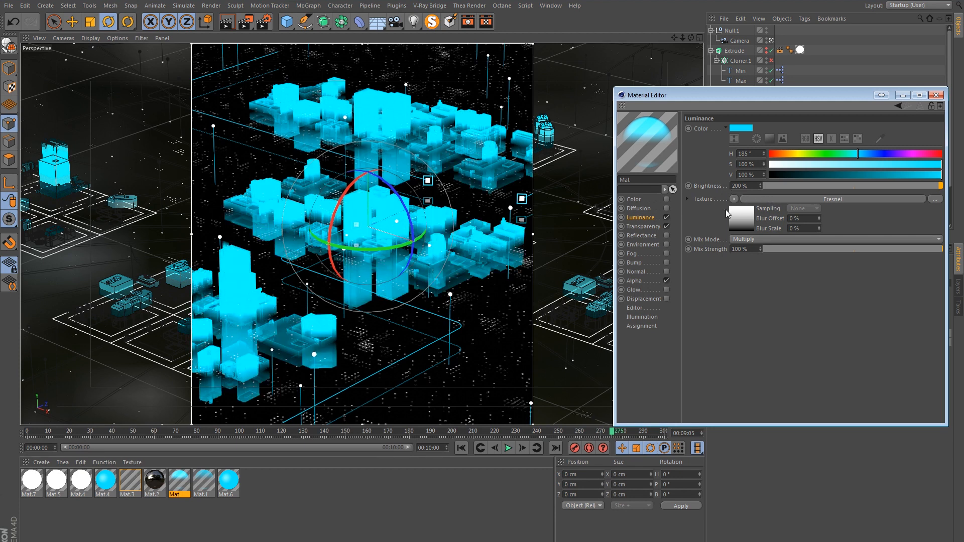
Step: Set the Mat material's Transparency brightness to 80%
left_click(648, 227)
left_click_drag(765, 99, 669, 102)
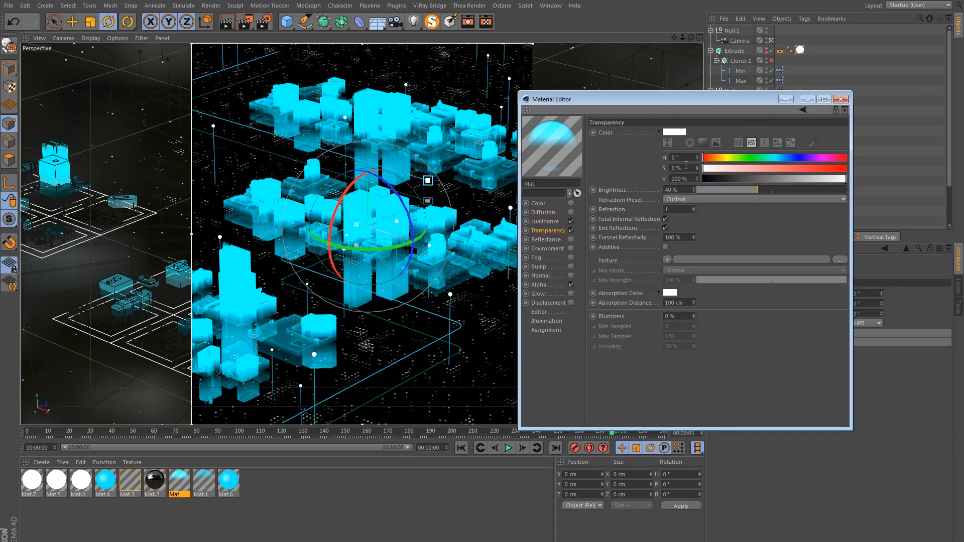
left_click(683, 190)
type("80")
key("Return")
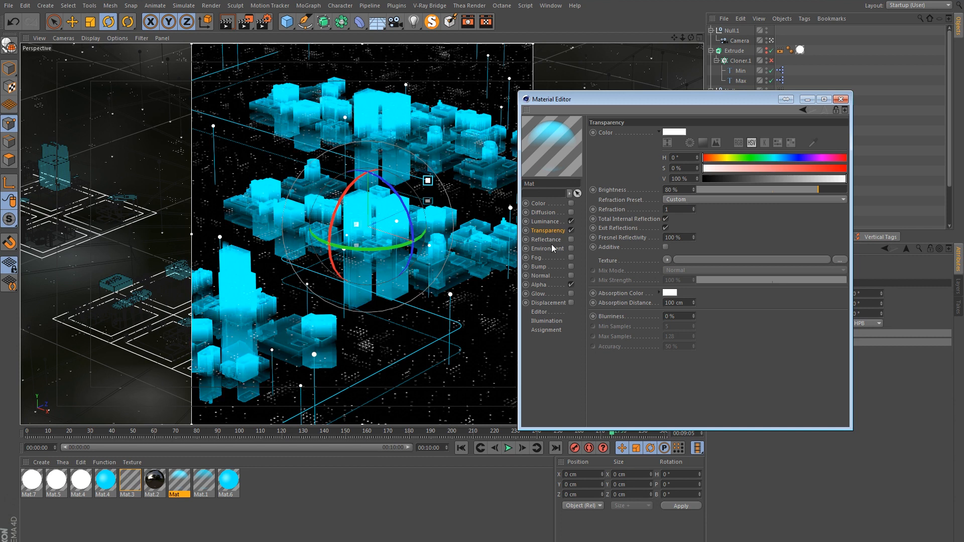
Step: Shift the black knot of the Luminance Fresnel gradient slightly inward toward white
left_click(547, 221)
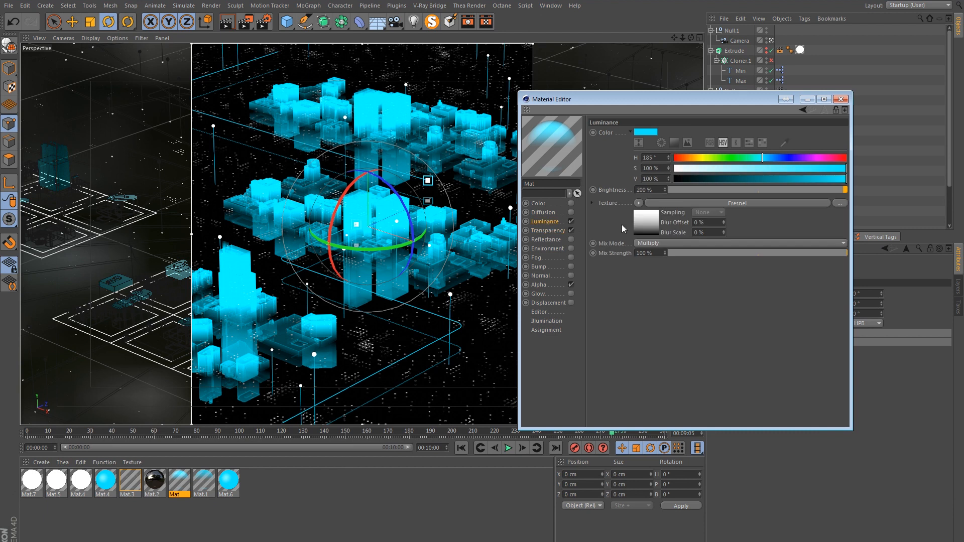
left_click(651, 225)
left_click_drag(632, 229, 644, 229)
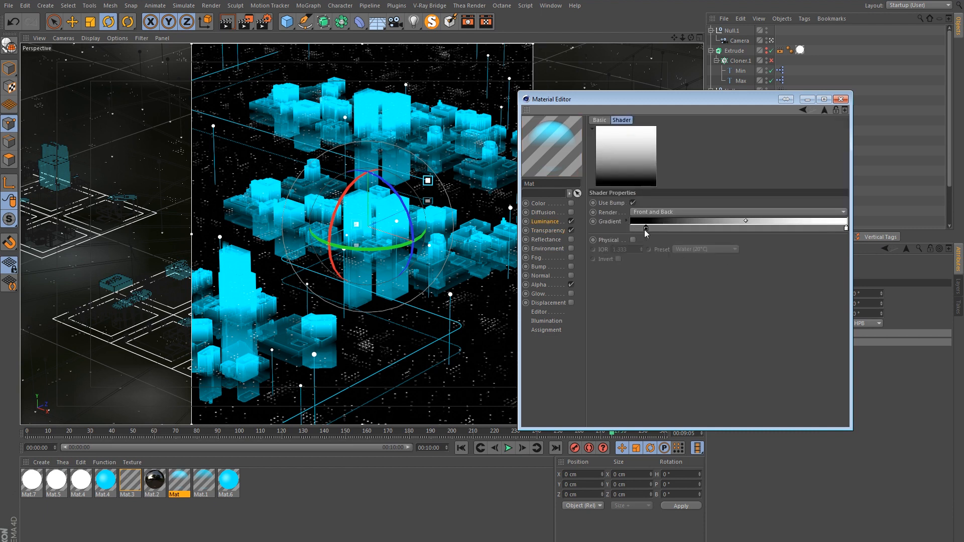
left_click(553, 230)
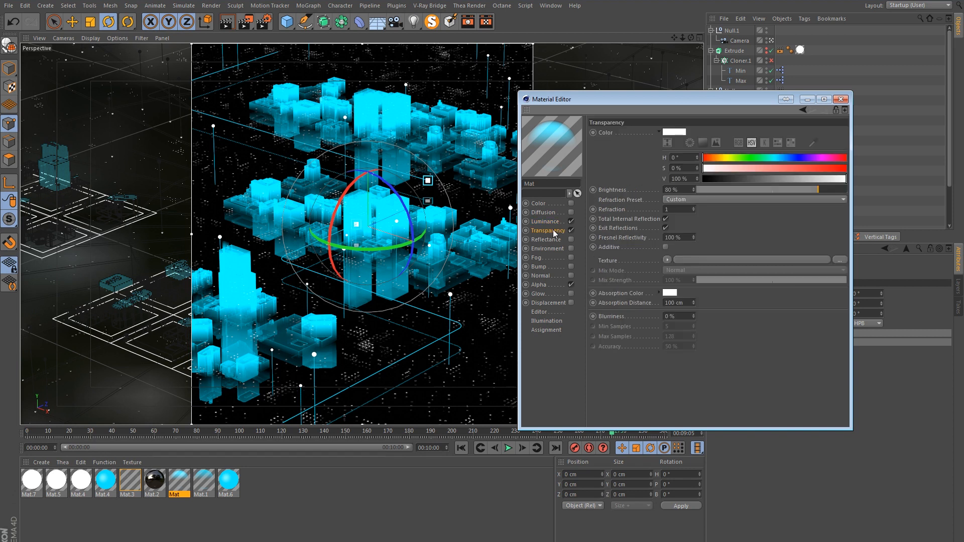
Step: Reduce the Mat material's Luminance brightness to 150%, and lower it further to 140%
left_click(565, 222)
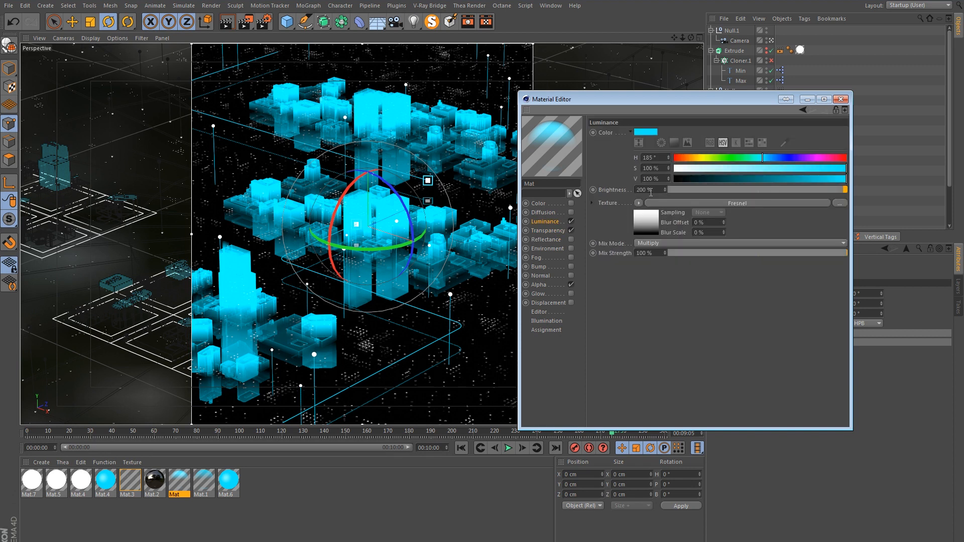
double_click(658, 190)
type("150")
key("Return")
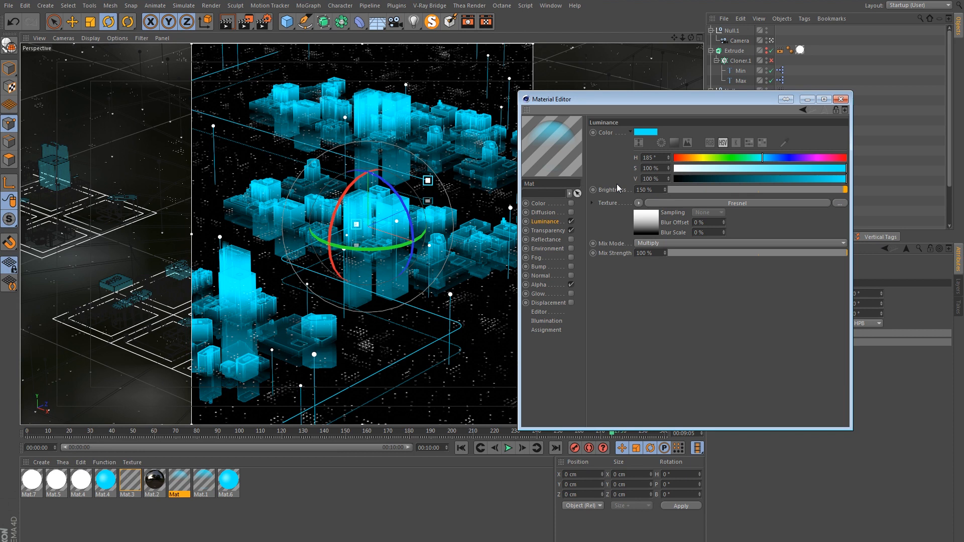
left_click_drag(653, 190, 604, 185)
type("140")
key("Return")
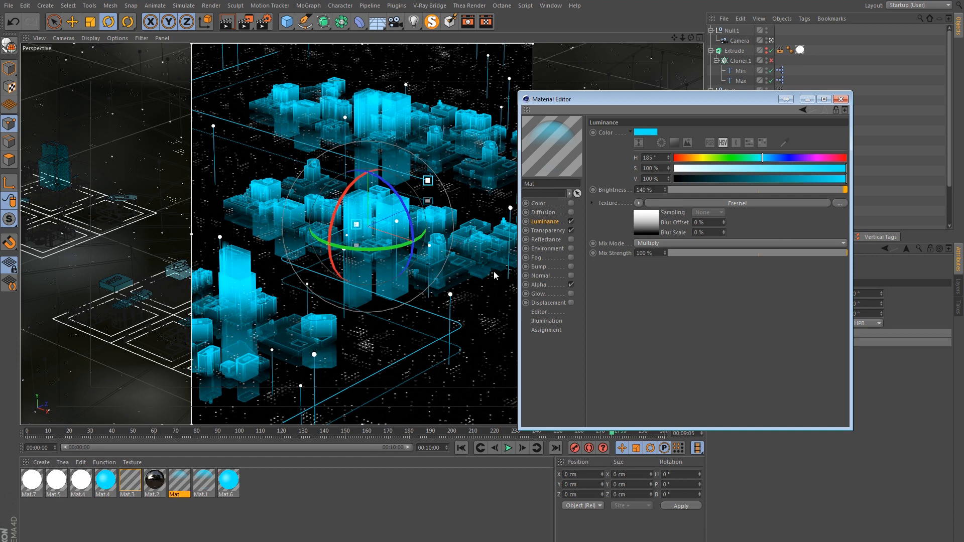
Step: Open the Gradient texture in the Mat material's Alpha channel and fine-tune the positions of its knots
left_click(548, 230)
left_click(538, 285)
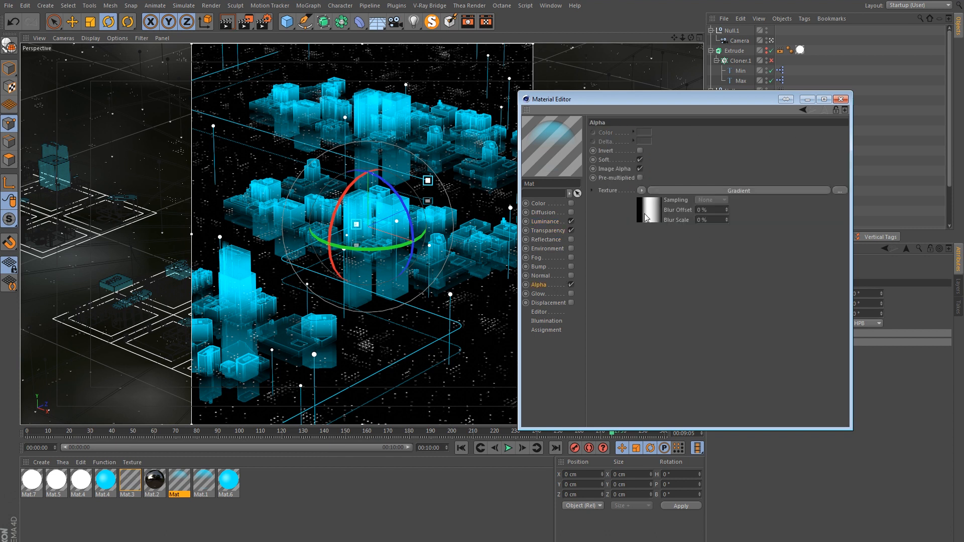
left_click(646, 216)
left_click_drag(673, 212, 671, 212)
left_click_drag(729, 212, 735, 215)
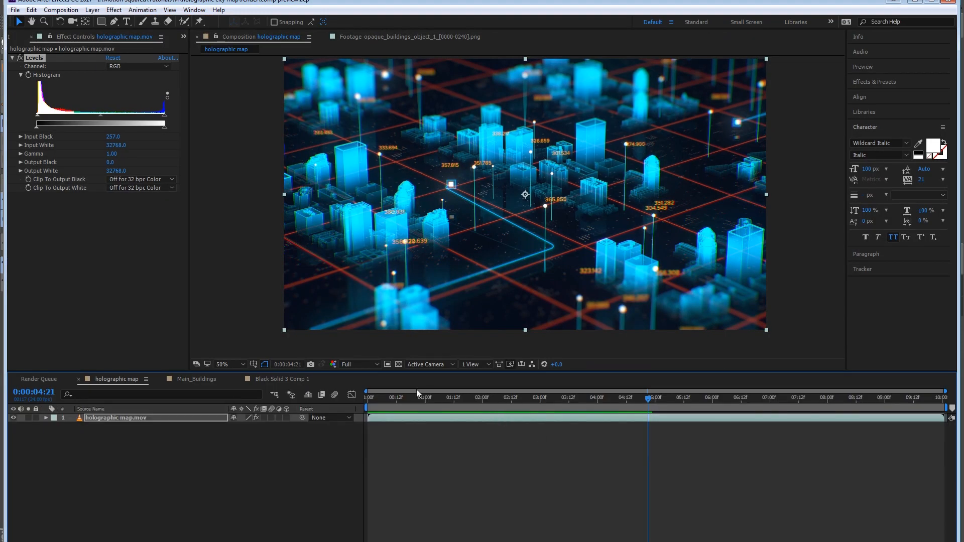
Step: Play back the holographic map composition in After Effects to review the reference look
key("space")
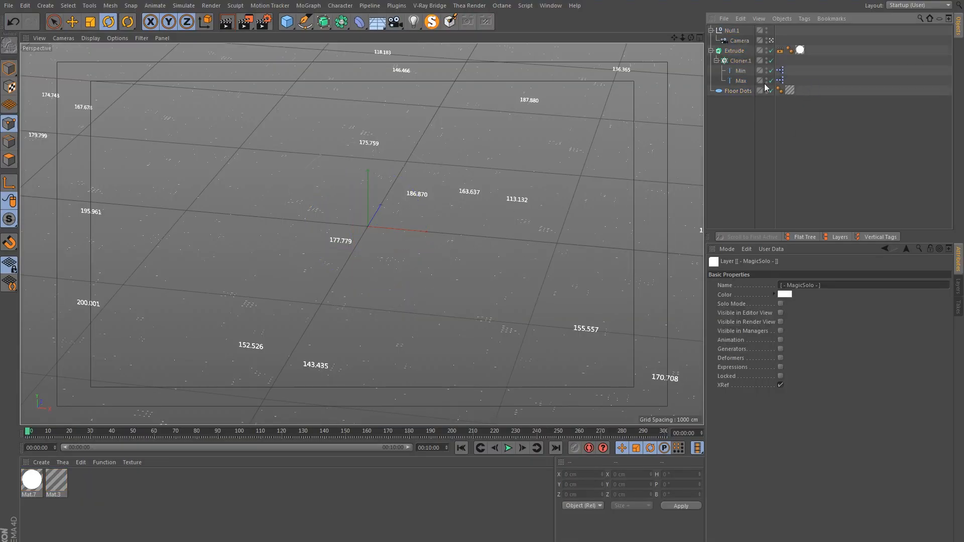
Step: Add Look at Camera tags to both the Min and Max text objects, with the timeline at the last frame
left_click(740, 71)
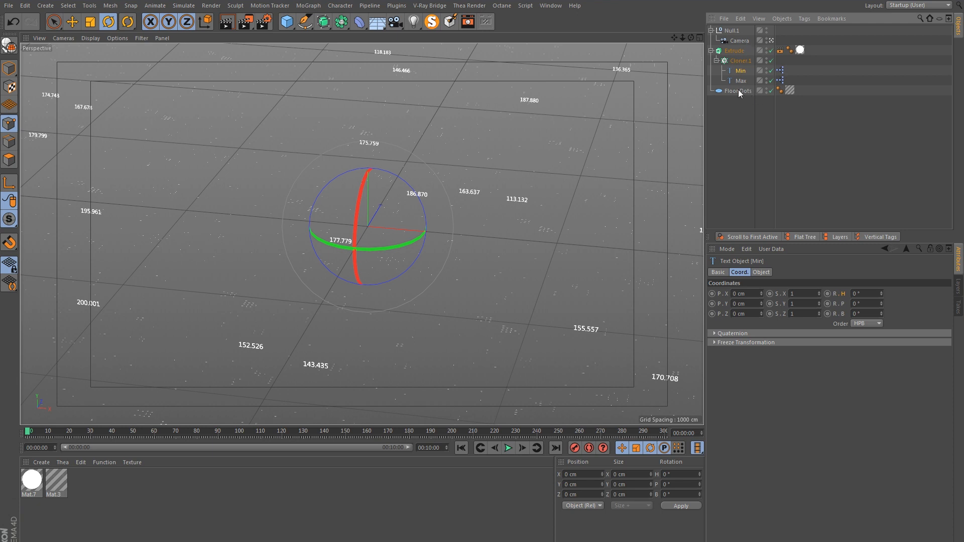
left_click(741, 81, "ctrl")
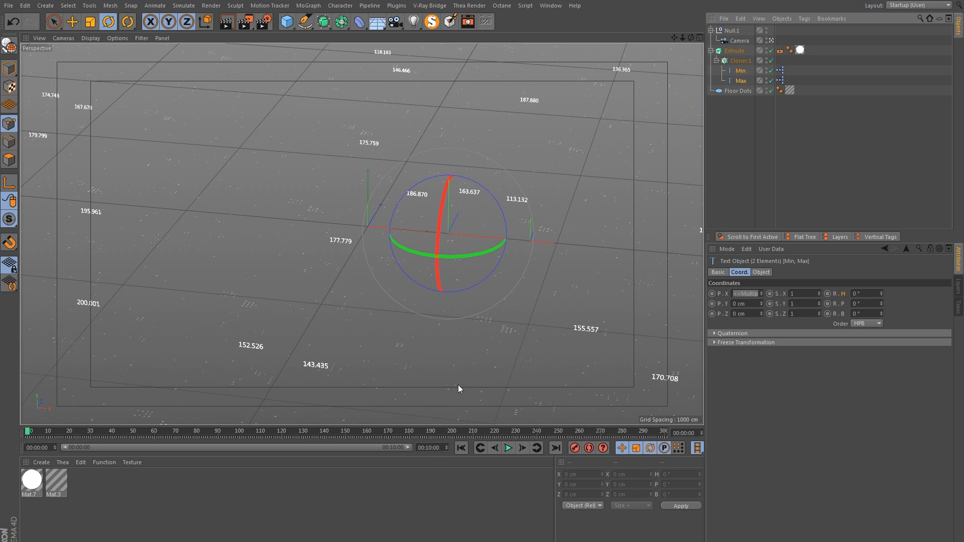
left_click(556, 448)
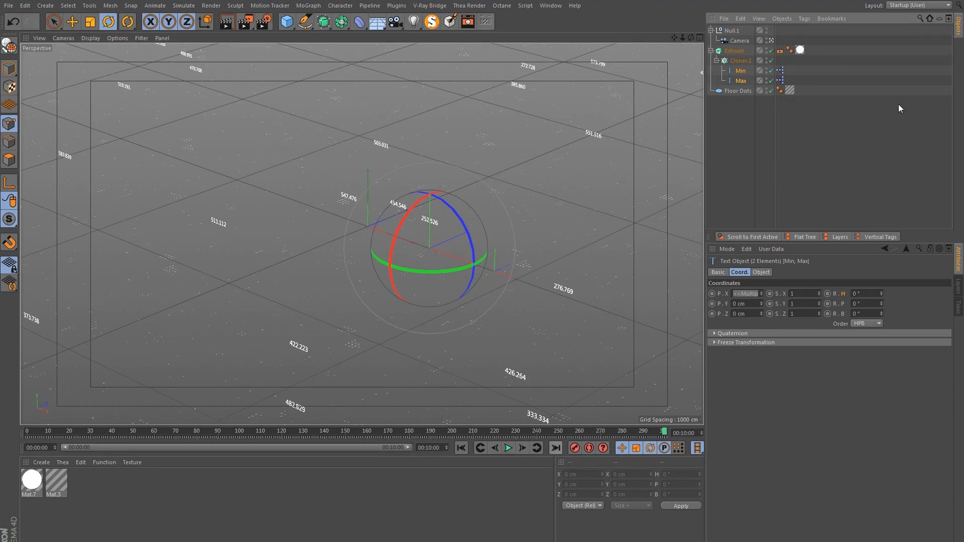
right_click(743, 72)
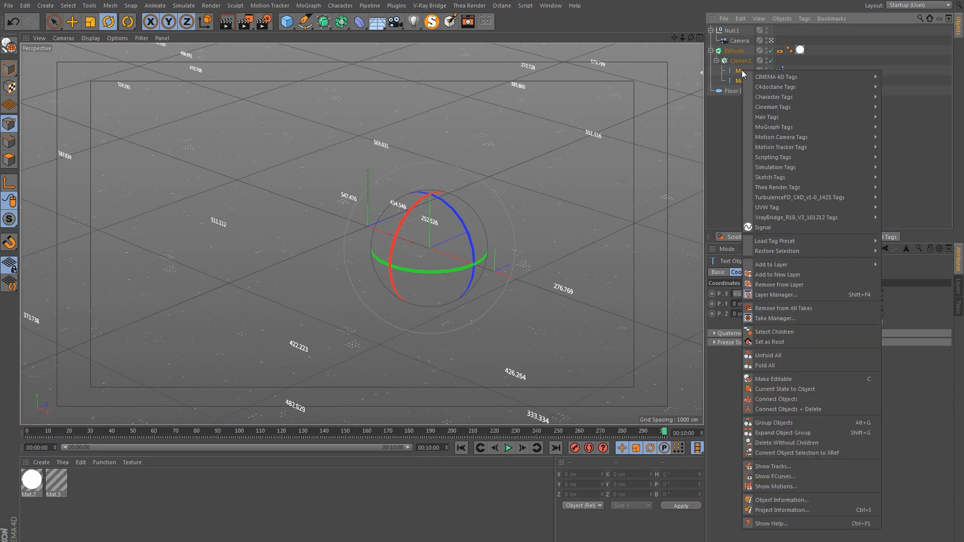
mouse_move(794, 75)
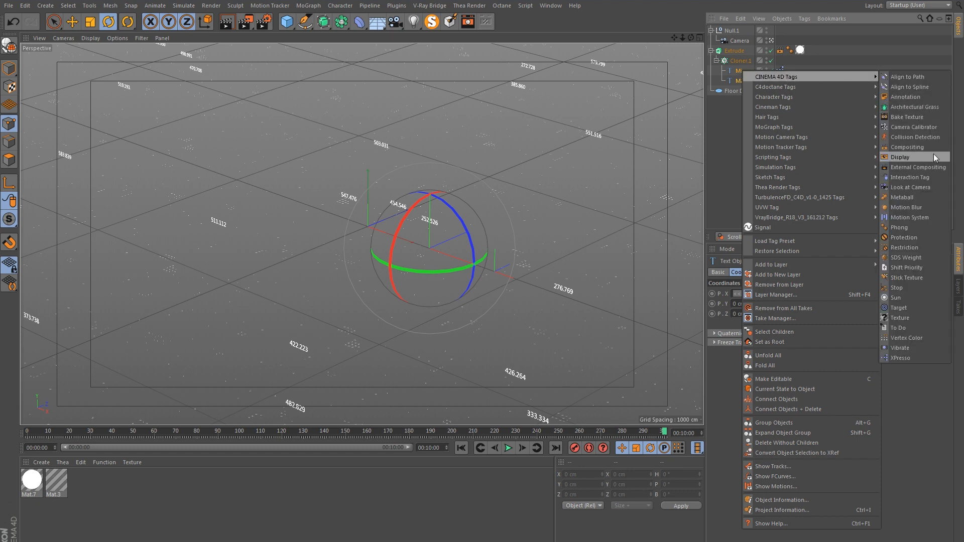
left_click(919, 188)
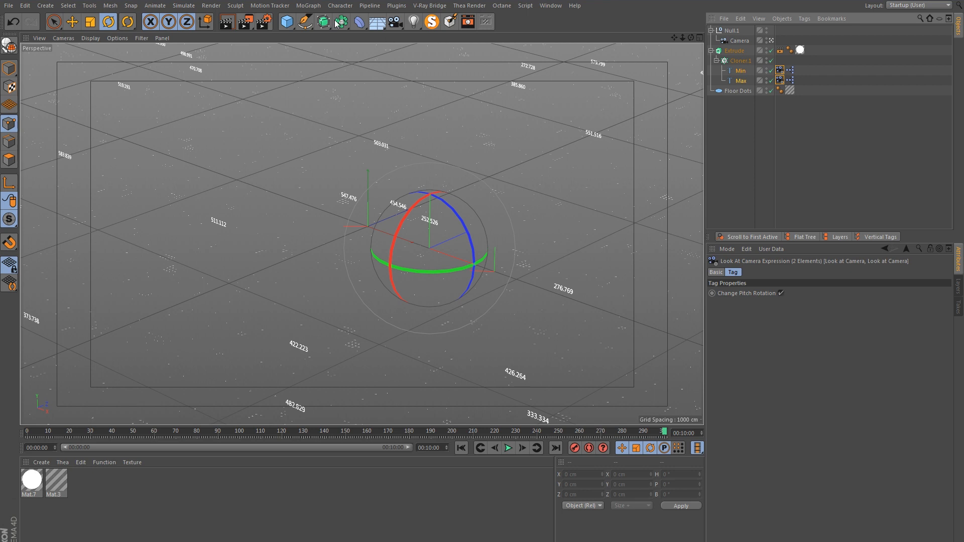
Step: Turn off Fix Clone on Cloner.1 and check the number labels at the first and last frames
left_click(54, 22)
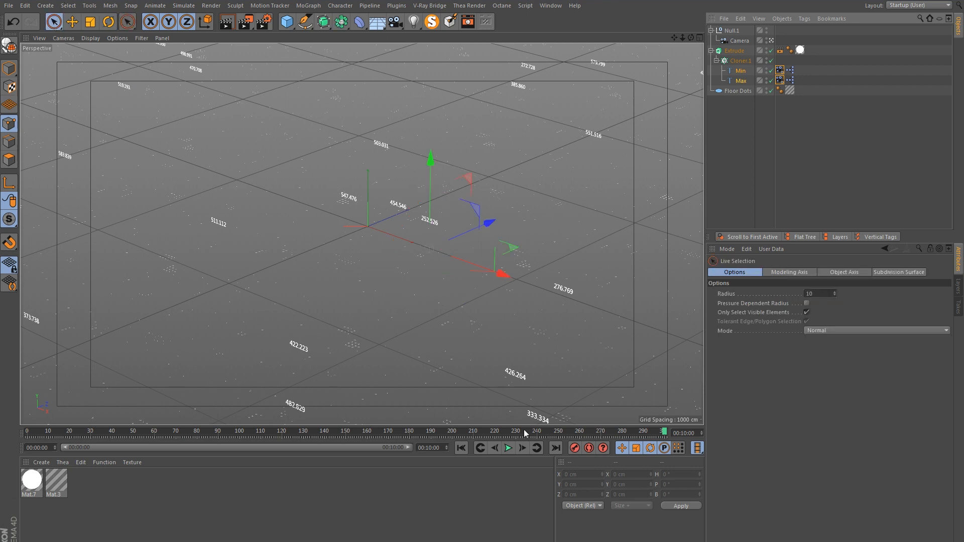
left_click(465, 445)
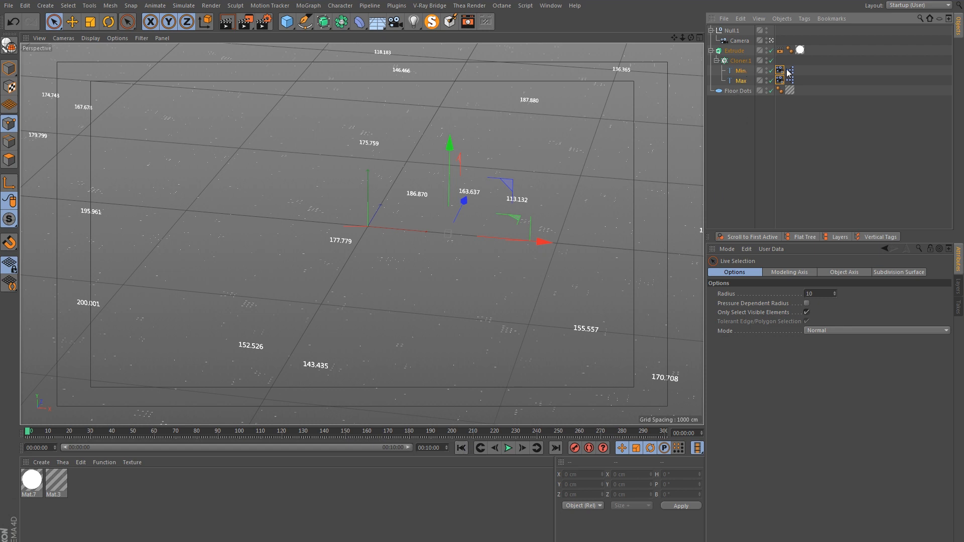
left_click_drag(783, 83, 783, 86)
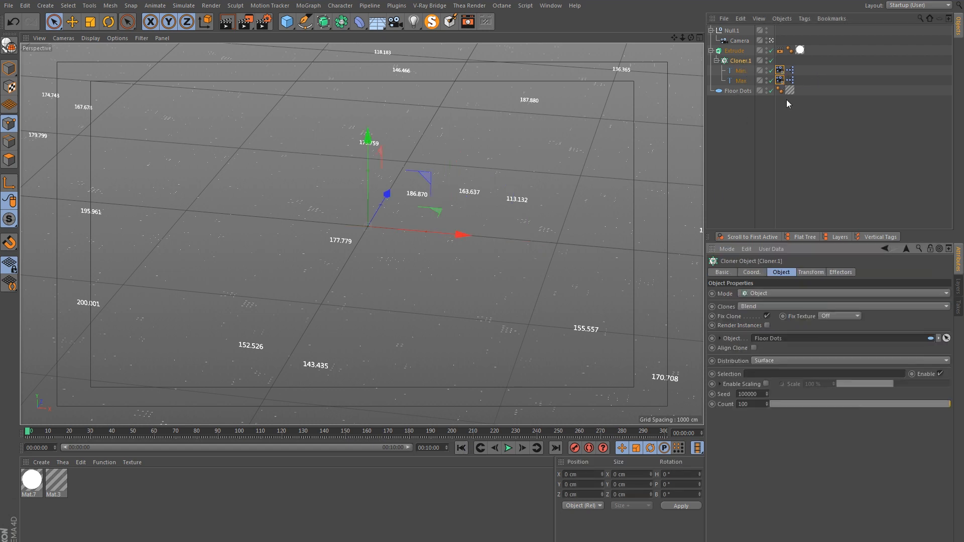
left_click(765, 317)
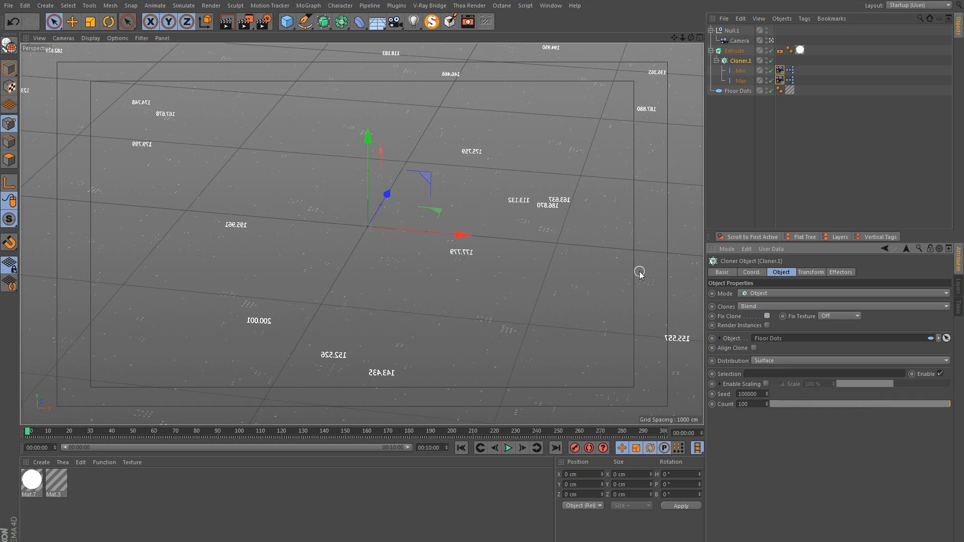
left_click(557, 448)
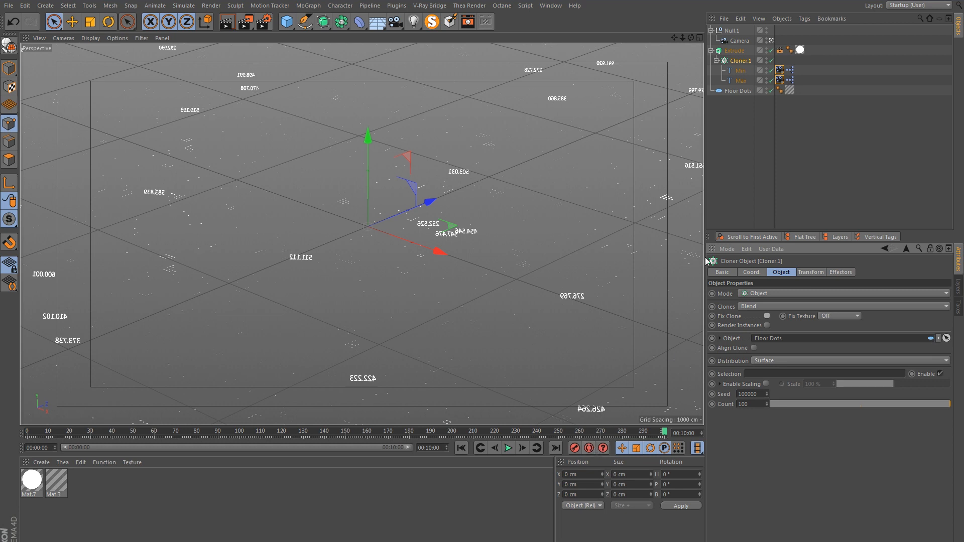
Step: Set the X scale of the Min and Max text objects to -1 to unmirror the numbers
left_click(741, 71)
left_click(740, 80, "shift")
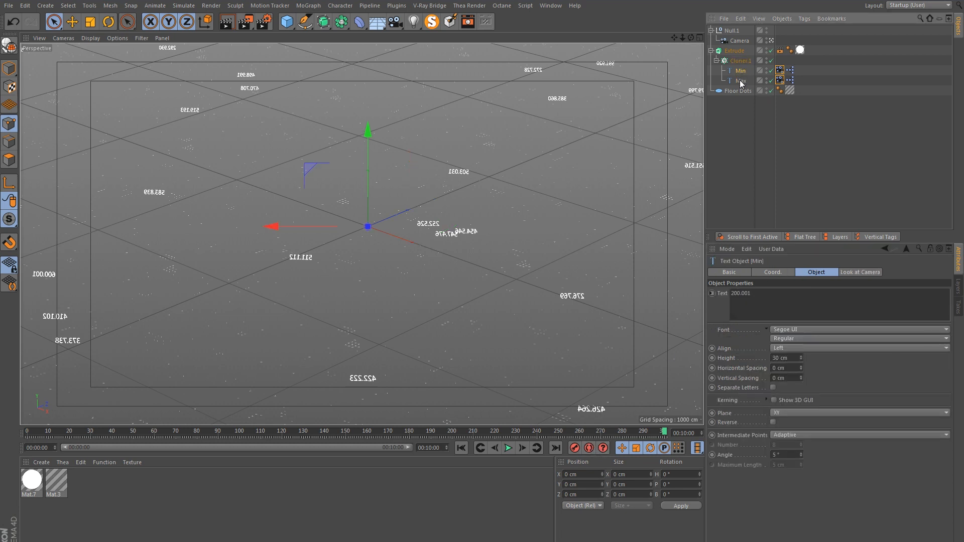
left_click(766, 276)
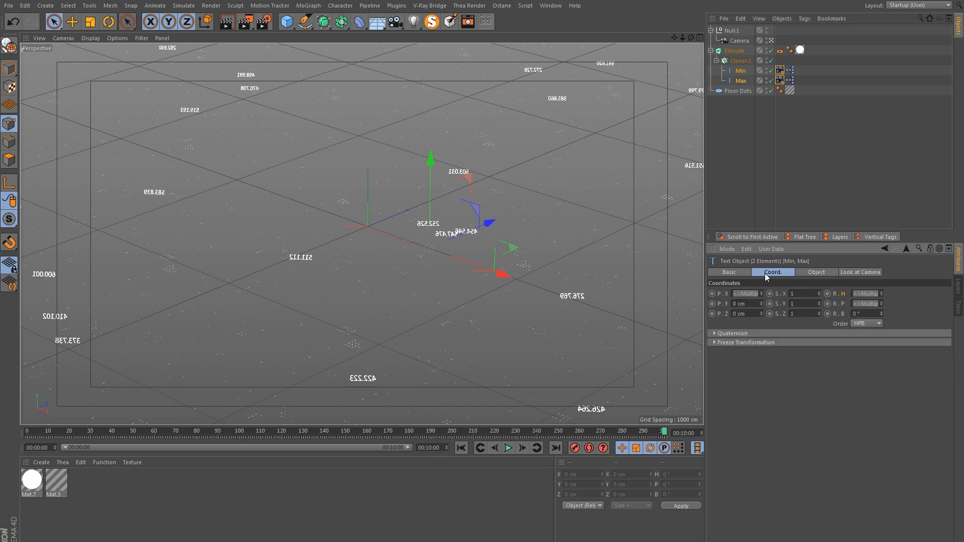
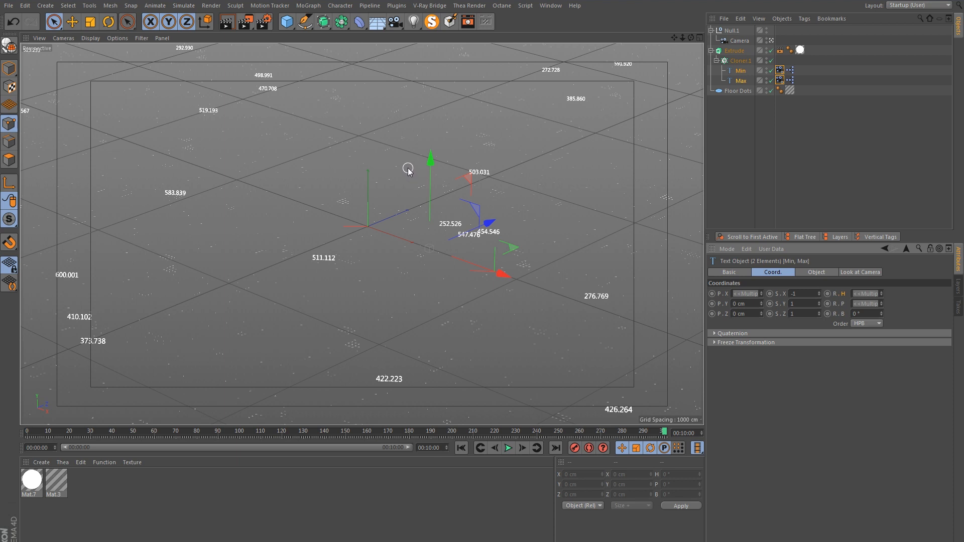
left_click(284, 225)
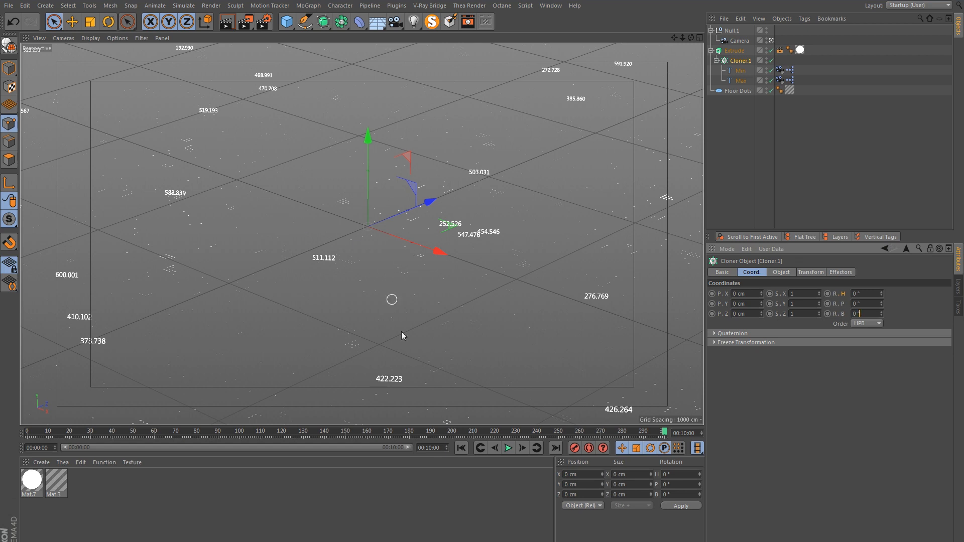
Step: Return to the first frame and play the animation of the whole city scene to check the number labels
left_click(462, 448)
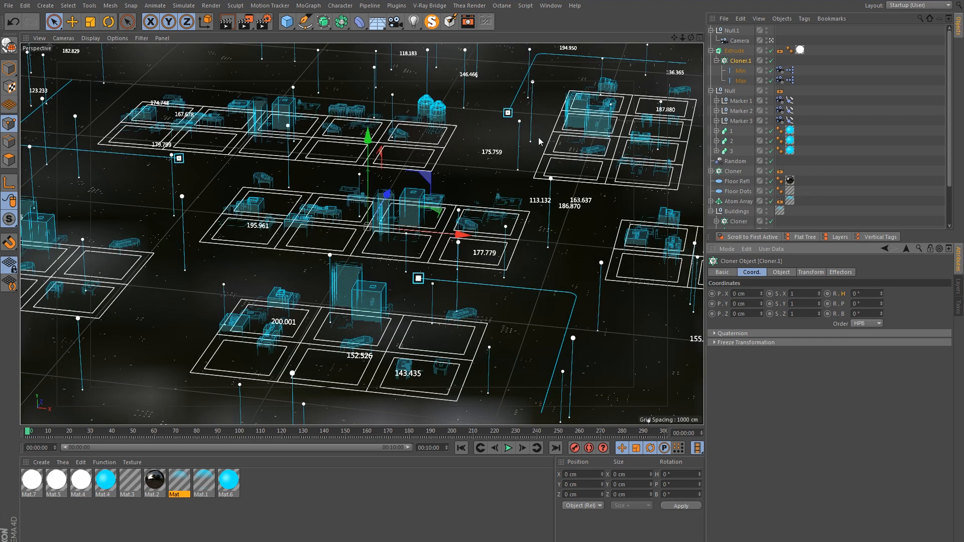
left_click(509, 449)
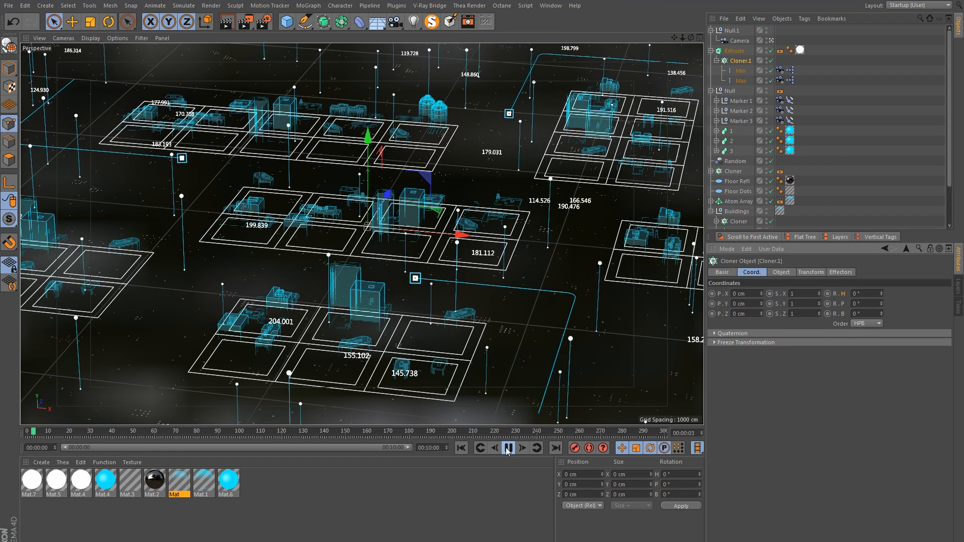
left_click(508, 449)
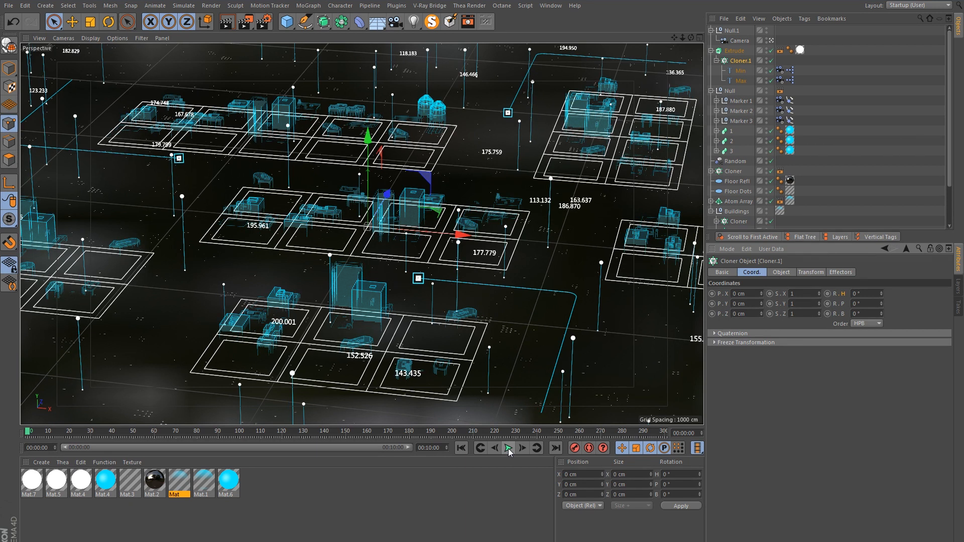
Step: Isolate the Null.1, Extrude and Floor Dots objects with Magic Solo
left_click(741, 70)
left_click(742, 81, "ctrl")
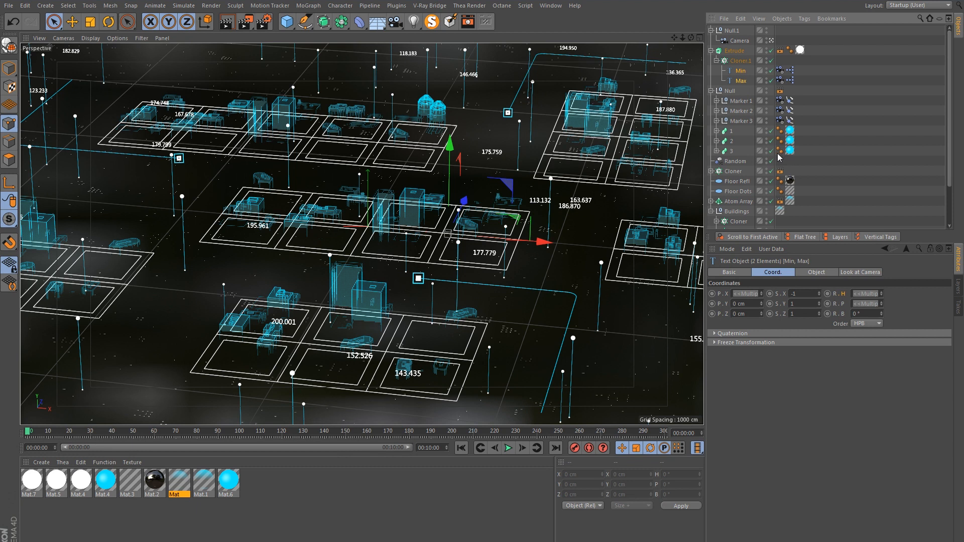
left_click(736, 51)
left_click(711, 50)
left_click(732, 31, "ctrl")
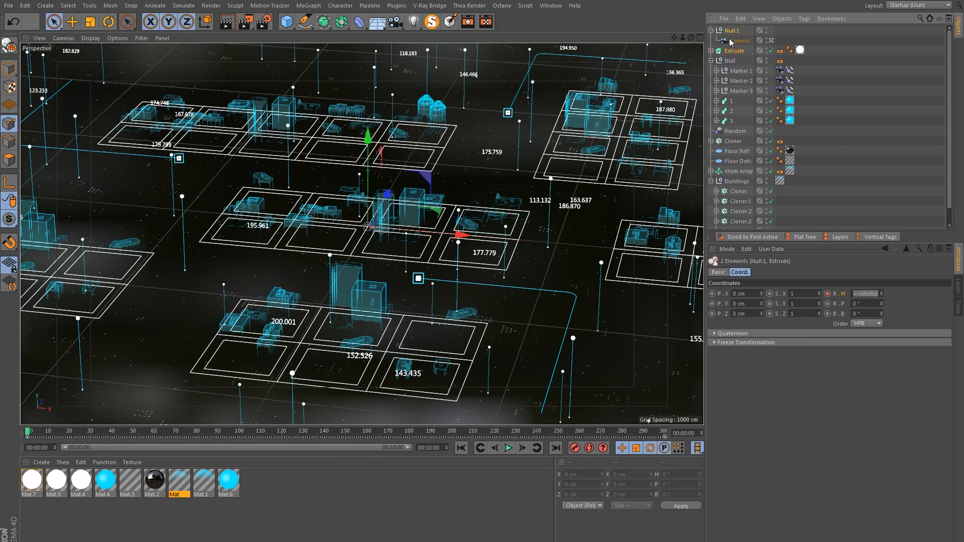
left_click(747, 161, "ctrl")
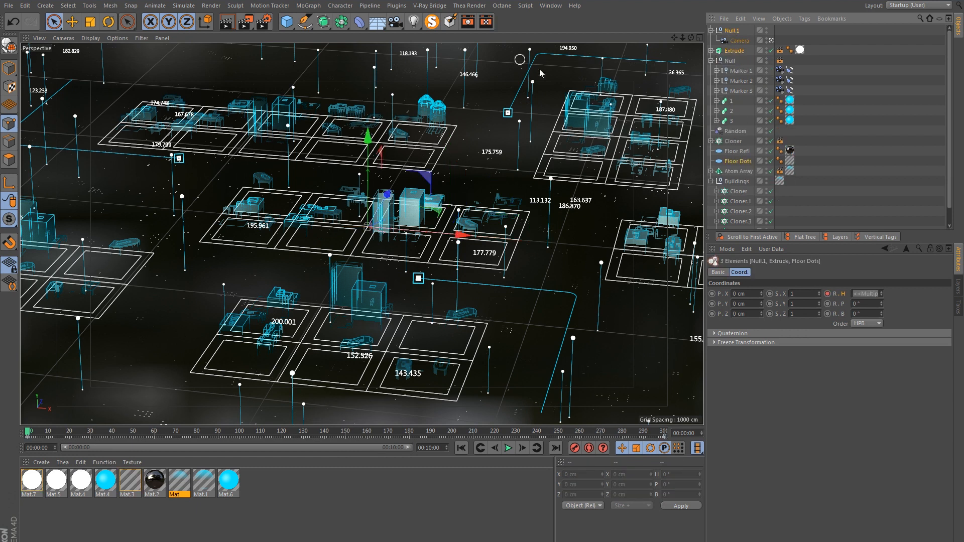
left_click(431, 22)
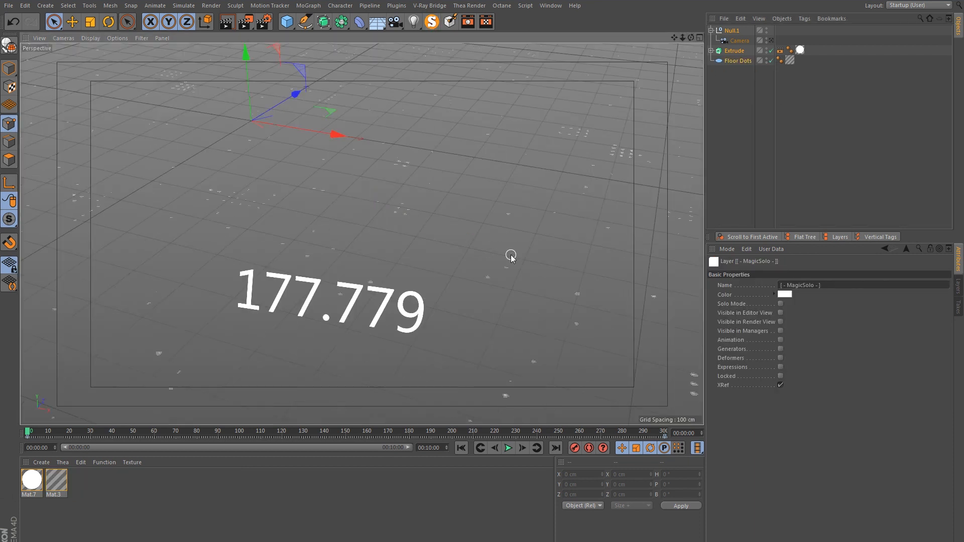
Step: Set the intermediate points angle of the Min and Max text objects to 90° and display the viewport shading with wireframe lines
left_click(734, 51)
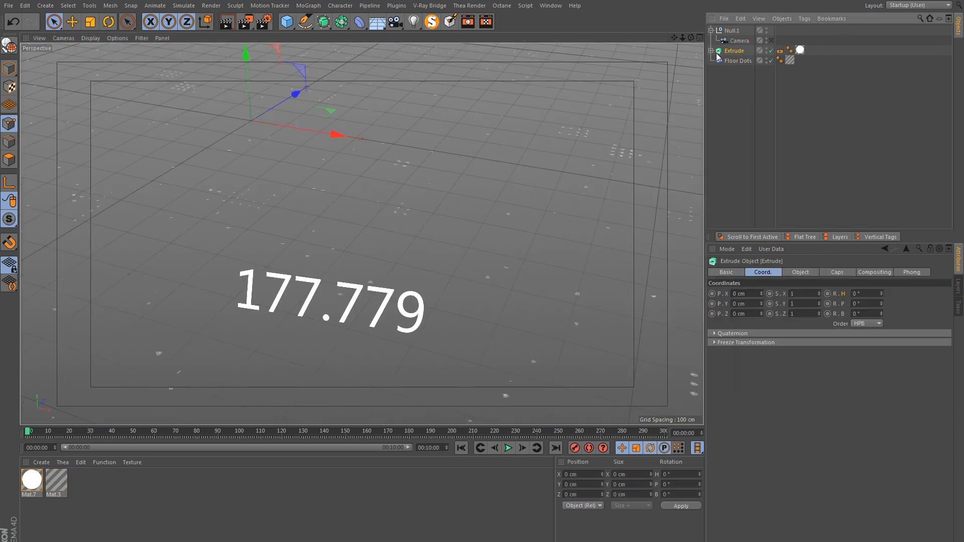
left_click(712, 50)
left_click(739, 71)
left_click(741, 80, "shift")
left_click(818, 273)
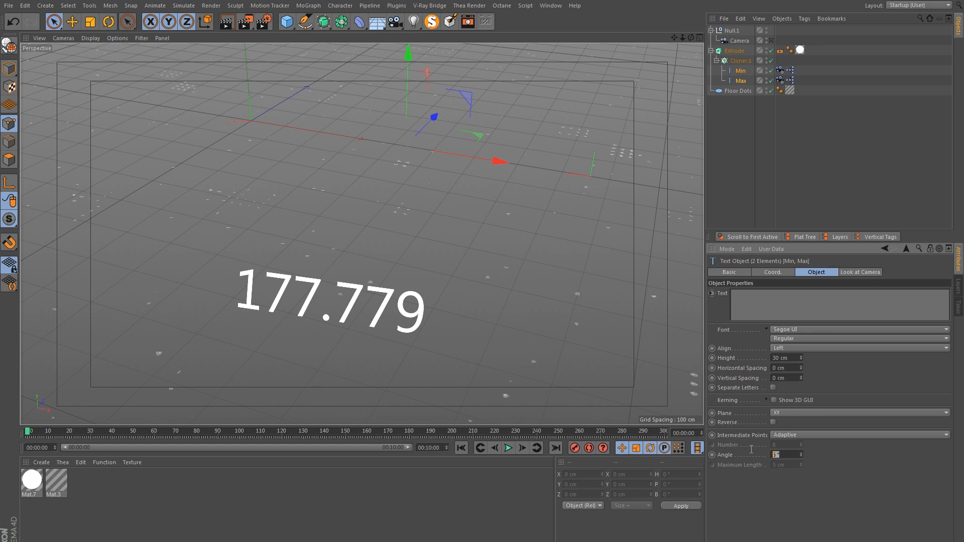
left_click(806, 480)
key("n")
key("b")
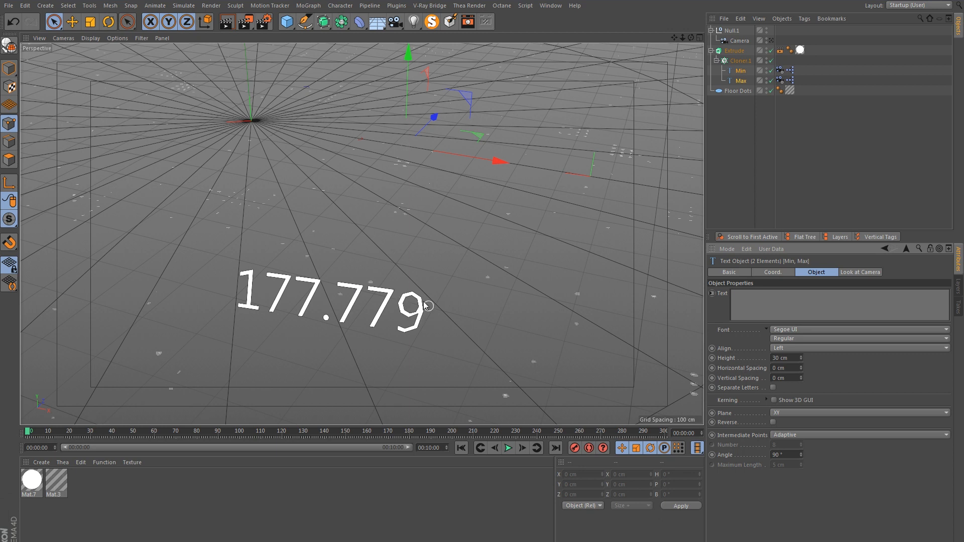
Step: Set the Min and Max text's intermediate points angle to 40° and switch to the scene camera view
left_click_drag(788, 455, 726, 447)
type("40")
left_click(771, 42)
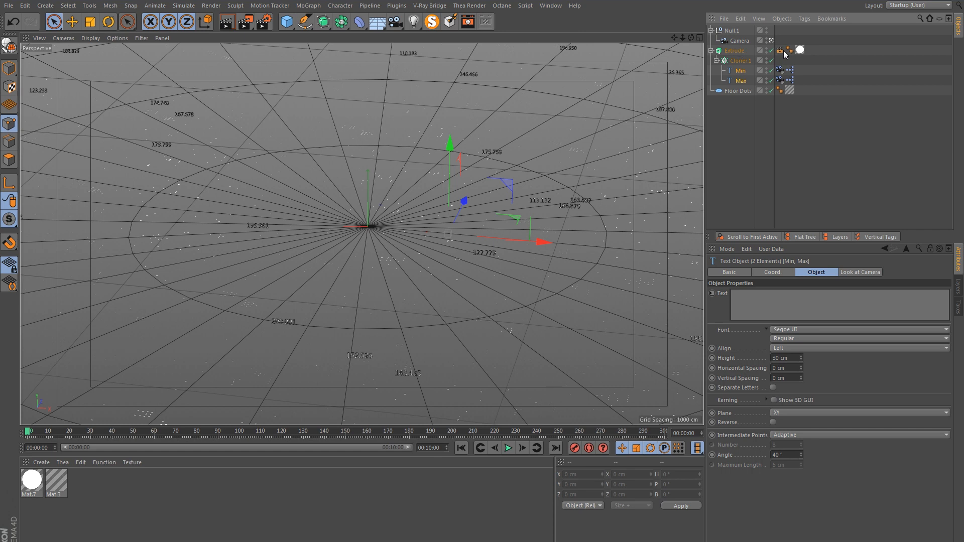
Step: Exit the solo mode, deselect all objects and step back through the last view changes
left_click(432, 22)
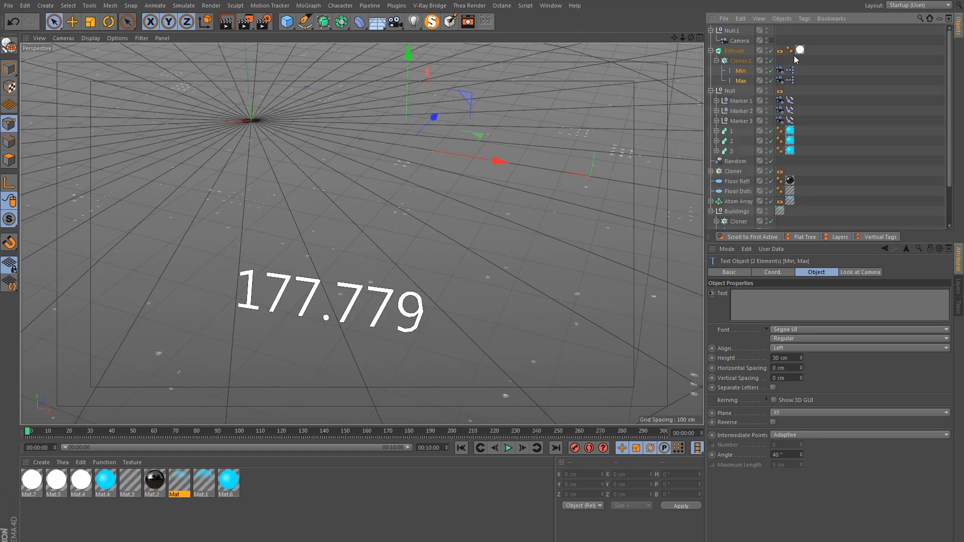
left_click(780, 38)
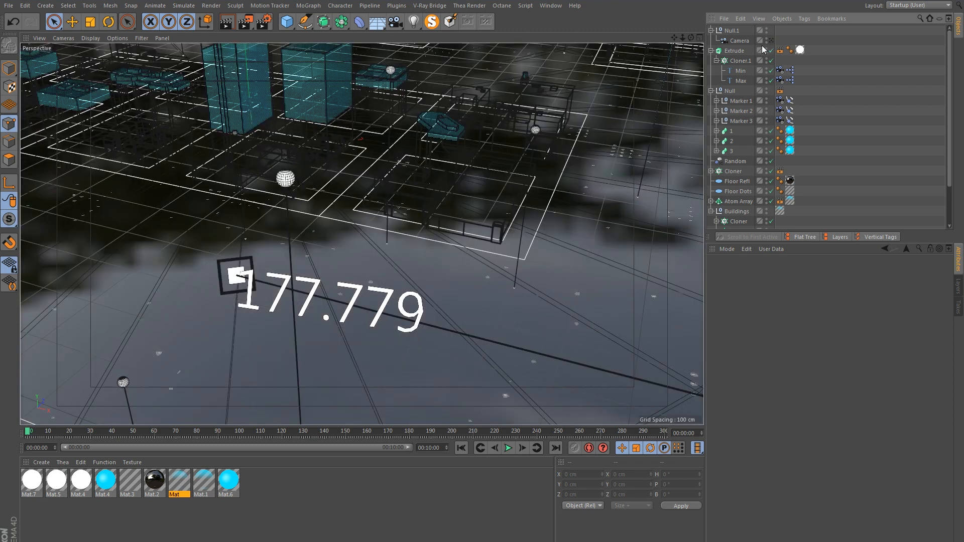
key("ctrl+shift+z")
key("ctrl+shift+z")
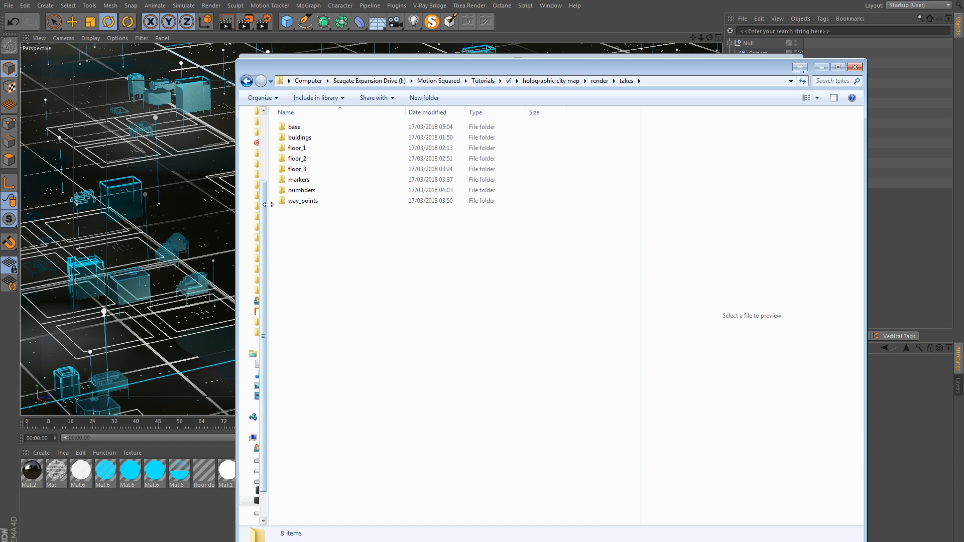
Step: Examine the rendered PNG sequences in the takes folder, including base, buldings and way_points, and return to the 3D scene
mouse_move(268, 206)
left_mouse_down()
mouse_move(282, 206)
mouse_move(262, 207)
left_mouse_up()
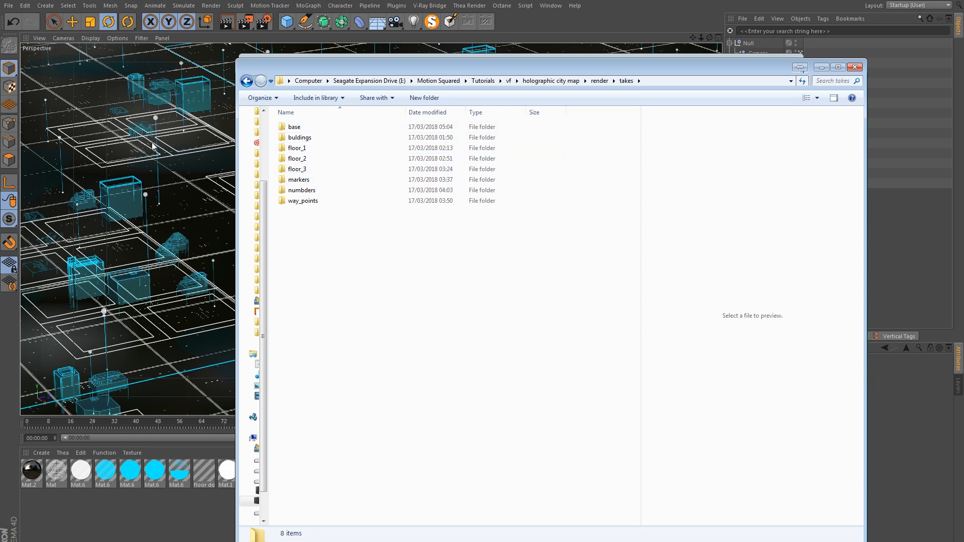
double_click(300, 128)
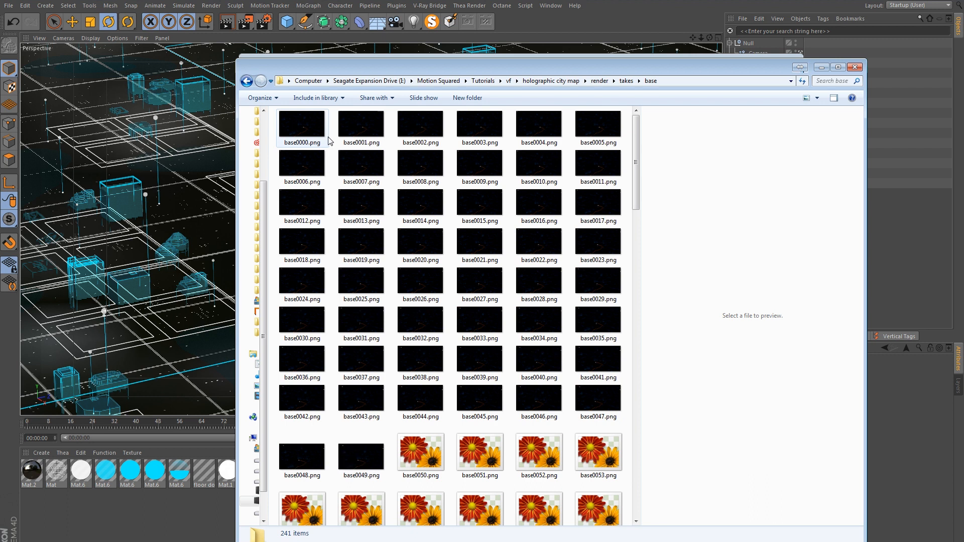
key("BackSpace")
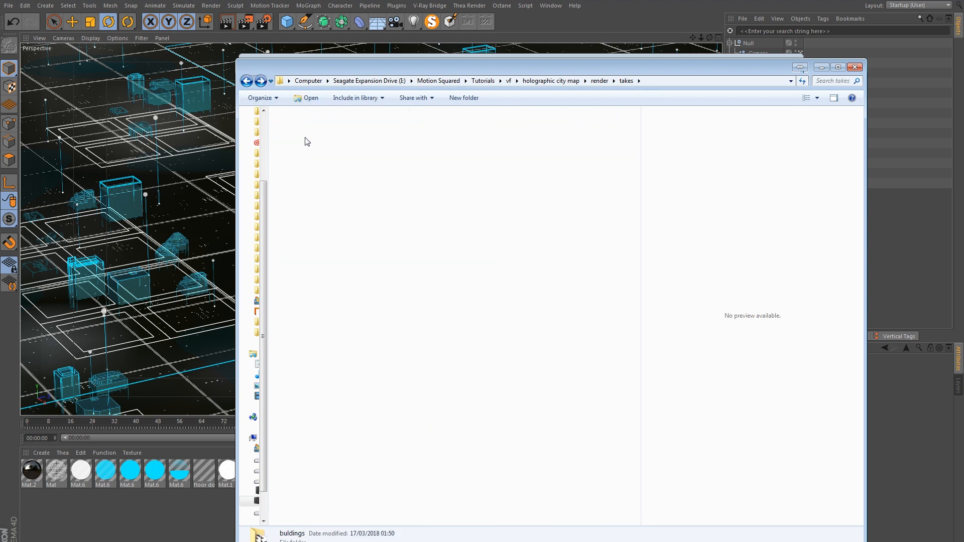
left_click(246, 82)
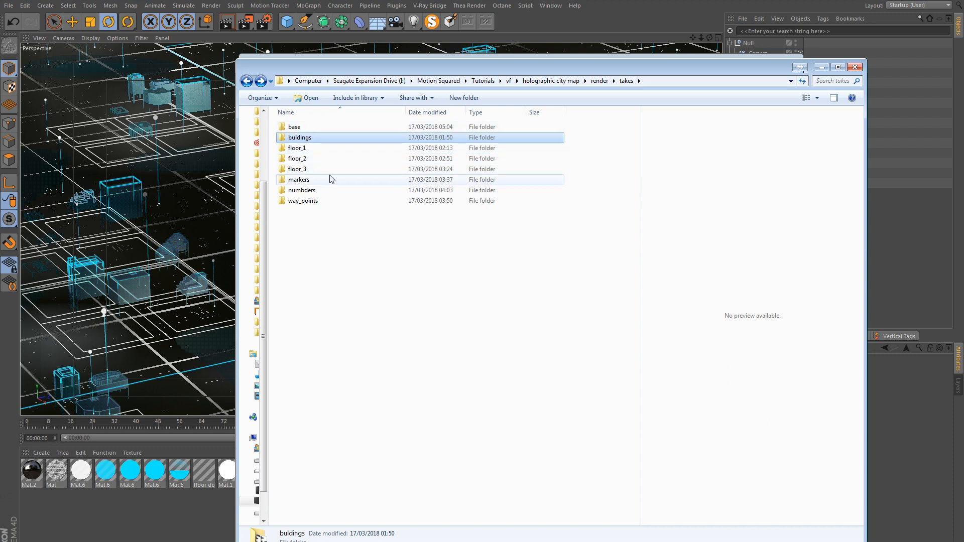
left_click(330, 236)
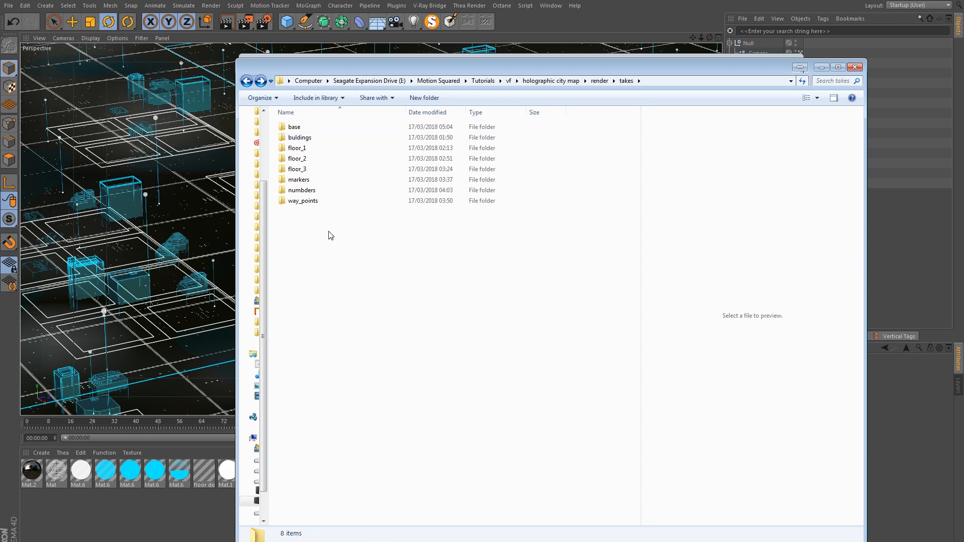
double_click(322, 202)
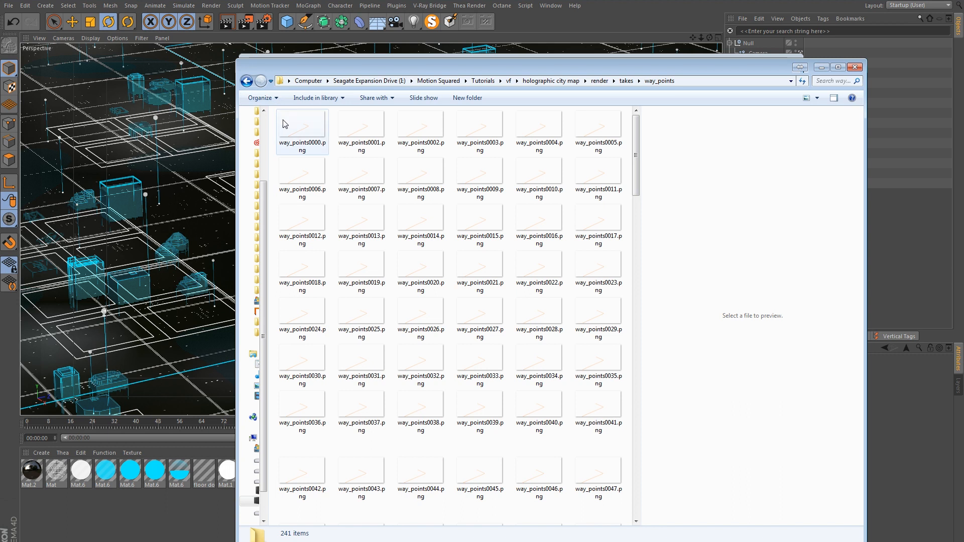
left_click(247, 82)
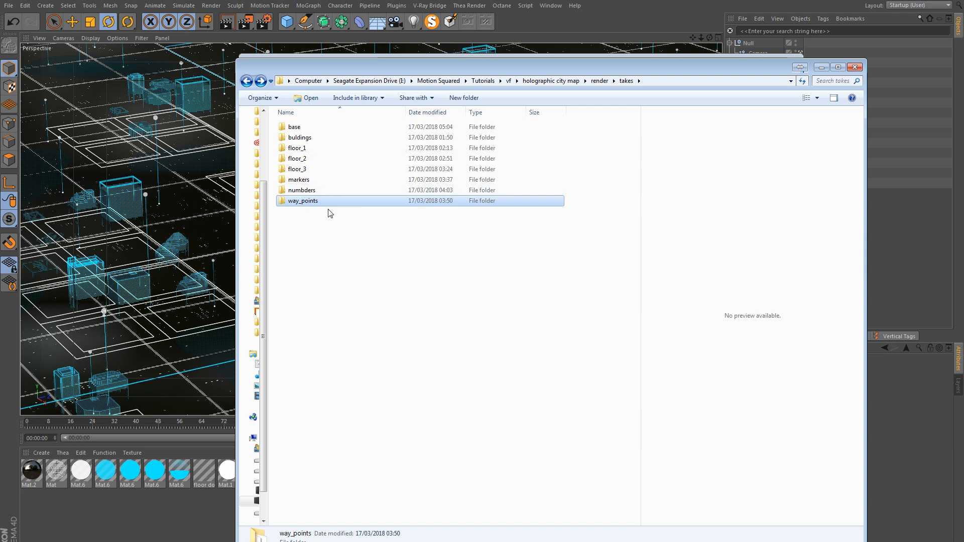
left_click(308, 227)
left_click_drag(339, 67, 280, 74)
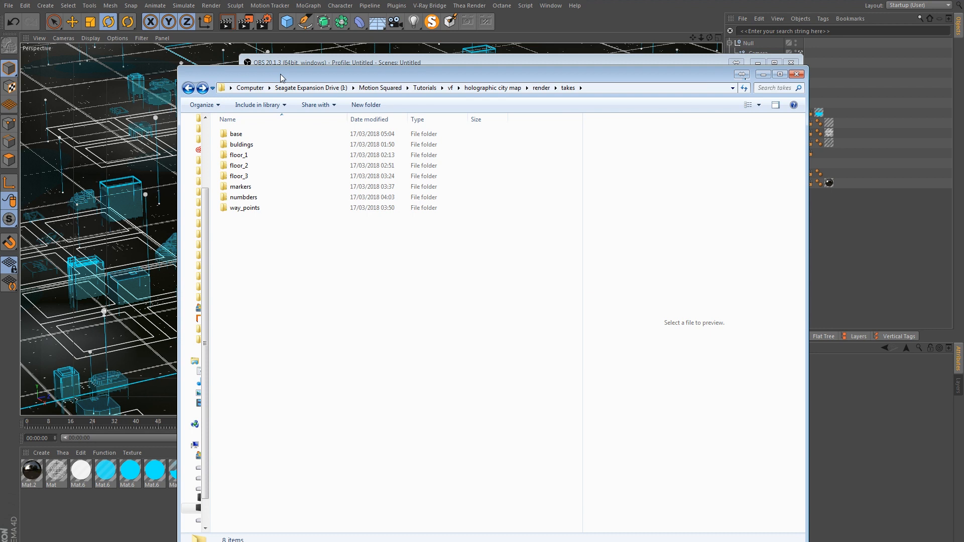
left_click(843, 68)
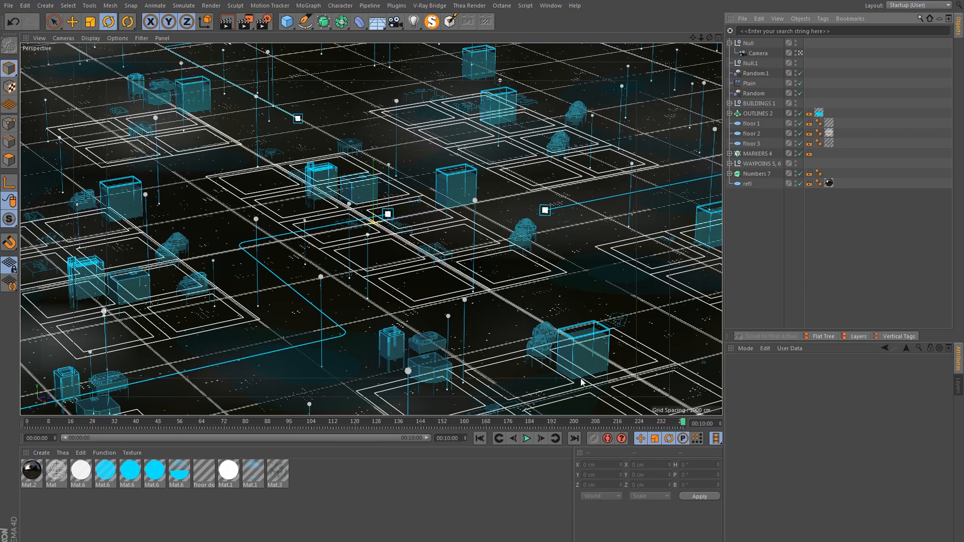
Step: Open the Take Manager from the Mat.3 material and place its window over the middle of the viewport
right_click(274, 480)
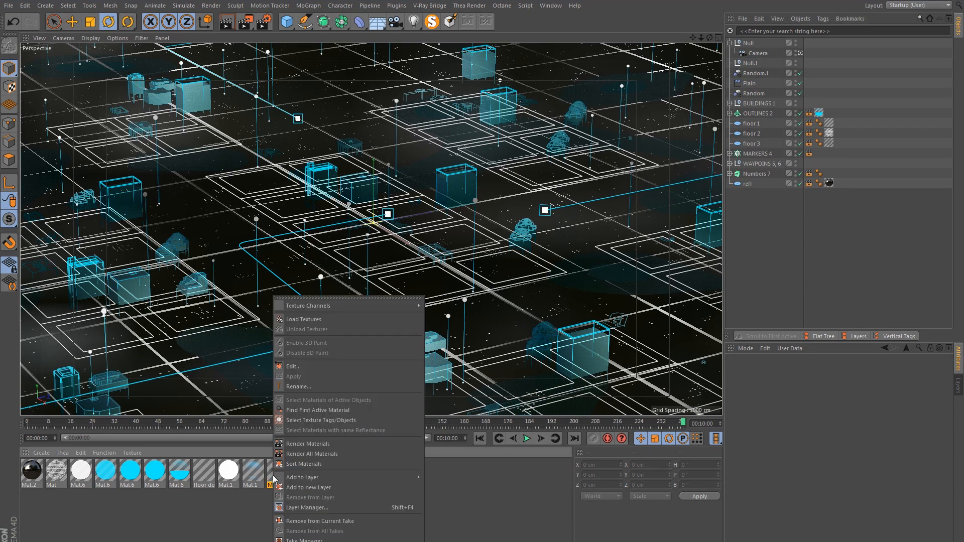
left_click(302, 540)
left_click_drag(383, 264, 218, 144)
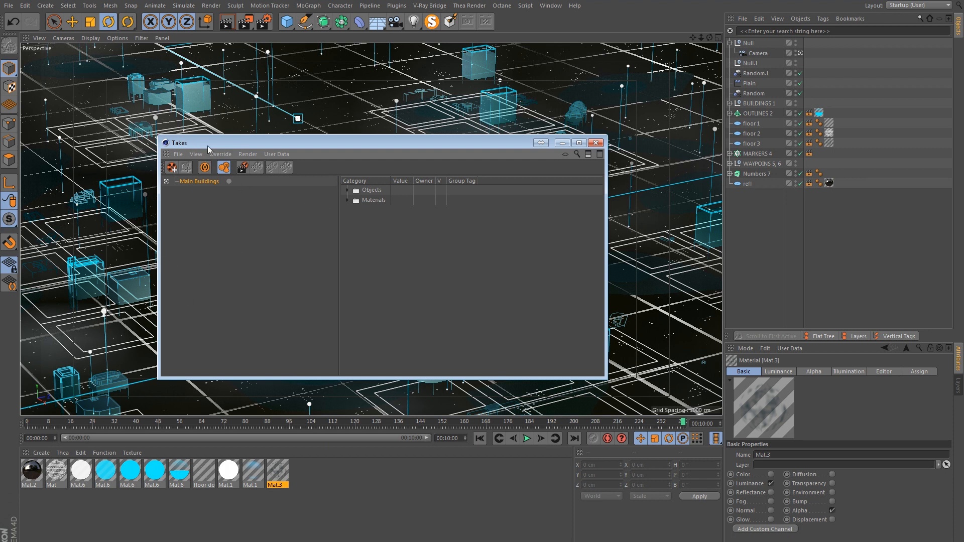
left_click_drag(208, 145, 285, 158)
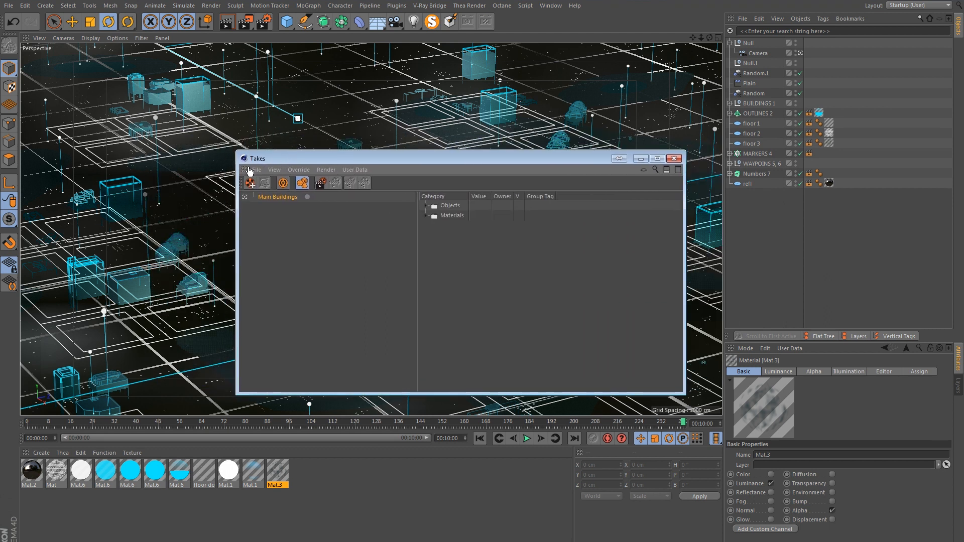
Step: Dock the Take Manager beside the Attribute Manager, undock it into a floating window again and enlarge it
left_click_drag(950, 367, 955, 360)
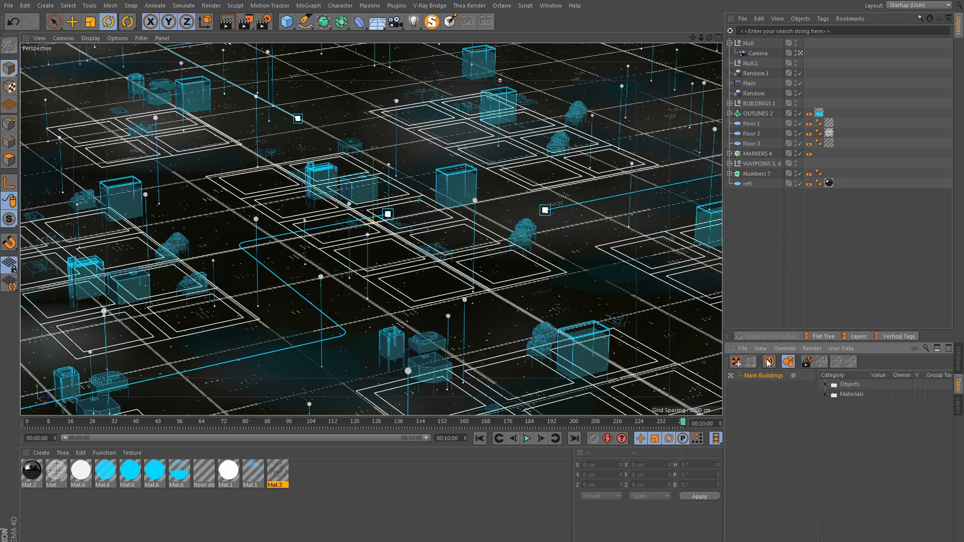
right_click(957, 390)
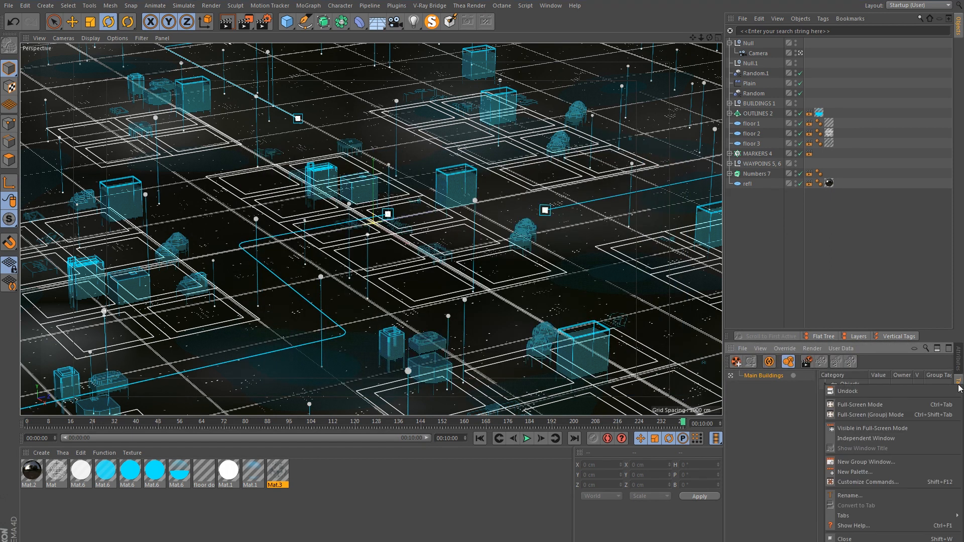
left_click(890, 393)
left_click_drag(768, 338, 214, 168)
left_click_drag(406, 241, 710, 247)
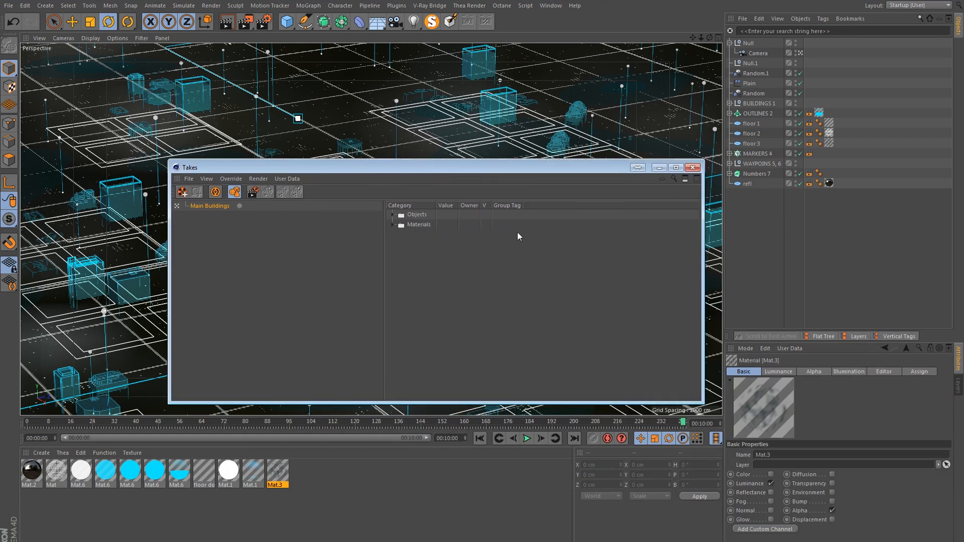
Step: Select the Main Buildings take, keep its name, and narrow the Takes window so the object list stays clear
left_click_drag(244, 168, 340, 179)
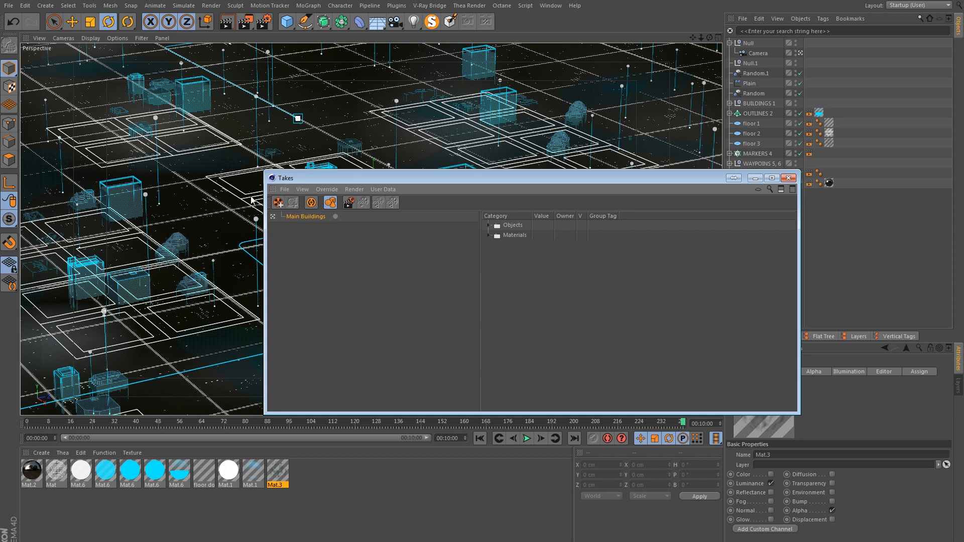
mouse_move(303, 176)
left_mouse_down()
mouse_move(266, 167)
mouse_move(306, 174)
left_mouse_up()
left_click(296, 219)
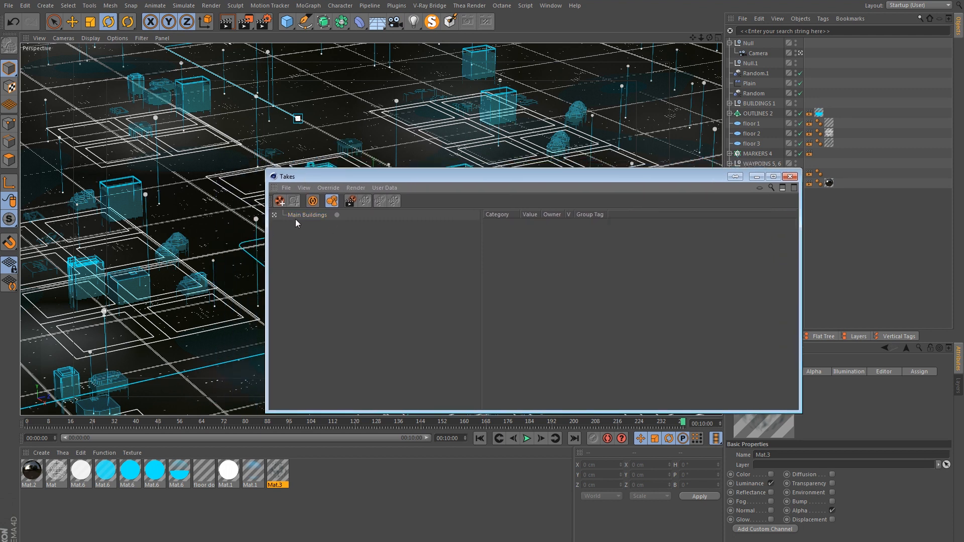
left_click(297, 215)
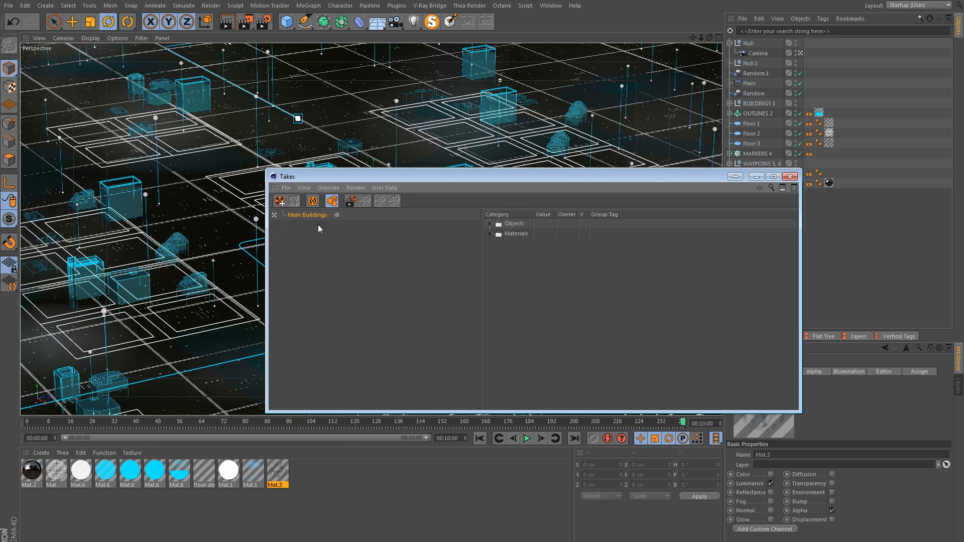
double_click(308, 215)
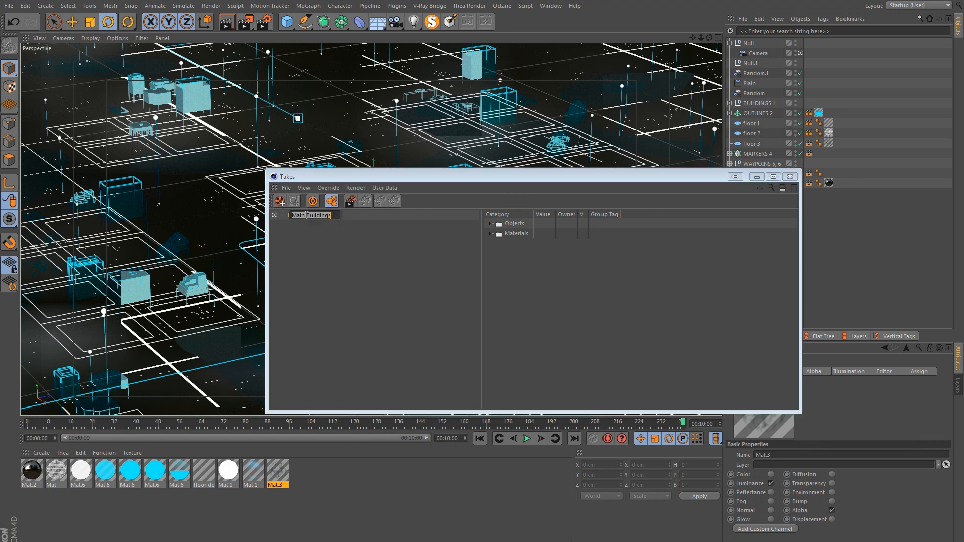
key("Return")
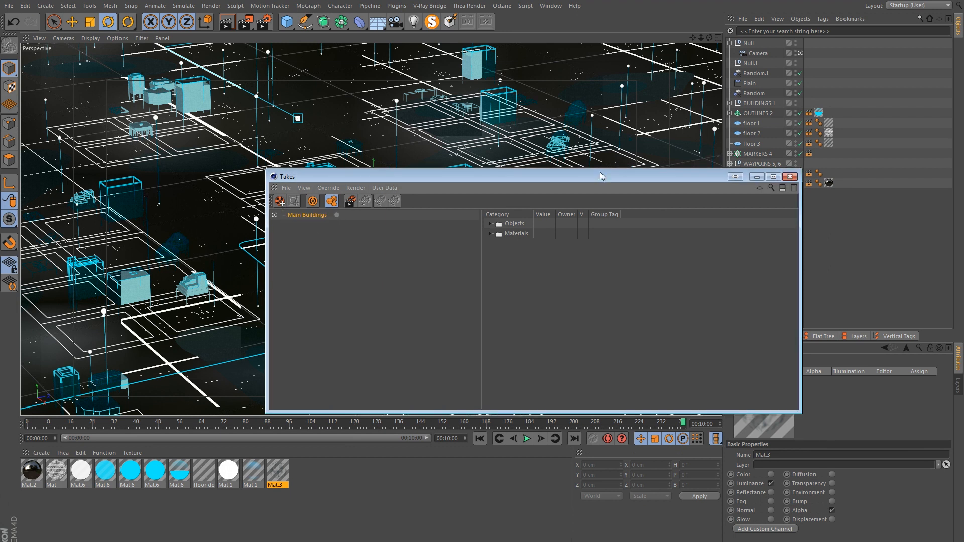
left_click_drag(801, 223, 564, 223)
left_click_drag(466, 175, 378, 163)
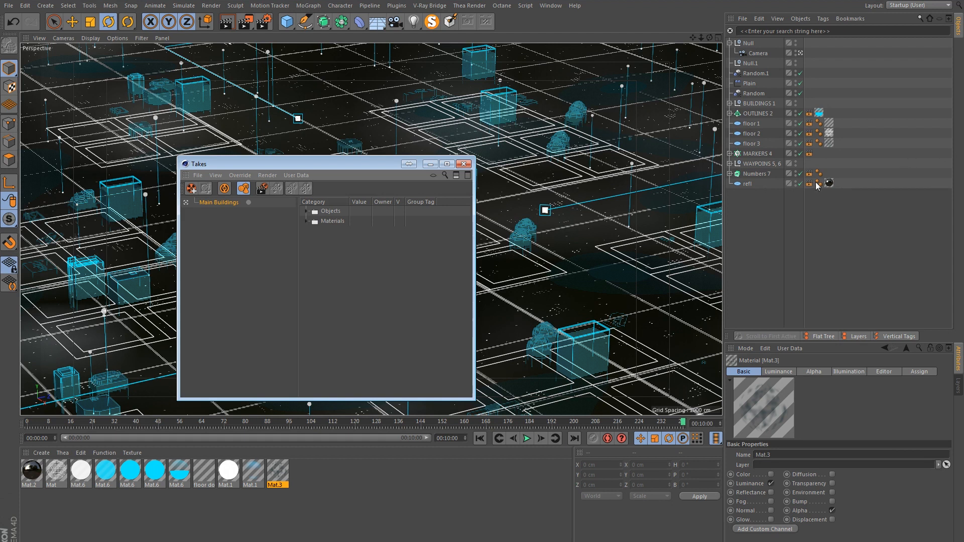
Step: Turn off editor and render visibility for refl, WAYPOINTS 5, 6, MARKERS 4, floor 3, floor 2 and floor 1
left_click(790, 184)
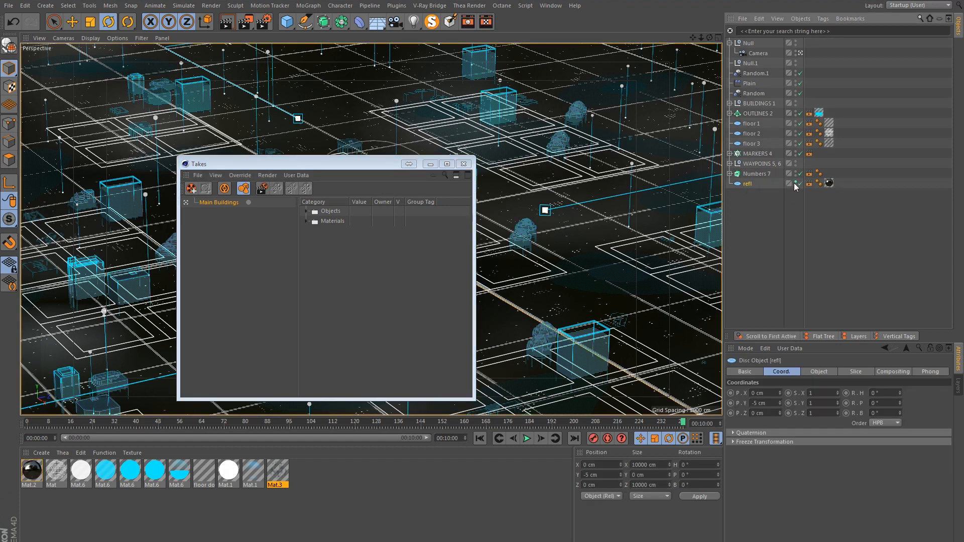
left_click(796, 182)
left_click(796, 162)
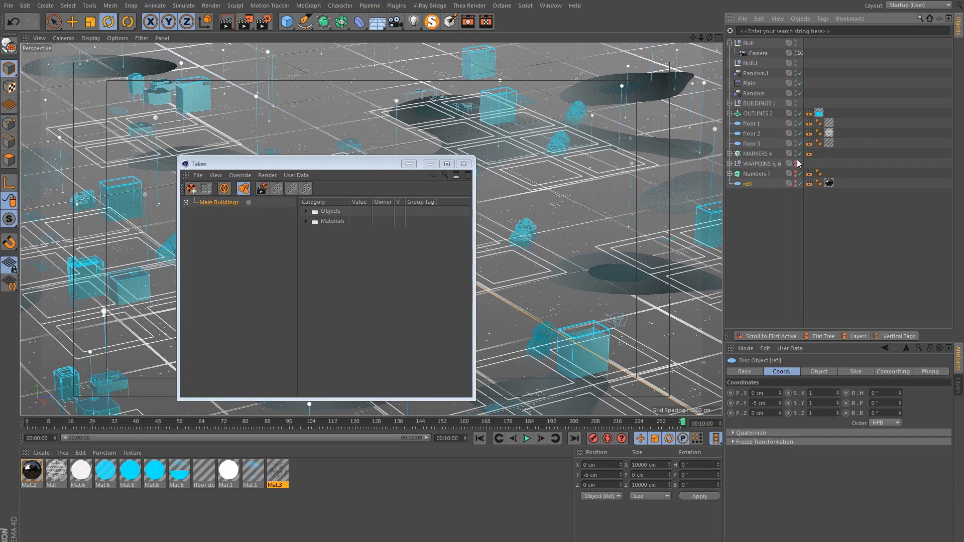
left_click(796, 153)
left_click(796, 143)
left_click(796, 133)
left_click(795, 124)
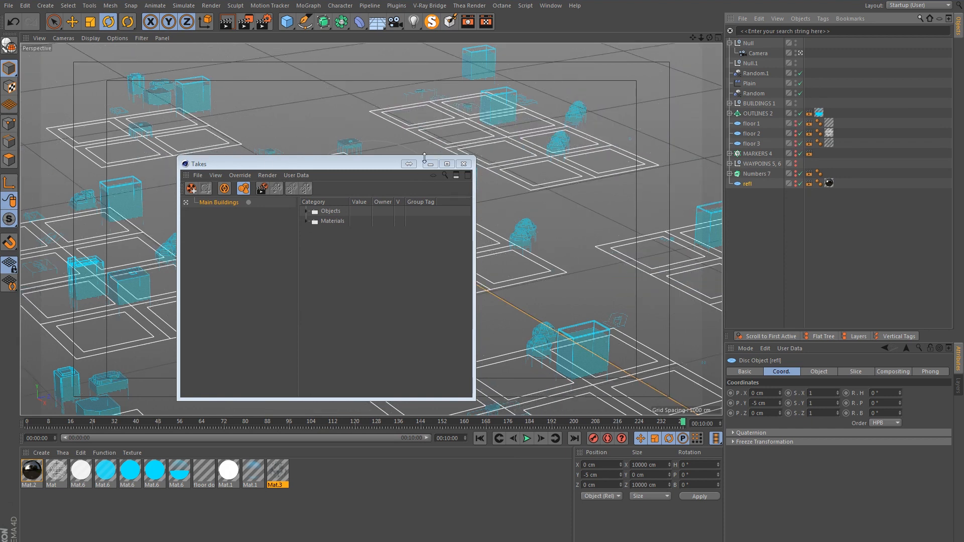
Step: Move the Takes window lower, render a viewport preview of the Main Buildings take and widen the window
left_click_drag(333, 163, 551, 340)
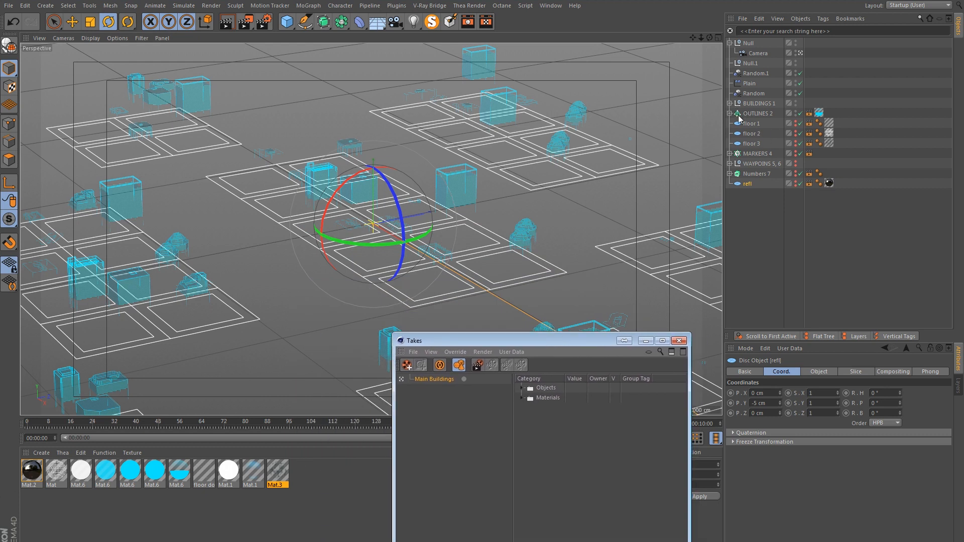
left_click(232, 21)
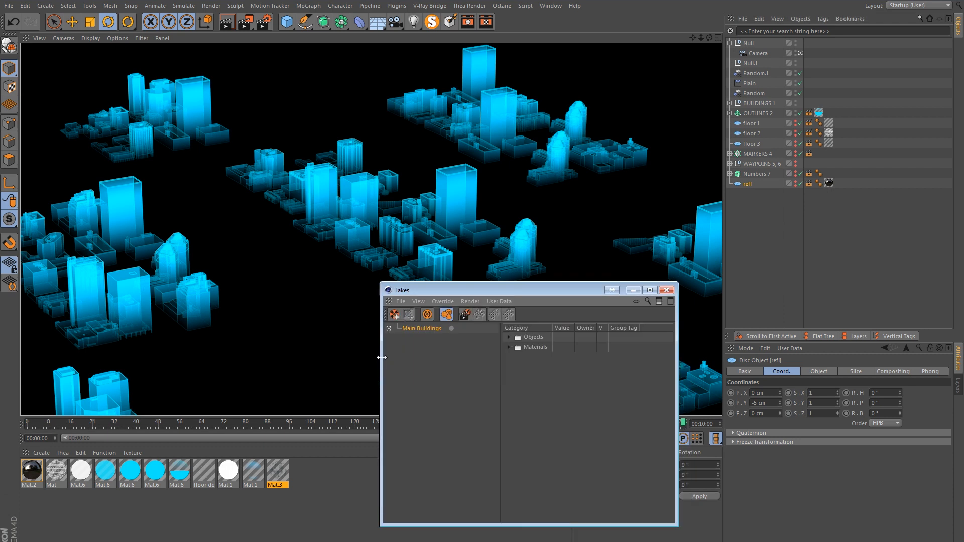
left_click_drag(382, 357, 309, 352)
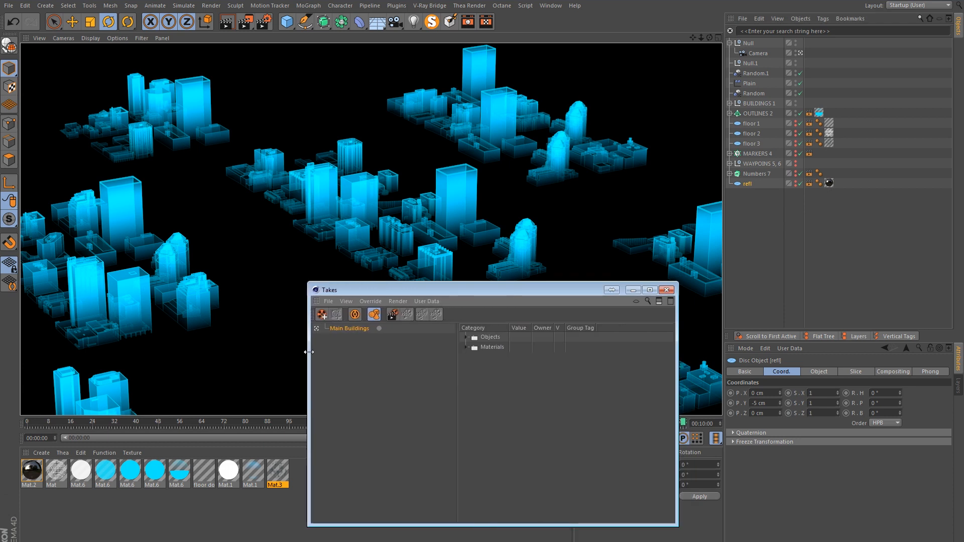
Step: Add a new take under Main Buildings, keep it selected and shift the Takes window away from the attributes
left_click(329, 301)
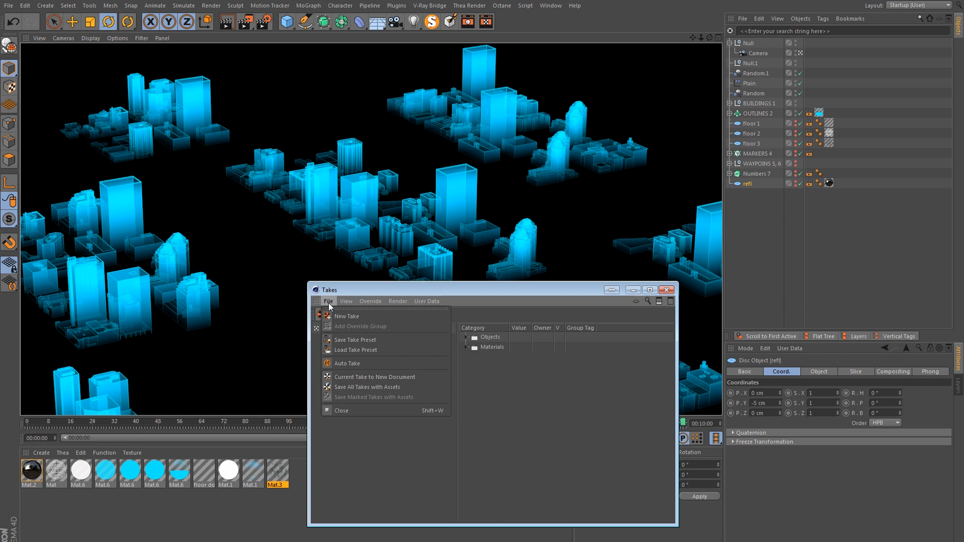
left_click(347, 317)
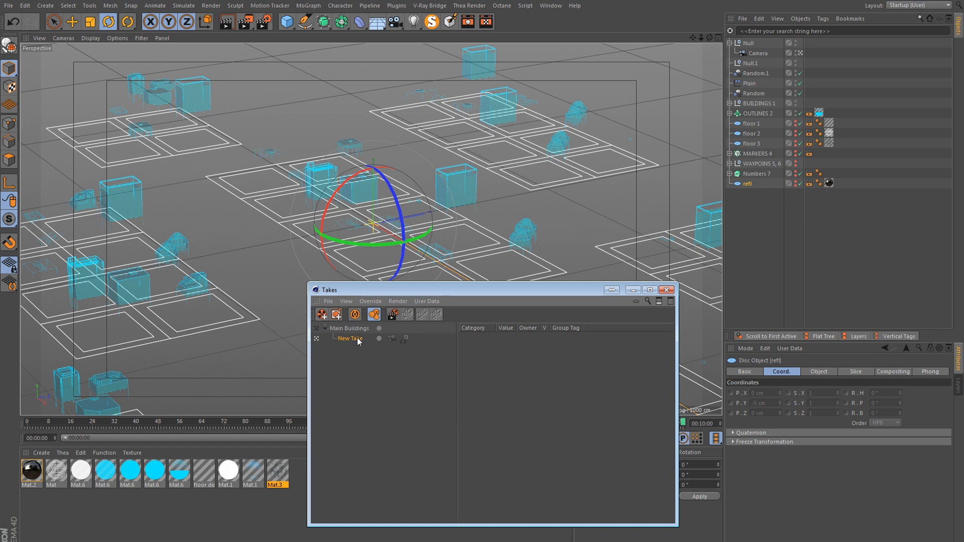
left_click(342, 330)
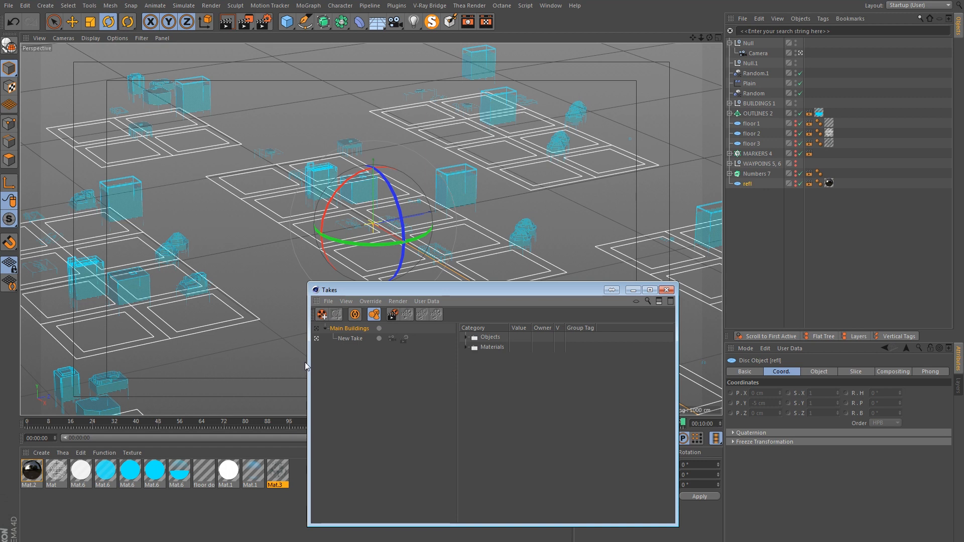
left_click(357, 339)
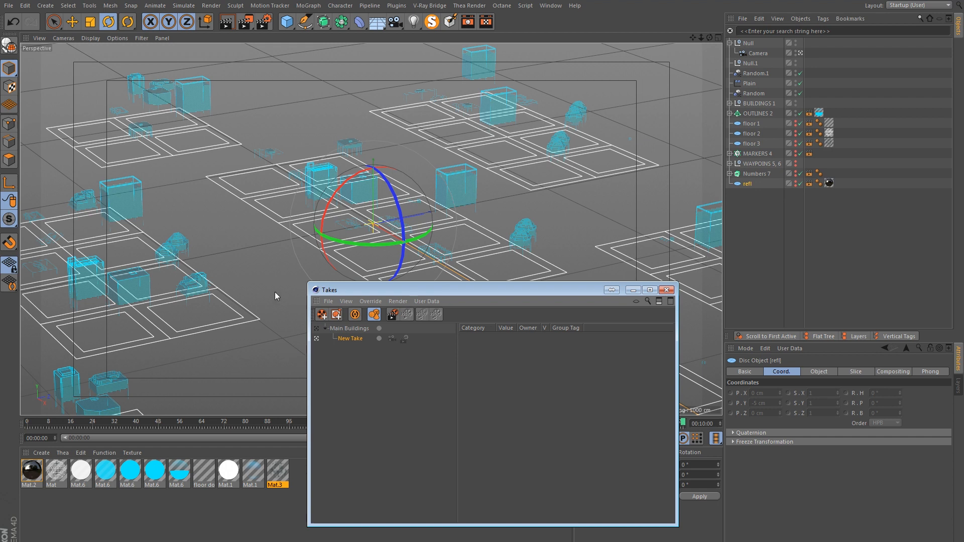
left_click_drag(369, 289, 315, 282)
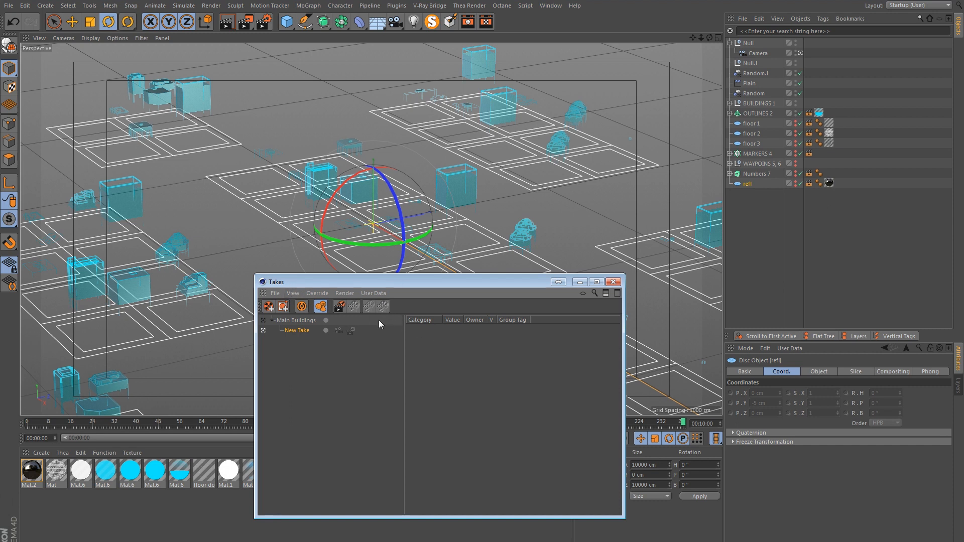
Step: Override Visible in Editor and Visible in Renderer for BUILDINGS 1 and OUTLINES 2 in the new take
left_click(764, 115)
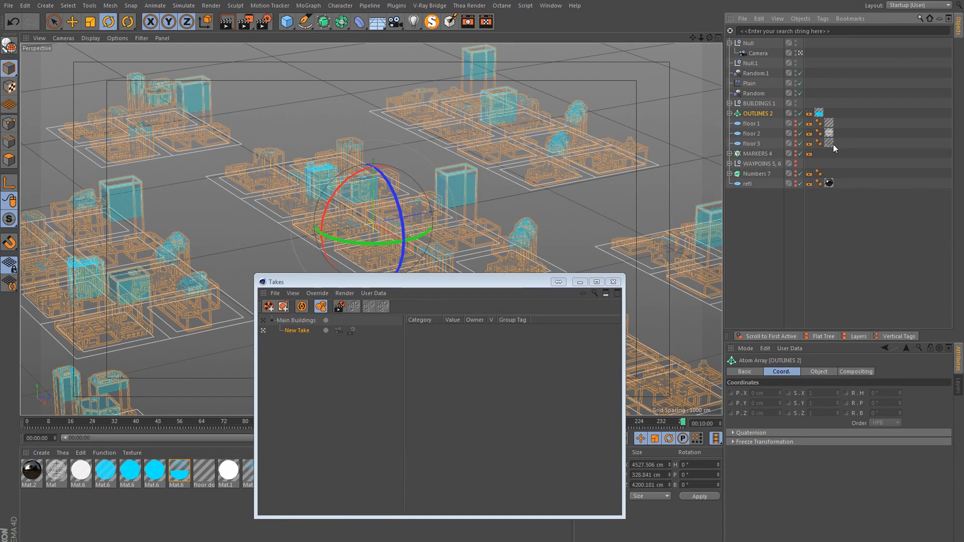
left_click(761, 104, "ctrl")
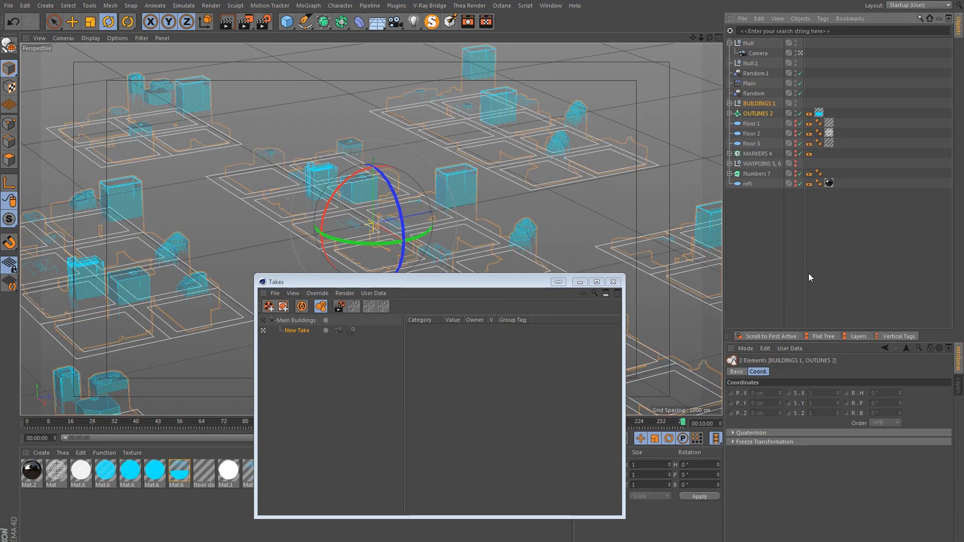
left_click(742, 371)
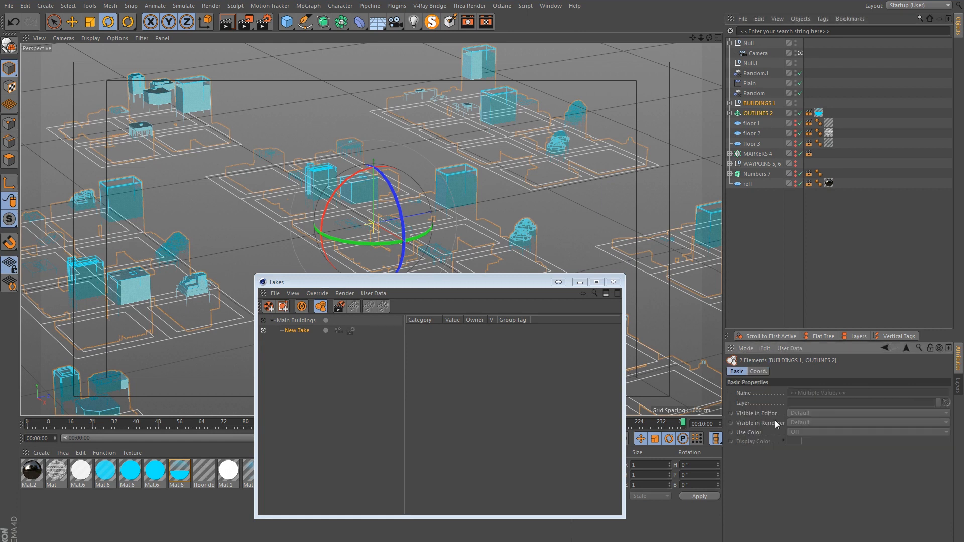
right_click(746, 414)
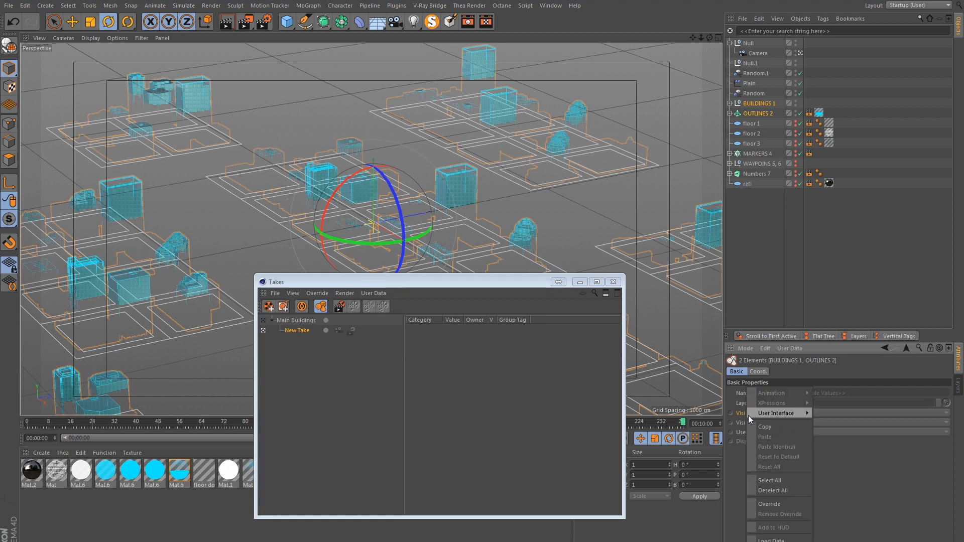
mouse_move(755, 415)
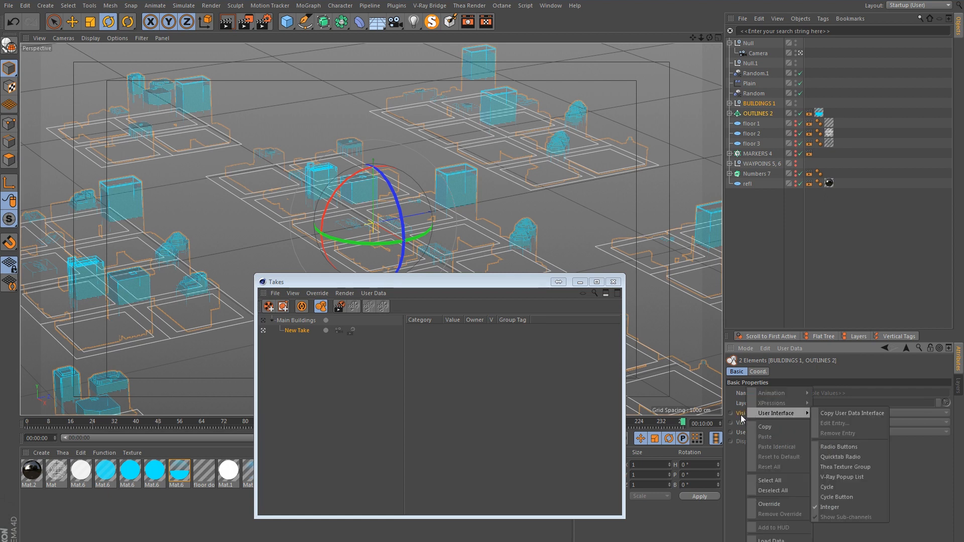
left_click(771, 503)
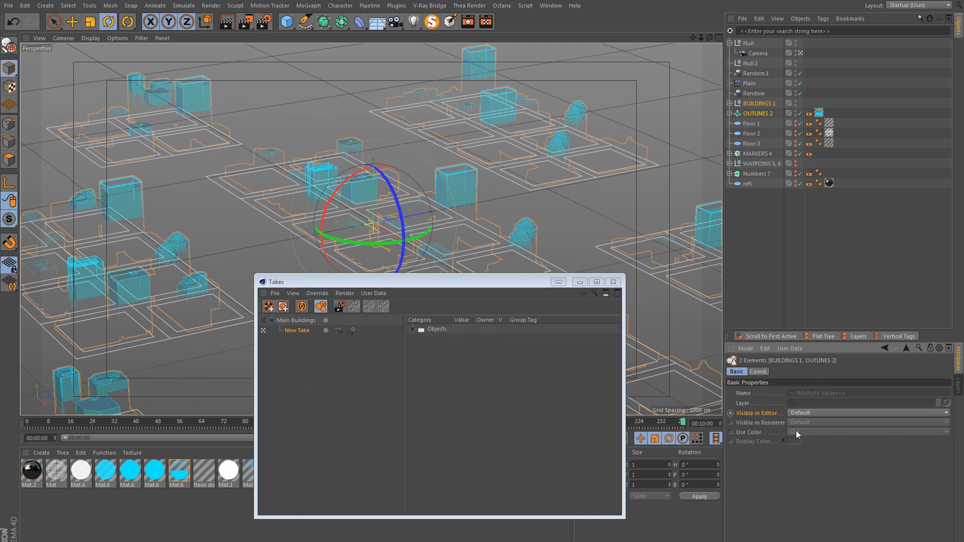
right_click(761, 423)
left_click(805, 504)
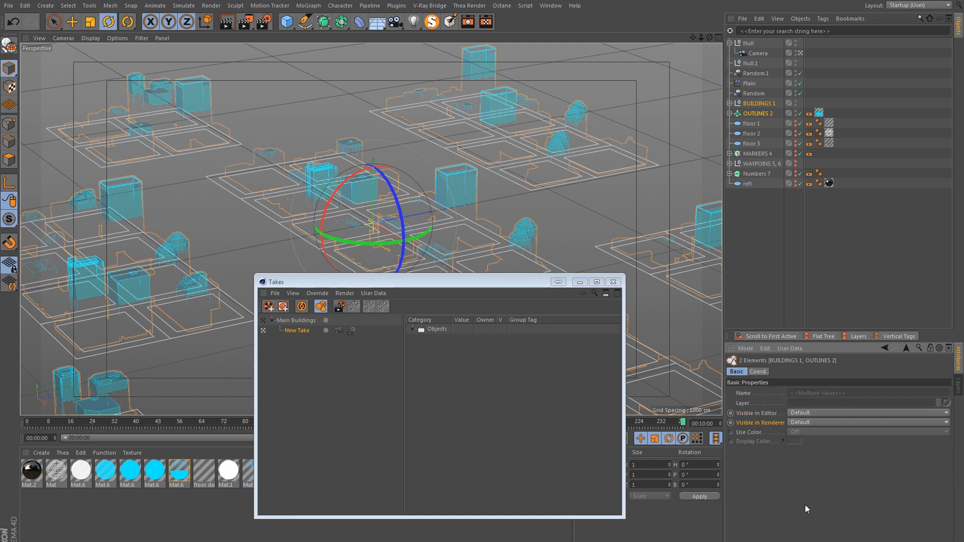
Step: Set Visible in Editor and Visible in Renderer to Off for BUILDINGS 1 and OUTLINES 2
left_click(797, 412)
left_click(799, 443)
left_click(802, 424)
left_click(800, 454)
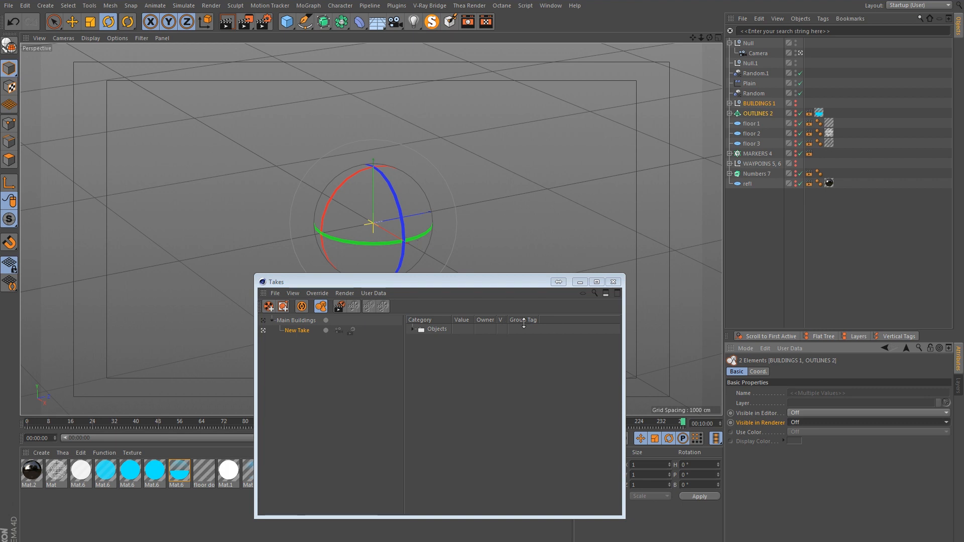
left_click(750, 126)
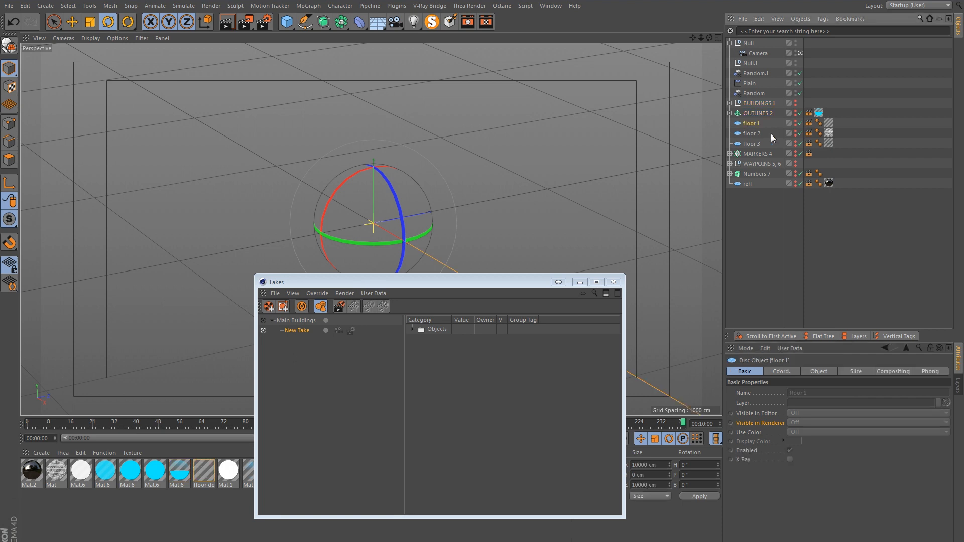
left_click(774, 415)
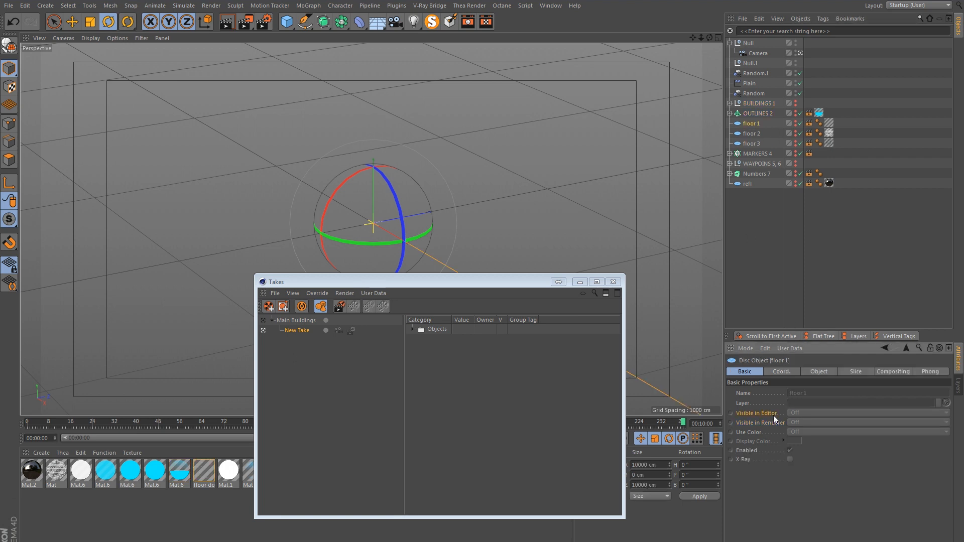
right_click(751, 415)
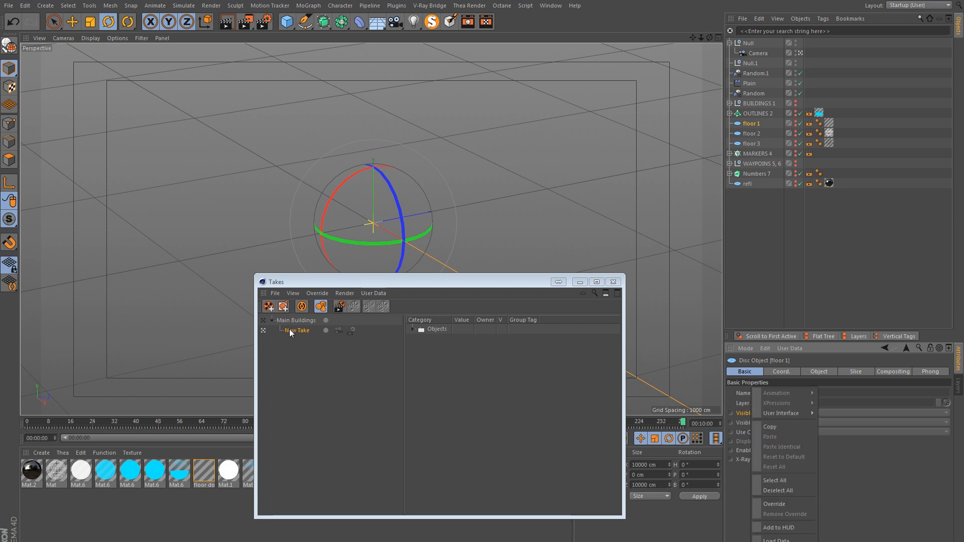
left_click(306, 342)
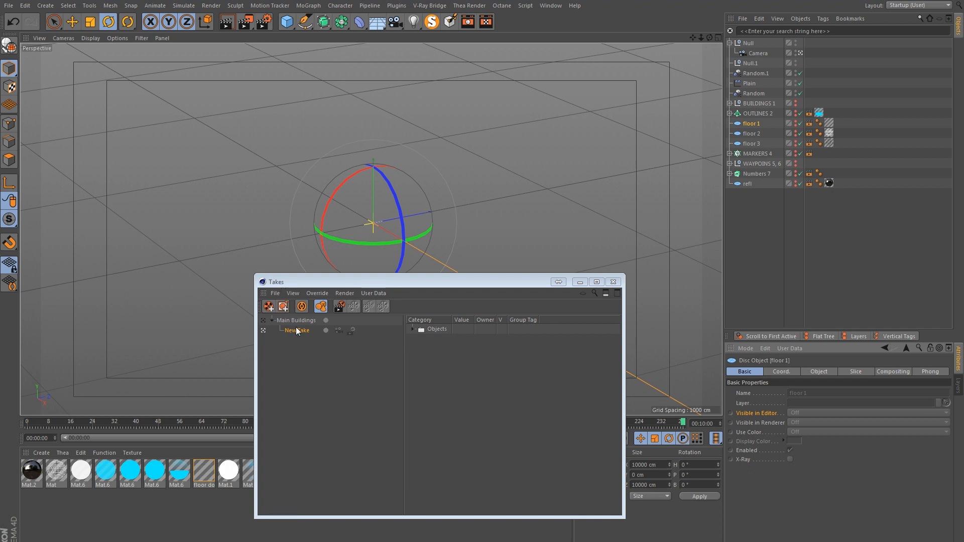
Step: Turn on Auto Take and set floor 1's editor and renderer visibility to Default in the new take
left_click(301, 307)
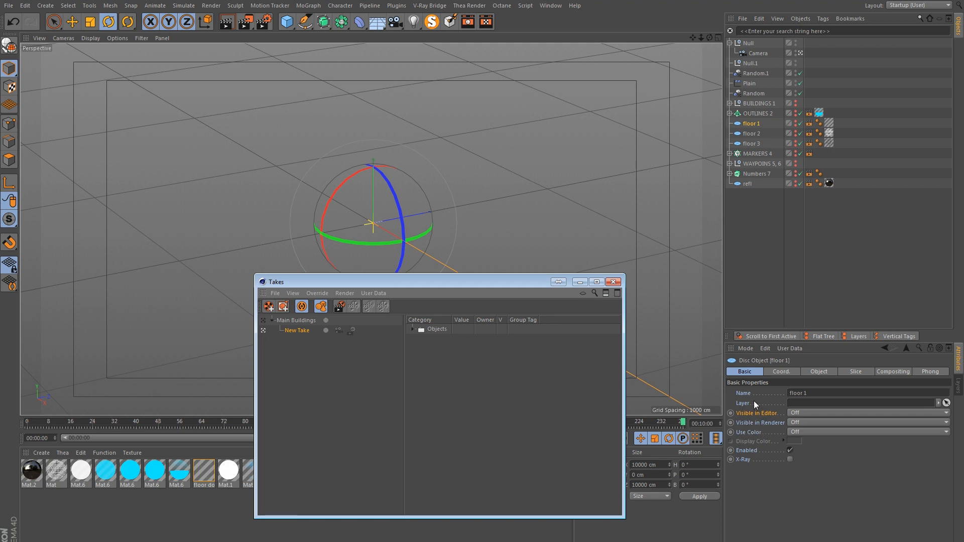
left_click(301, 307)
left_click(794, 125, "ctrl")
Step: Render a viewport preview of the new take with the Takes window moved clear, and bring the window back
left_click_drag(351, 282, 577, 326)
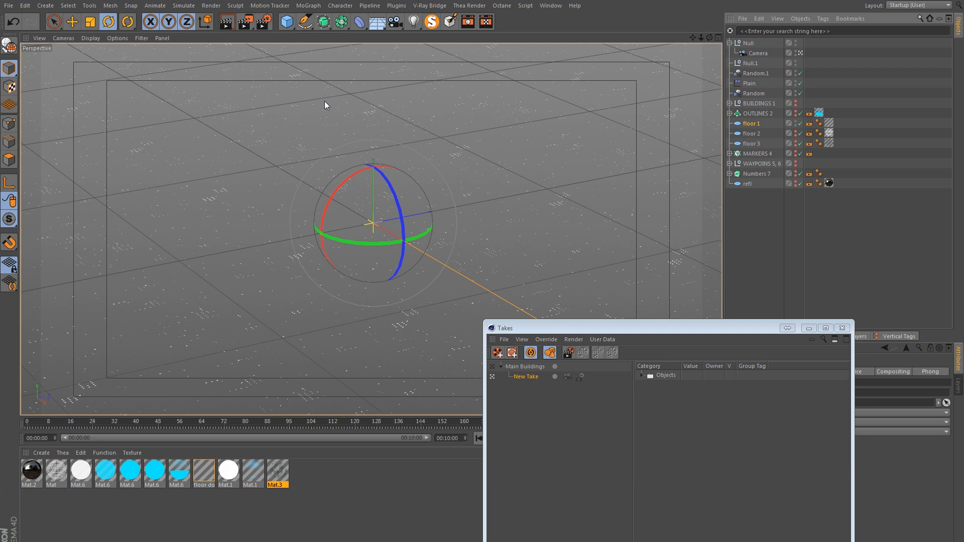
key("ctrl+r")
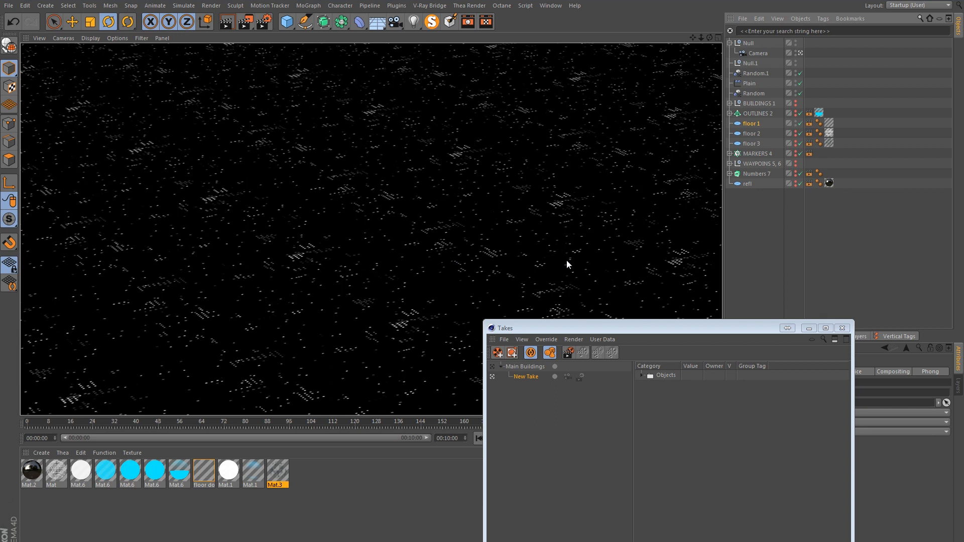
left_click_drag(560, 328, 362, 207)
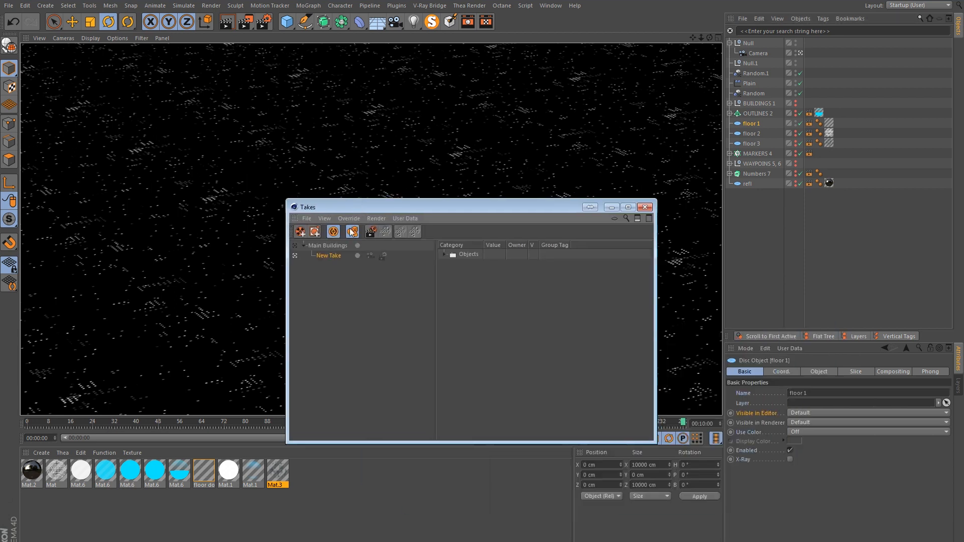
Step: Activate the Main Buildings take and return to the new take to compare which objects each one shows
left_click(295, 246)
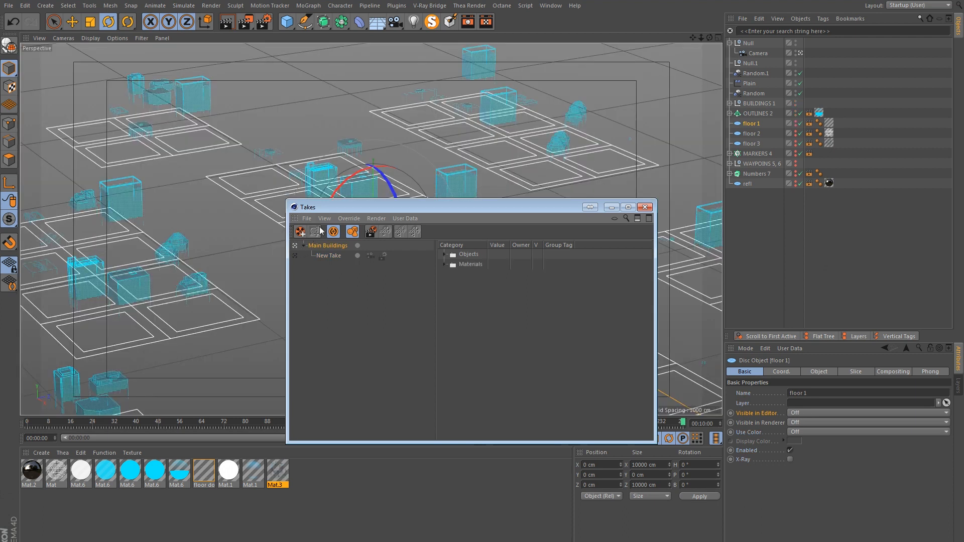
left_click_drag(326, 209, 303, 349)
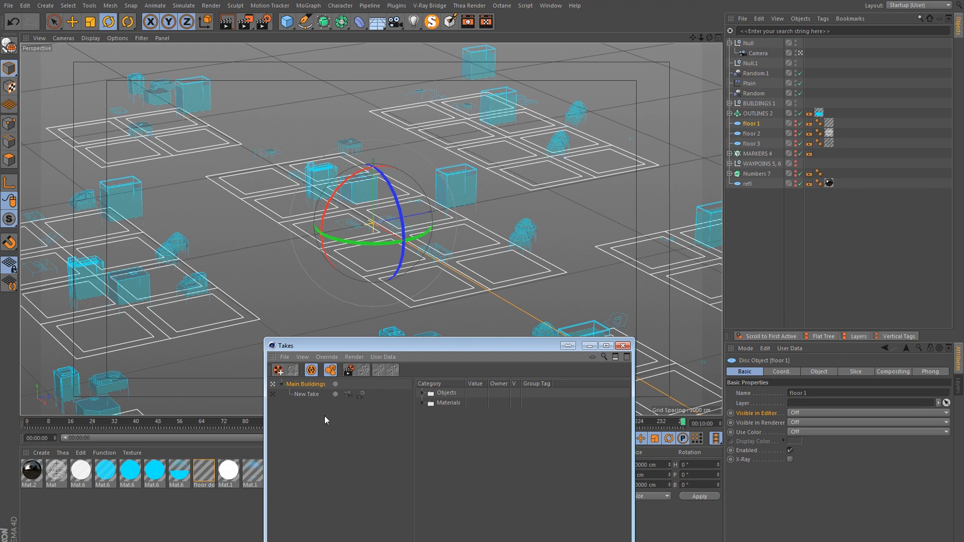
left_click(273, 394)
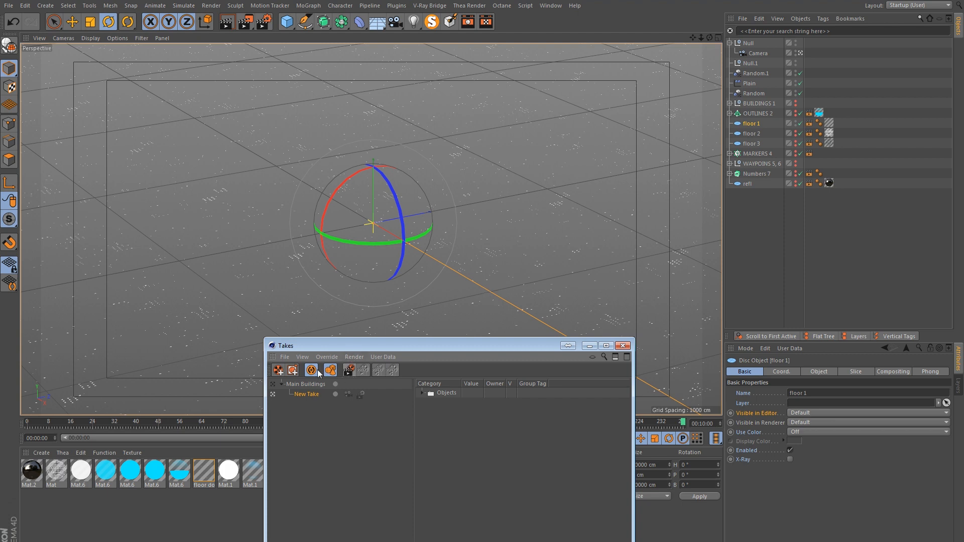
Step: Move the Takes window higher and rename the new take as Floor 1
left_click_drag(314, 348, 286, 301)
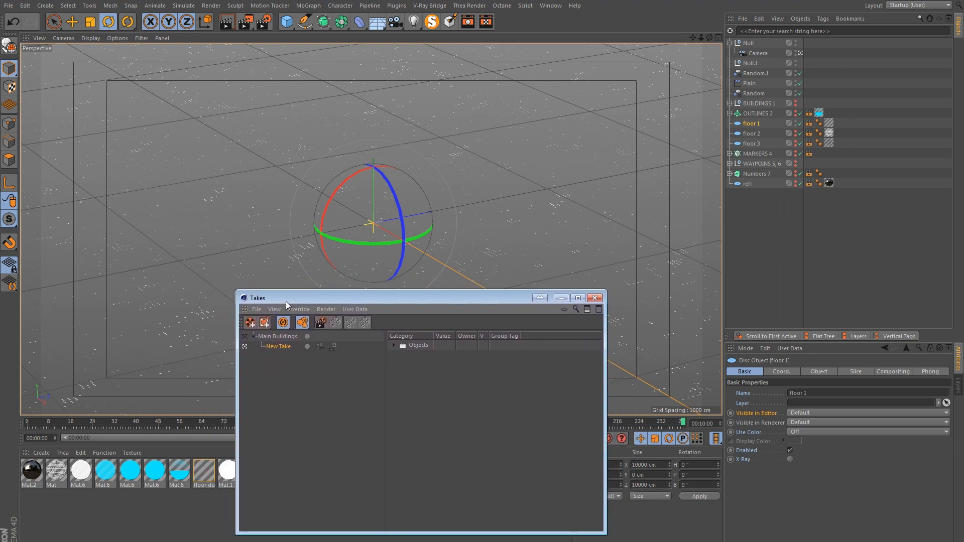
double_click(279, 347)
type("Floor 1")
key("Return")
Step: Add another new take under Main Buildings, check the main take, and make the new one active
left_click(256, 310)
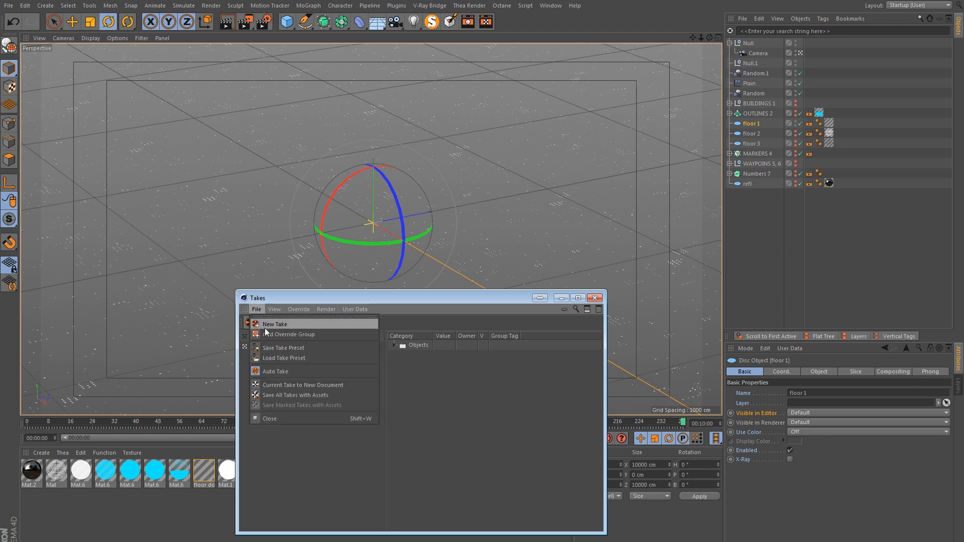
left_click(267, 326)
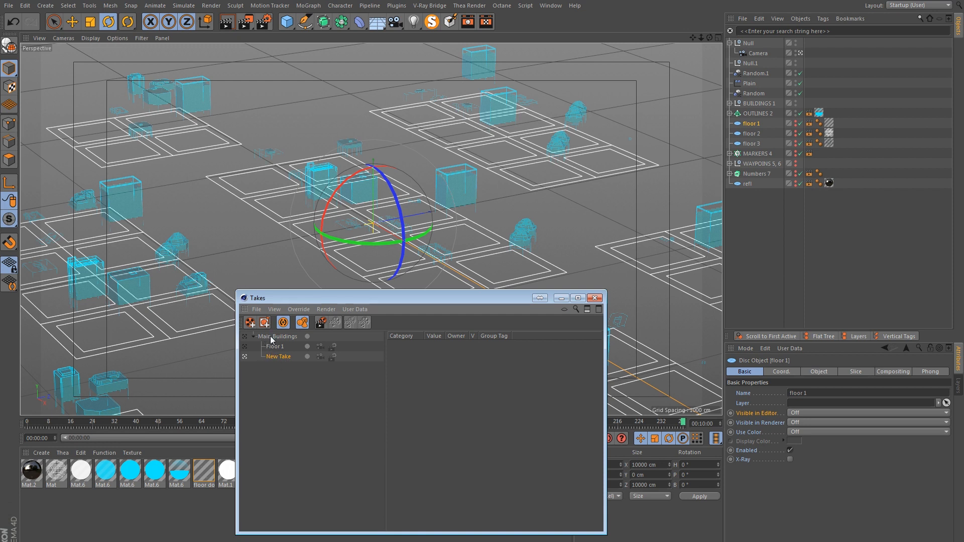
left_click(245, 336)
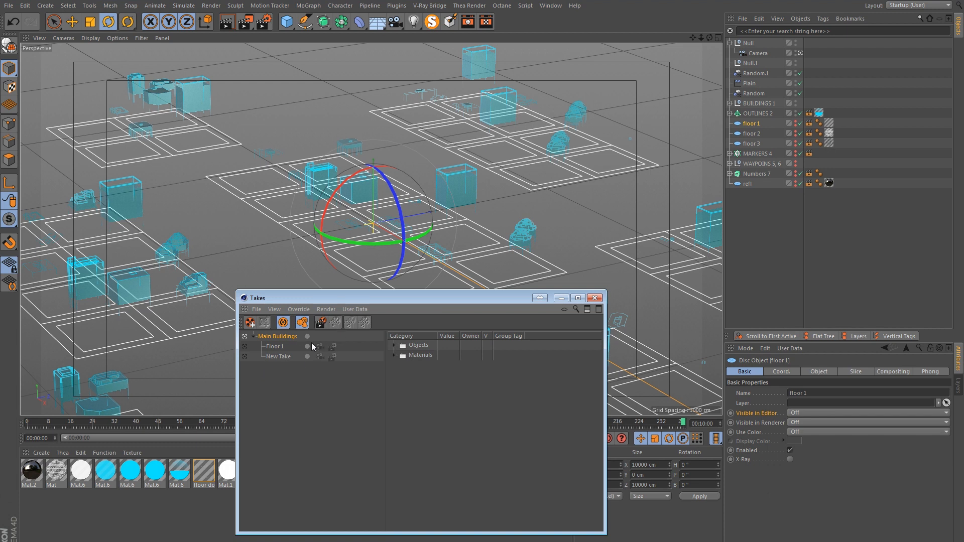
left_click(245, 356)
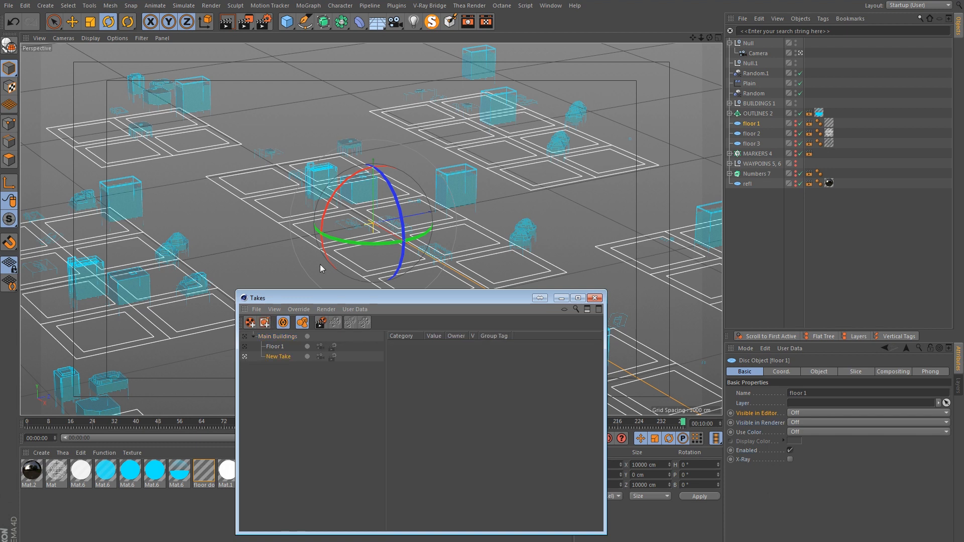
Step: Show only the white grid floor in the new take, hiding BUILDINGS 1 and OUTLINES 2, and render the viewport
double_click(794, 110, "alt")
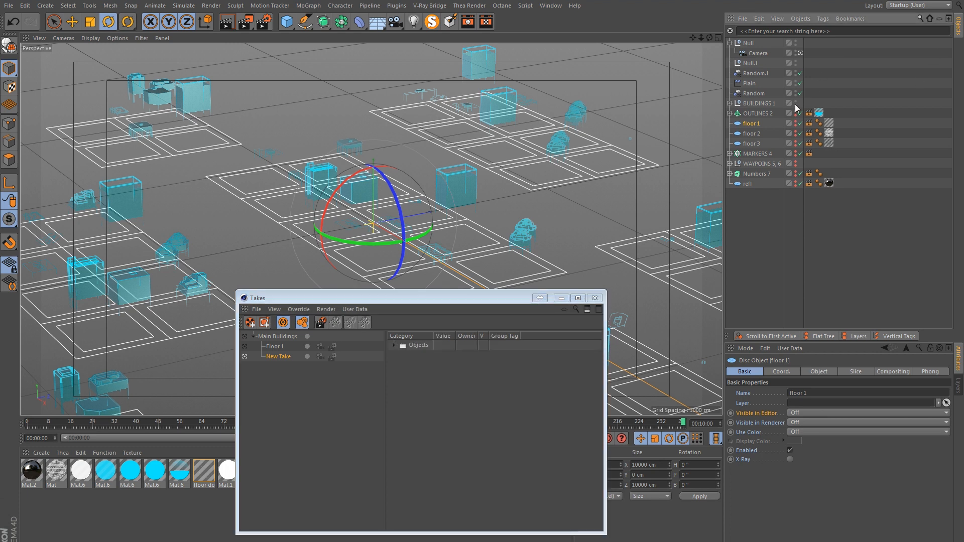
left_click(796, 104, "alt")
left_click(797, 104, "alt")
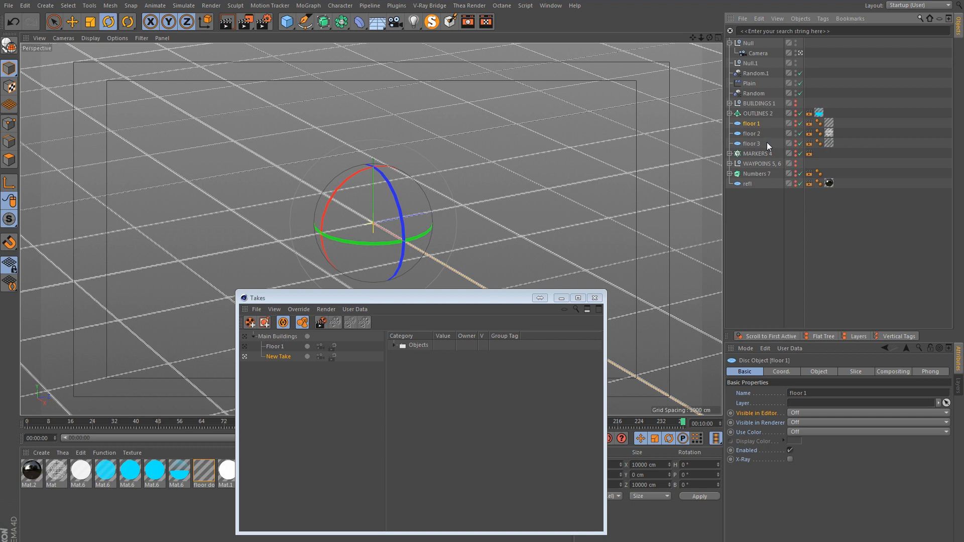
left_click(224, 24)
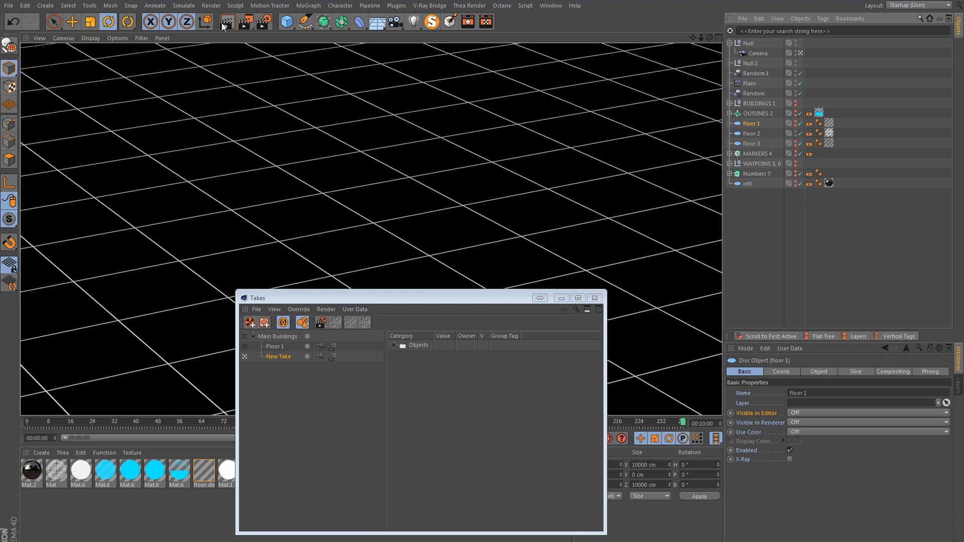
Step: Rename the white grid take as Floor 2, check the Floor 1 and Main Buildings takes, and make Floor 2 active again
double_click(278, 357)
type("Floor 2")
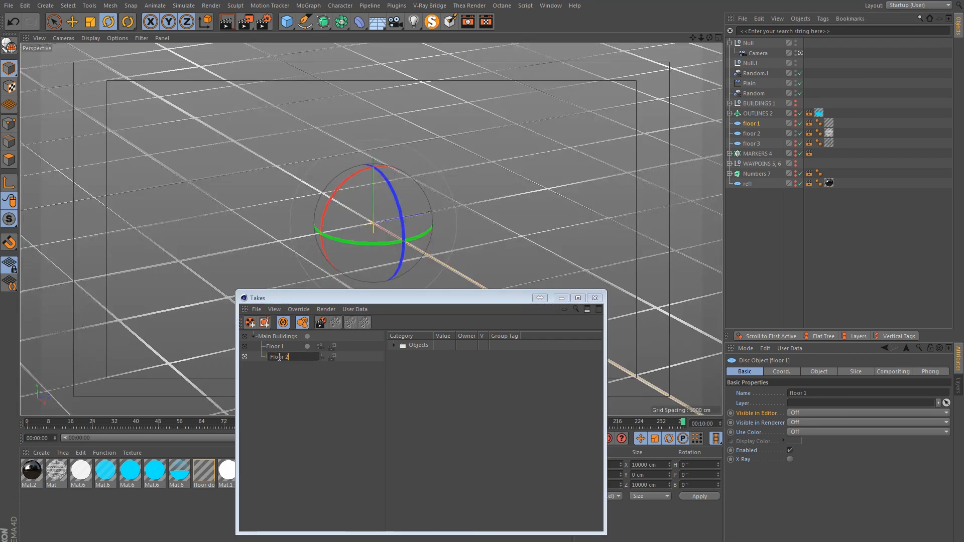
key("Return")
left_click(245, 346)
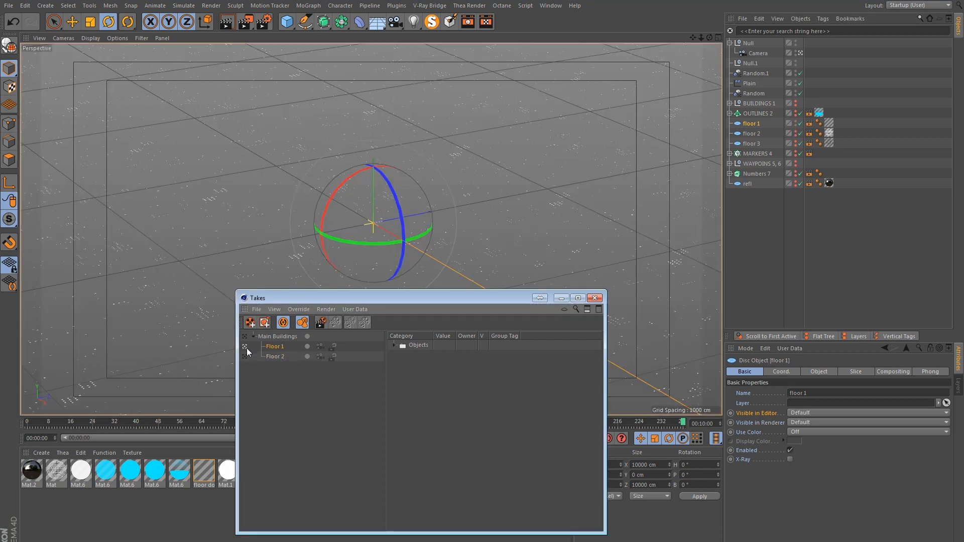
left_click(245, 337)
left_click(245, 348)
left_click(245, 357)
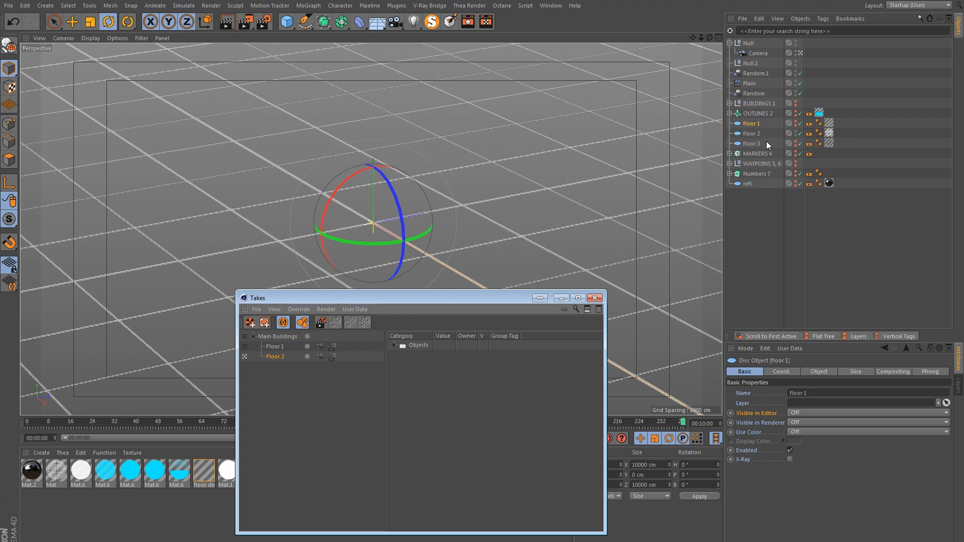
Step: Add a new take named Floor 3 and nest it under the Floor 2 take
left_click(257, 310)
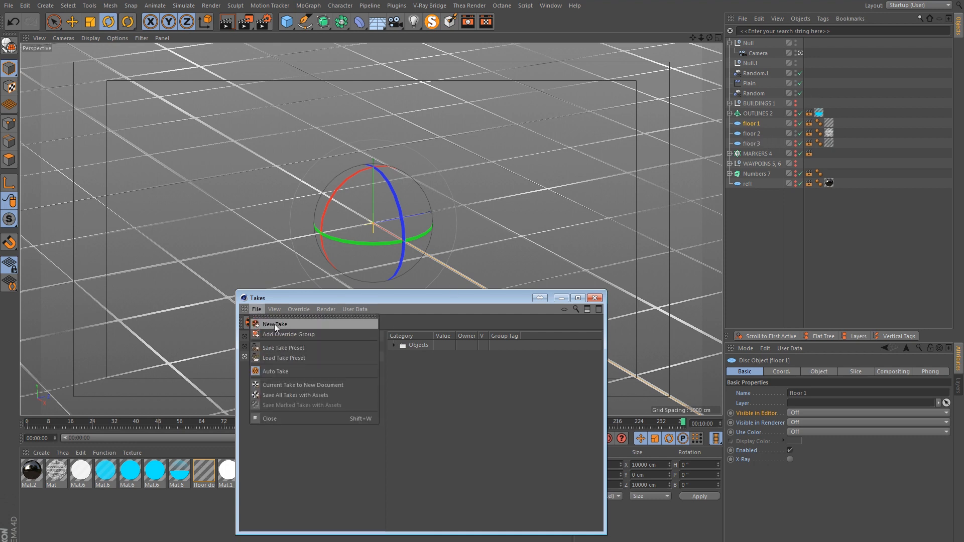
left_click(275, 323)
double_click(279, 367)
type("F")
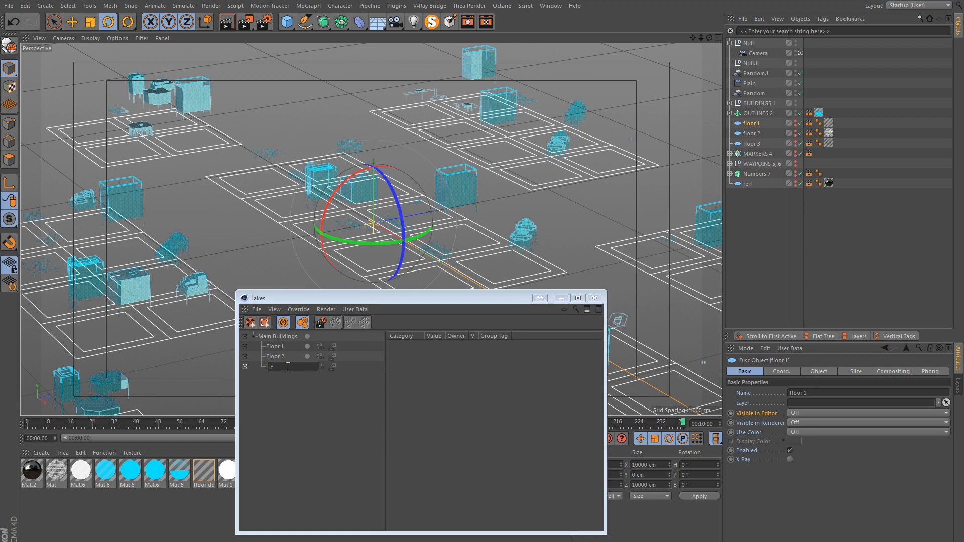
type("loor 3")
key("Return")
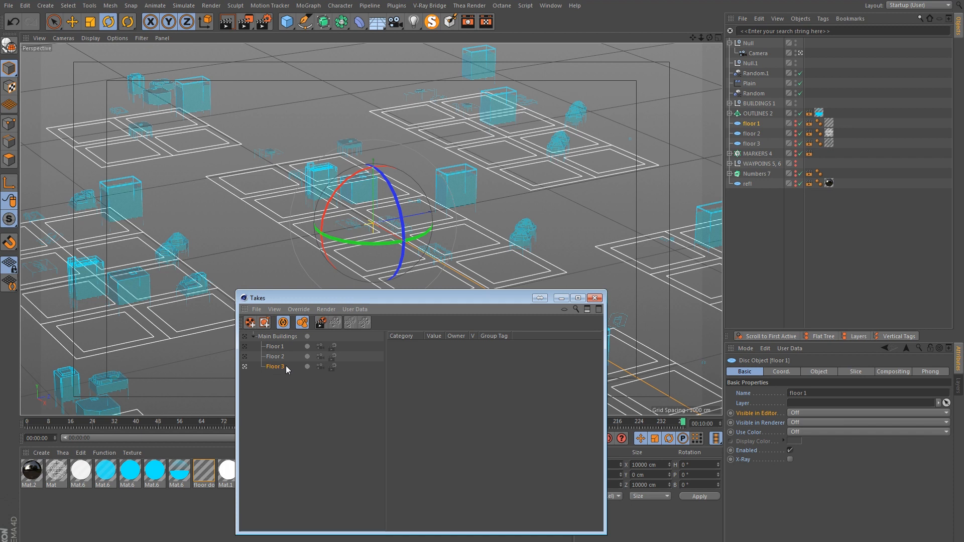
left_click_drag(277, 368, 277, 360)
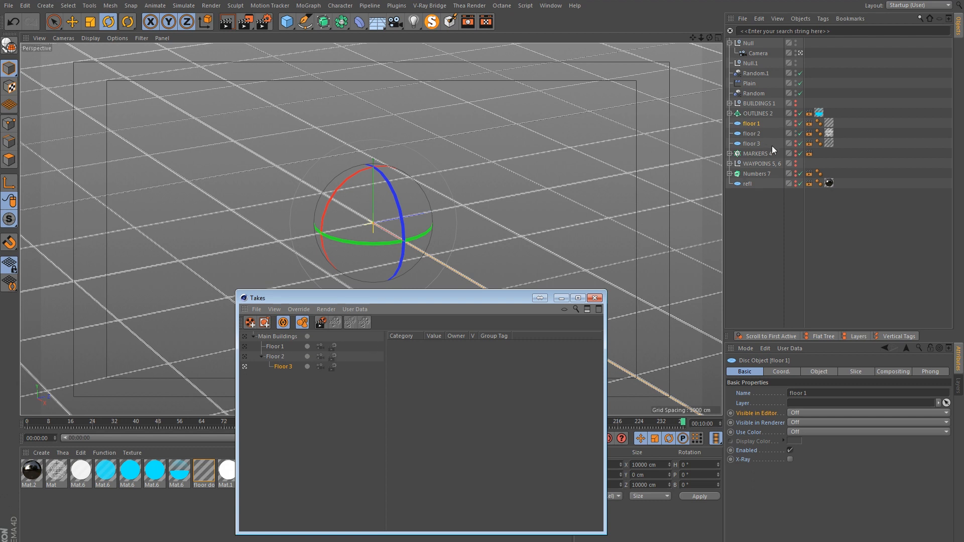
Step: In the Floor 3 take, hide floor 2 and show floor 3, and render the viewport
left_click(794, 134)
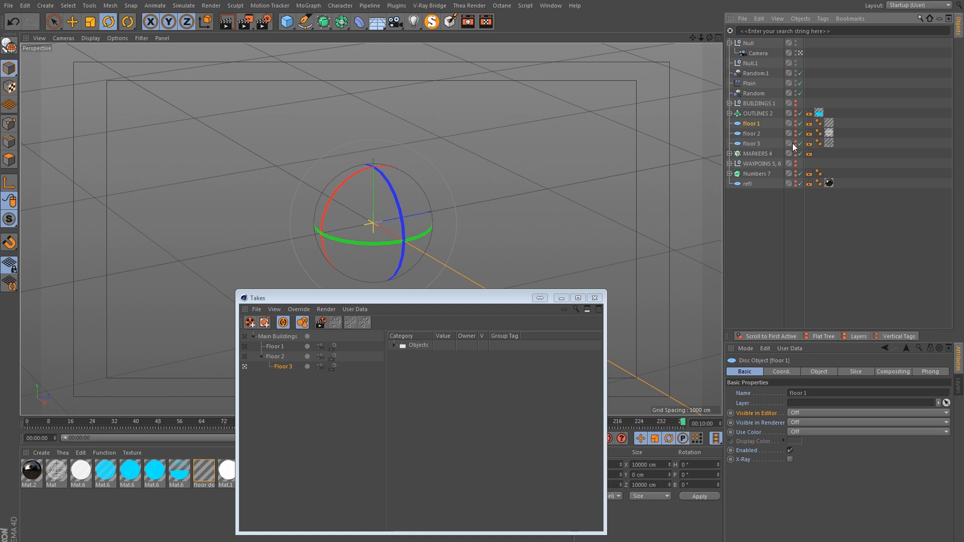
left_click(795, 143)
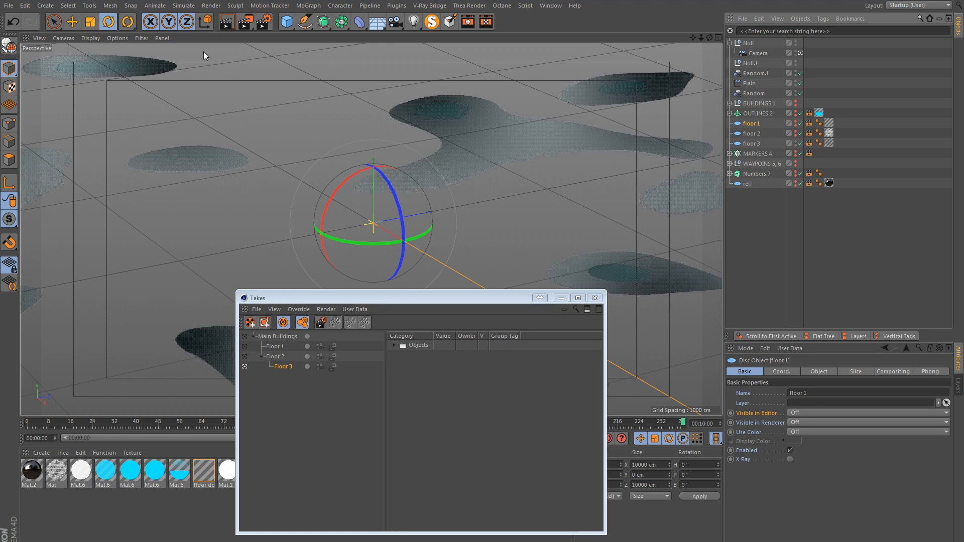
left_click(227, 23)
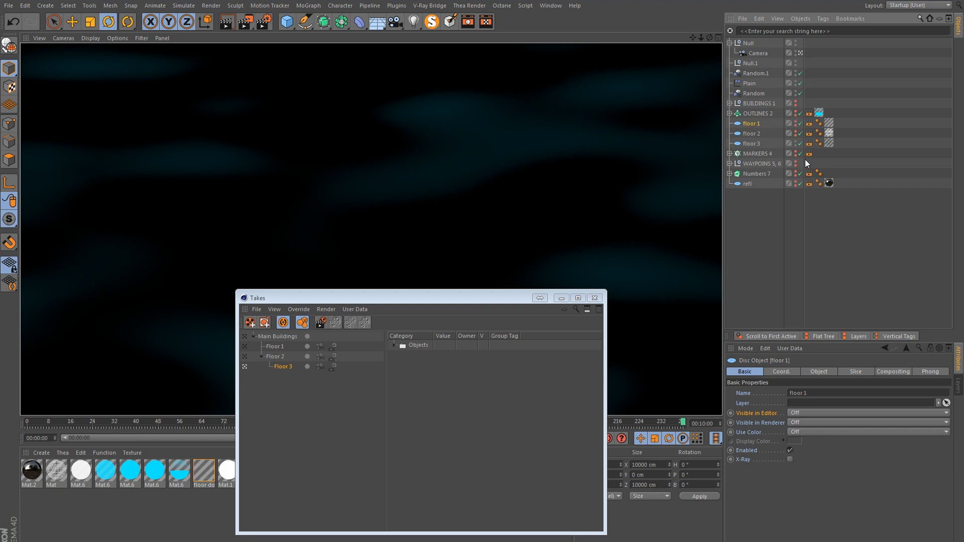
Step: Add a new take under Main Buildings that shows only MARKERS 4, hiding BUILDINGS 1 and OUTLINES 2, and render the viewport
left_click(257, 309)
left_click(265, 322)
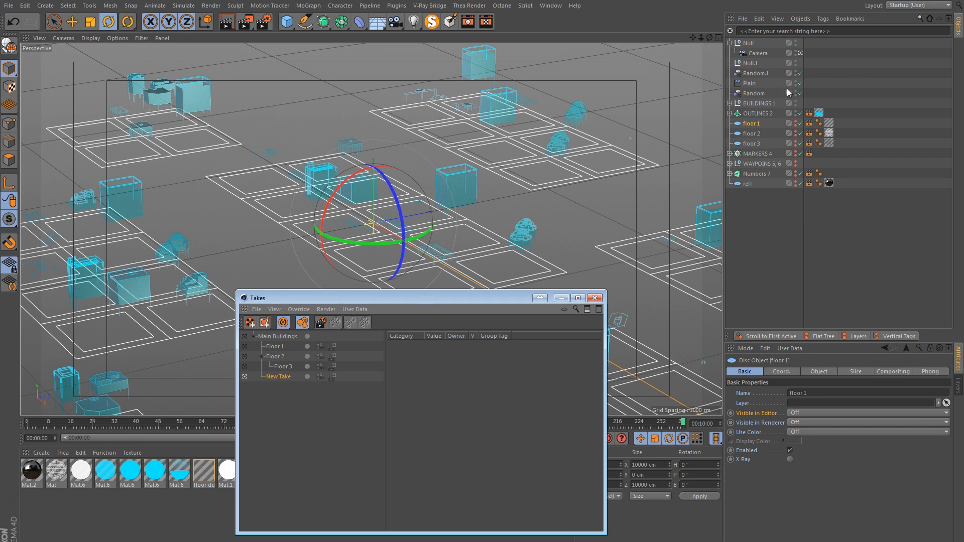
left_click(796, 102)
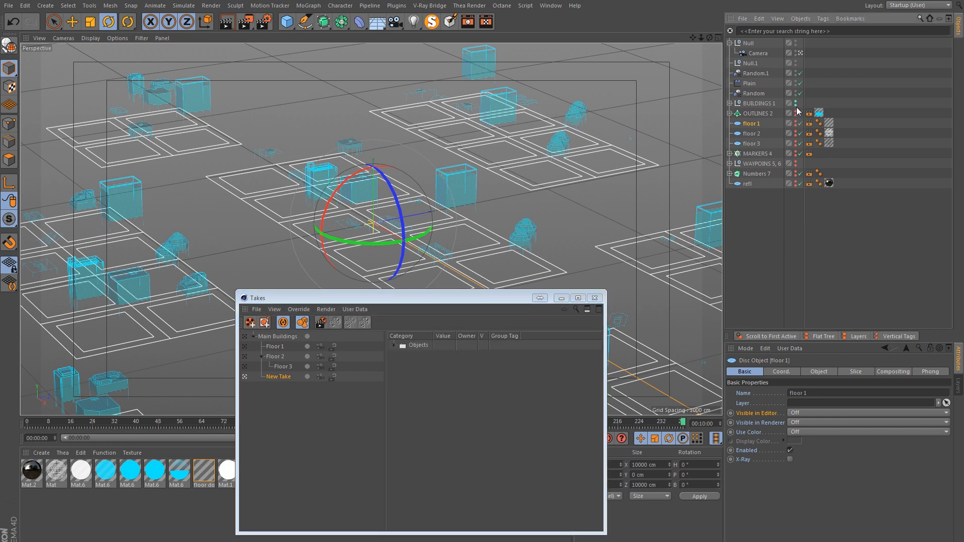
left_click(796, 103)
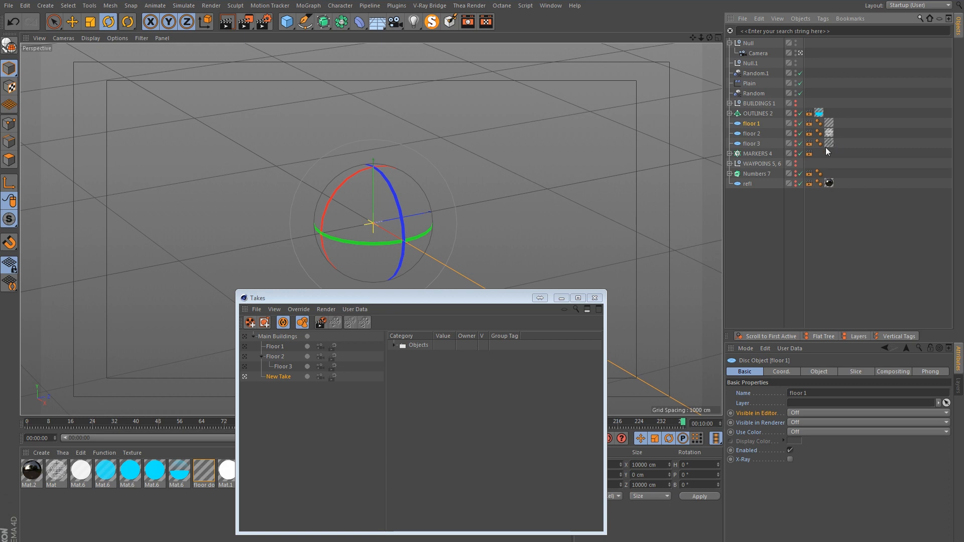
left_click(796, 152)
left_click_drag(390, 298, 587, 335)
left_click(230, 26)
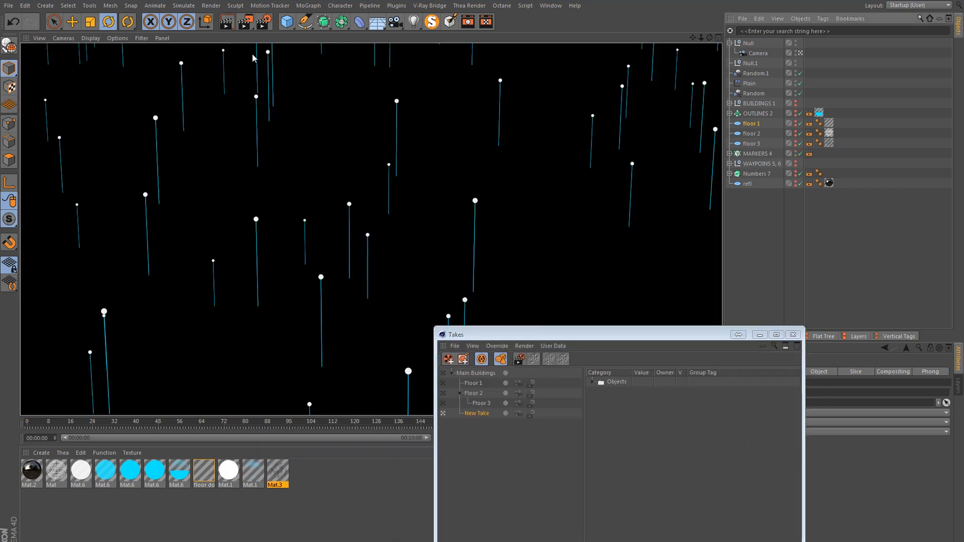
Step: Rename the new take as Markers
left_click_drag(523, 335, 423, 302)
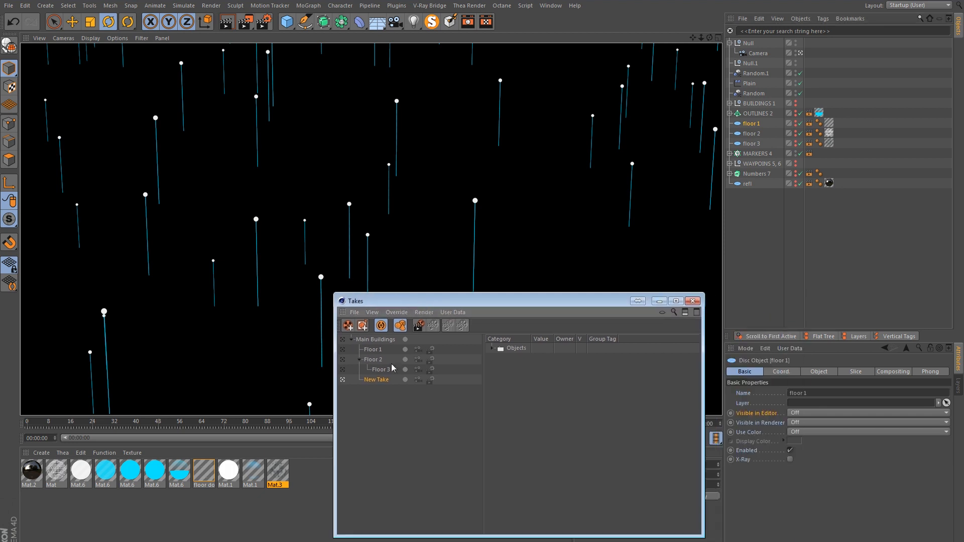
double_click(378, 380)
type("Marke")
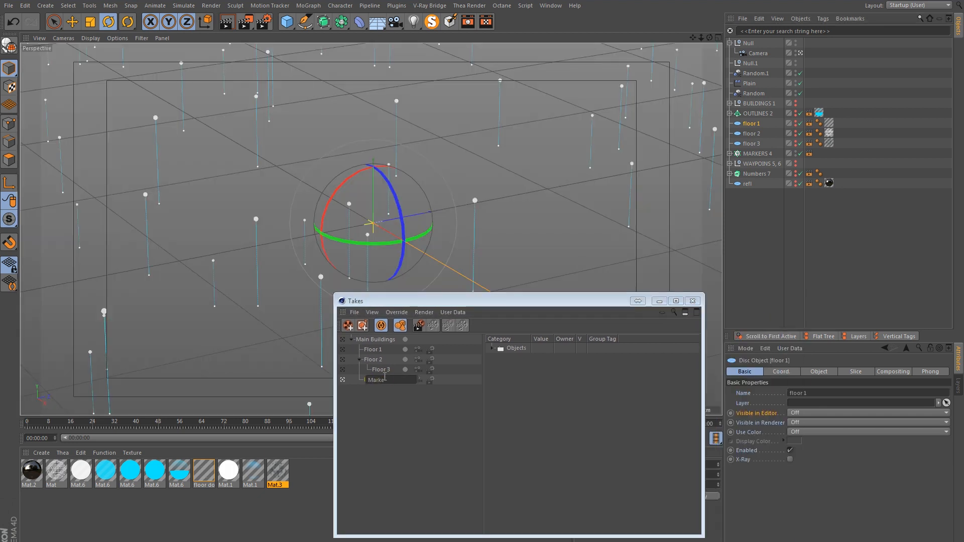
type("r")
key("Return")
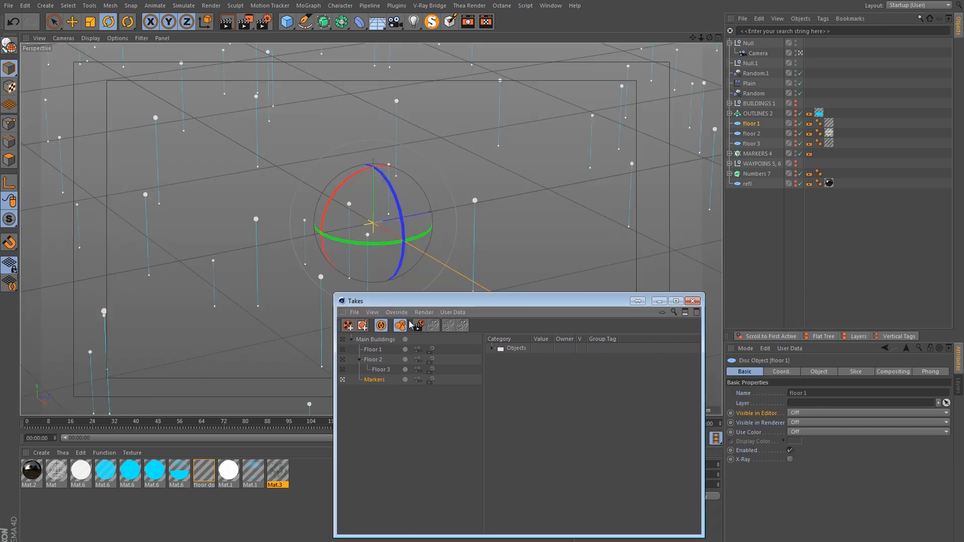
Step: Add another take under Main Buildings and name it Waypoint
left_click(354, 312)
left_click(373, 327)
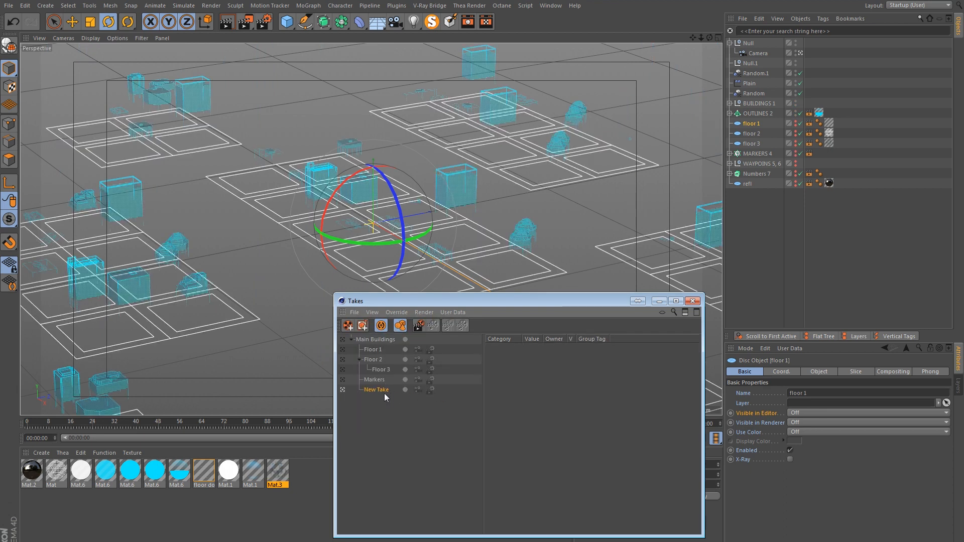
double_click(383, 391)
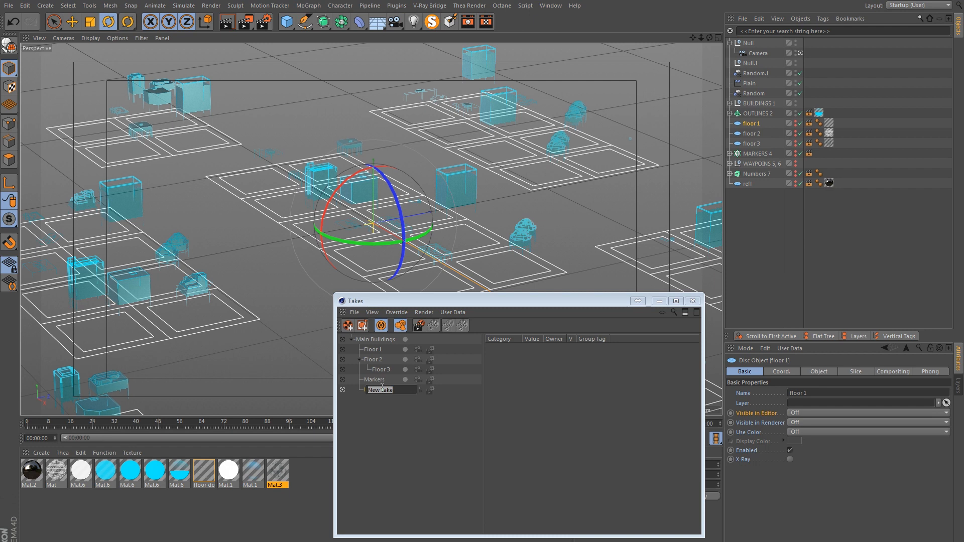
type("Waypoint")
key("Return")
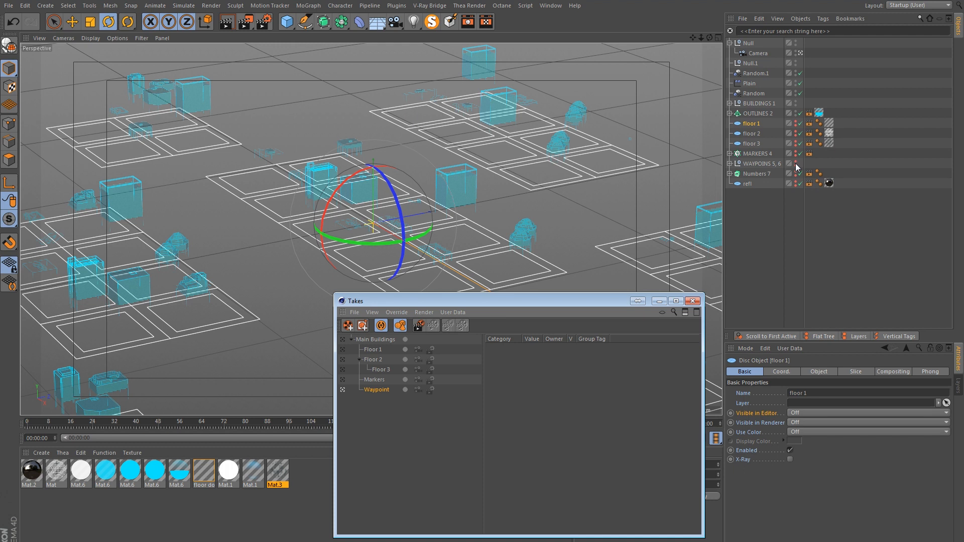
Step: Show only WAYPOINTS 5, 6 in the Waypoint take, hiding BUILDINGS 1 and OUTLINES 2, and render the viewport
double_click(796, 114, "alt")
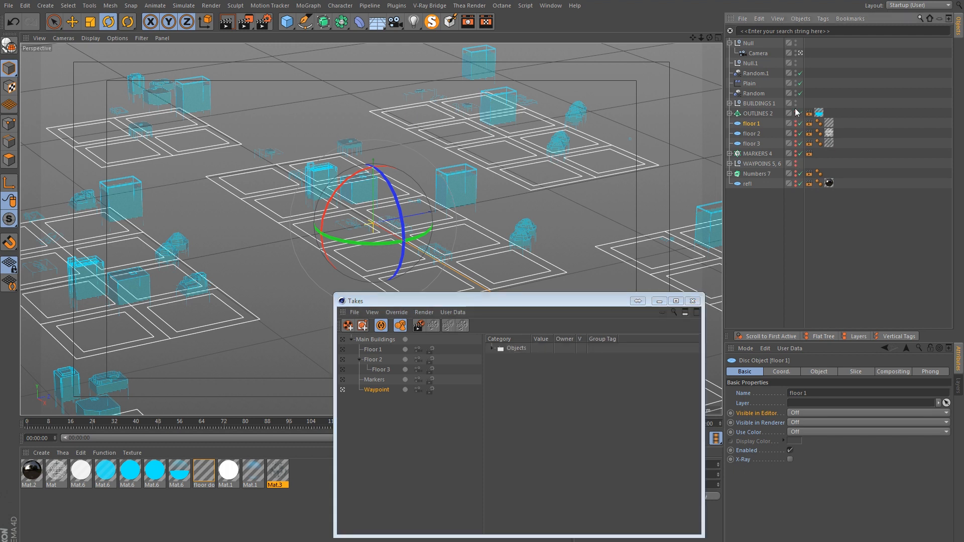
left_click(796, 105, "alt")
left_click(796, 164, "alt")
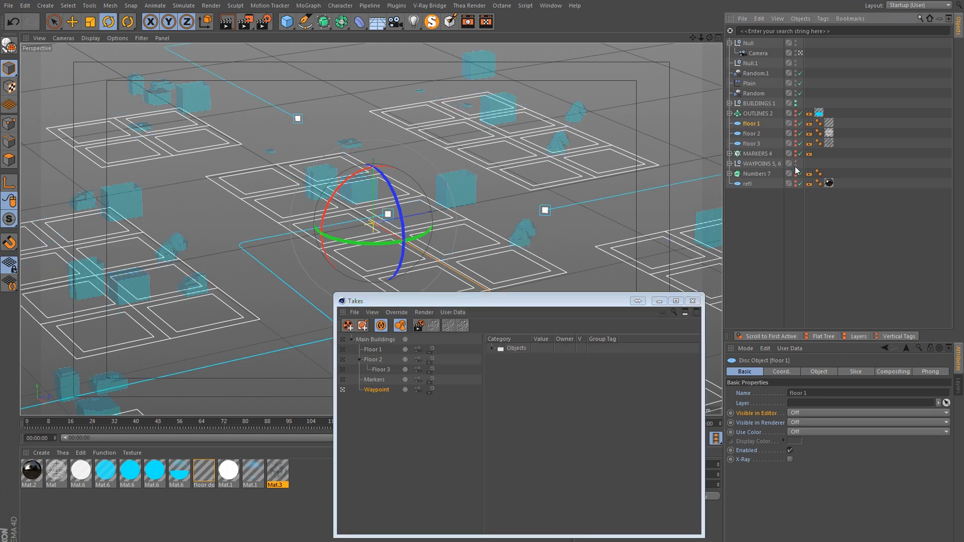
left_click(796, 106, "alt")
key("ctrl+r")
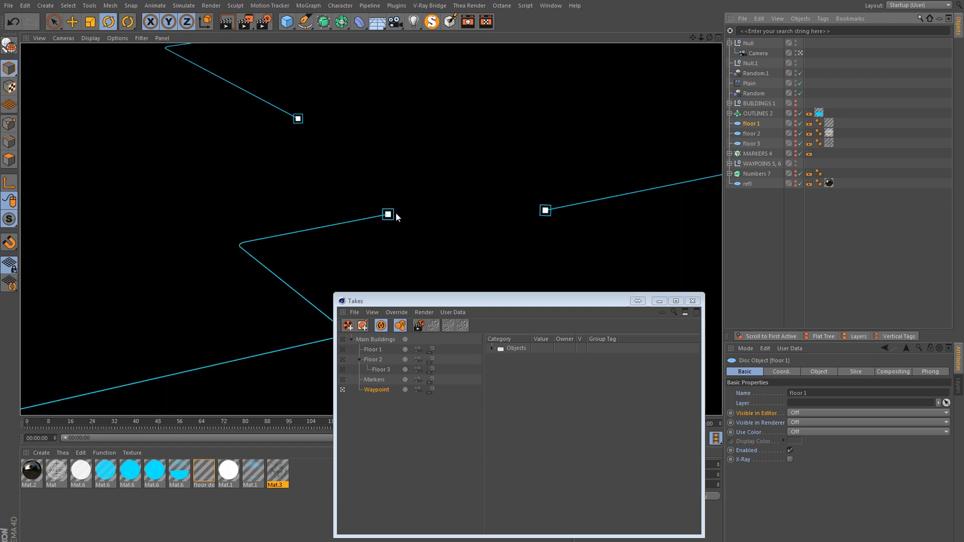
Step: Move the Takes window higher and add a new take with BUILDINGS 1 and OUTLINES 2 hidden
left_click_drag(453, 304, 398, 336)
left_click_drag(404, 299, 420, 168)
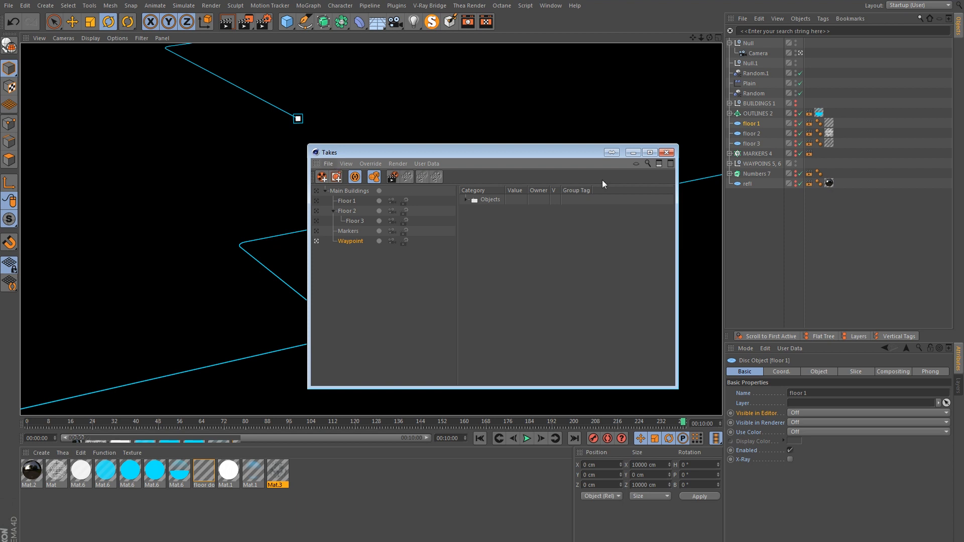
left_click(328, 163)
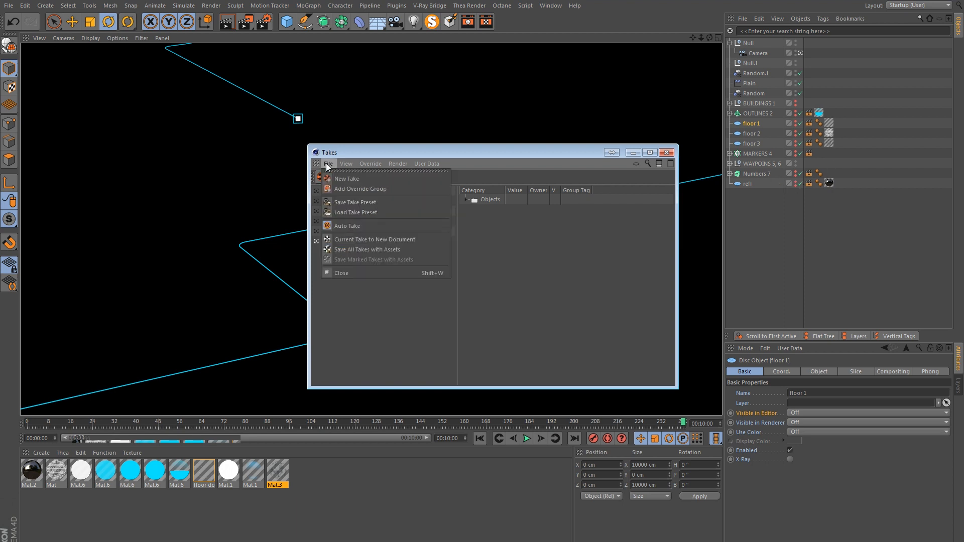
left_click(360, 176)
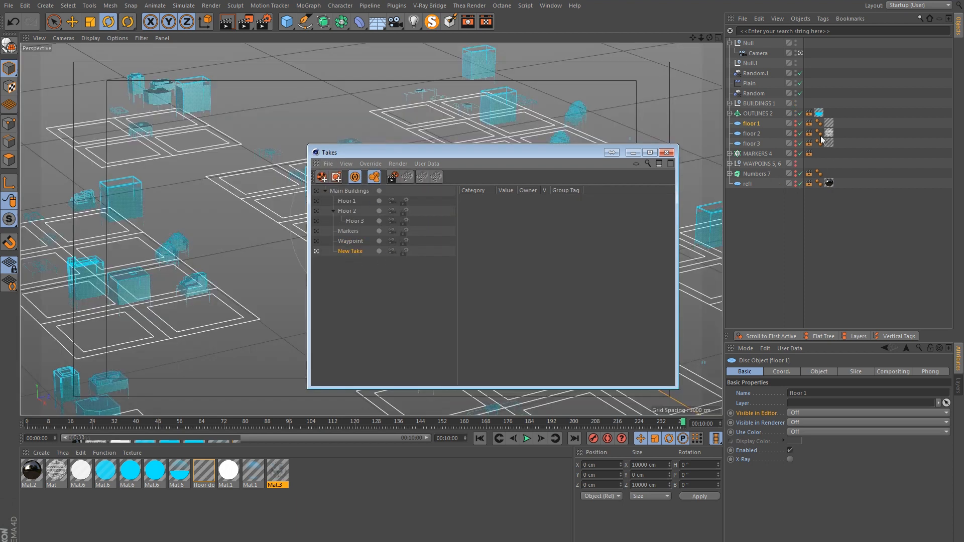
left_click(797, 115)
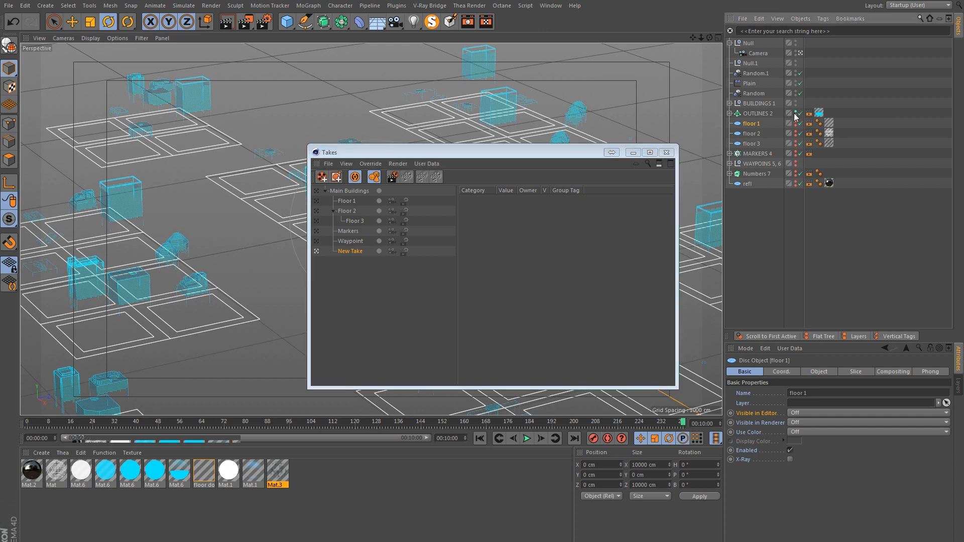
left_click(797, 103)
left_click(796, 103)
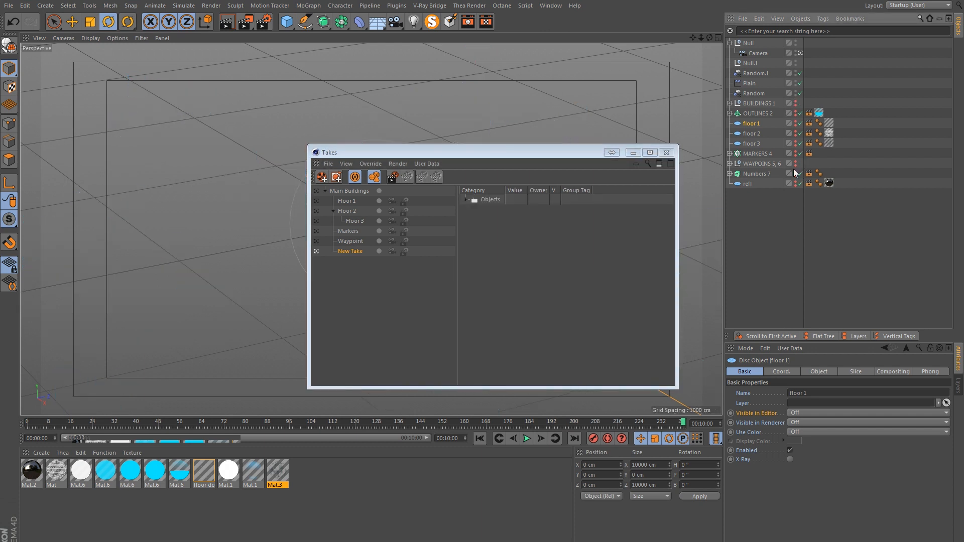
Step: Make Numbers 7 visible in the new take, expand its hierarchy, and render the viewport
left_click(760, 174)
left_click_drag(458, 159, 410, 269)
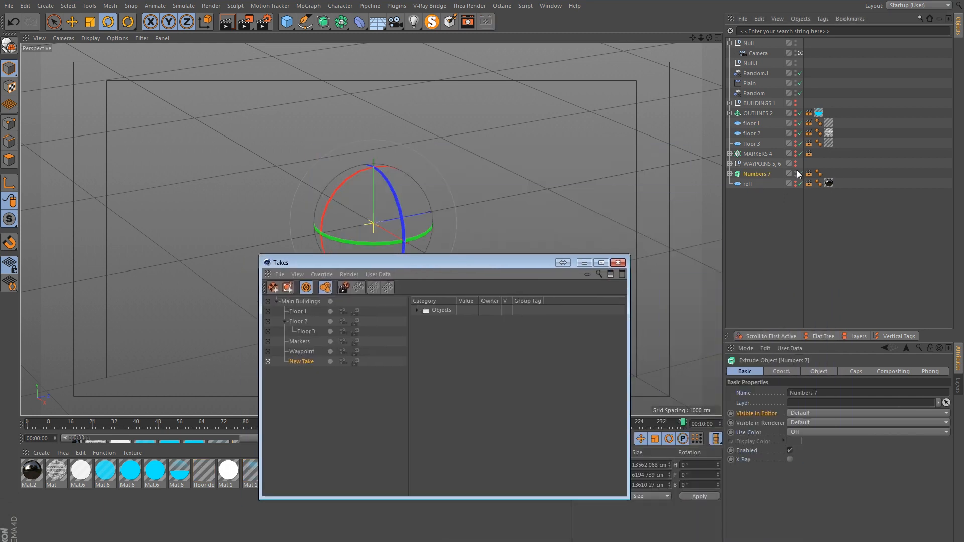
left_click(730, 174)
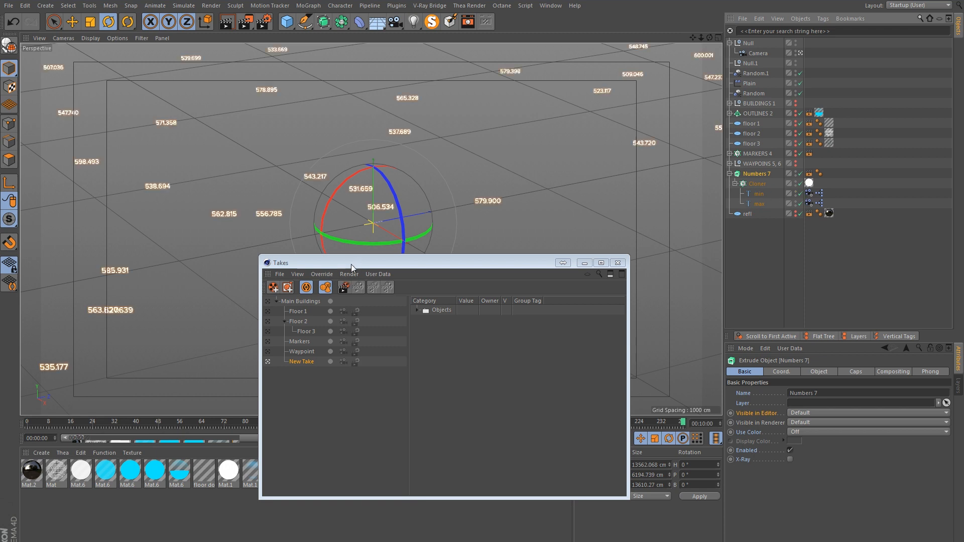
left_click_drag(352, 265, 457, 313)
left_click(225, 24)
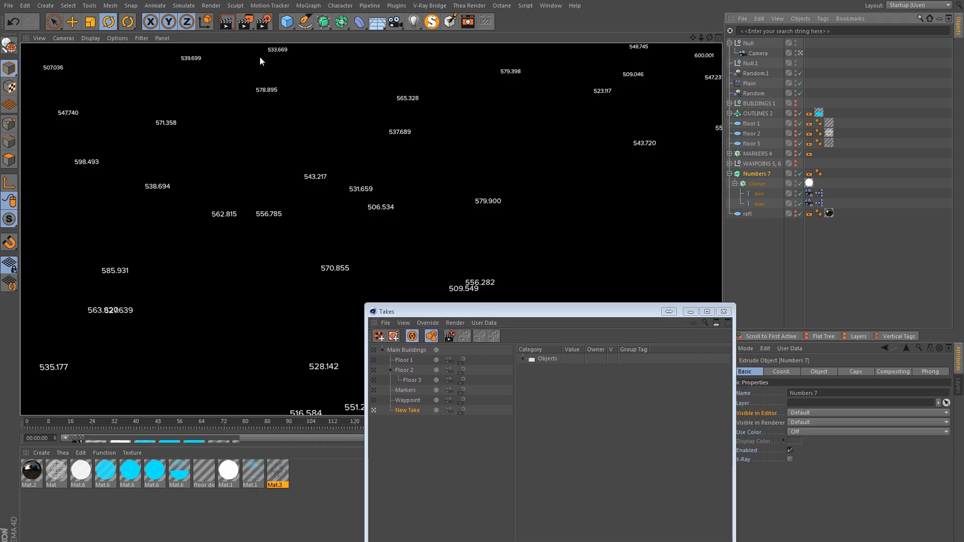
Step: Rename the new take as Numbers and add one more take under Main Buildings
left_click_drag(477, 304, 427, 262)
double_click(357, 369)
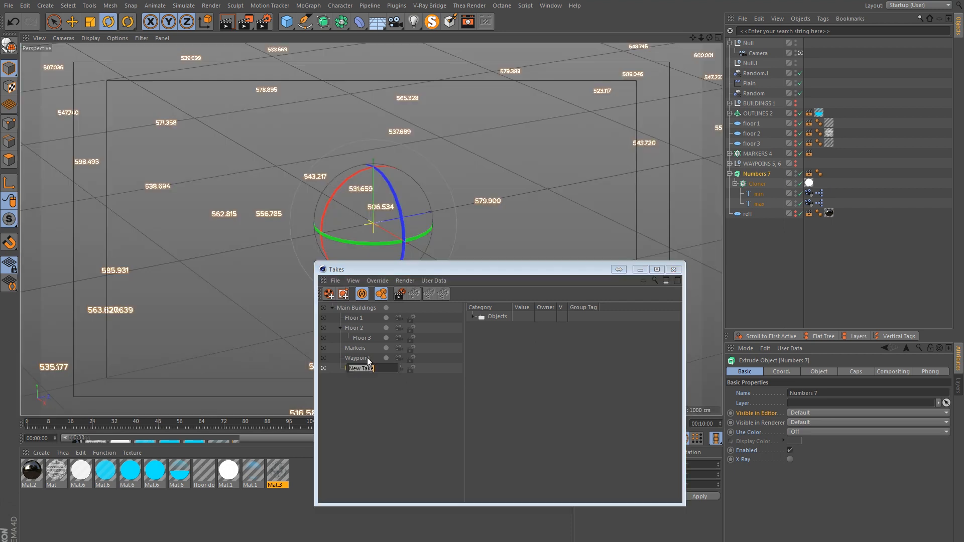
type("Numbers")
key("Return")
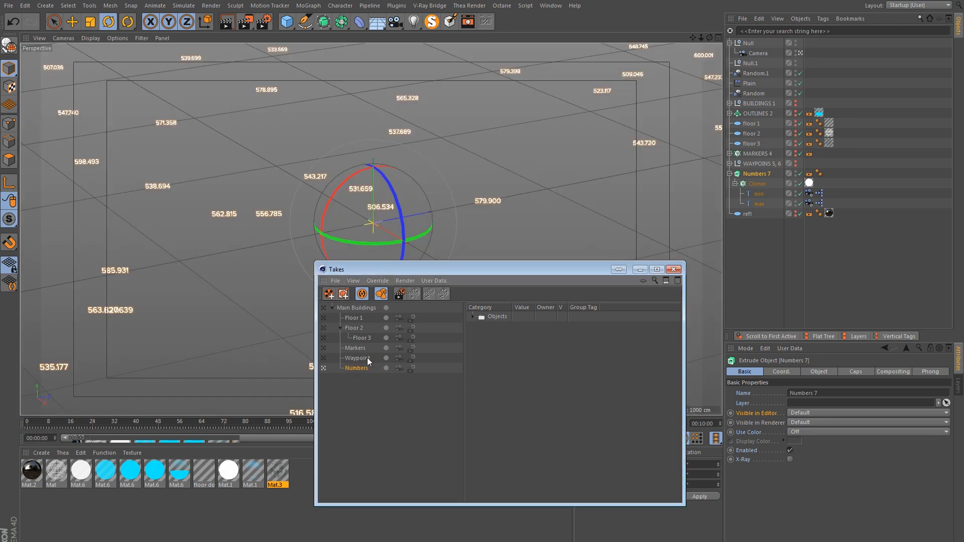
left_click(335, 281)
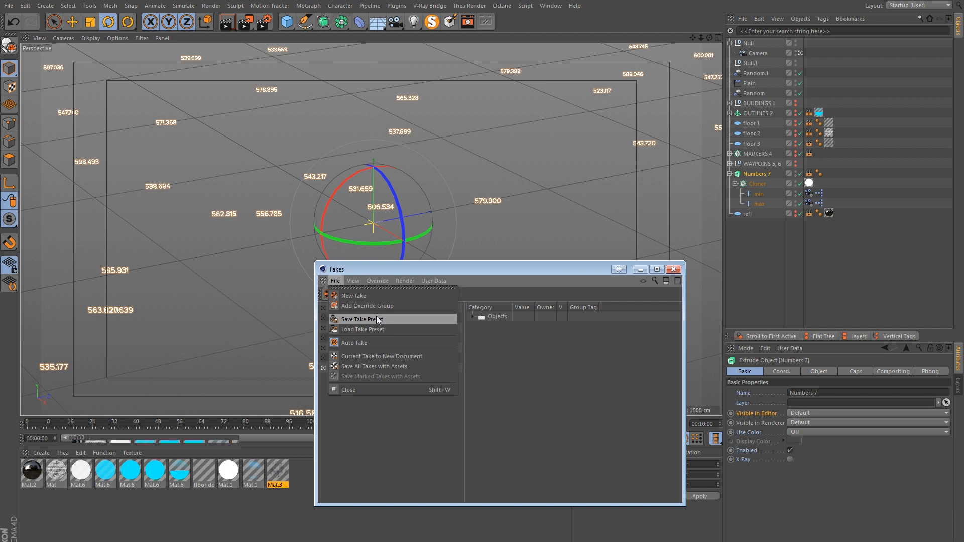
left_click(367, 296)
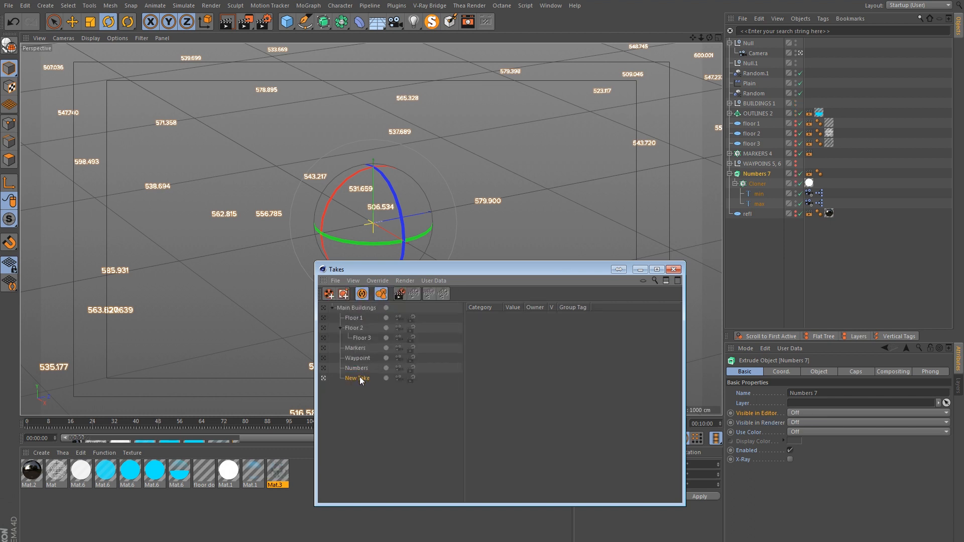
Step: Make the refl object visible in the new take and render the viewport
left_click(795, 215)
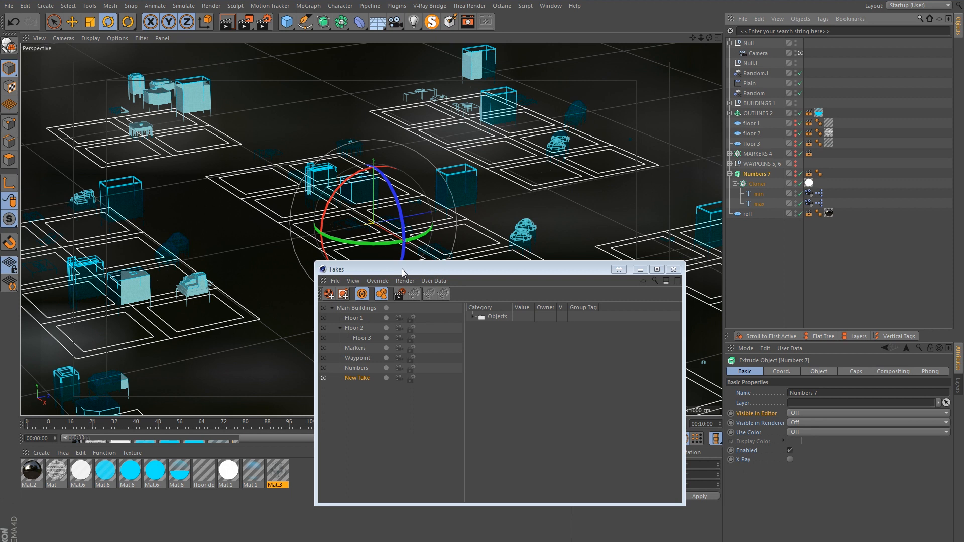
left_click_drag(402, 271, 554, 314)
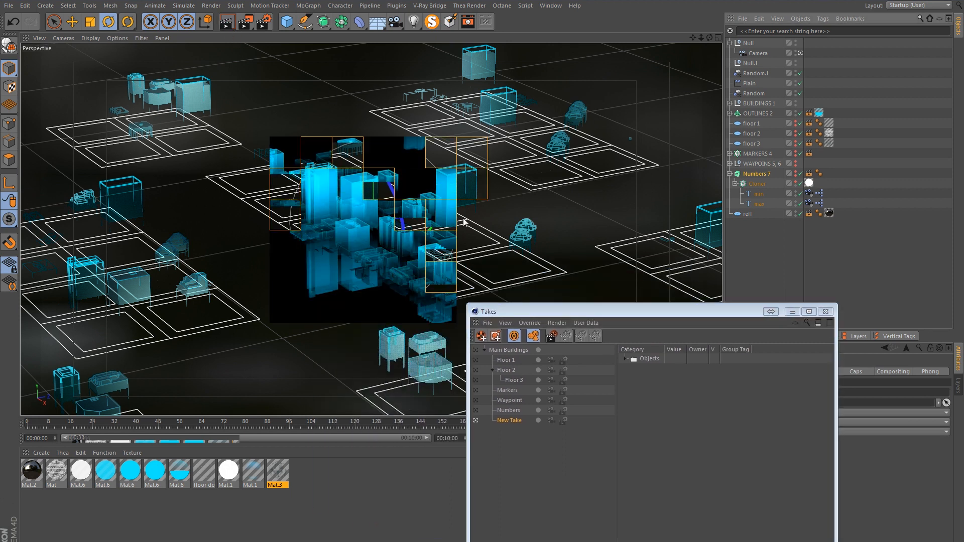
left_click_drag(544, 311, 404, 287)
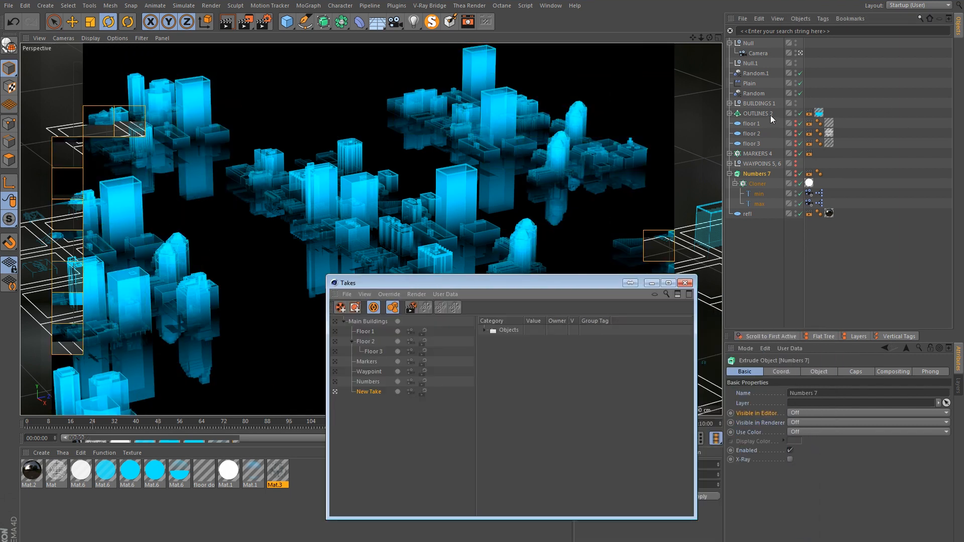
Step: Expand BUILDINGS 1, disable Seen by Camera on all seven children's compositing tags, and render the viewport
left_click(783, 104)
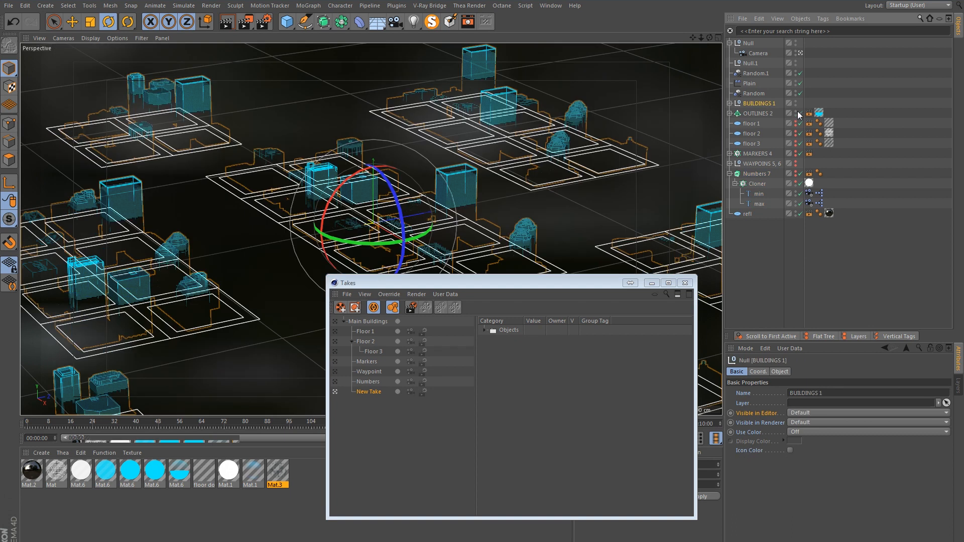
left_click(730, 104)
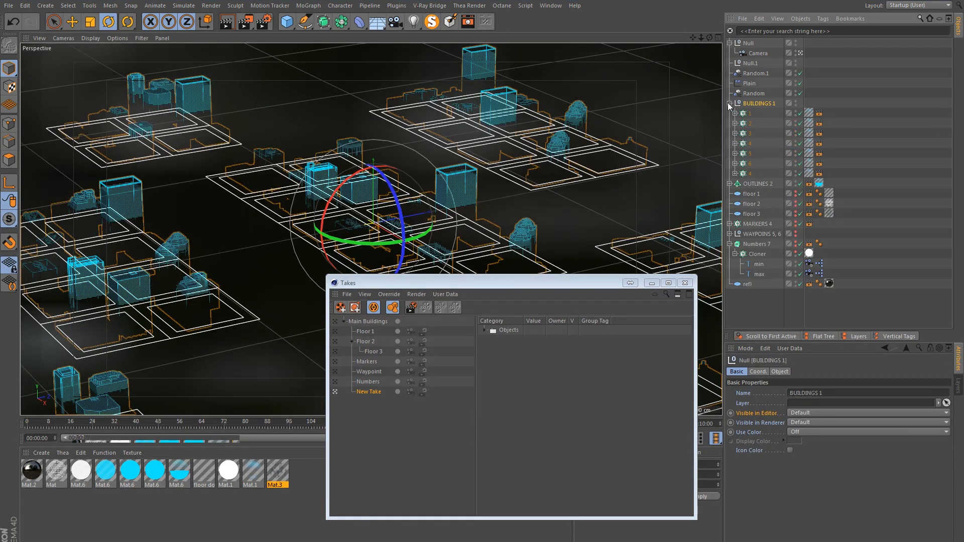
left_click_drag(844, 112, 819, 174)
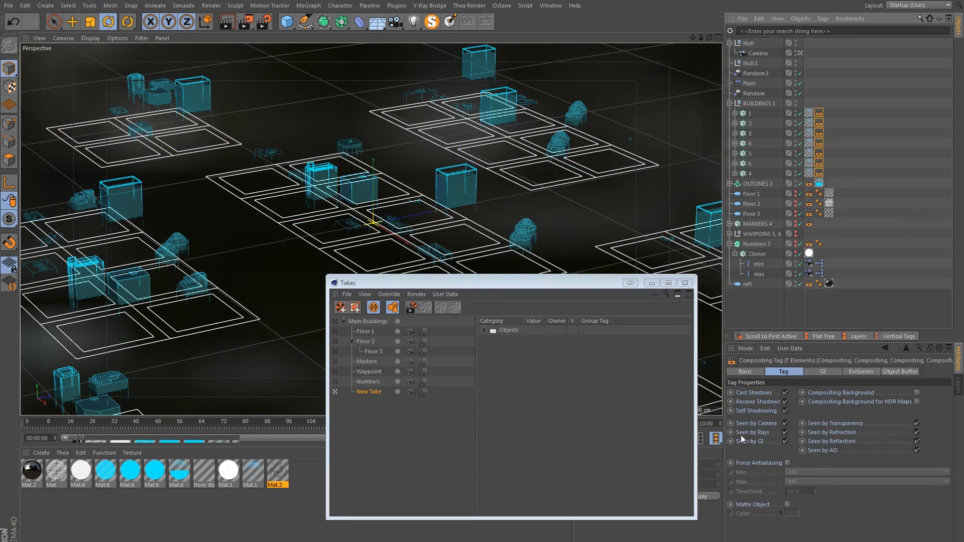
left_click(786, 424)
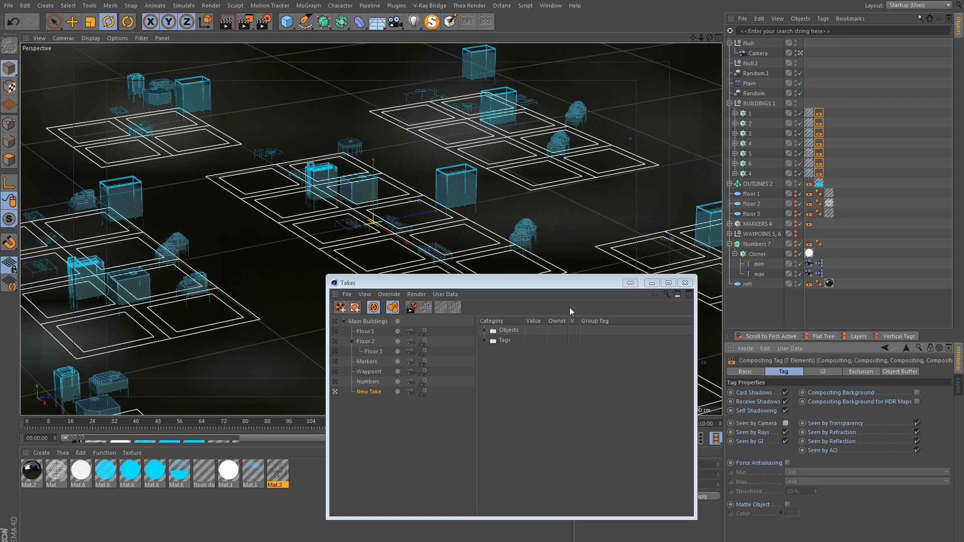
left_click(228, 23)
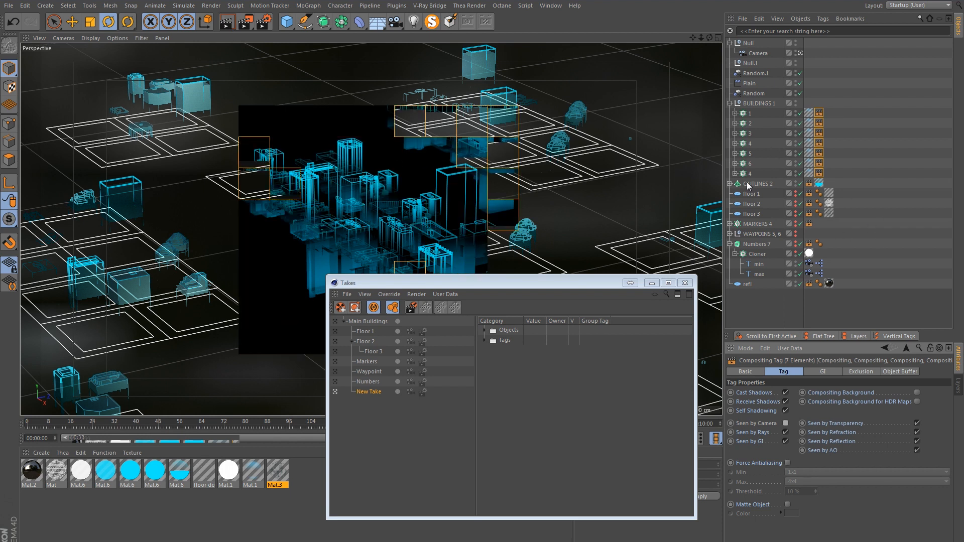
Step: Disable Seen by Camera on the compositing tag of OUTLINES 2 and render the viewport
left_click(809, 184)
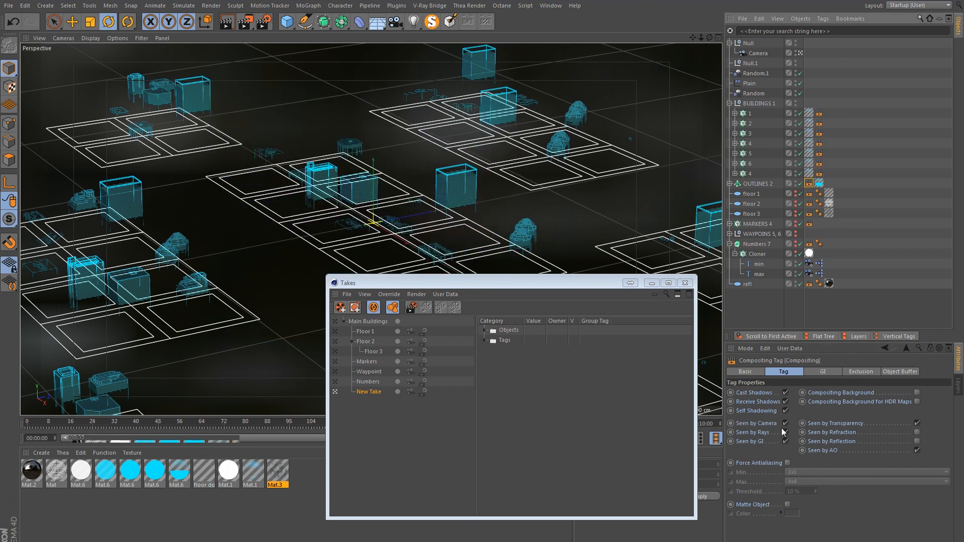
left_click(786, 424)
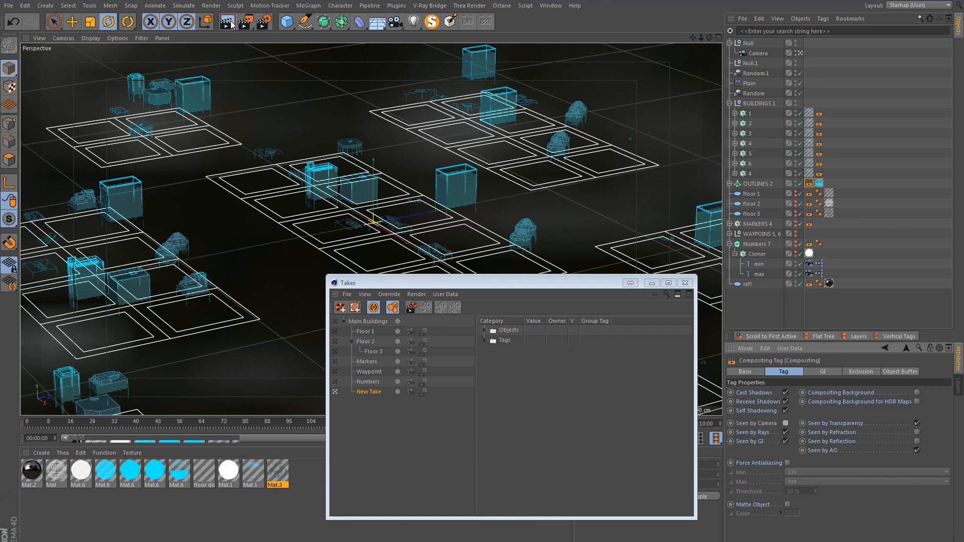
key("ctrl+r")
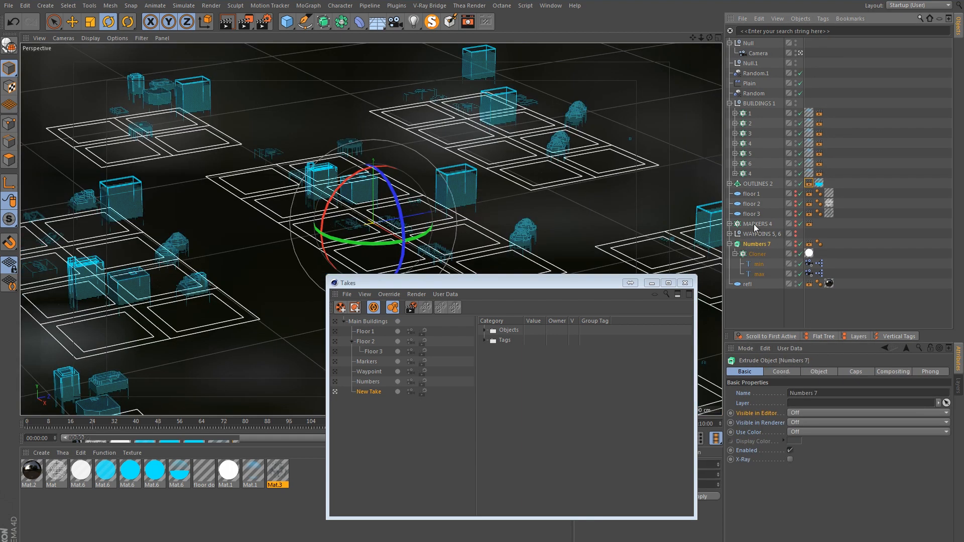
Step: Make WAYPOINS 5, 6 visible, disable Seen by Camera on its children's compositing tags, and render the viewport
left_click(756, 224)
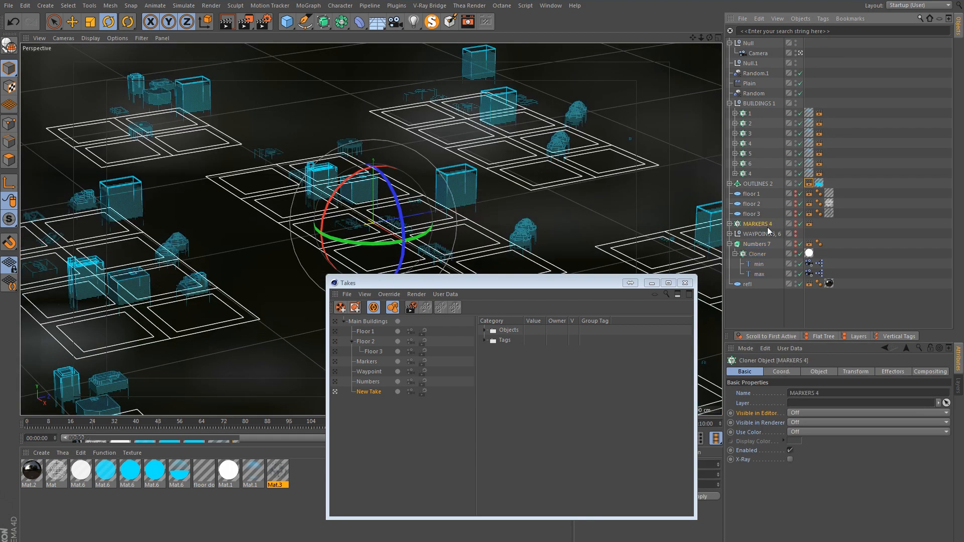
left_click(796, 235)
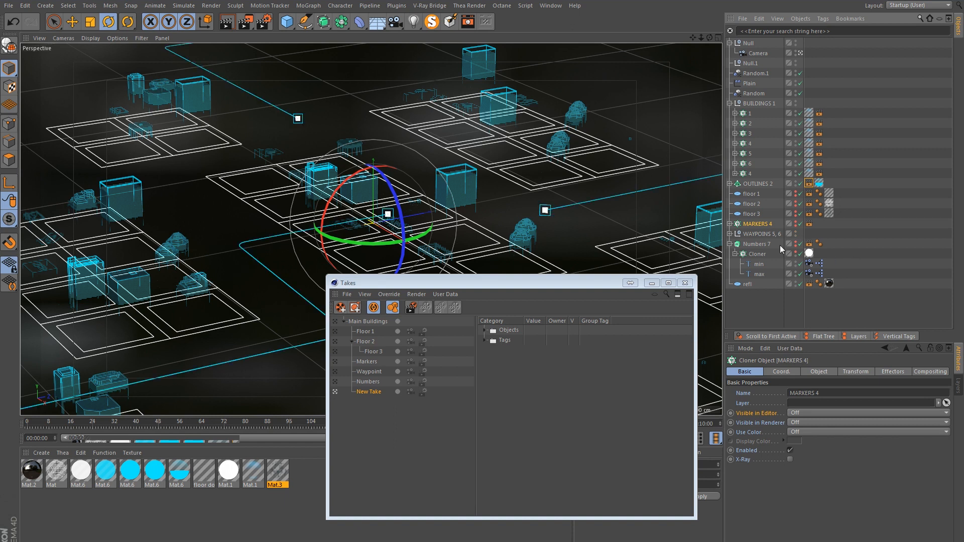
left_click(750, 233)
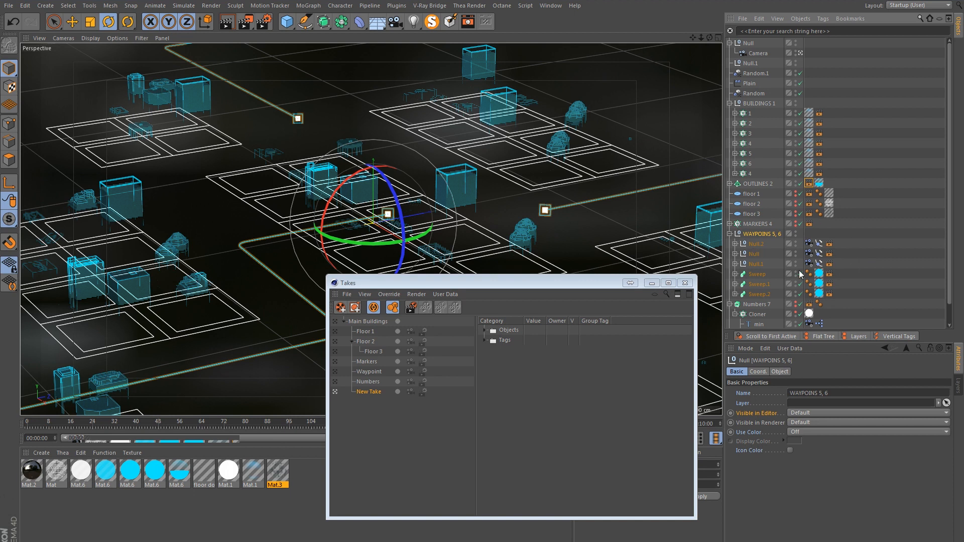
left_click_drag(854, 239, 825, 297)
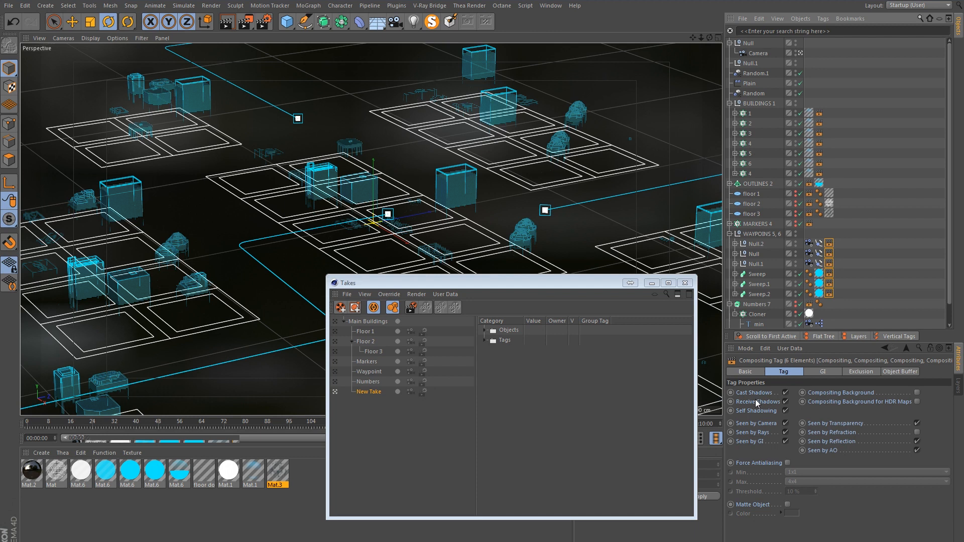
left_click(786, 423)
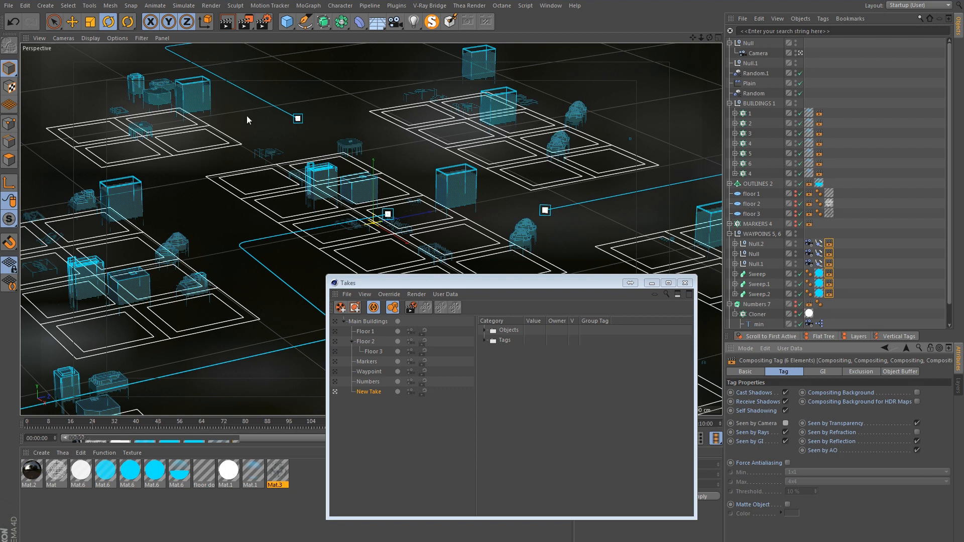
key("ctrl+r")
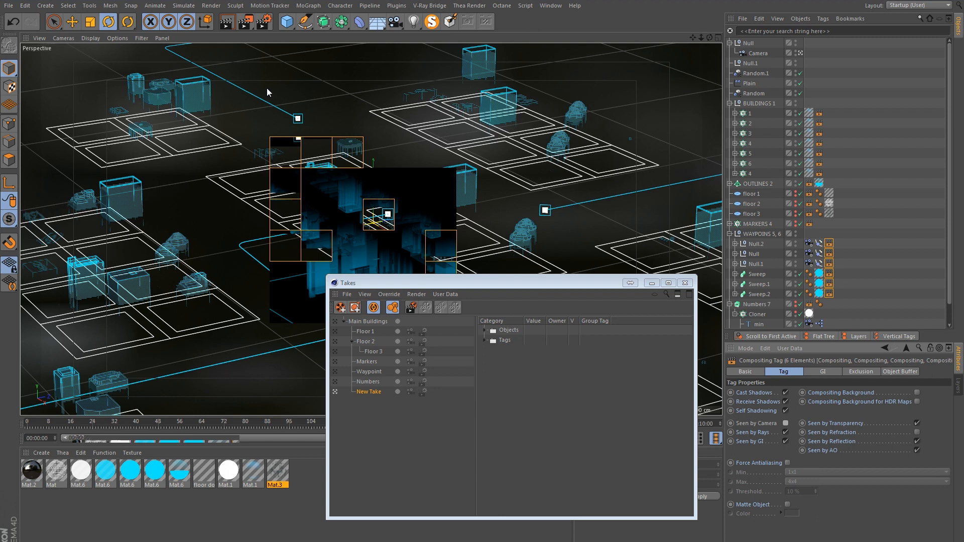
Step: Rename the new take as Floor Refl
left_click_drag(396, 282, 356, 270)
double_click(351, 379)
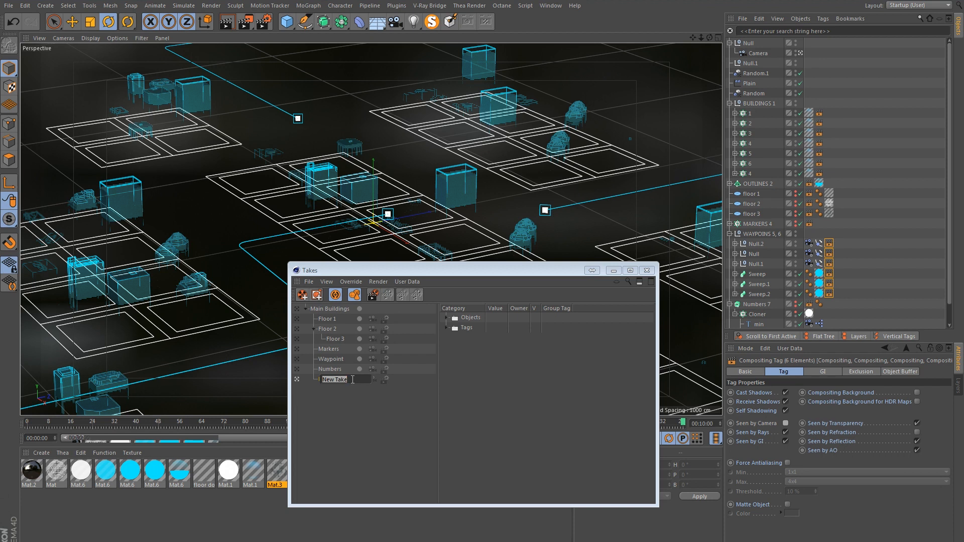
type("Floor Refl")
key("Return")
left_click(336, 397)
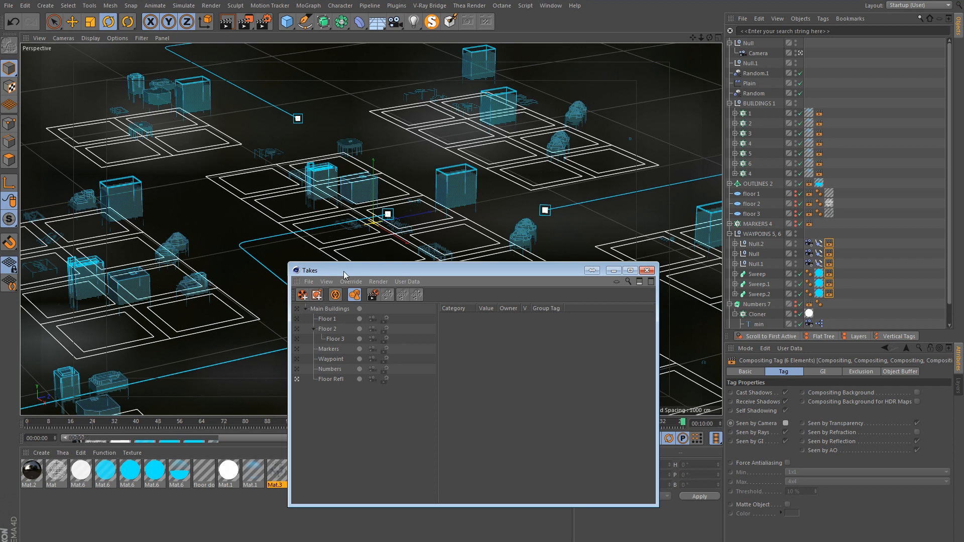
Step: Move the Takes window aside and activate the takes one by one, from Numbers up to Floor 1, to review their contents
left_click_drag(349, 274, 451, 272)
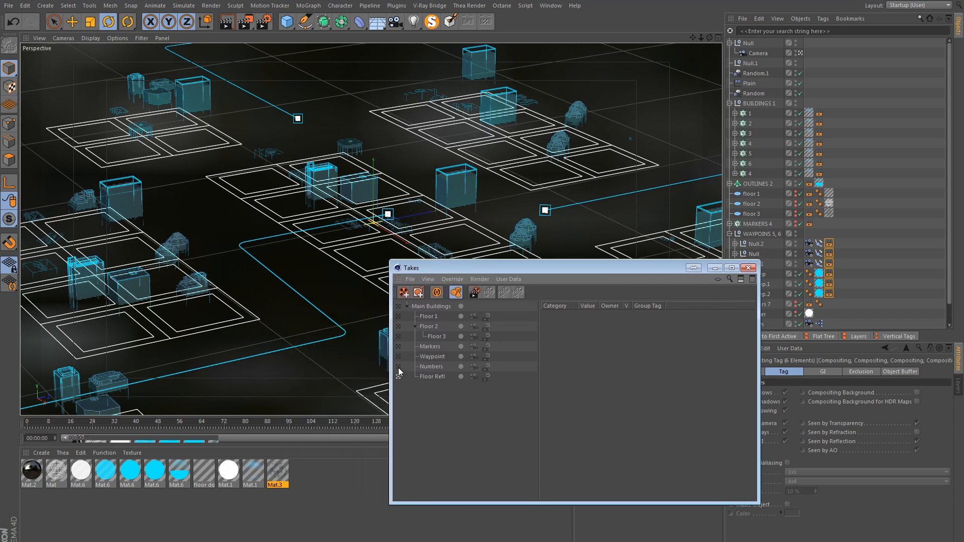
left_click(399, 369)
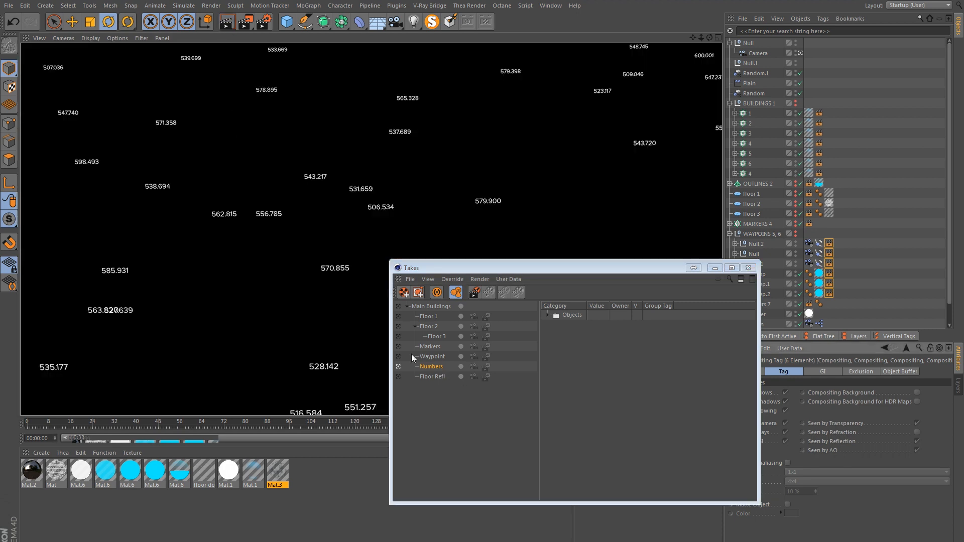
left_click(399, 355)
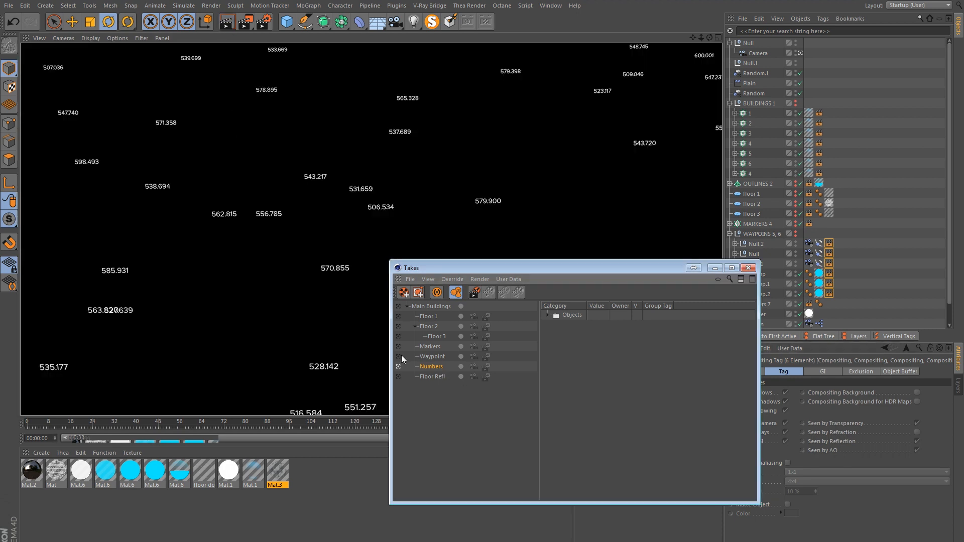
left_click(401, 356)
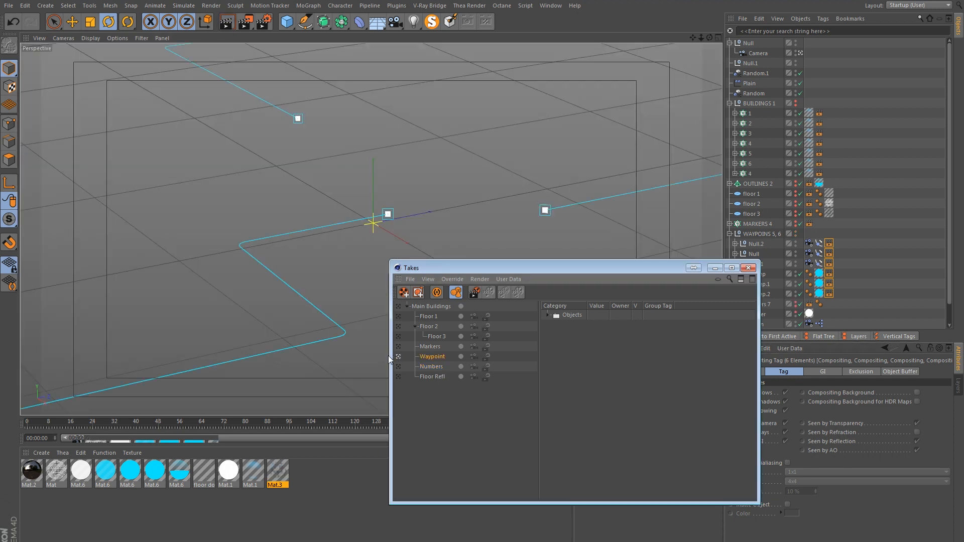
left_click(399, 346)
left_click(399, 337)
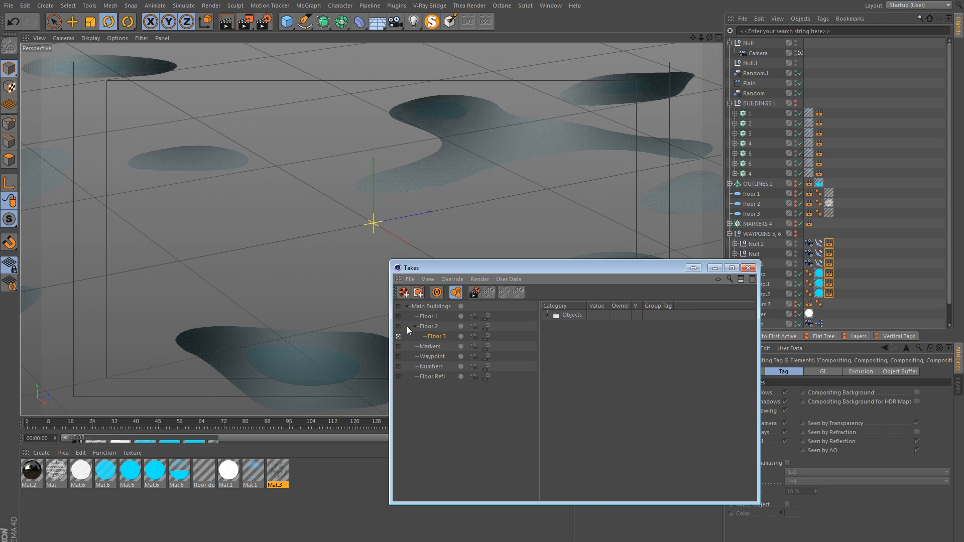
left_click(424, 325)
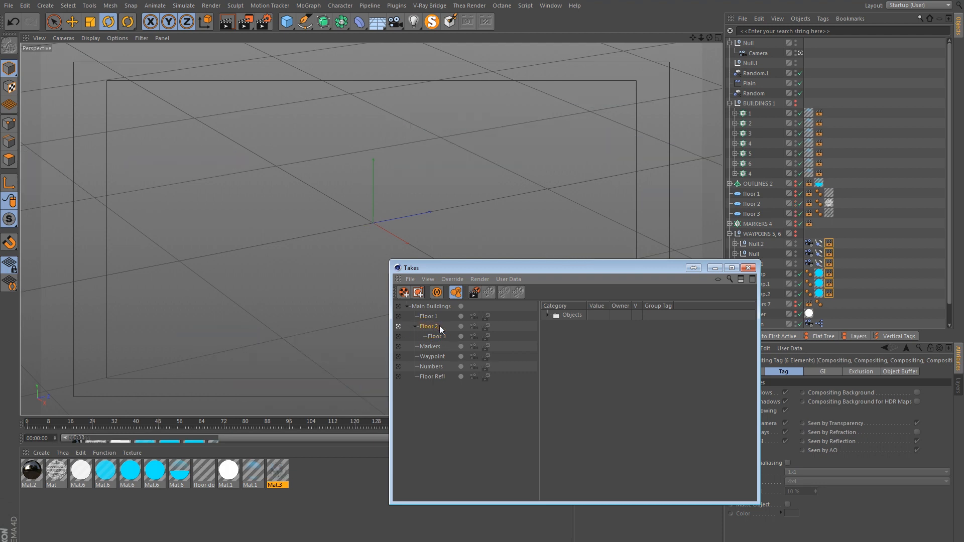
left_click(399, 317)
Step: Activate the Main Buildings take and render the viewport
left_click(396, 307)
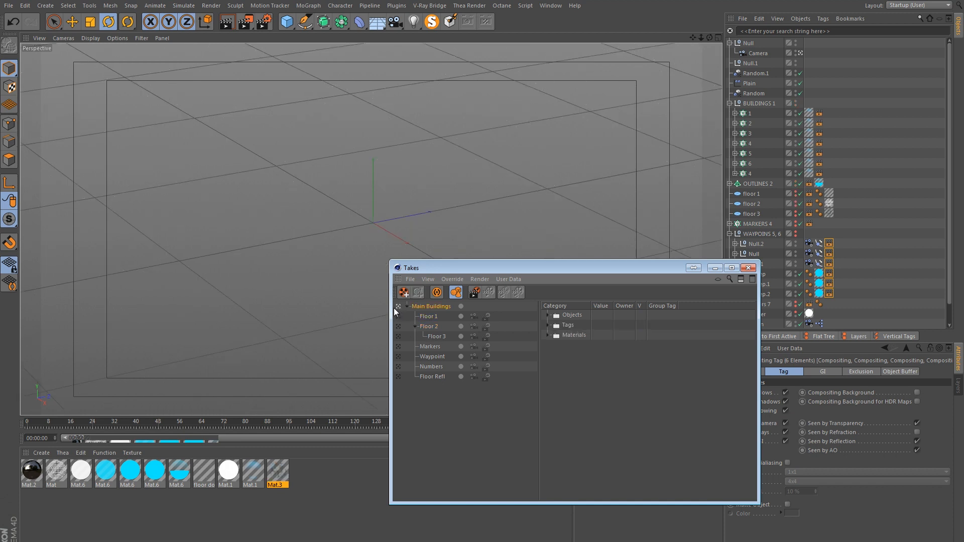
left_click(435, 336)
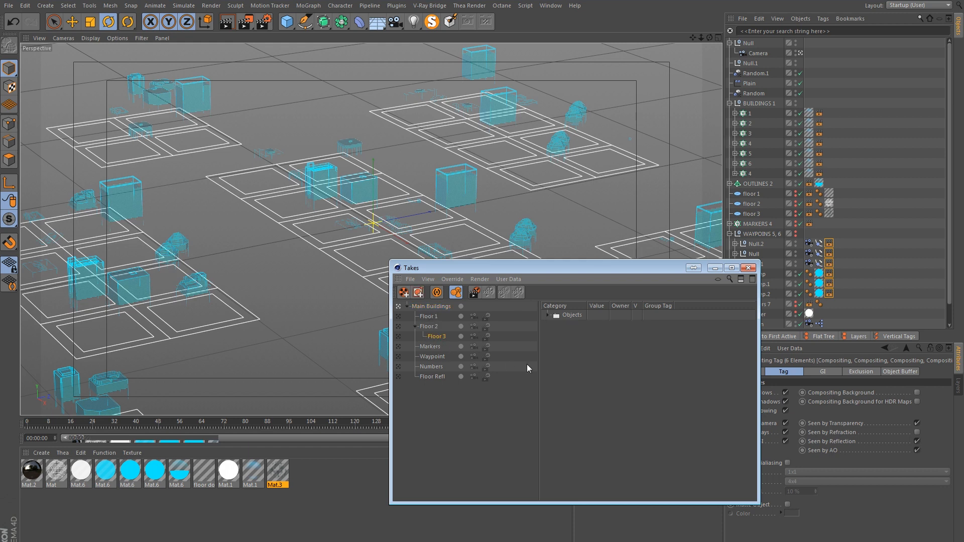
left_click(228, 22)
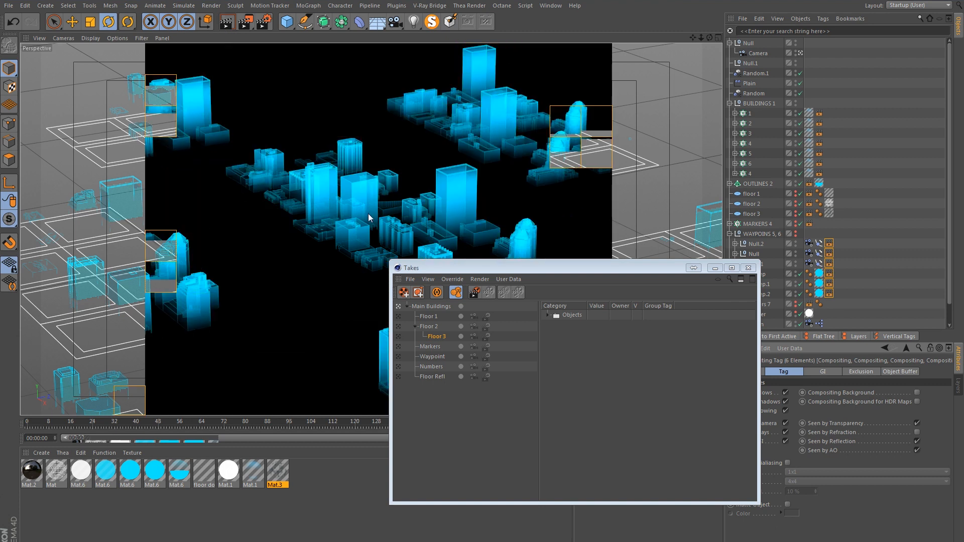
left_click_drag(435, 267, 331, 243)
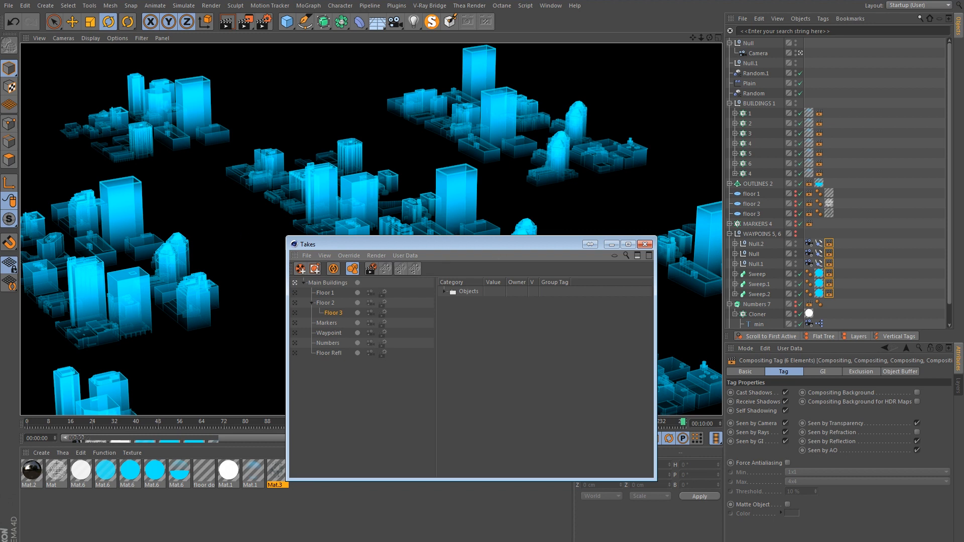
Step: Look at the takes render folder in Windows Explorer, return to Cinema 4D, and open the Output page of the Render Settings
key("alt+Tab")
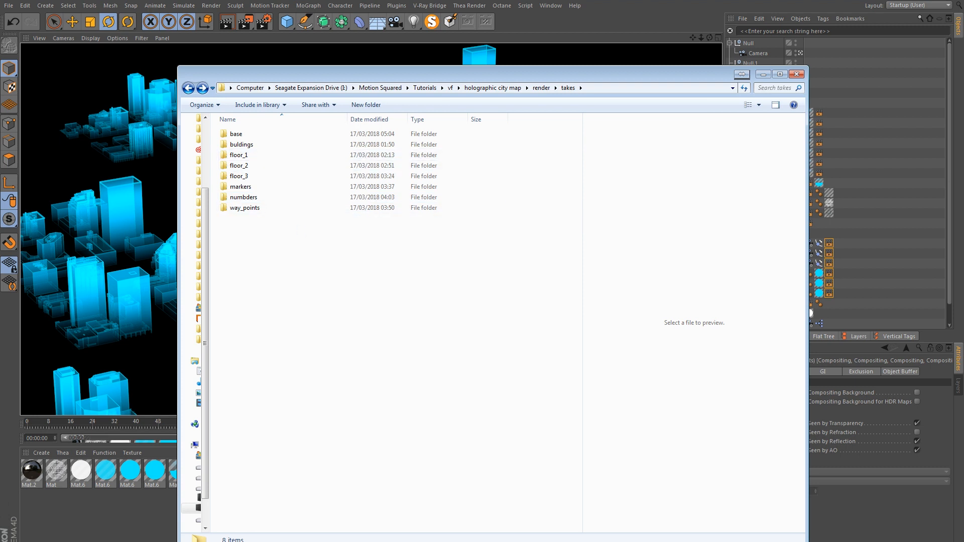
key("alt+Tab")
left_click(264, 22)
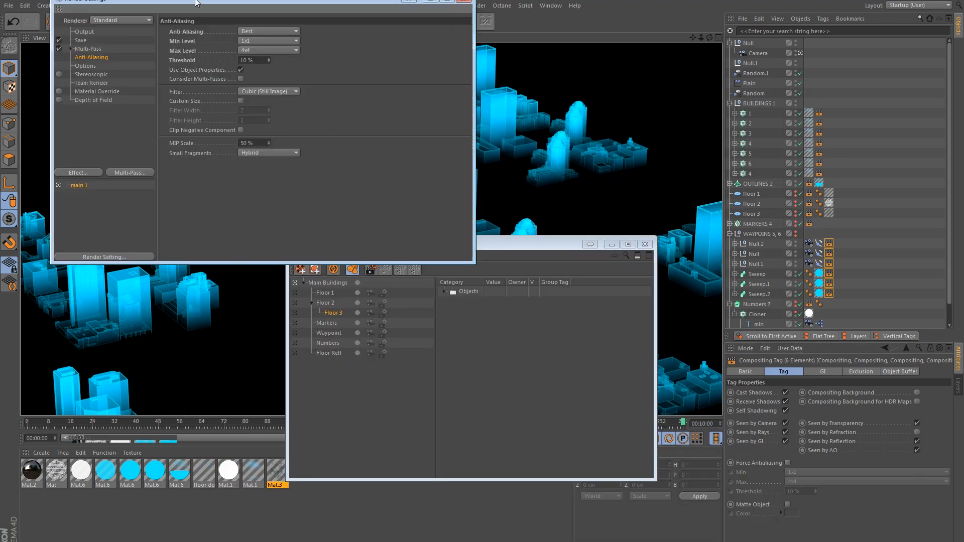
left_click_drag(180, 2, 327, 61)
left_click(240, 96)
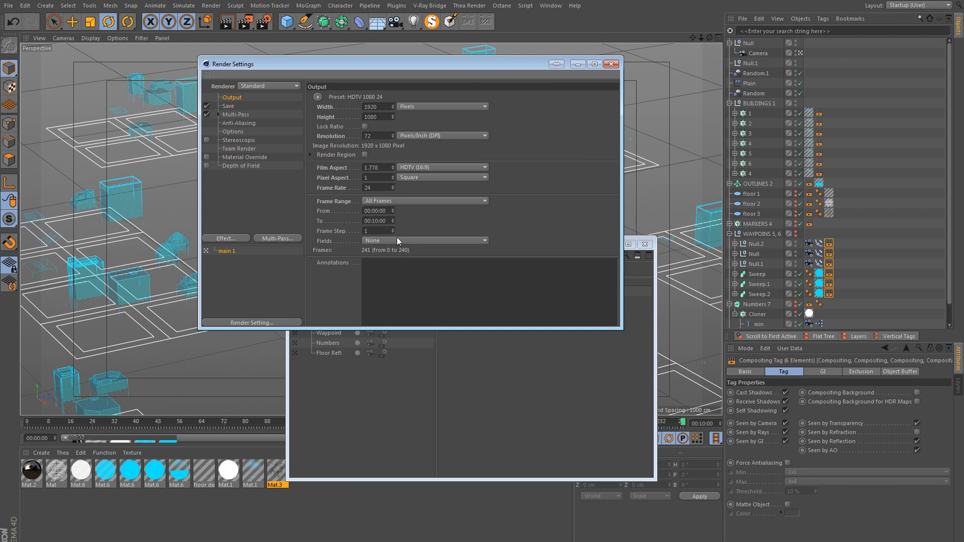
Step: Show the Save render settings and highlight the folder path before the $take tokens in the regular image file name
left_click(232, 107)
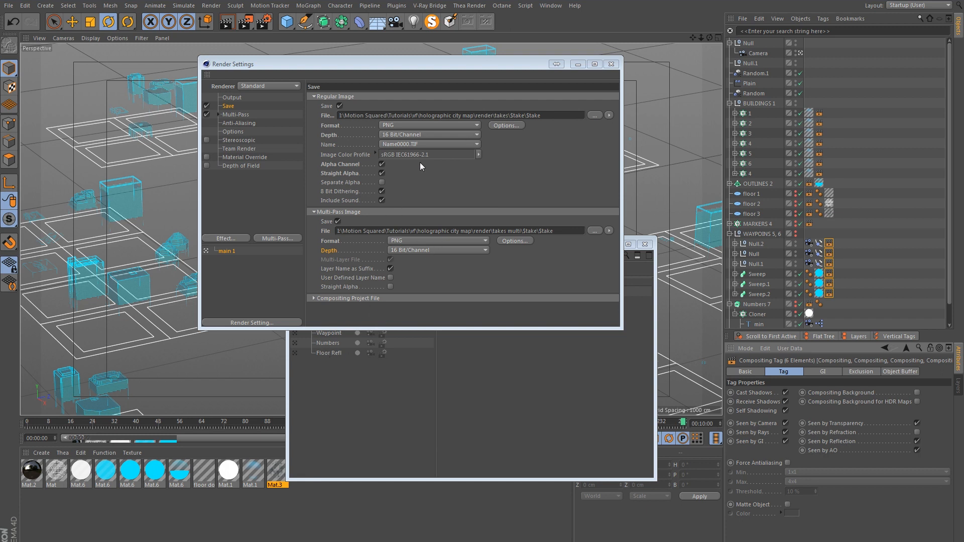
left_click(509, 116)
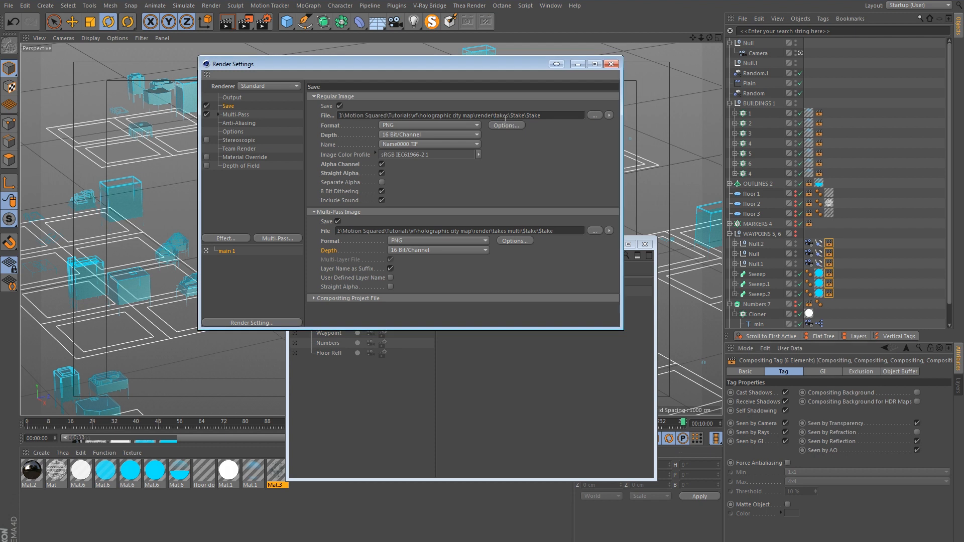
left_click_drag(509, 116, 323, 121)
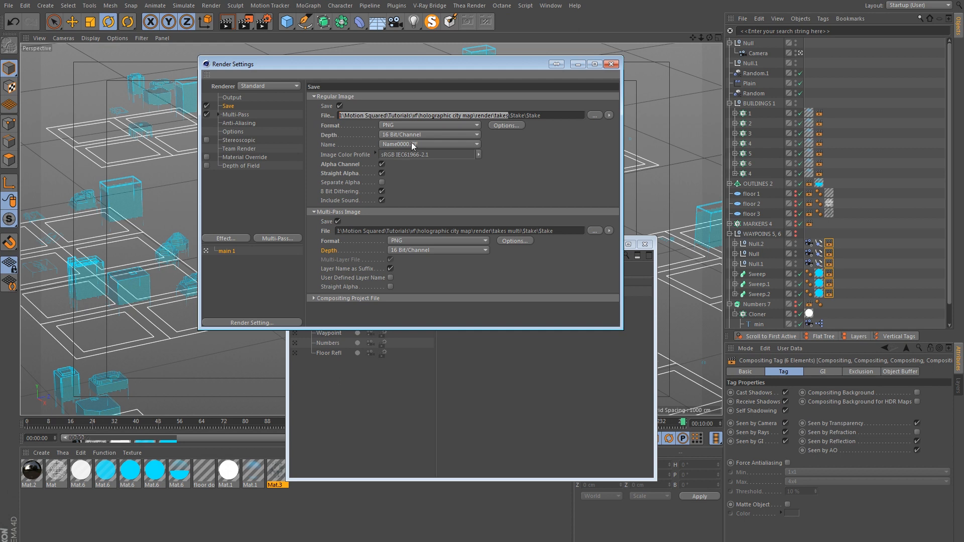
Step: Highlight the first $take token and then the file name token in the regular image save path to examine the naming
left_click(511, 115)
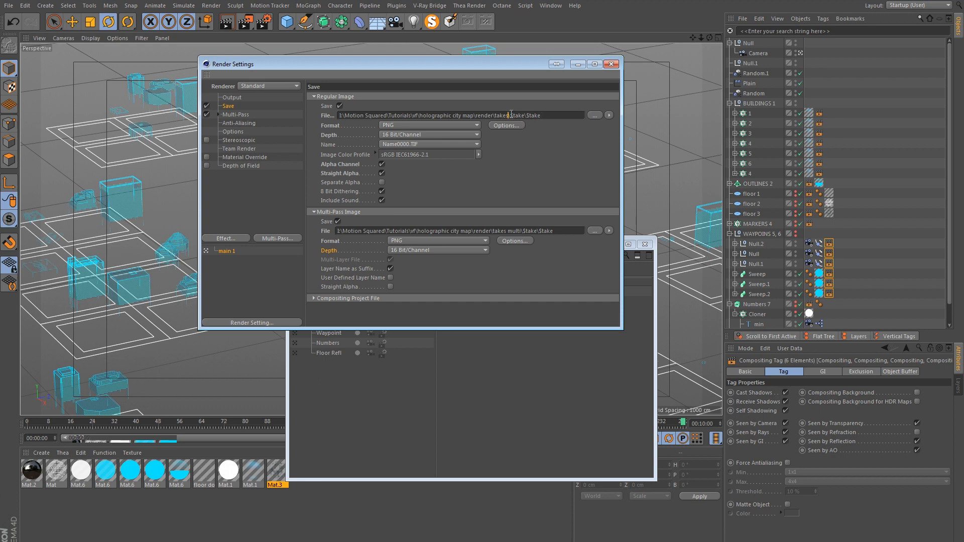
left_click_drag(510, 115, 525, 115)
left_click(440, 115)
left_click_drag(509, 115, 526, 115)
left_click(526, 115)
left_click(548, 115)
Step: Switch to Windows Explorer, inspect the rendered image sequence in the buldings takes folder, preview buldings0001.png, and close the window
left_click(168, 541)
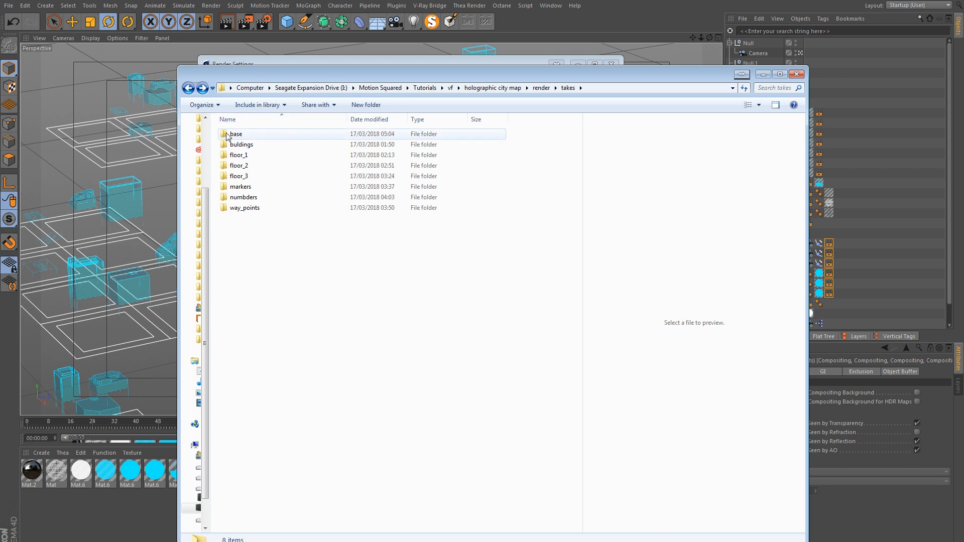
double_click(248, 145)
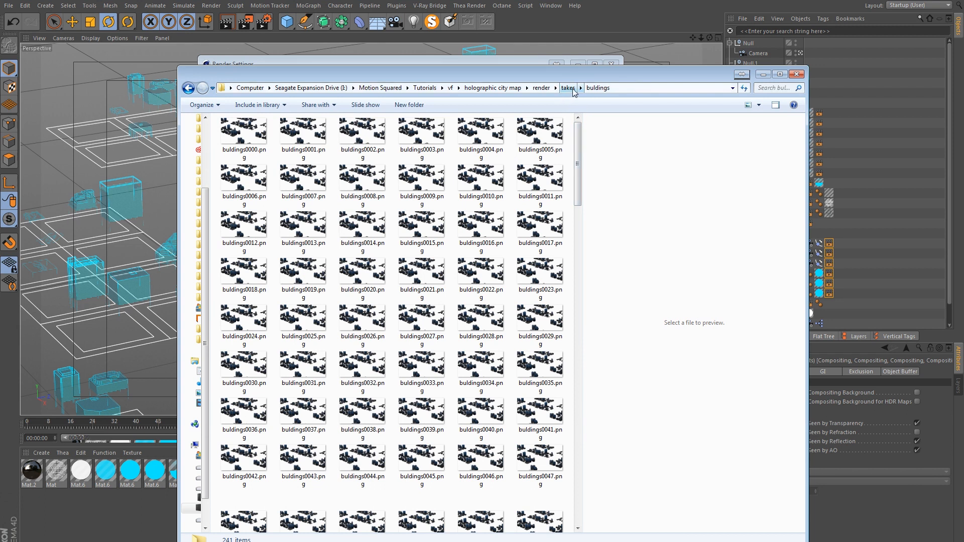
left_click_drag(458, 79, 453, 152)
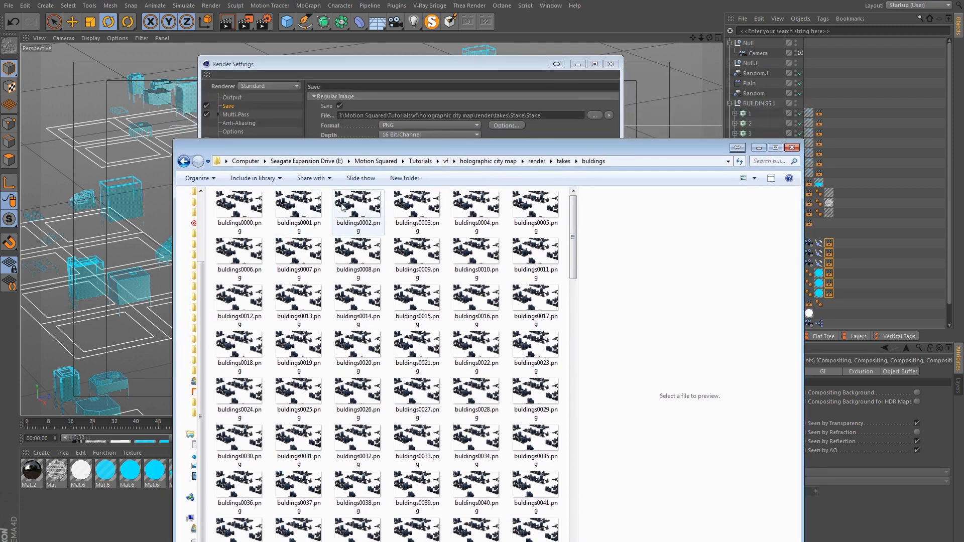
left_click(301, 208)
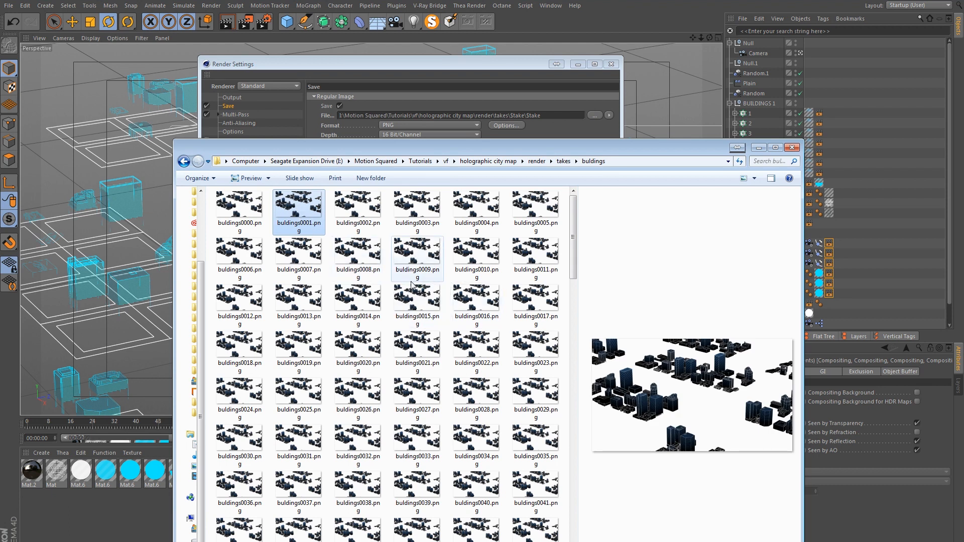
left_click(792, 147)
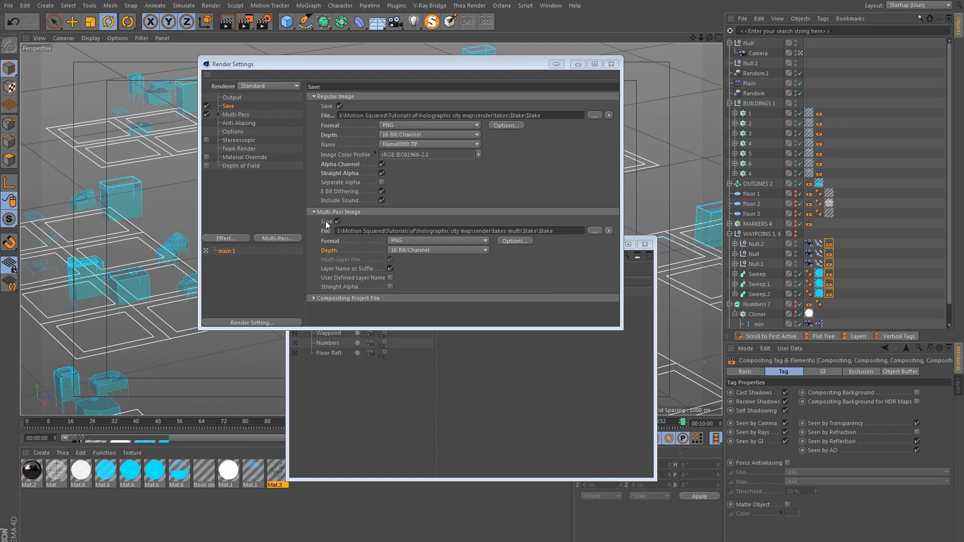
Step: Open the help for the multi-pass Depth setting and search it for "token"
right_click(329, 251)
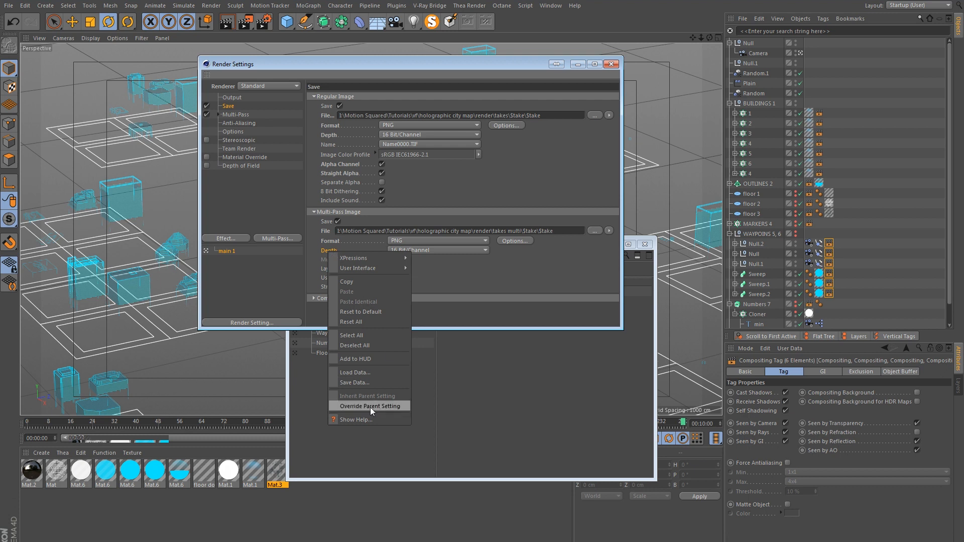
left_click(362, 421)
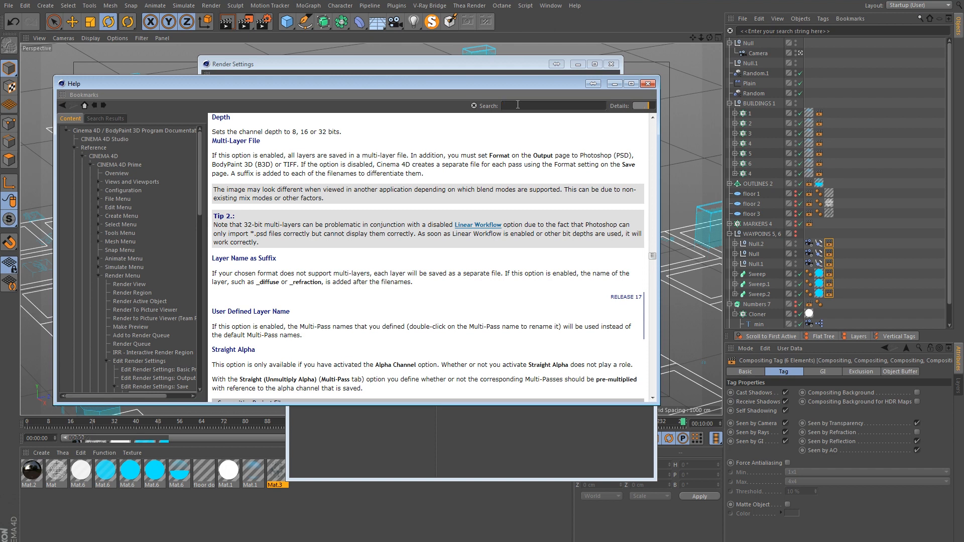
type("token")
key("Return")
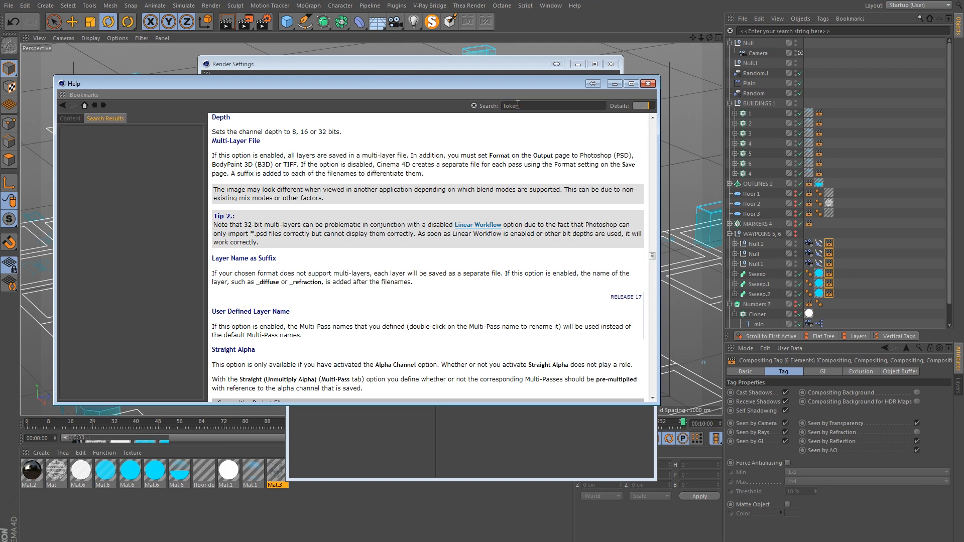
Step: Read the list of usable tokens in the Variable Path and File Names help article, then close the Help window
left_click(83, 132)
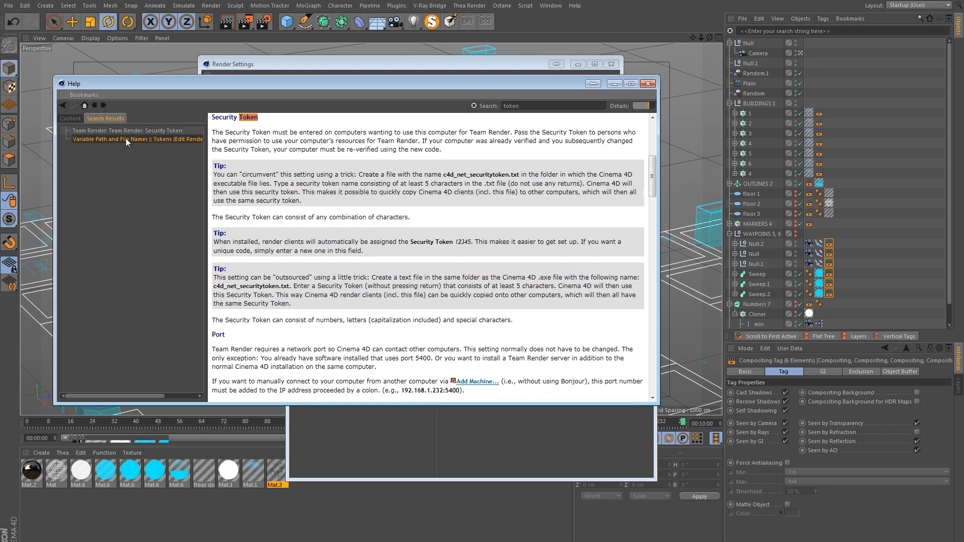
left_click(123, 140)
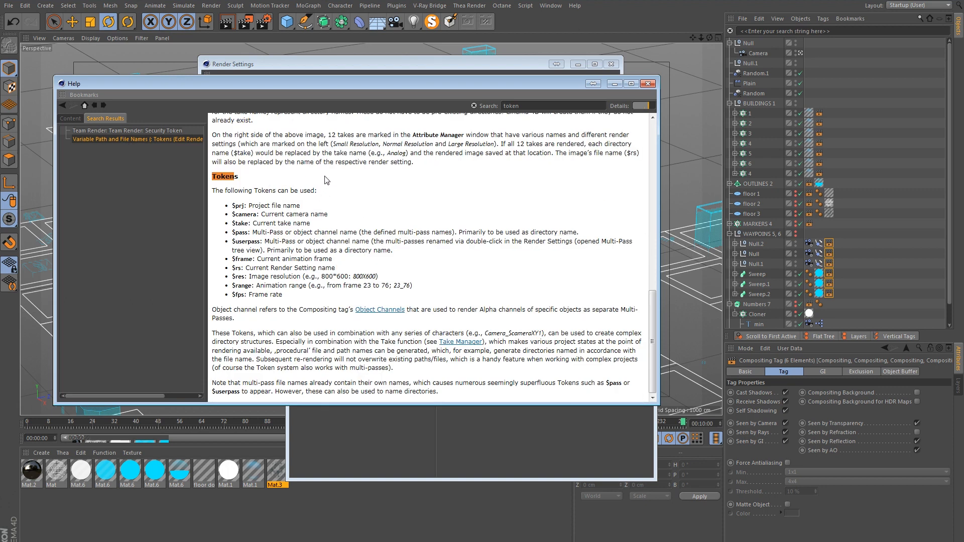
scroll(324, 175, "up", 1)
scroll(324, 176, "up", 1)
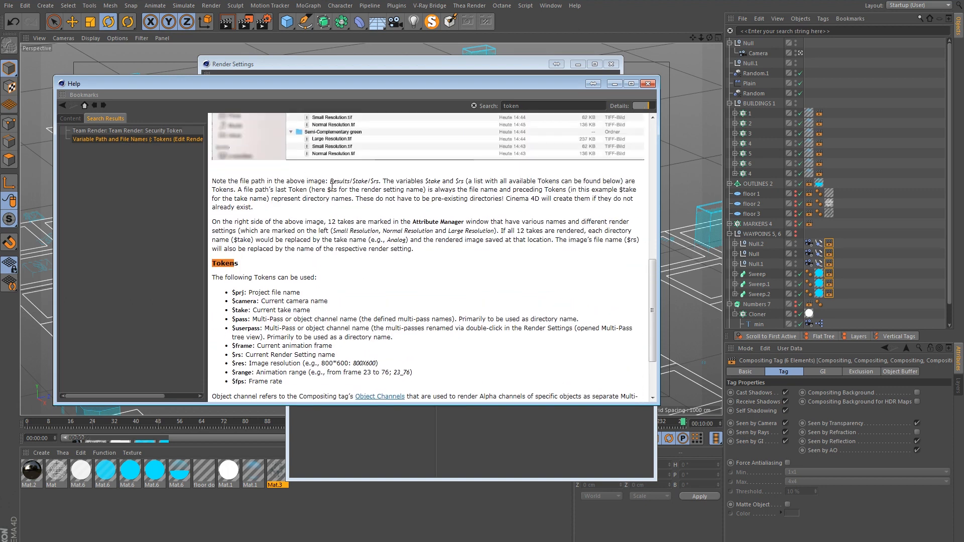
scroll(330, 194, "down", 1)
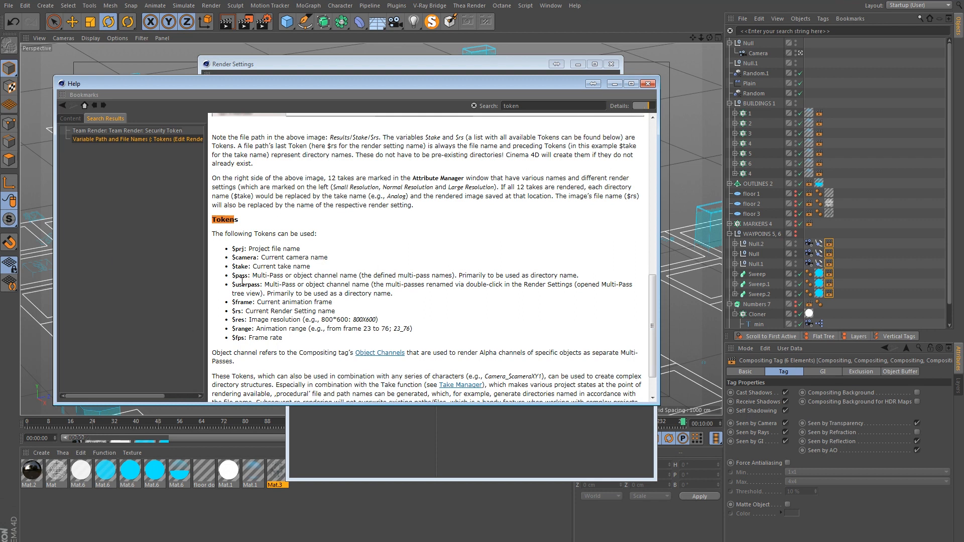
left_click(648, 84)
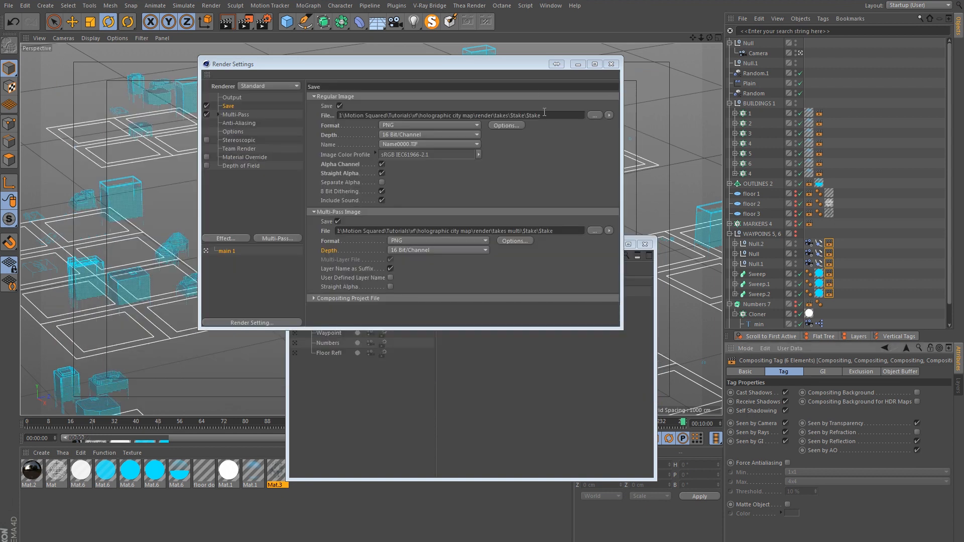
Step: Examine the regular image and multi-pass image file paths in the Save render settings
left_click_drag(557, 113, 323, 102)
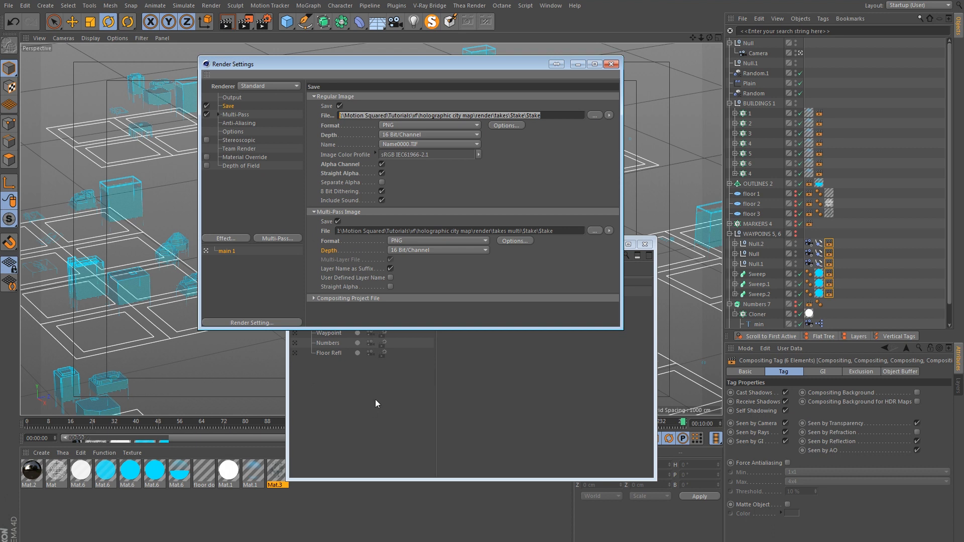
left_click(454, 231)
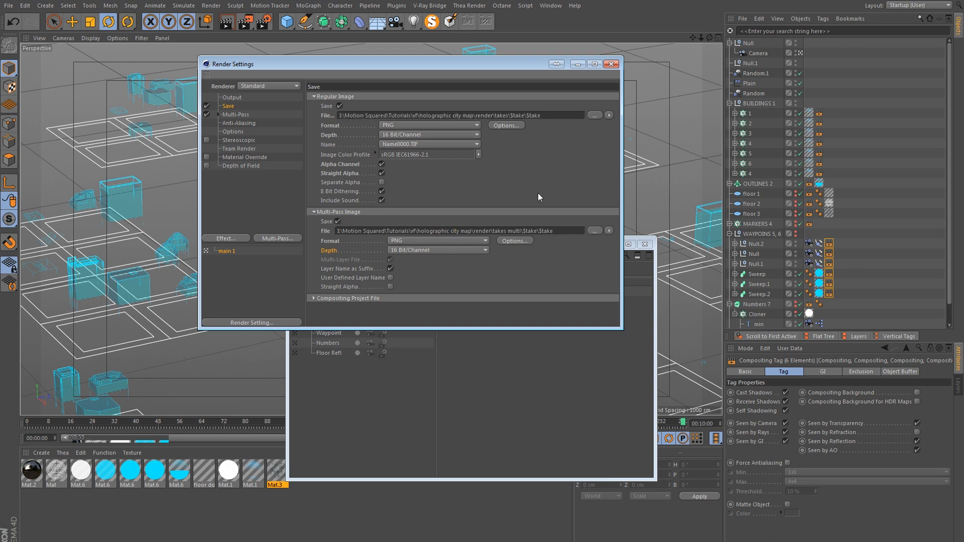
left_click_drag(522, 230, 579, 255)
left_click(368, 115)
Step: Close the Render Settings and look at the Render All Takes to PV command
left_click(611, 64)
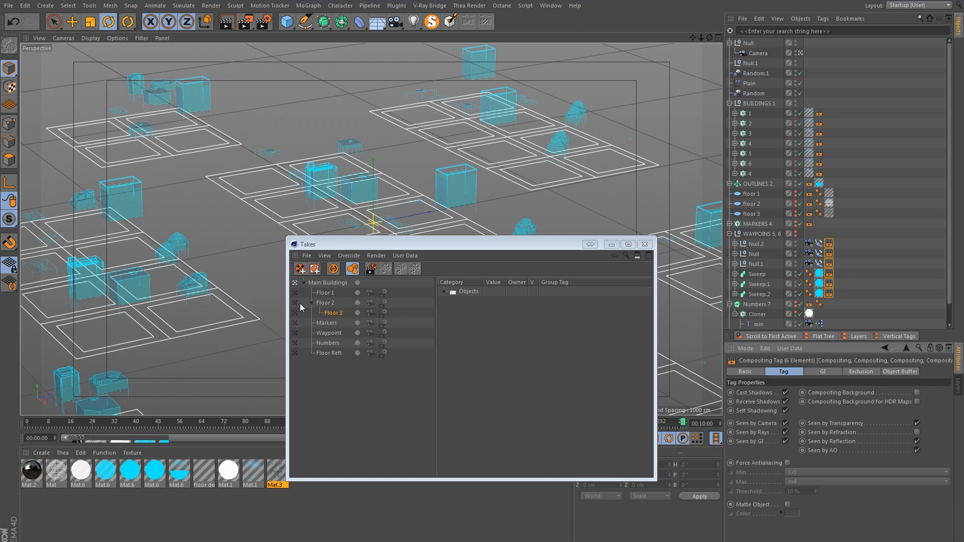
left_click(250, 24)
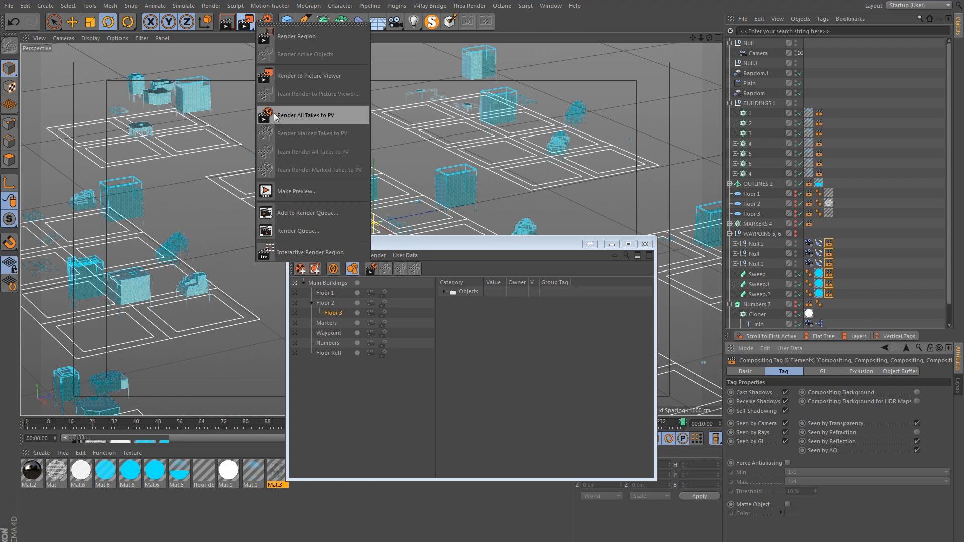
left_click(302, 116)
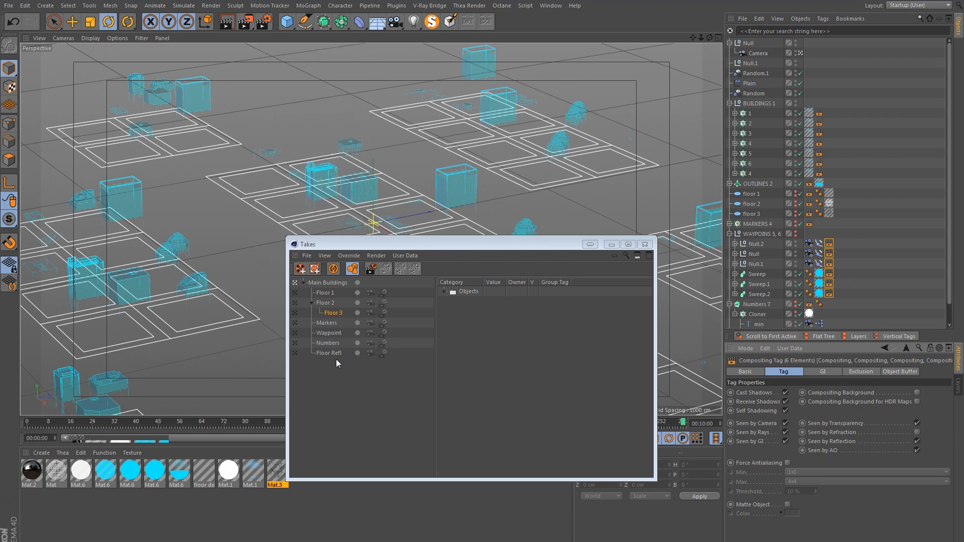
Step: Reopen the Render Settings and copy the $take\$take tokens from the regular image file path
left_click(264, 21)
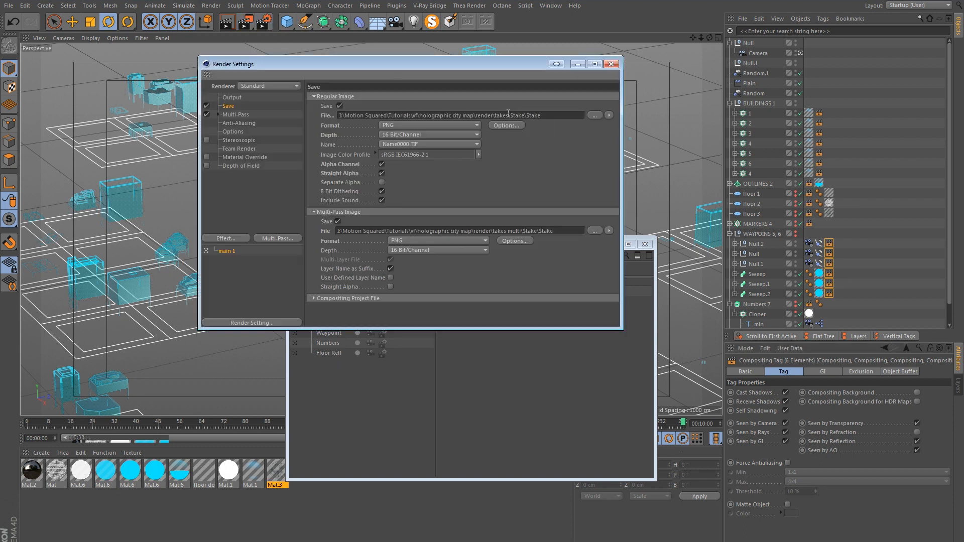
left_click_drag(509, 115, 578, 117)
key("ctrl+c")
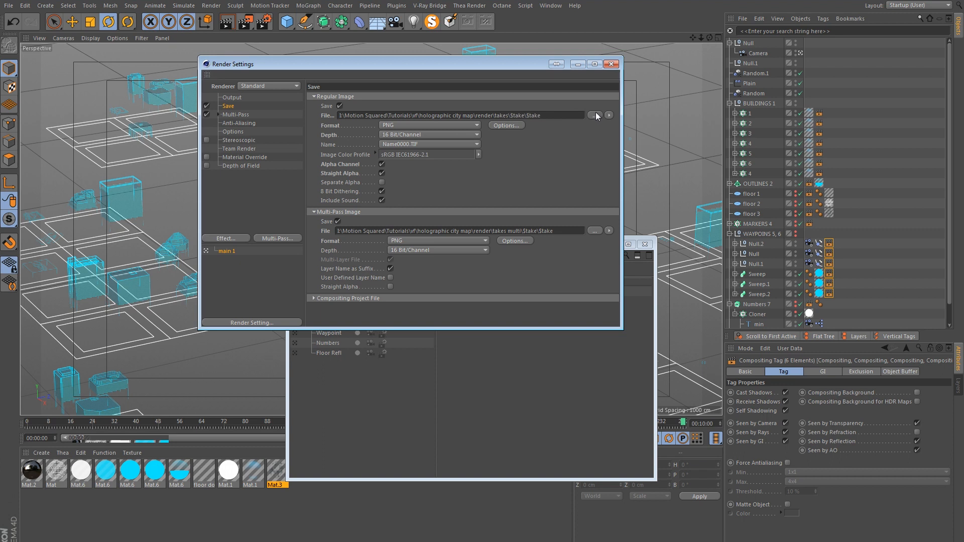
Step: Create a folder named take 2 inside the render folder and set it as the regular image save location
left_click(595, 116)
left_click(483, 163)
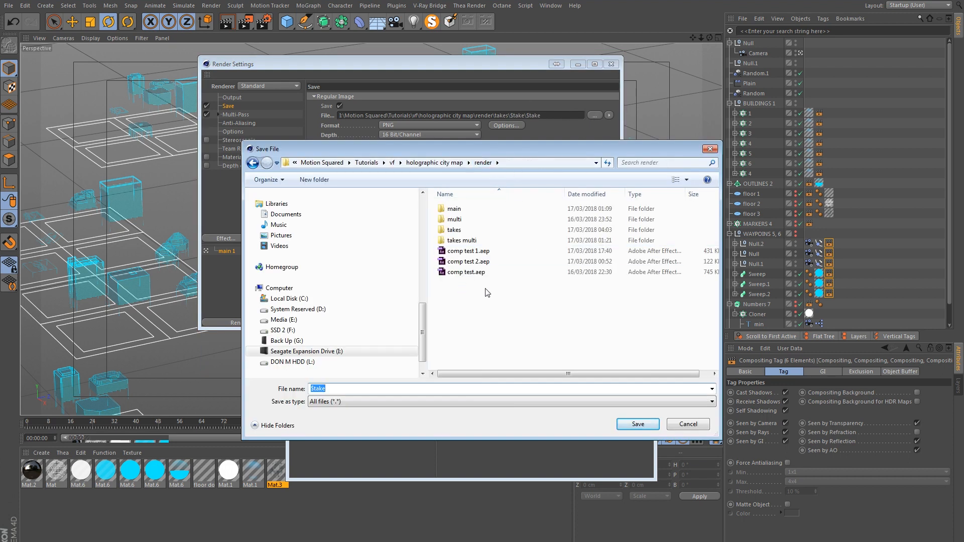
right_click(483, 293)
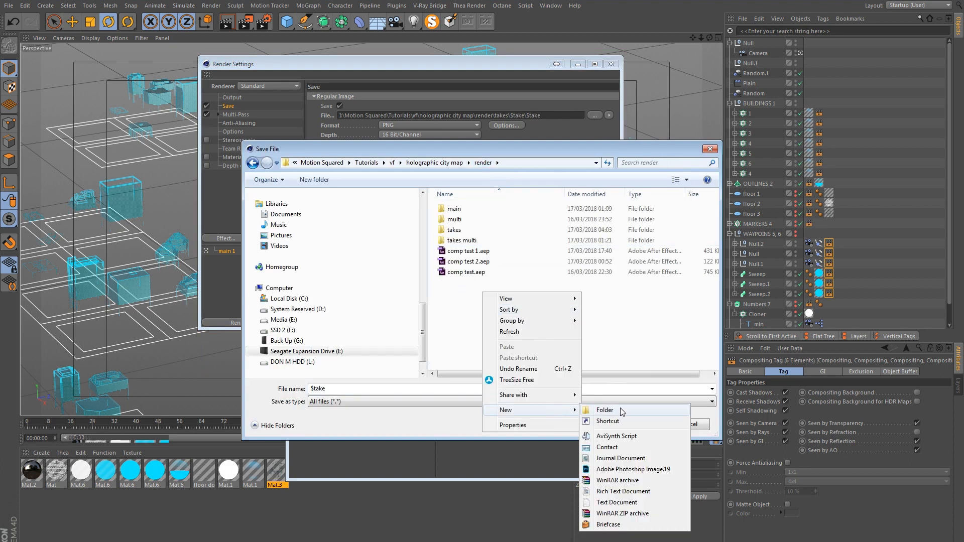
left_click(603, 410)
type("take")
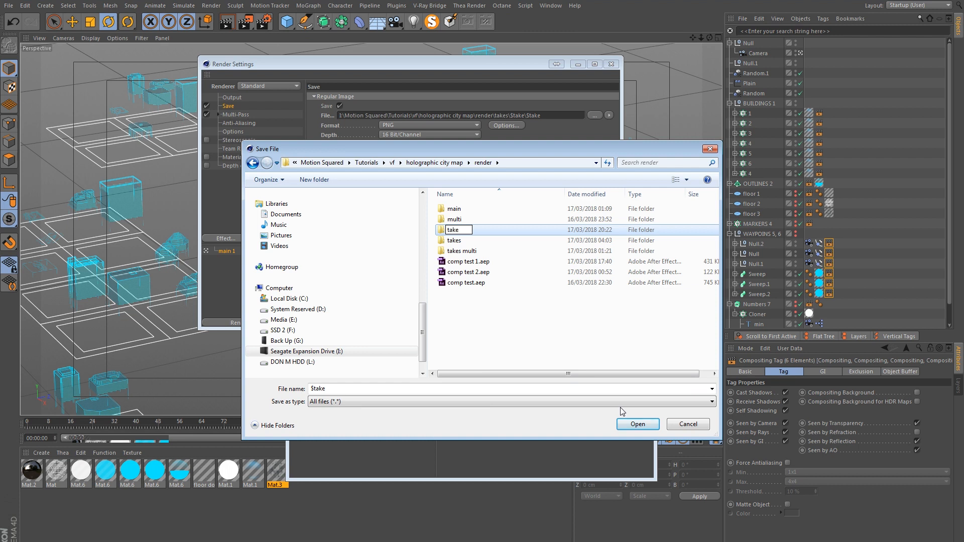
type(" 2")
key("Return")
double_click(459, 234)
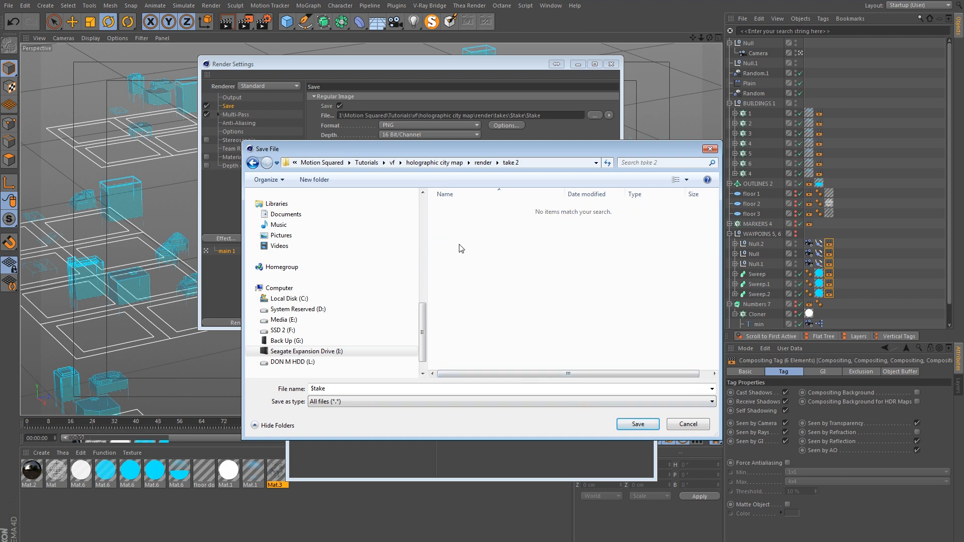
left_click(638, 424)
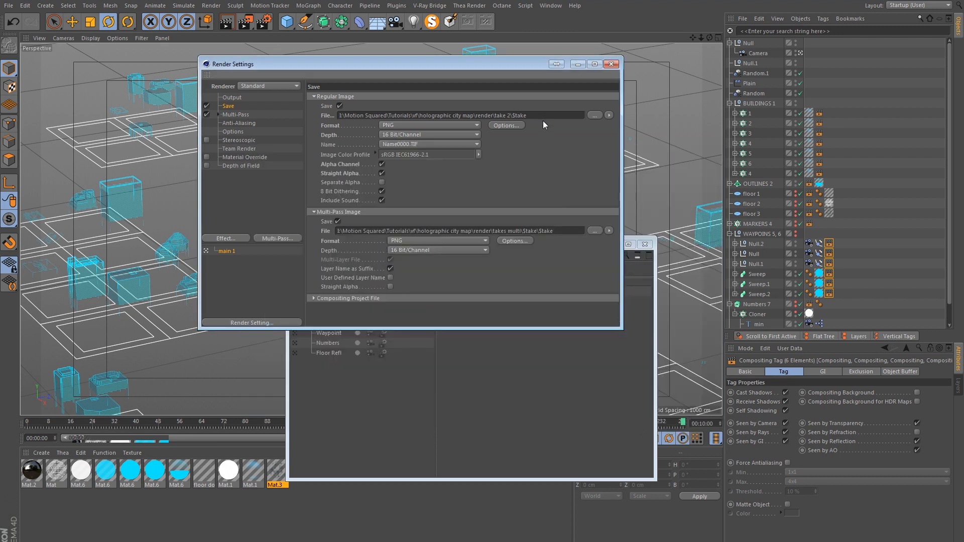
Step: Replace the file name after the take 2 folder in the regular image path with the copied $take\$take tokens
left_click_drag(512, 116, 530, 116)
key("ctrl+v")
left_click(339, 221)
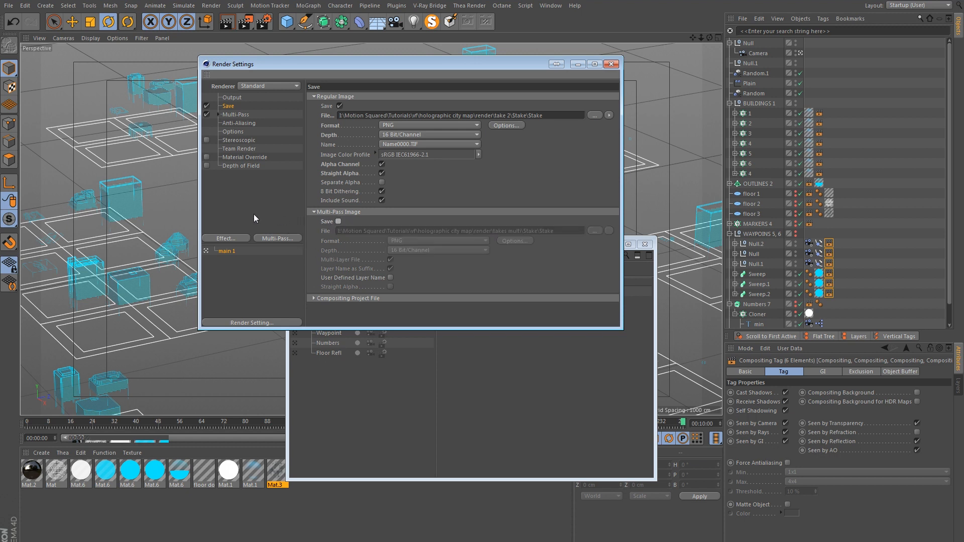
left_click(339, 221)
Step: Create a folder named take 2 multi inside the render folder and set it as the multi-pass image save location
left_click(595, 231)
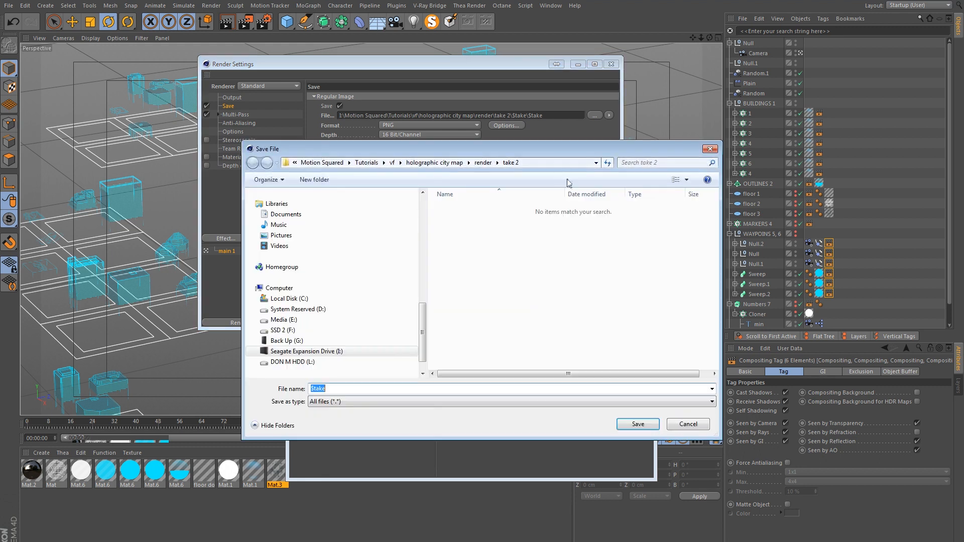
left_click(483, 162)
right_click(490, 304)
mouse_move(538, 420)
left_click(618, 422)
type("take 2 mulit")
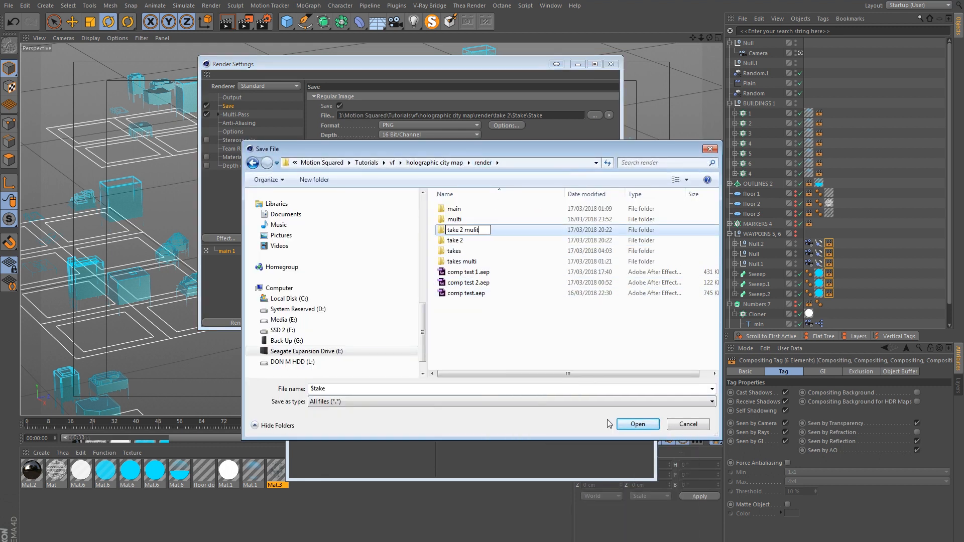
key("BackSpace")
type("i")
key("Return")
double_click(460, 244)
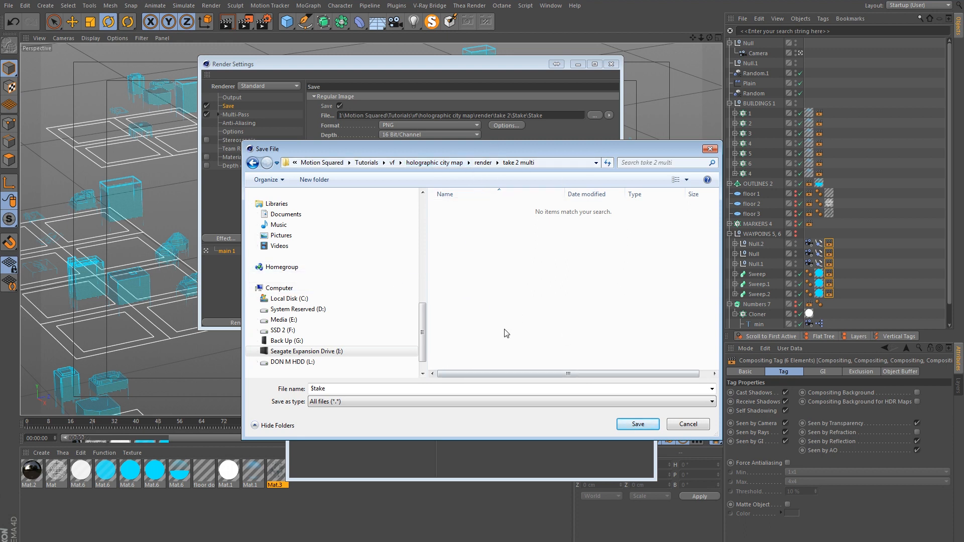
left_click(627, 425)
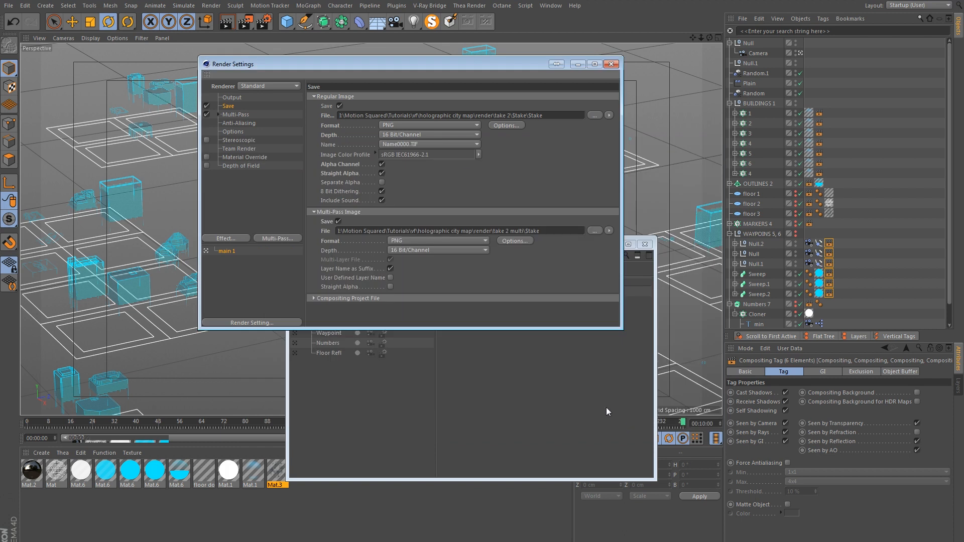
Step: Select the $take token after the take 2 multi folder in the multi-pass image path
left_click_drag(525, 230, 573, 235)
left_click(557, 230)
left_click(533, 231)
left_click(551, 231)
Step: Set the output frame range to Current Frame
left_click(232, 98)
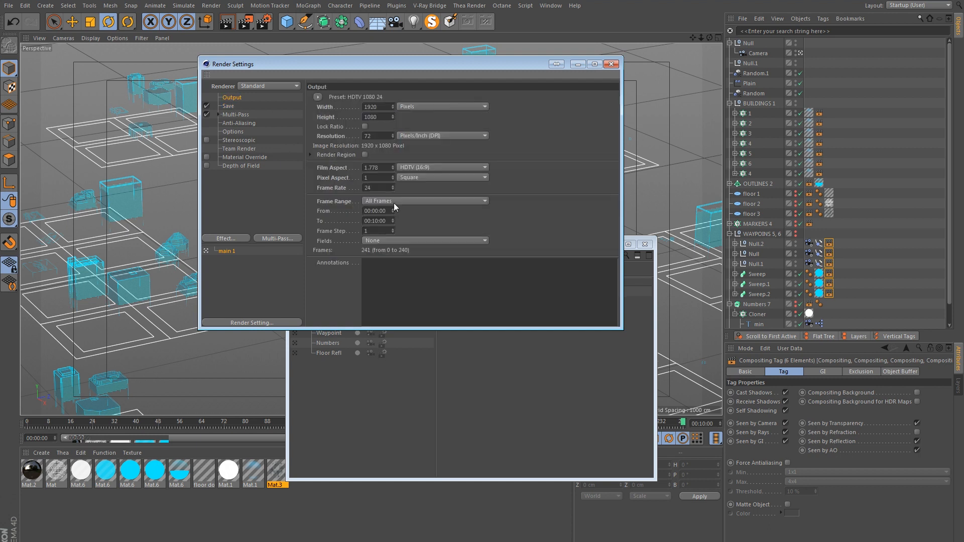
left_click(395, 204)
left_click(397, 221)
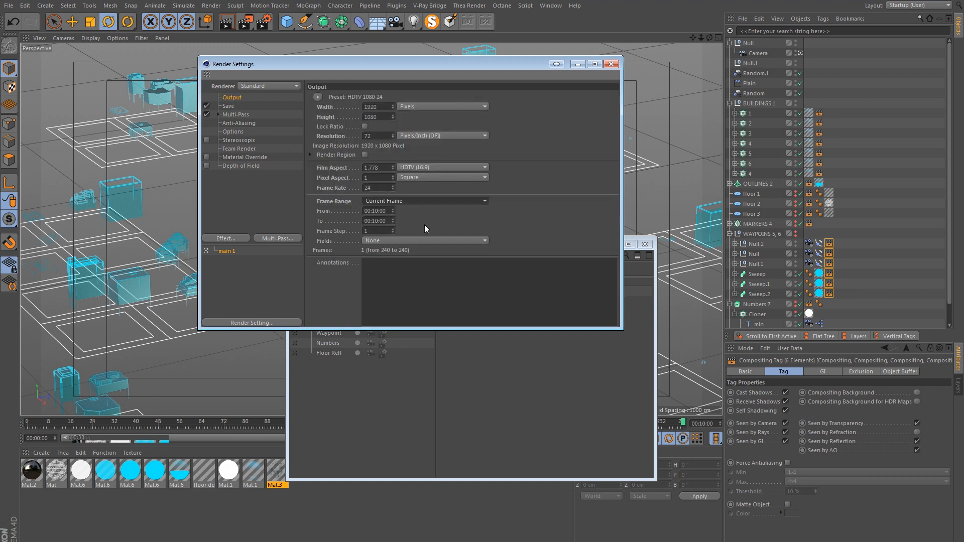
Step: Close the Render Settings and render all takes to the Picture Viewer
left_click(611, 64)
left_click(249, 26)
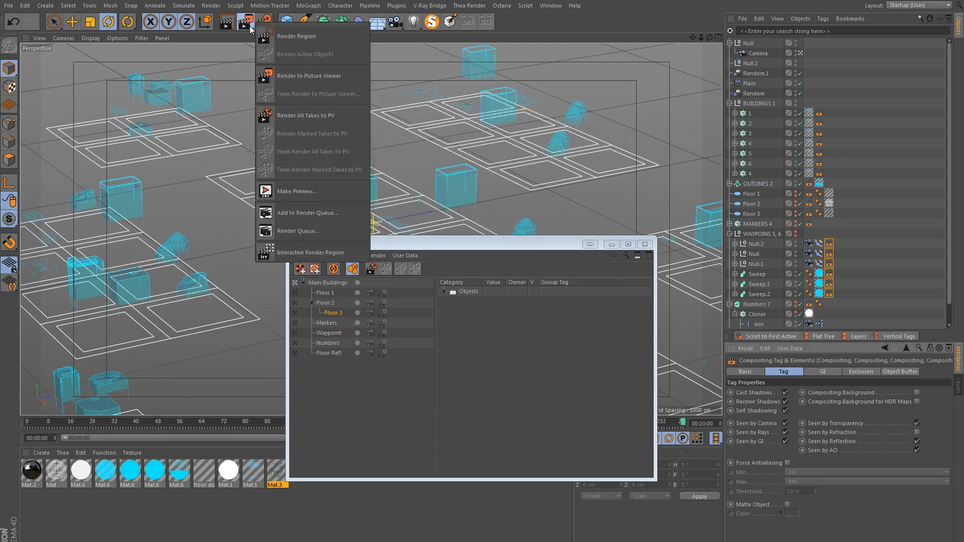
left_click(296, 116)
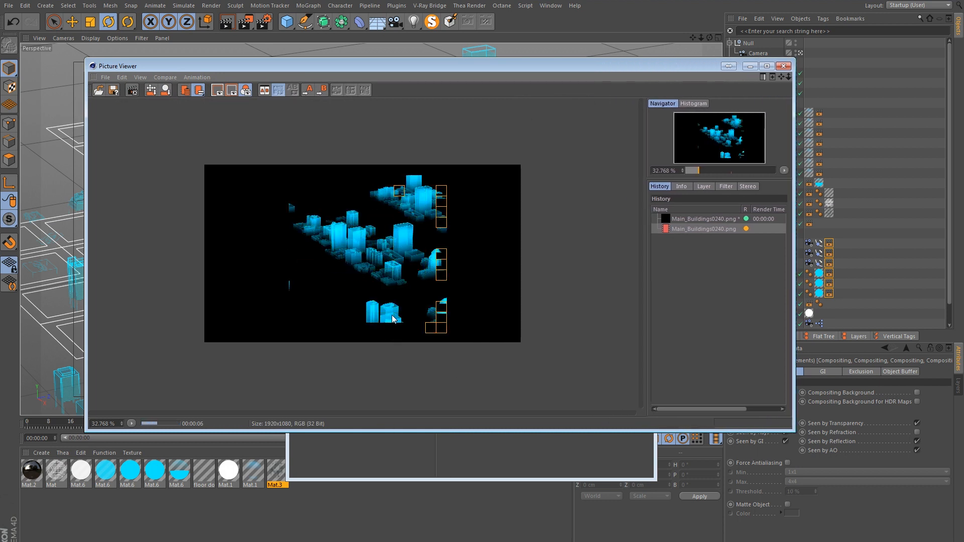
Step: Switch to Windows Explorer and open the holographic city map folder inside the vf tutorials folder
left_click(68, 541)
double_click(432, 346)
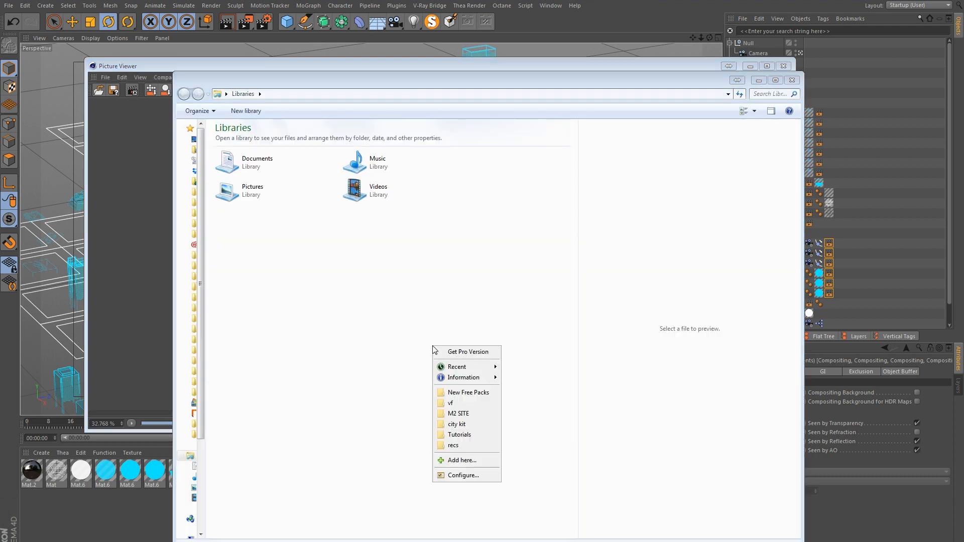
left_click(467, 403)
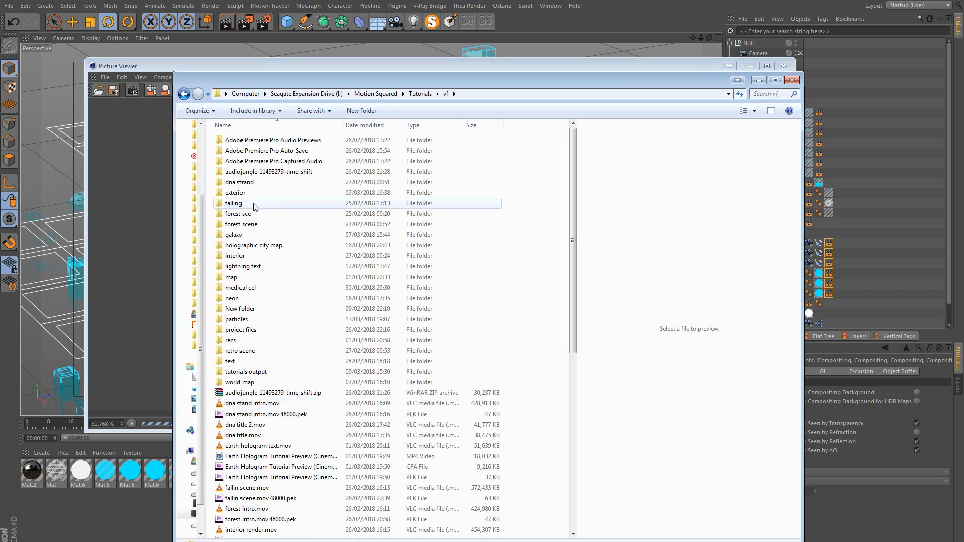
double_click(338, 246)
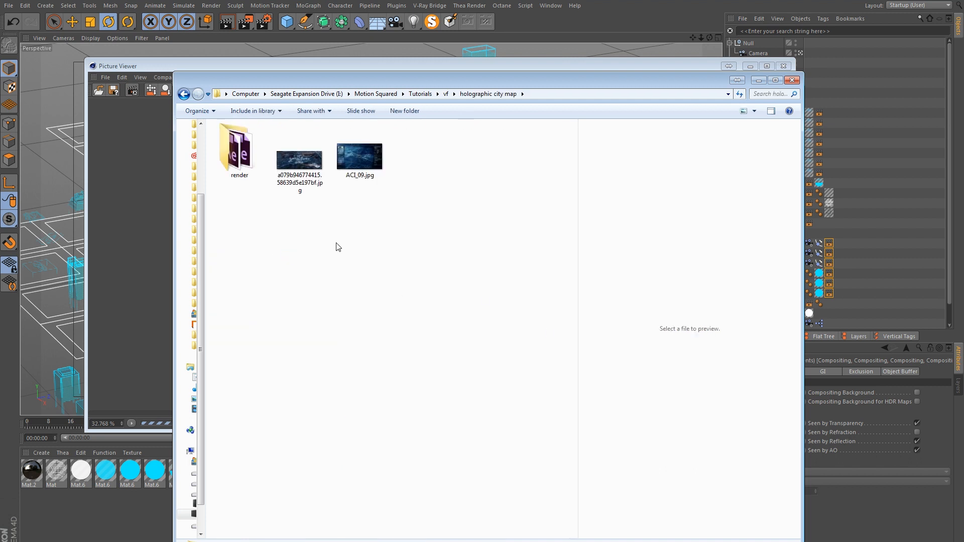
Step: Check the Floor_1 and Main_Buildings output folders inside the render folder's take 2 folder, and refresh its listing
double_click(259, 176)
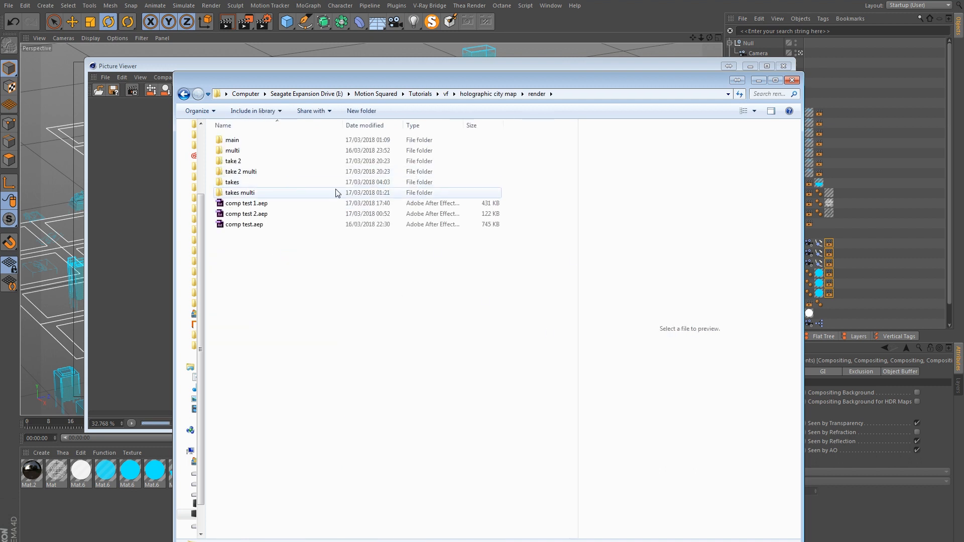
double_click(230, 162)
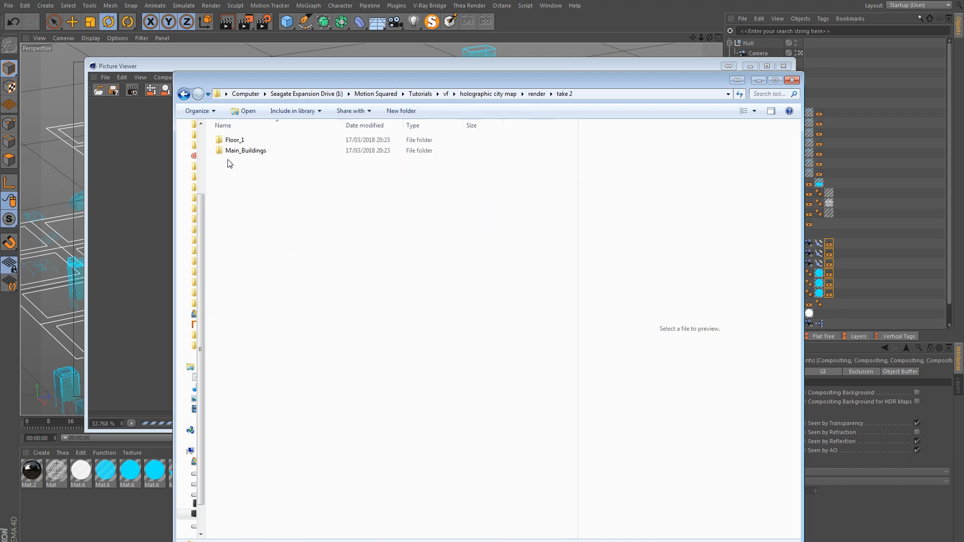
double_click(232, 140)
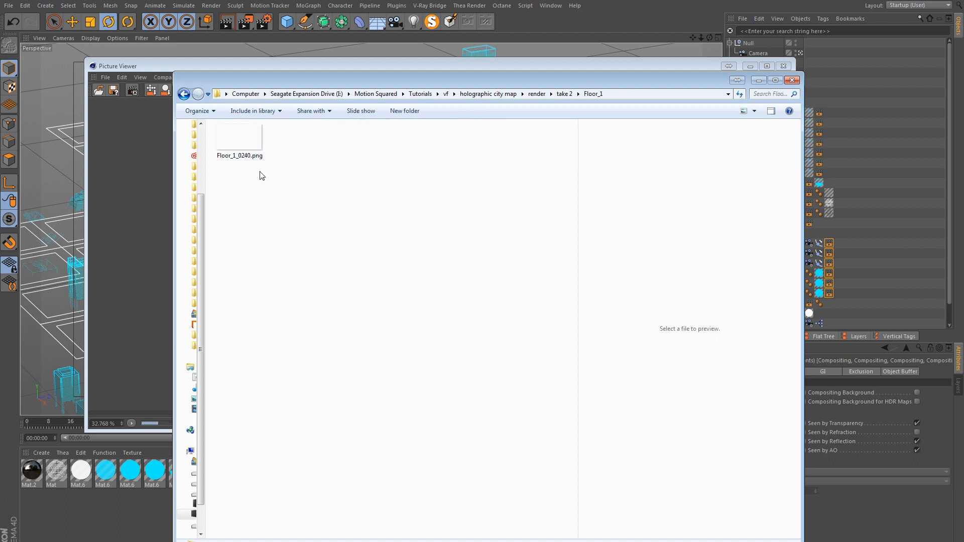
left_click(183, 94)
double_click(235, 149)
left_click(184, 94)
right_click(301, 233)
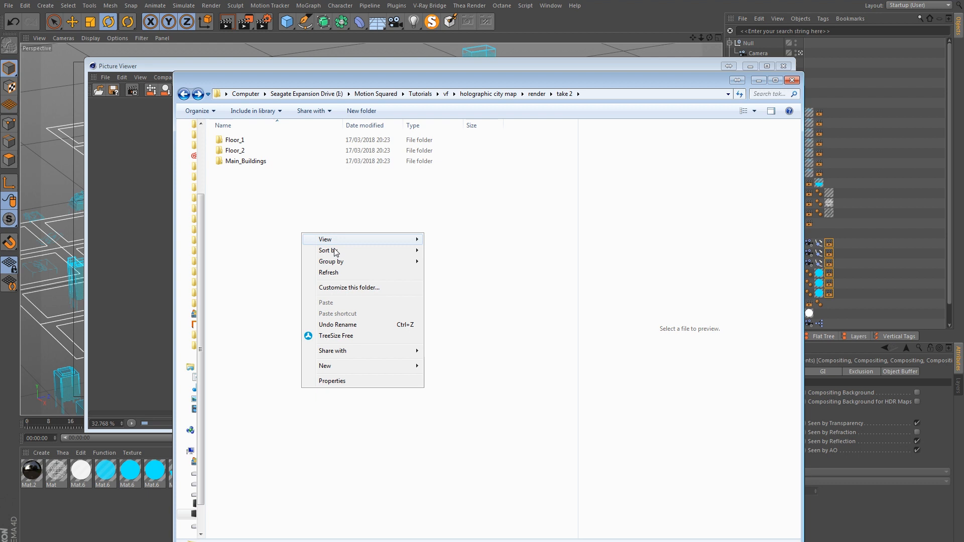
left_click(344, 274)
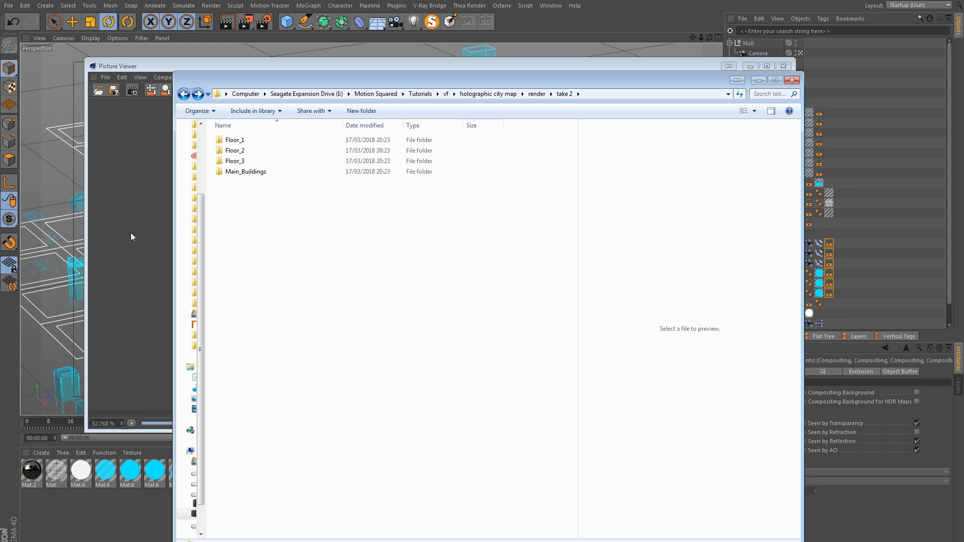
Step: Return to the Picture Viewer, inspect the Markers, Floor 3 and Floor 1 take renders, and close the viewer
left_click(111, 240)
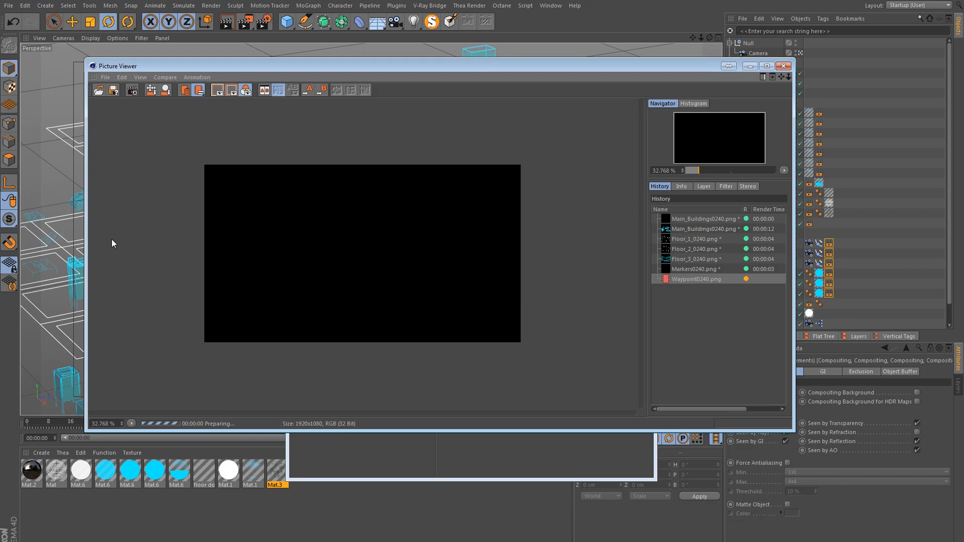
left_click(680, 269)
left_click(682, 260)
left_click(683, 240)
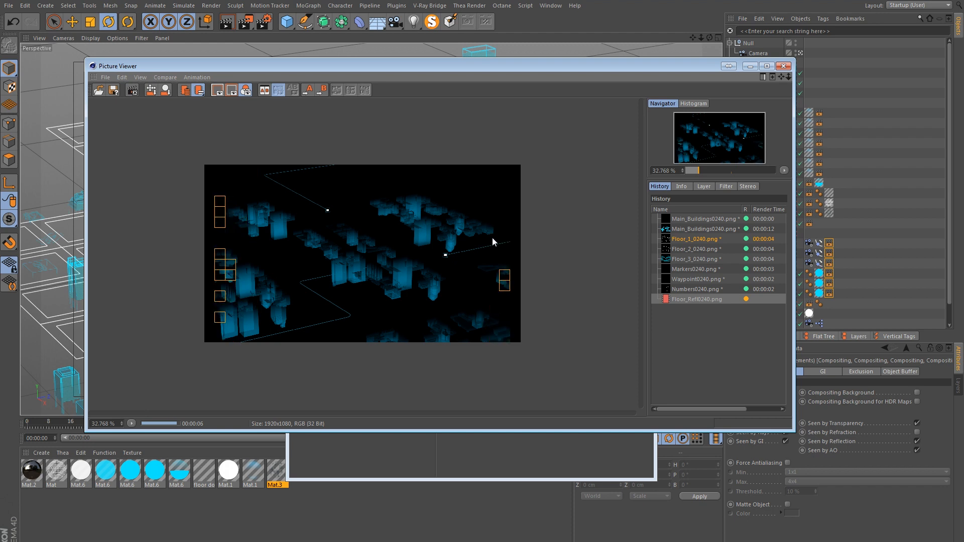
left_click(786, 68)
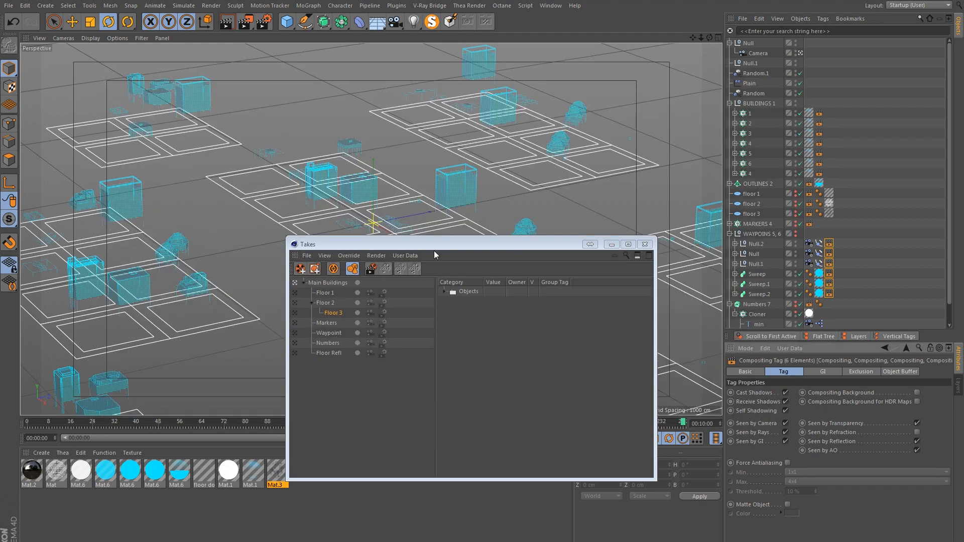
Step: Clear the old jobs from the Render Queue and add the current project with all takes
left_click(211, 6)
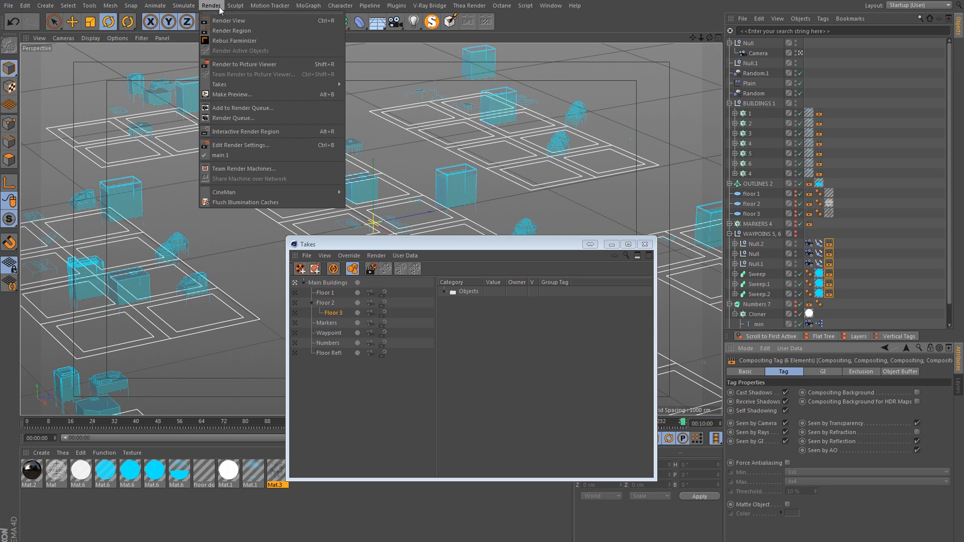
left_click(251, 119)
left_click_drag(298, 329, 309, 241)
key("Delete")
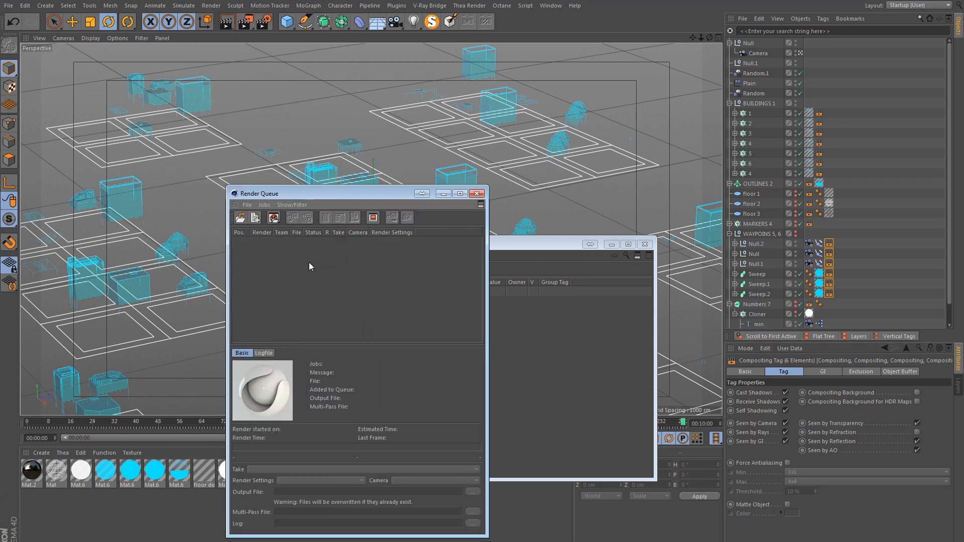
left_click(247, 206)
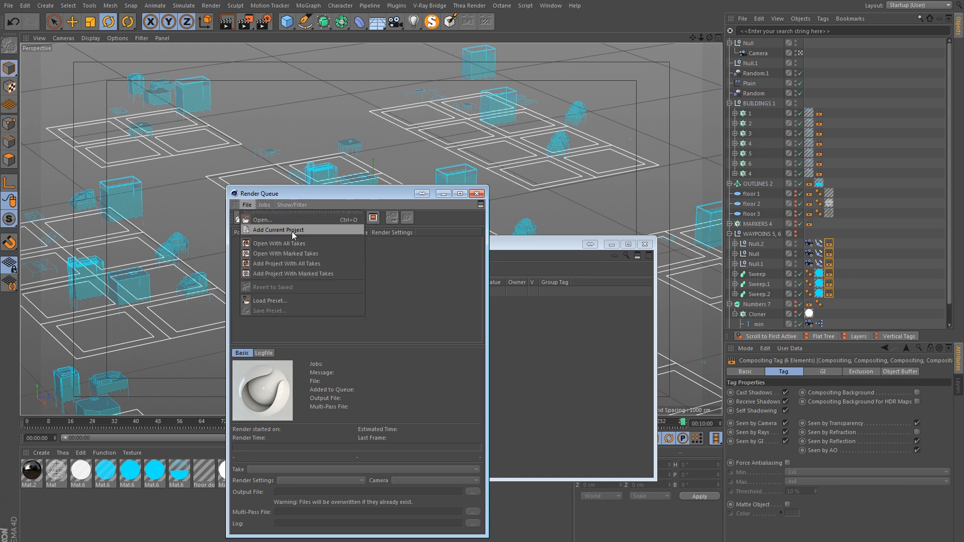
left_click(280, 264)
left_click(446, 321)
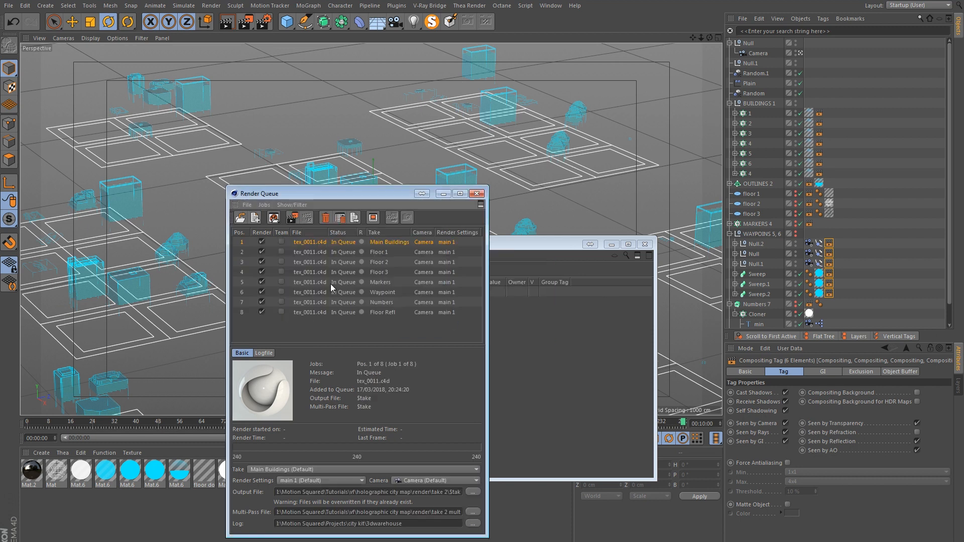
Step: Review the queued jobs for the Floor 1, Floor 3 and Floor Refl takes, and start rendering the queue
left_click(315, 251)
left_click(385, 273)
left_click(387, 313)
left_click(264, 205)
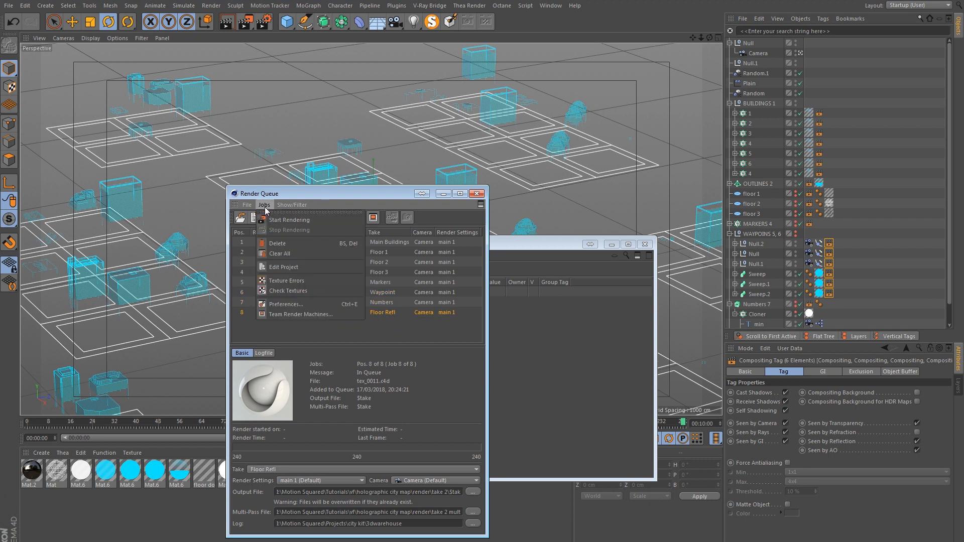
left_click(278, 222)
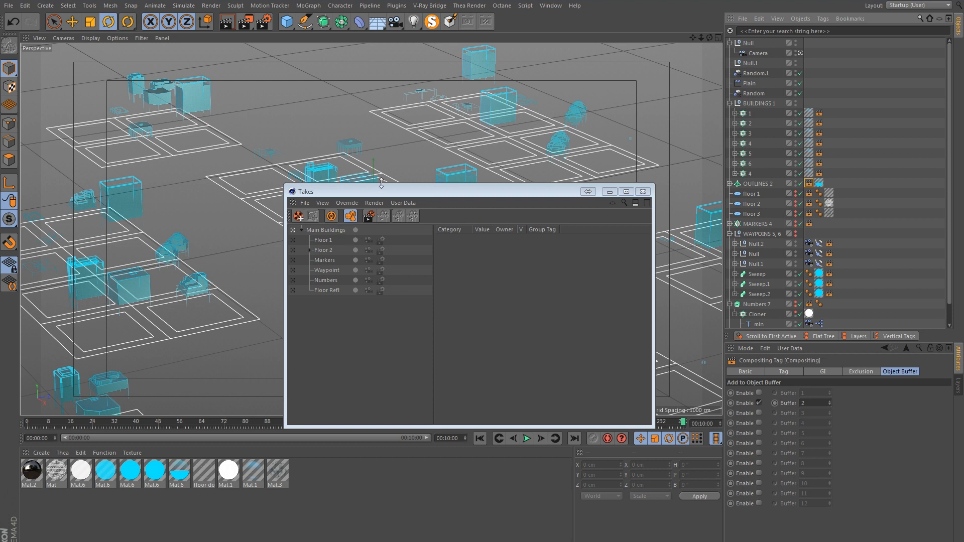
Step: Move the Takes window clear of the viewport and render the perspective view with buildings and outlines
left_click_drag(382, 192, 269, 351)
left_click_drag(175, 379, 207, 425)
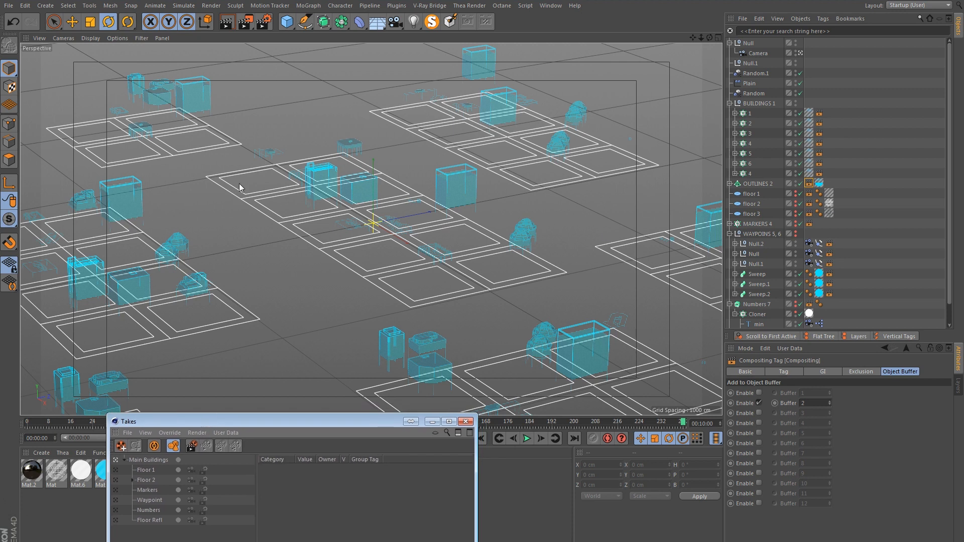
left_click(227, 21)
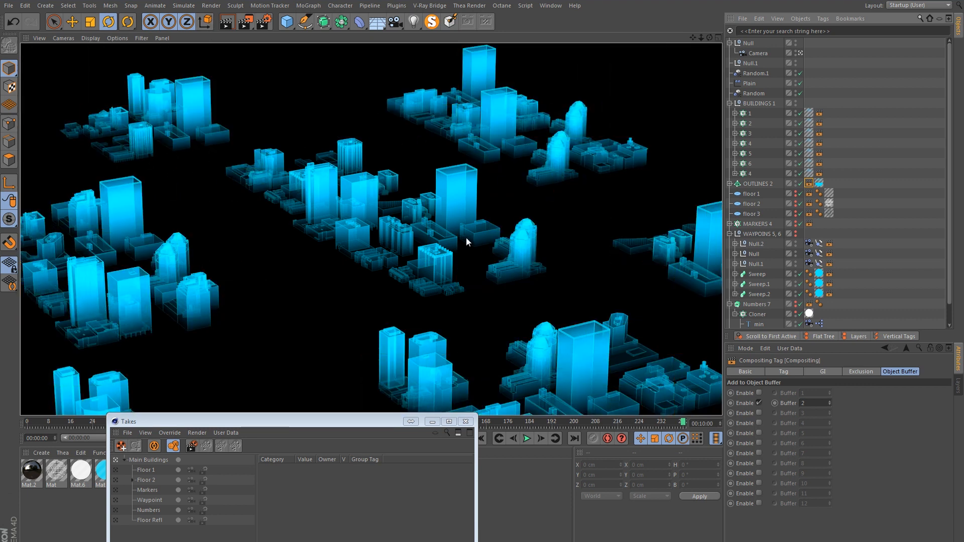
Step: Hide the BUILDINGS 1 group, render the view to preview the outlines alone, and unhide the group
left_click(796, 103)
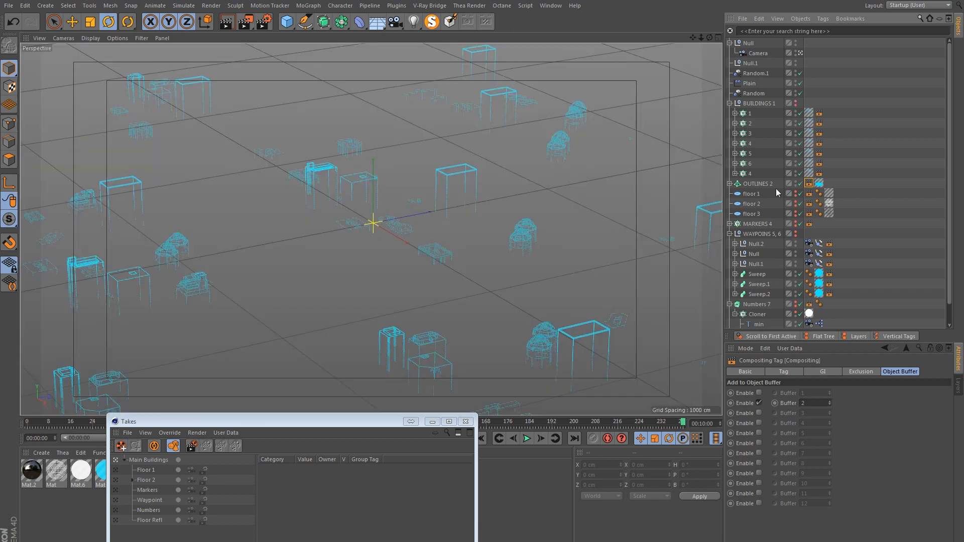
left_click(227, 21)
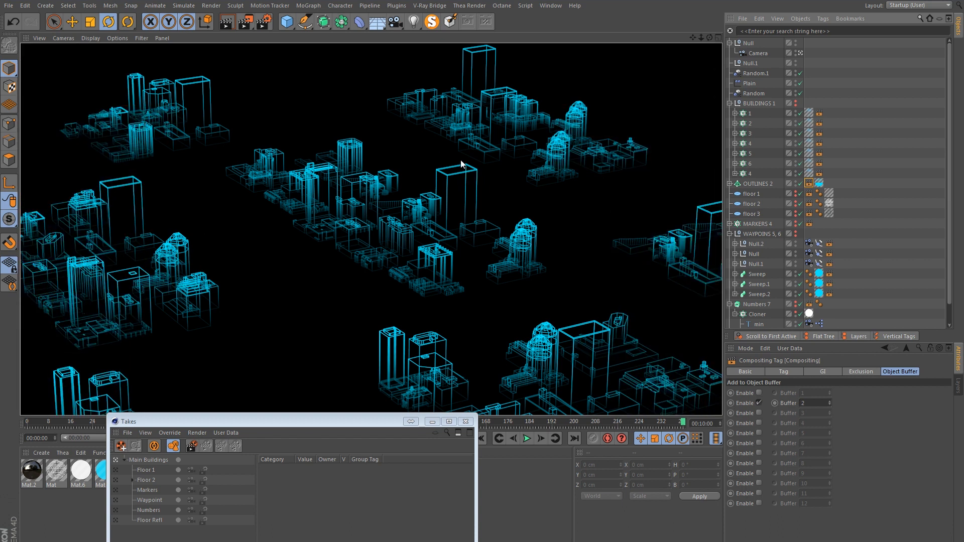
left_click(795, 104, "alt")
Step: Hide the OUTLINES 2 object, render the view to preview the buildings alone, and unhide the outlines
left_click(797, 183, "alt")
left_click(797, 183, "alt")
left_click(232, 22)
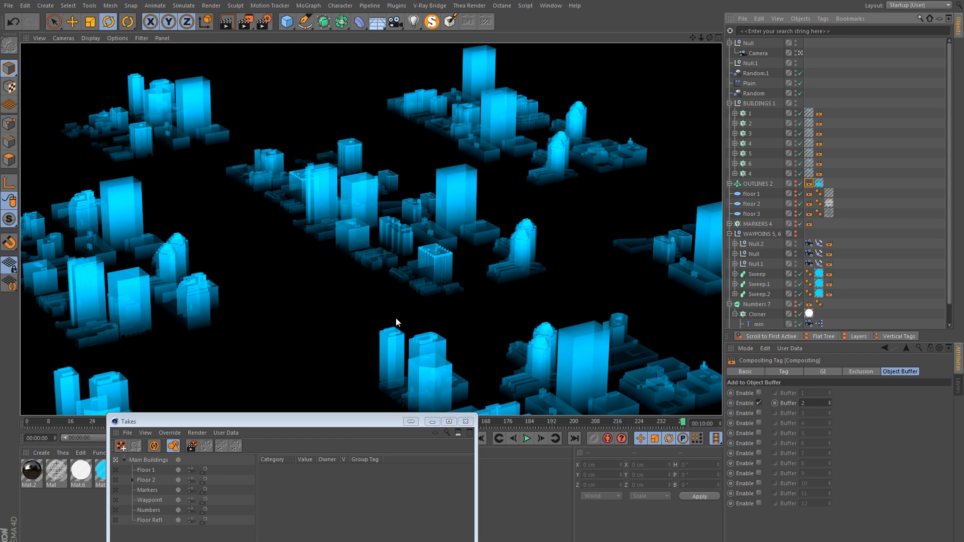
left_click_drag(330, 417, 413, 294)
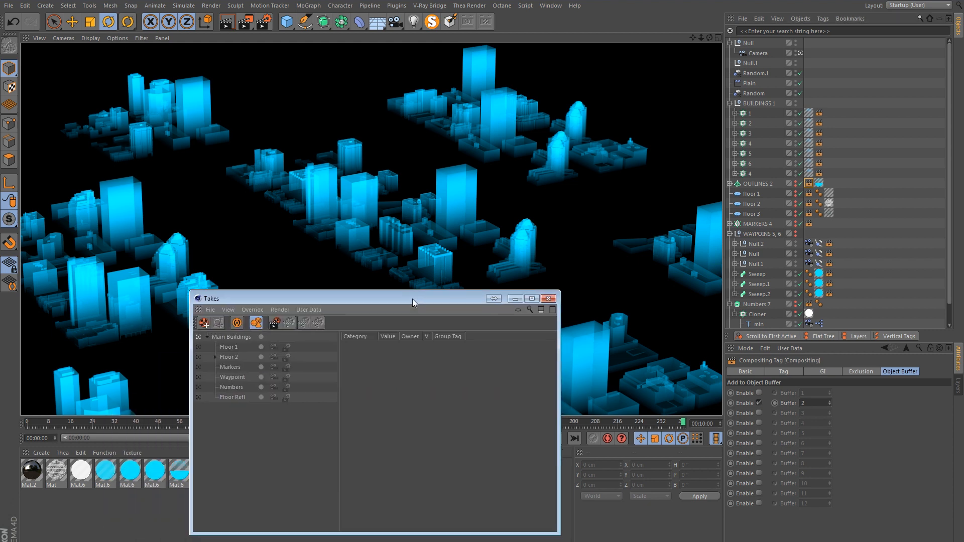
left_click(795, 184, "alt")
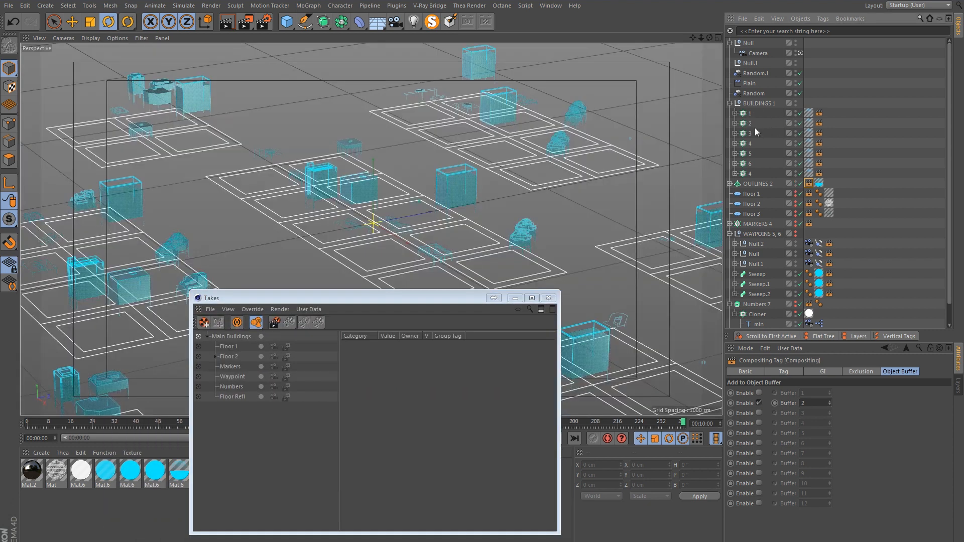
Step: Collapse the BUILDINGS 1 group in the object hierarchy and select the Main Buildings take
left_click(730, 103)
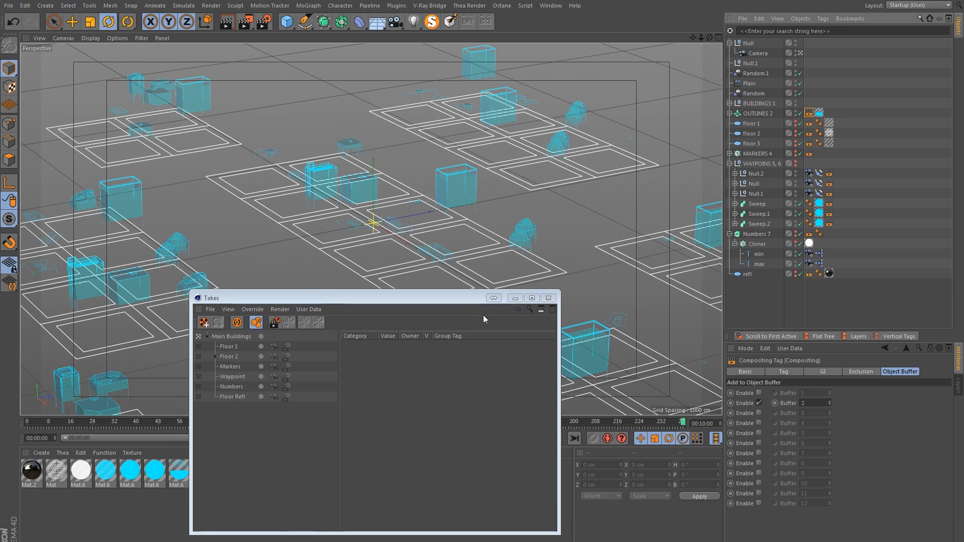
left_click(904, 371)
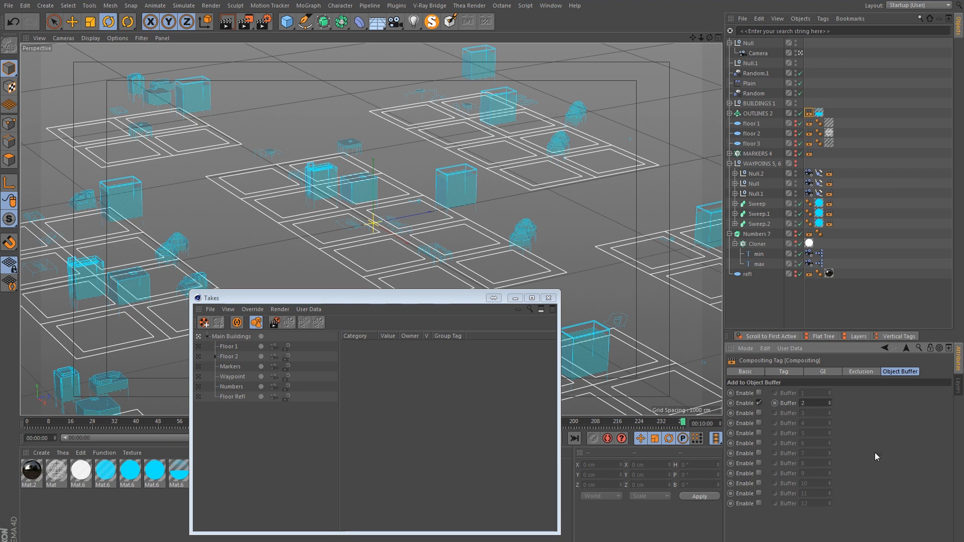
left_click(250, 337)
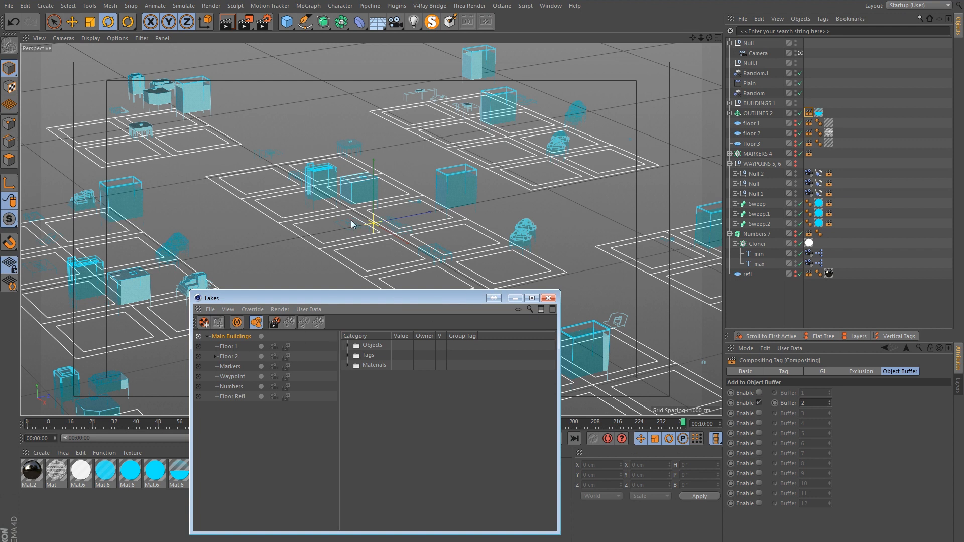
Step: Duplicate the Main 1 render setting, name the copy No Buffer, and make Main 1 the active setting
left_click(265, 22)
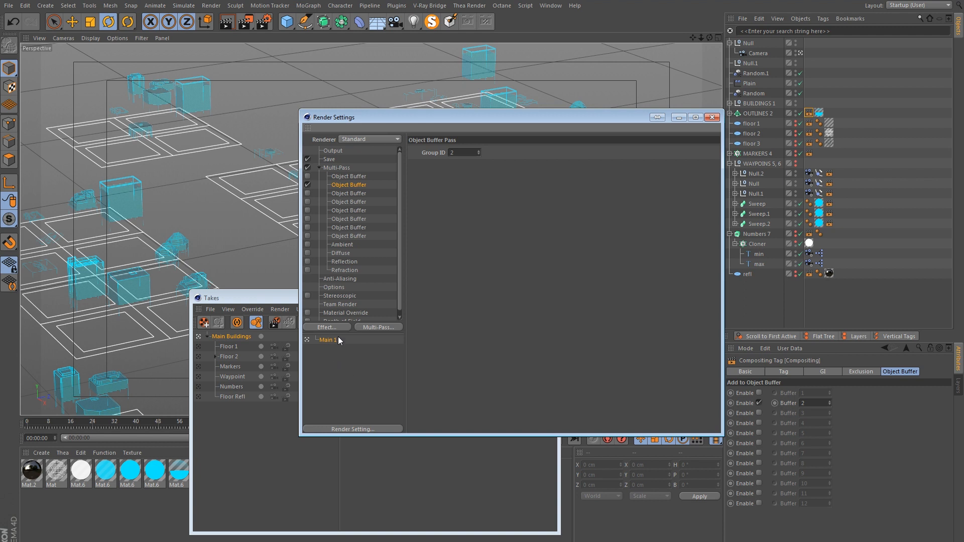
left_click_drag(329, 340, 319, 355, "ctrl")
double_click(330, 351)
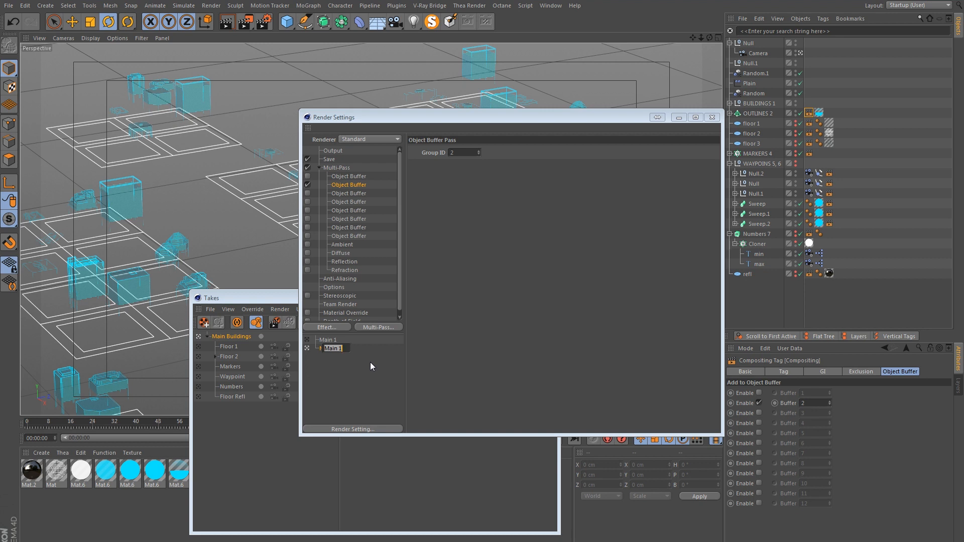
type("No Buffer")
key("Return")
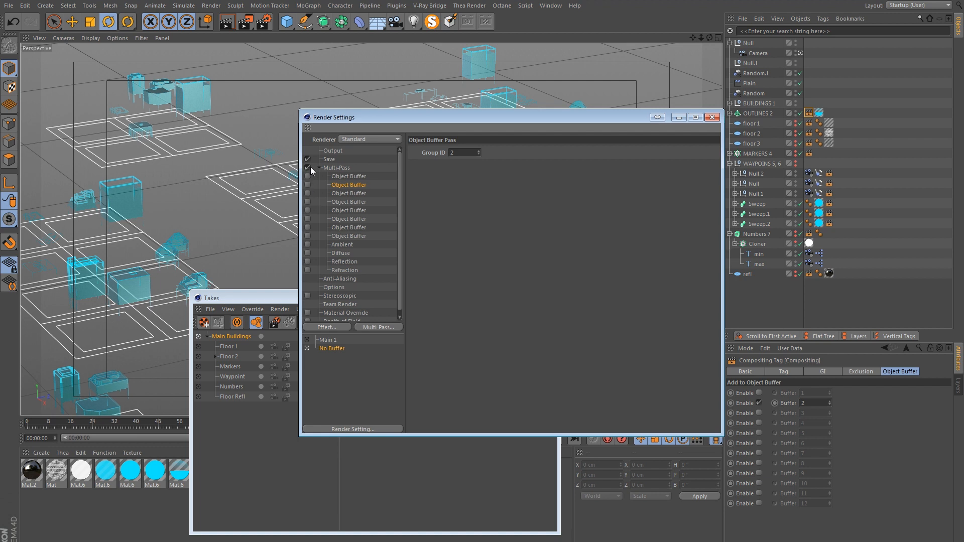
left_click(307, 340)
left_click(712, 117)
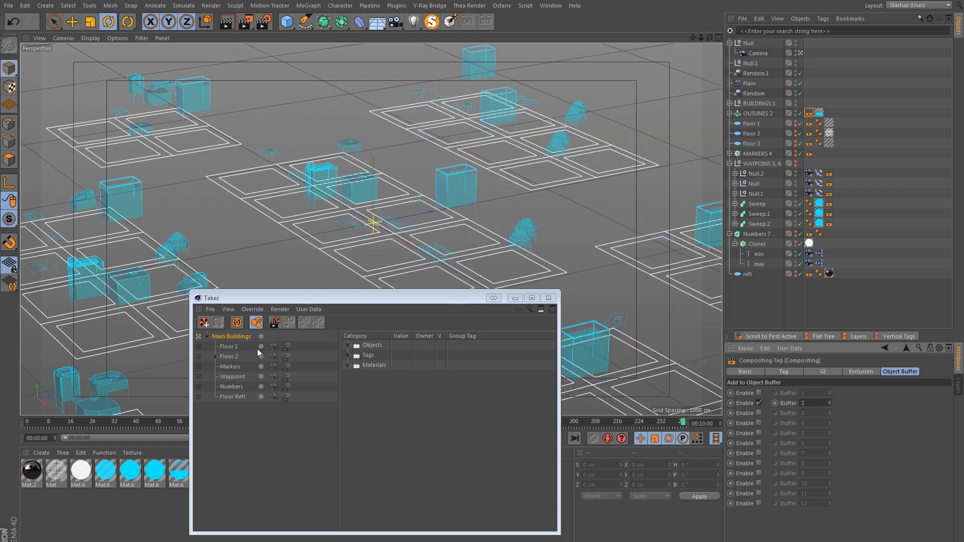
Step: Assign the No Buffer render setting to the Floor 1 take
left_click(286, 347)
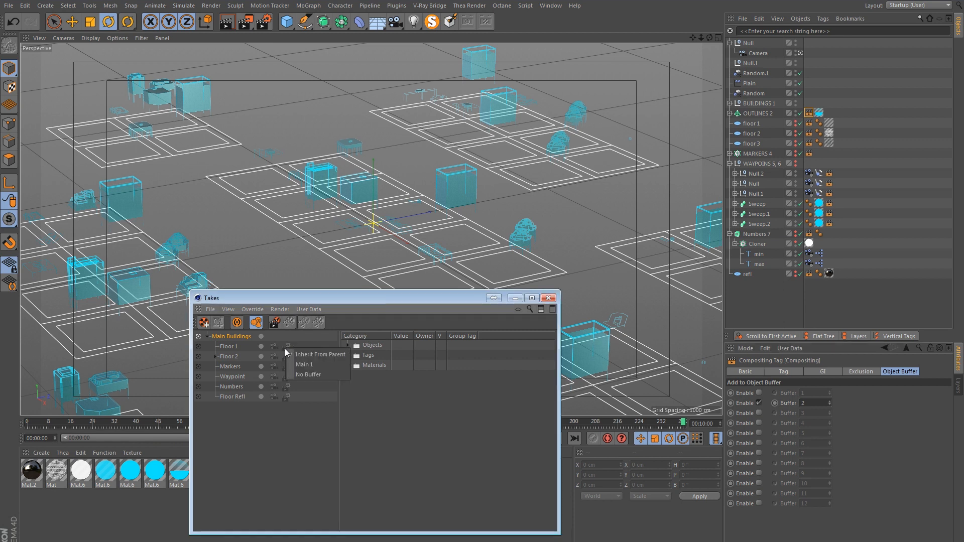
left_click(286, 348)
left_click(287, 348)
left_click(295, 343)
left_click(286, 346)
left_click(296, 371)
Step: Assign the No Buffer render setting to the Floor 2, Markers, Waypoint, Numbers and Floor Refl takes
left_click(287, 358)
left_click(305, 383)
left_click(286, 367)
left_click(298, 392)
left_click(287, 376)
left_click(305, 406)
left_click(285, 388)
left_click(302, 414)
left_click(286, 397)
left_click(310, 426)
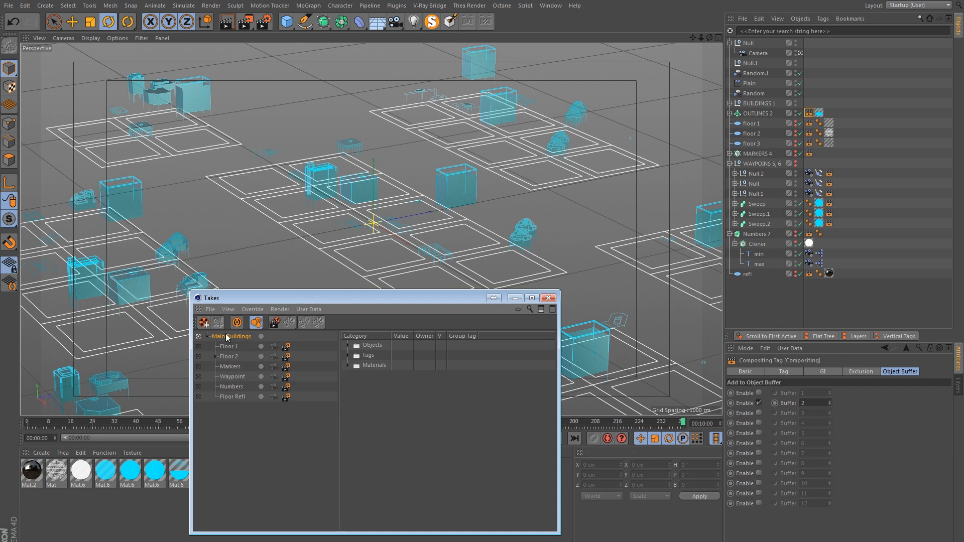
Step: Open and enlarge the Render Settings window, make Main 1 the active setting, and show its Anti-Aliasing options
left_click(265, 26)
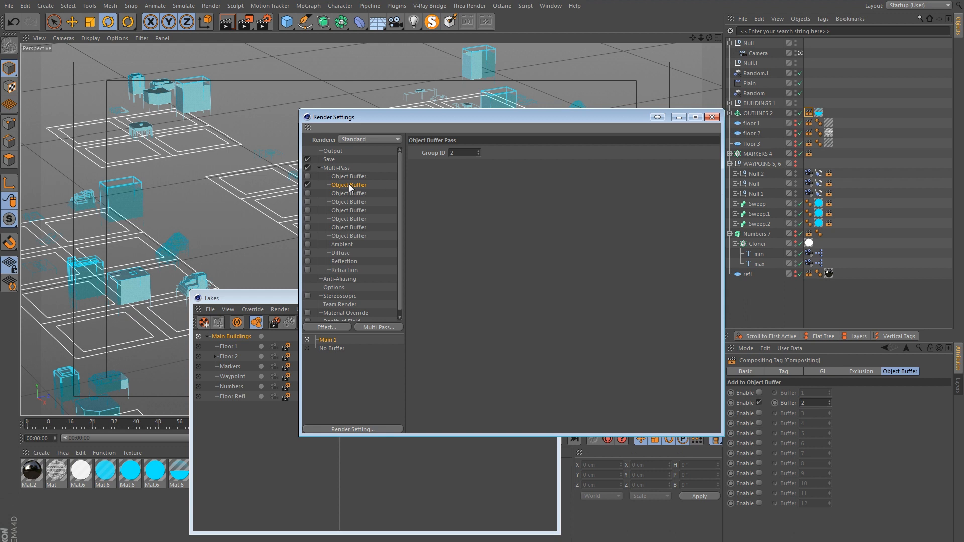
left_click_drag(505, 118, 373, 145)
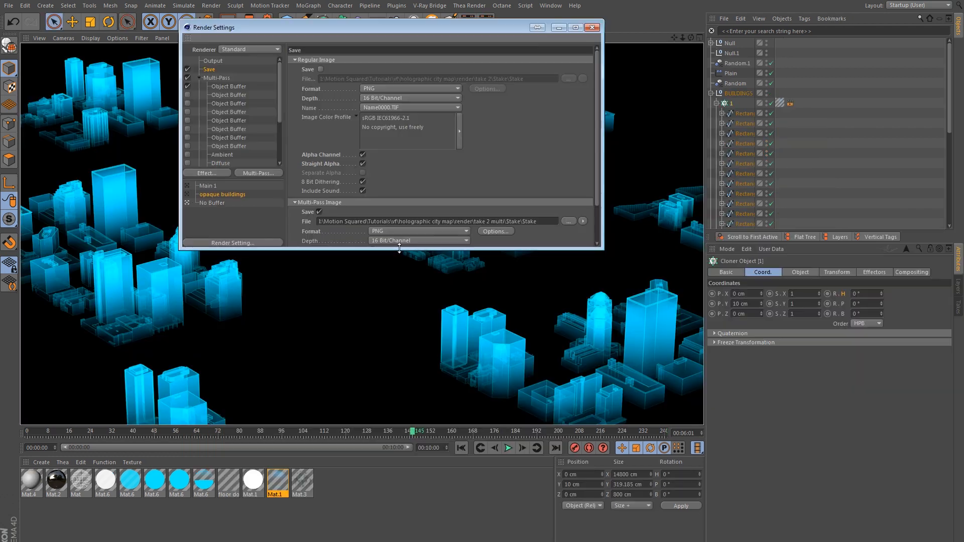
left_click_drag(401, 251, 449, 402)
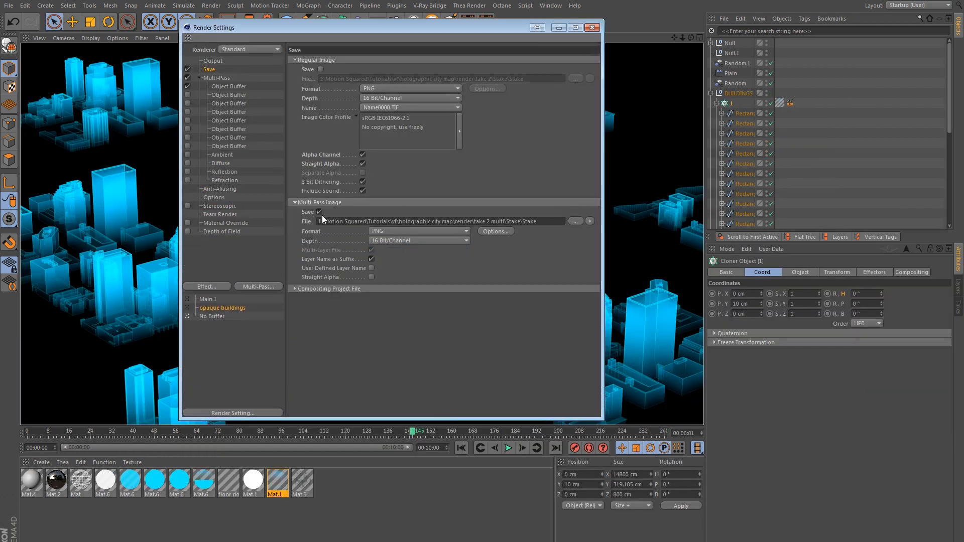
left_click(186, 309)
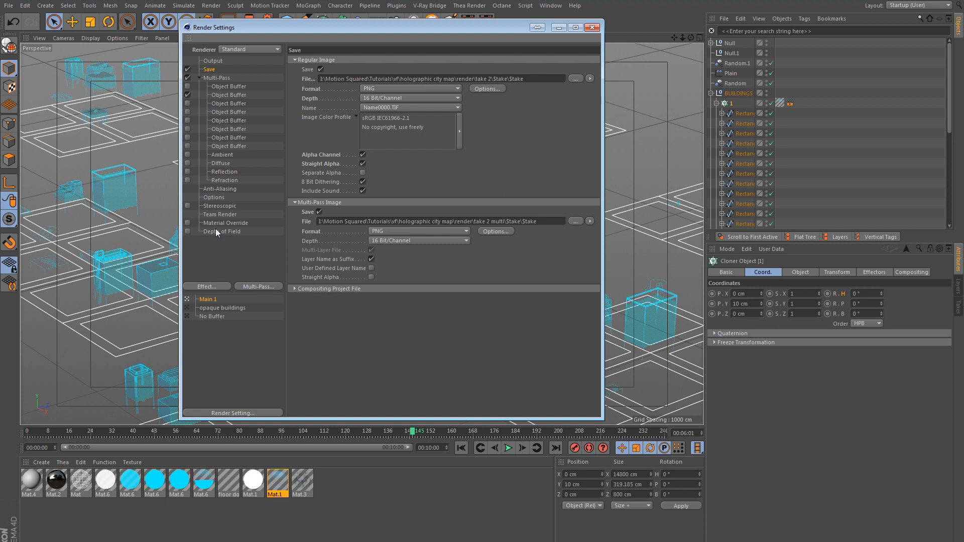
left_click(227, 189)
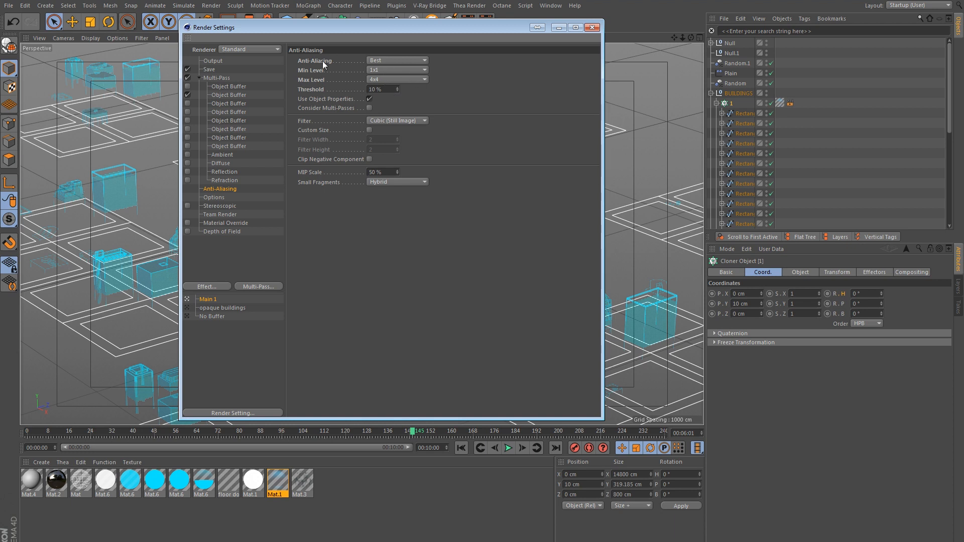
Step: Check the Anti-Aliasing options of the No Buffer and opaque buildings render settings, and make Main 1 active again
left_click(188, 316)
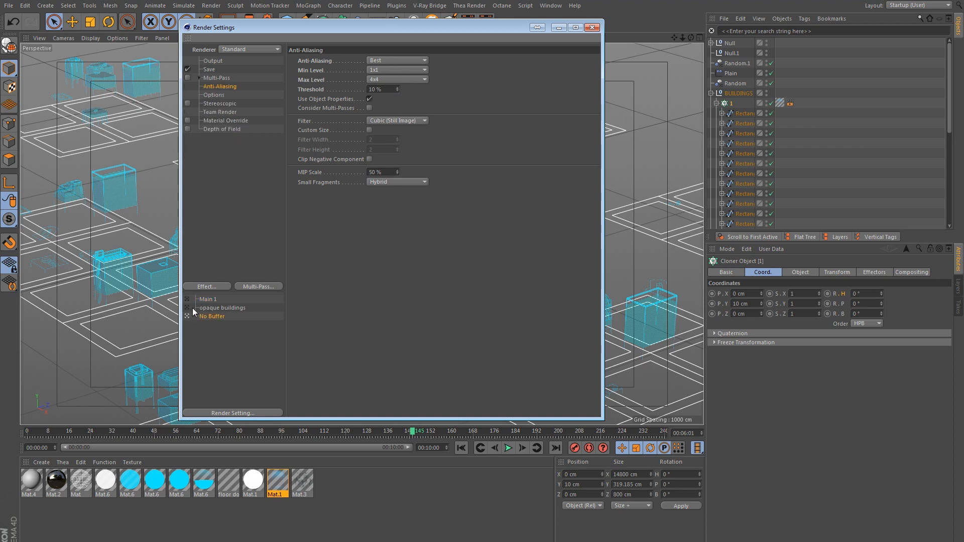
left_click(189, 308)
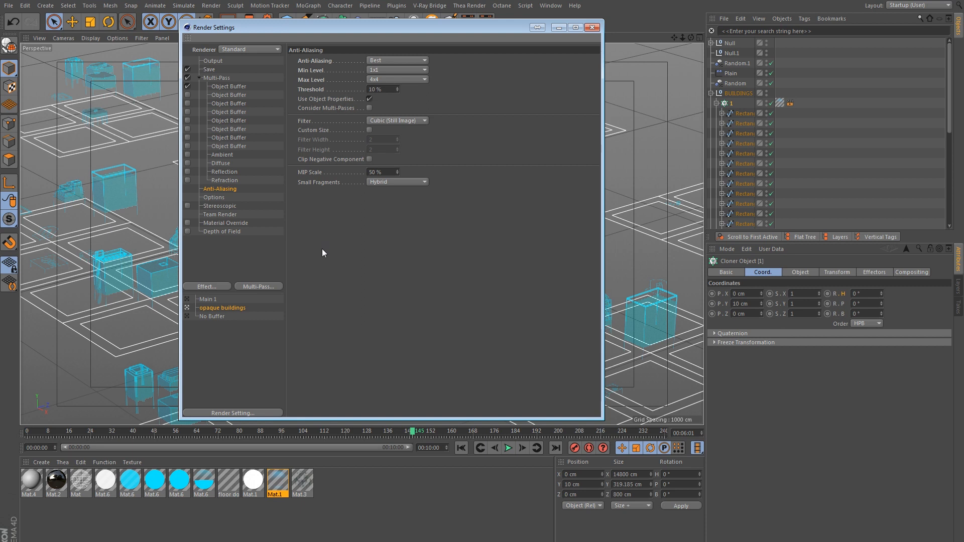
left_click(188, 300)
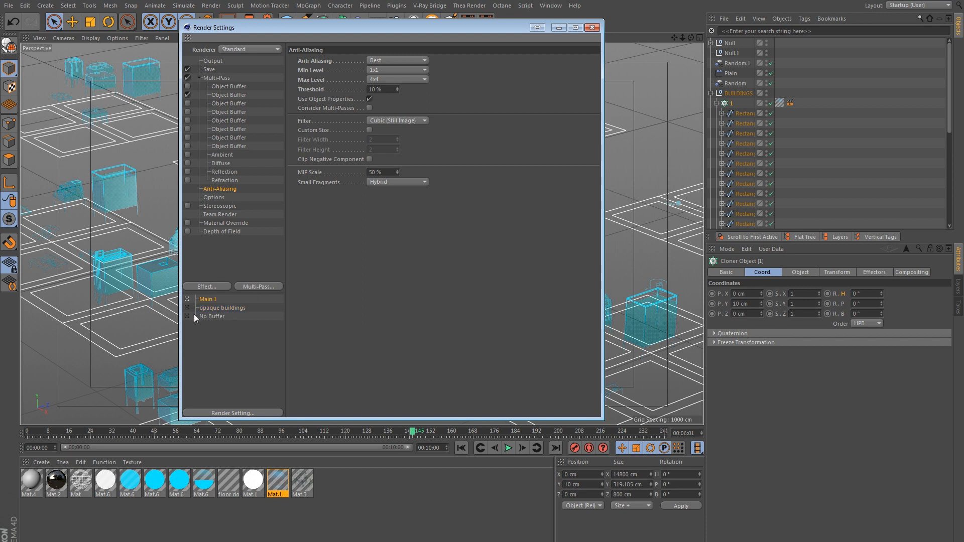
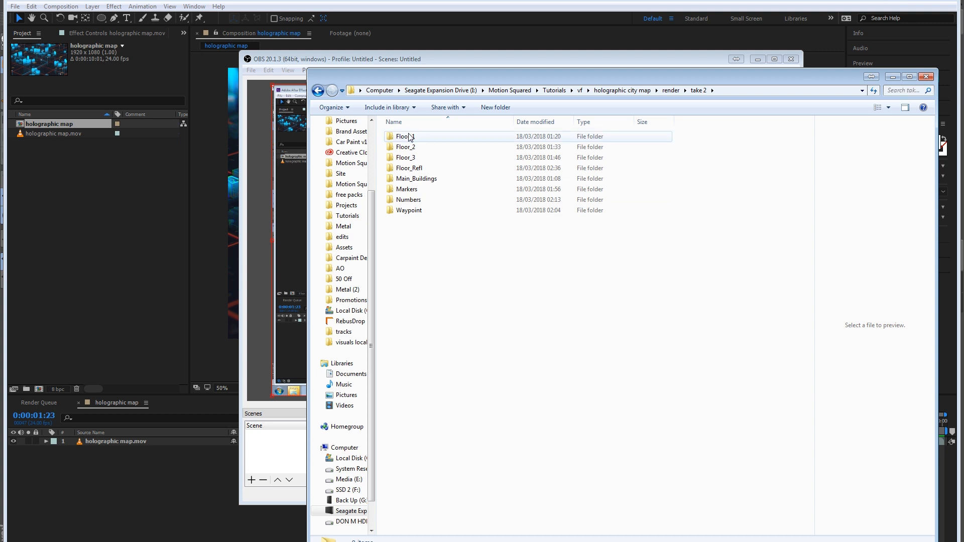
Step: Check the Floor_1 and Floor_2 frames, and import all eight take 2 render folders into the After Effects project as PNG sequences
double_click(404, 137)
left_click(318, 90)
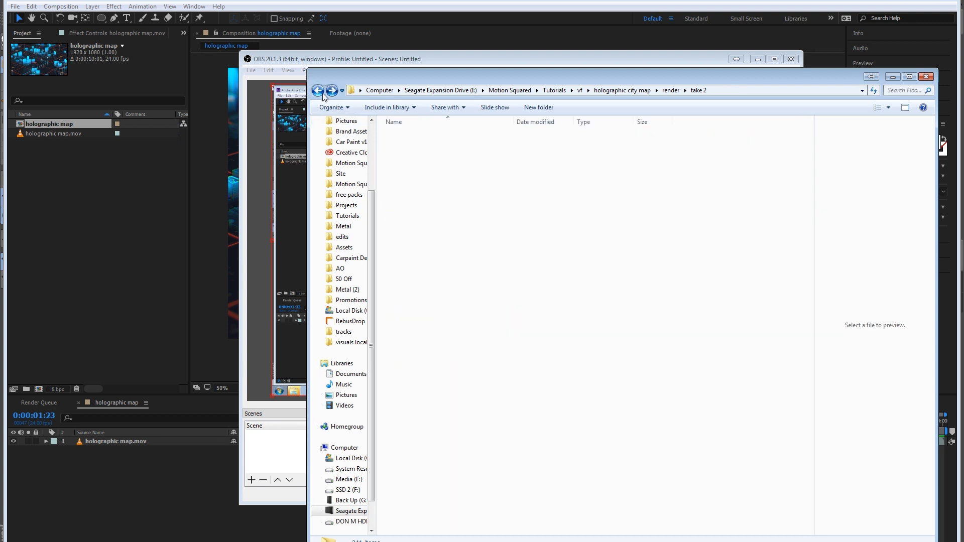
double_click(431, 147)
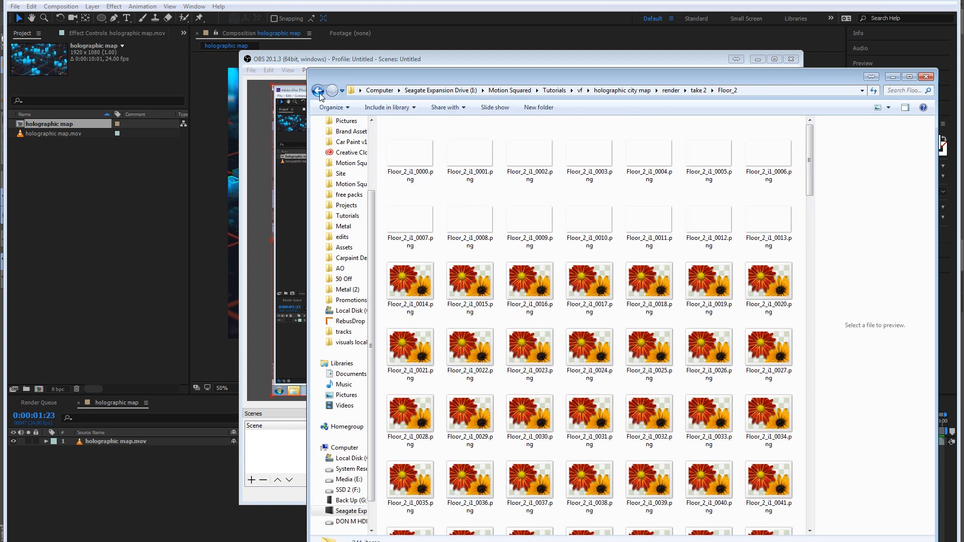
key("BackSpace")
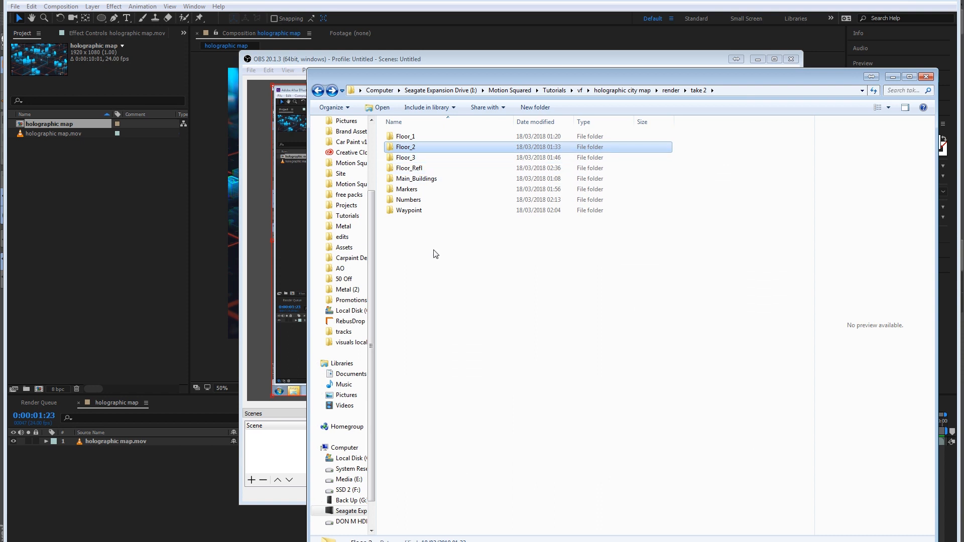
left_click_drag(436, 254, 394, 130)
left_click_drag(422, 211, 104, 243)
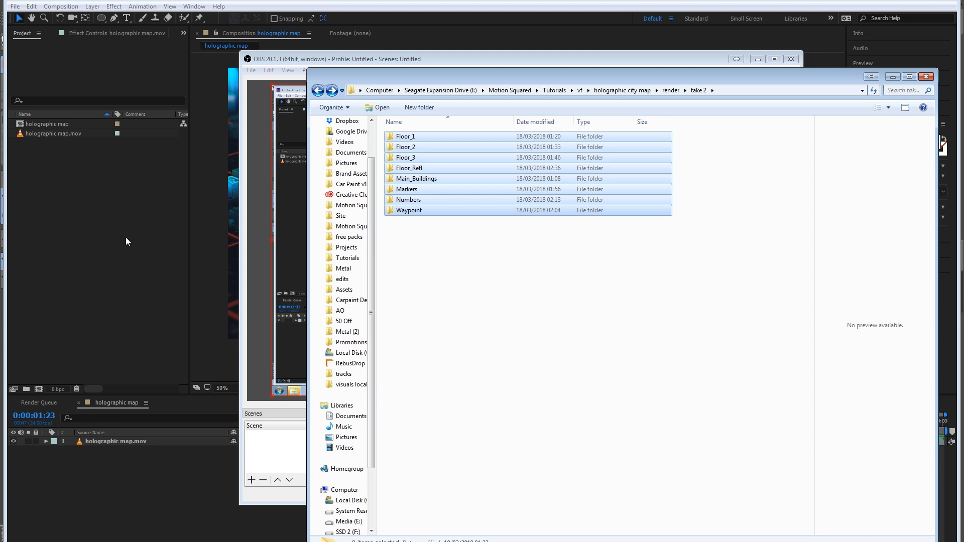
left_click_drag(127, 241, 127, 241)
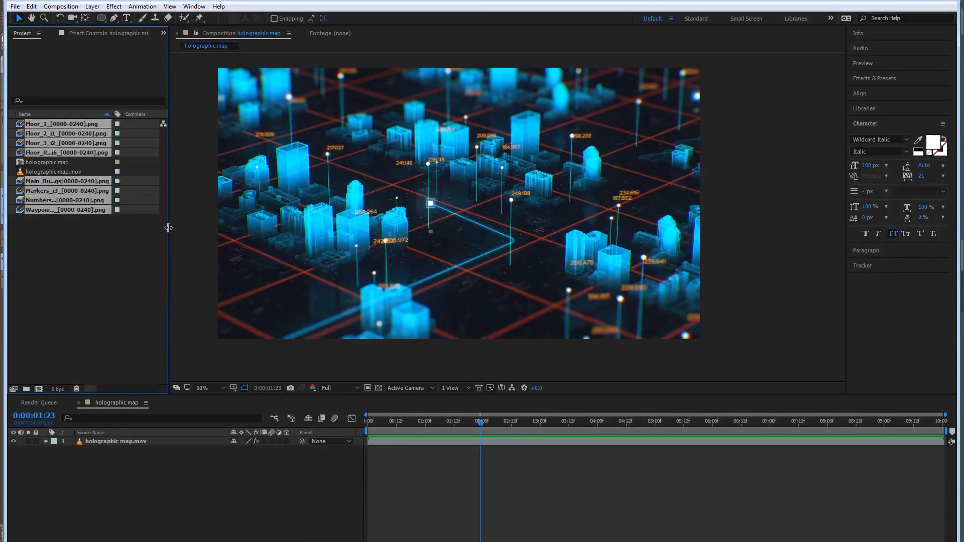
Step: Widen the project list and put the holographic map composition and holographic map.mov into a new folder
left_click_drag(168, 228, 311, 215)
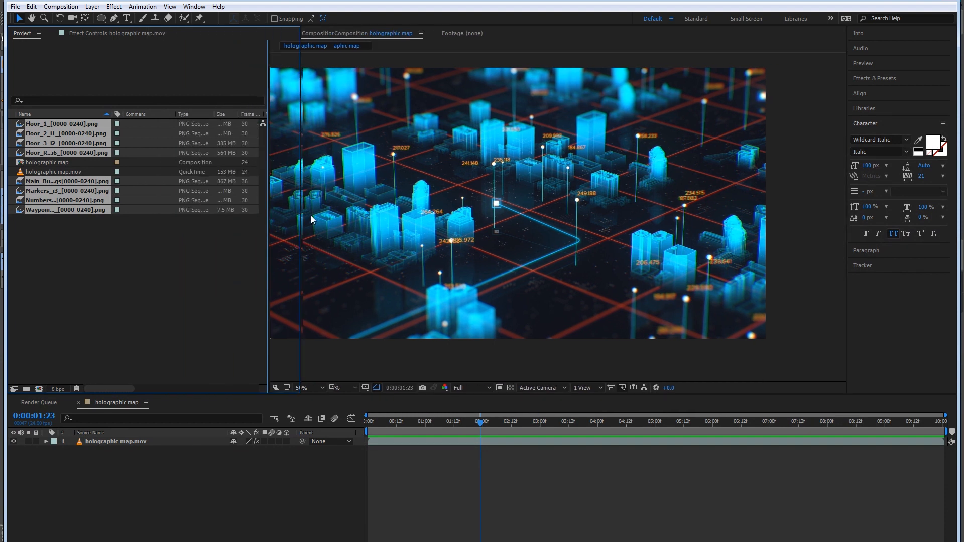
left_click(55, 170)
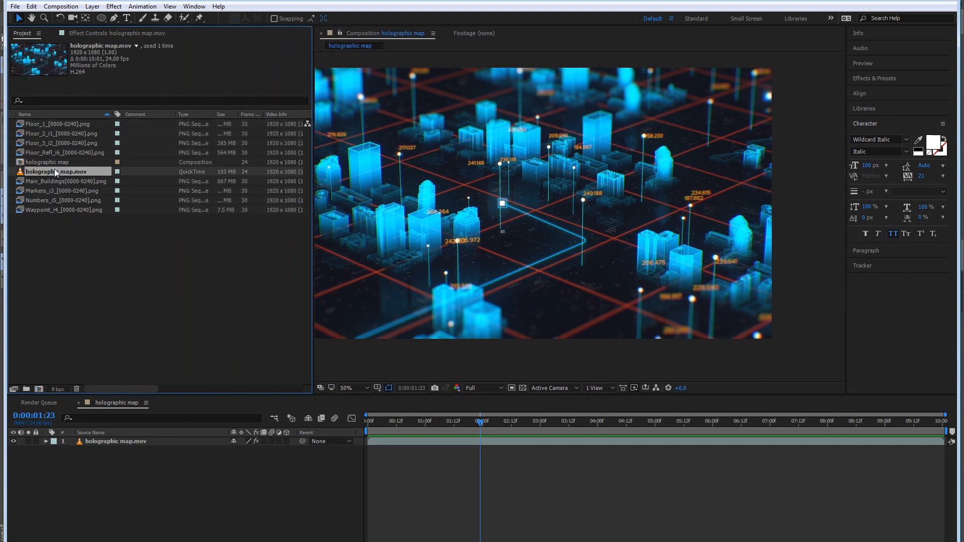
left_click(58, 162, "ctrl")
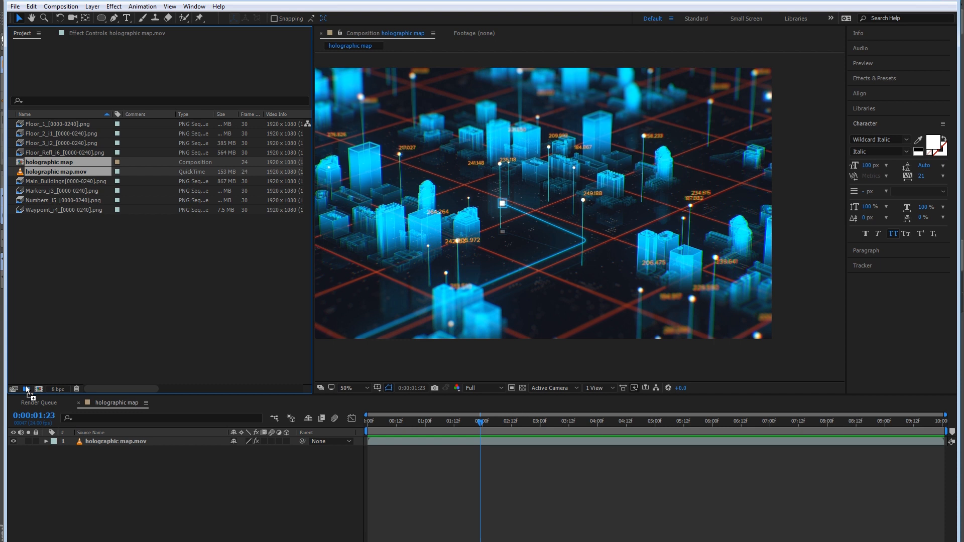
left_click_drag(26, 385, 25, 387)
left_click(61, 281)
Step: Group the eight imported PNG sequences into a second new folder and expand it to show its contents
left_click(56, 201)
left_click(55, 181, "ctrl")
left_click(59, 171, "ctrl")
left_click(62, 162, "ctrl")
left_click(63, 152, "ctrl")
left_click(64, 143, "ctrl")
left_click(67, 134, "ctrl")
left_click(68, 124, "ctrl")
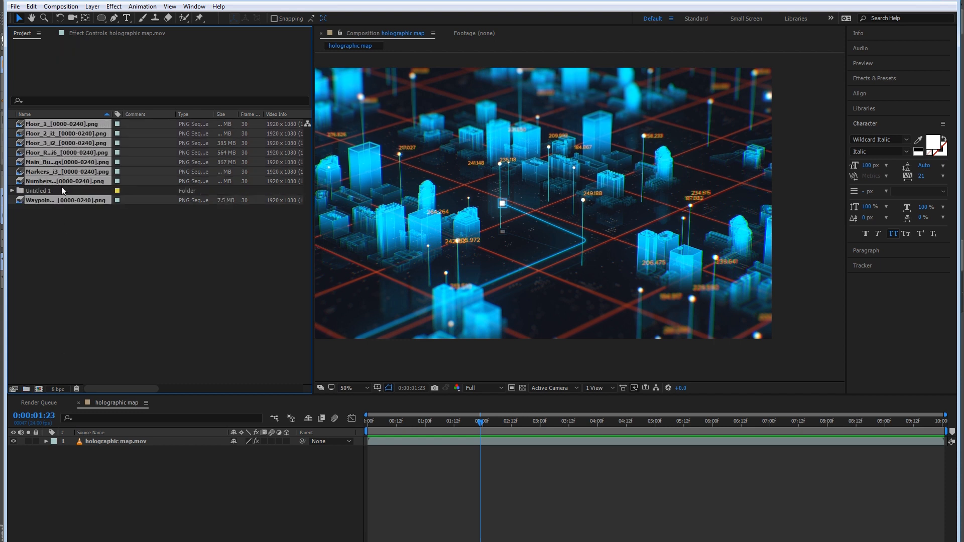
left_click_drag(47, 348, 26, 389)
left_click(127, 309)
left_click(17, 134)
left_click(12, 134)
left_click(109, 237)
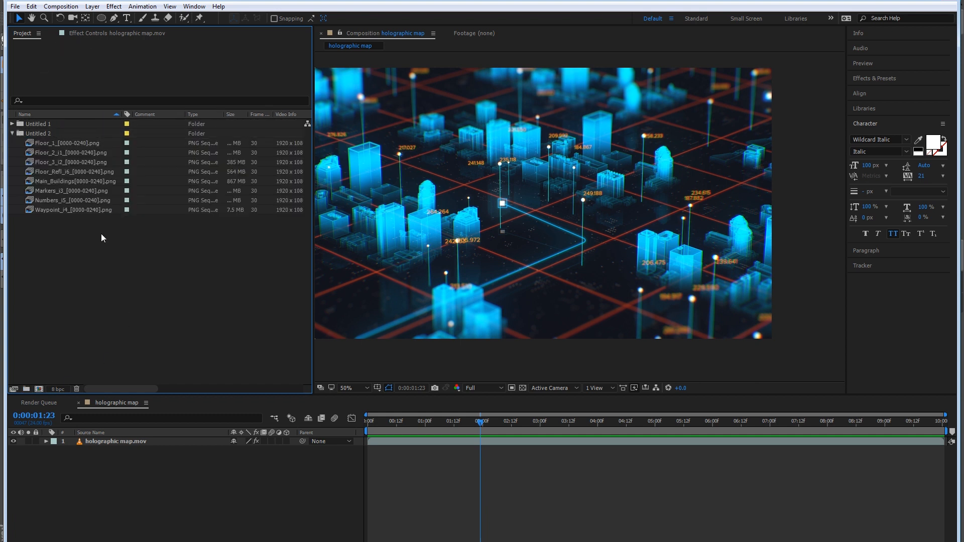
Step: Interpret the Main_Buildings PNG sequence at a frame rate of 24 frames per second
left_click(68, 179)
right_click(66, 180)
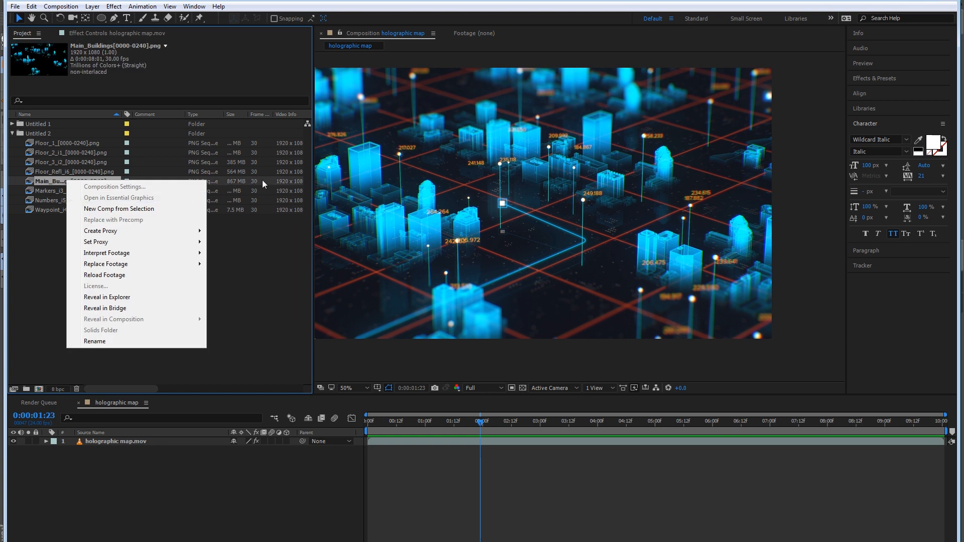
mouse_move(154, 258)
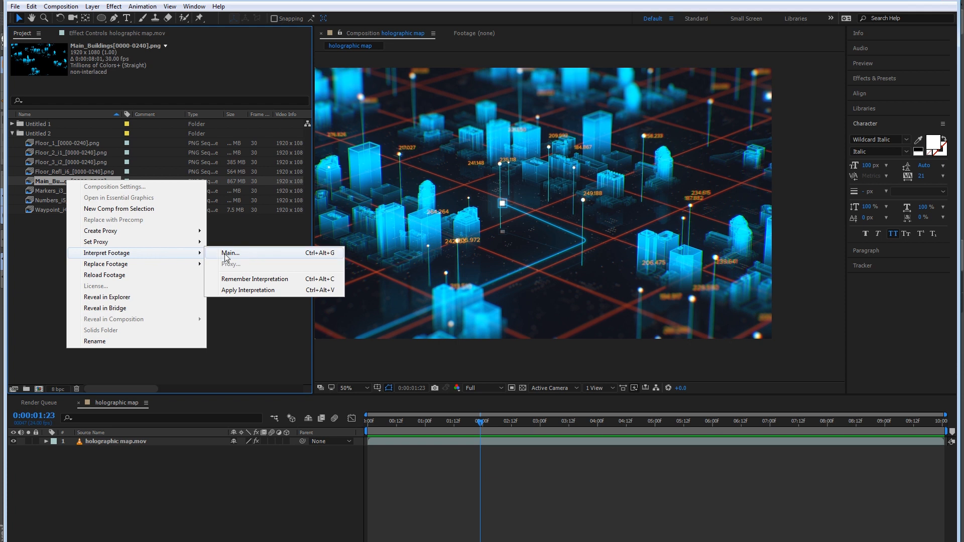
left_click(247, 253)
type("24")
left_click(538, 466)
Step: Remember the Main_Buildings footage interpretation and apply it to the Floor, Floor_Refl, Markers, Numbers and Waypoint sequences
right_click(81, 184)
right_click(64, 181)
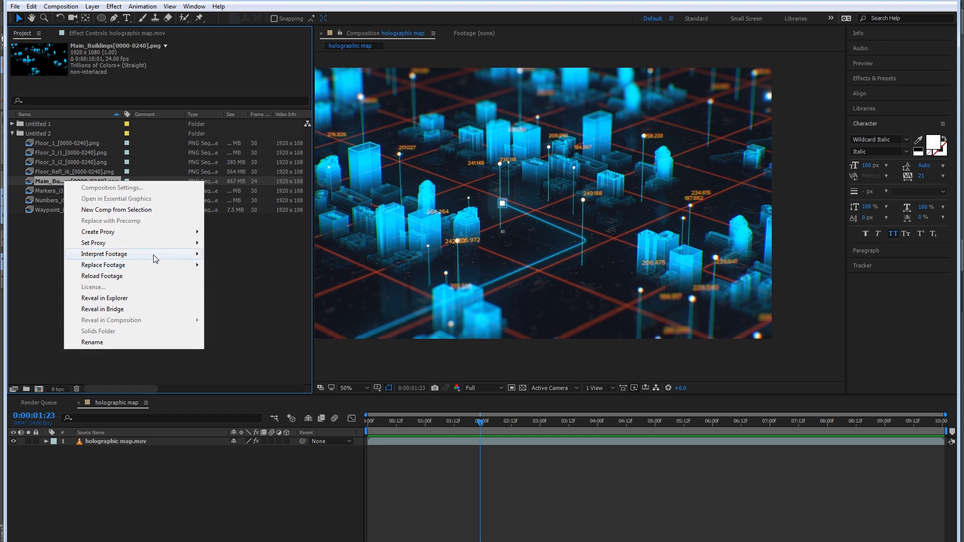
mouse_move(154, 256)
left_click(260, 282)
left_click_drag(85, 229, 77, 144, "ctrl")
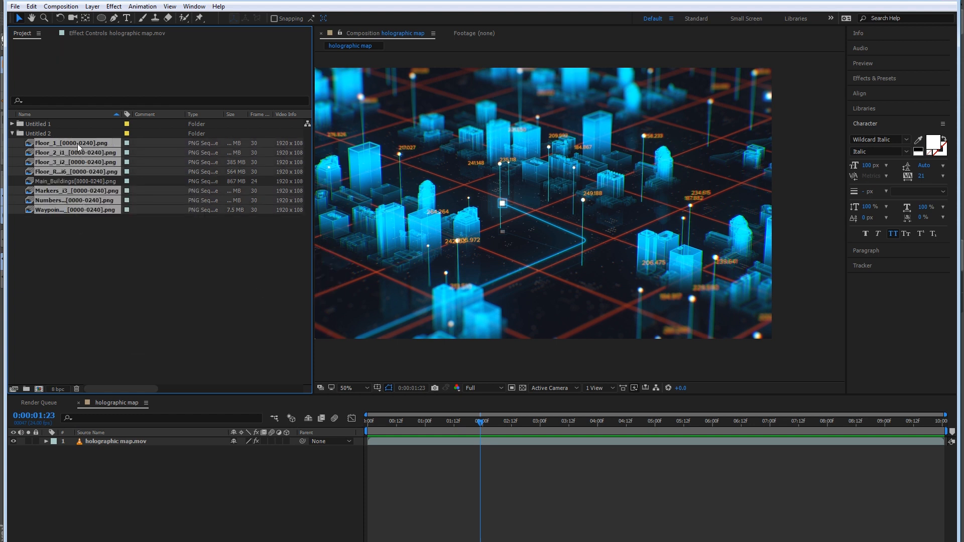
right_click(77, 144)
mouse_move(146, 217)
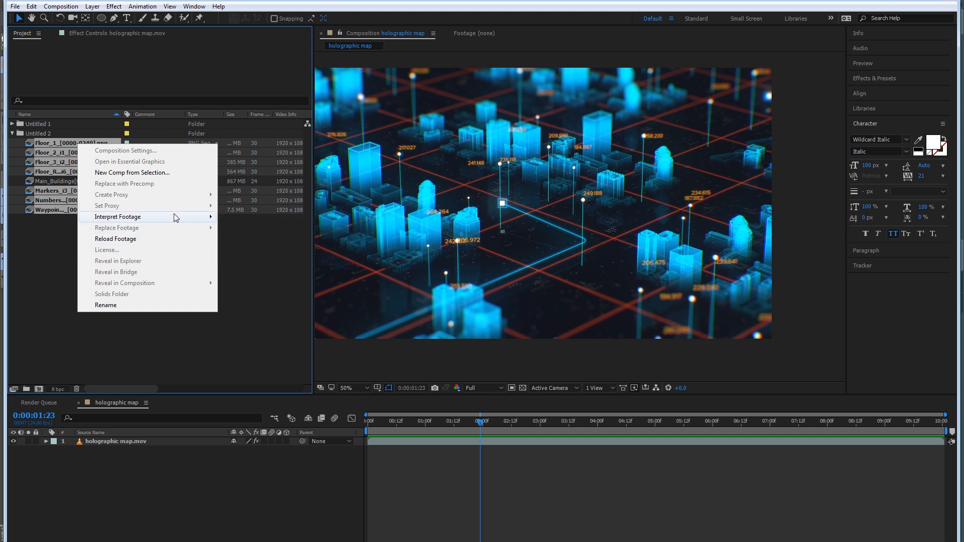
left_click(281, 261)
Step: Create a new composition from the Main_Buildings PNG sequence and slightly narrow the project list
left_click(74, 182)
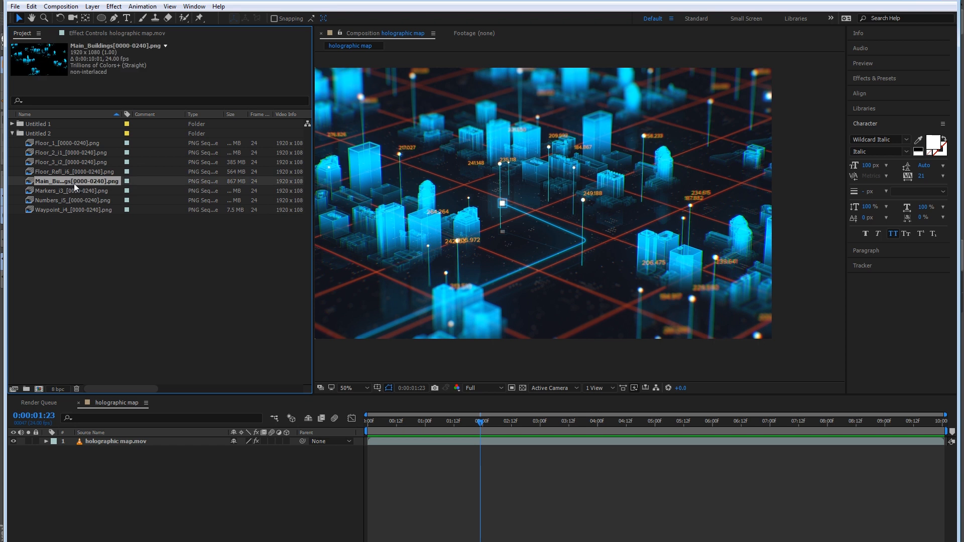
right_click(74, 183)
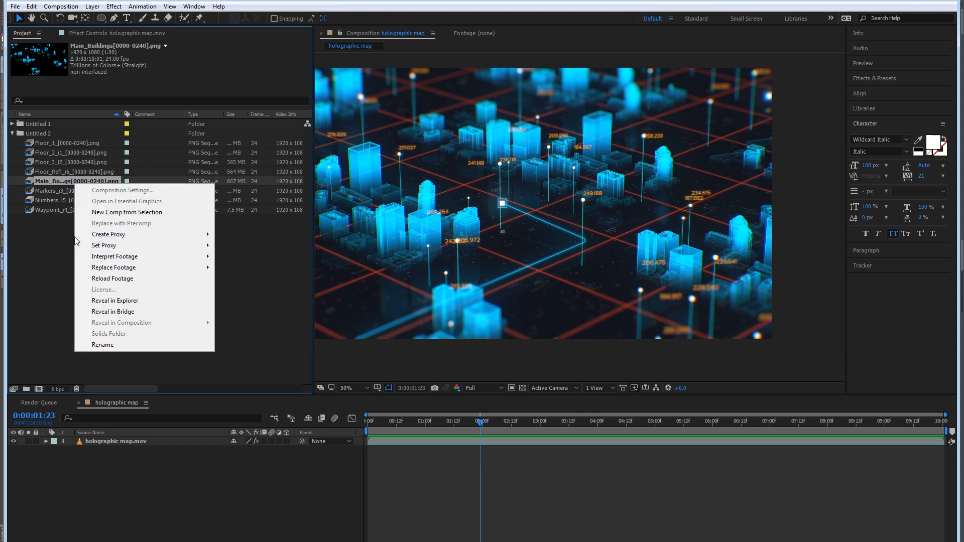
left_click(30, 183)
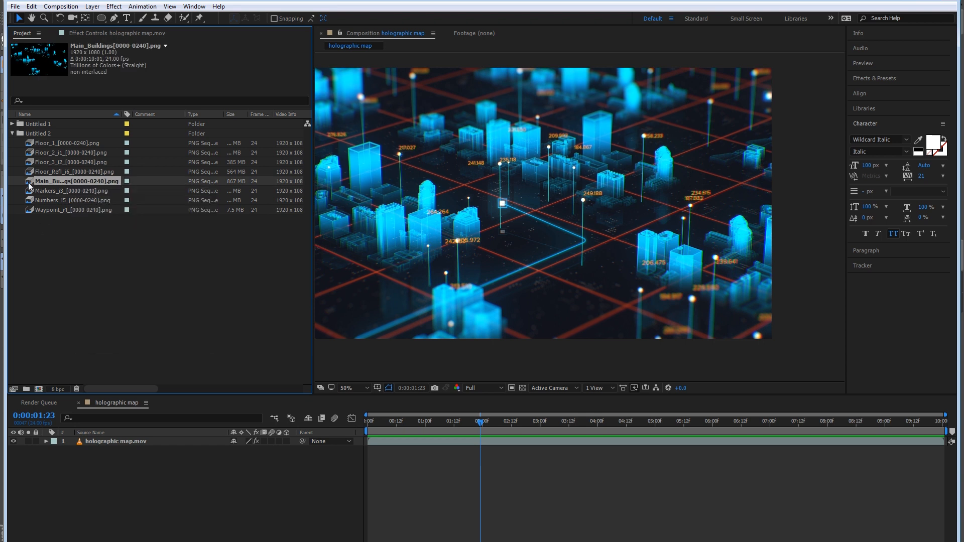
left_click_drag(43, 378, 39, 387)
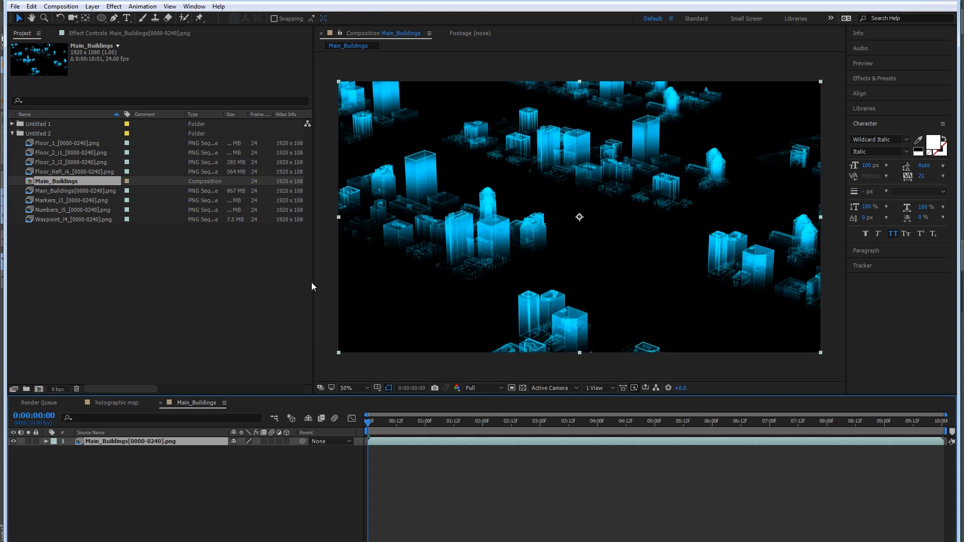
mouse_move(313, 282)
left_mouse_down()
mouse_move(290, 282)
mouse_move(303, 282)
left_mouse_up()
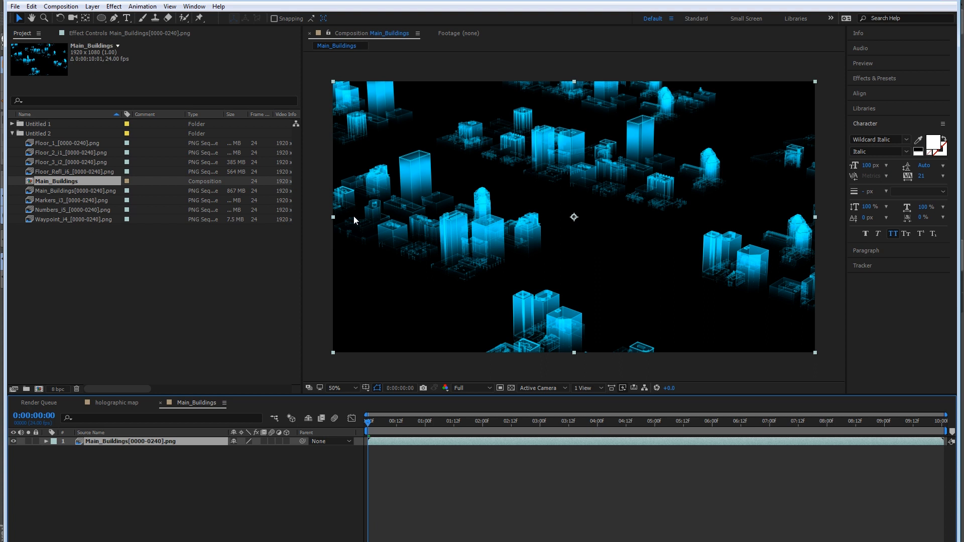
Step: Set the project to 16 bits per channel with the Adobe RGB (1998) working space, and linearize the working space
left_click(446, 388)
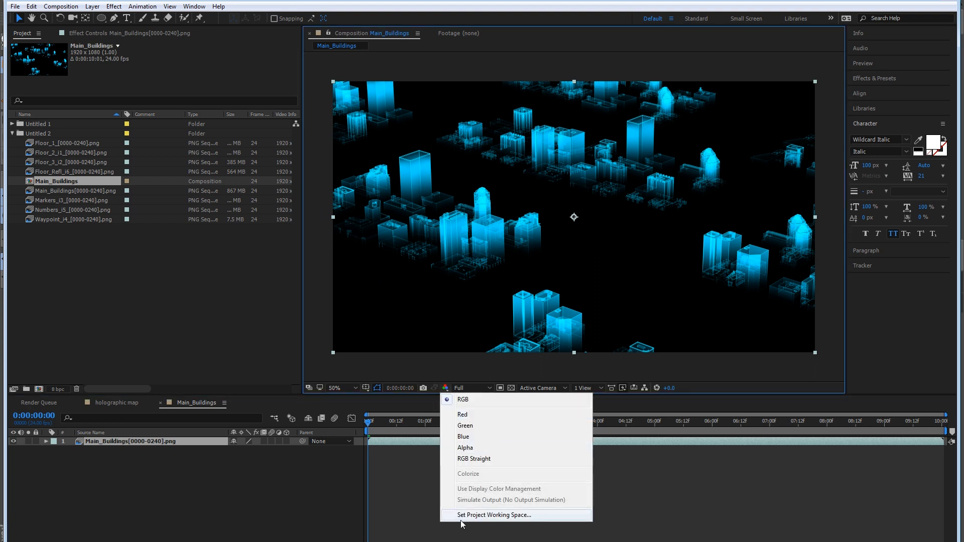
left_click(477, 515)
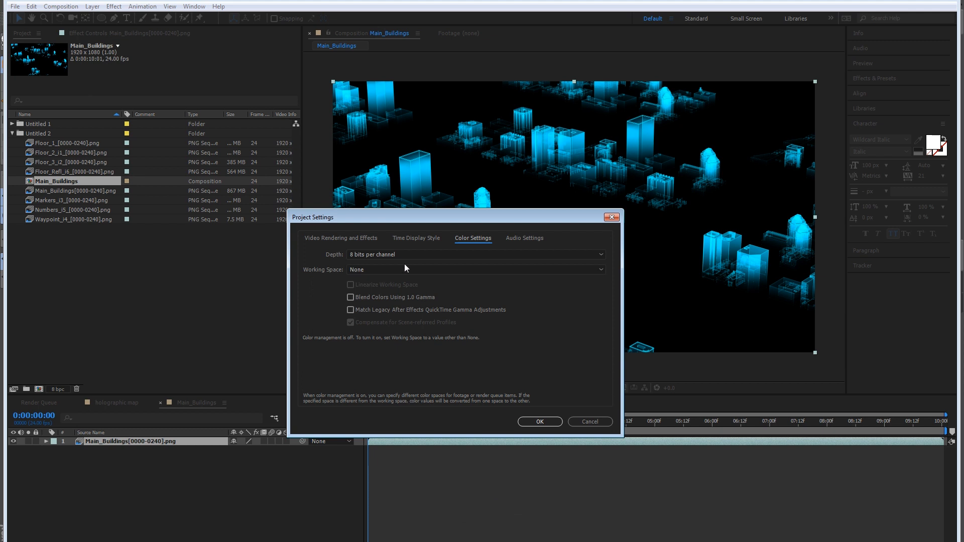
left_click(395, 254)
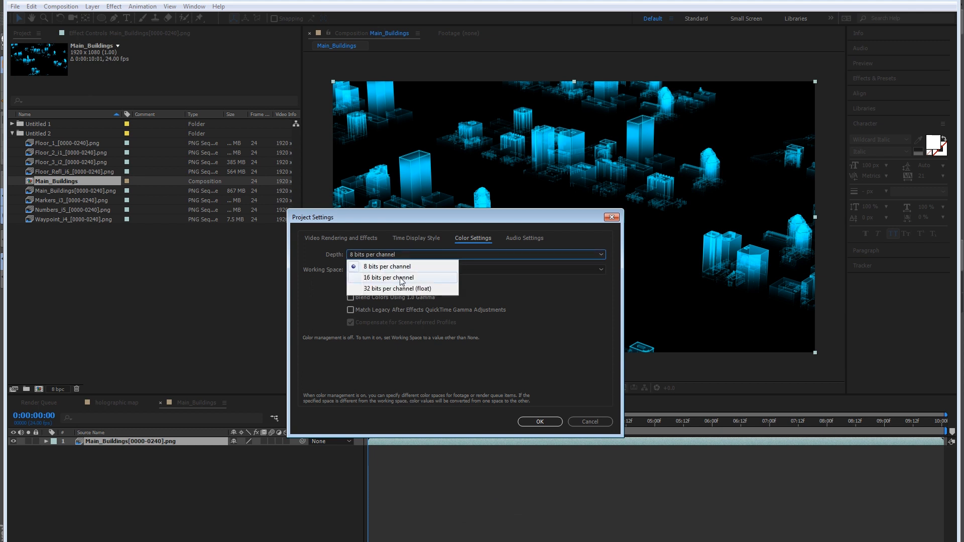
left_click(402, 277)
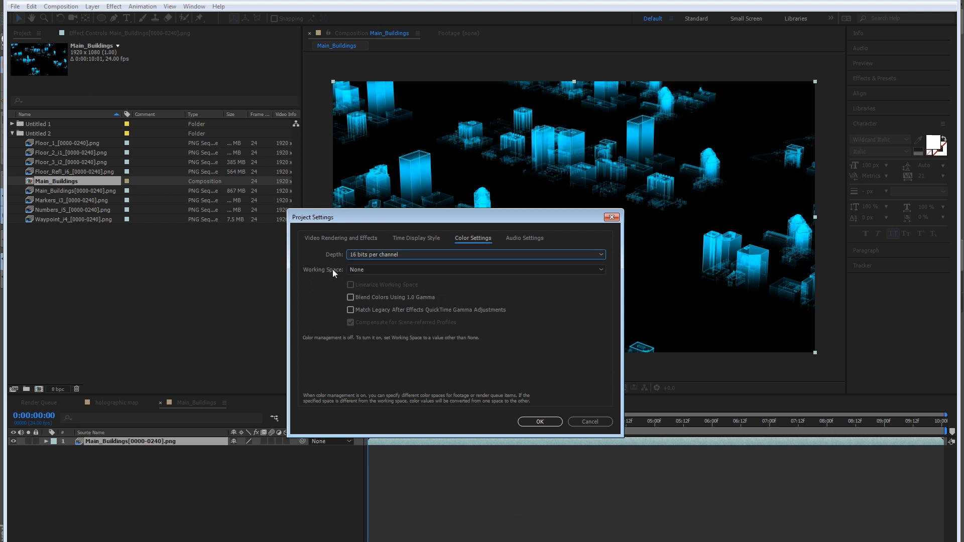
left_click(384, 270)
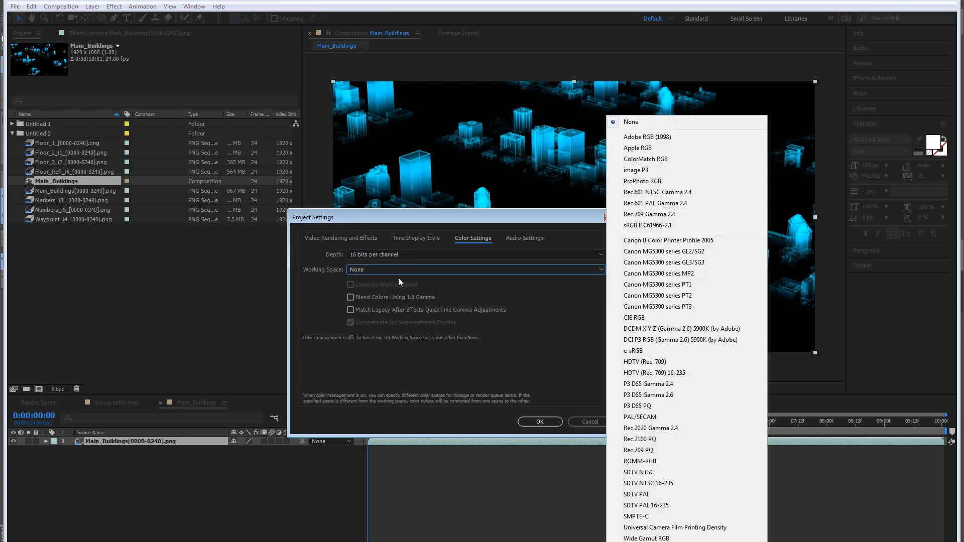
left_click(671, 137)
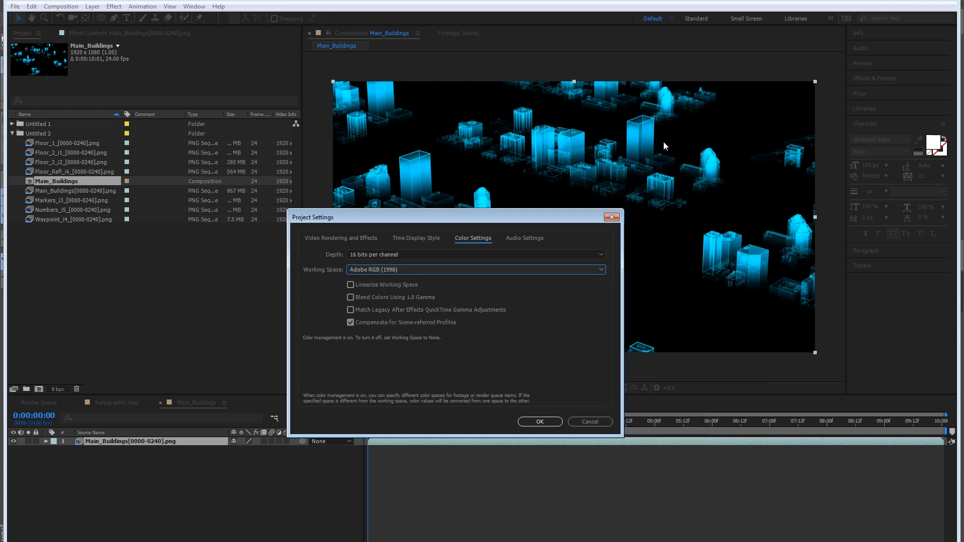
left_click(350, 285)
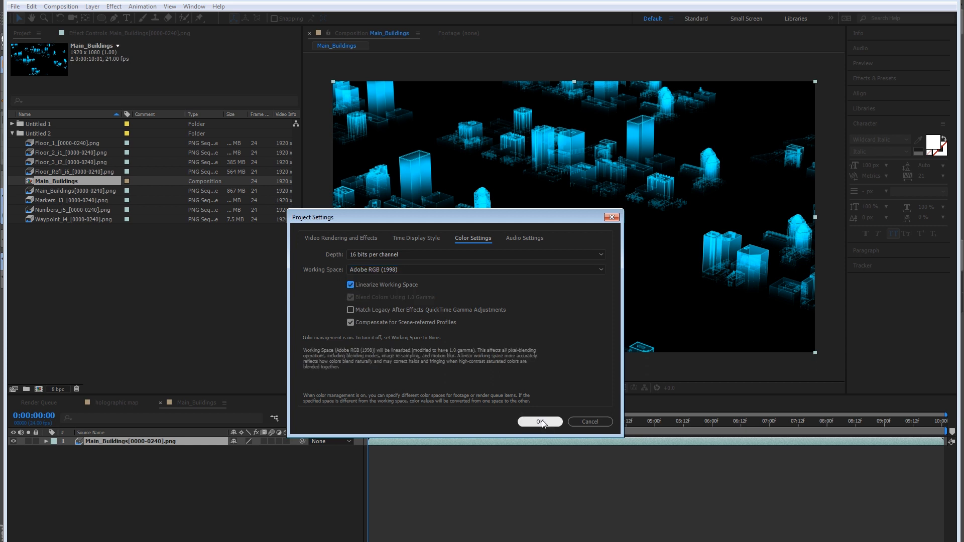
left_click(538, 421)
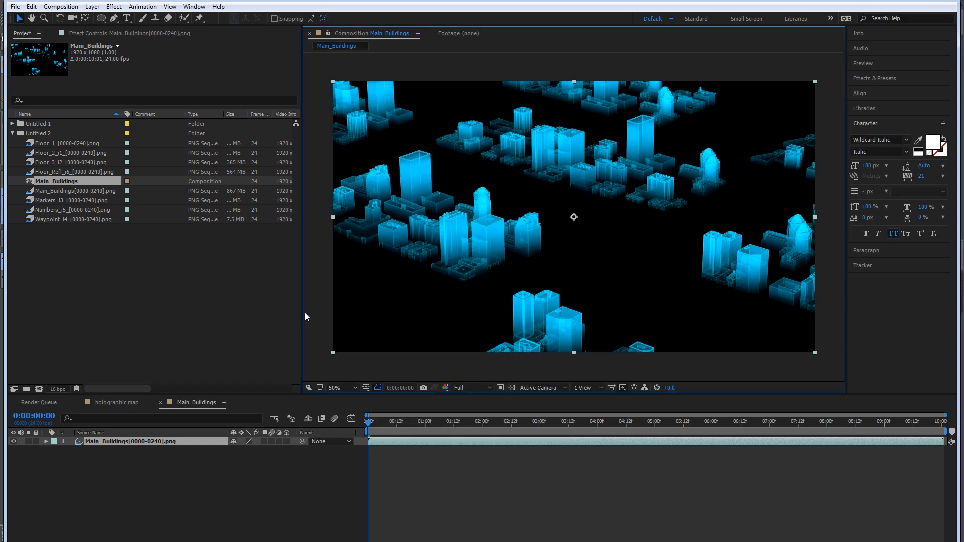
Step: Widen the project list slightly and switch from the Main_Buildings composition to the holographic map composition
mouse_move(305, 313)
left_mouse_down()
mouse_move(257, 308)
mouse_move(315, 321)
left_mouse_up()
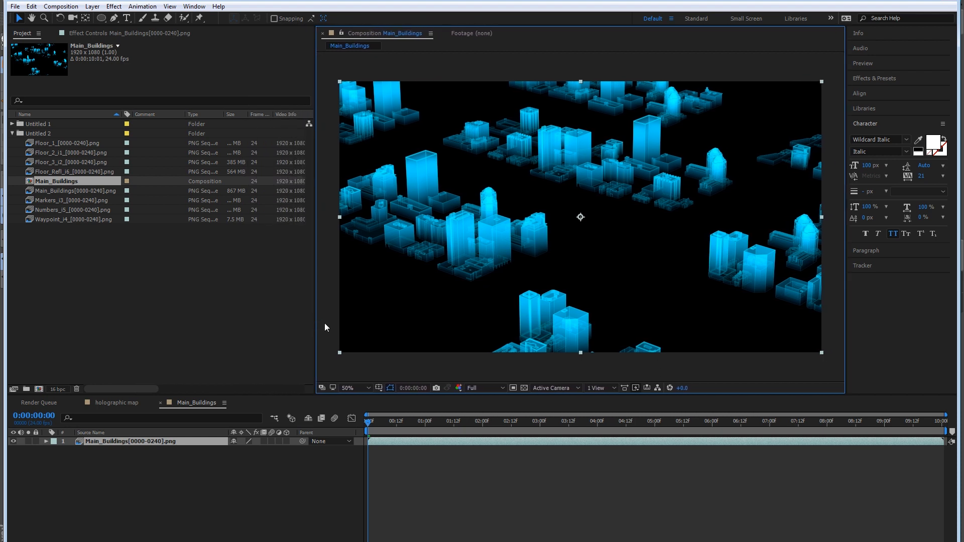
left_click(297, 301)
left_click(196, 408)
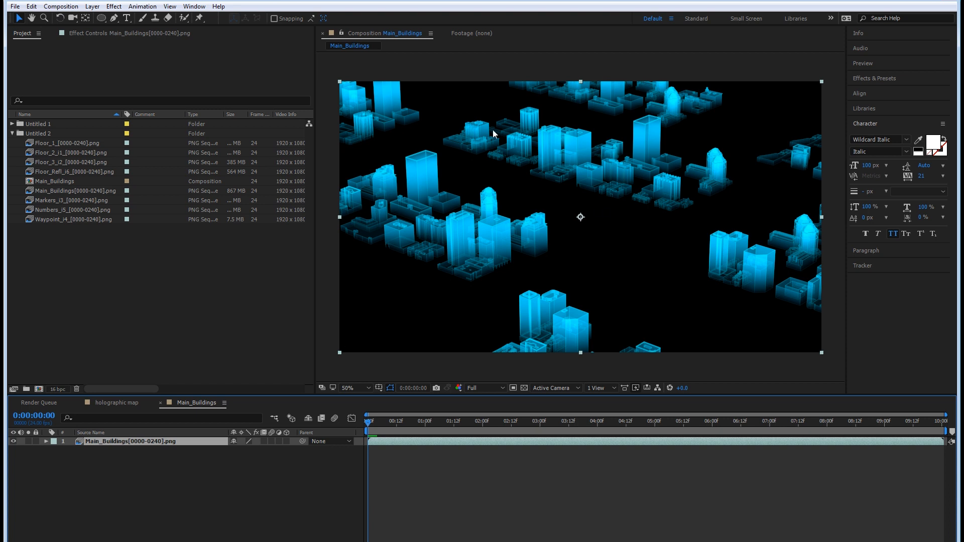
left_click(129, 405)
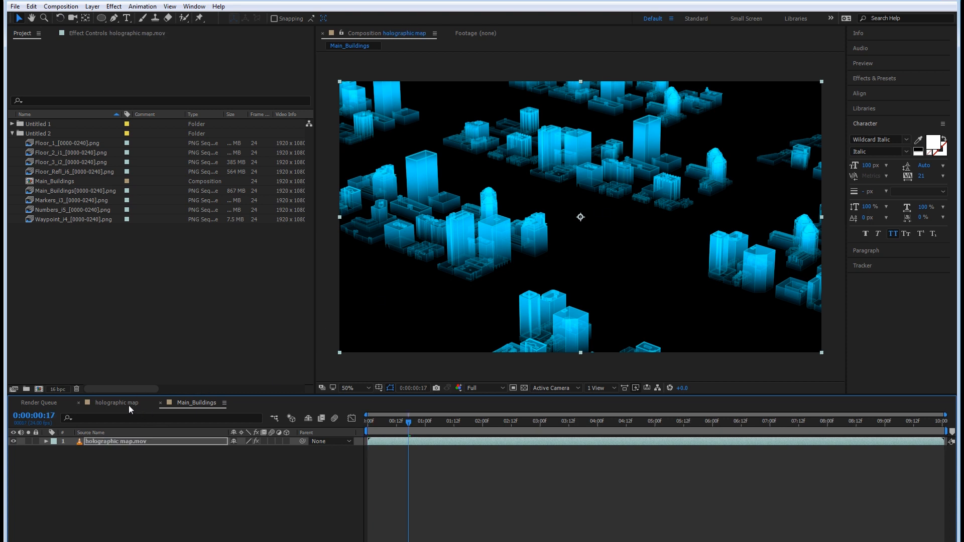
Step: Return to the Main_Buildings composition and add the Floor_Refl_i6 sequence beneath the Main_Buildings layer
left_click(186, 403)
left_click(92, 147)
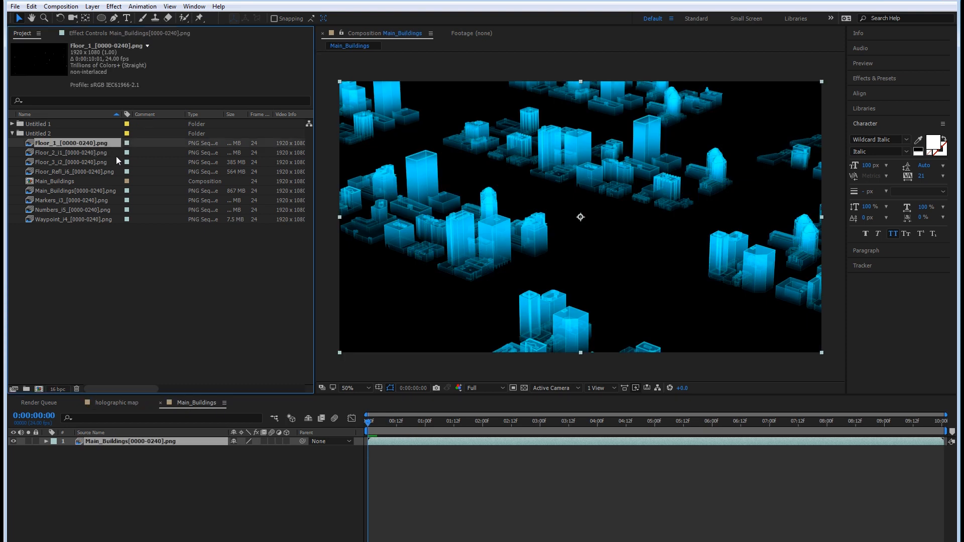
left_click(107, 154, "ctrl")
left_click(106, 164, "ctrl")
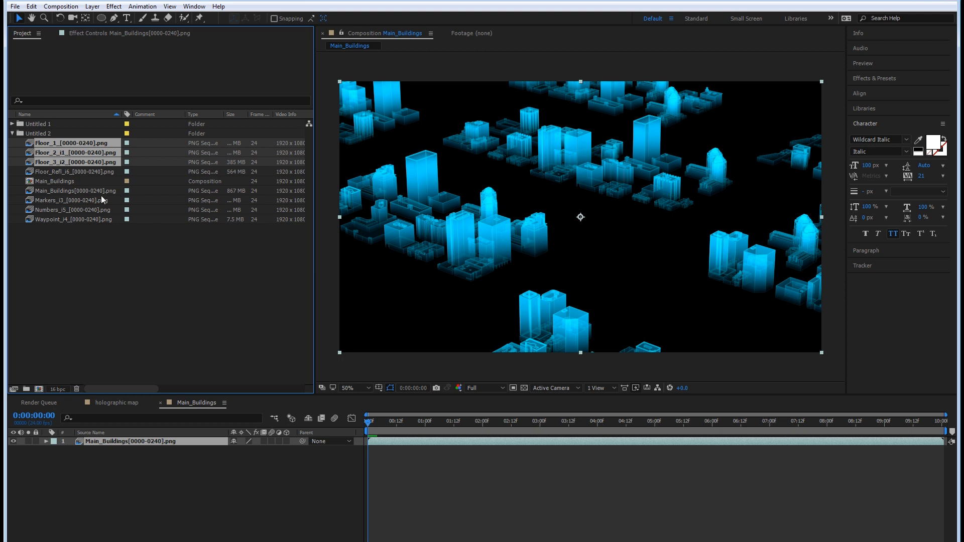
left_click(80, 210)
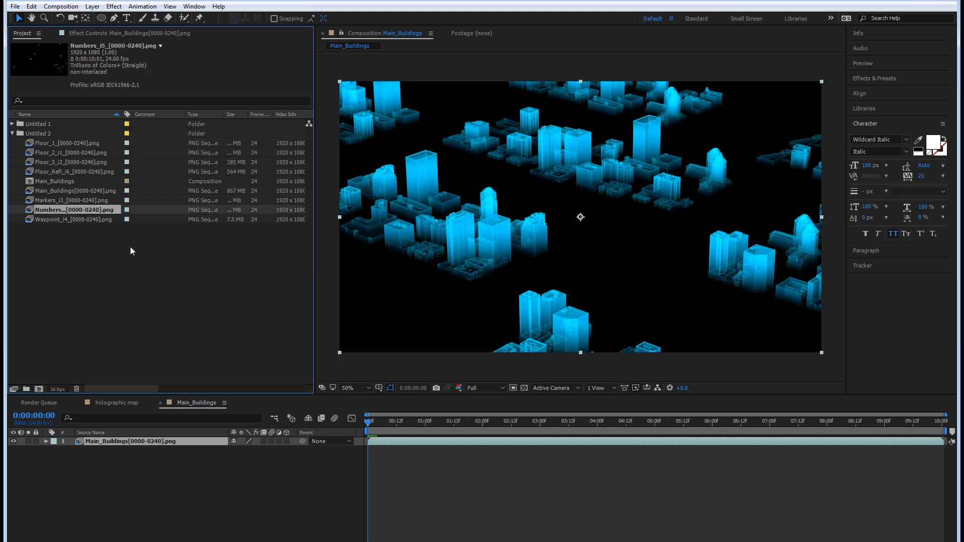
left_click(85, 221)
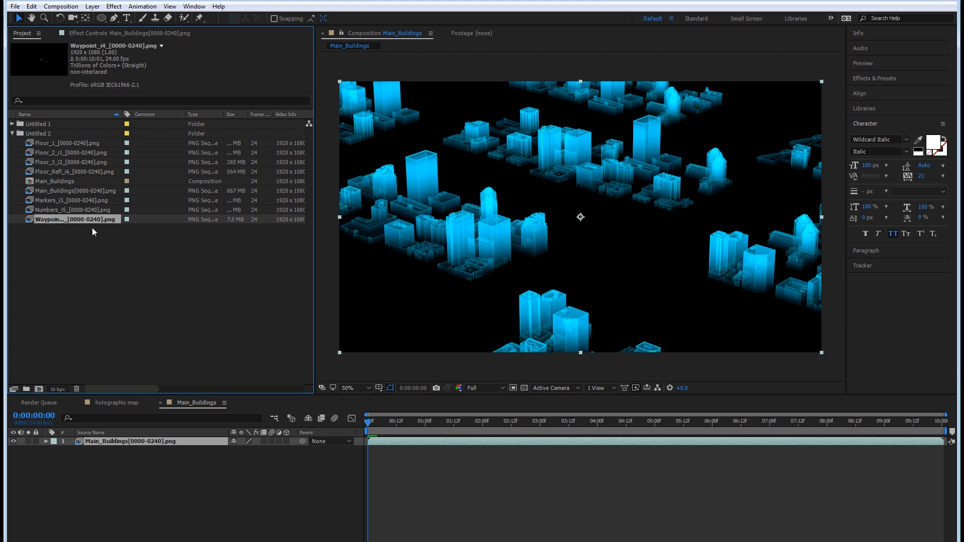
left_click(71, 143)
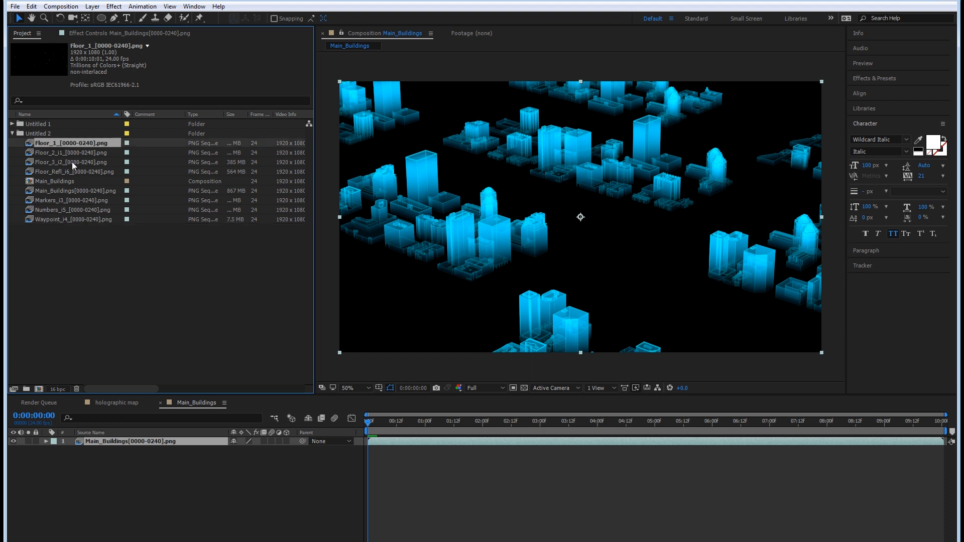
left_click(75, 162, "shift")
left_click_drag(78, 172, 146, 448)
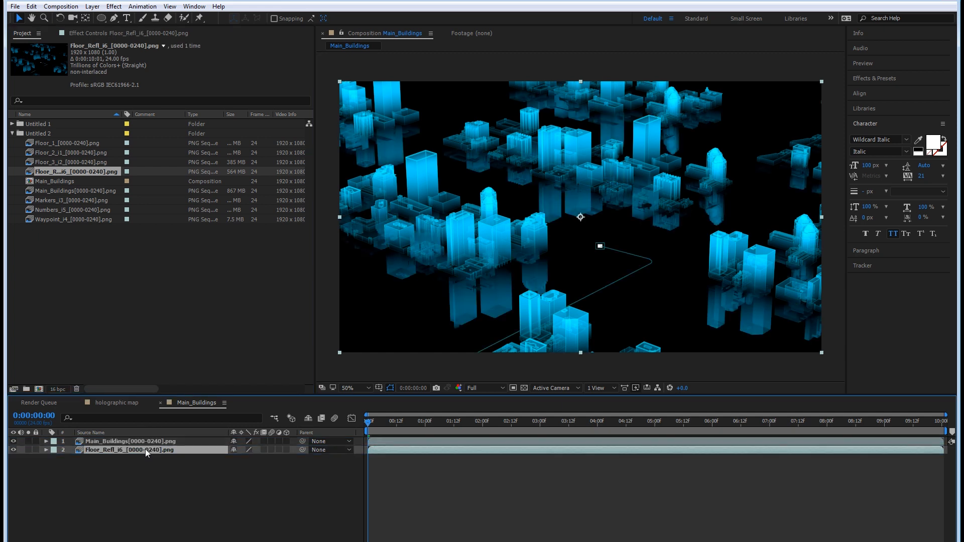
Step: Try the Floor_3_i2 sequence below the reflection layer and Floor_2_i1 above it, deleting each from the composition
left_click(73, 161)
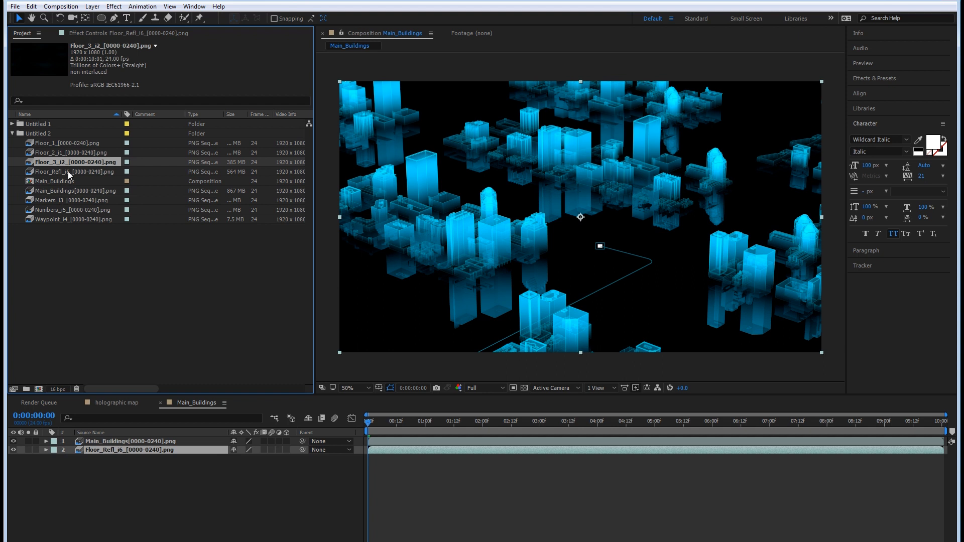
left_click_drag(116, 334, 183, 465)
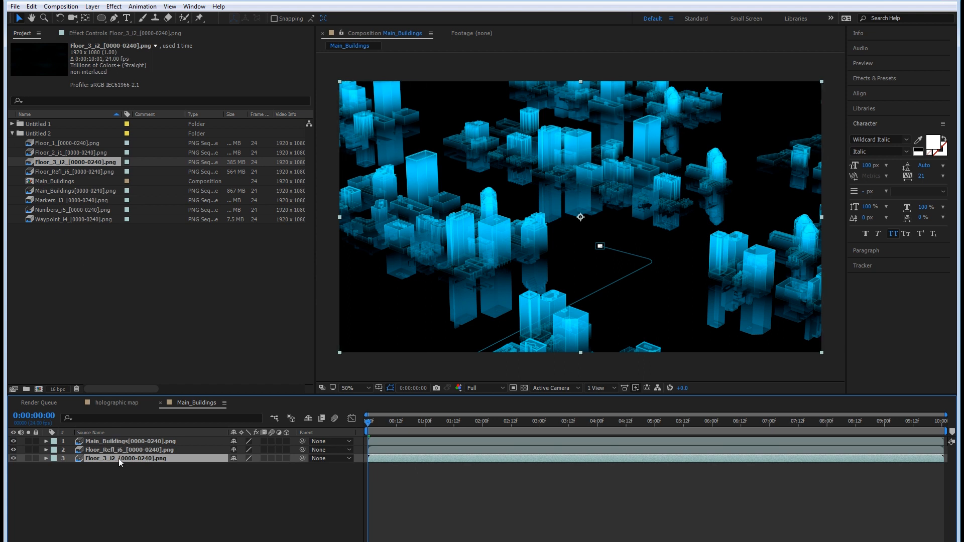
key("Delete")
left_click_drag(67, 155, 172, 447)
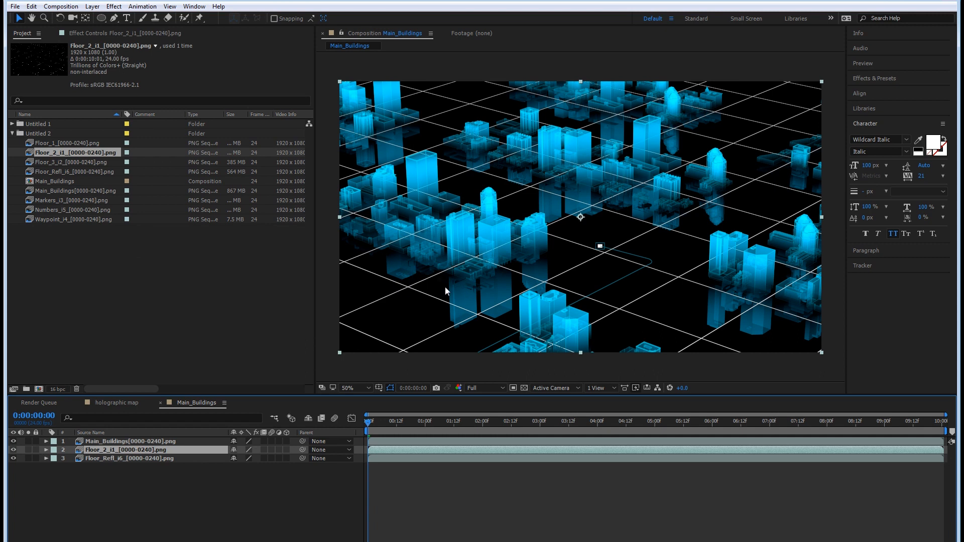
key("Delete")
Step: Add the Floor_1 sequence between the Main_Buildings and Floor_Refl_i6 layers
left_click_drag(68, 142, 165, 445)
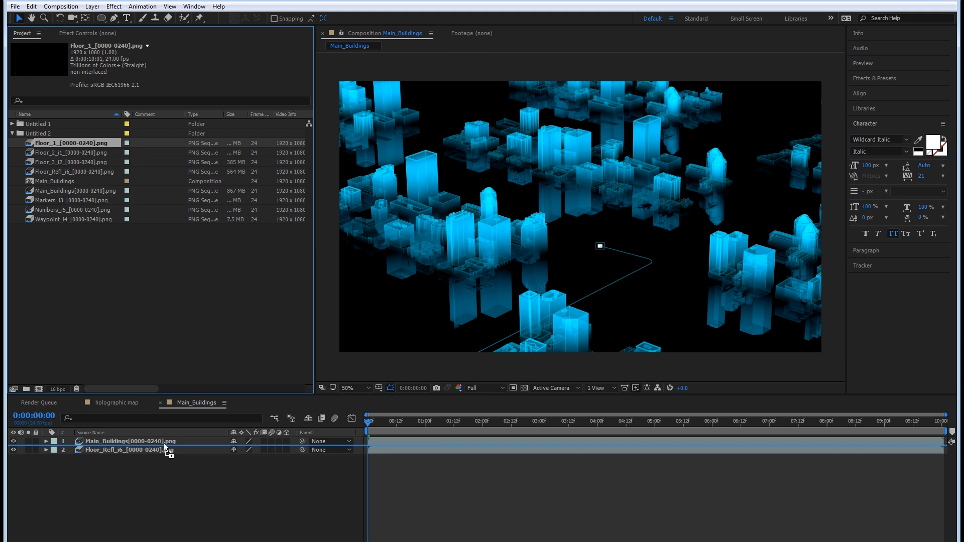
left_click_drag(164, 444, 167, 445)
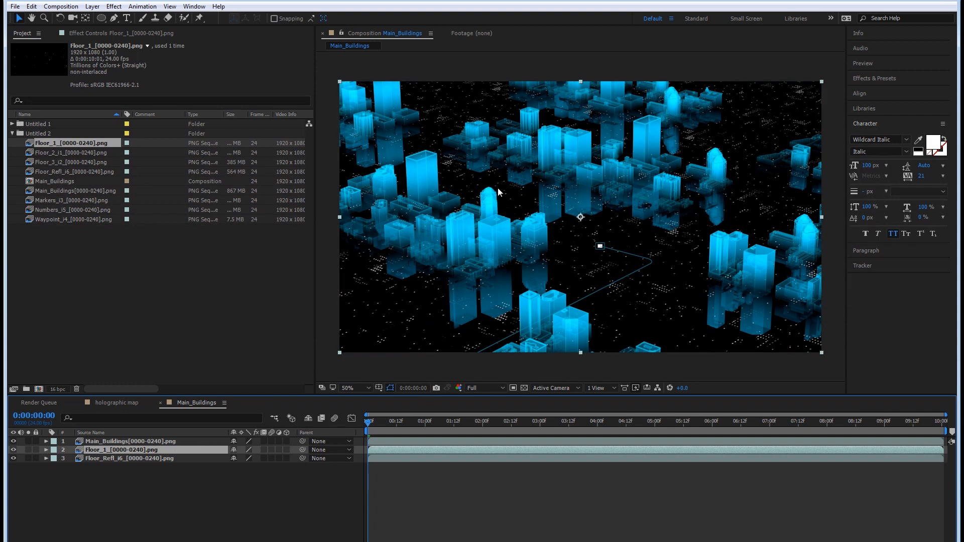
scroll(454, 285, "up", 1)
scroll(454, 284, "down", 1)
Step: Stack the Markers_i3, Numbers_i5 and Waypoint_i4 sequences above Main_Buildings, preview briefly, and return to the first frame
left_click(70, 191)
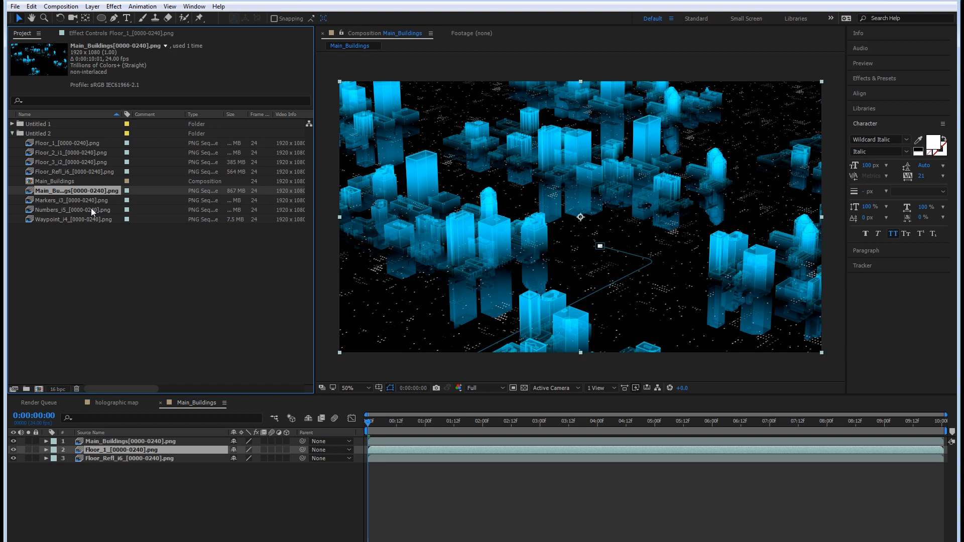
key("Down")
left_click_drag(95, 203, 177, 438)
left_click(77, 210)
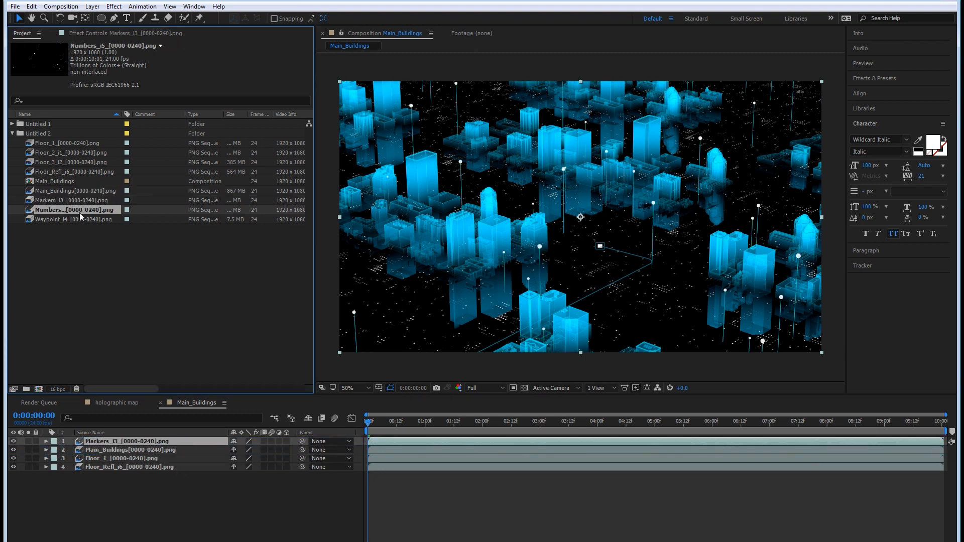
left_click_drag(183, 436, 183, 439)
left_click_drag(105, 220, 185, 438)
key("space")
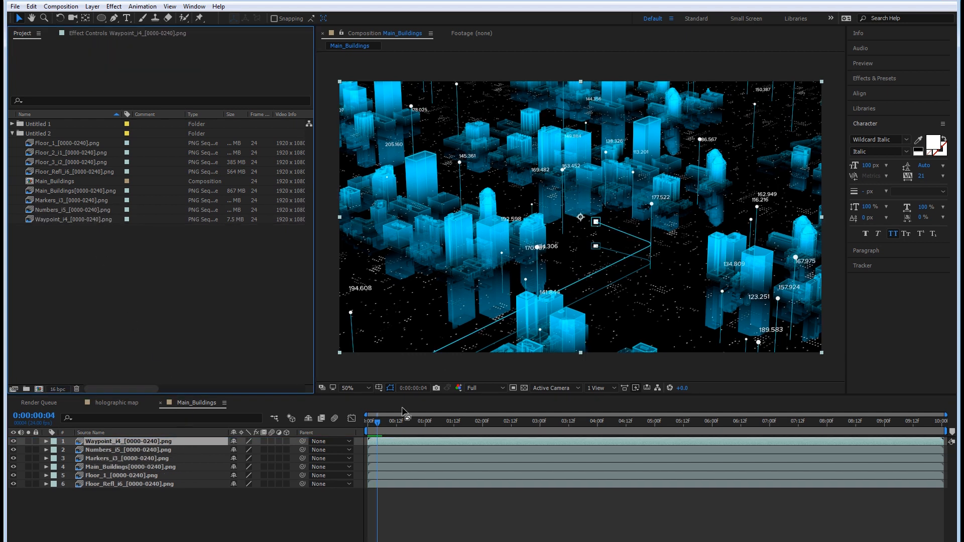
left_click_drag(377, 422, 336, 422)
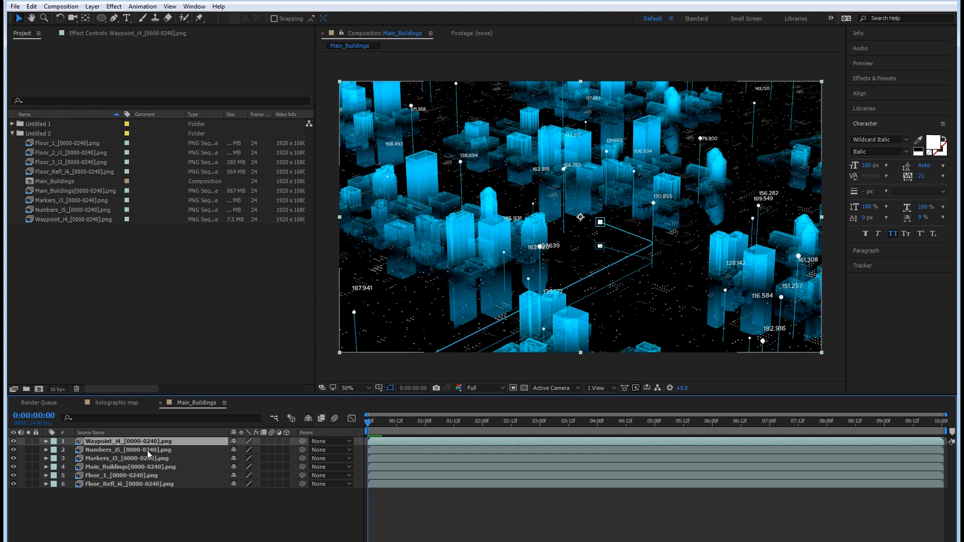
Step: Set the Main_Buildings layer's opacity to 60%
left_click(139, 467)
key("t")
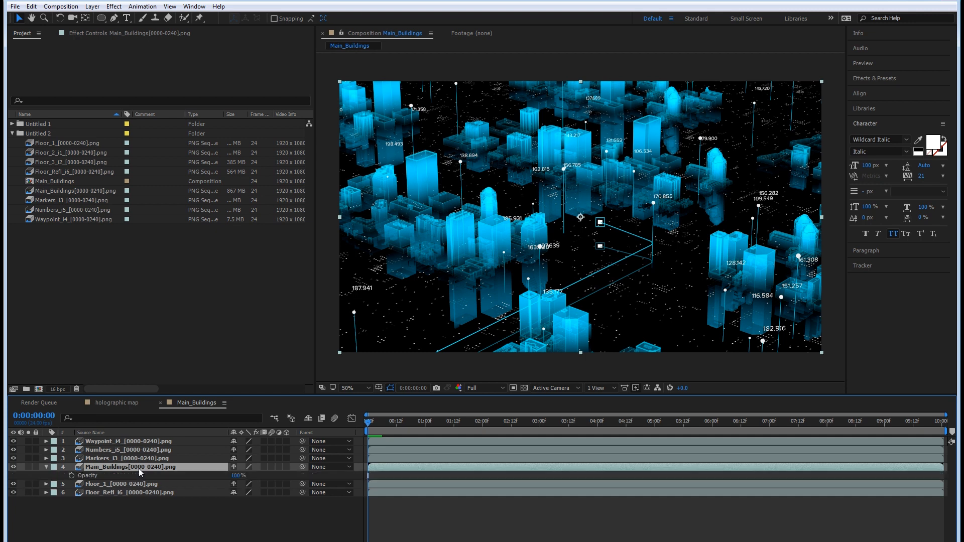
left_click(236, 476)
type("60")
key("Return")
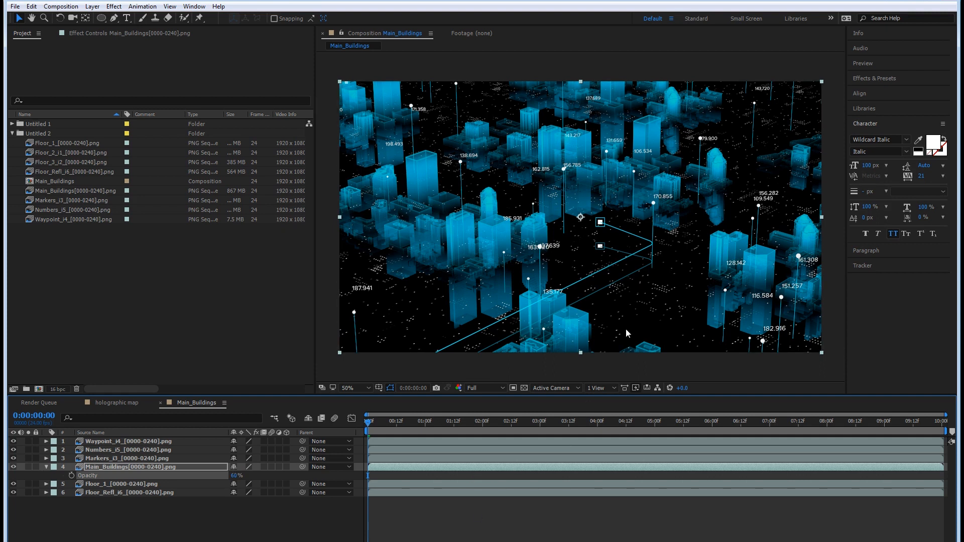
Step: Import the Main_Buildings_object_2 PNG sequence from the Main_Buildings folder in render/take 2 multi
left_click(157, 291)
double_click(160, 273)
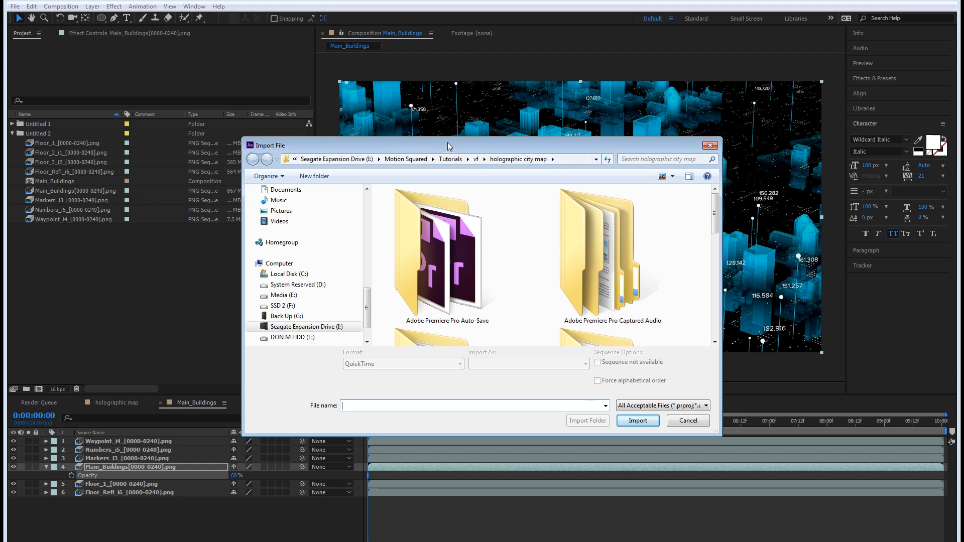
left_click_drag(448, 143, 475, 15)
double_click(480, 276)
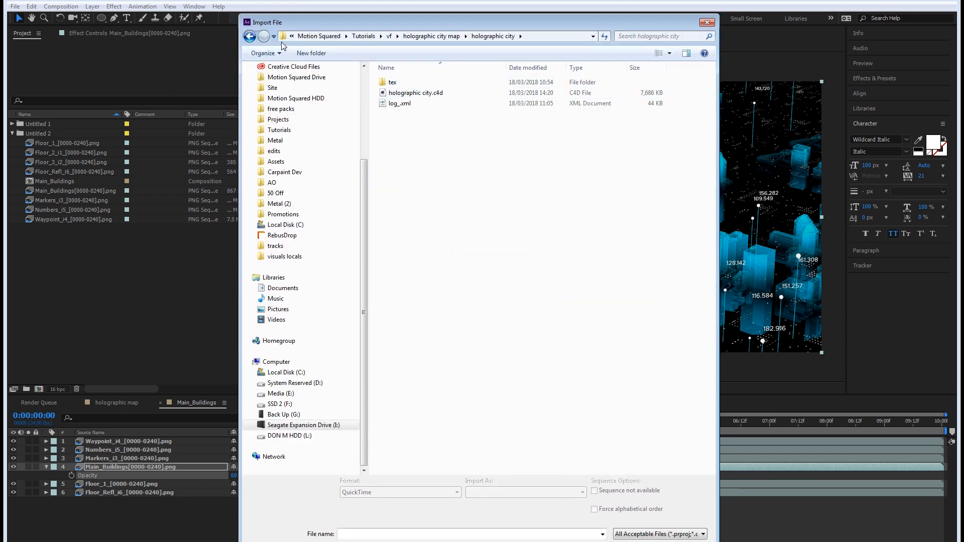
left_click(250, 37)
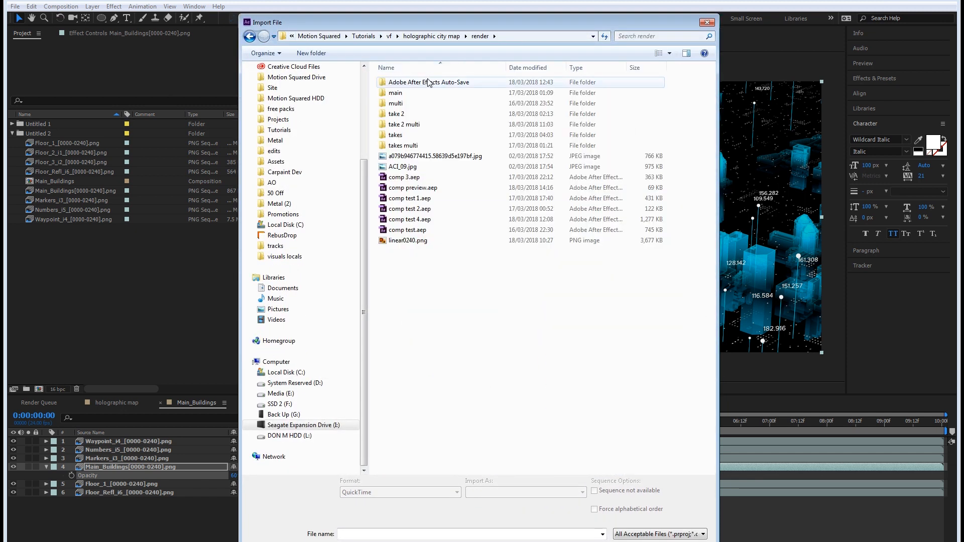
double_click(428, 124)
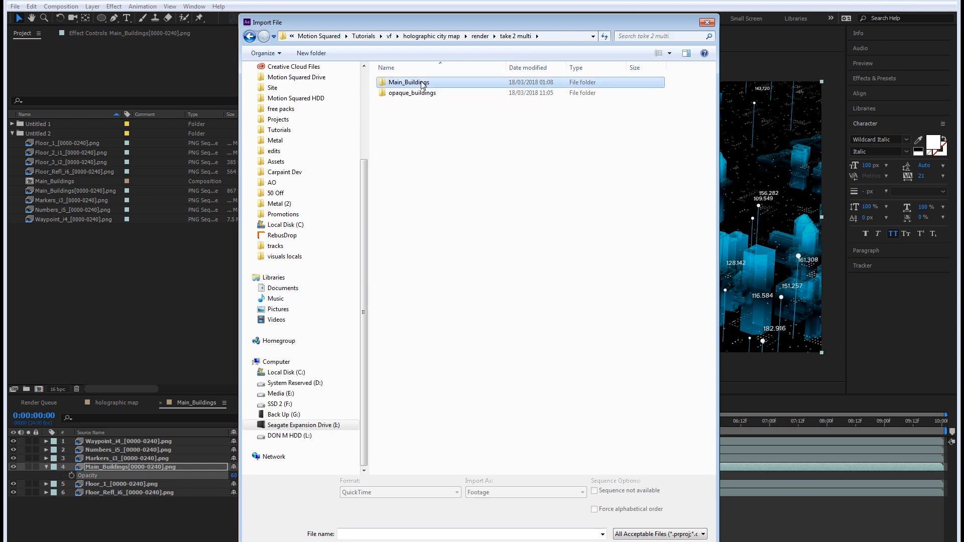
double_click(409, 82)
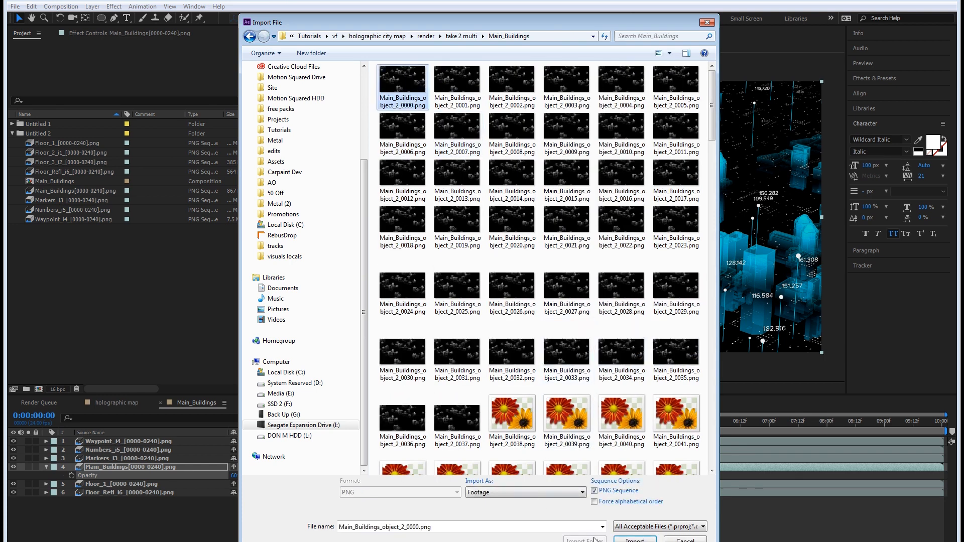
left_click(634, 539)
Step: Import the opaque_buildings_object_1 PNG sequence from the opaque_buildings folder and view its footage before returning to the composition
double_click(169, 303)
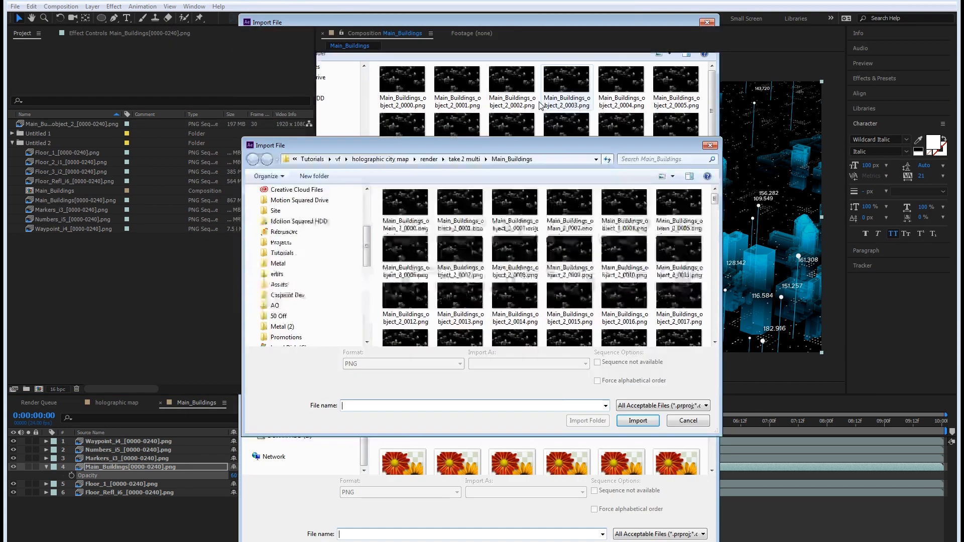
left_click(467, 159)
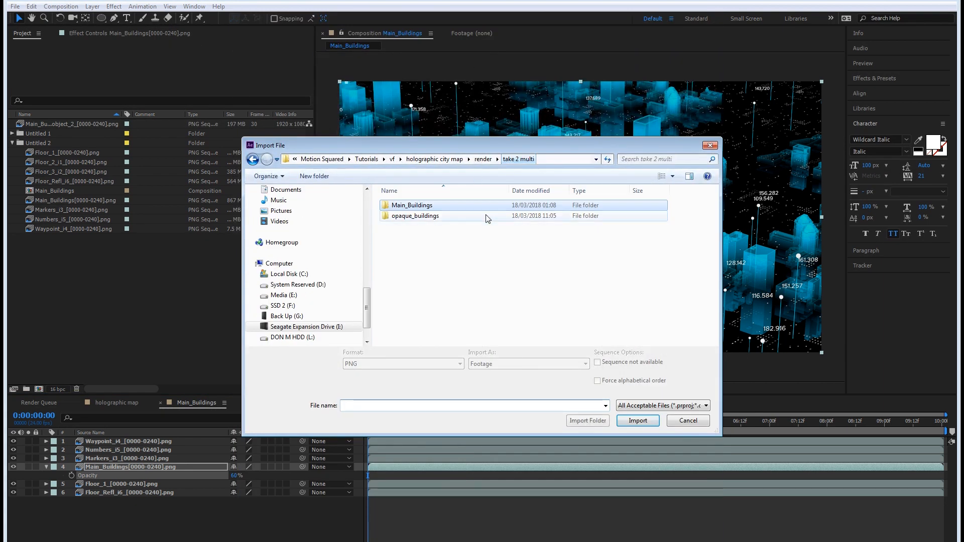
double_click(449, 217)
left_click(418, 200)
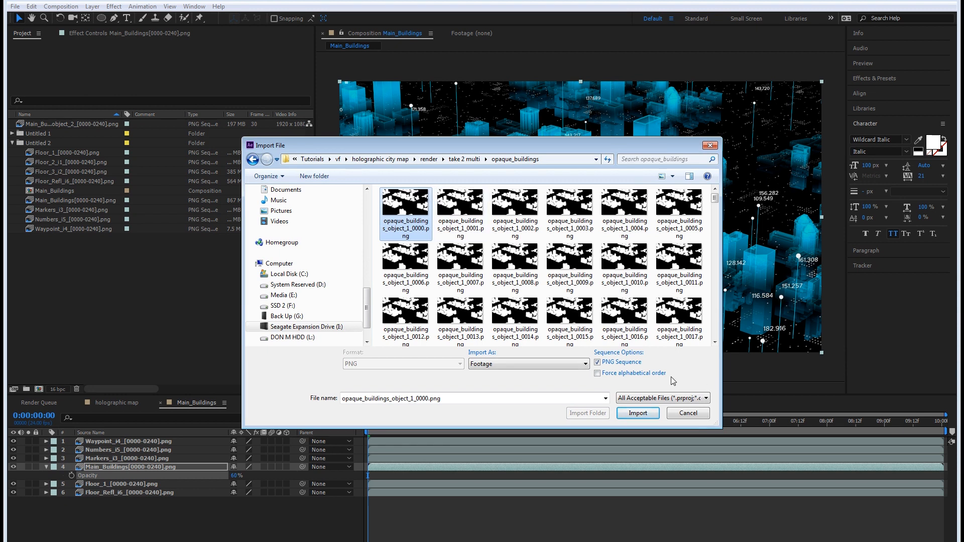
left_click(639, 412)
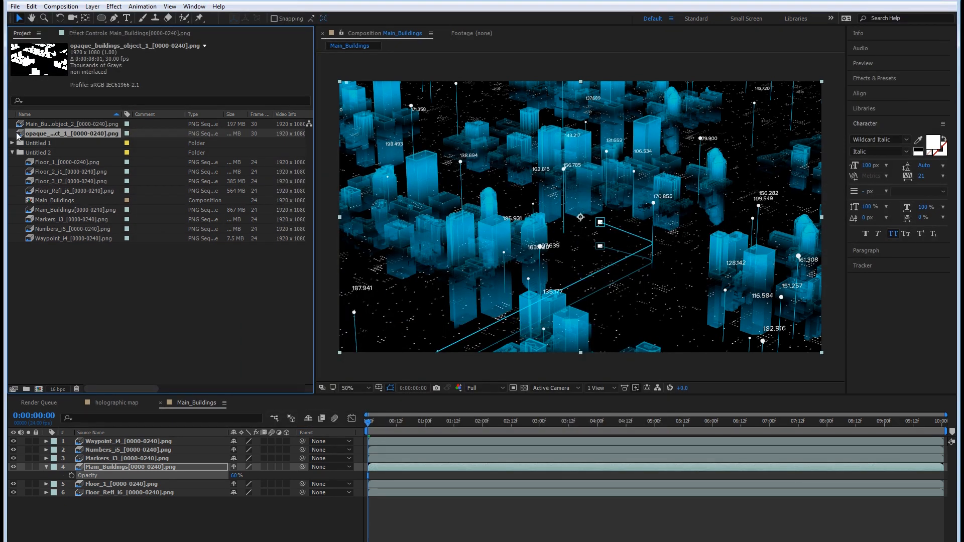
double_click(22, 134)
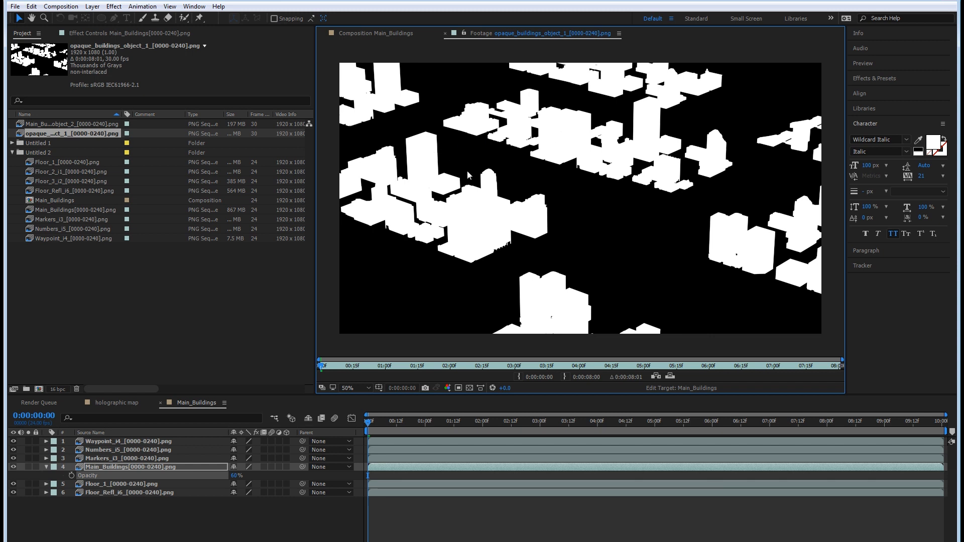
left_click(201, 498)
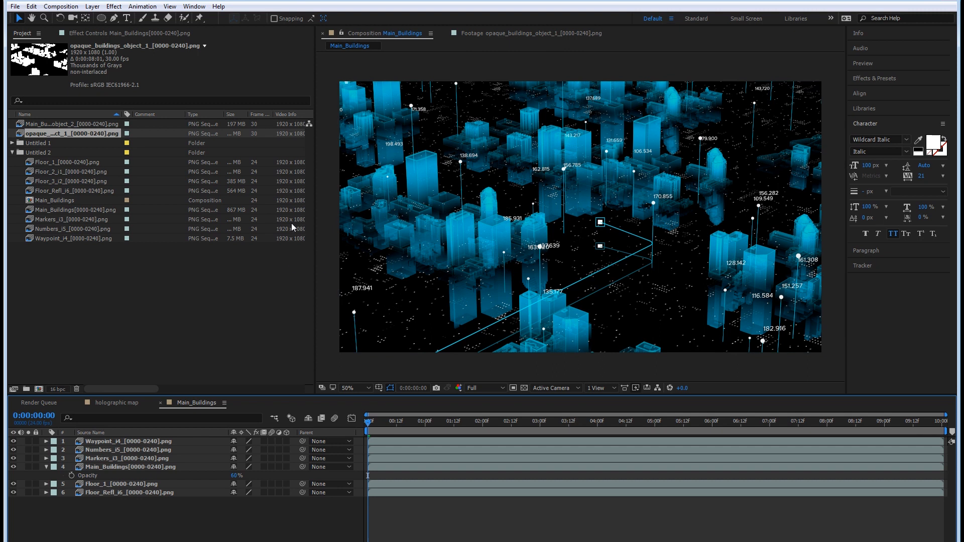
Step: Apply the remembered footage interpretation to the Main_Buildings_object_2 and opaque_buildings_object_1 sequences
left_click(76, 131)
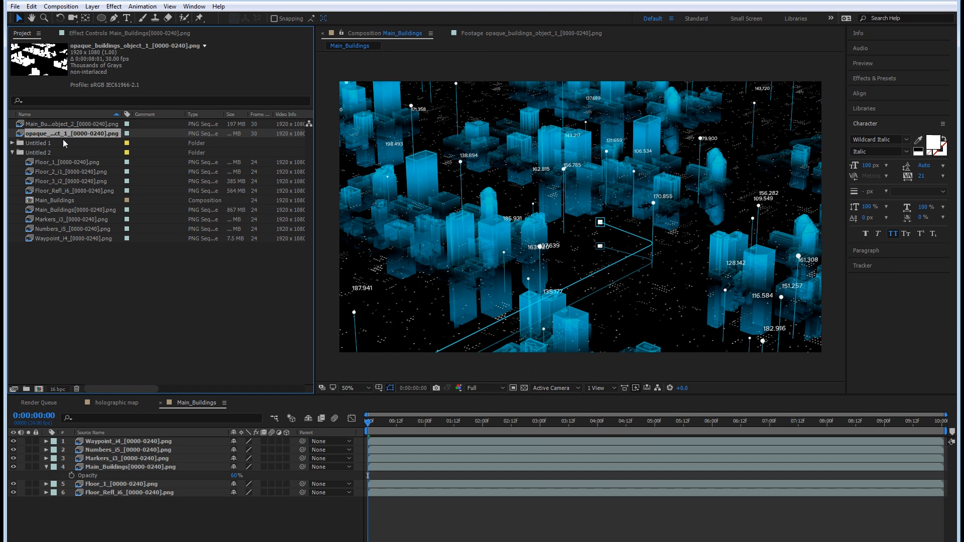
left_click(68, 125, "ctrl")
right_click(68, 126)
mouse_move(155, 198)
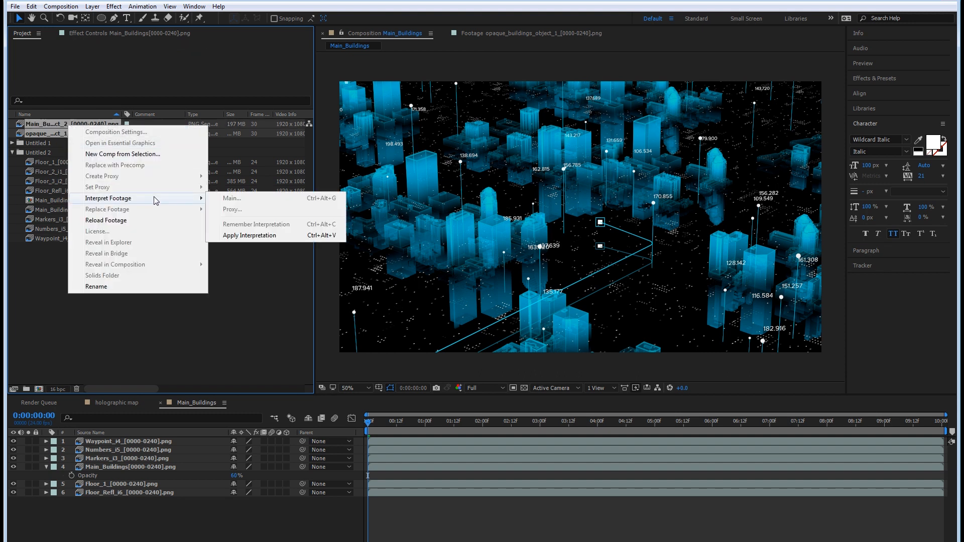
left_click(264, 236)
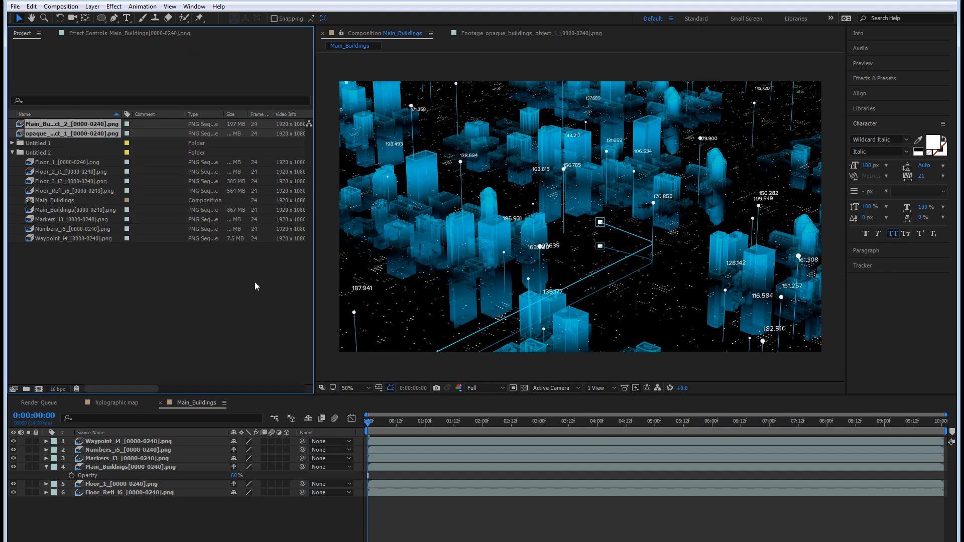
Step: Place the Main_Buildings_object_2 sequence at the top of the layer stack with the Screen blending mode
left_click(61, 134)
left_click(77, 123)
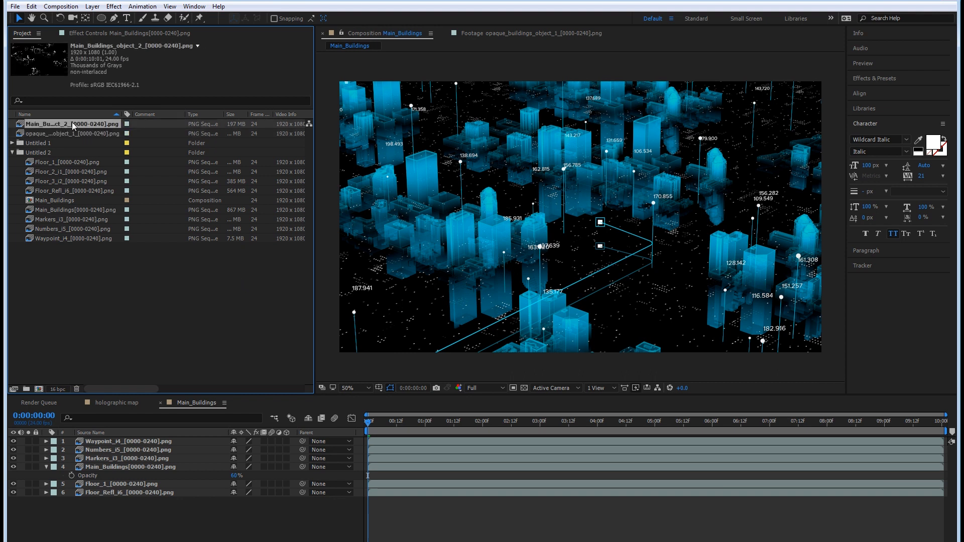
left_click_drag(86, 127, 218, 440)
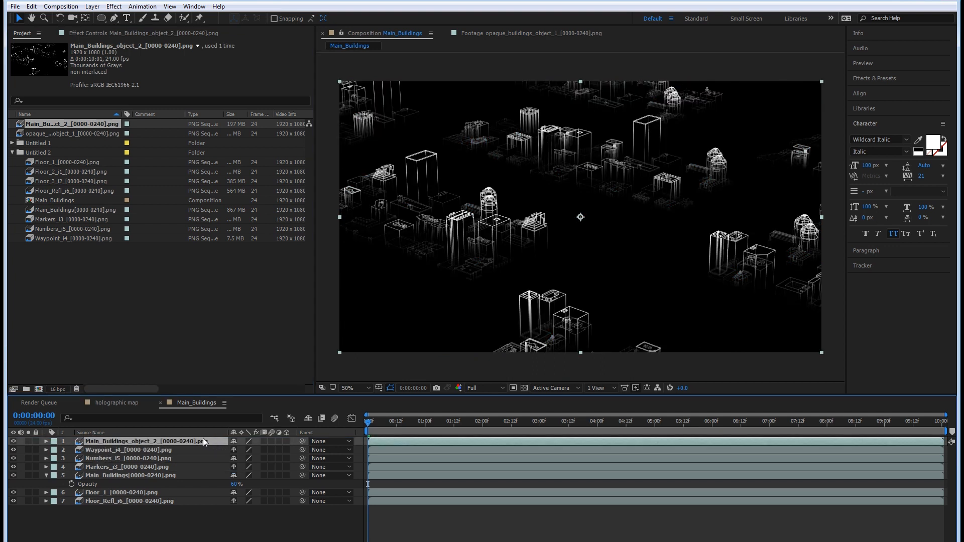
right_click(205, 440)
mouse_move(261, 151)
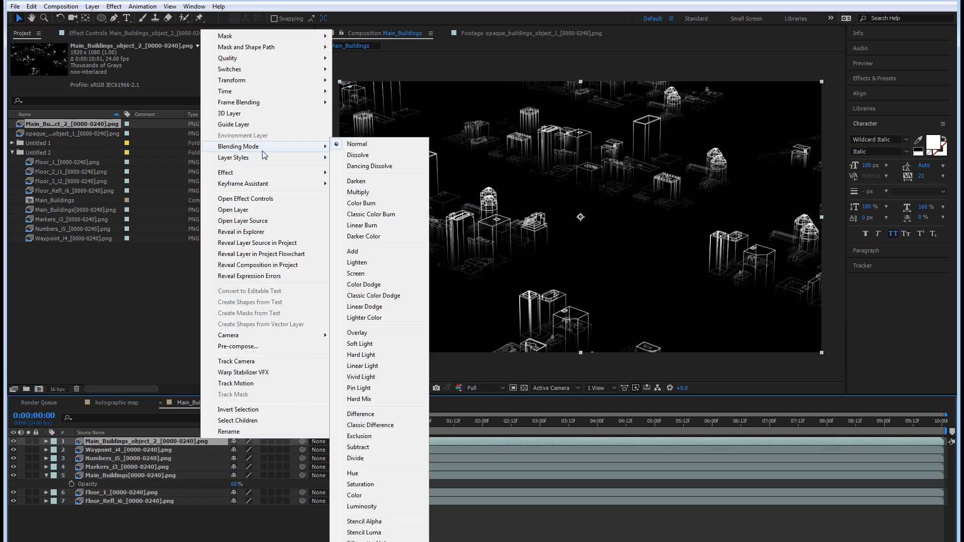
left_click(374, 274)
Step: Apply the Tint effect to the Main_Buildings_object_2 layer
key("/")
middle_click_drag(391, 266, 470, 386)
middle_click_drag(467, 324, 542, 218)
right_click(140, 441)
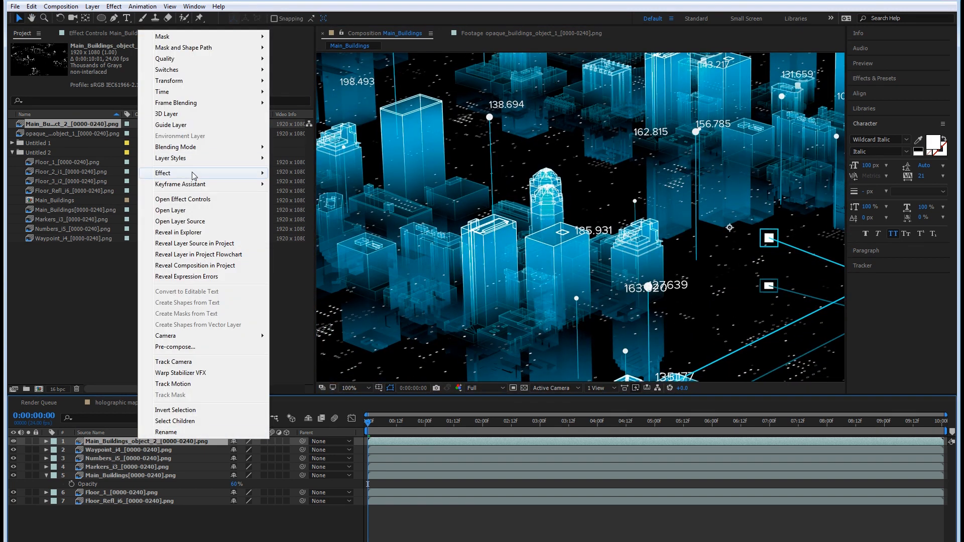
mouse_move(194, 175)
mouse_move(326, 267)
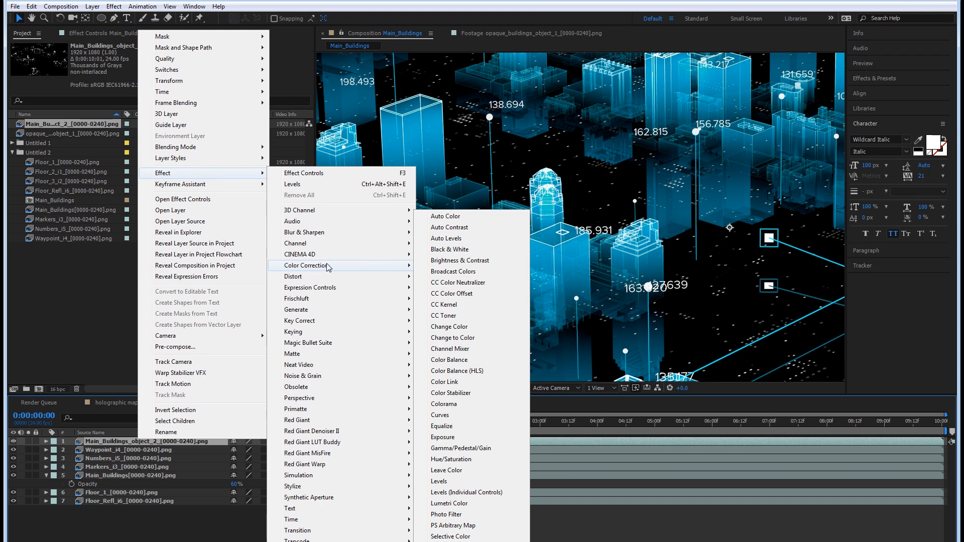
left_click(463, 541)
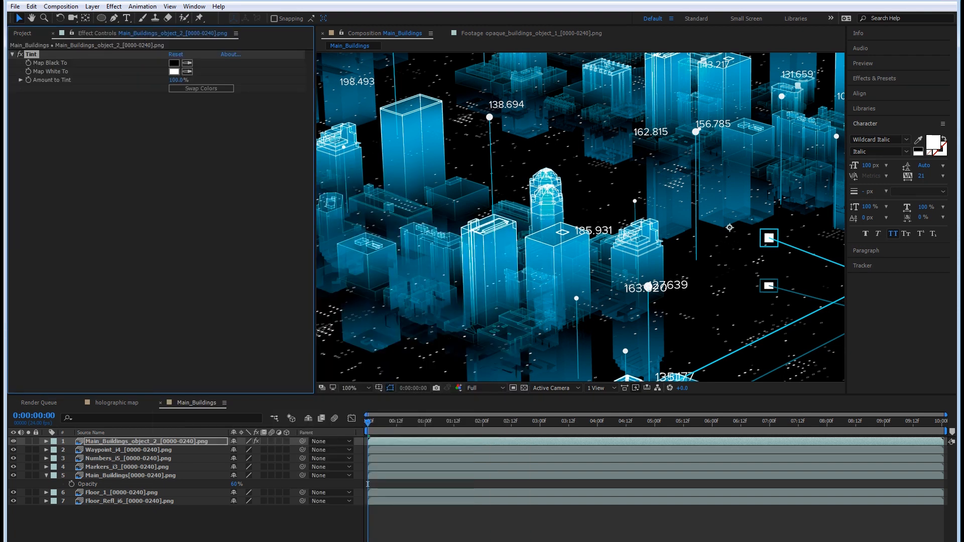
Step: Map the Main_Buildings_object_2 tint's white to bright cyan with hue 185°, 100% saturation and 100% brightness
left_click(174, 71)
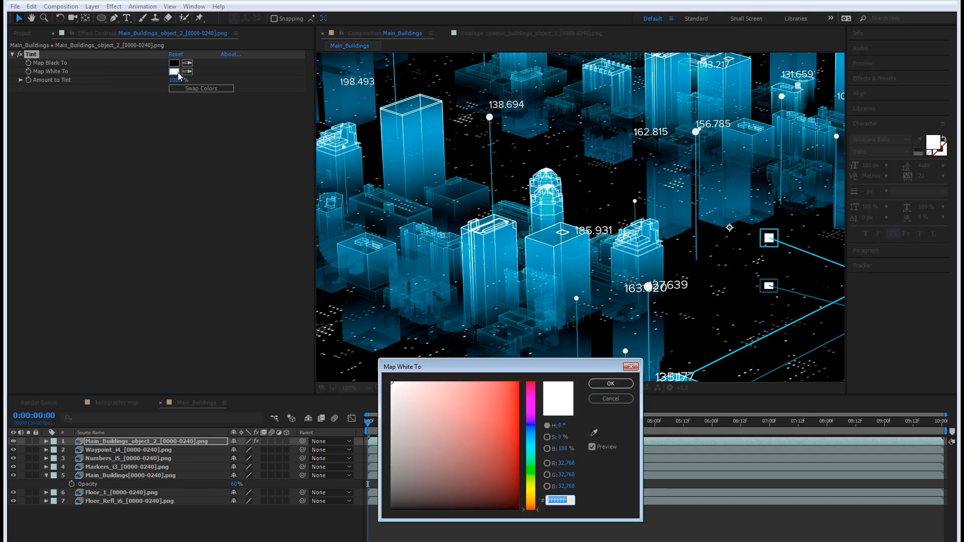
left_click(534, 436)
left_click_drag(534, 436, 533, 444)
left_click_drag(482, 425, 520, 381)
left_click(563, 425)
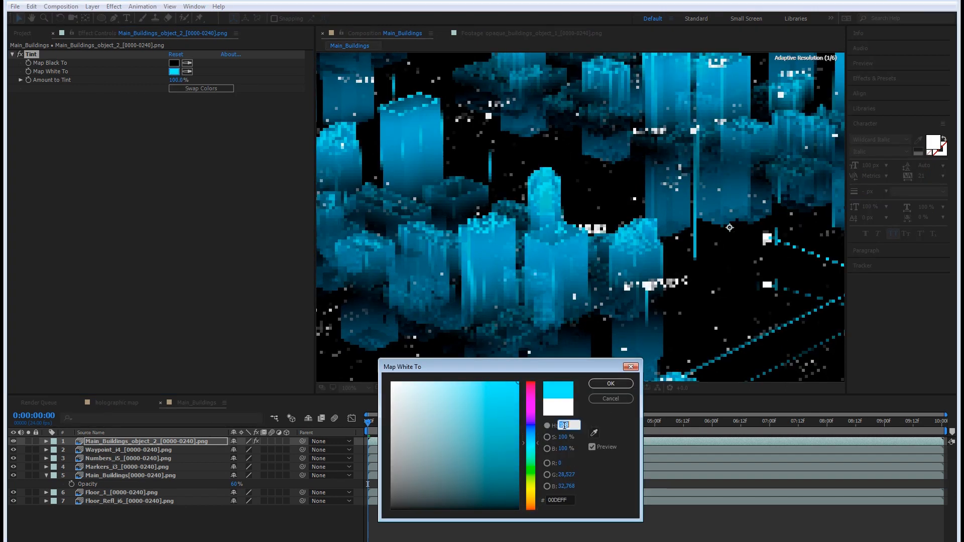
type("185")
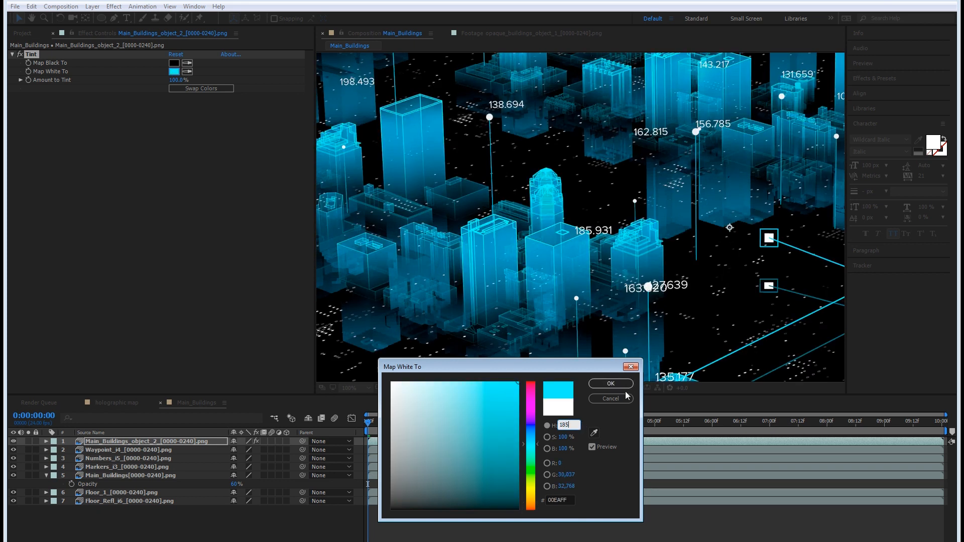
left_click(611, 384)
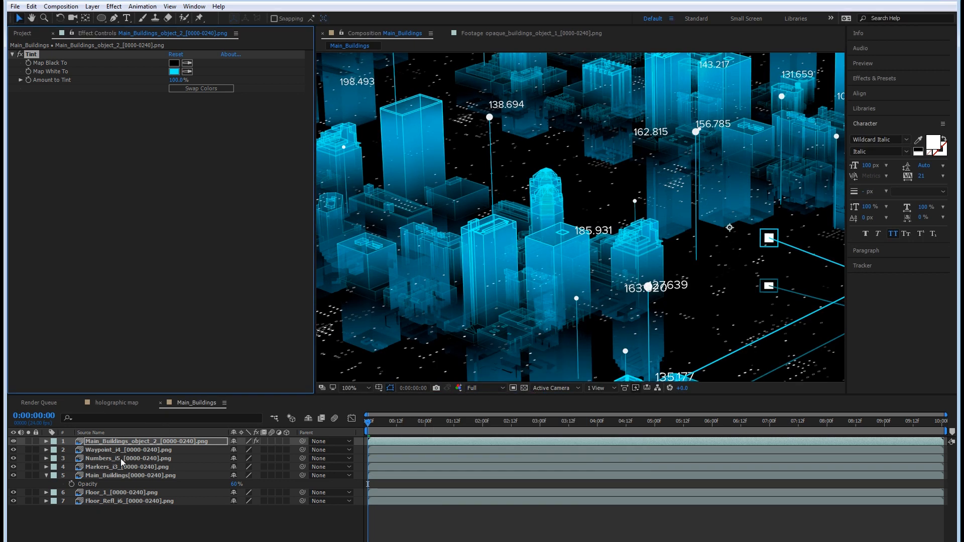
Step: Add a Glow effect to the Main_Buildings_object_2 layer and check it against the whole city
right_click(138, 441)
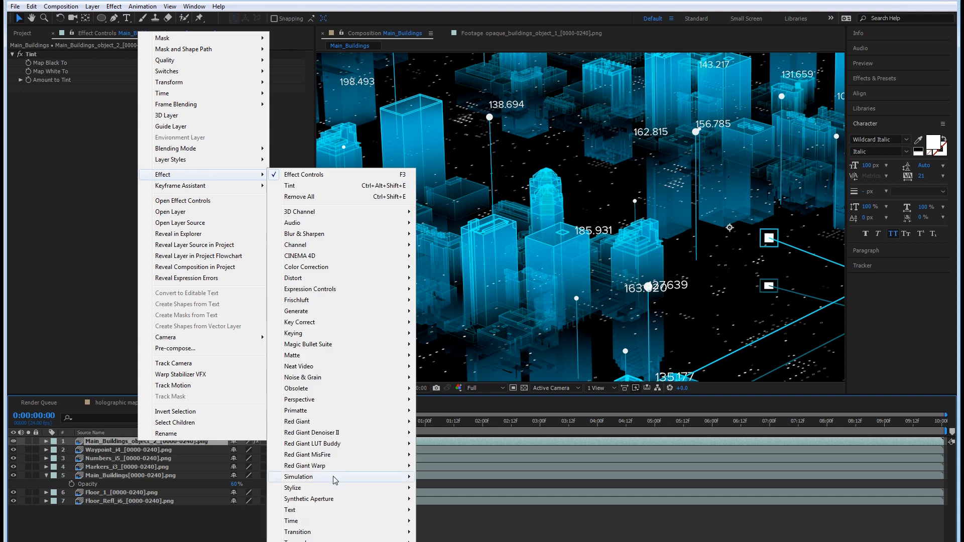
mouse_move(313, 488)
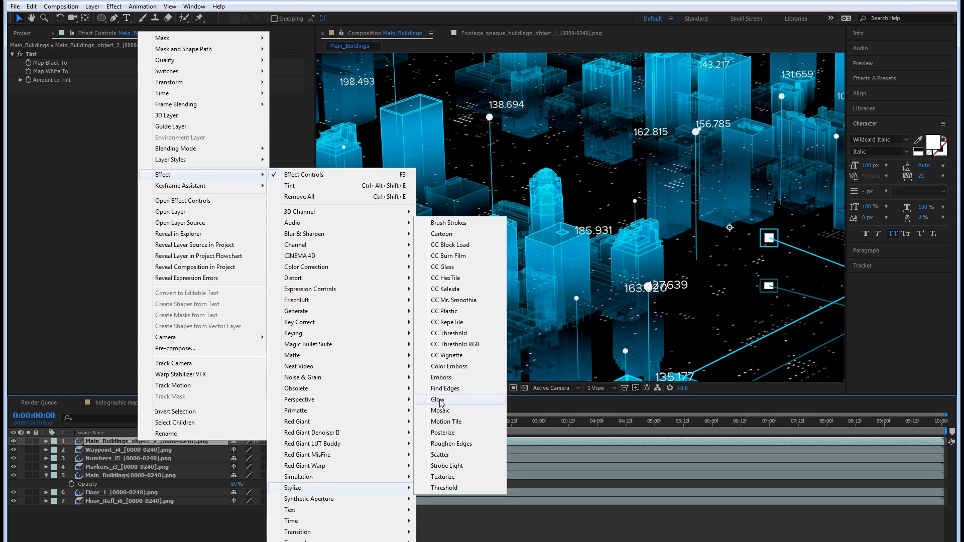
left_click(443, 399)
middle_click_drag(471, 185, 334, 187)
middle_click_drag(477, 162, 451, 276)
scroll(450, 273, "down", 2)
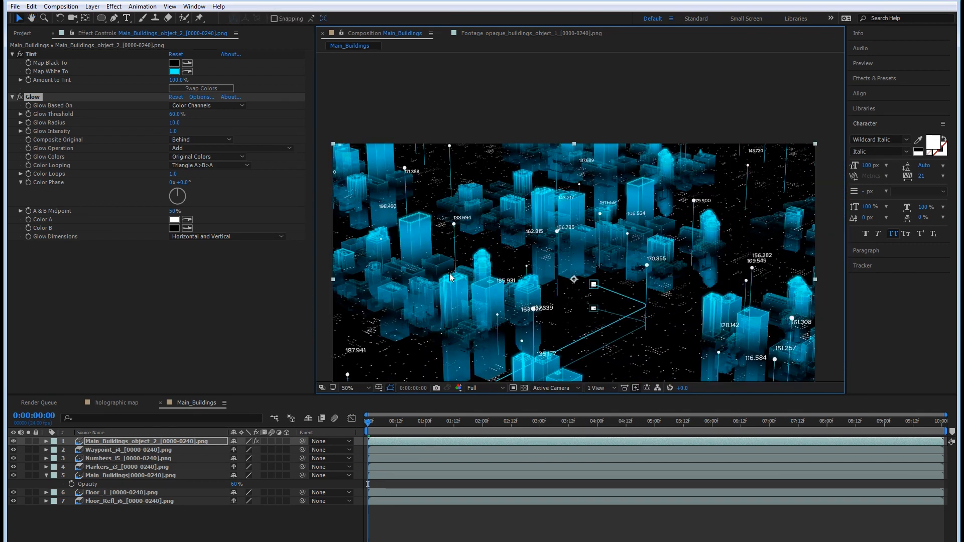
middle_click_drag(412, 285, 418, 228)
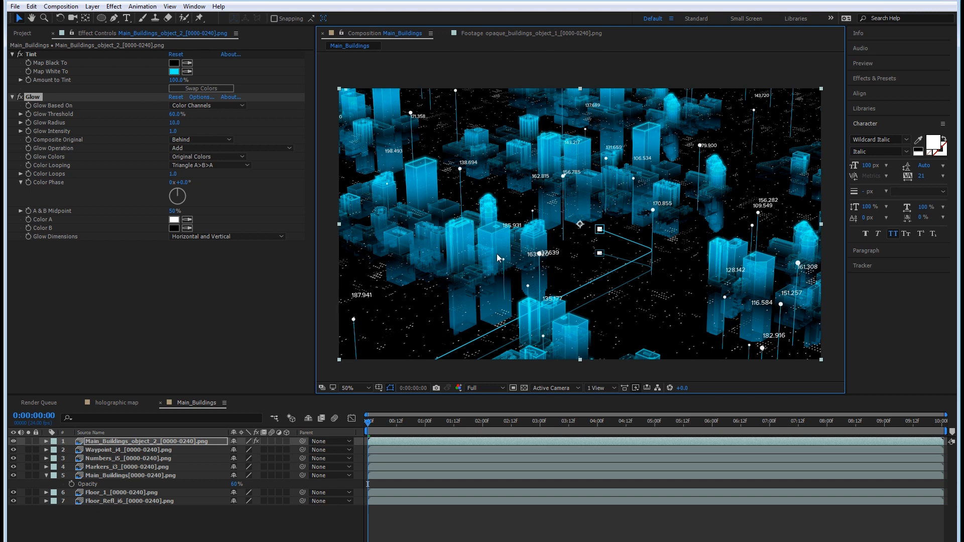
Step: Apply the Tint effect to the Numbers_i5 layer
left_click(120, 476)
left_click(162, 442)
left_click(142, 459)
key("period")
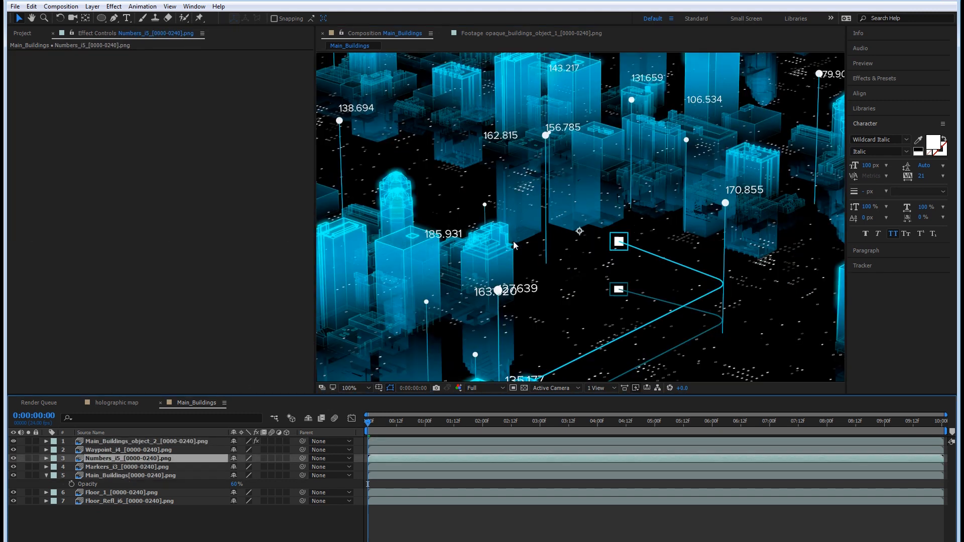
right_click(104, 458)
mouse_move(166, 189)
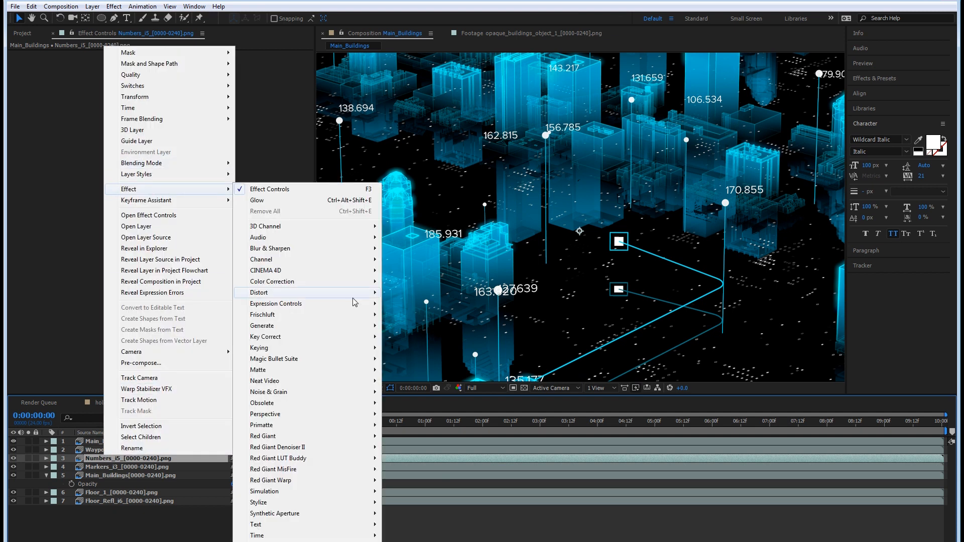
mouse_move(320, 283)
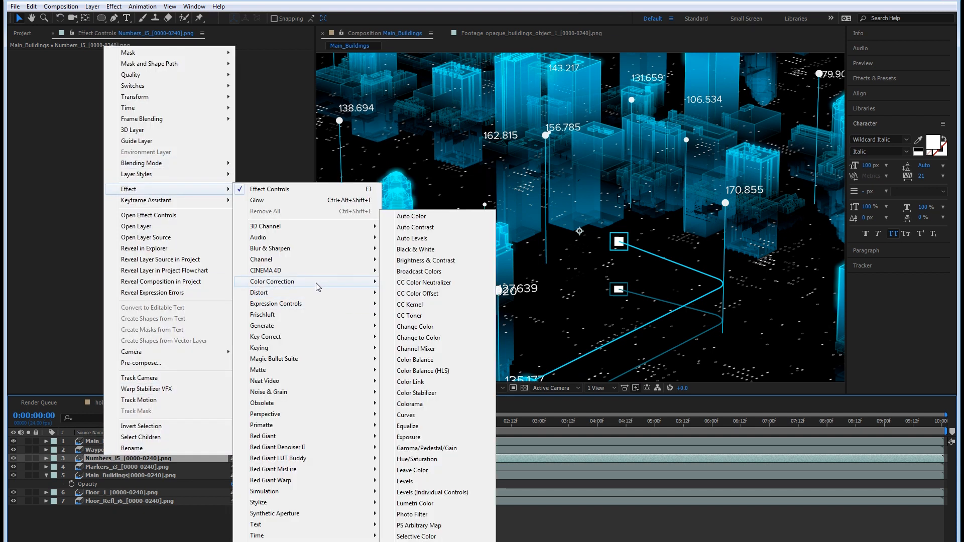
left_click(427, 541)
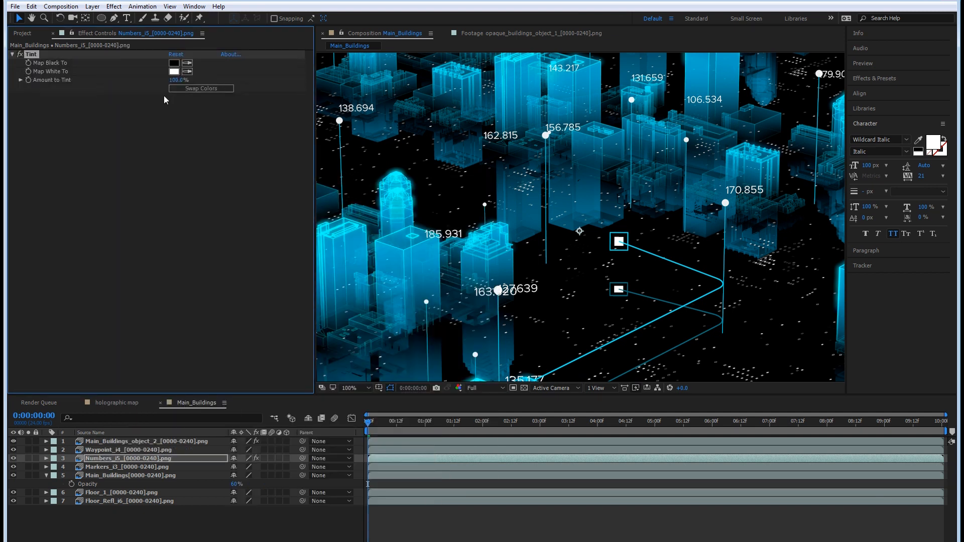
Step: Map the Numbers_i5 tint's white to fully saturated orange, FF4800
left_click(176, 71)
left_click_drag(534, 509, 534, 505)
left_click_drag(516, 386, 611, 317)
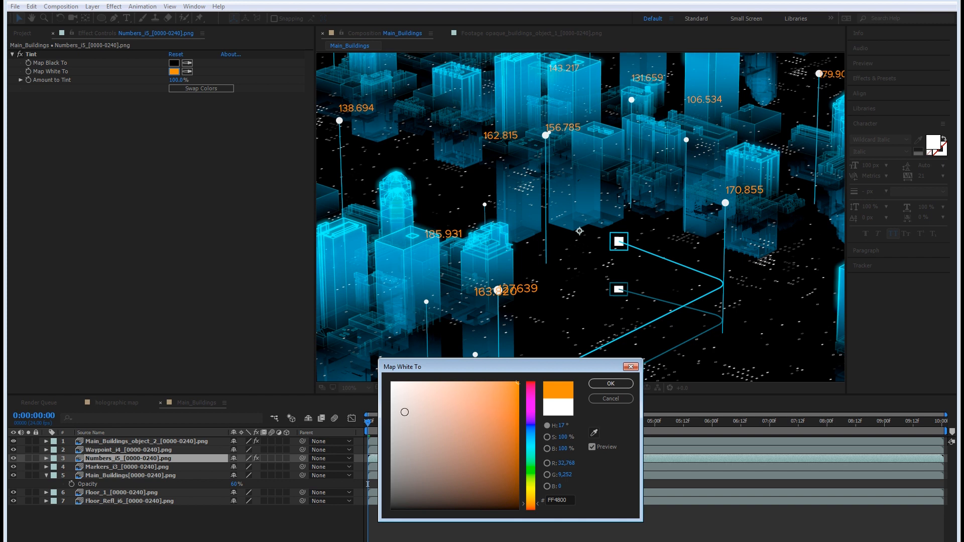
left_click(610, 383)
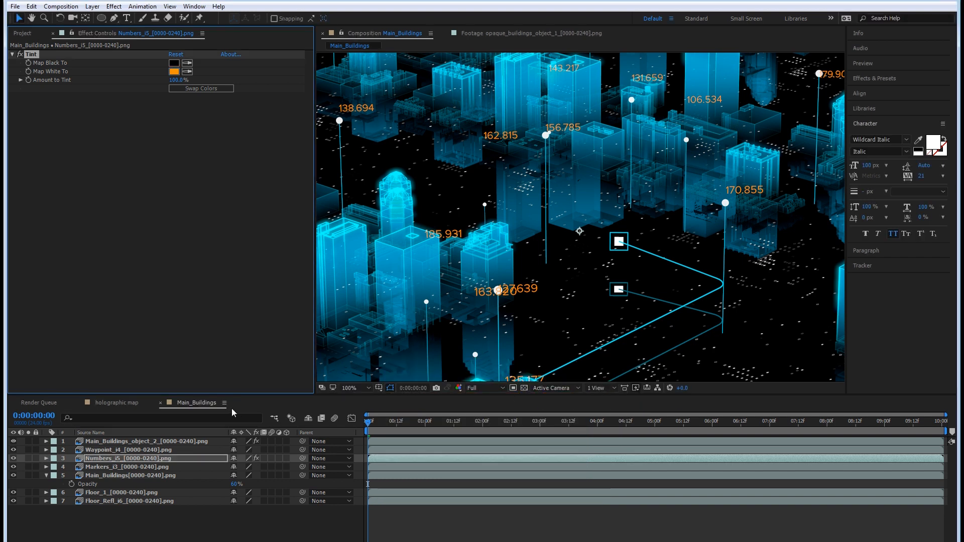
scroll(382, 275, "down", 2)
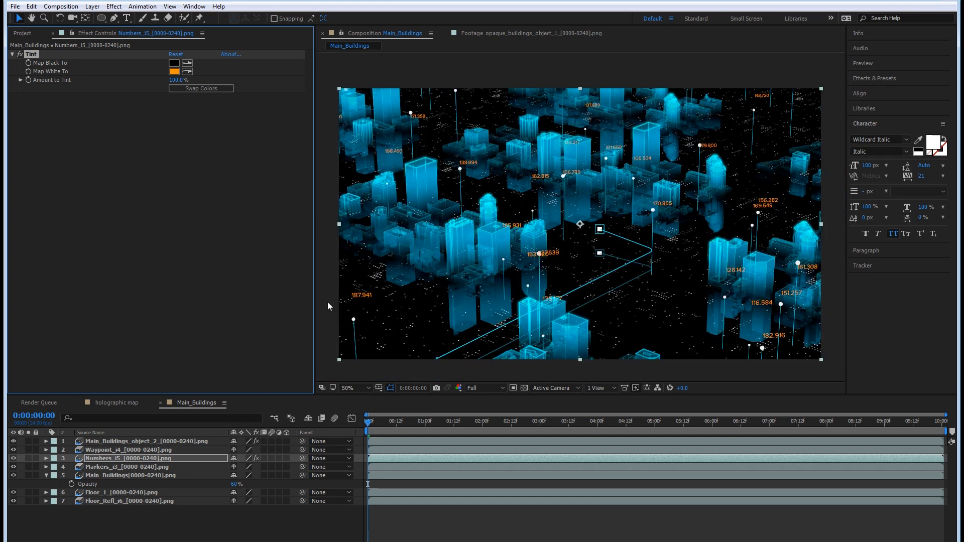
Step: Add a Glow effect to the Numbers_i5 layer and inspect the glowing numbers up close
right_click(114, 459)
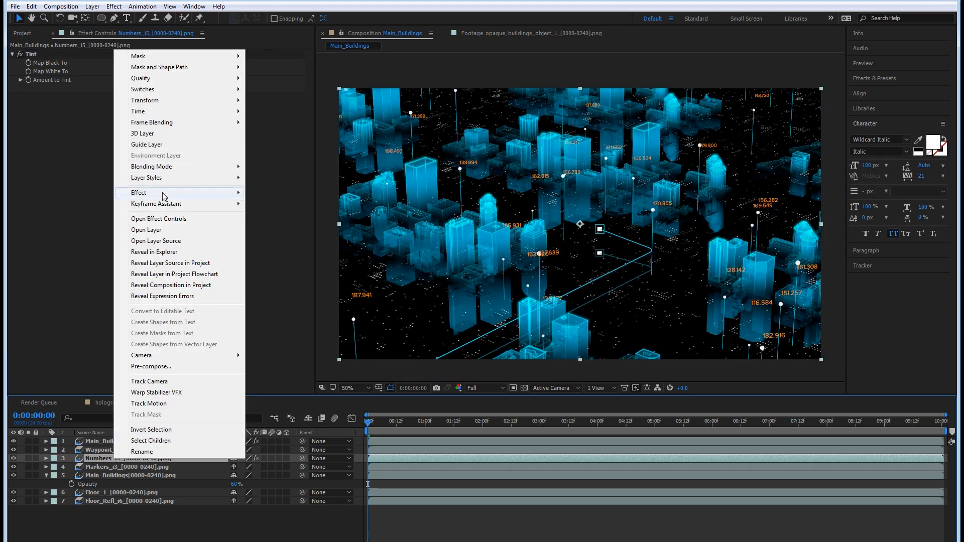
mouse_move(162, 195)
mouse_move(299, 503)
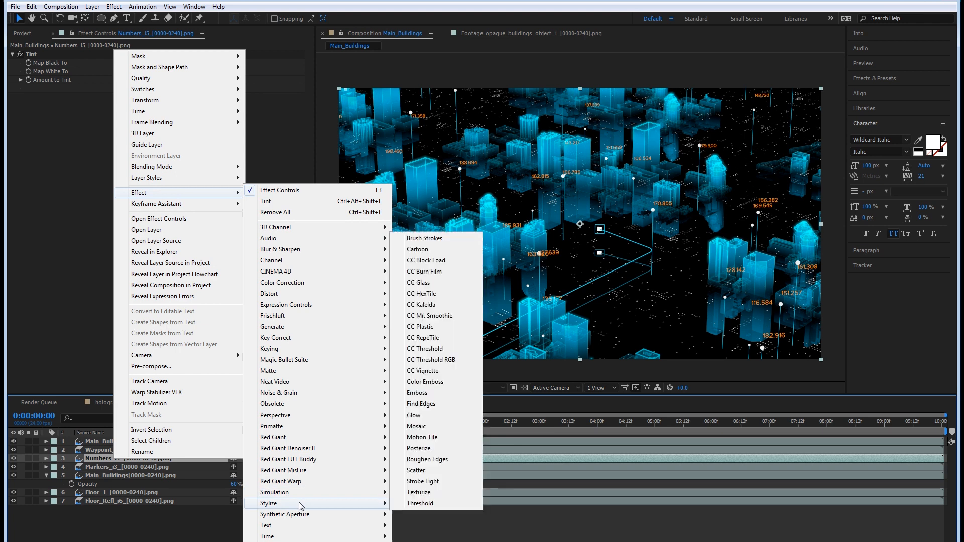
left_click(429, 415)
scroll(413, 284, "up", 2)
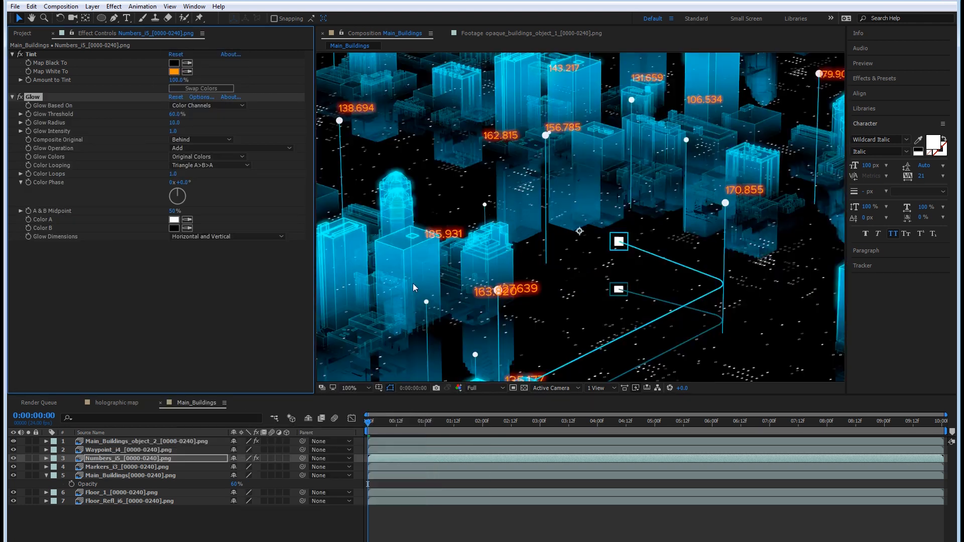
left_click_drag(433, 286, 467, 289)
Step: Set the Numbers_i5 glow's threshold to 28.6% and its intensity to 0.2
left_click_drag(176, 114, 124, 114)
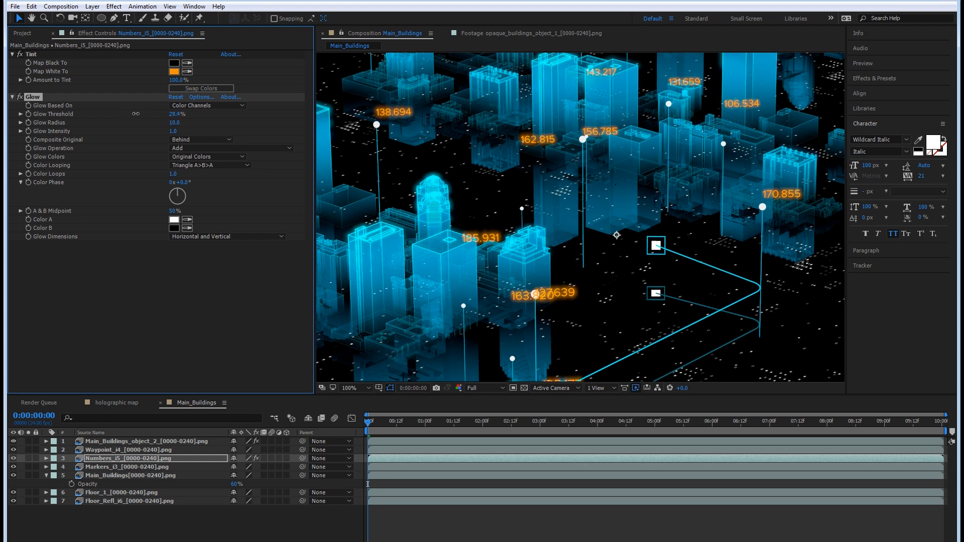
left_click(176, 132)
type("0.2")
key("Return")
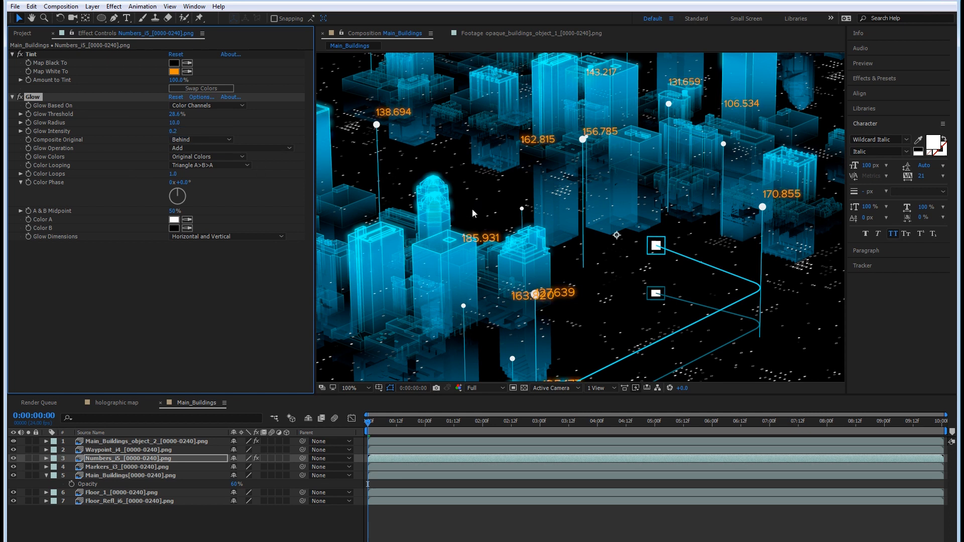
key("comma")
key("comma")
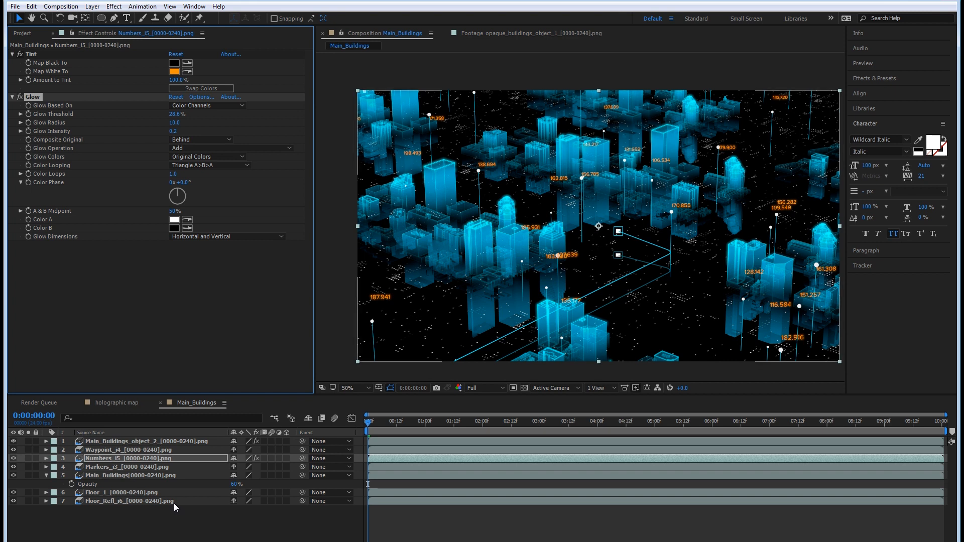
Step: Create a black 1920 × 1080 solid and place it beneath all layers of the Main_Buildings composition
right_click(159, 510)
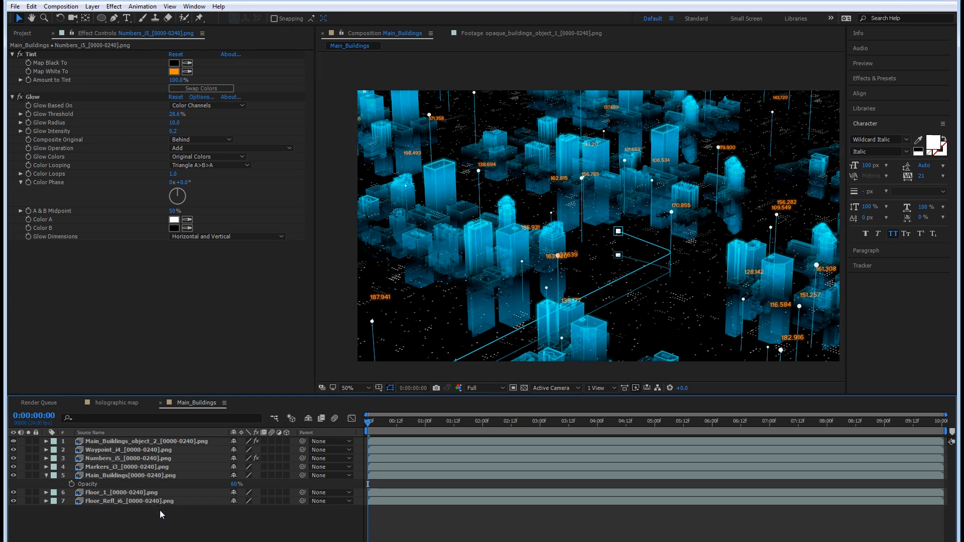
mouse_move(201, 398)
left_click(327, 425)
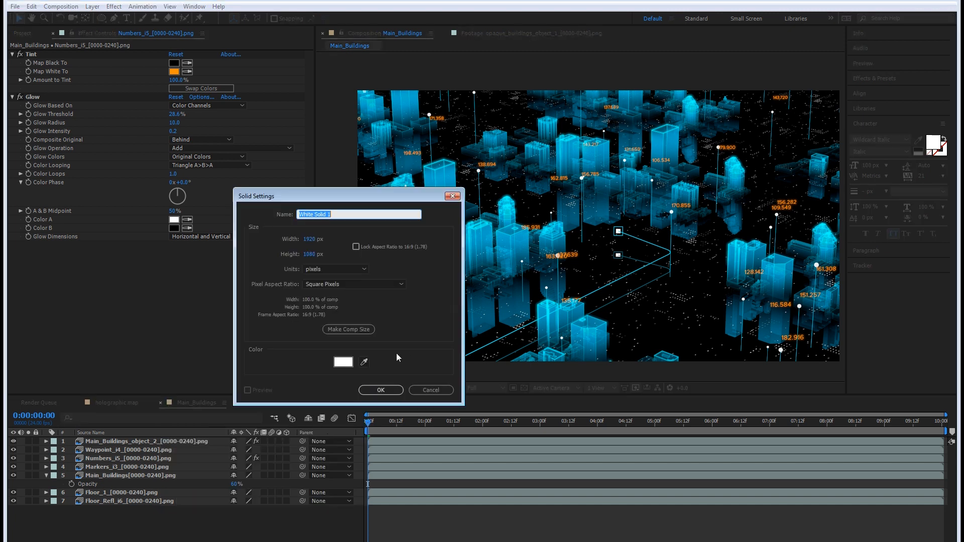
left_click(344, 361)
left_click(611, 383)
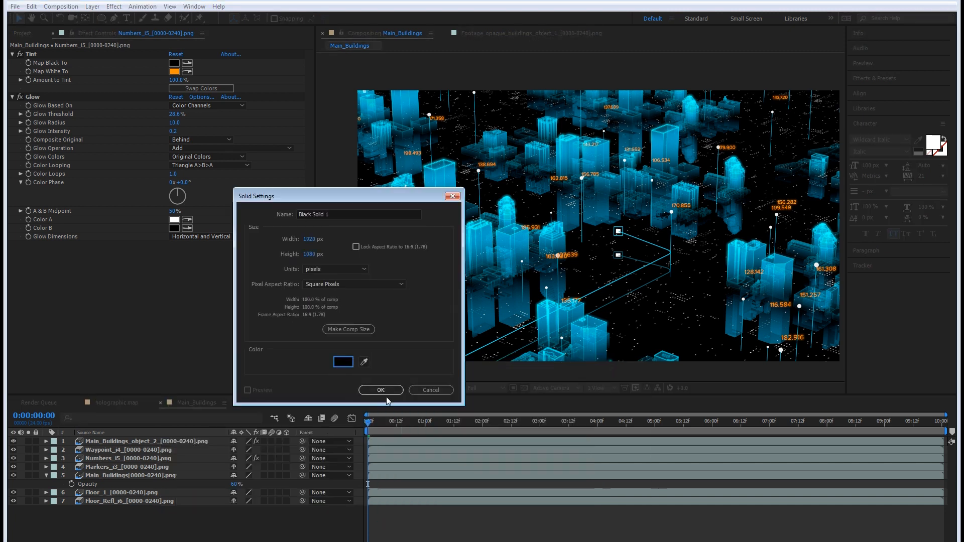
left_click(380, 390)
left_click_drag(147, 444, 134, 503)
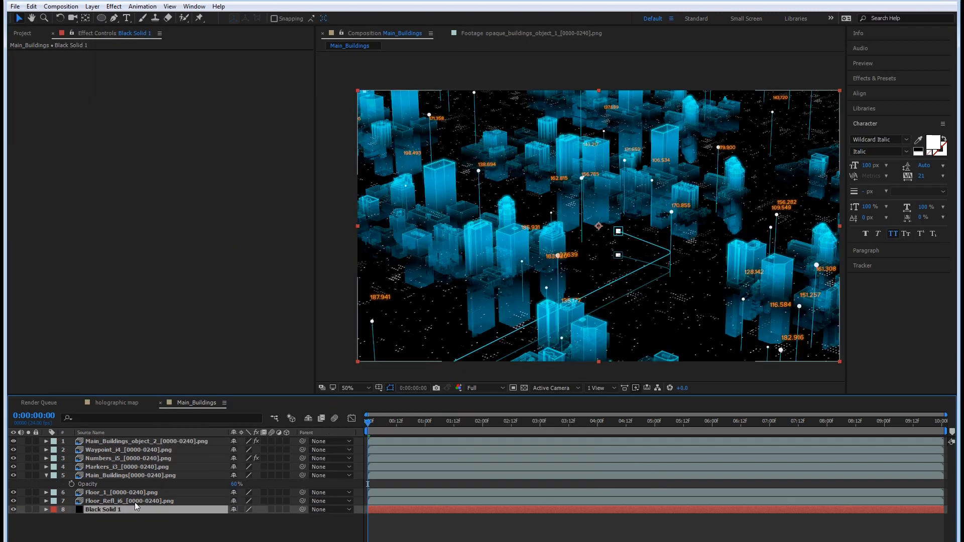
Step: Try 20% opacity on the Floor_Refl_i6 layer and settle on 10%
left_click(135, 502)
key("t")
left_click(238, 509)
type("20")
key("Return")
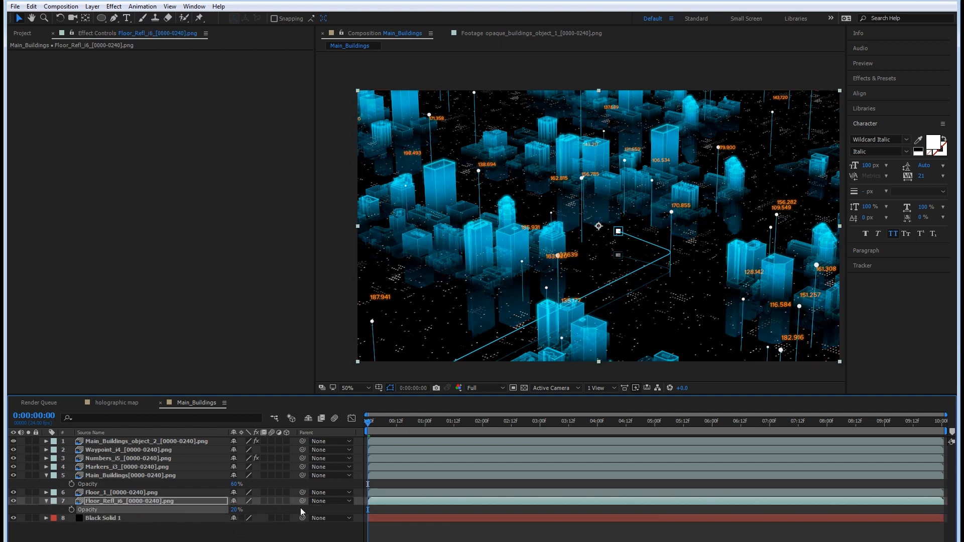
left_click(235, 510)
type("10")
key("Return")
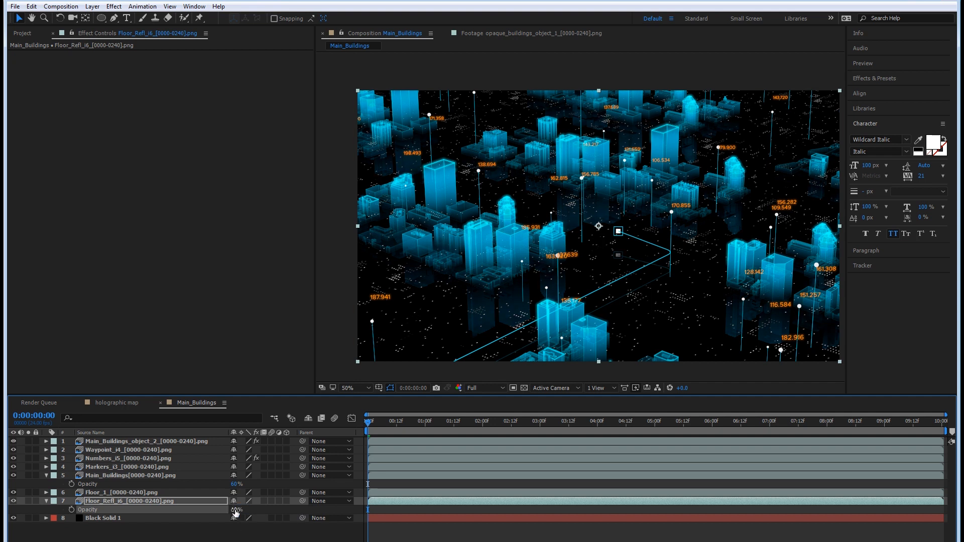
Step: Try 60% opacity on the Floor_1 layer, settle on 40%, and inspect the floor up close
left_click(112, 494)
left_click(14, 492)
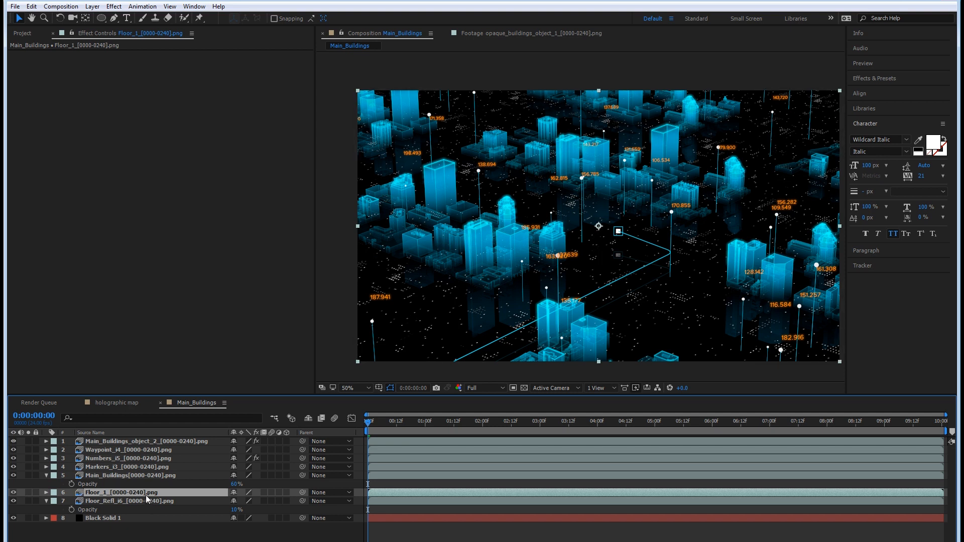
key("Return")
key("Return")
key("t")
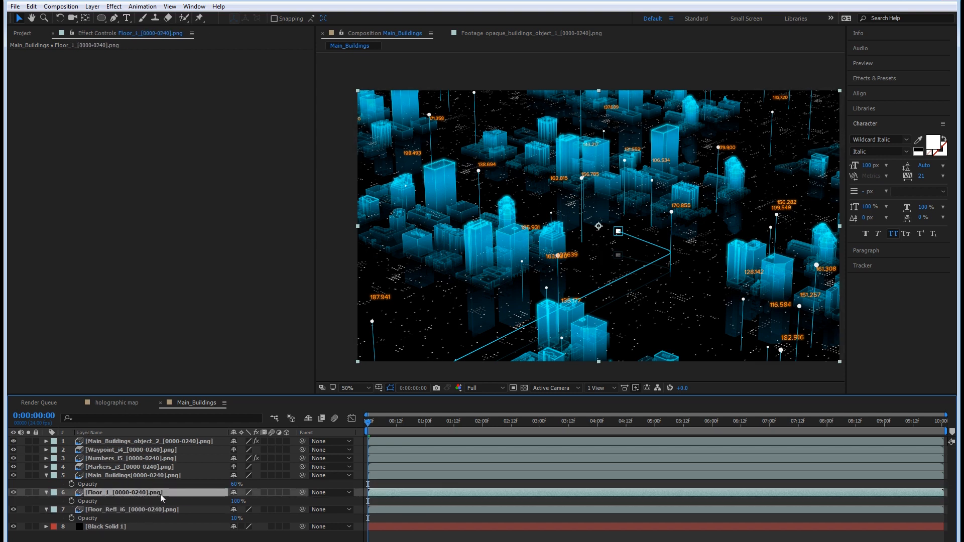
left_click(234, 501)
type("60")
key("Return")
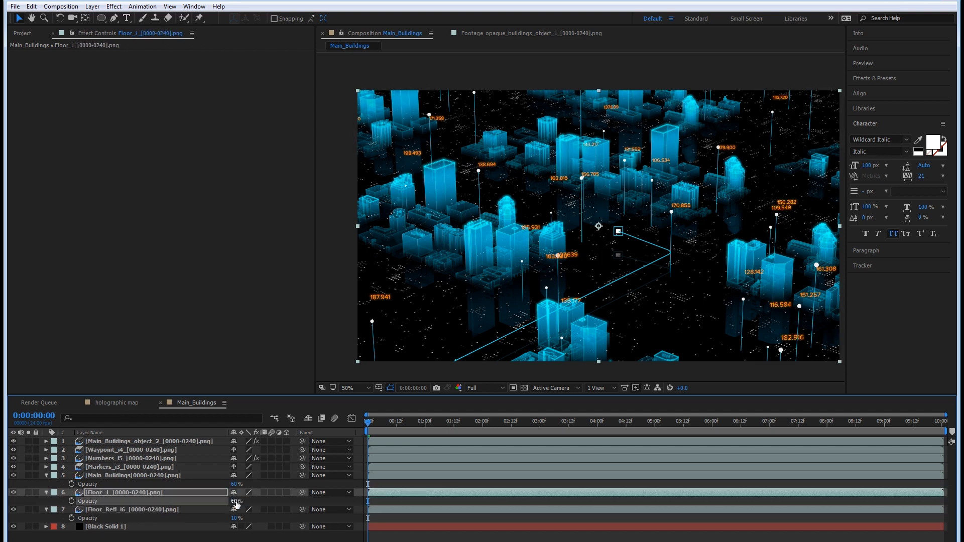
left_click(235, 501)
type("40")
key("Return")
scroll(546, 257, "up", 2)
key("h")
left_click_drag(546, 258, 538, 157)
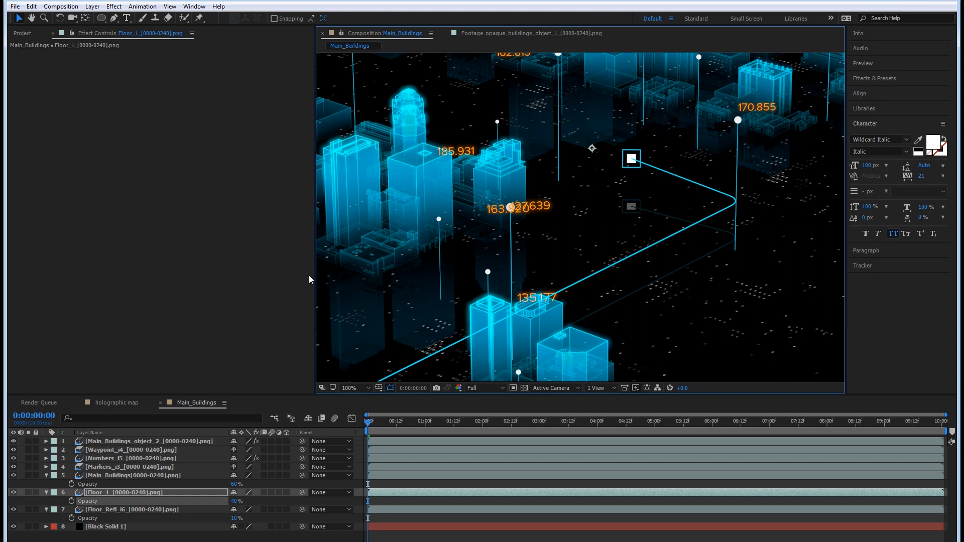
Step: Add the opaque_buildings_object_1 sequence to the Main_Buildings composition directly above the Waypoint_i4 layer
left_click(22, 33)
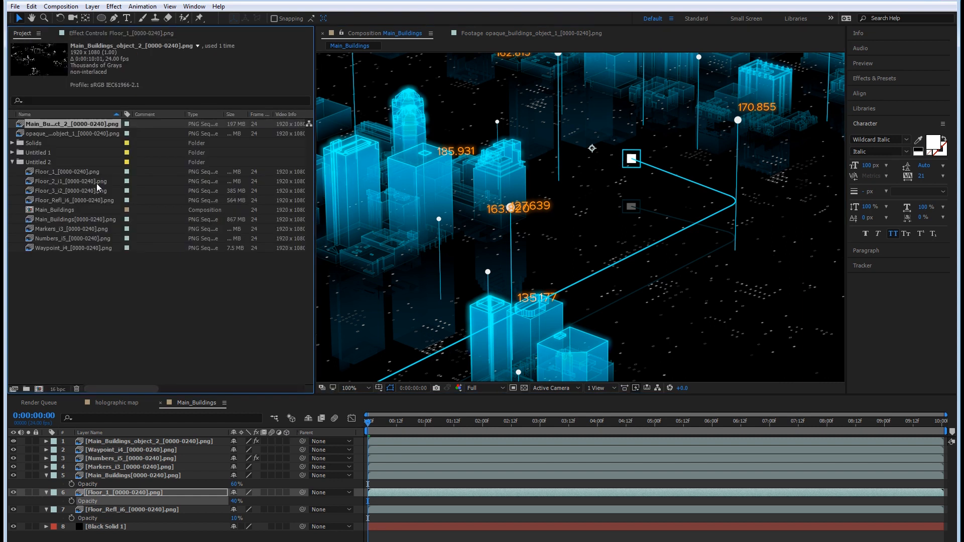
key("Down")
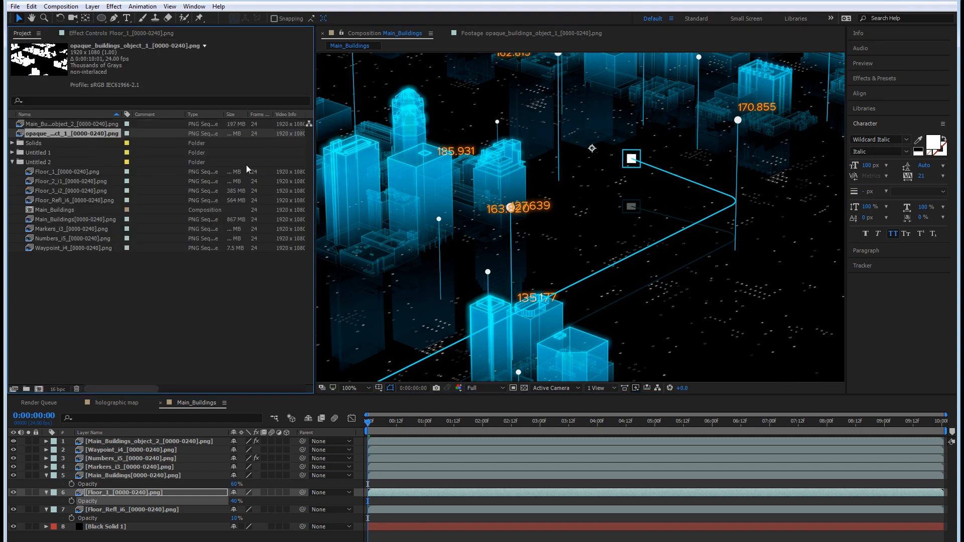
left_click_drag(510, 336, 499, 291)
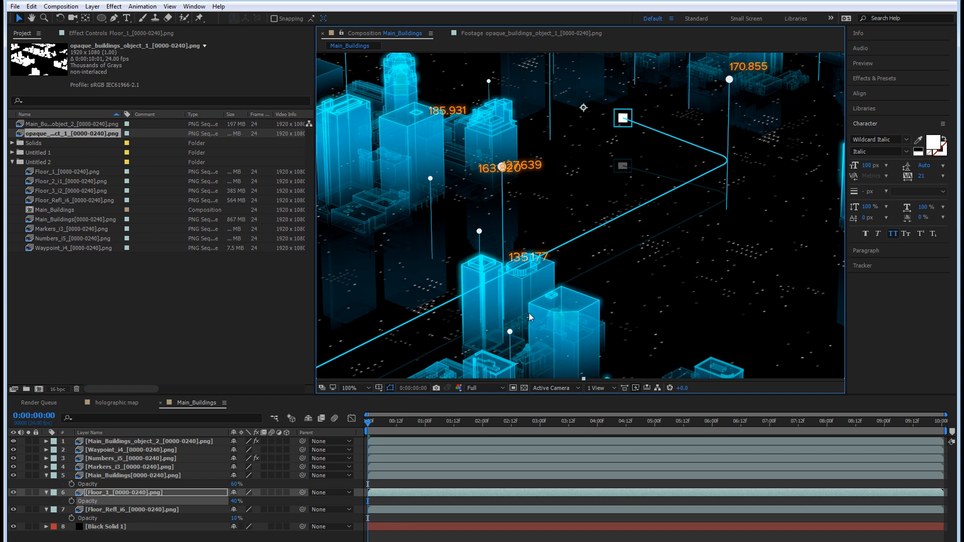
left_click_drag(70, 135, 210, 447)
Step: Set the Waypoint_i4 layer's track matte to Luma Inverted using opaque_buildings_object_1, and inspect the waypoint line behind the buildings
left_click(155, 458)
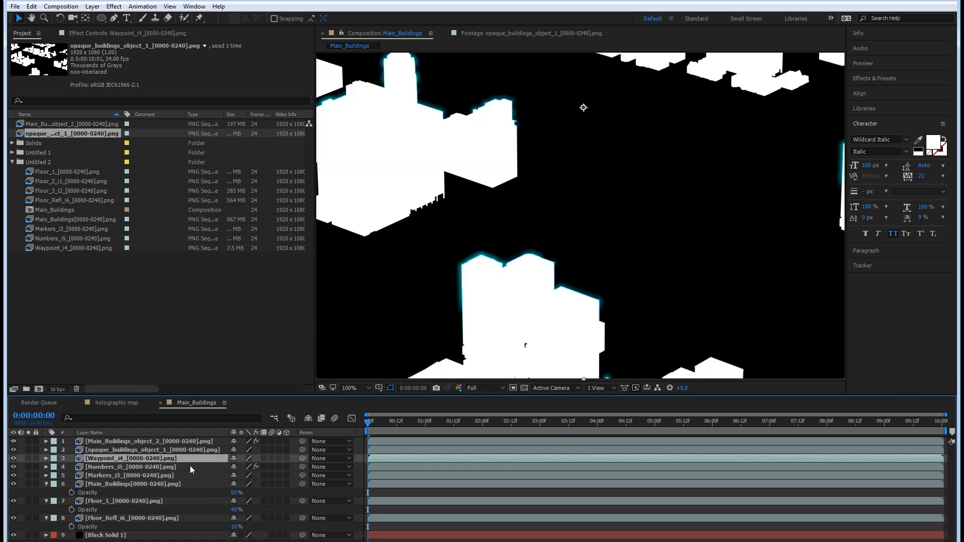
key("F4")
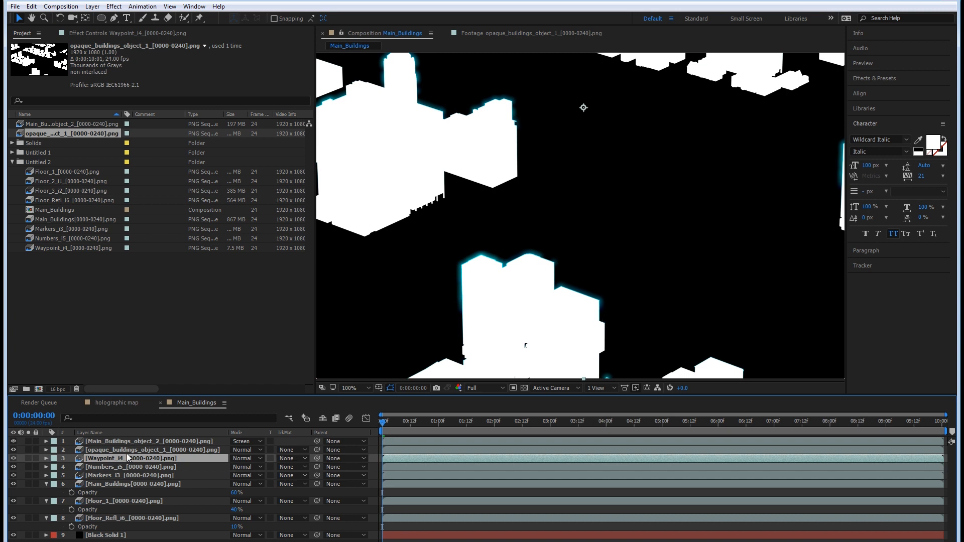
left_click(289, 459)
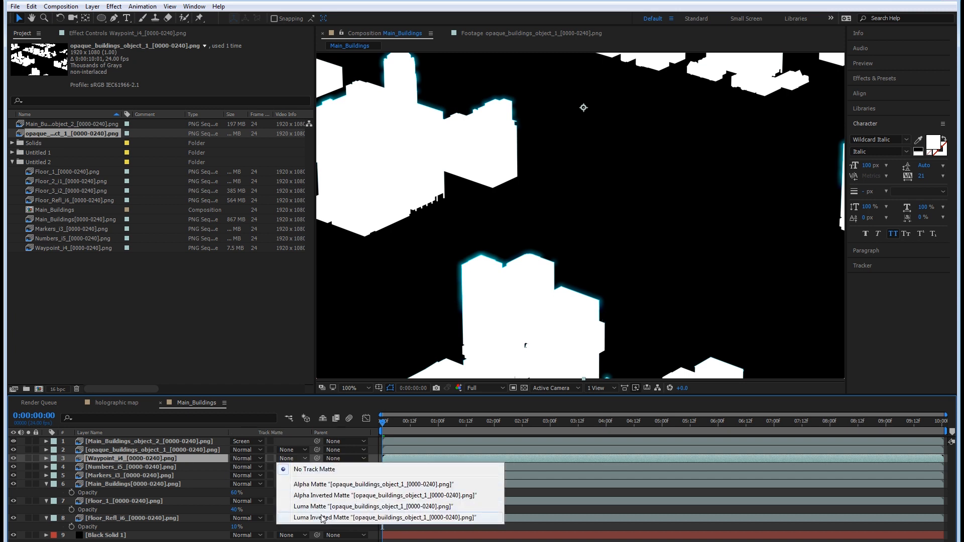
left_click(321, 518)
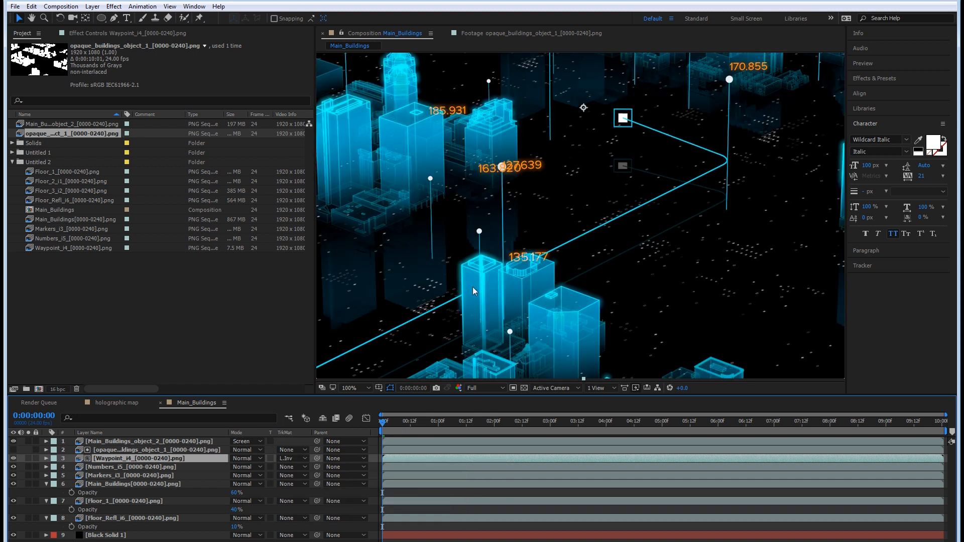
scroll(457, 287, "down", 2)
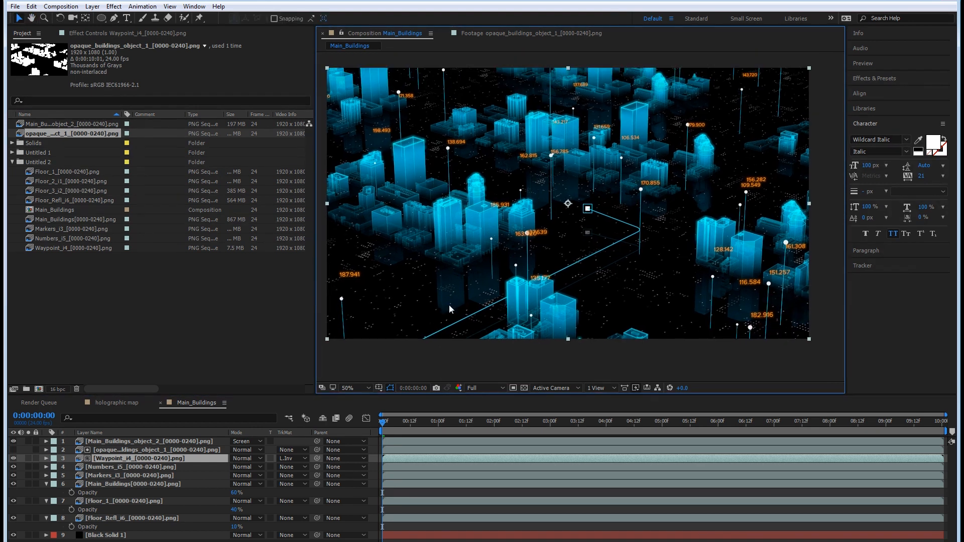
scroll(482, 304, "up", 2)
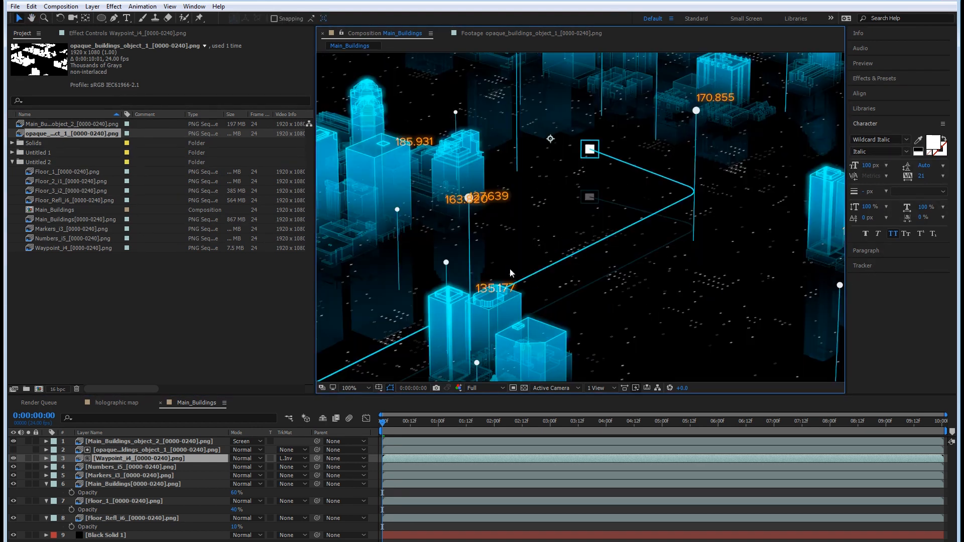
left_click_drag(481, 317, 487, 248)
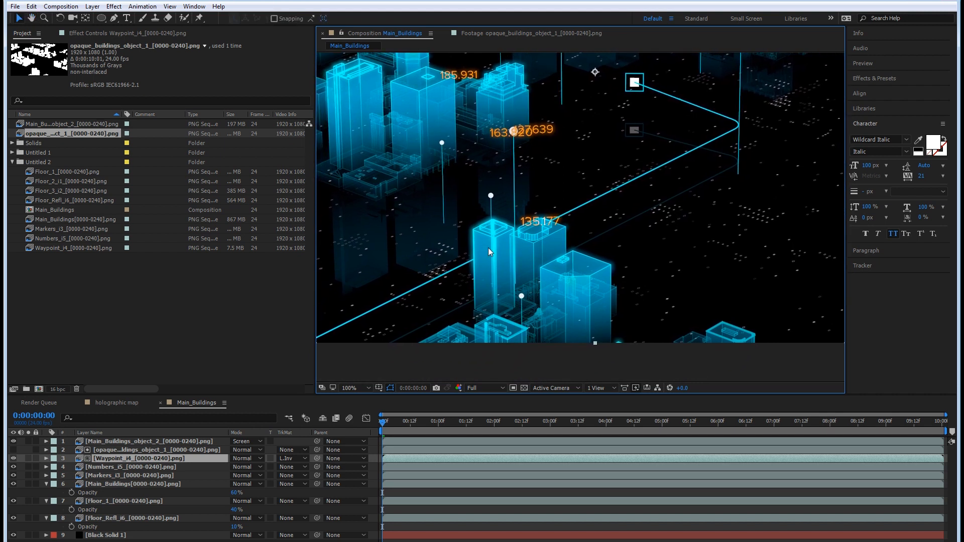
Step: Try 60% opacity on the opaque_buildings_object_1 matte layer and settle on 80%
key("F4")
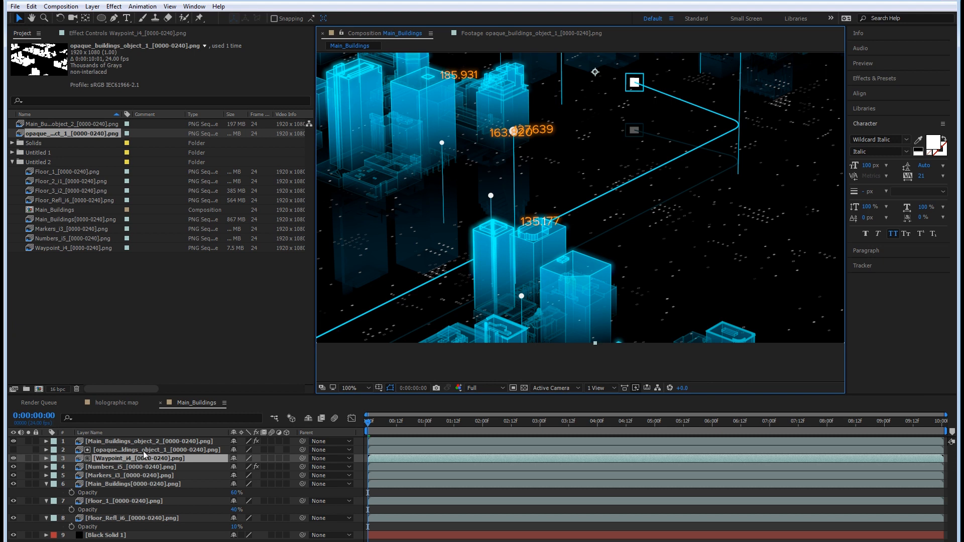
left_click(142, 451)
key("t")
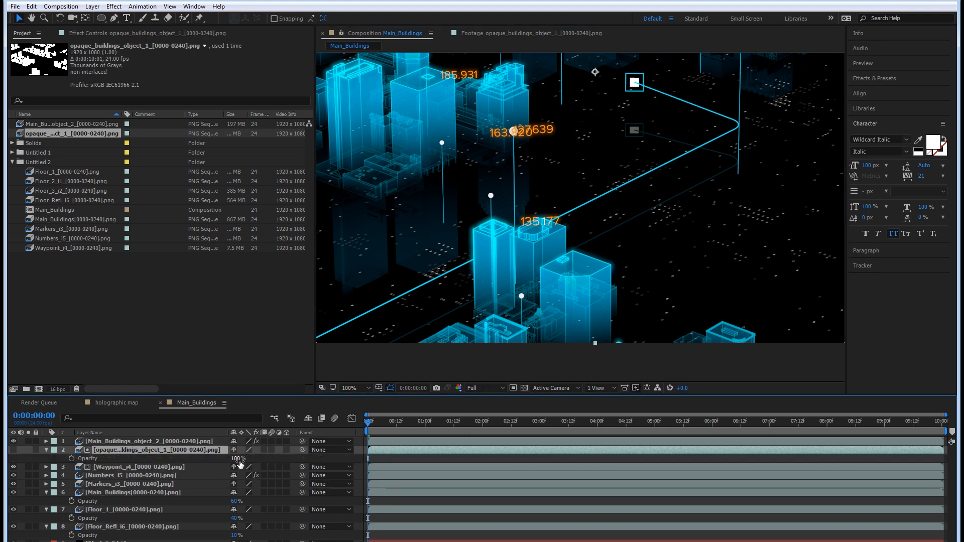
left_click(237, 459)
type("60")
key("Return")
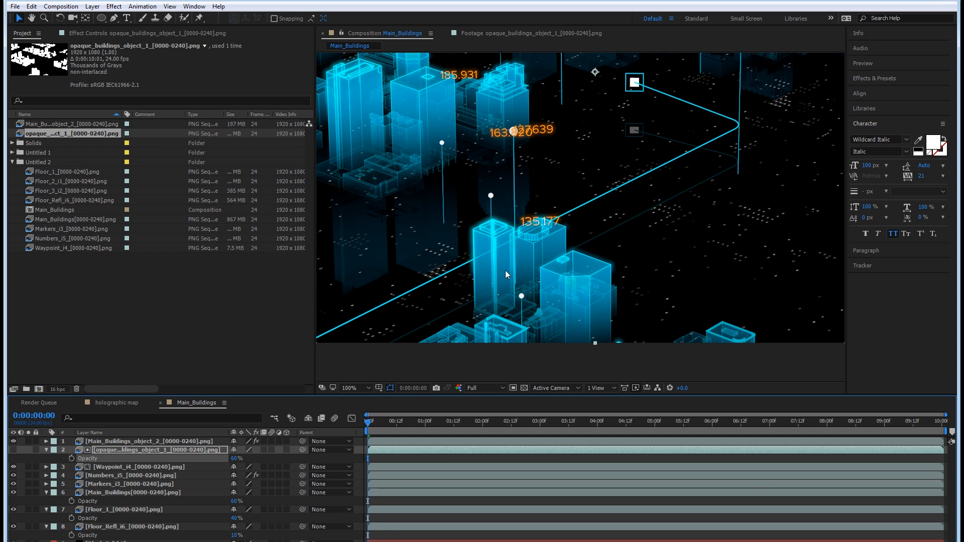
left_click(234, 459)
type("80")
key("Return")
Step: Collapse the expanded opacity properties of all layers, clear the layer selection and bring the whole frame into view
left_click(46, 450)
left_click(46, 484)
left_click(45, 493)
left_click(45, 502)
left_click(121, 539)
scroll(487, 115, "down", 1)
middle_click_drag(471, 130, 442, 214)
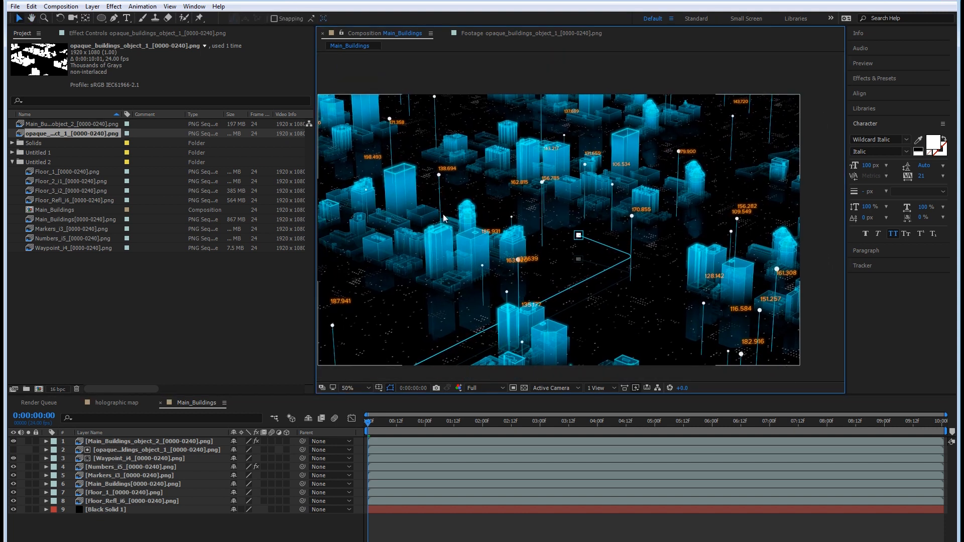
Step: Examine the holographic map composition as a reference for the floor grid, and return to the Main_Buildings composition
left_click(123, 406)
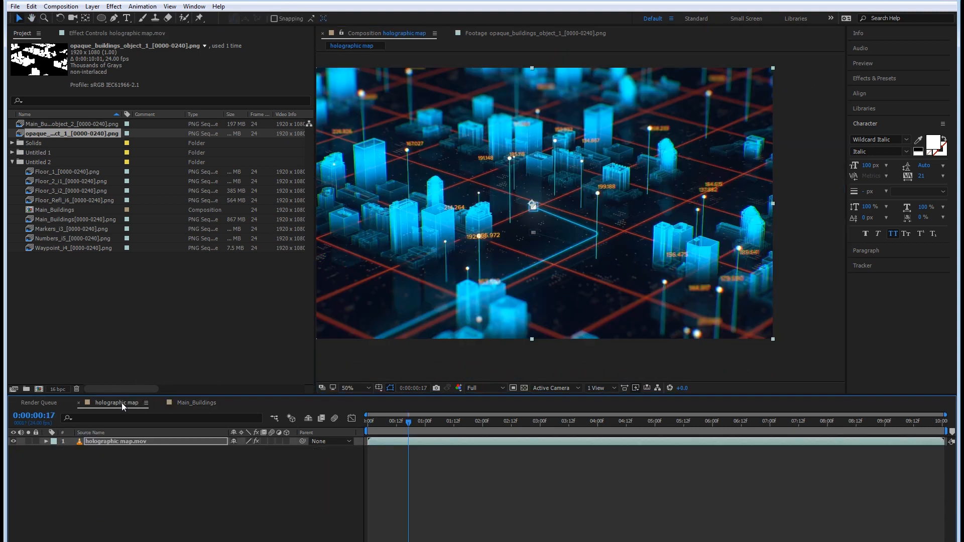
middle_click_drag(533, 293, 588, 294)
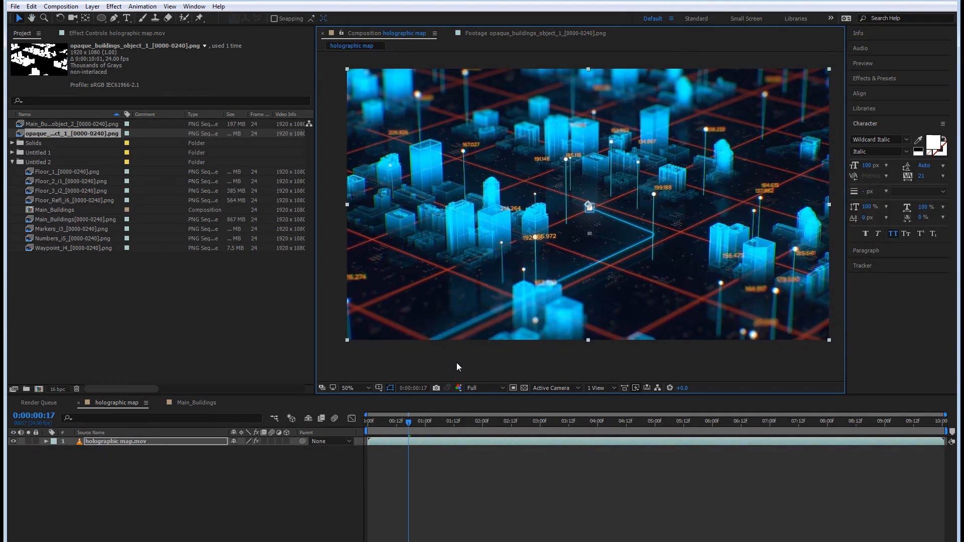
left_click(183, 403)
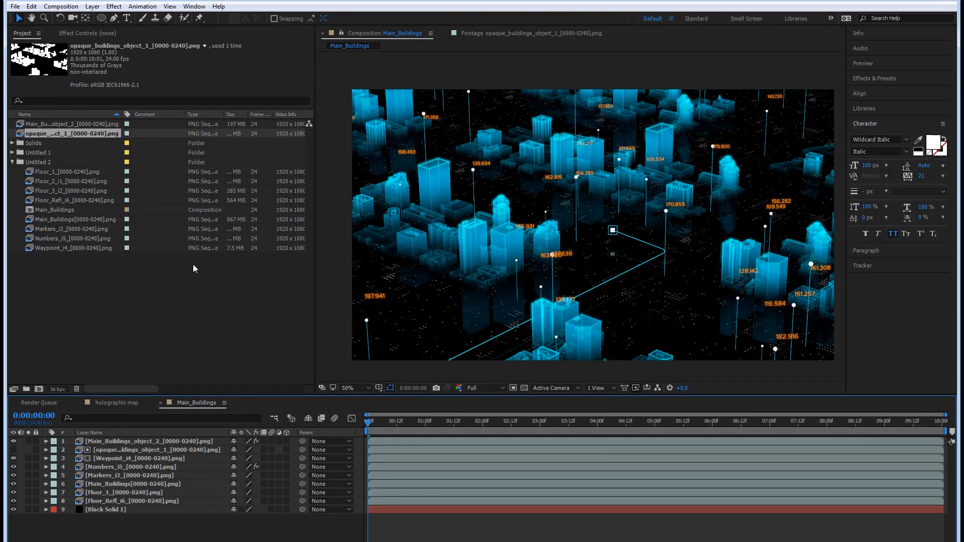
Step: Import holographic city.c4d from the project's holographic city folder
double_click(89, 328)
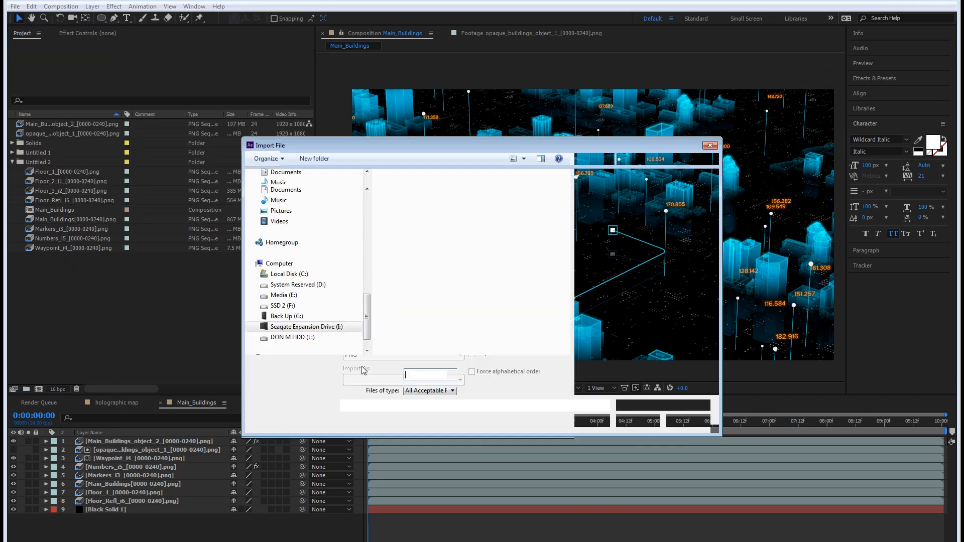
left_click(429, 159)
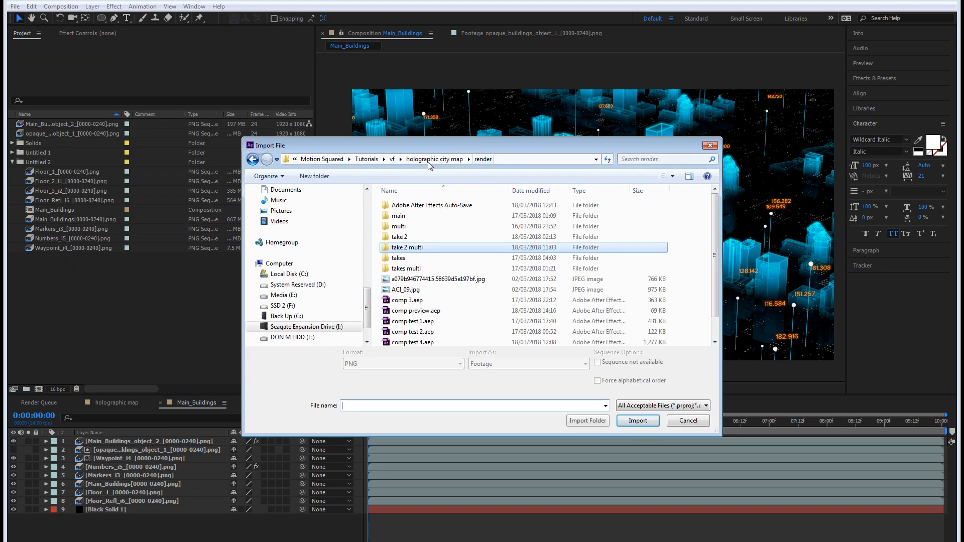
left_click(442, 159)
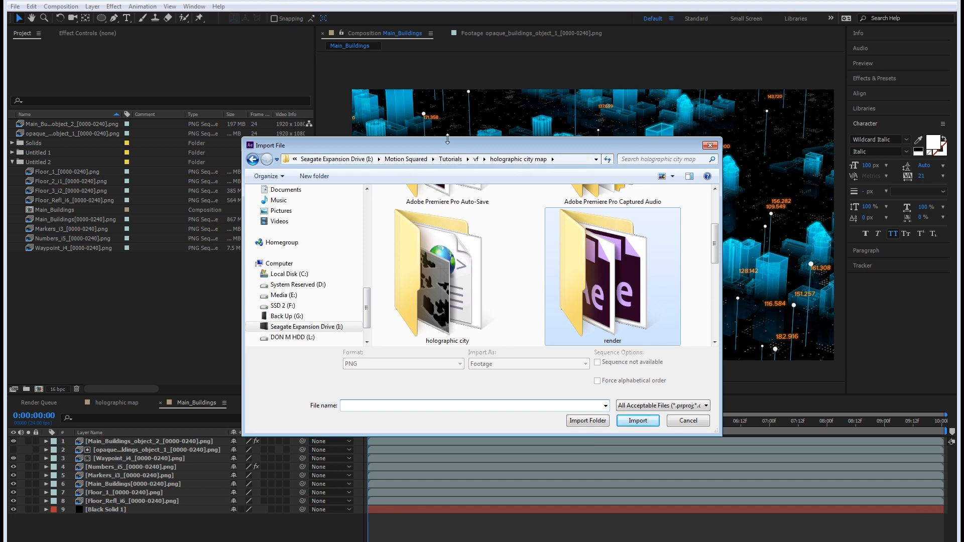
left_click_drag(447, 138, 447, 71)
double_click(435, 261)
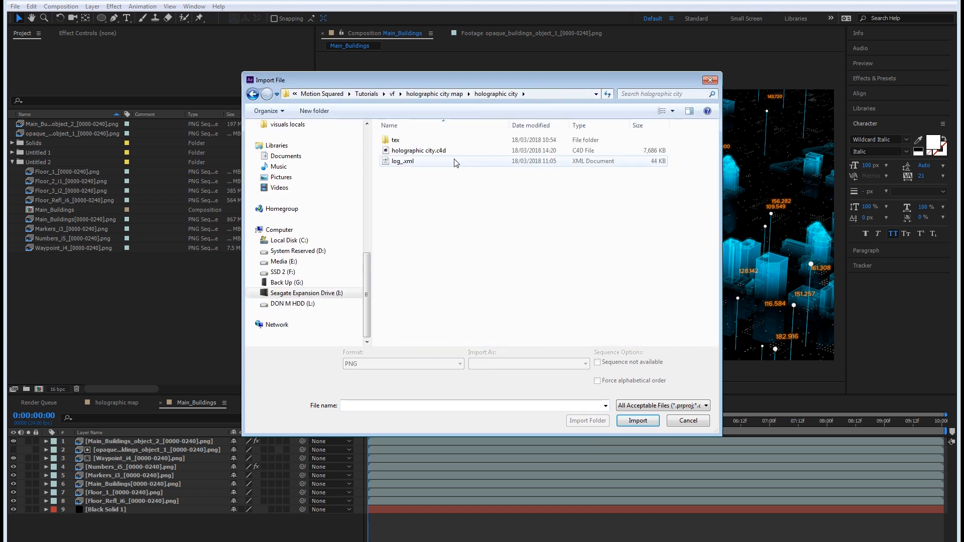
left_click(419, 151)
left_click(638, 420)
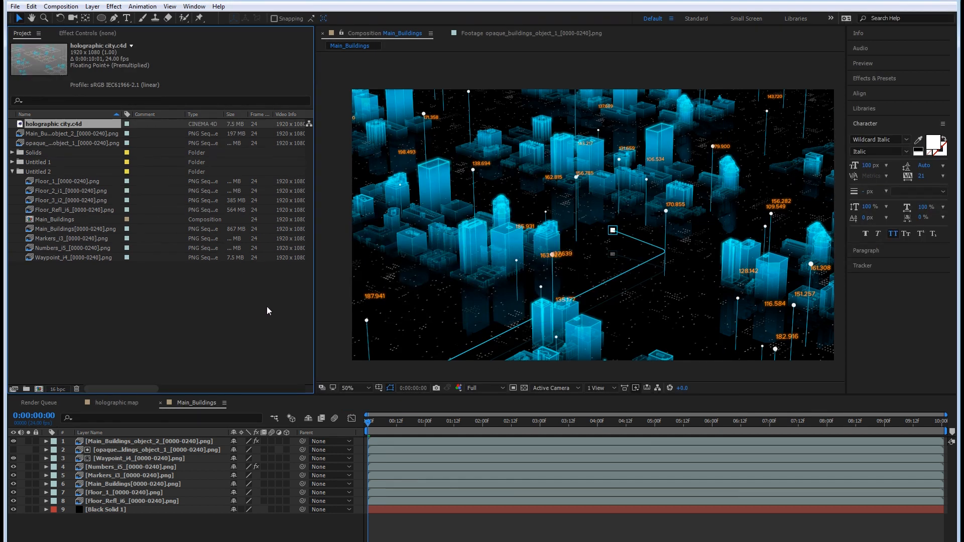
Step: Place holographic city.c4d beneath all layers of the Main_Buildings composition and extract its Cinema 4D scene data
left_click_drag(32, 126, 96, 515)
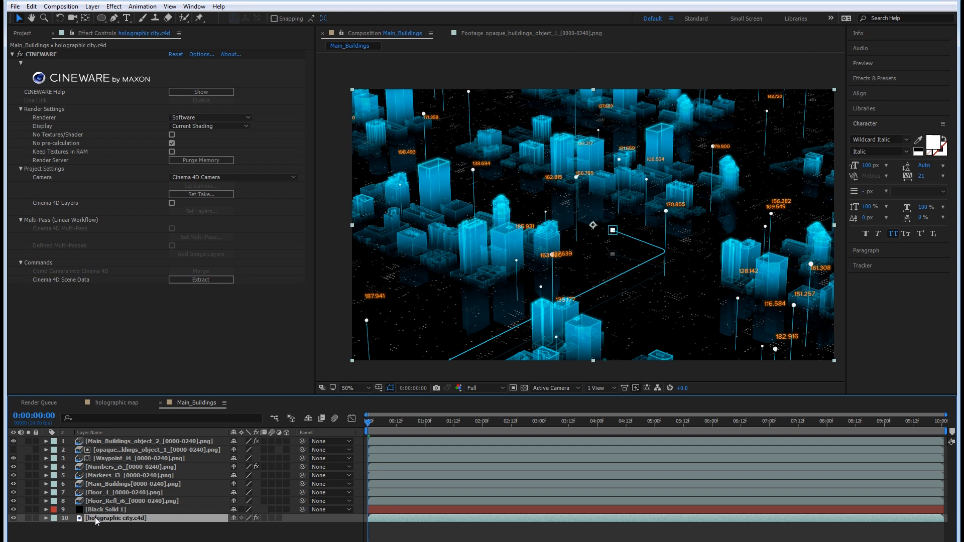
left_click(205, 280)
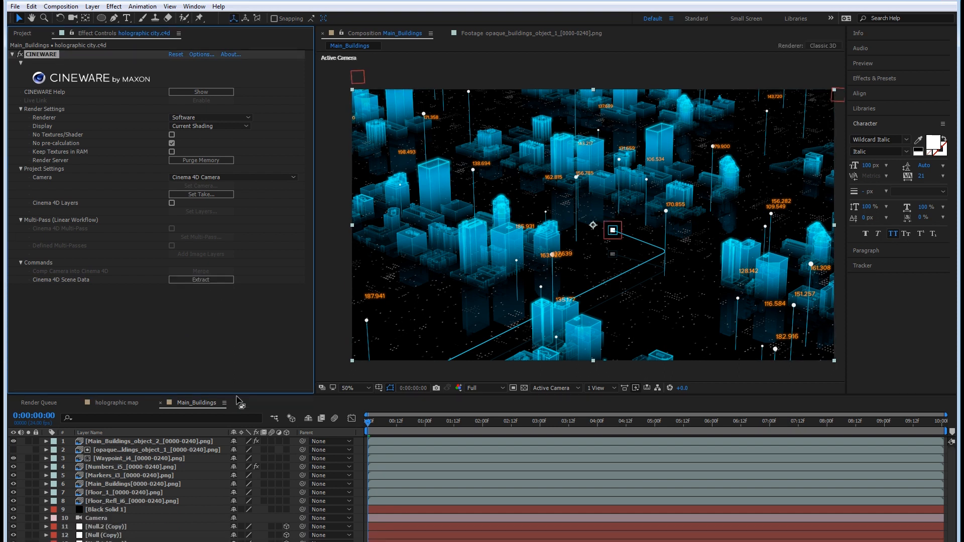
Step: Hide the holographic city.c4d layer and remove the extracted null layers, keeping the camera
left_click_drag(236, 396, 221, 321)
left_click(16, 476)
left_click(101, 441)
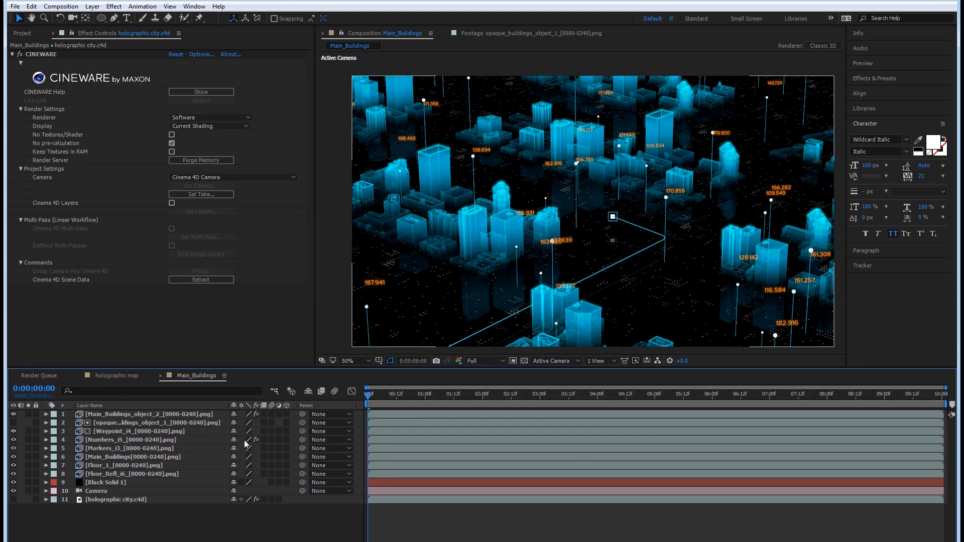
Step: Create a black solid 300 px wide and 3000 px high in the Main_Buildings composition
right_click(142, 520)
mouse_move(192, 412)
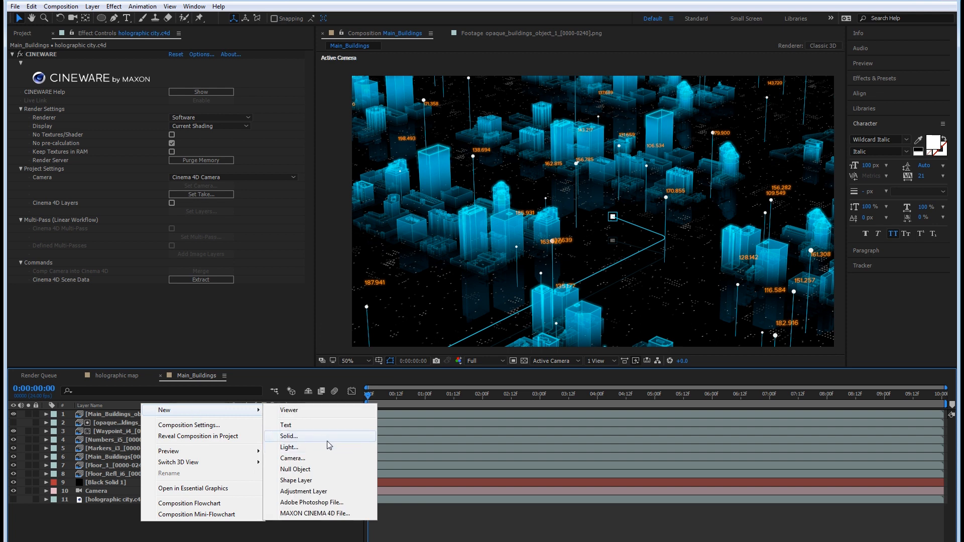
left_click(325, 438)
left_click(315, 239)
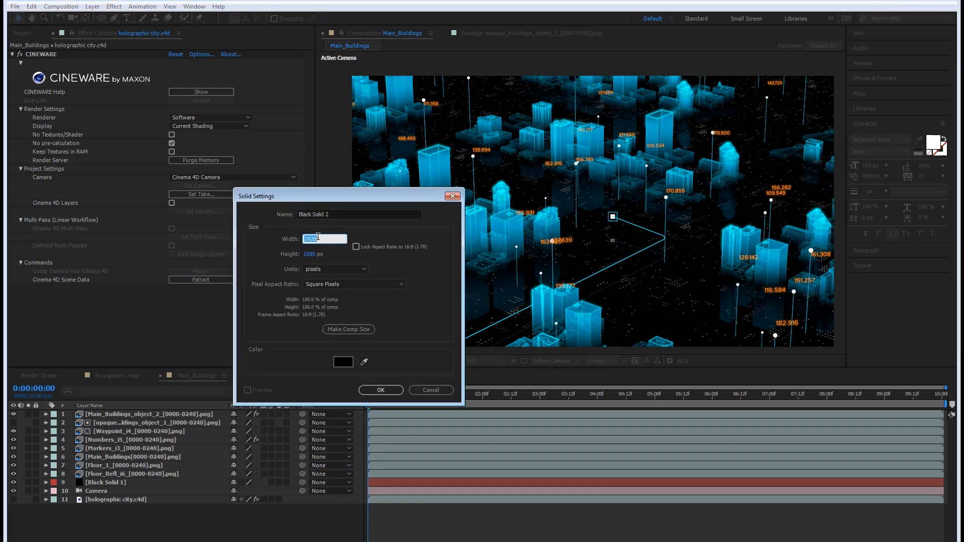
type("300")
key("Tab")
type("3000")
left_click(318, 240)
type("300")
key("Return")
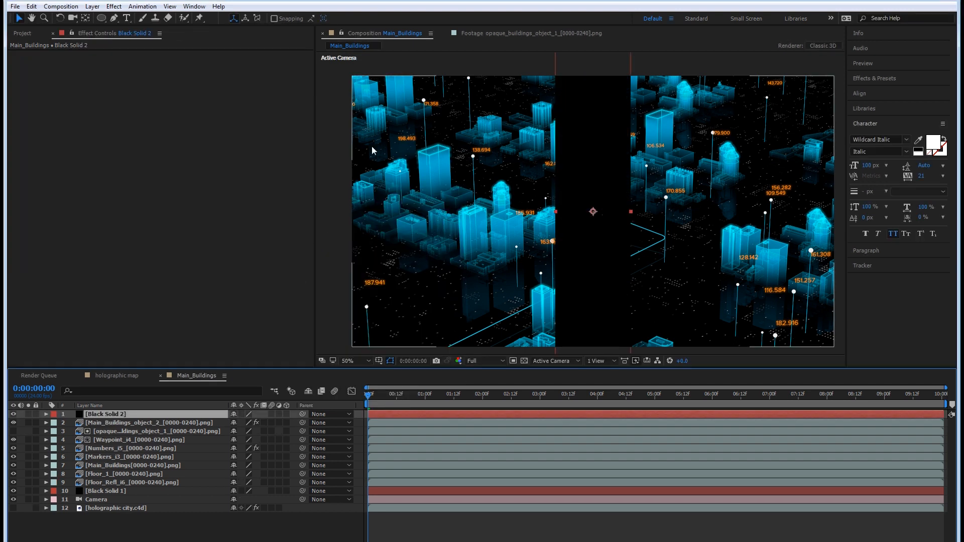
Step: Set the new black solid's width to 3000 px in its solid settings
left_click(92, 6)
left_click(107, 29)
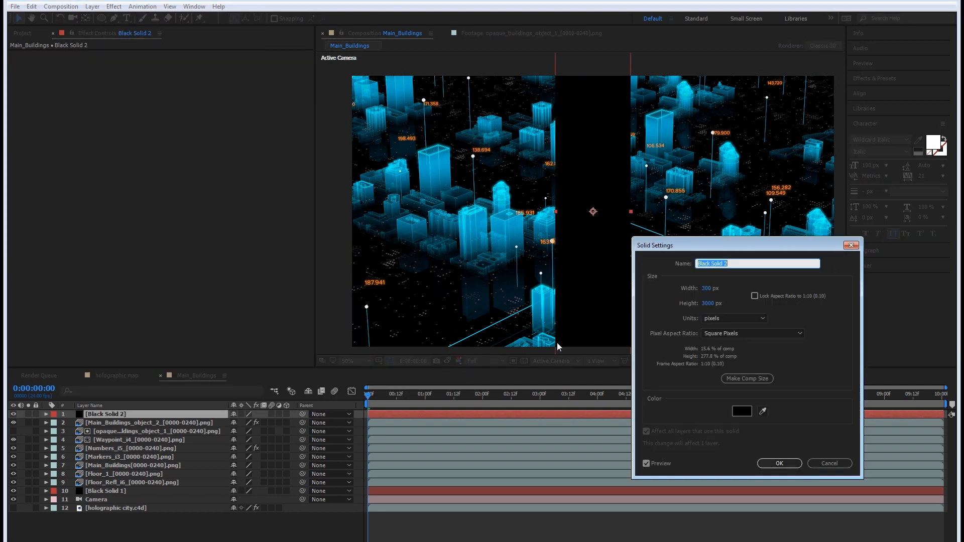
left_click(710, 289)
type("3000")
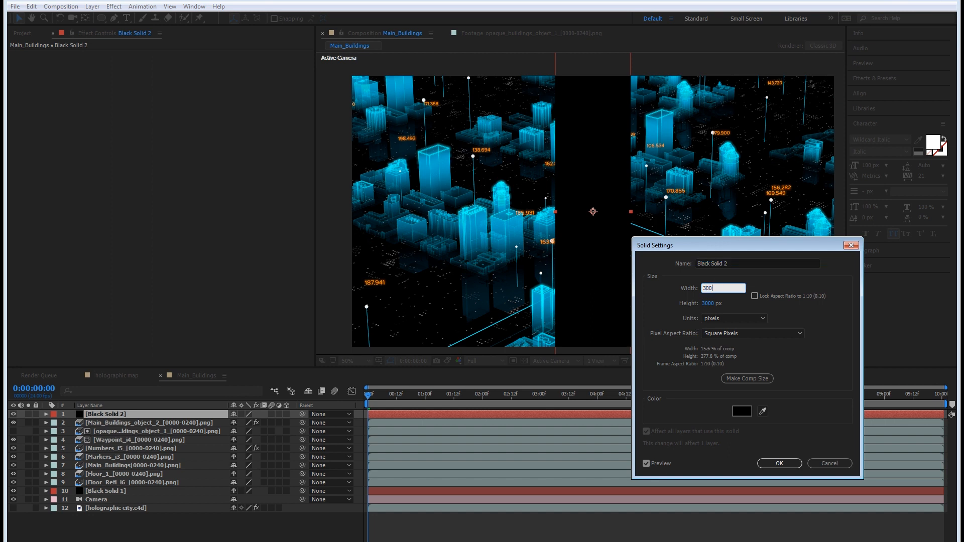
key("Return")
Step: Apply the Grid effect from the Generate category to the Black Solid 2 layer
right_click(159, 414)
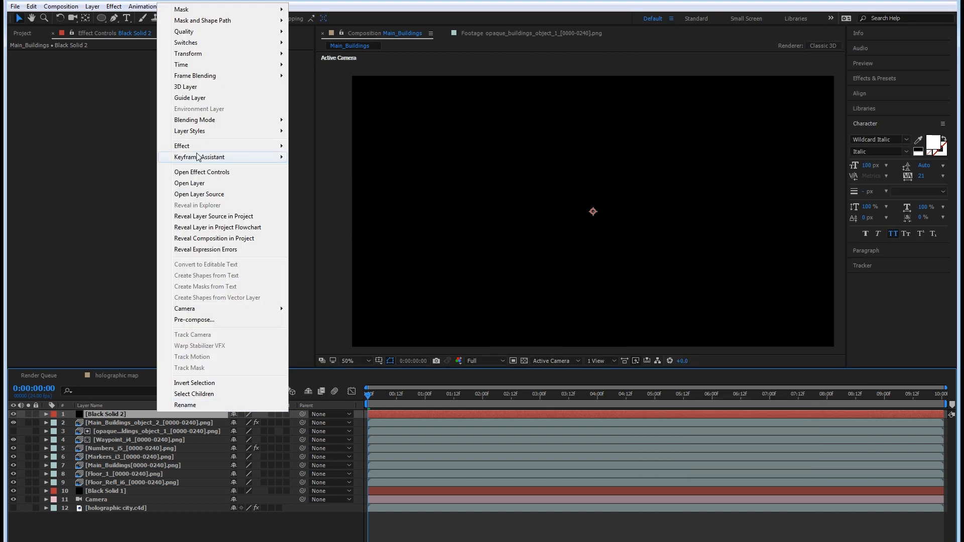
mouse_move(193, 149)
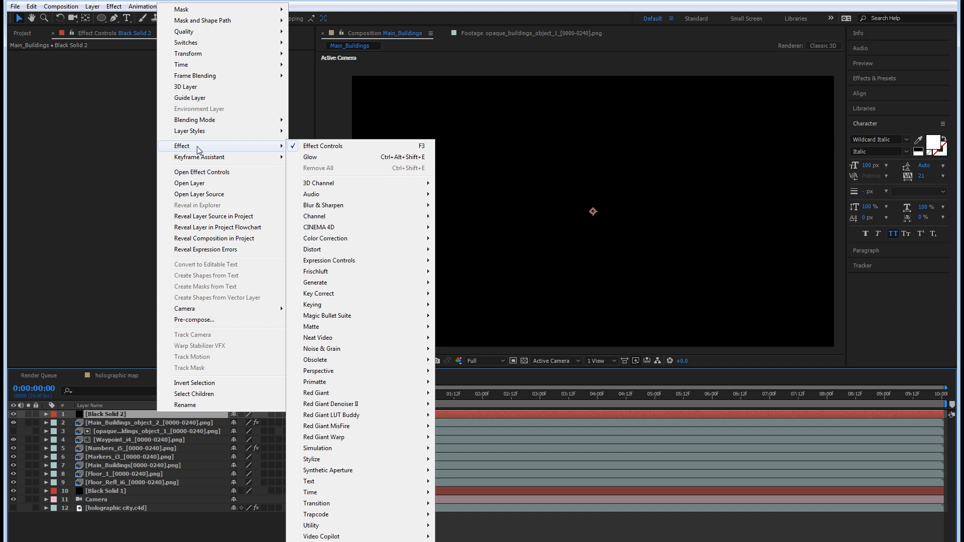
mouse_move(374, 283)
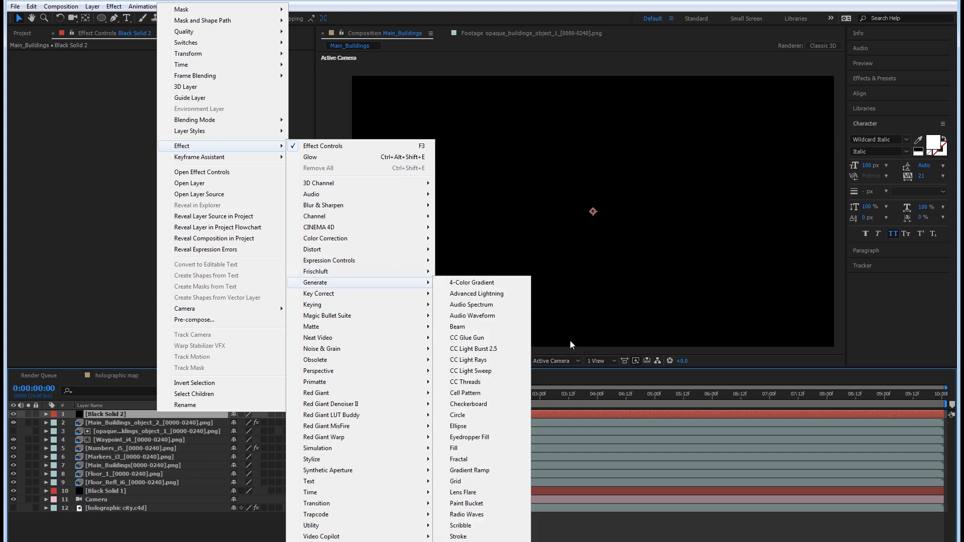
left_click(467, 481)
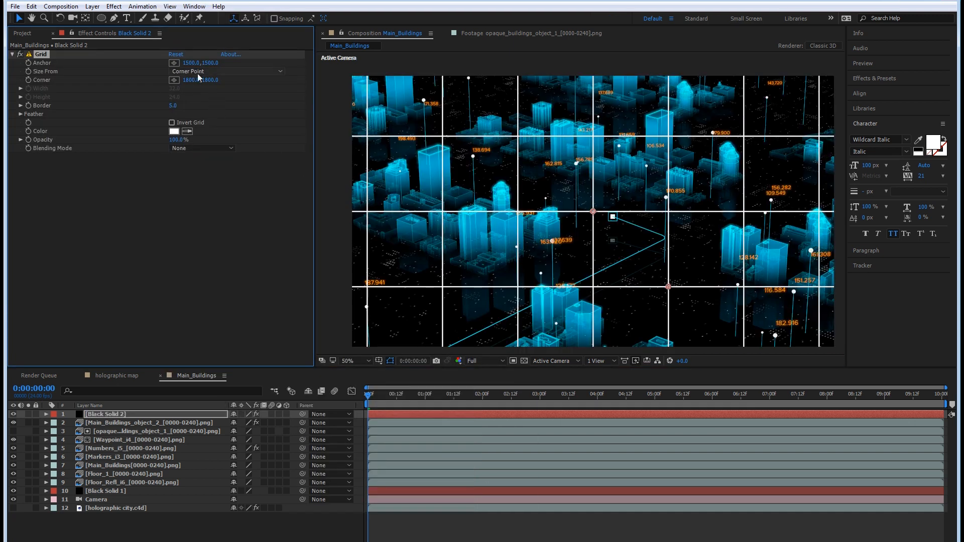
Step: Size the Grid effect by Width Slider with a width of 300 and set its border to 1
left_click(205, 71)
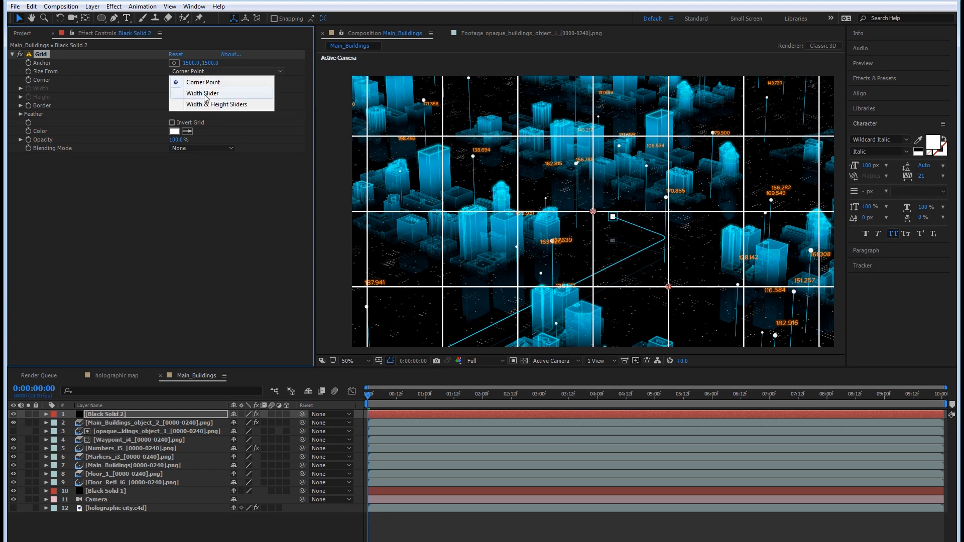
left_click(205, 93)
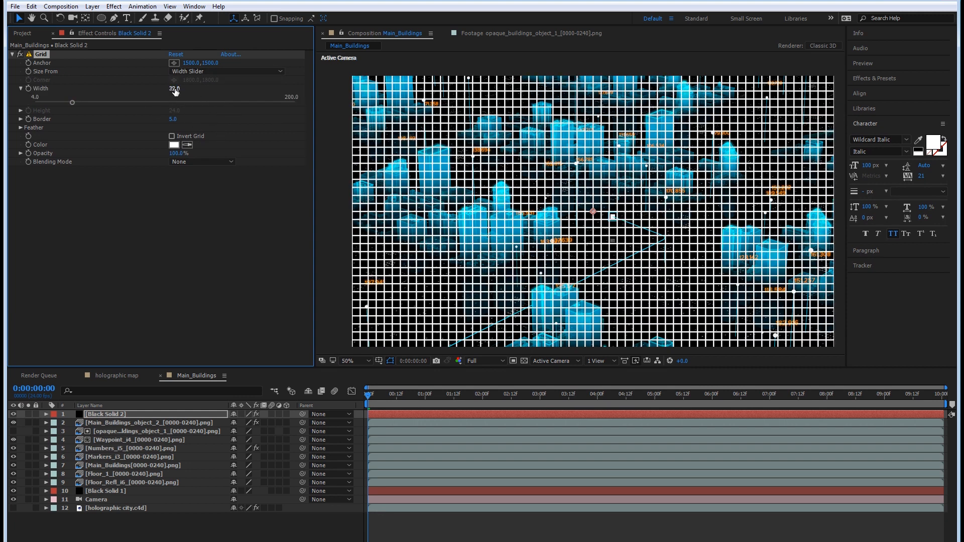
left_click(175, 89)
type("300")
key("Return")
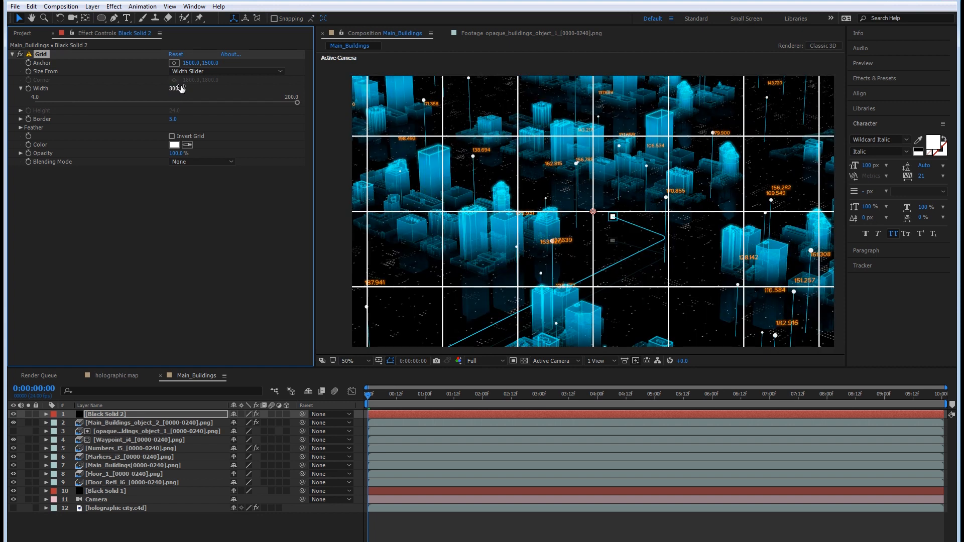
left_click(179, 120)
type("1")
left_click(182, 264)
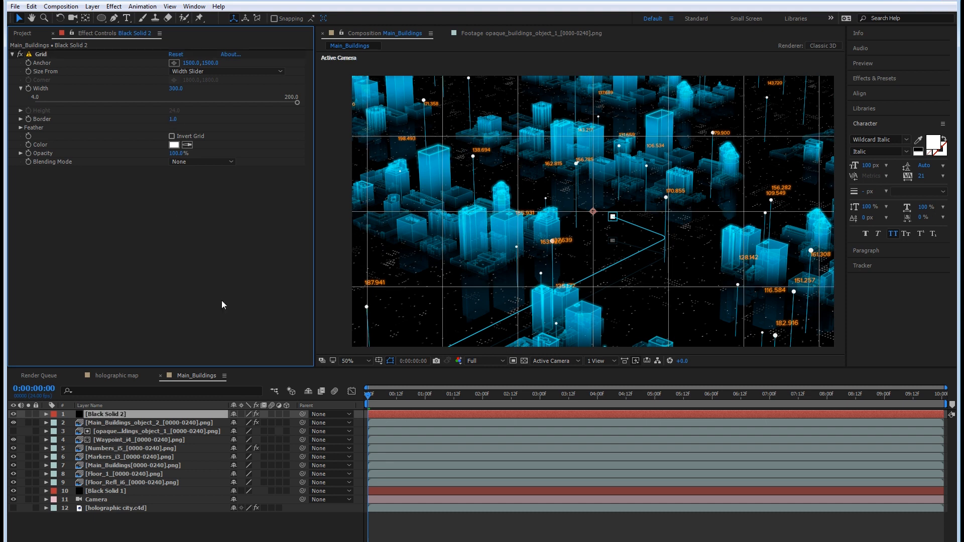
Step: Make Black Solid 2 a 3D layer and set its position to 0, 0, 0
left_click(286, 415)
key("p")
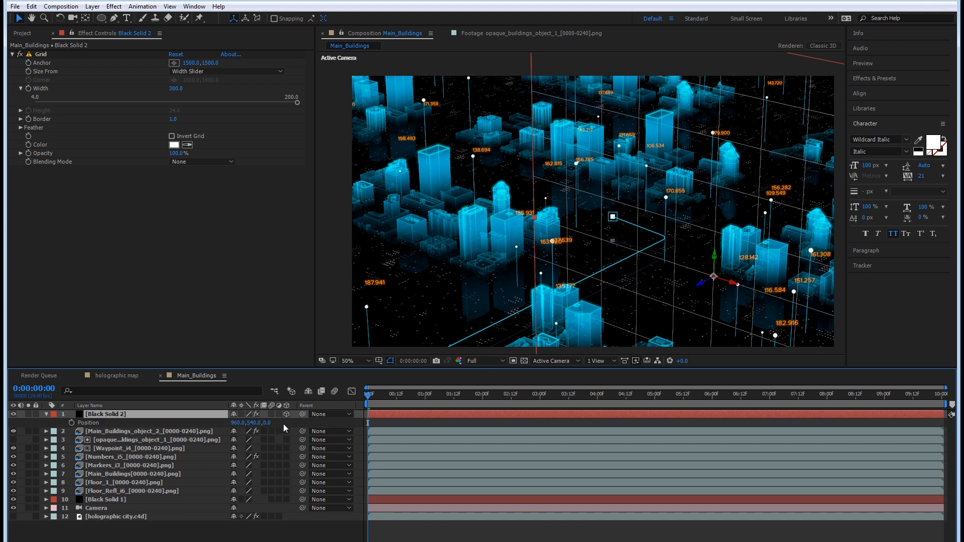
left_click(255, 423)
left_click(242, 424)
type("0")
key("Return")
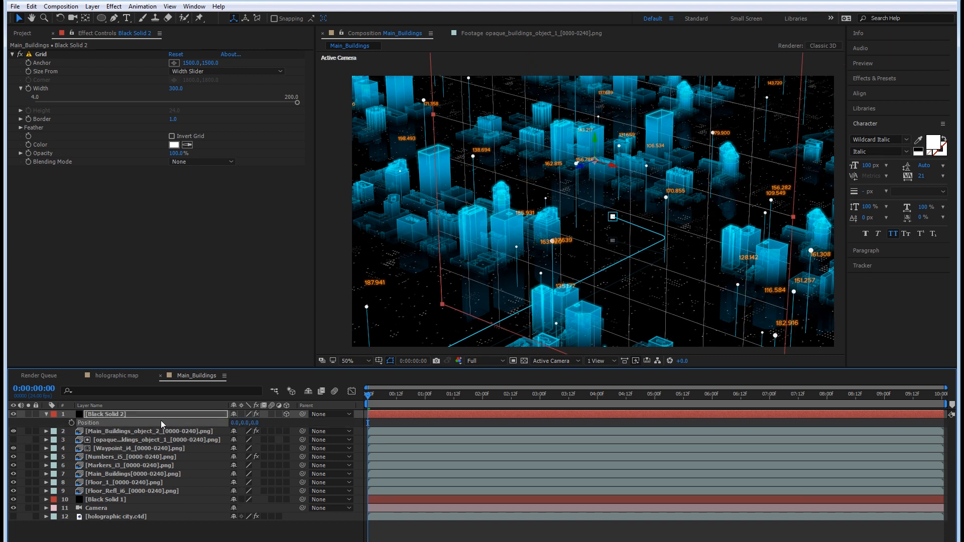
Step: Lay the grid solid flat by setting its X orientation to 90°
key("r")
left_click(237, 424)
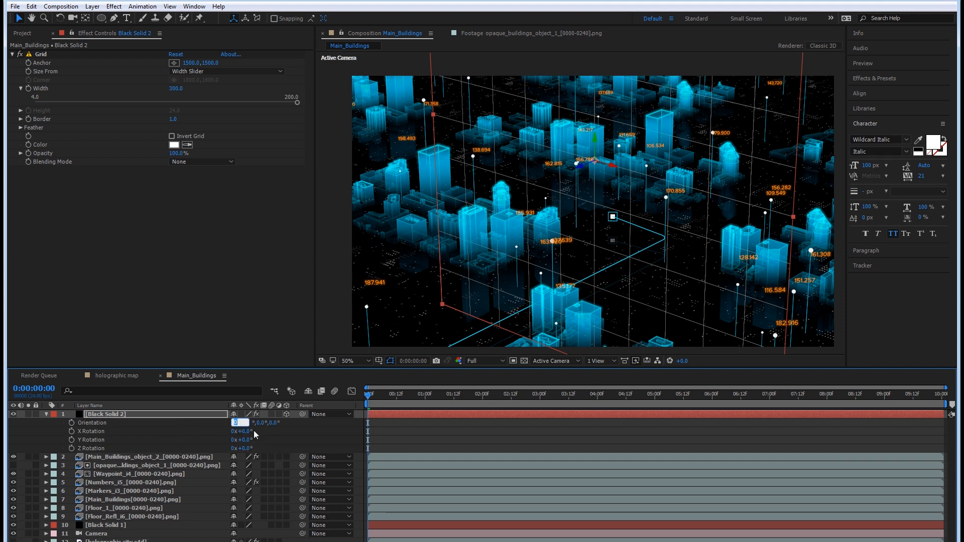
type("90")
key("Return")
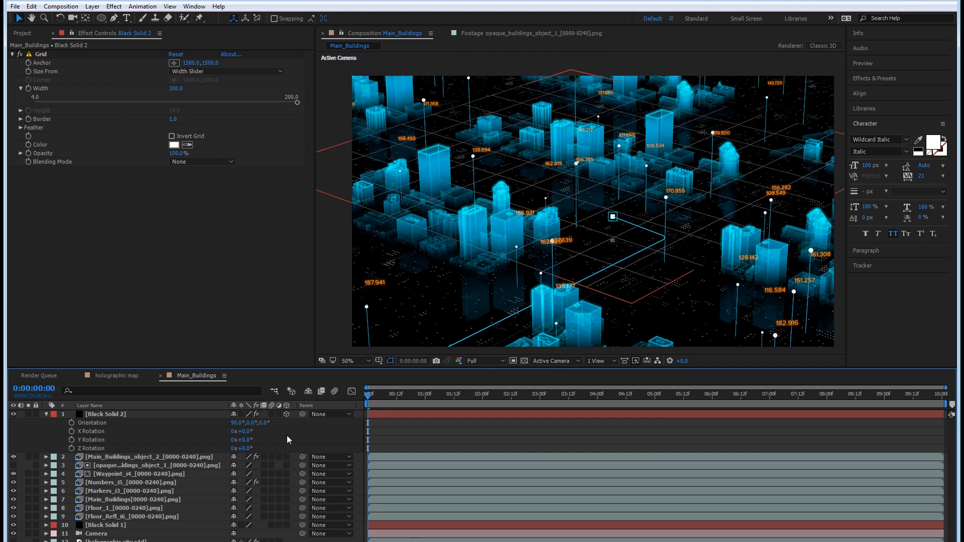
Step: Scale the grid solid to 200% on all axes
key("s")
left_click(246, 423)
type("200")
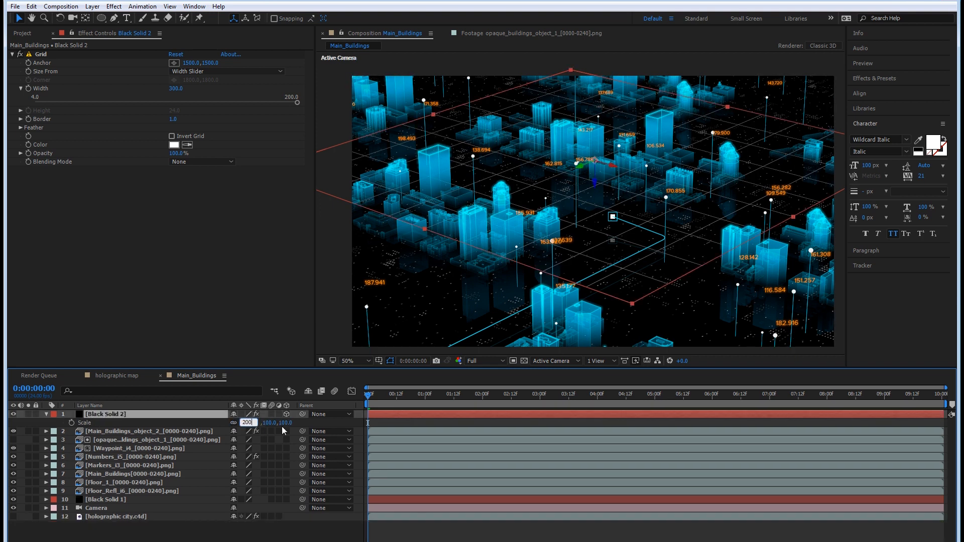
key("Return")
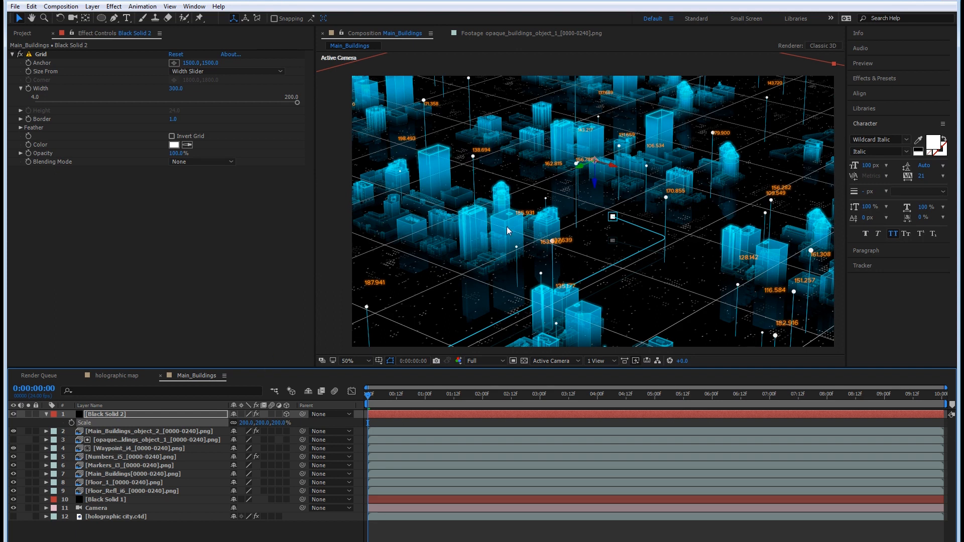
Step: Move Black Solid 2 in the layer stack to between the Main_Buildings and Floor_1 layers
key("period")
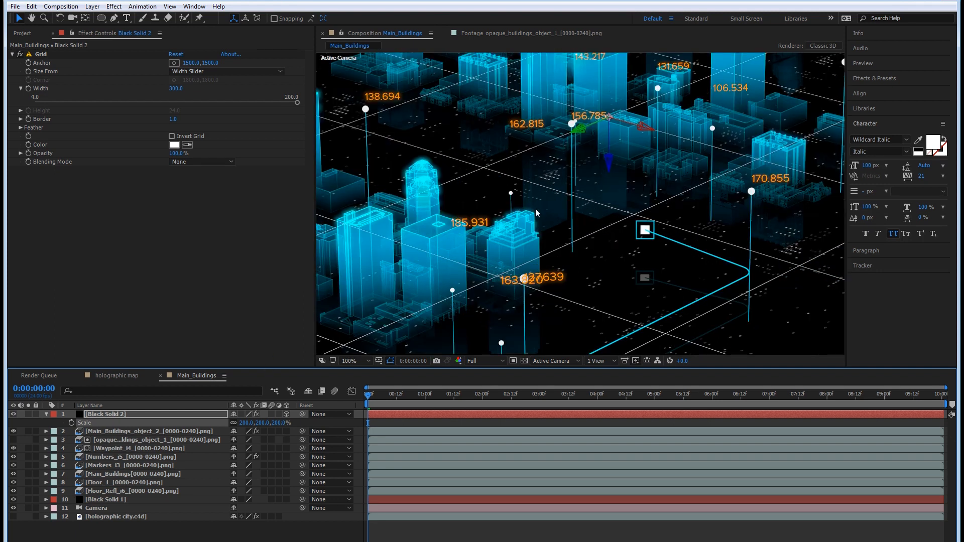
left_click_drag(660, 163, 446, 237)
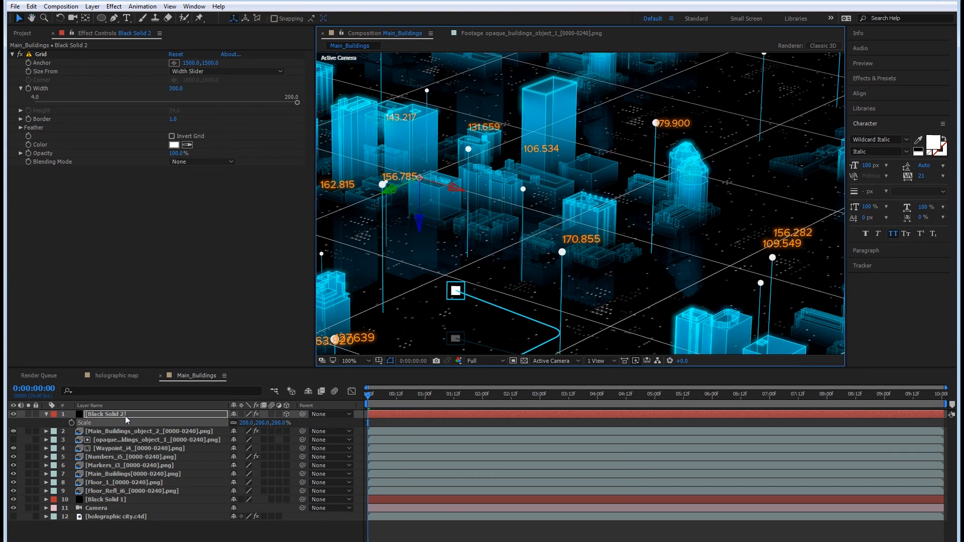
left_click_drag(125, 418, 145, 484)
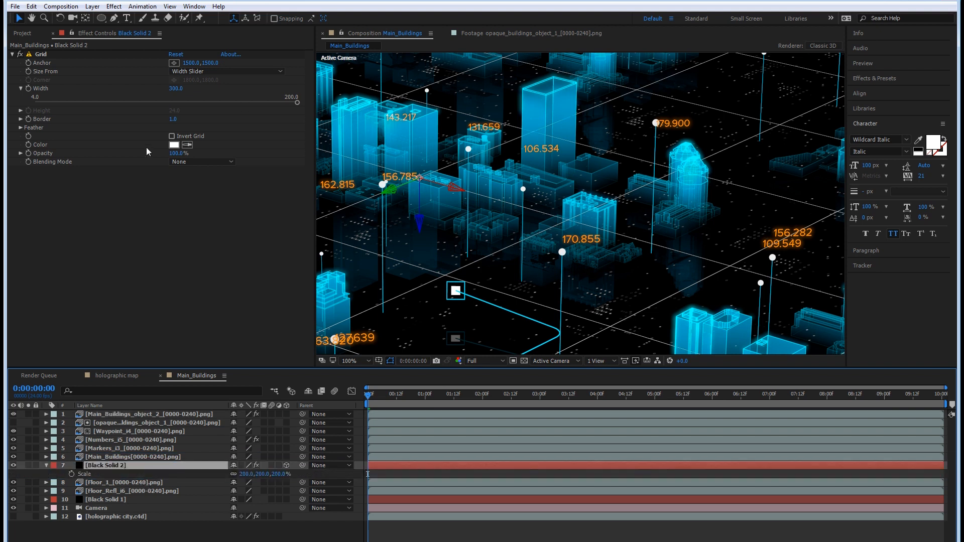
Step: Change the Grid effect's color to a saturated orange
left_click(174, 145)
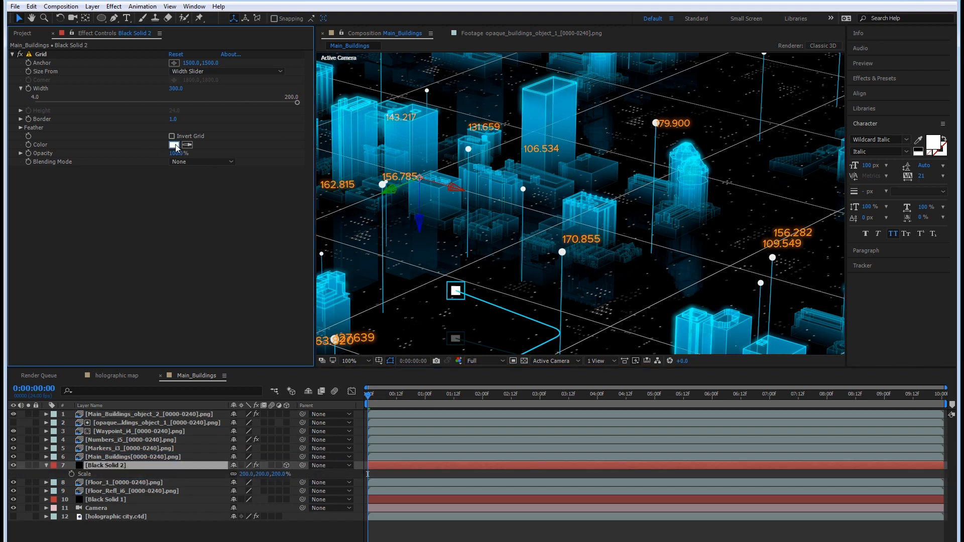
left_click_drag(539, 512, 538, 511)
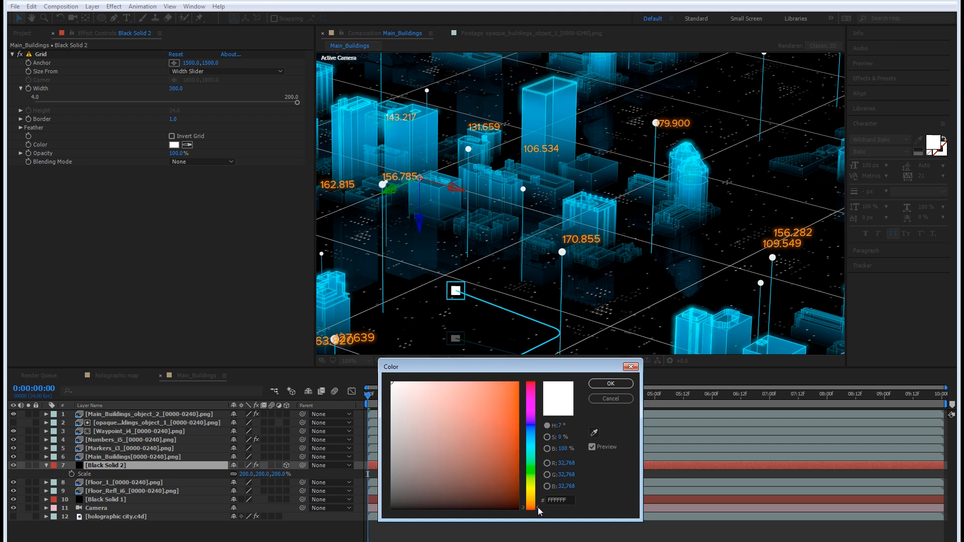
left_click_drag(481, 437, 521, 382)
left_click(611, 384)
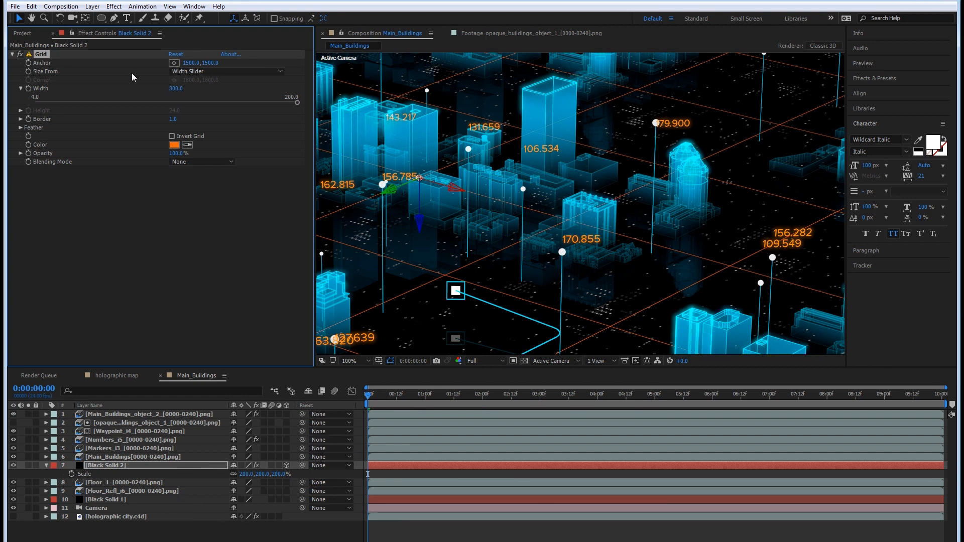
Step: Add the opaque_buildings_object_1 sequence to the composition directly above Black Solid 2
left_click(24, 34)
left_click(61, 134)
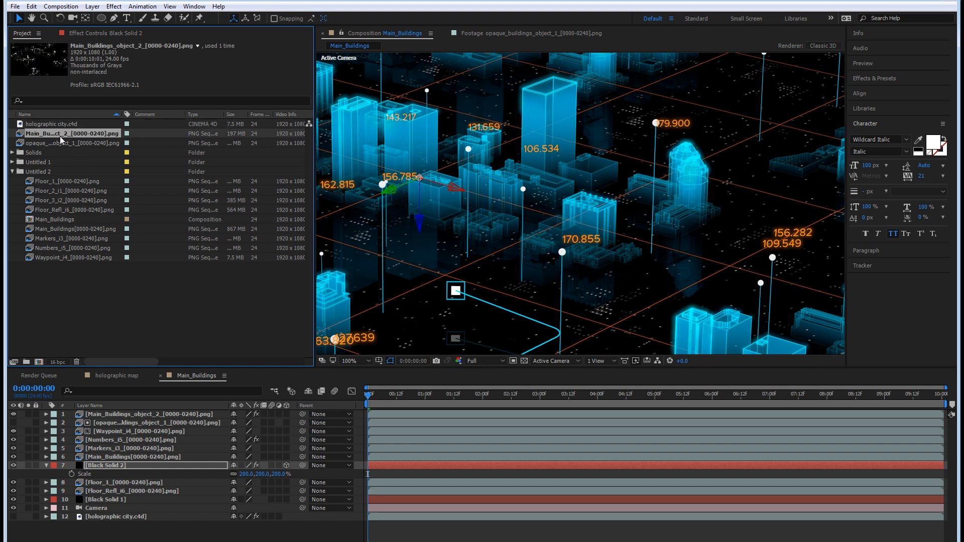
left_click_drag(62, 147, 172, 468)
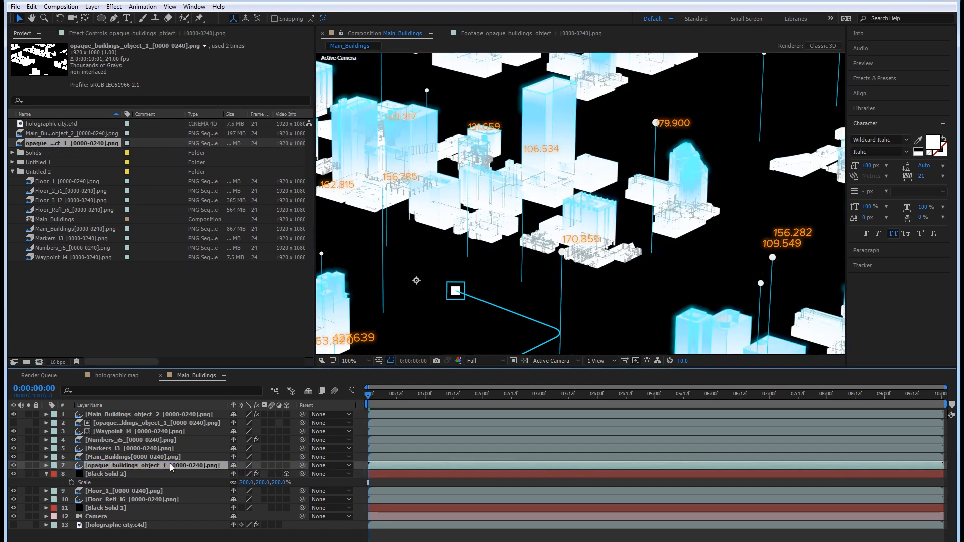
Step: Set Black Solid 2's track matte to Luma Inverted Matte using the opaque_buildings_object_1 layer above it
left_click(153, 476)
key("F4")
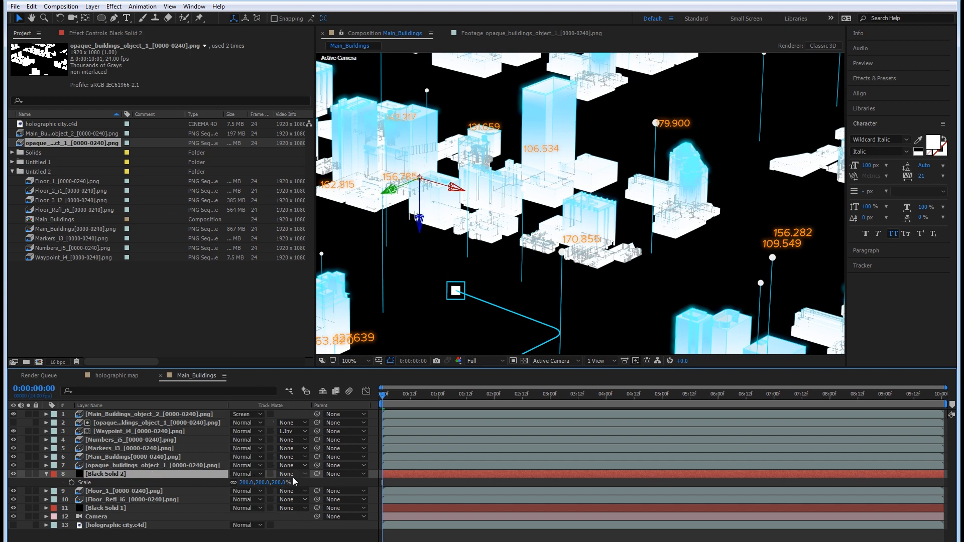
left_click(292, 475)
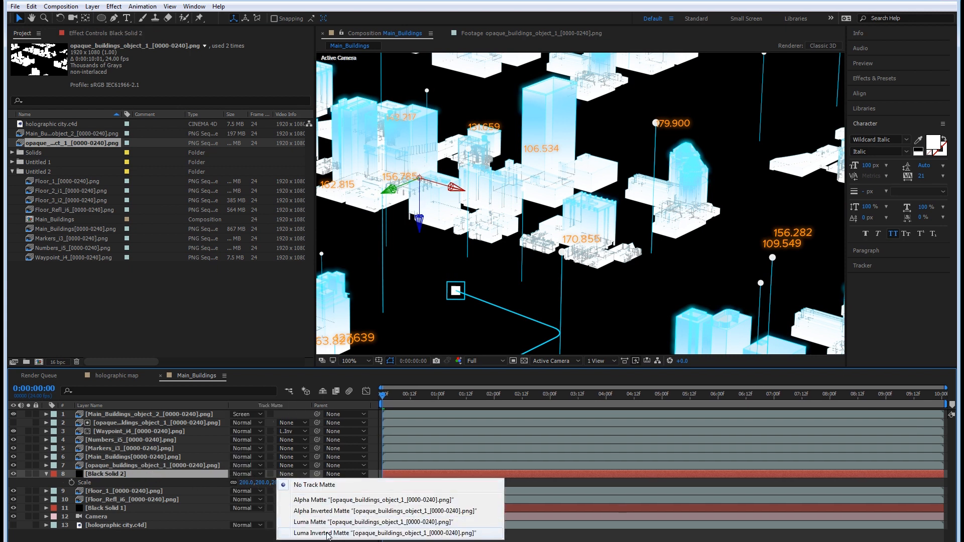
left_click(322, 534)
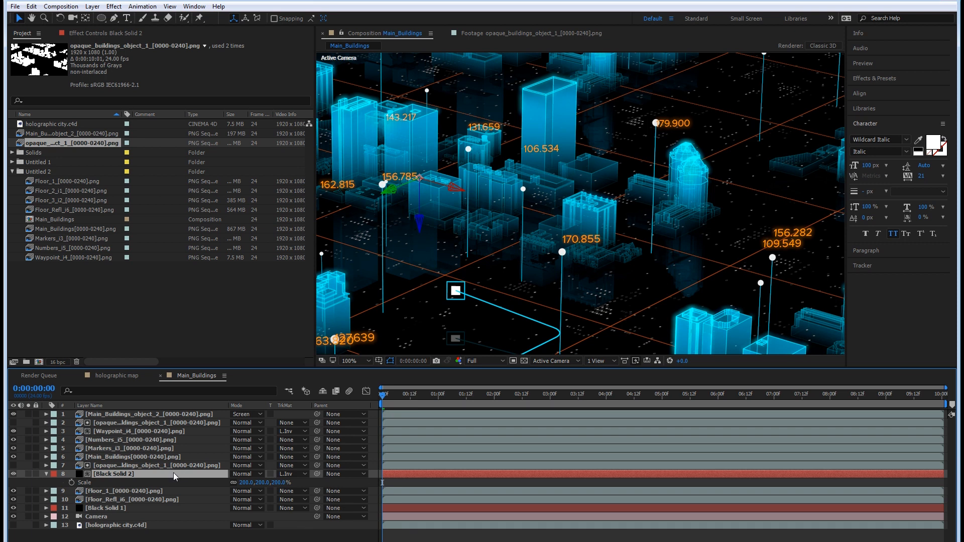
Step: Set the opacity of the grid's opaque_buildings_object_1 matte layer to 80%
left_click(166, 466)
key("t")
left_click(238, 474)
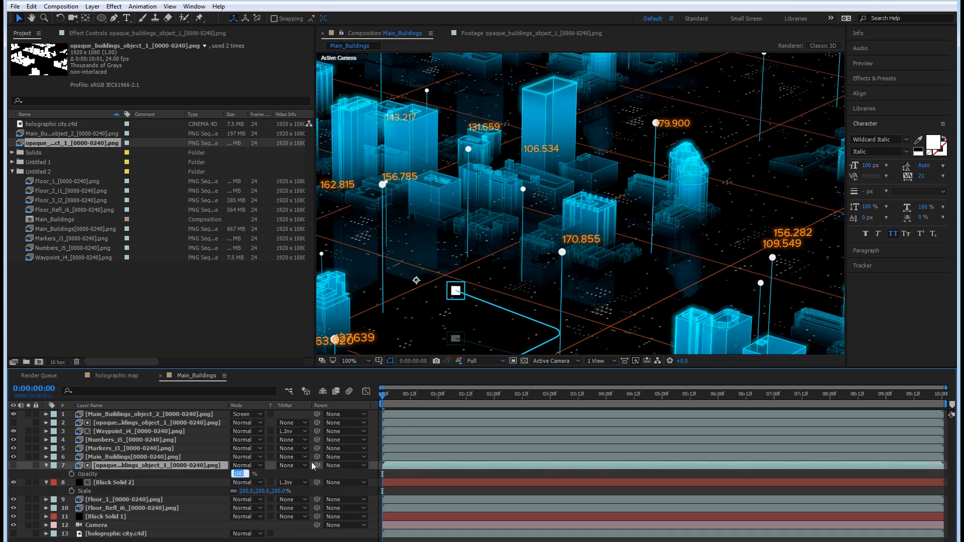
type("80")
key("Return")
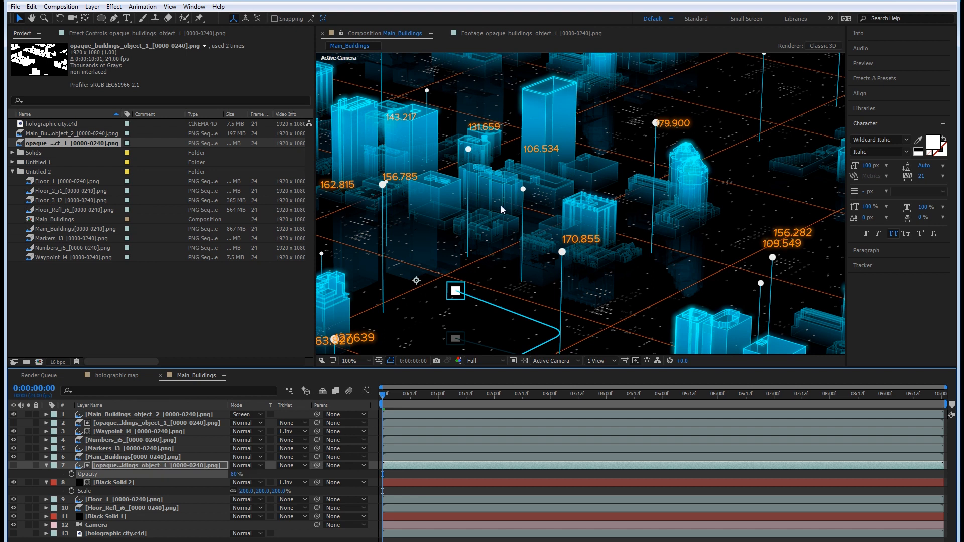
Step: Apply the Glow effect from the Stylize category to the Black Solid 2 grid layer
middle_click_drag(470, 229, 545, 212)
middle_click_drag(552, 245, 801, 164)
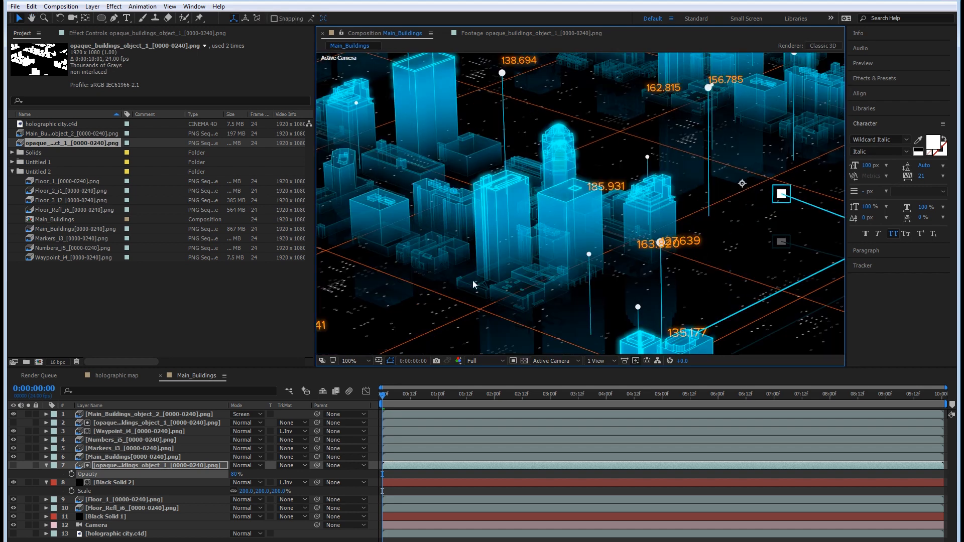
right_click(110, 483)
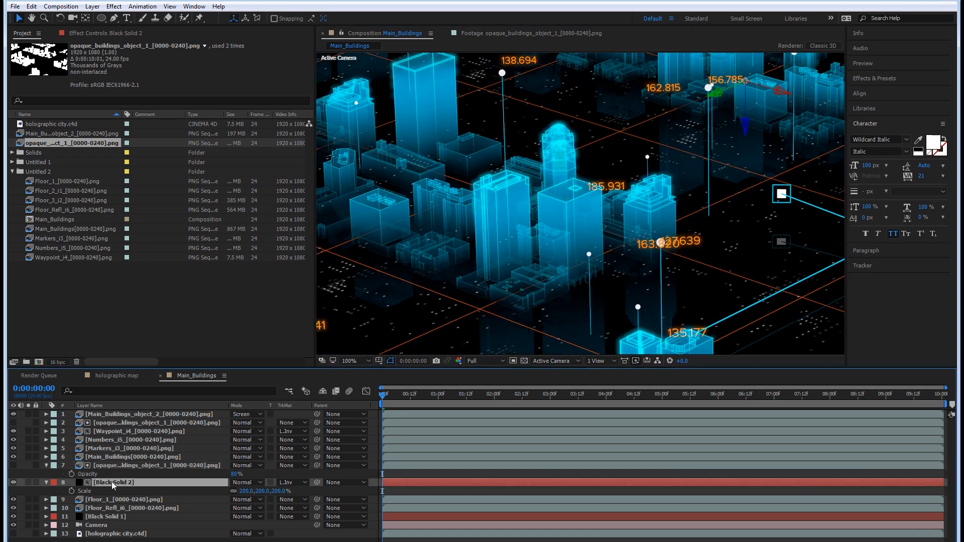
mouse_move(158, 218)
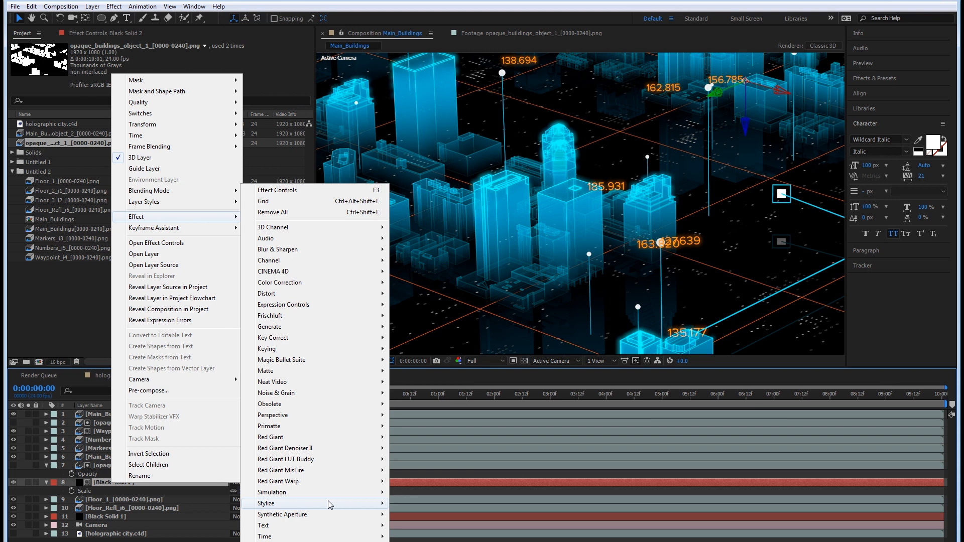
mouse_move(342, 504)
left_click(434, 425)
Step: Apply the Glow effect from the Stylize category to the Waypoint_i4 layer
middle_click_drag(569, 232, 389, 211)
left_click_drag(369, 254, 445, 292)
key("v")
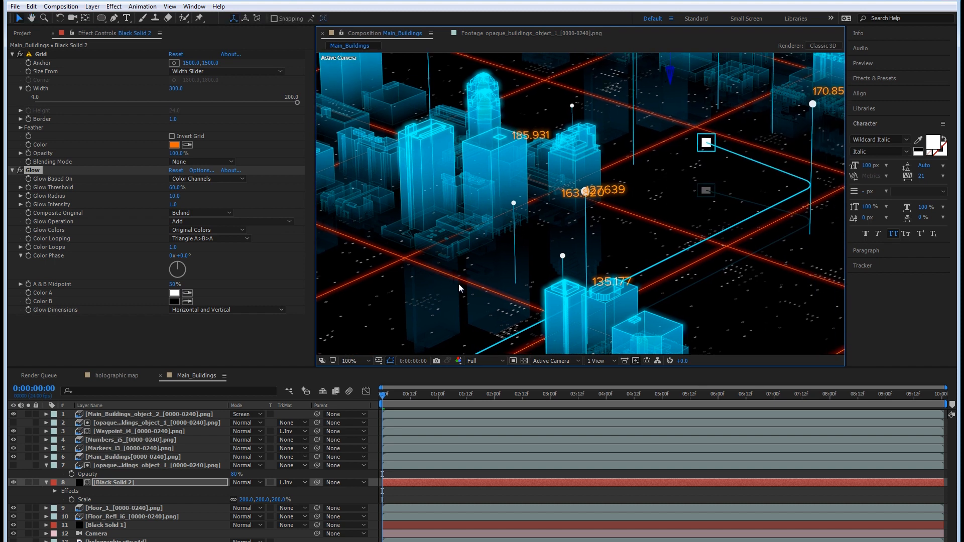
left_click(162, 432)
key("h")
left_click_drag(572, 216, 408, 184)
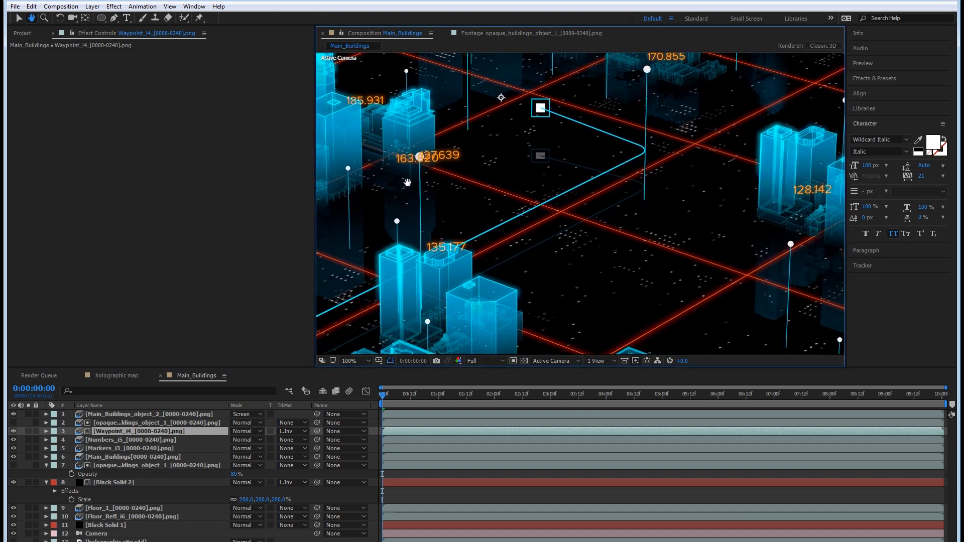
right_click(176, 433)
mouse_move(228, 165)
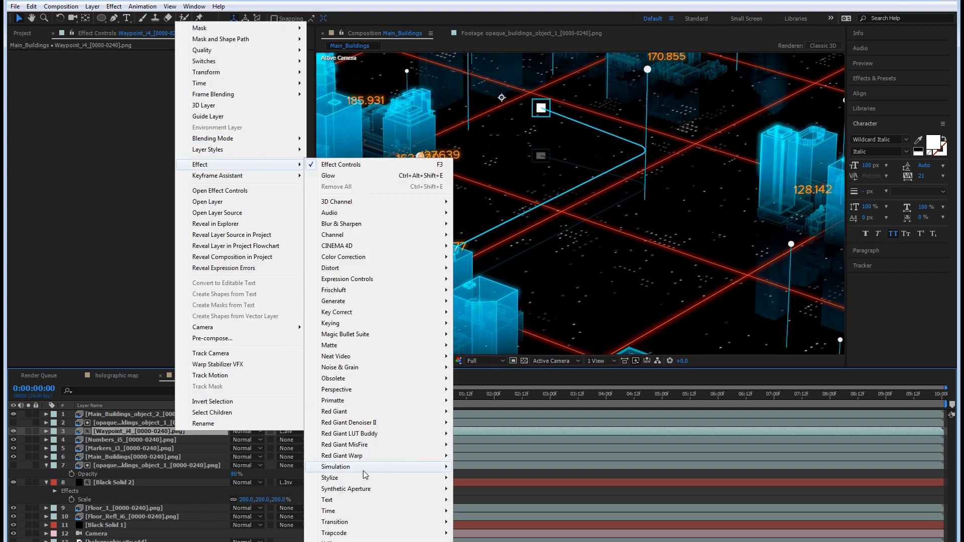
mouse_move(355, 480)
left_click(485, 384)
Step: Set the Waypoint_i4 layer's Glow to a threshold of 80%, a radius of 20 and an intensity of 0.2
middle_click_drag(456, 266, 494, 325)
scroll(494, 322, "up", 1)
scroll(483, 183, "down", 1)
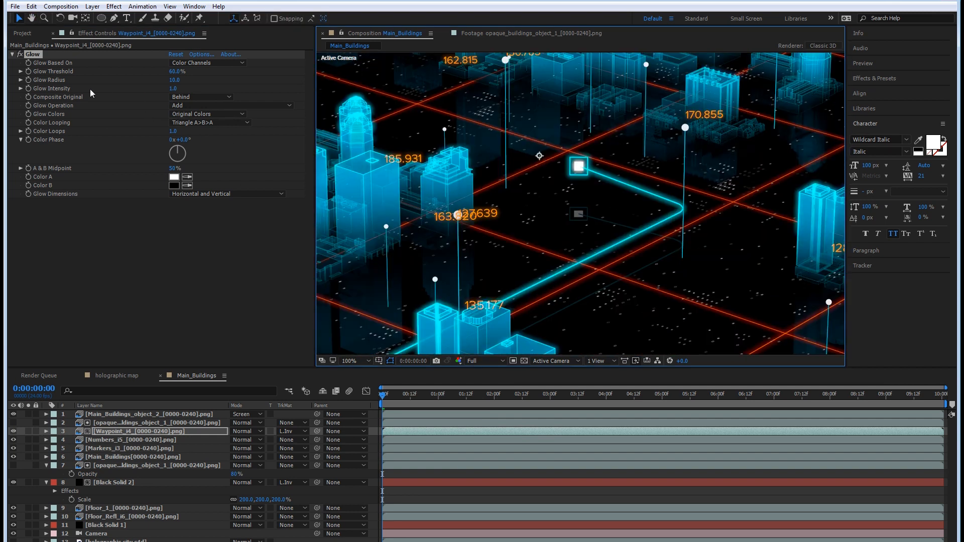
left_click(175, 88)
type("0.4")
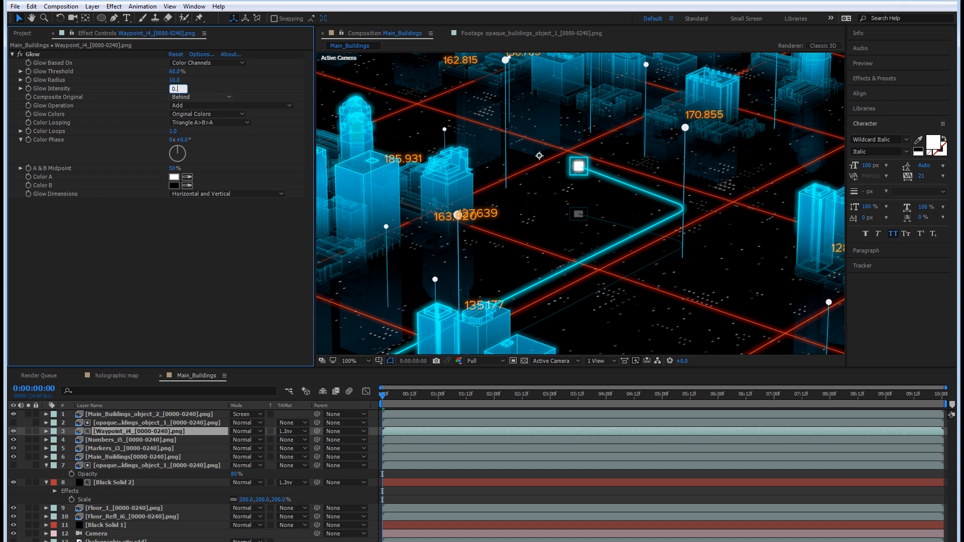
key("Return")
left_click(173, 80)
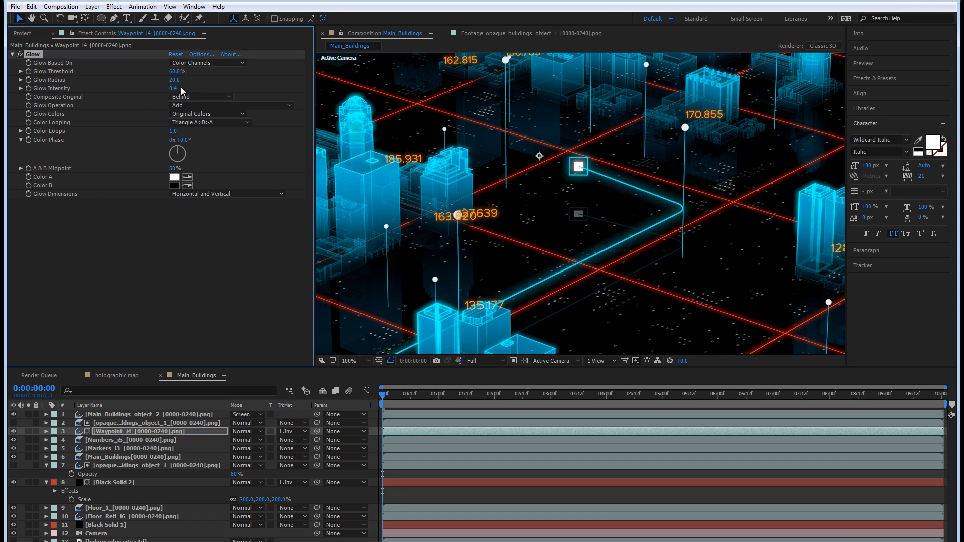
left_click(179, 71)
left_click(177, 88)
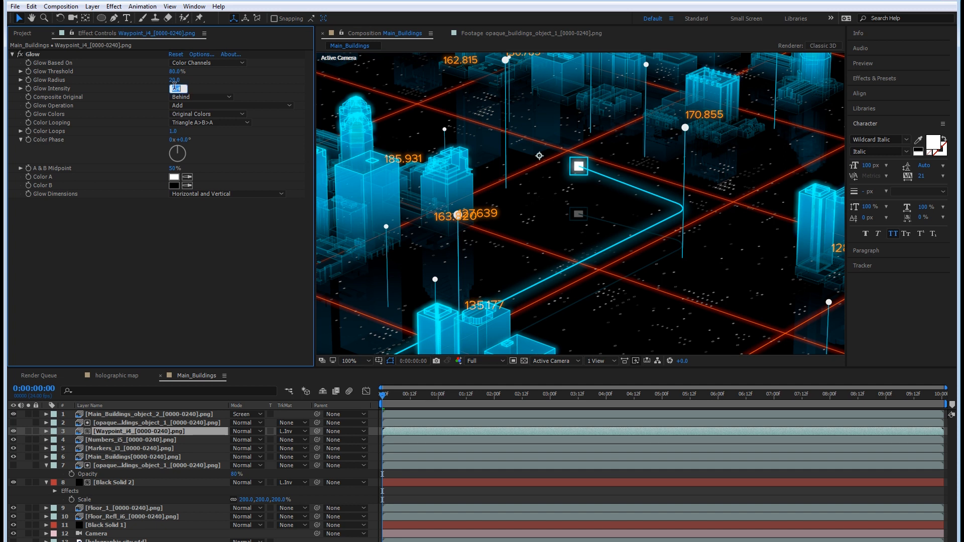
type("0.2")
key("Return")
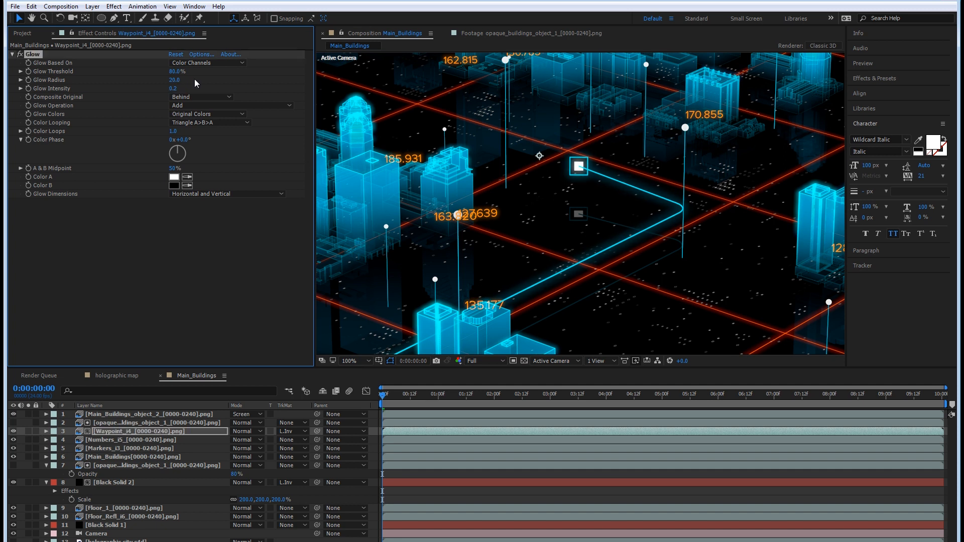
Step: Copy the Glow effect from the Waypoint_i4 layer and paste it onto the Markers_i3 layer
scroll(417, 150, "down", 1)
middle_click_drag(419, 161, 441, 195)
left_click(45, 53)
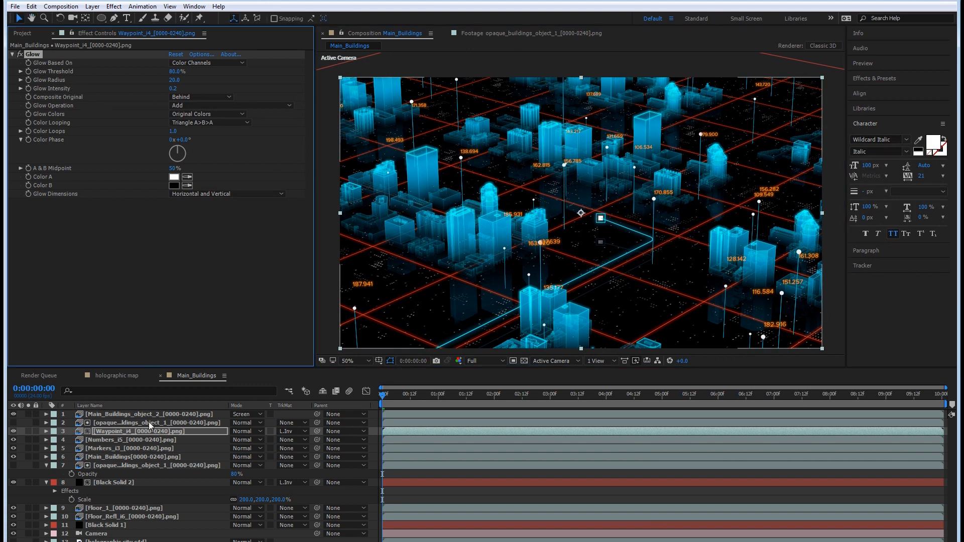
left_click(135, 448)
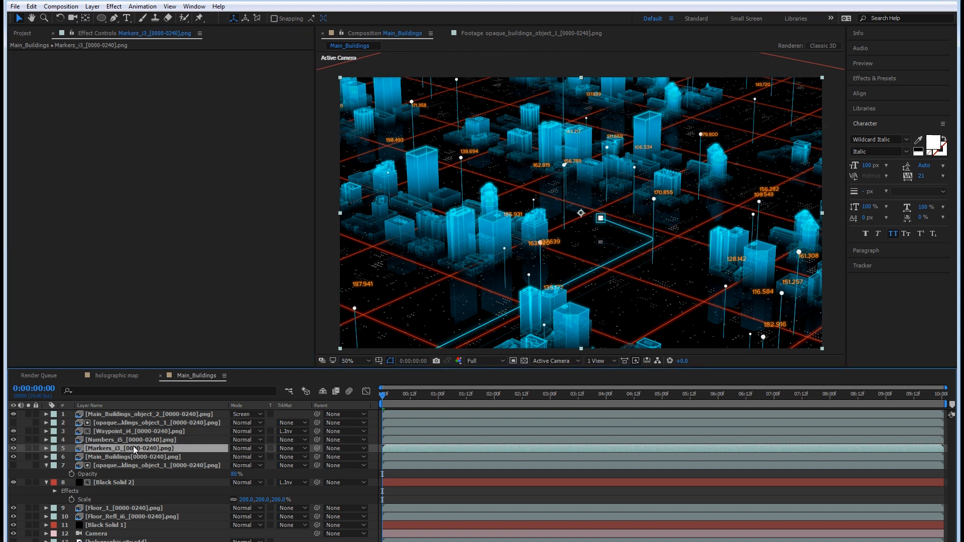
key("ctrl+v")
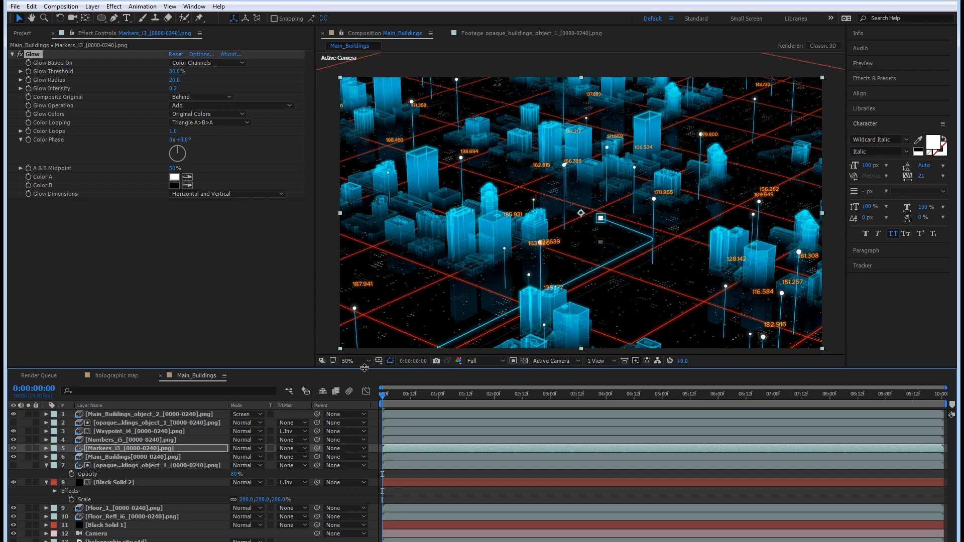
Step: Check the finished look in the holographic map composition, and collapse the open grid and matte layers in Main_Buildings
left_click(106, 376)
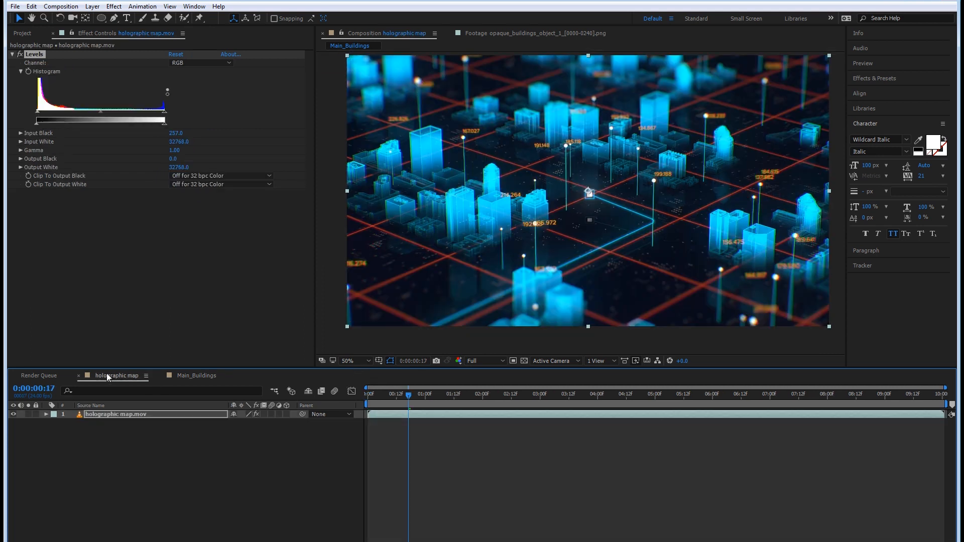
left_click(186, 375)
left_click(47, 466)
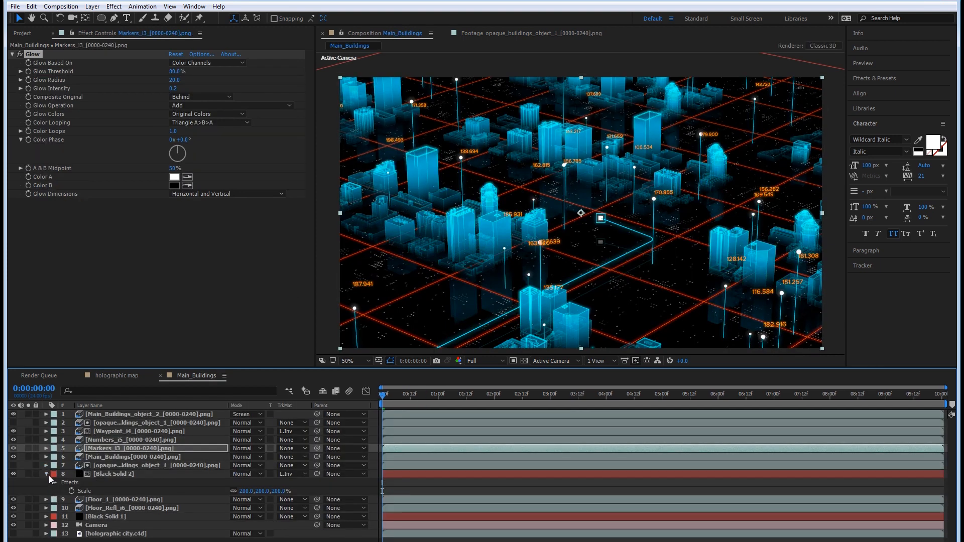
left_click(46, 474)
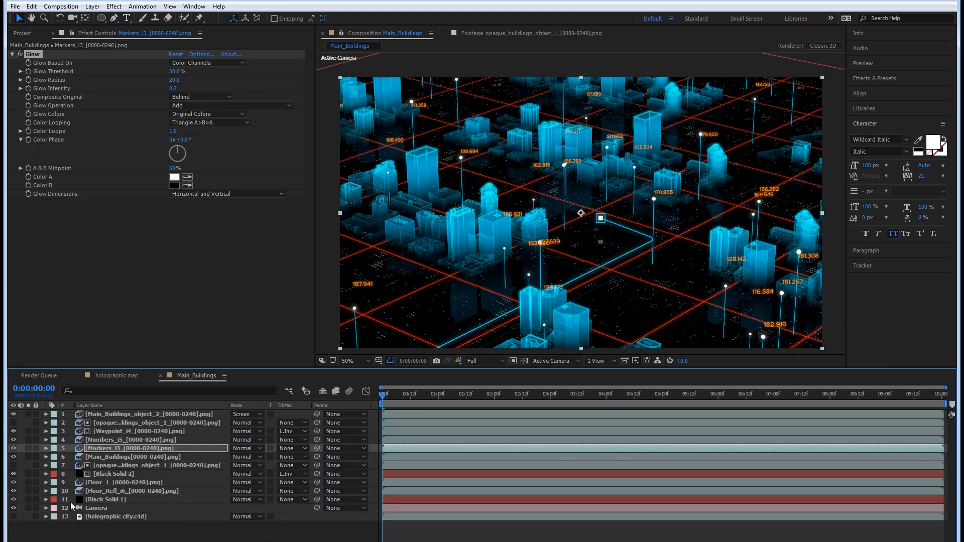
Step: Add a new black solid layer matching the composition size of 1920 by 1080 px
right_click(120, 536)
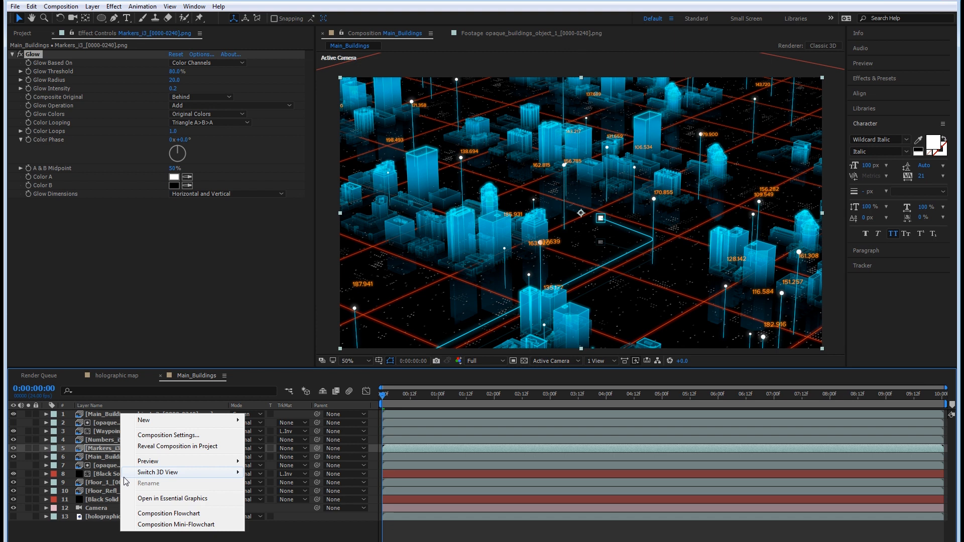
right_click(107, 534)
mouse_move(176, 426)
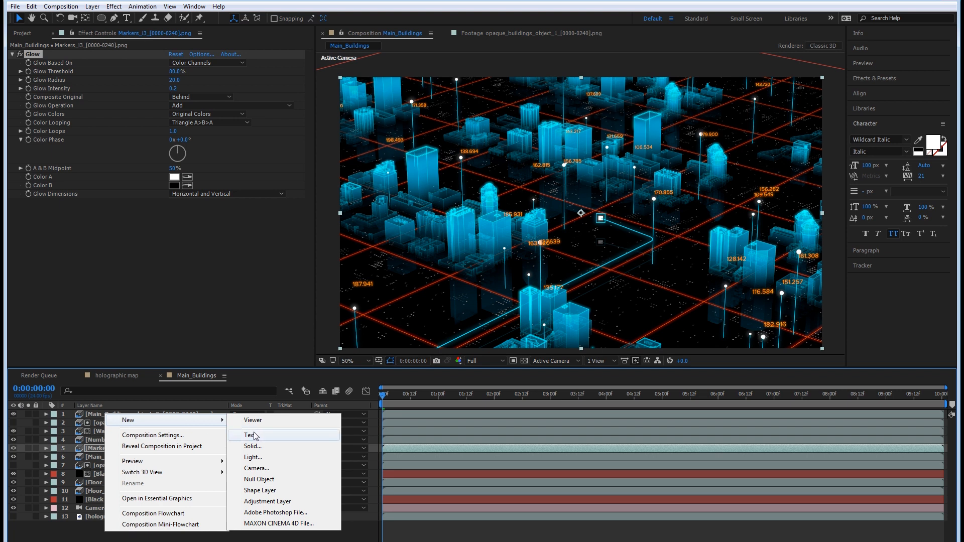
left_click(253, 446)
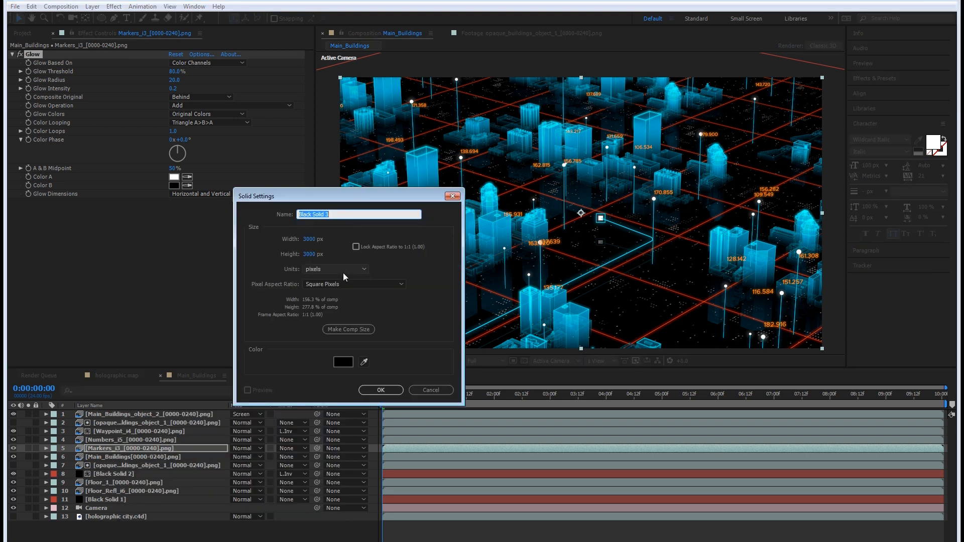
left_click(382, 390)
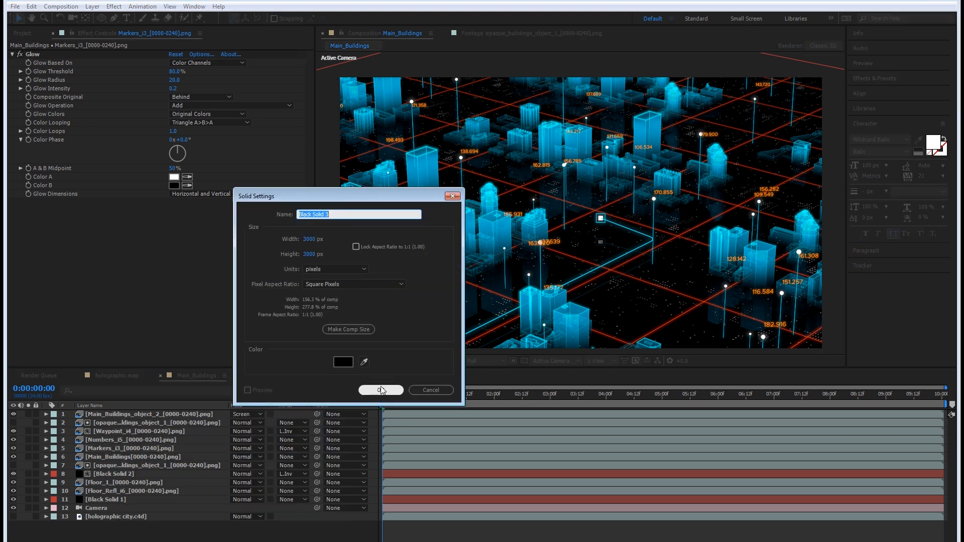
left_click(360, 333)
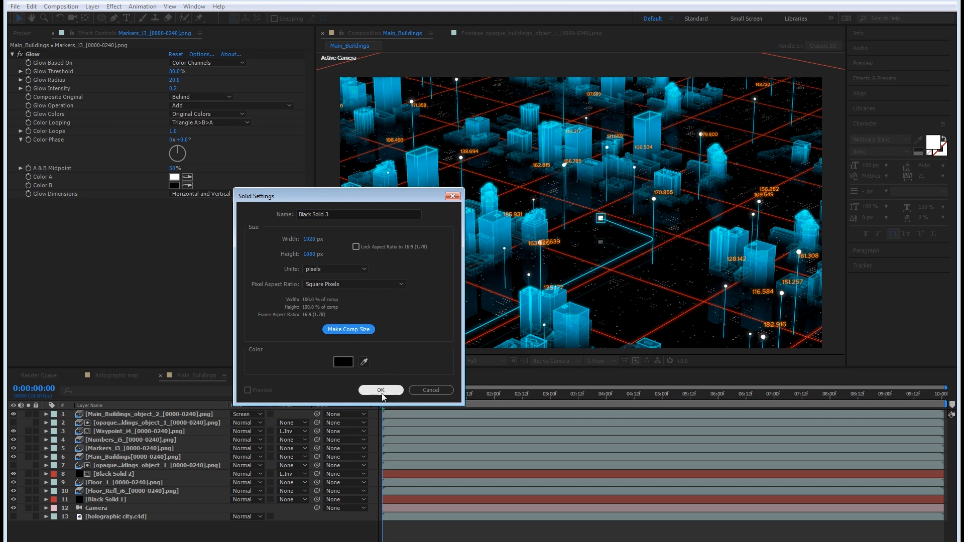
left_click(381, 391)
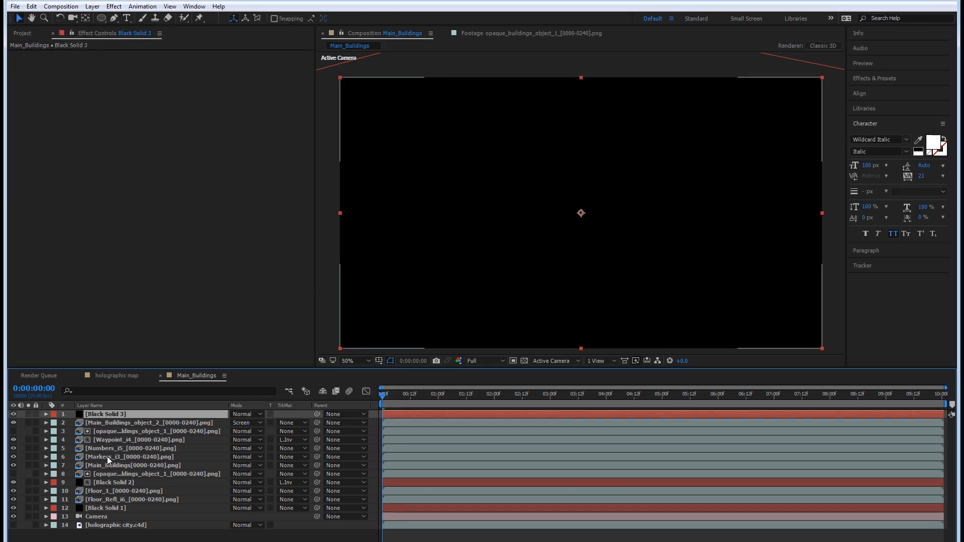
Step: Pre-compose the Black Solid 3 layer, moving all attributes into the new composition
right_click(113, 413)
left_click(166, 322)
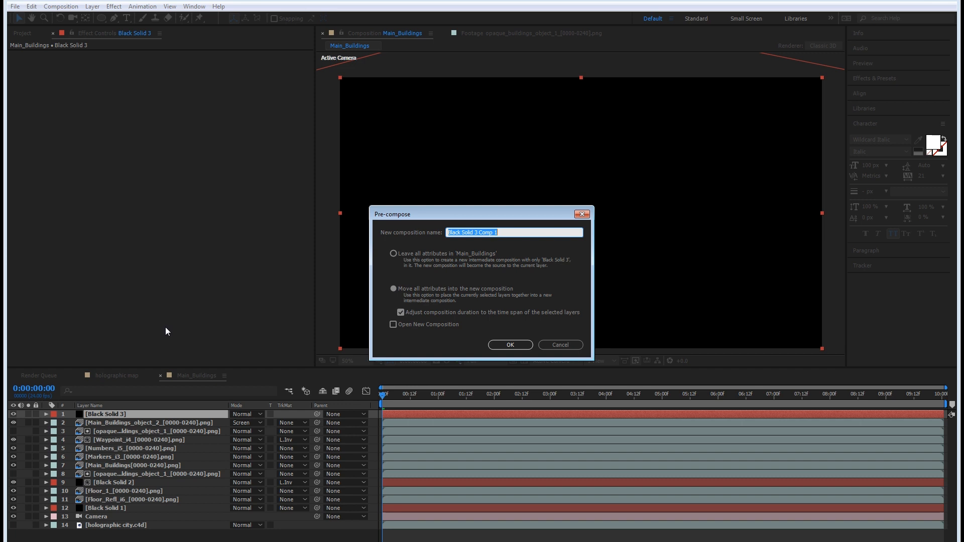
left_click(394, 289)
left_click(500, 344)
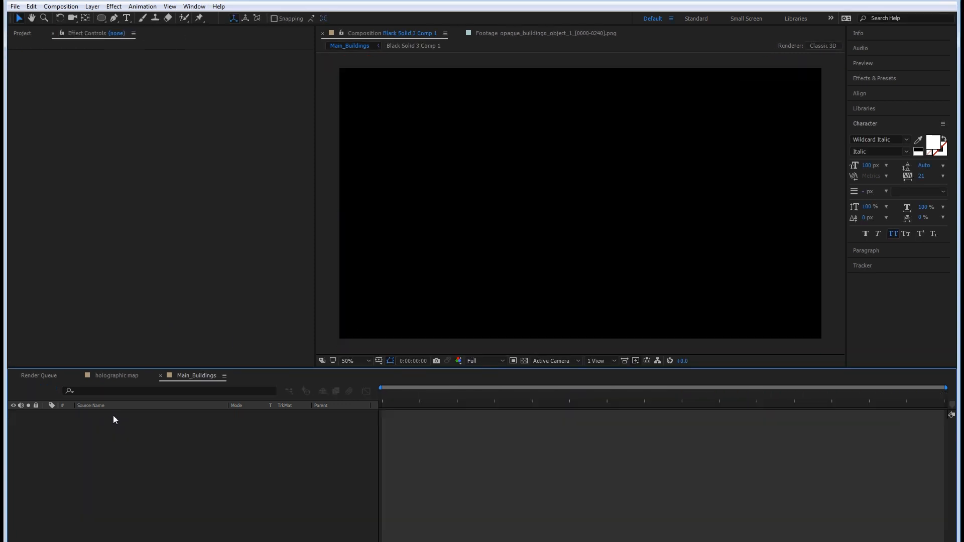
Step: Open Black Solid 3 Comp 1 and add a white (FFFFFF) solid of 1920 by 1080 px above the black one
double_click(113, 415)
right_click(179, 438)
mouse_move(209, 446)
left_click(366, 468)
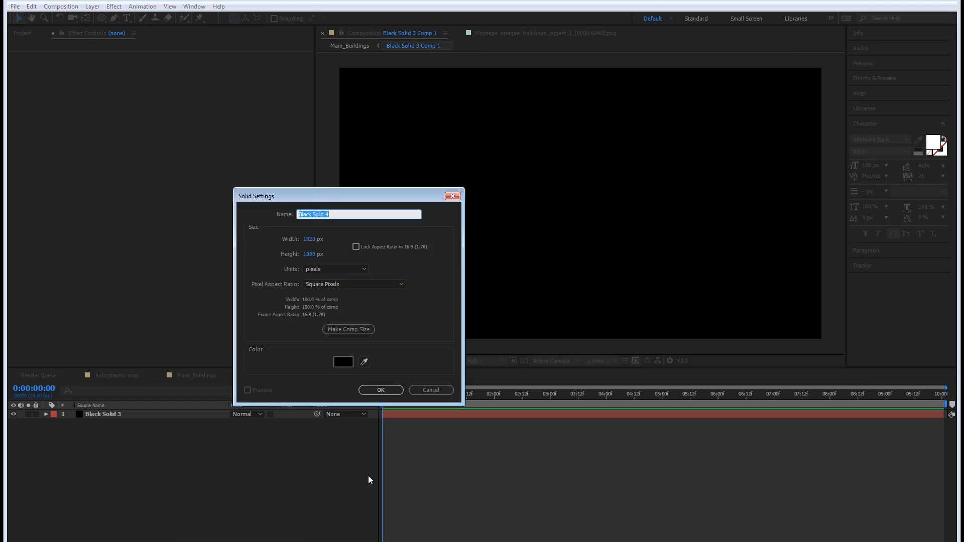
left_click(343, 362)
type("ffffff")
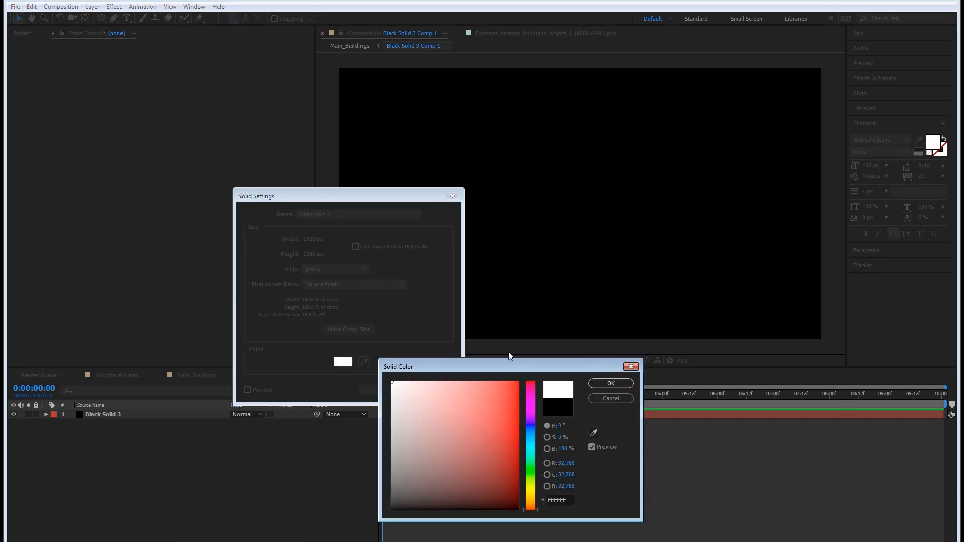
left_click(609, 385)
left_click(395, 390)
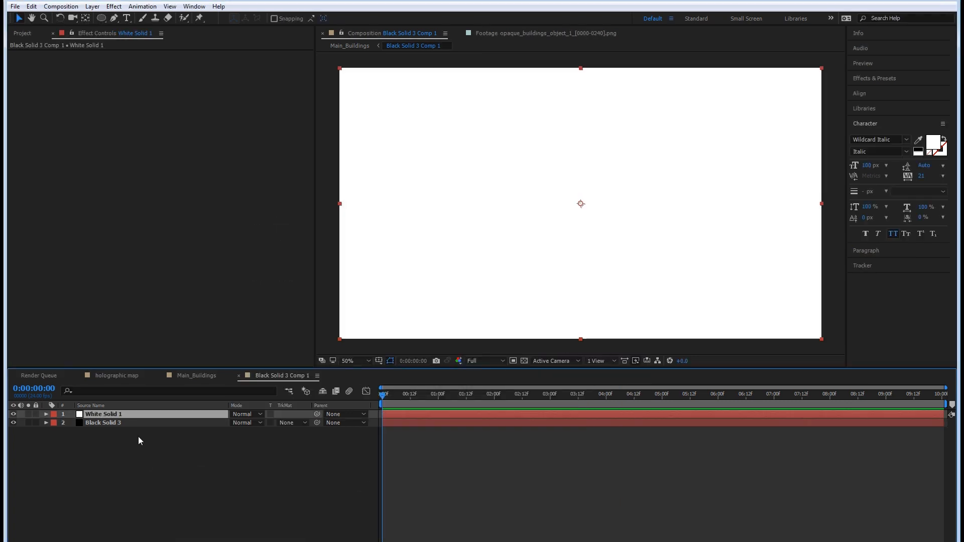
Step: Add a full-frame rectangular mask to White Solid 1 and widen it symmetrically well beyond both sides of the frame
scroll(465, 240, "down", 1)
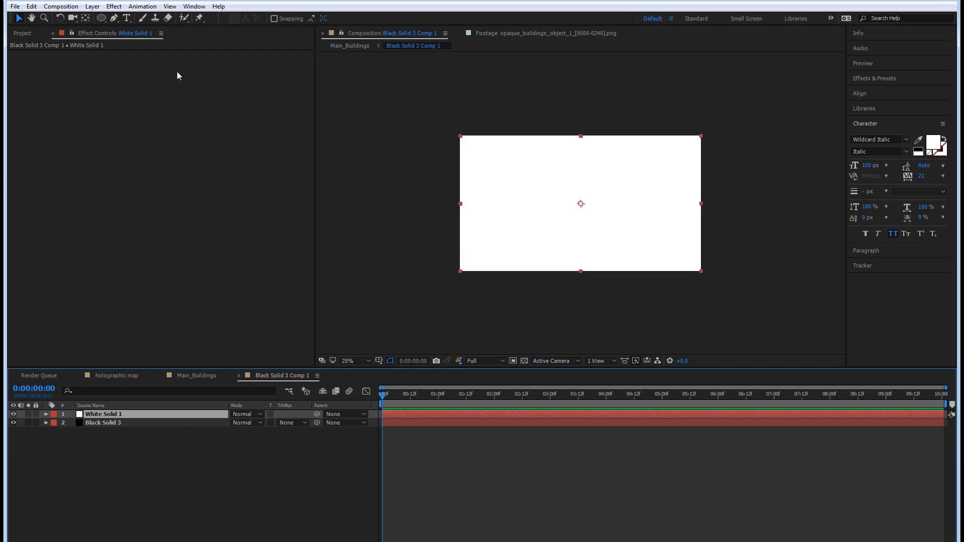
left_click_drag(104, 19, 126, 19)
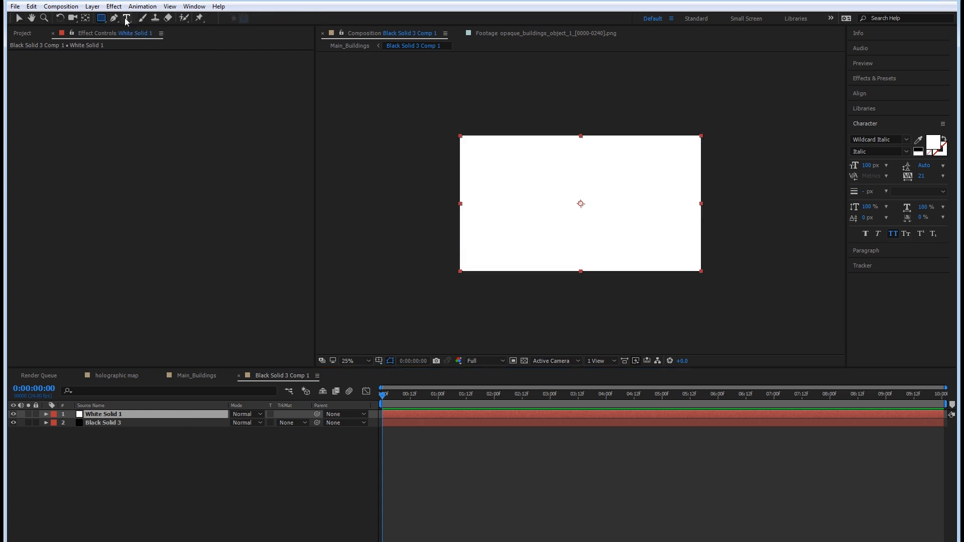
double_click(101, 20)
key("v")
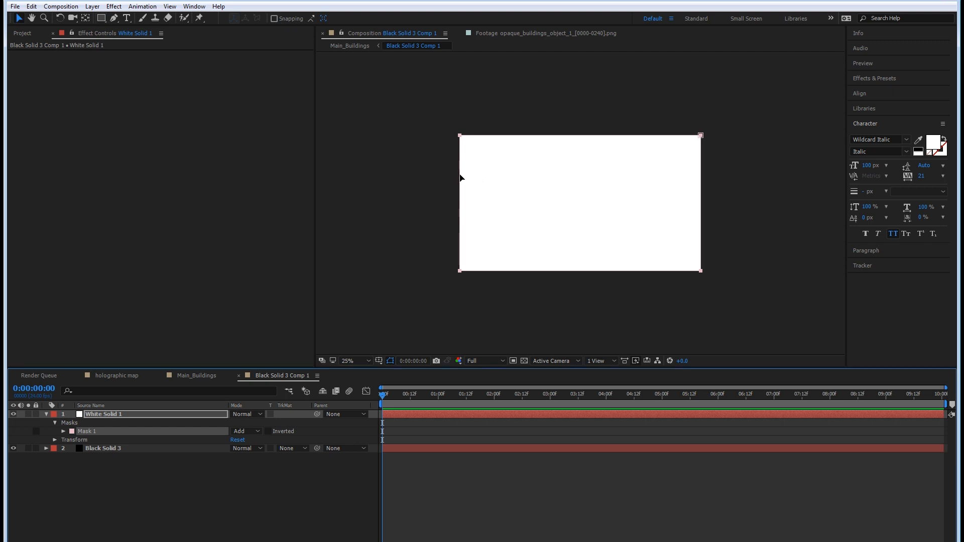
double_click(460, 177)
left_click_drag(460, 203, 364, 193, "ctrl")
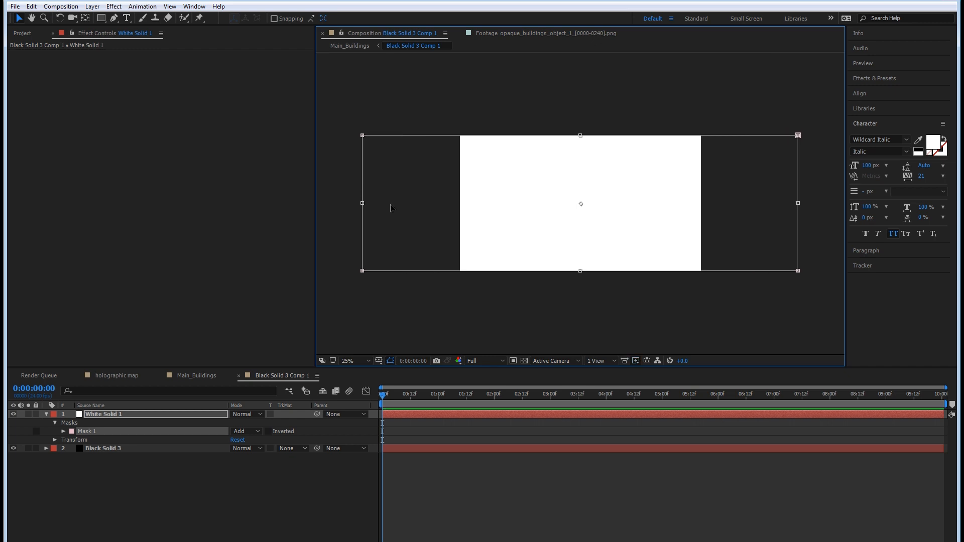
key("Return")
Step: Set the Mask Feather of White Solid 1's mask to 200 pixels
key("f")
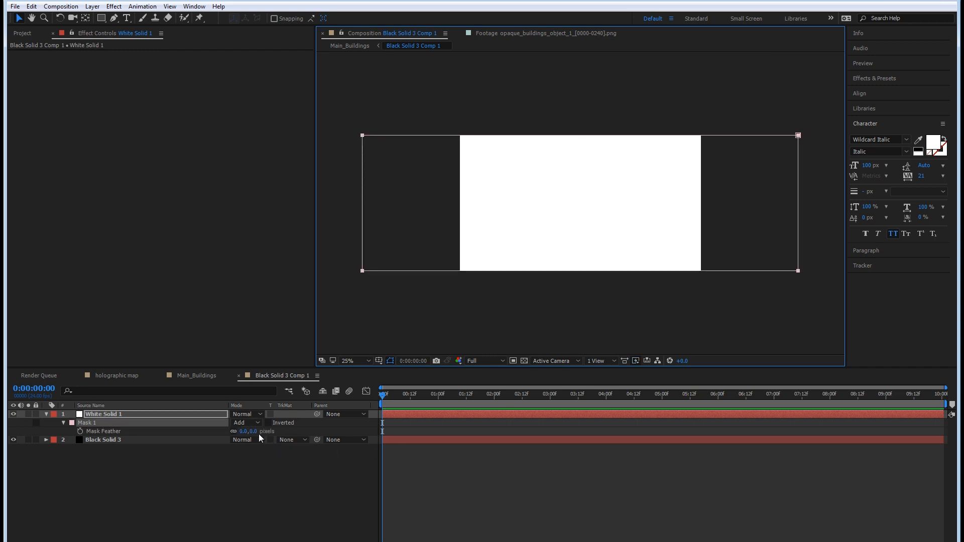
left_click(258, 432)
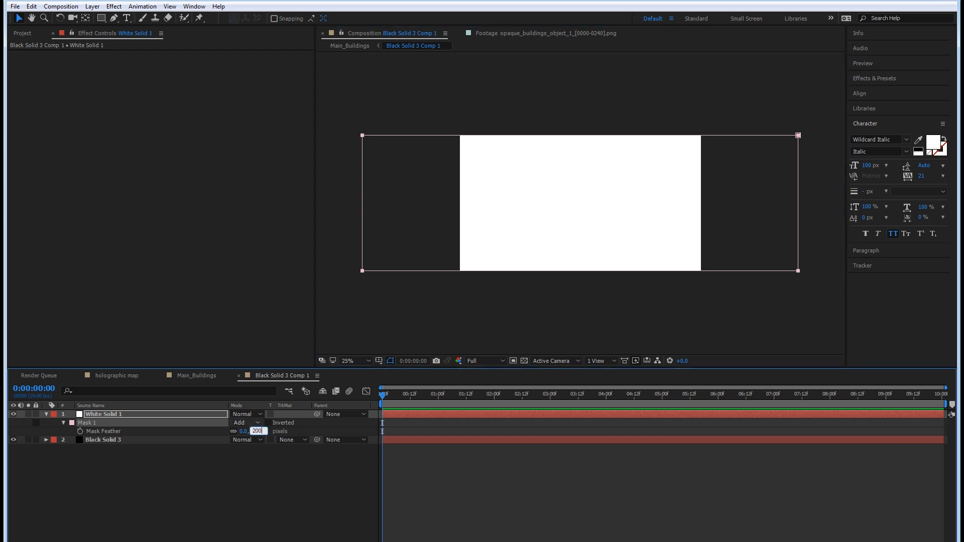
key("Return")
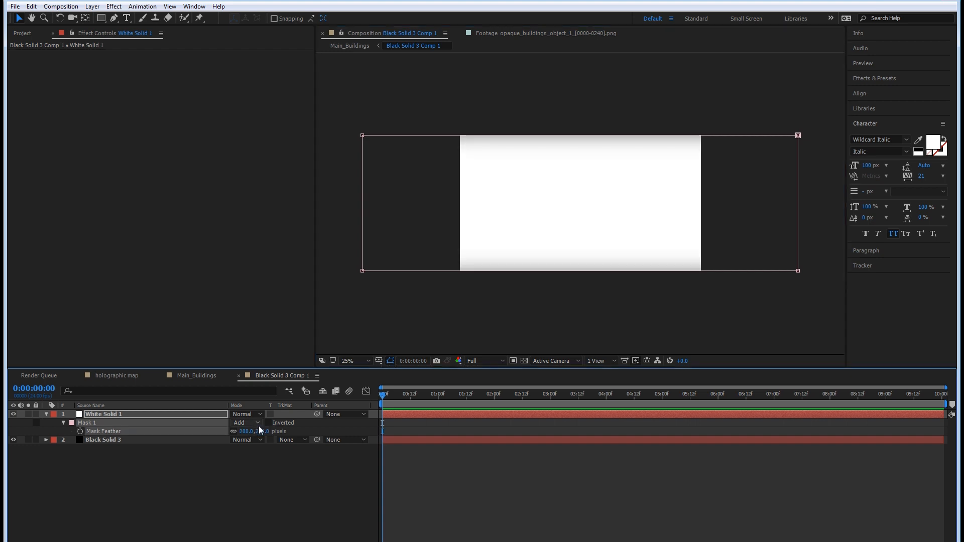
Step: Shrink White Solid 1's mask vertically about its centre so the frame fades to black at its upper and lower edges
left_click(426, 274)
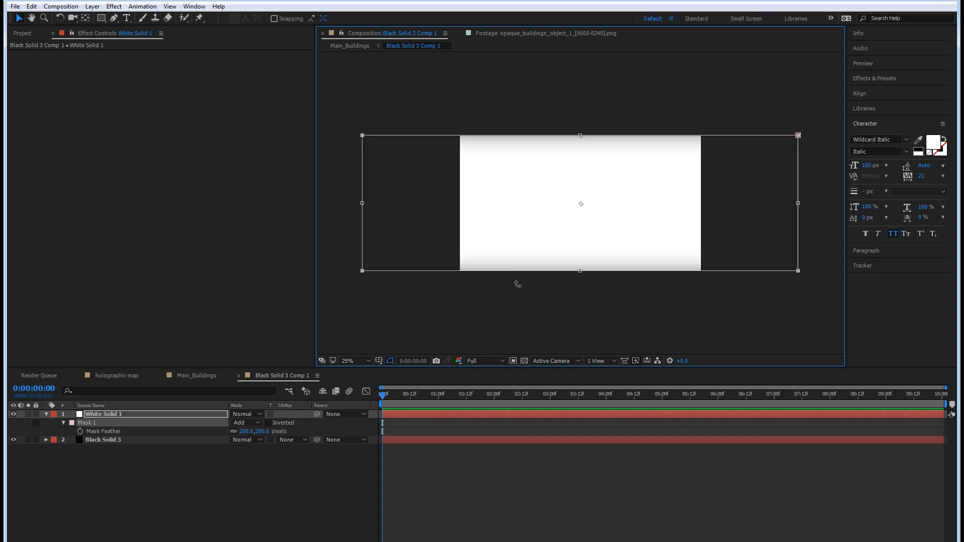
left_click_drag(582, 272, 580, 247)
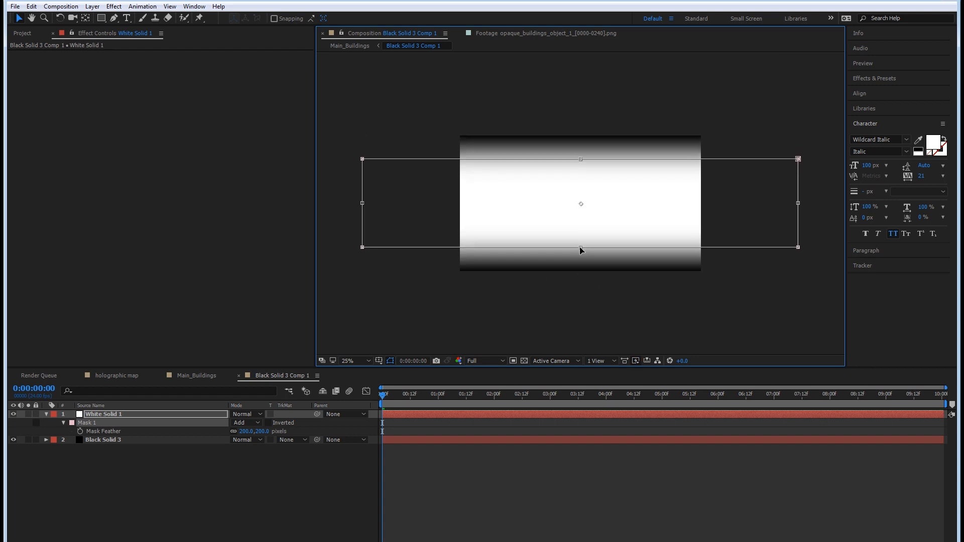
left_click(239, 480)
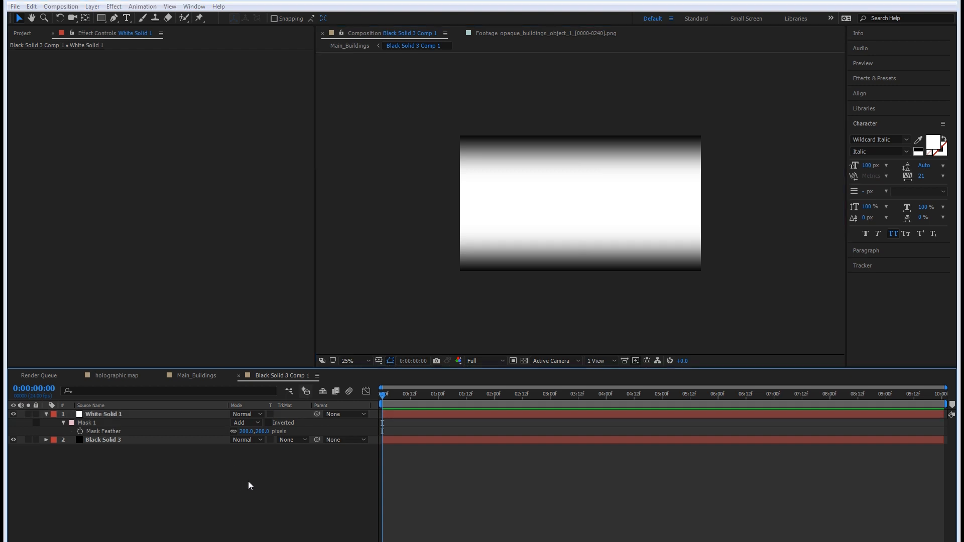
Step: Return to Main_Buildings, move the Black Solid 3 Comp 1 layer to the end of the layer stack and hide it
key("Tab")
left_click(171, 481)
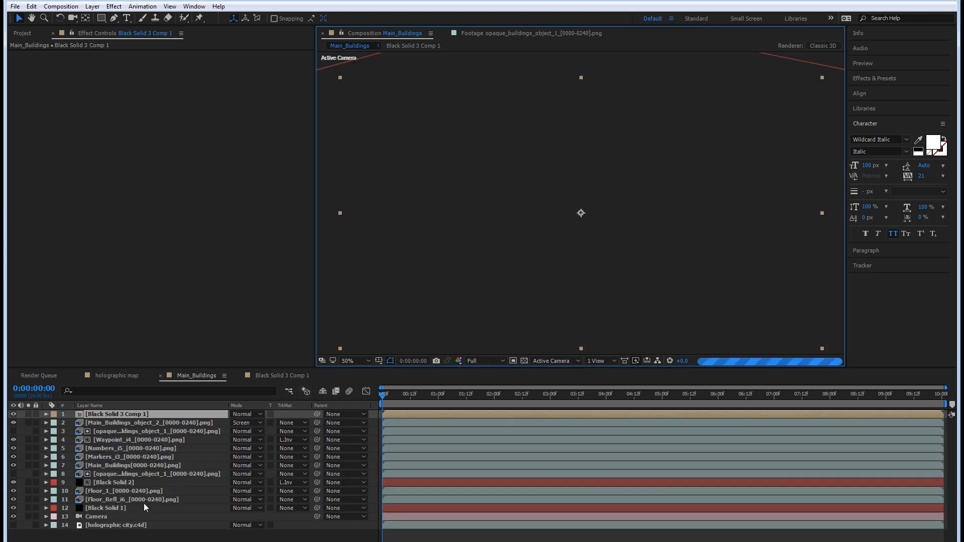
left_click_drag(107, 414, 67, 529)
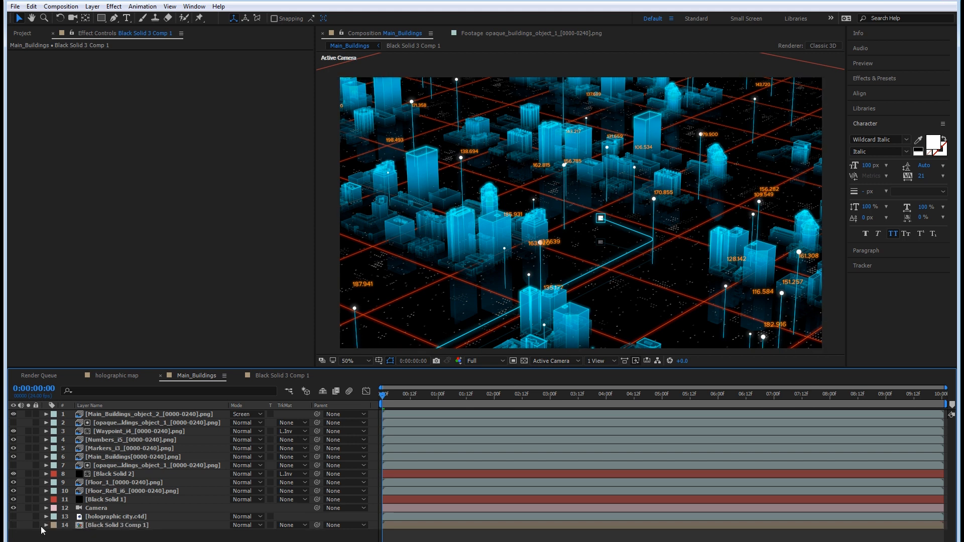
Step: Rename the Black Solid 3 Comp 1 layer as dof
left_click(84, 527)
key("Return")
type("dof")
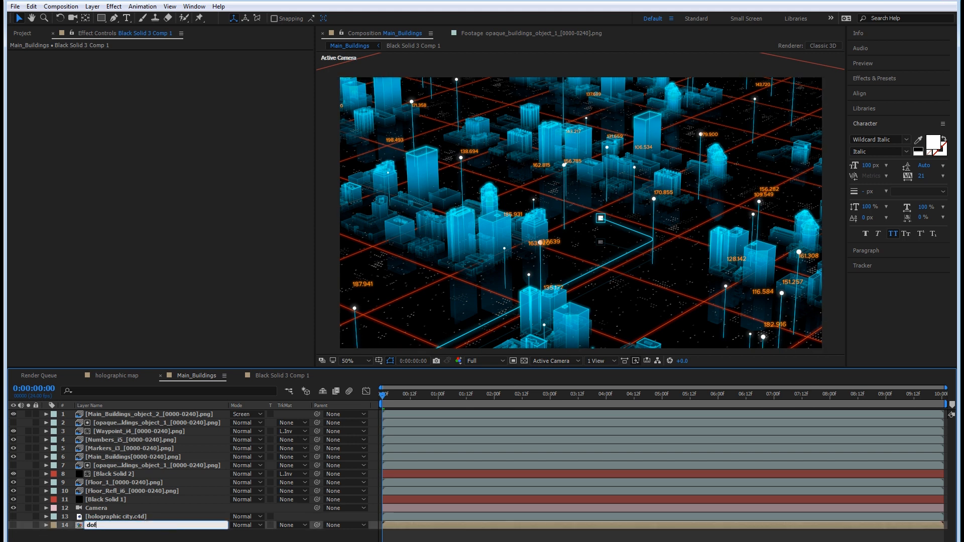
key("Return")
Step: Add an adjustment layer above all layers in Main_Buildings and apply the Camera Lens Blur effect to it
left_click(113, 537)
right_click(111, 535)
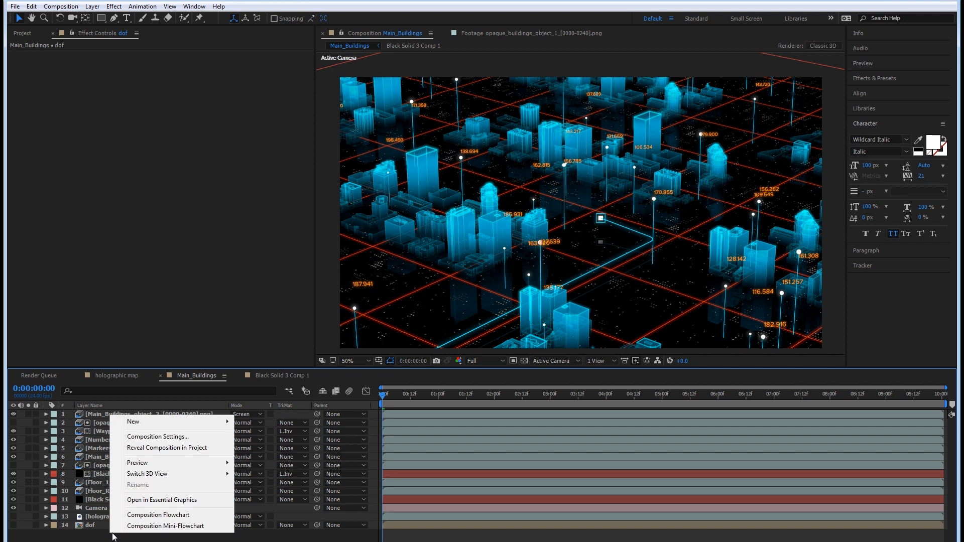
mouse_move(157, 426)
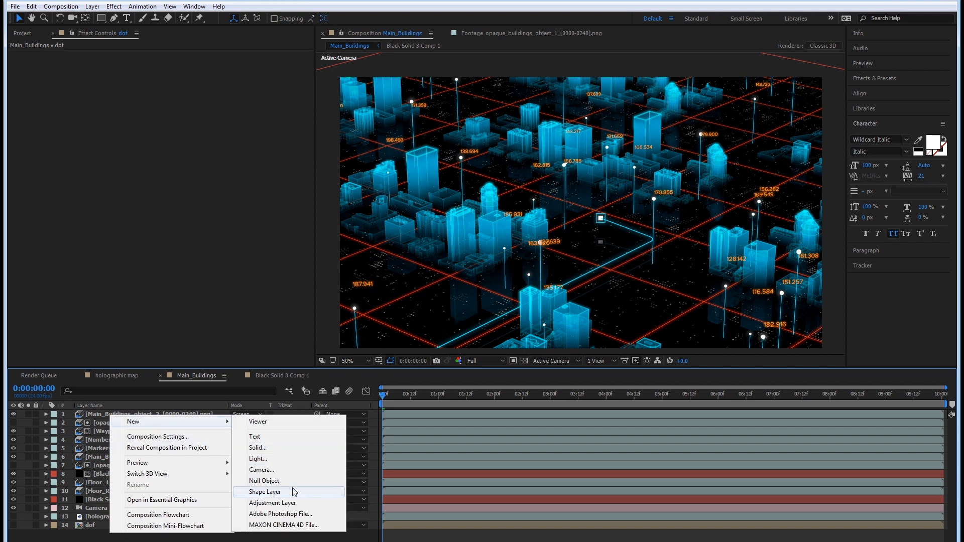
left_click(285, 504)
right_click(126, 414)
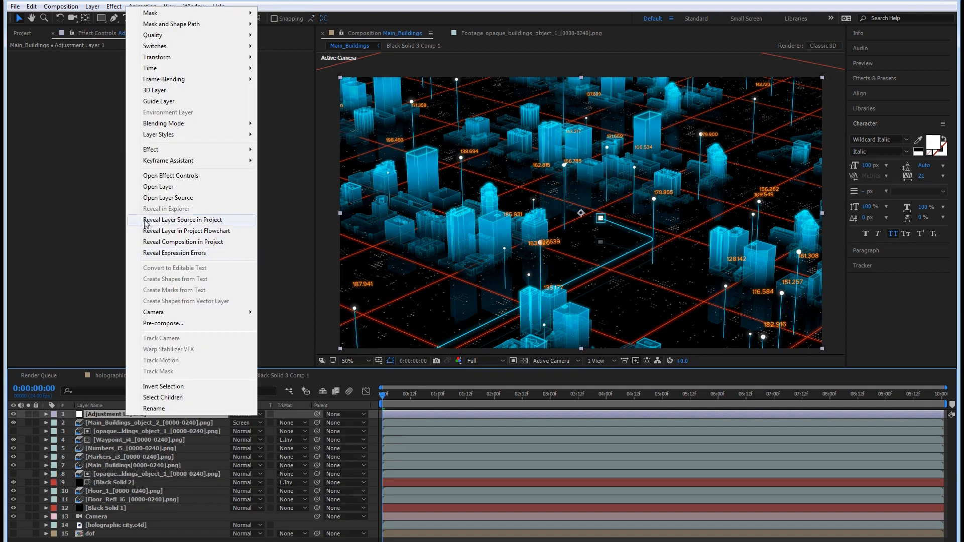
mouse_move(242, 152)
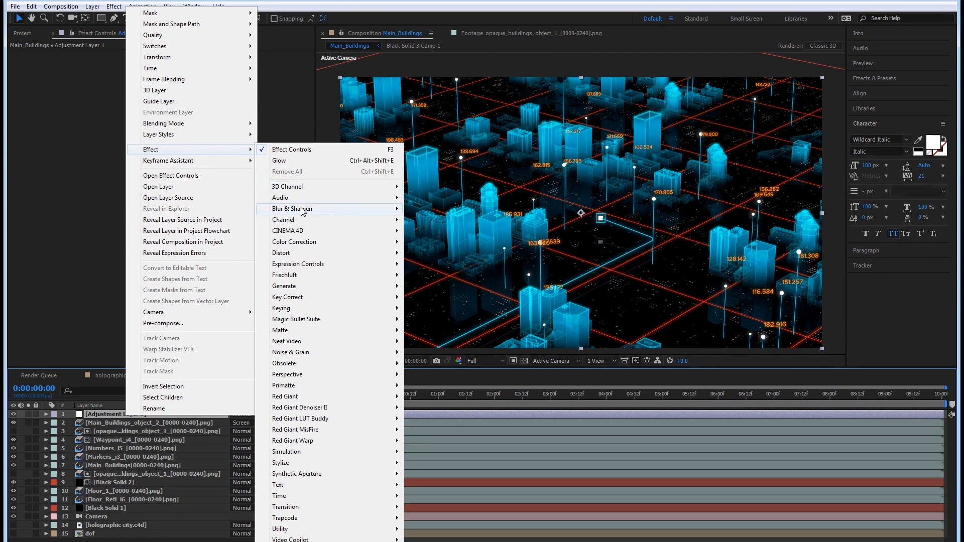
mouse_move(303, 211)
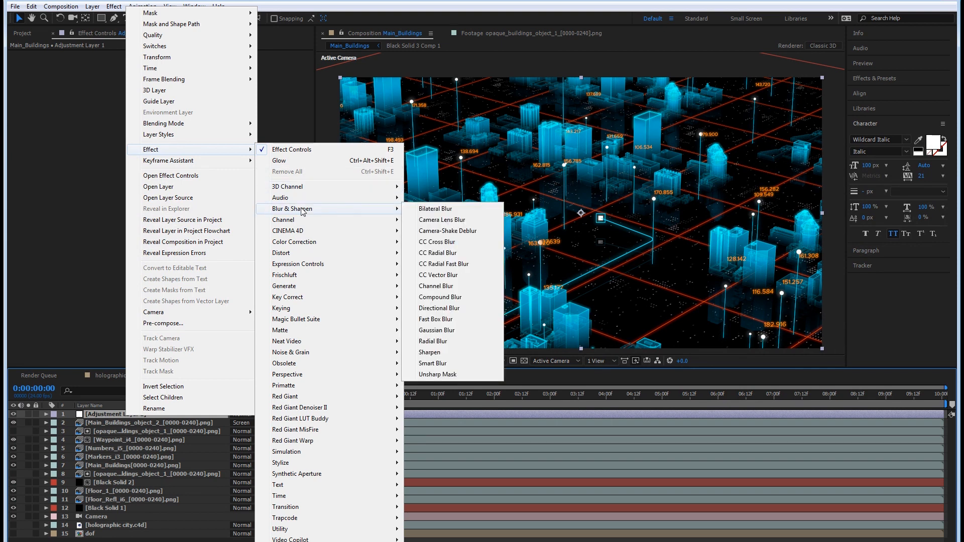
left_click(438, 221)
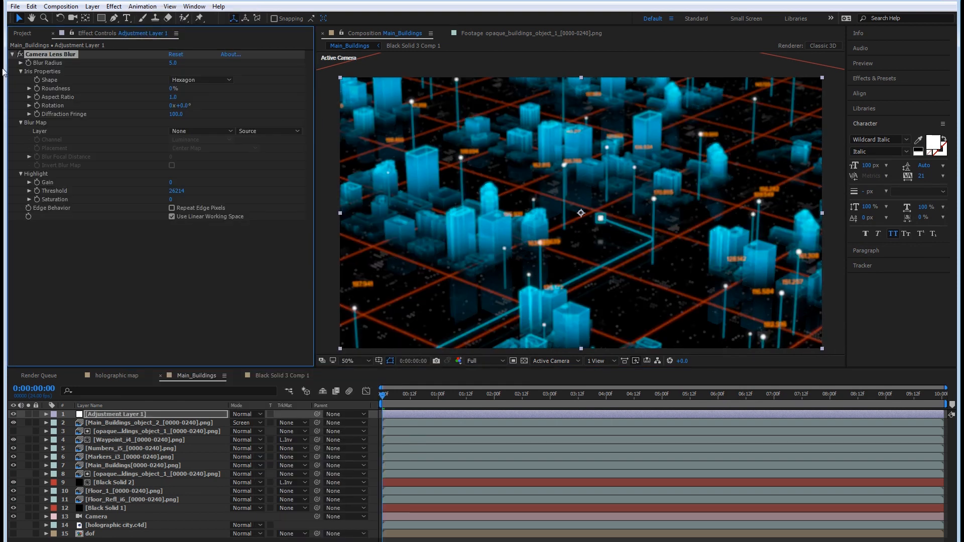
Step: Use the dof layer as the Camera Lens Blur's blur map and invert the map
left_click(212, 132)
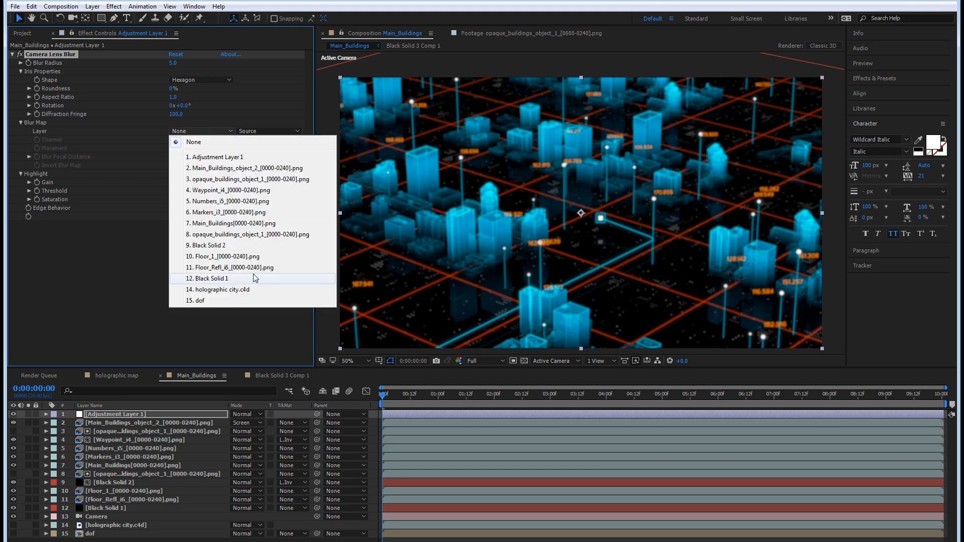
left_click(219, 301)
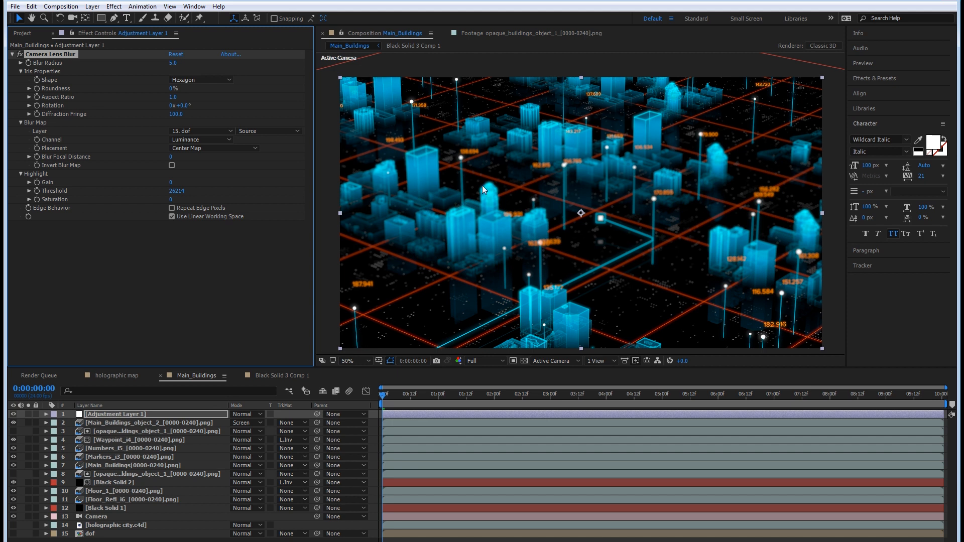
left_click(172, 166)
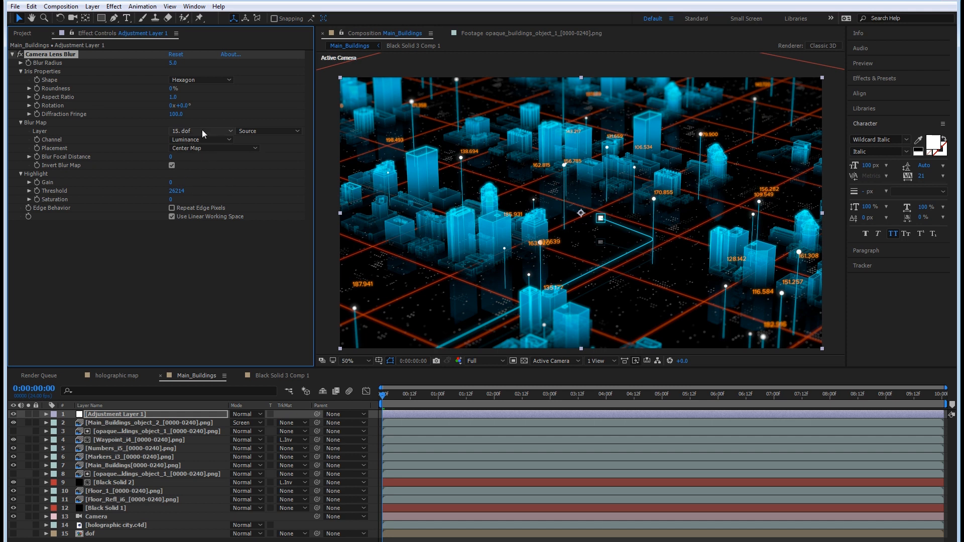
Step: Set the Camera Lens Blur's Blur Radius to 11 and check the depth of field midway and at the composition's end
left_click(174, 62)
type("11")
key("Return")
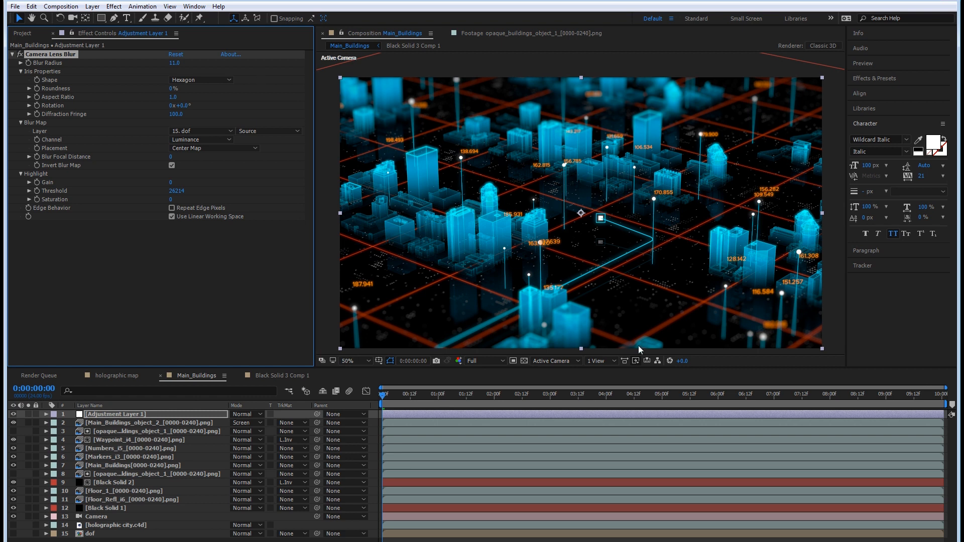
left_click(565, 400)
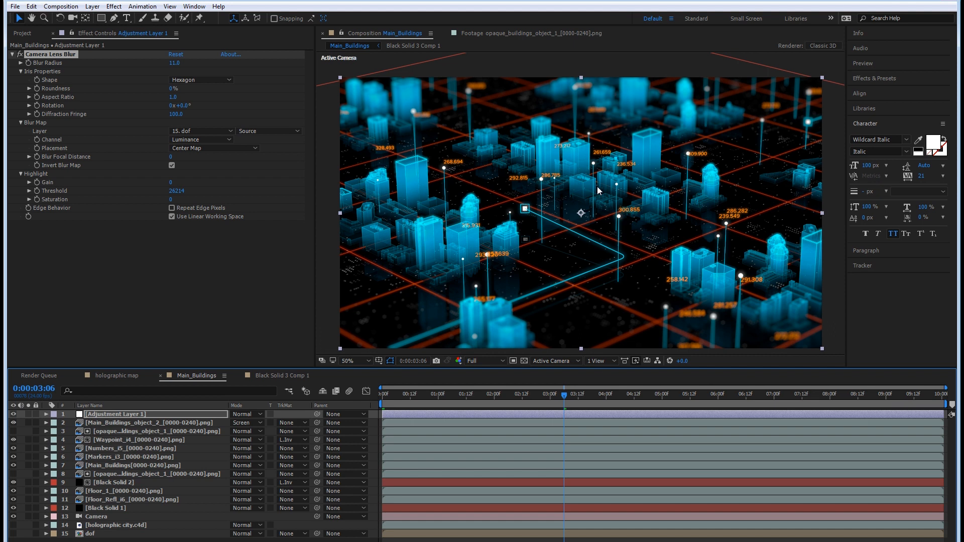
left_click_drag(932, 404, 957, 401)
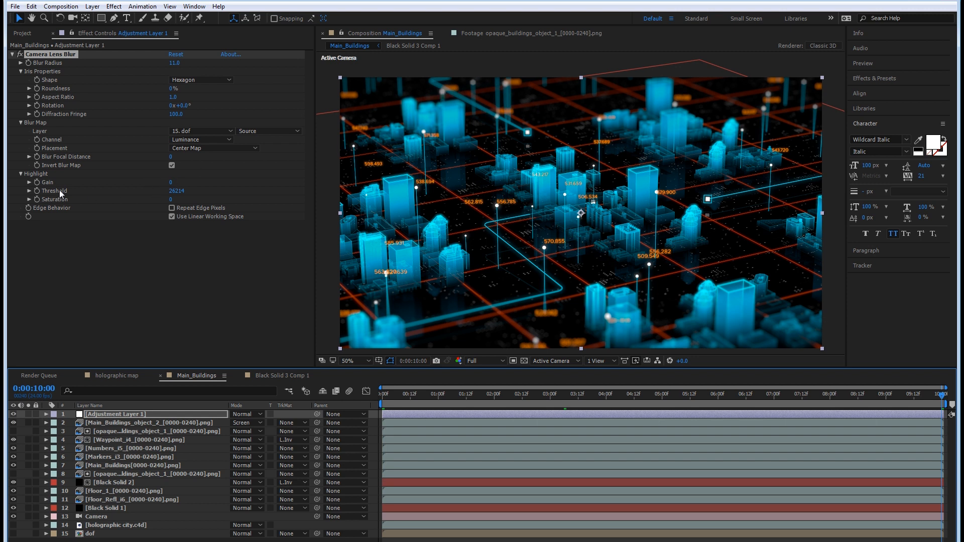
Step: Set the Camera Lens Blur's Highlight Gain to 100 and compare the look with the holographic map composition
left_click(170, 183)
type("100")
key("Return")
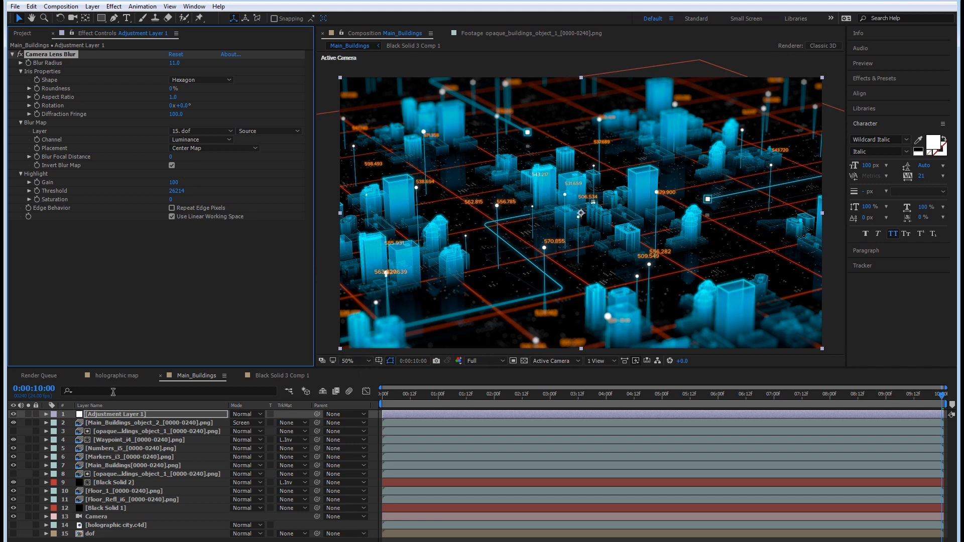
left_click(115, 377)
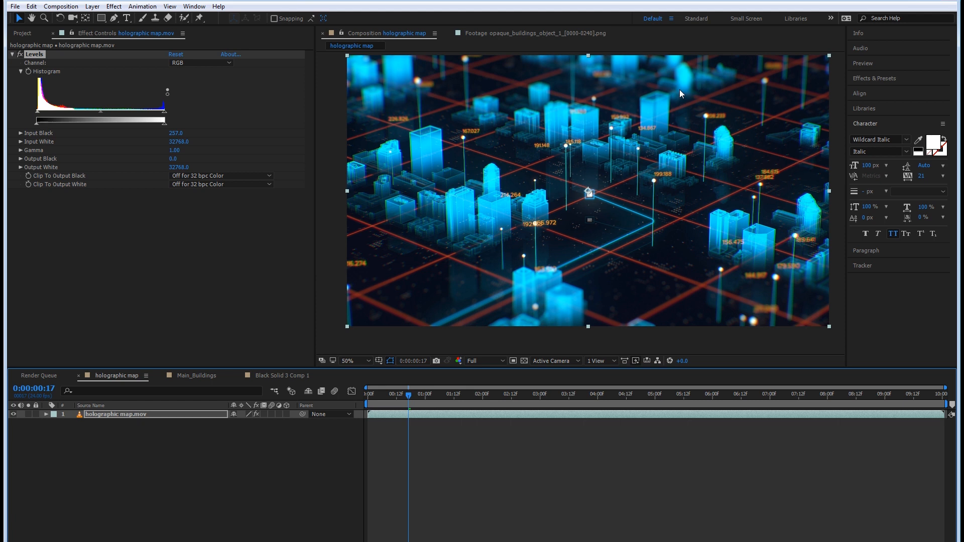
left_click(199, 377)
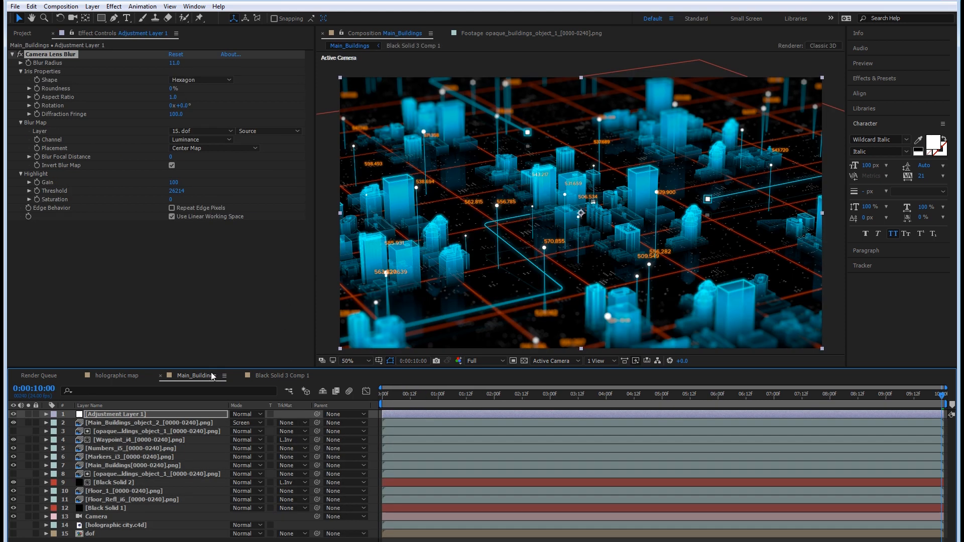
Step: Collapse the Camera Lens Blur settings and apply the Glow effect to Adjustment Layer 1
left_click(13, 55)
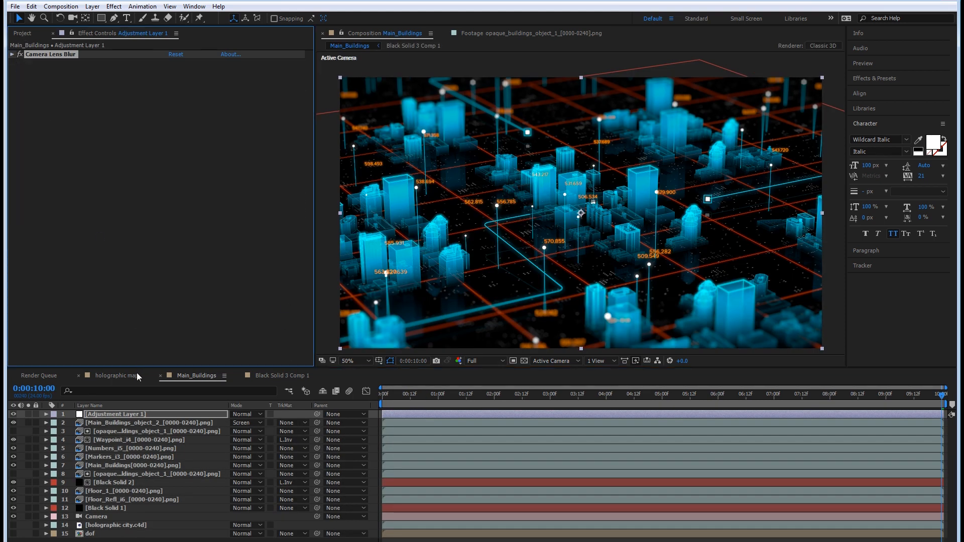
right_click(132, 417)
mouse_move(196, 147)
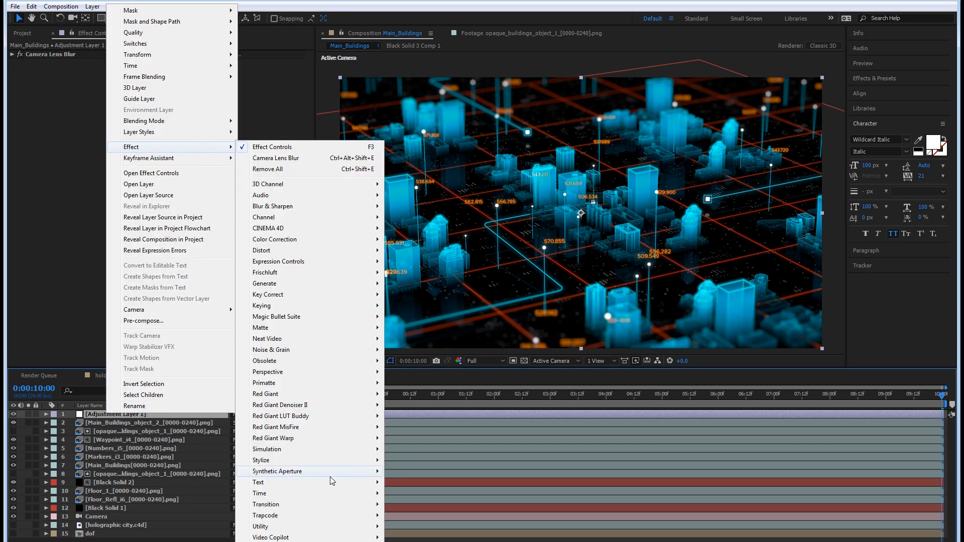
mouse_move(351, 460)
left_click(421, 373)
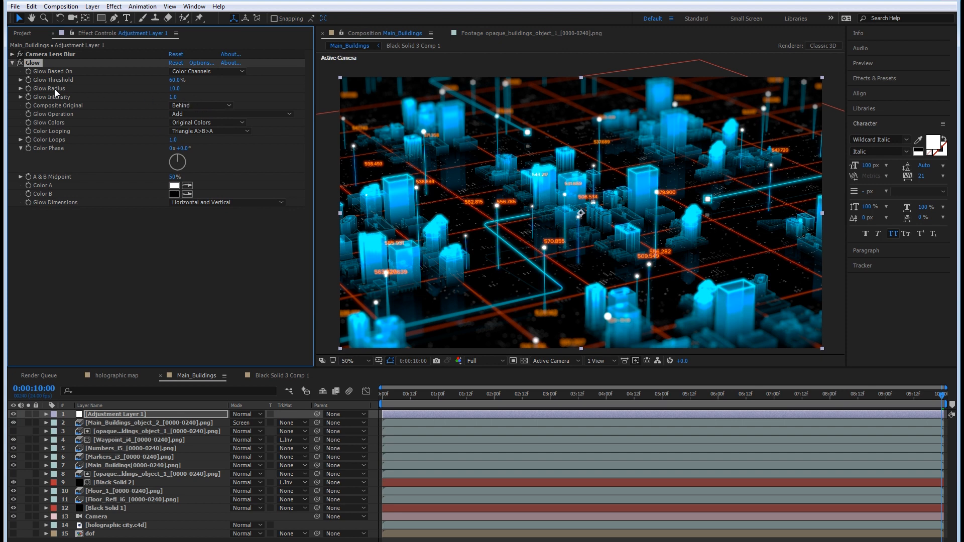
Step: Set the Glow effect's radius to 200, threshold to 40% and intensity to 0.1
left_click(176, 88)
type("200")
key("Return")
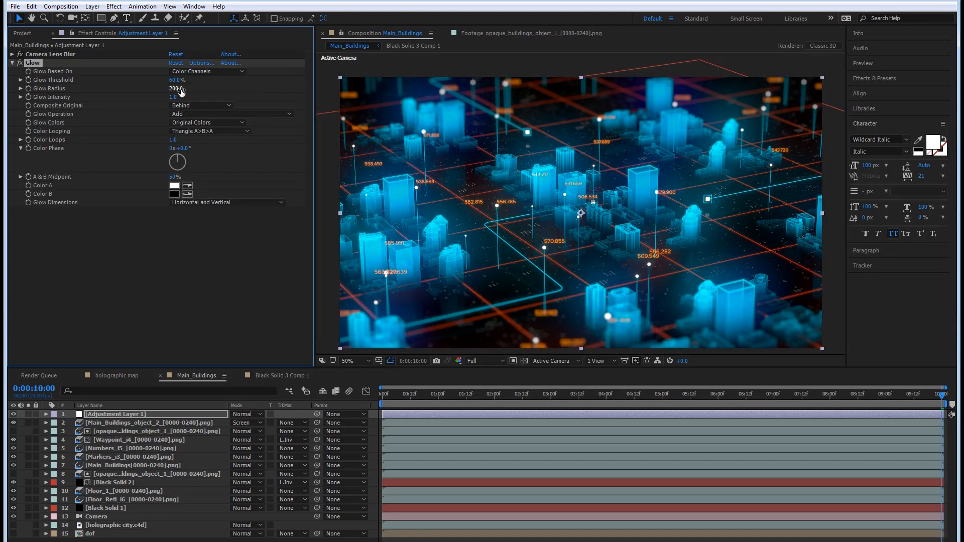
left_click(177, 80)
type("40")
key("Return")
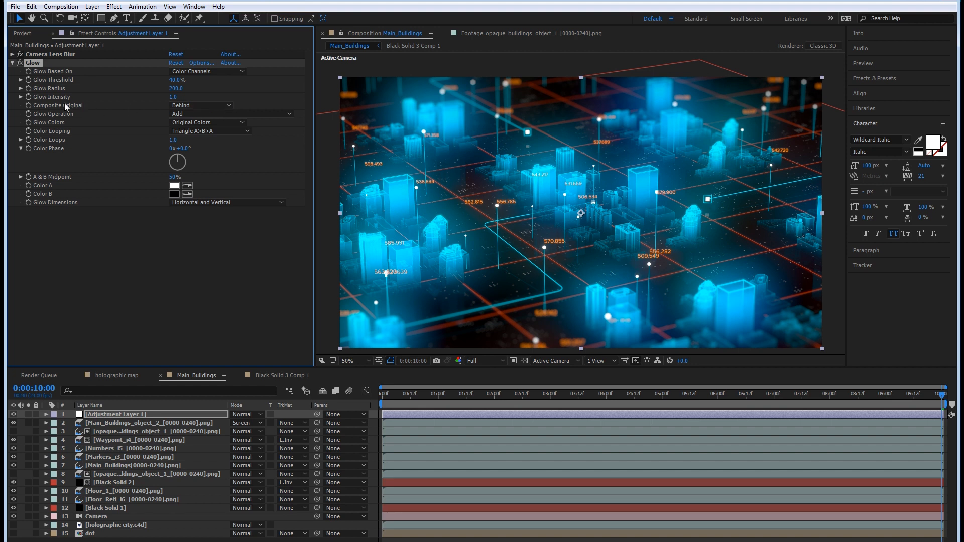
left_click(173, 97)
type("0.1")
key("Return")
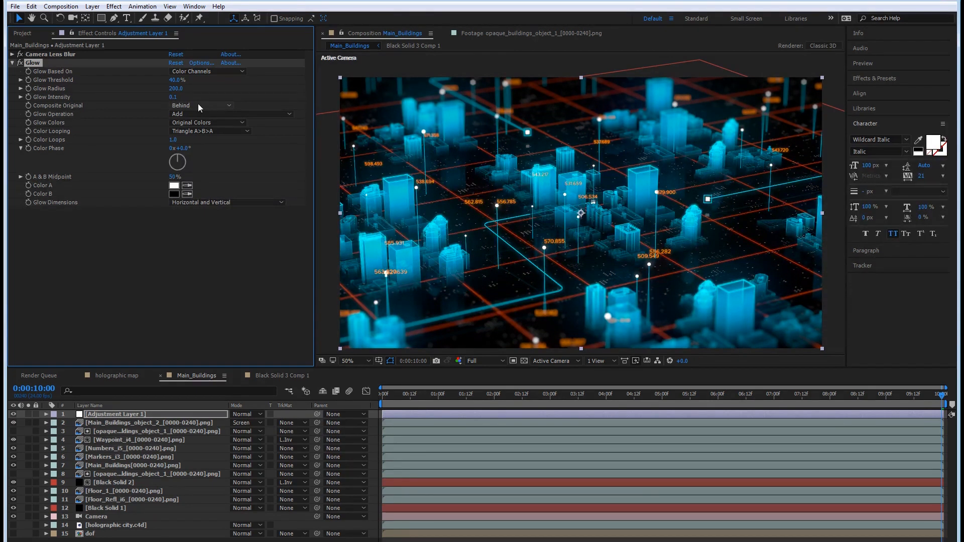
Step: Try a Glow Intensity of 0.05
left_click(175, 98)
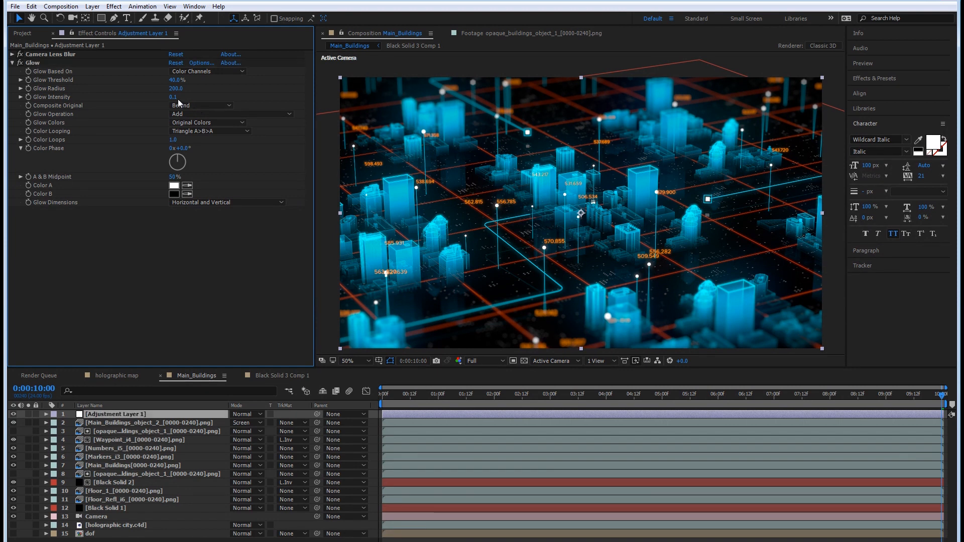
type("0")
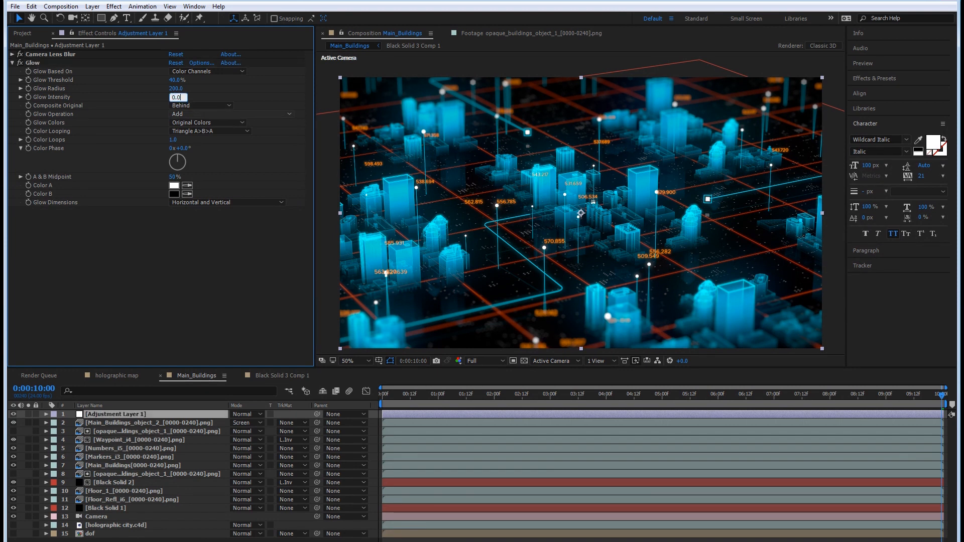
type(".05")
key("Escape")
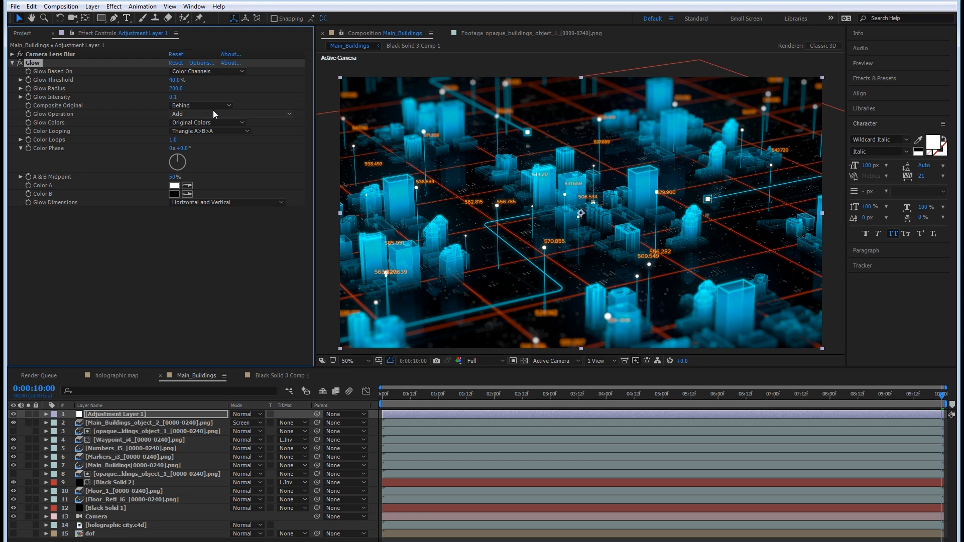
Step: Apply the Levels effect to Adjustment Layer 1
right_click(177, 415)
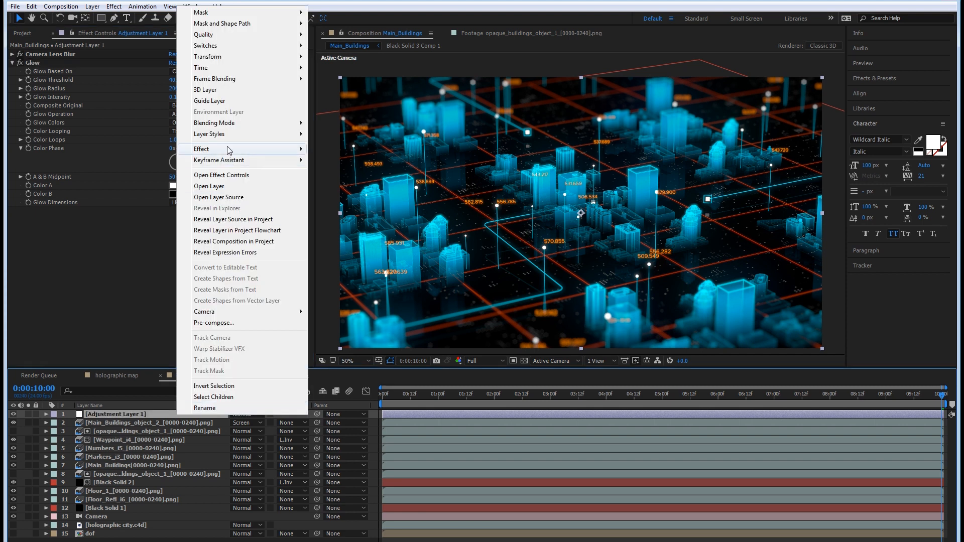
mouse_move(229, 150)
mouse_move(383, 243)
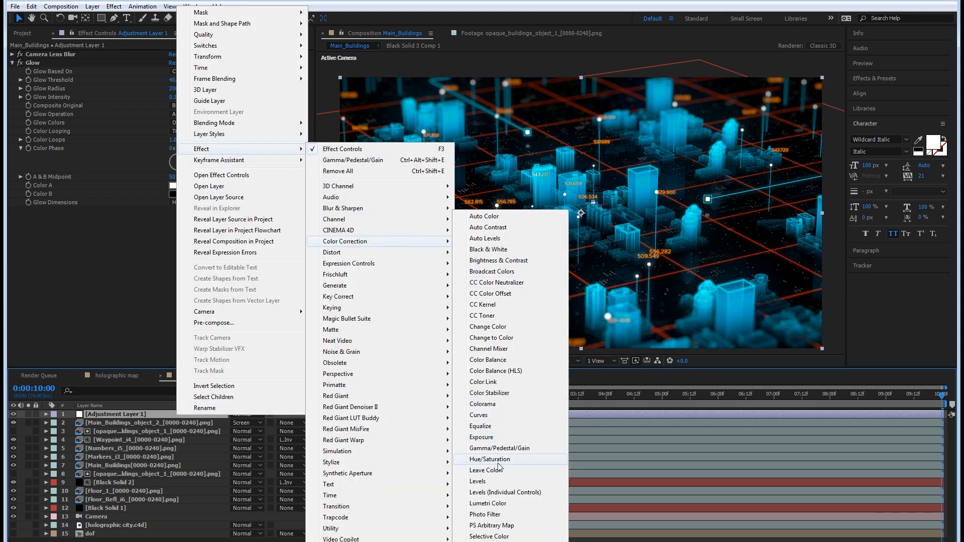
left_click(501, 484)
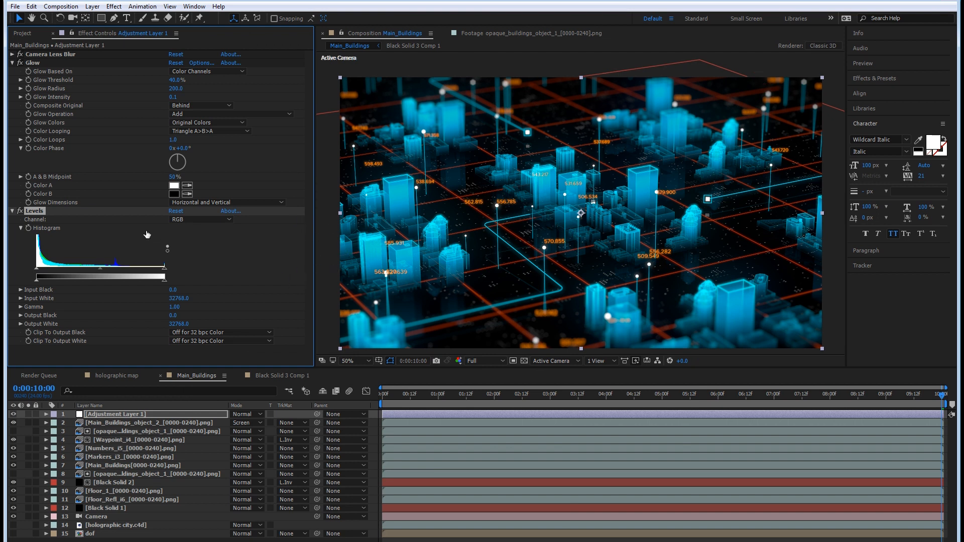
Step: Raise the Blue channel's Output Black to 400 in the Levels effect to tint the shadows
left_click(195, 220)
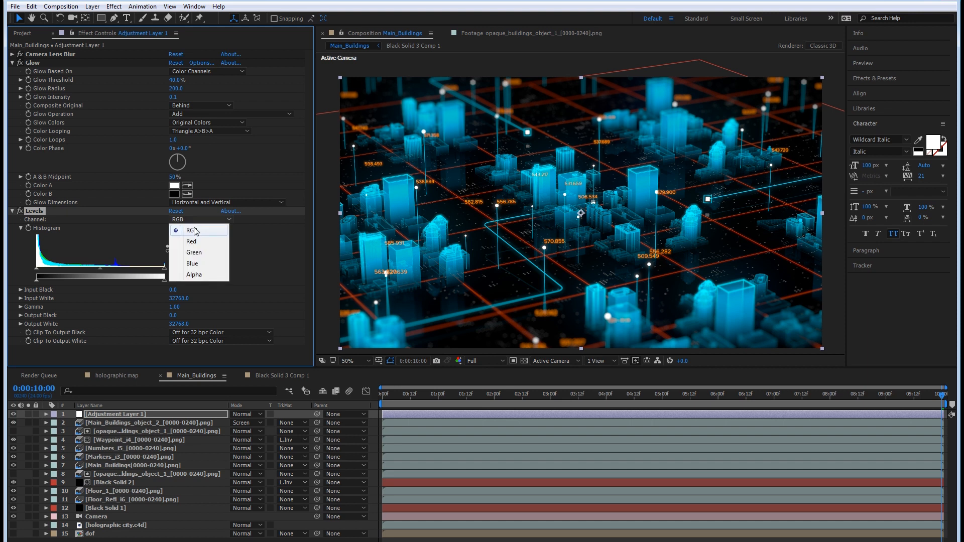
left_click(205, 264)
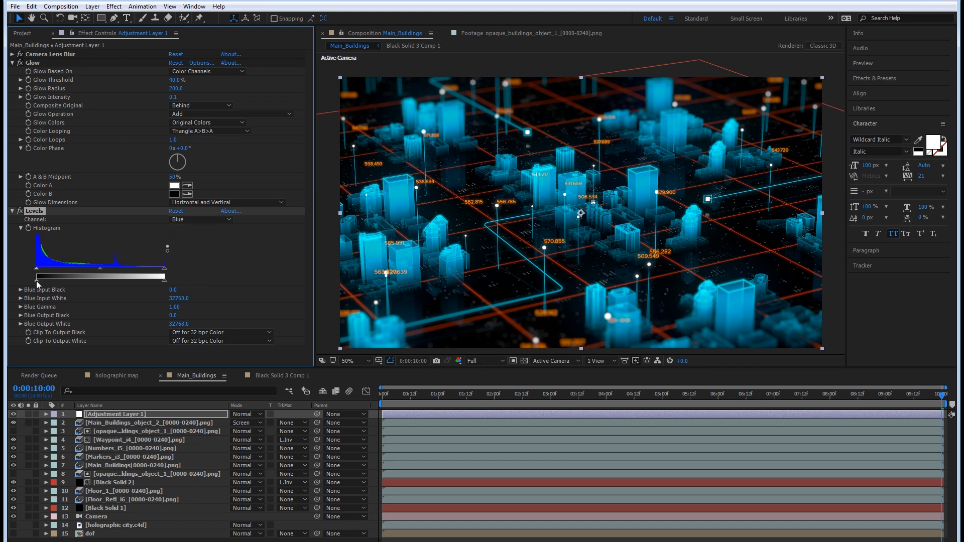
left_click_drag(37, 283, 44, 284)
left_click(180, 316)
type("200")
key("Return")
left_click(180, 316)
type("40")
key("Return")
Step: Set the Green channel's Output Black to 200 in the Levels effect
left_click(205, 222)
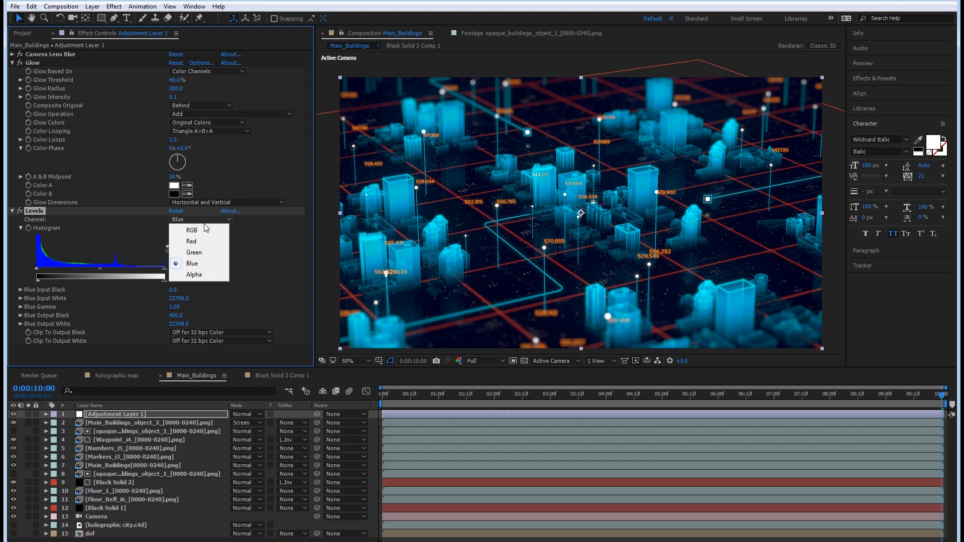
left_click(209, 252)
left_click(173, 316)
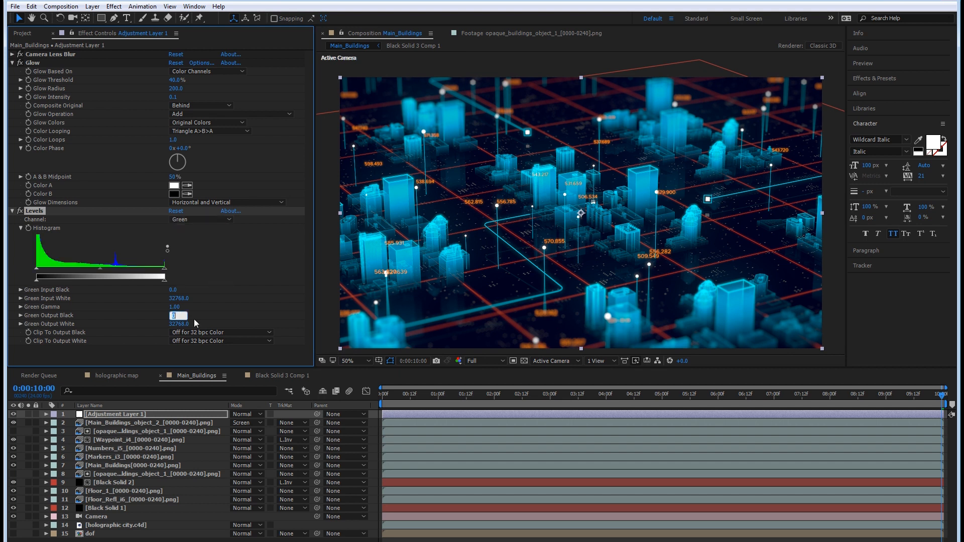
type("200")
key("Return")
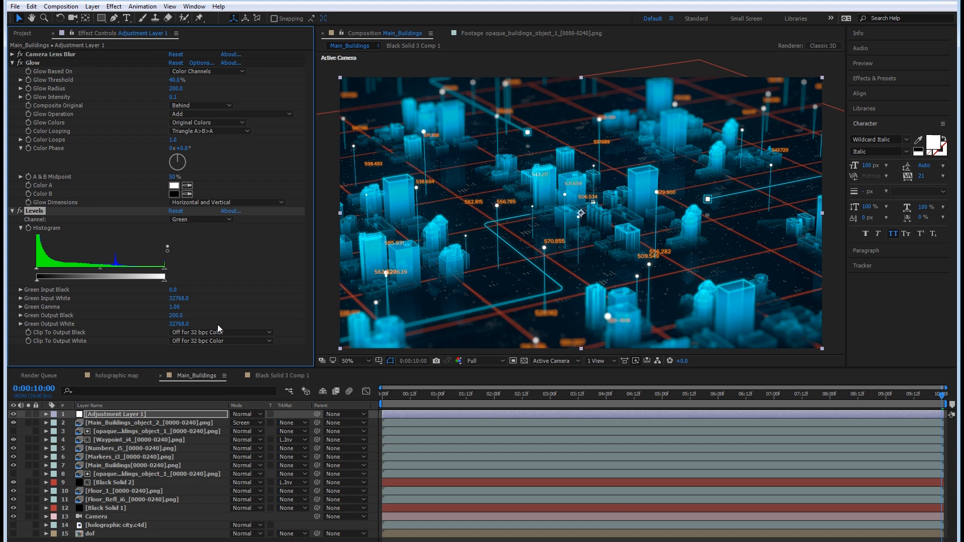
Step: Apply the Curves color correction effect to Adjustment Layer 1
right_click(98, 410)
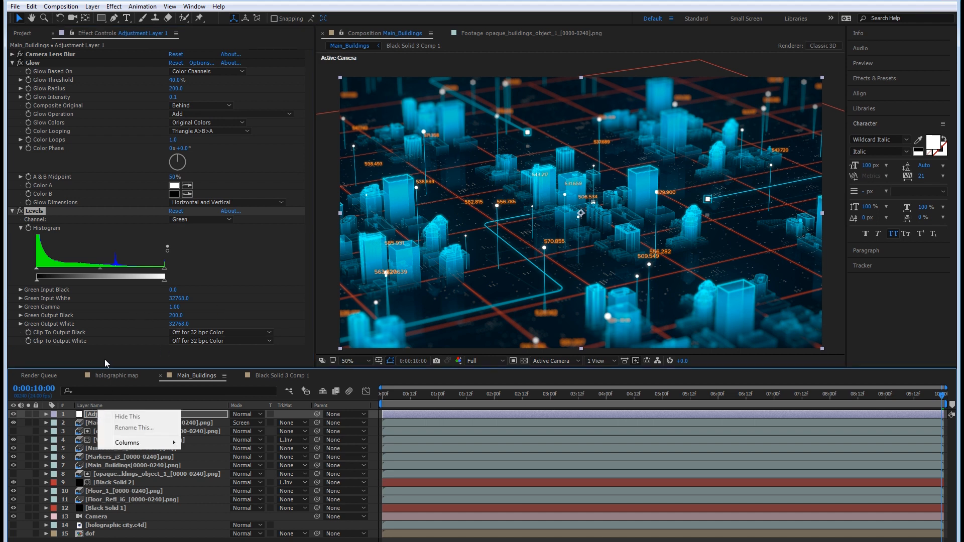
right_click(88, 418)
mouse_move(201, 148)
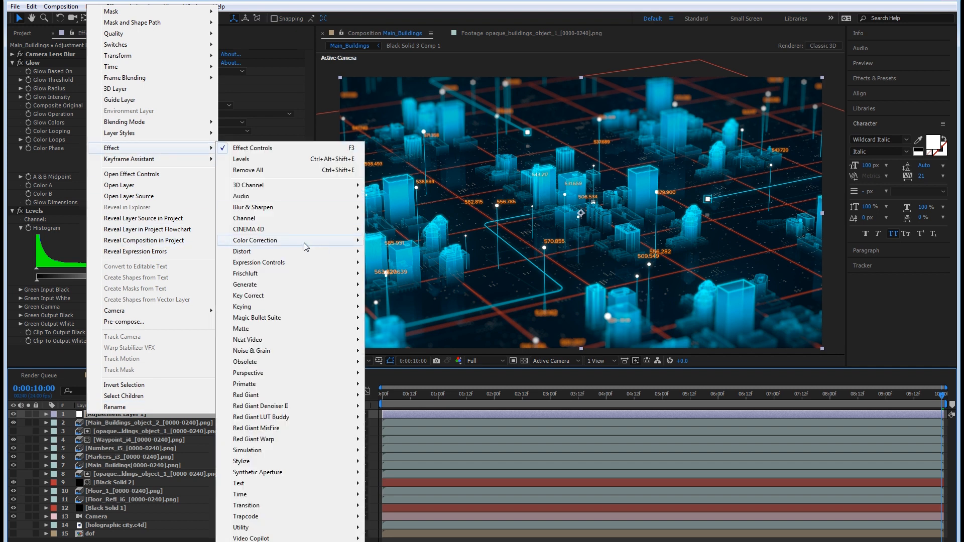
mouse_move(304, 243)
left_click(389, 415)
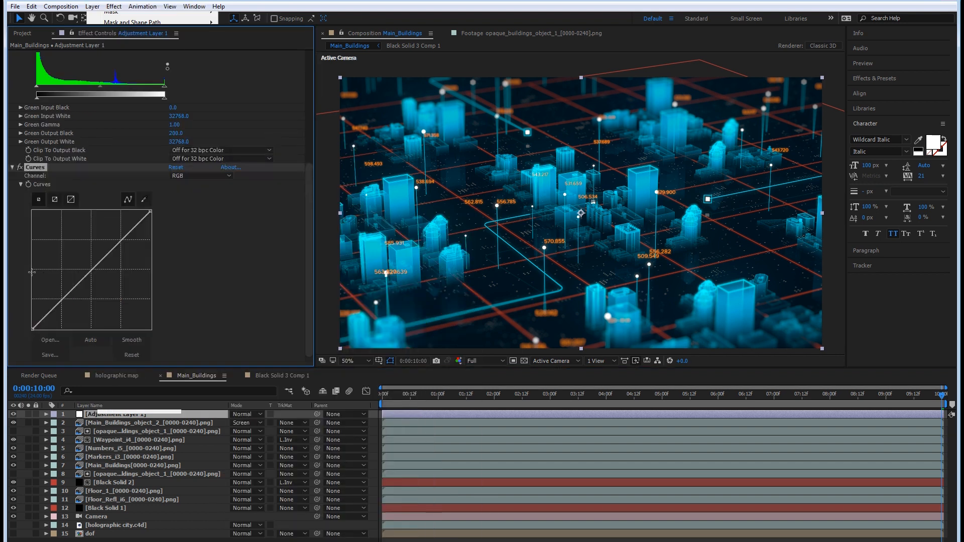
Step: Shape the RGB curve into a gentle S by lowering the shadows slightly and raising the highlights for more contrast
left_click_drag(63, 300, 64, 304)
left_click_drag(121, 243, 123, 231)
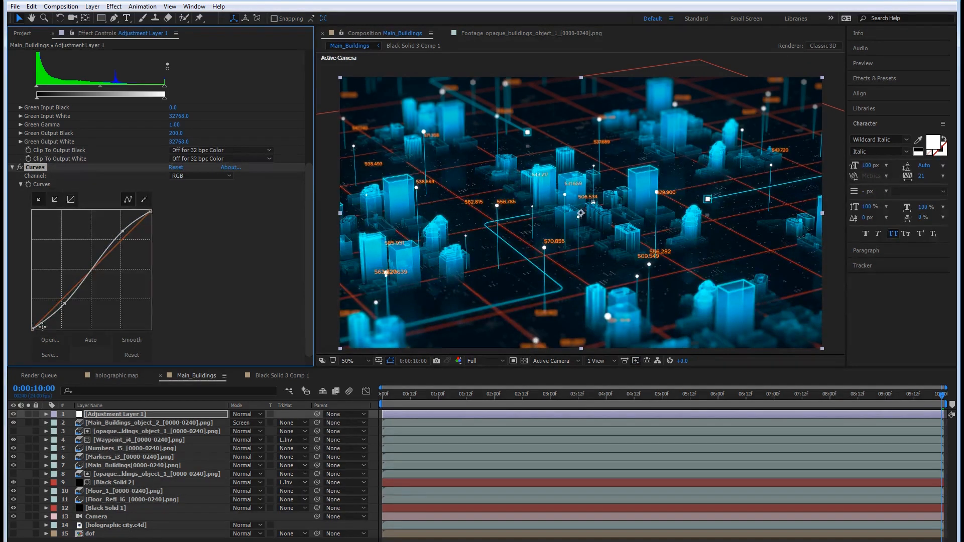
left_click_drag(32, 329, 25, 337)
left_click_drag(64, 303, 63, 303)
left_click_drag(123, 231, 121, 234)
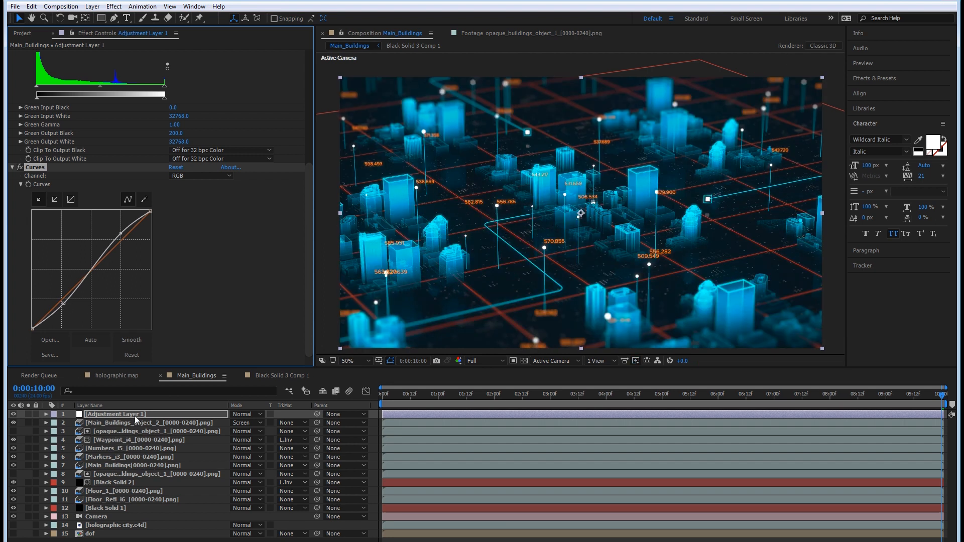
Step: Try the Magic Bullet Looks effect on Adjustment Layer 1
right_click(135, 425)
mouse_move(201, 153)
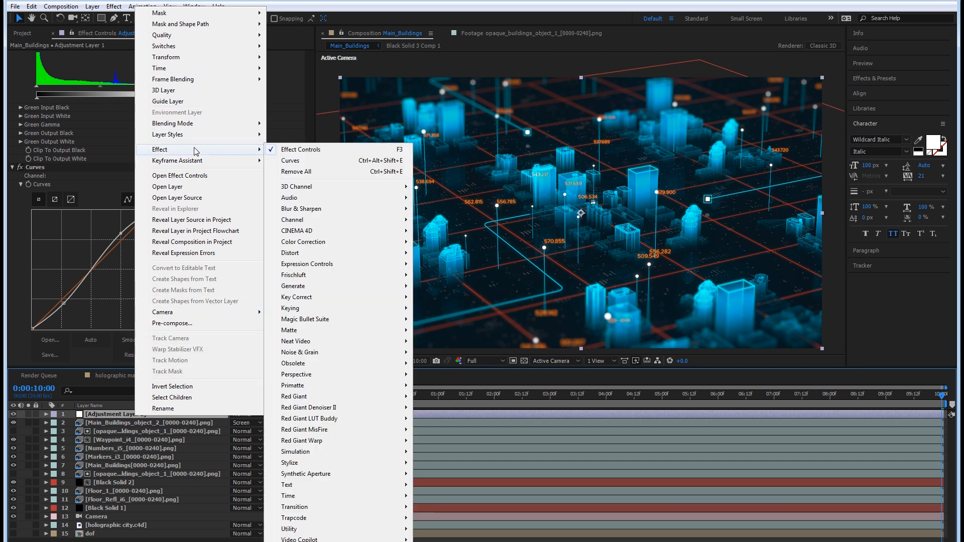
mouse_move(351, 320)
left_click(440, 351)
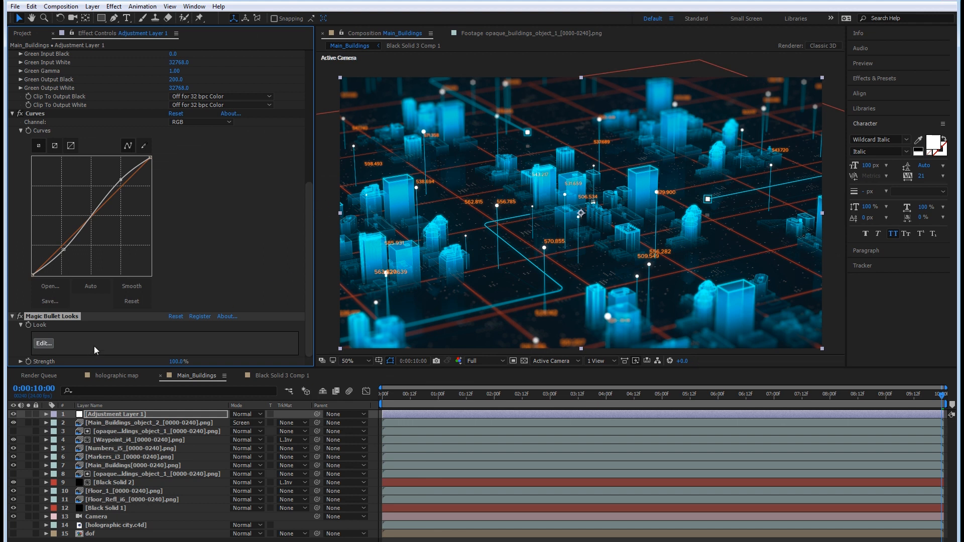
Step: Try a Chromatic Aberration tool in the look with Green/Magenta 1 and Blue/Yellow 2, and disable the Magic Bullet Looks effect
left_click(44, 345)
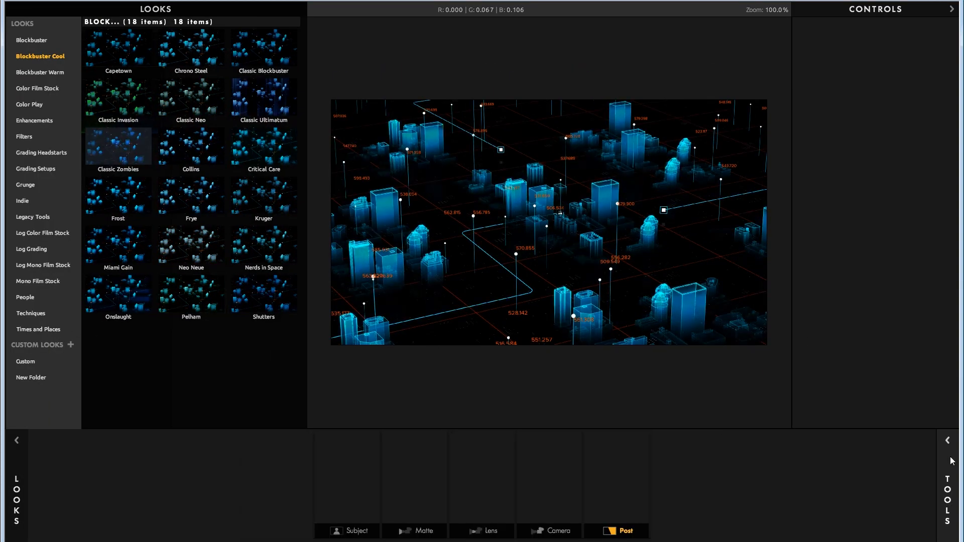
mouse_move(953, 472)
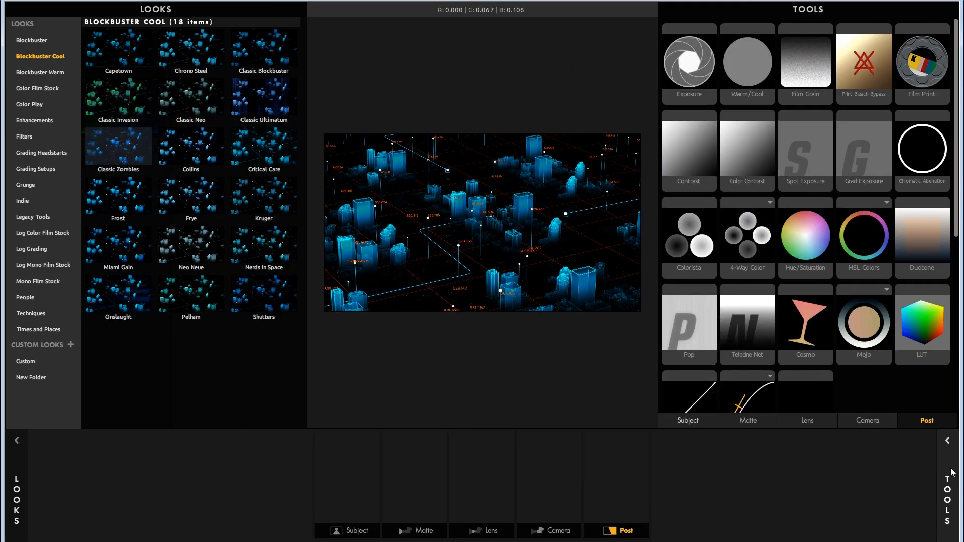
double_click(914, 173)
left_click(870, 48)
type("1")
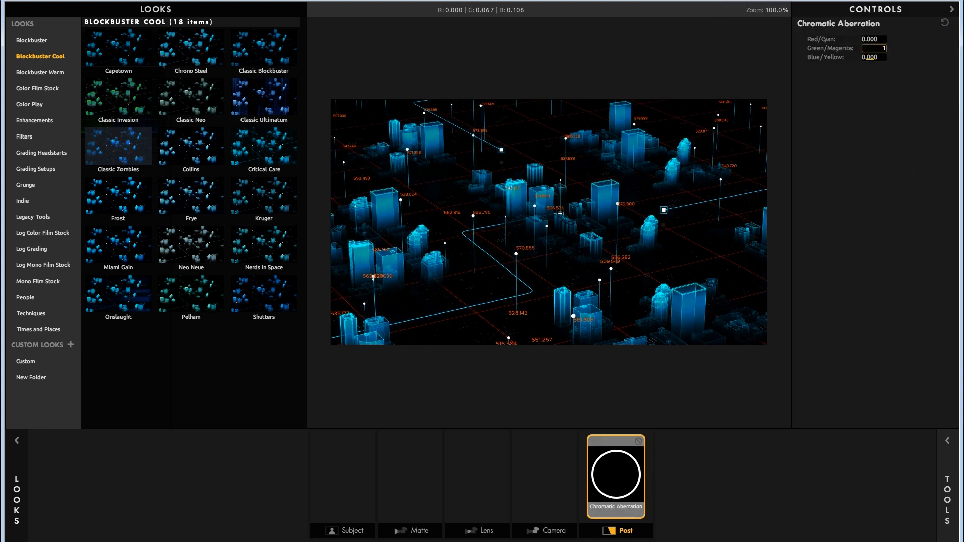
key("Tab")
type("2")
key("Return")
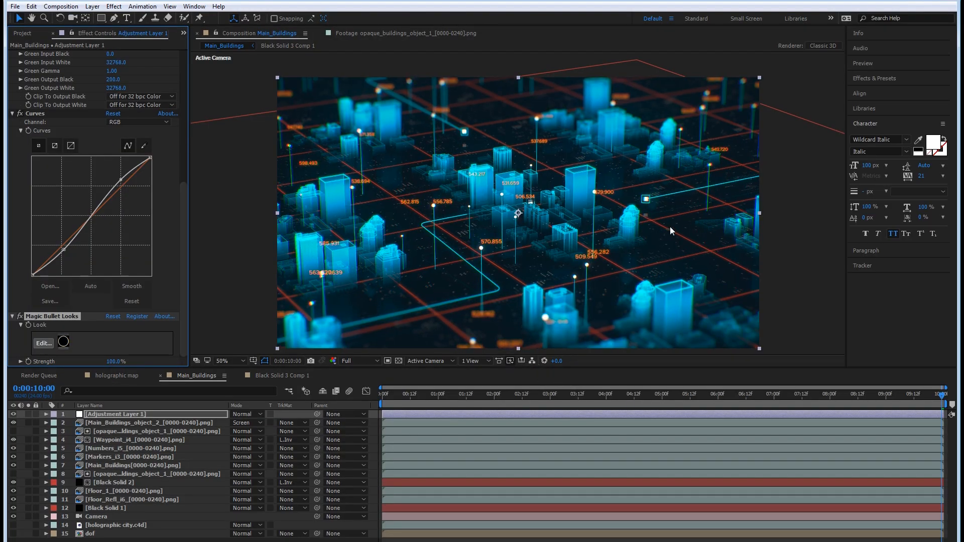
left_click(19, 316)
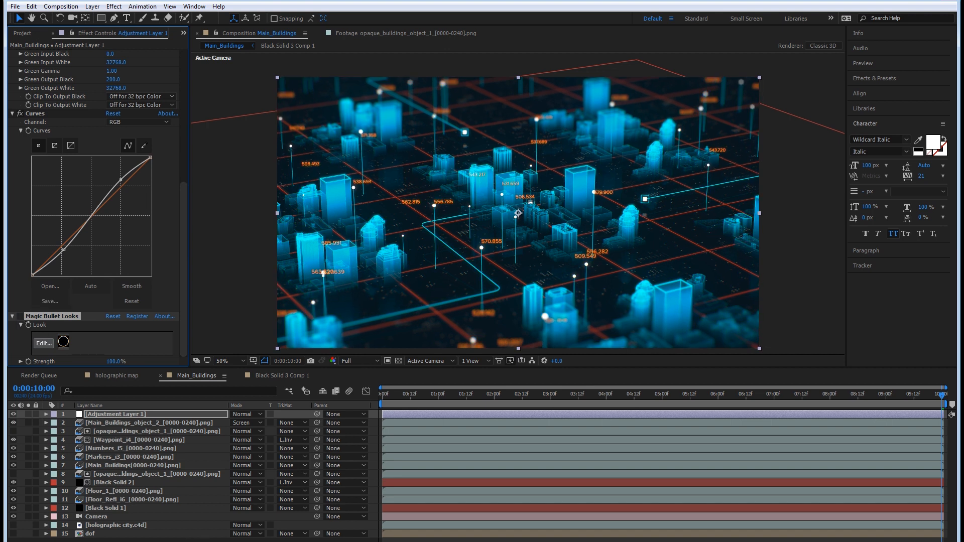
Step: Pre-compose all layers of the Main_Buildings composition into Pre-comp 1
left_click_drag(114, 538, 113, 427)
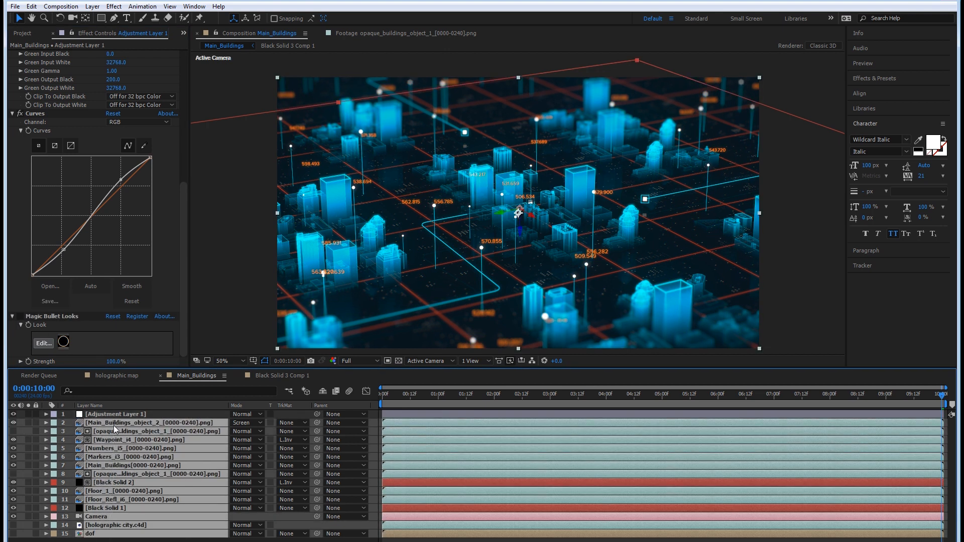
right_click(113, 426)
left_click(94, 539)
left_click_drag(95, 540, 148, 377)
right_click(132, 418)
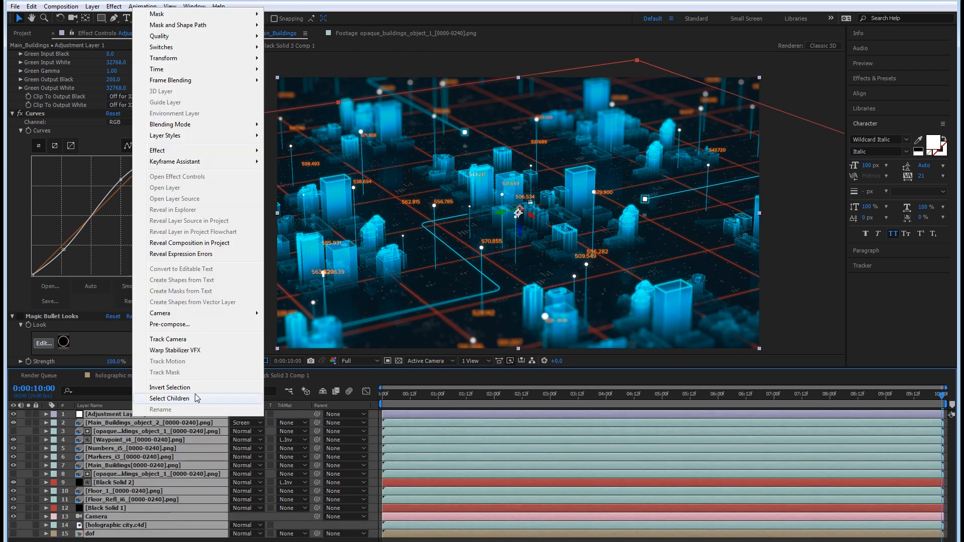
left_click(169, 325)
key("Return")
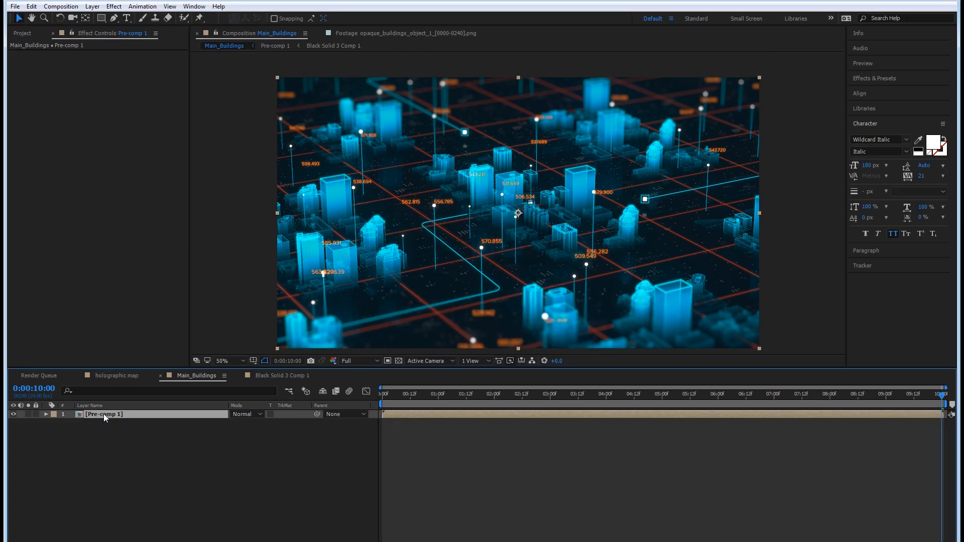
Step: Apply the Set Channels effect to the Pre-comp 1 layer
right_click(101, 414)
mouse_move(152, 151)
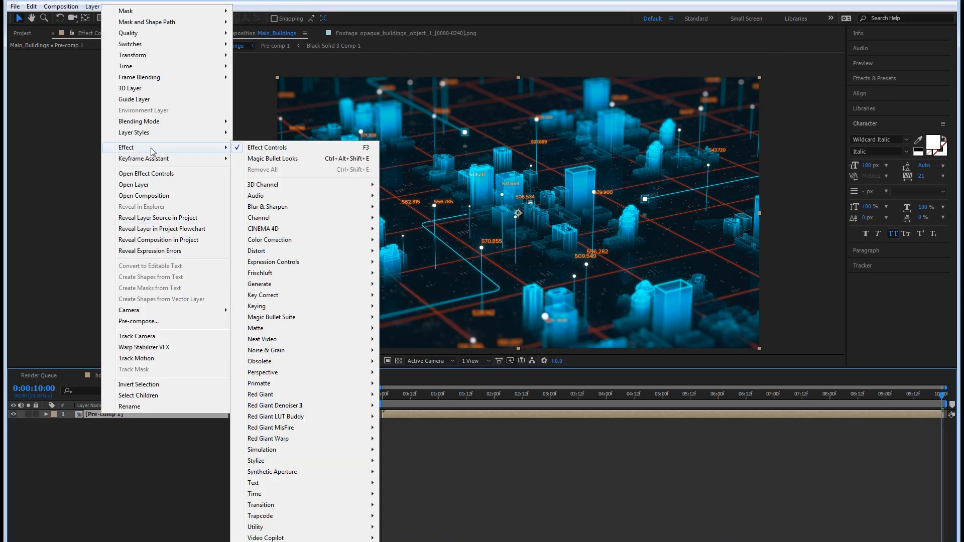
mouse_move(276, 220)
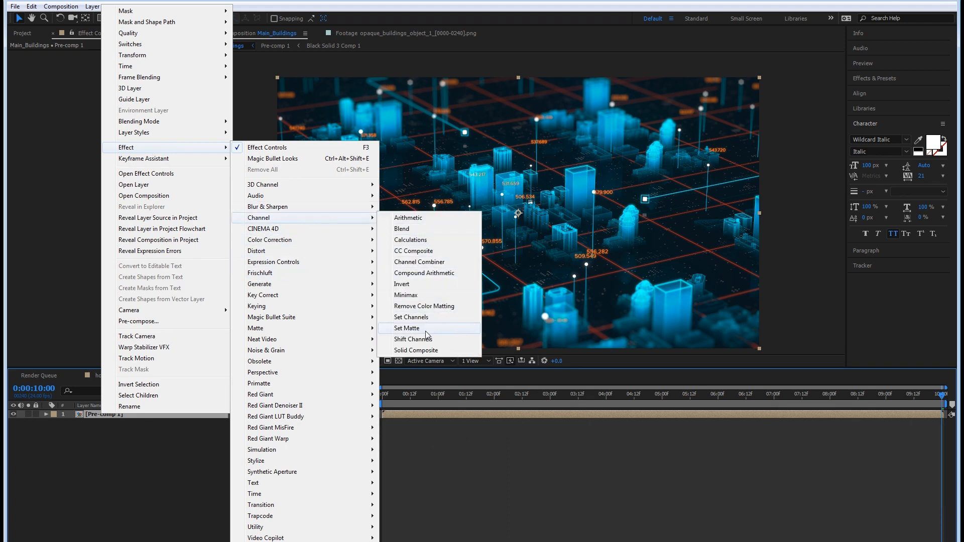
left_click(411, 317)
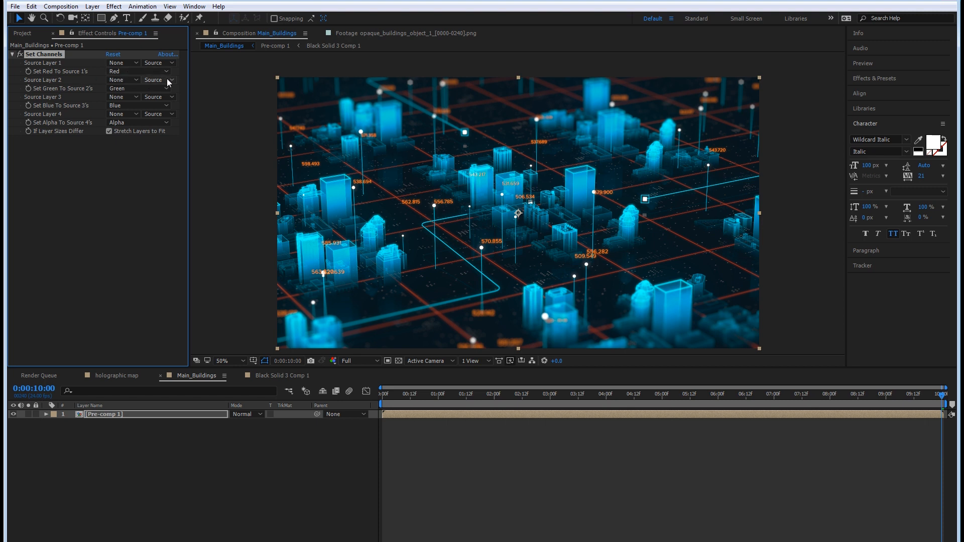
Step: Set the green and blue sources to Off in Set Channels so the layer keeps only its red channel
left_click(123, 88)
left_click(147, 196)
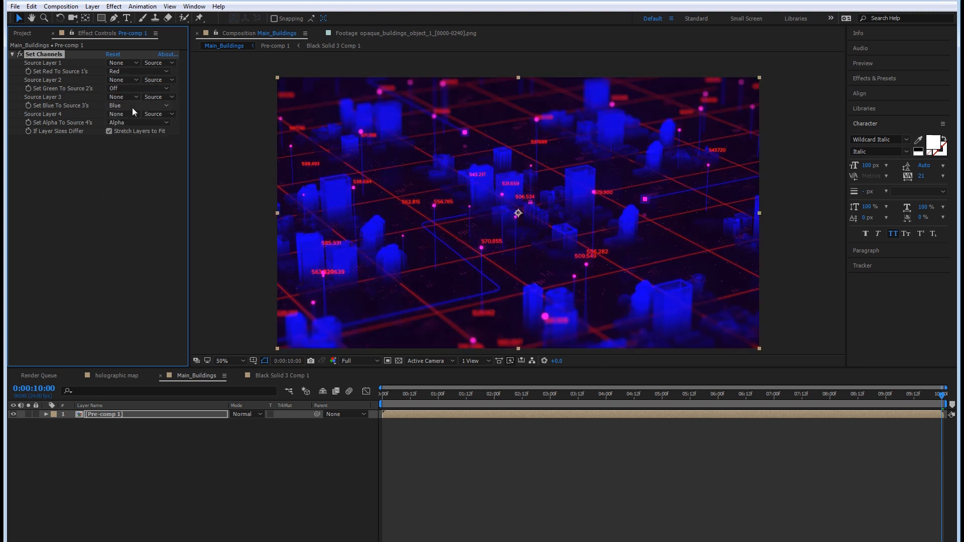
left_click(132, 106)
left_click(141, 210)
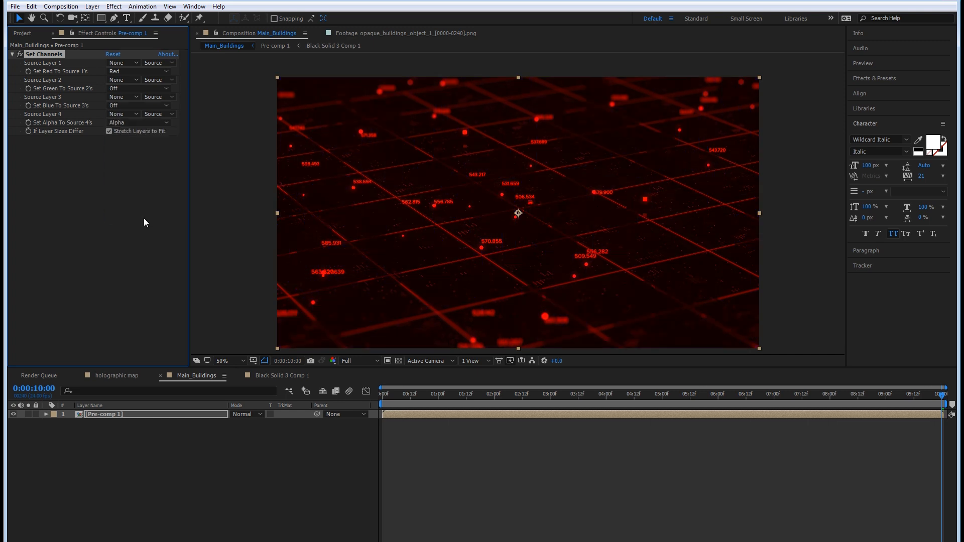
Step: Duplicate the red-only Pre-comp 1 layer and isolate green on the copy by setting red to Off and green to Green
left_click(132, 415)
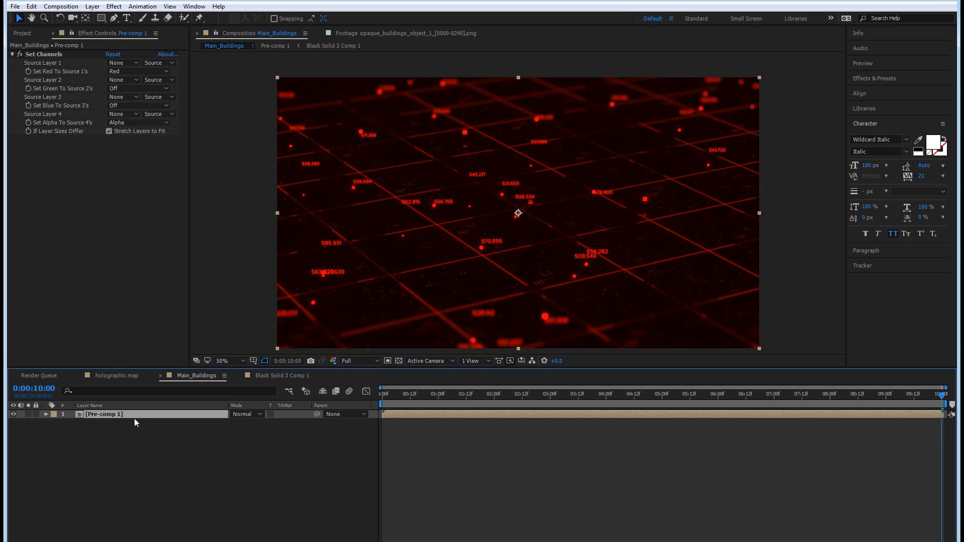
key("ctrl+d")
left_click(125, 70)
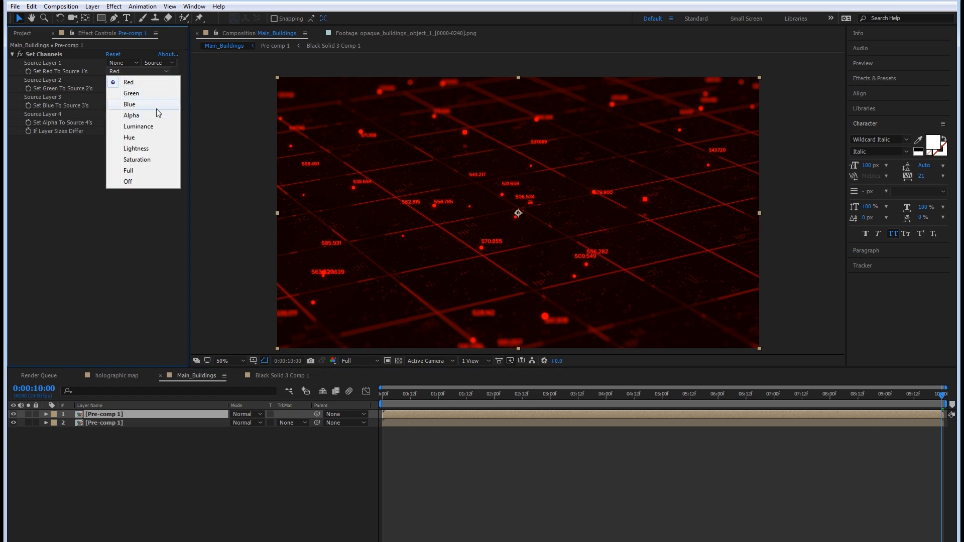
left_click(141, 181)
left_click(135, 89)
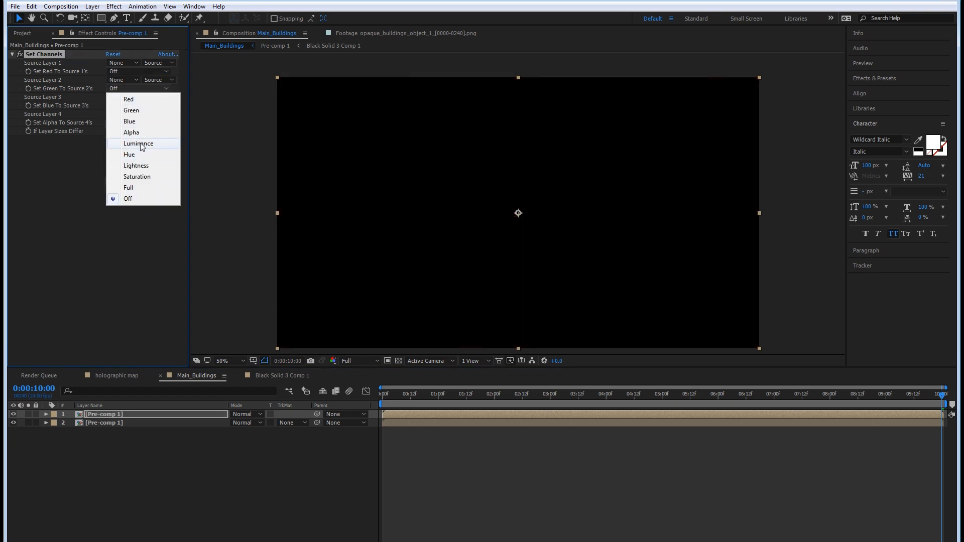
left_click(143, 111)
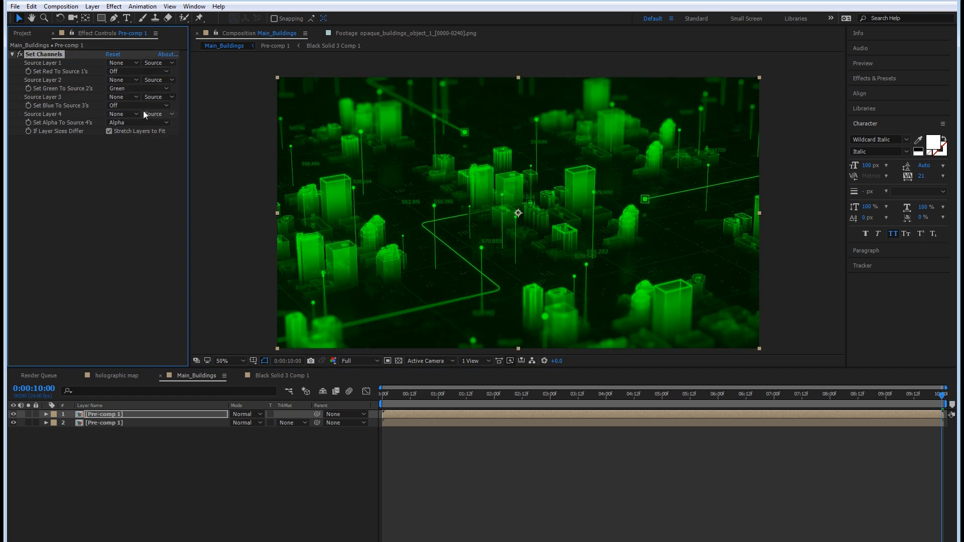
Step: Duplicate the green-only layer and isolate blue on the copy by setting green to Off and blue to Blue
left_click(105, 412)
key("ctrl+d")
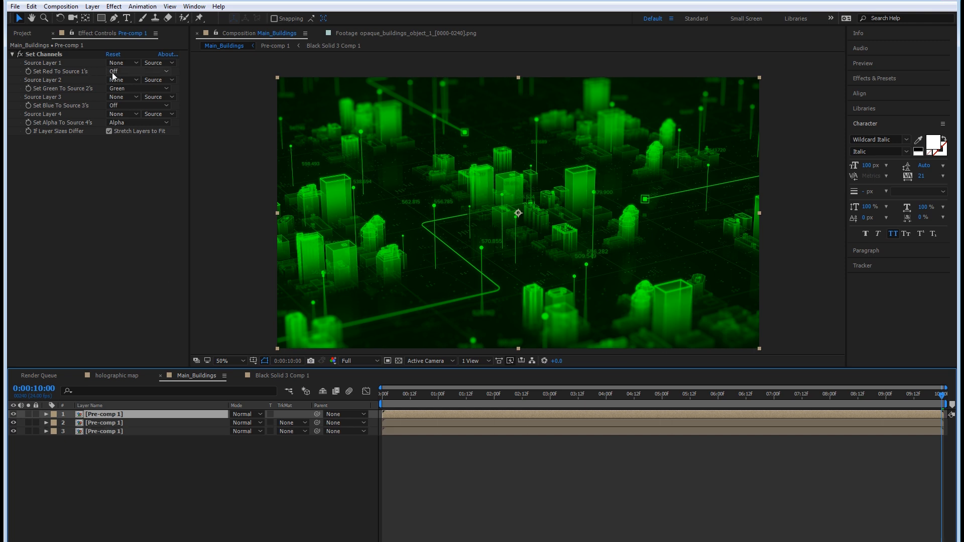
left_click(134, 89)
left_click(134, 199)
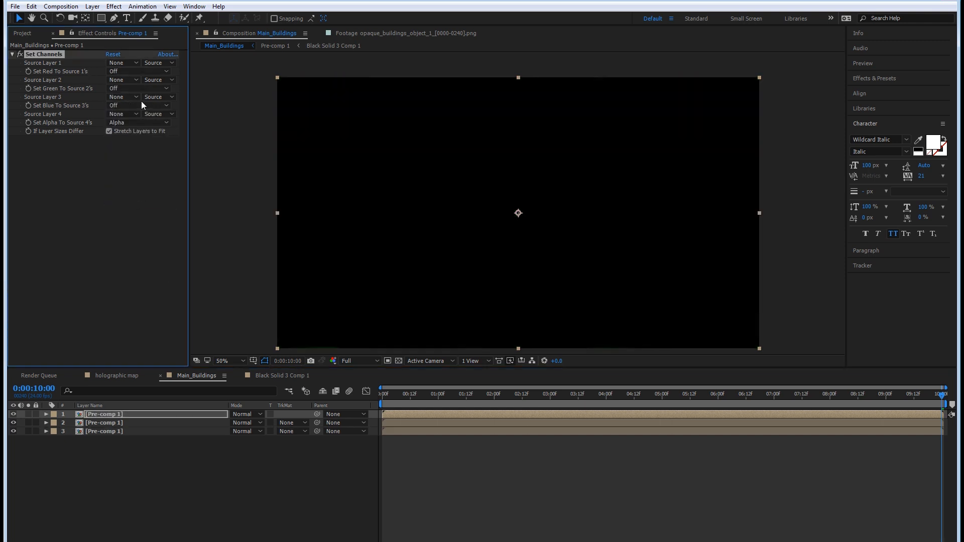
left_click(134, 105)
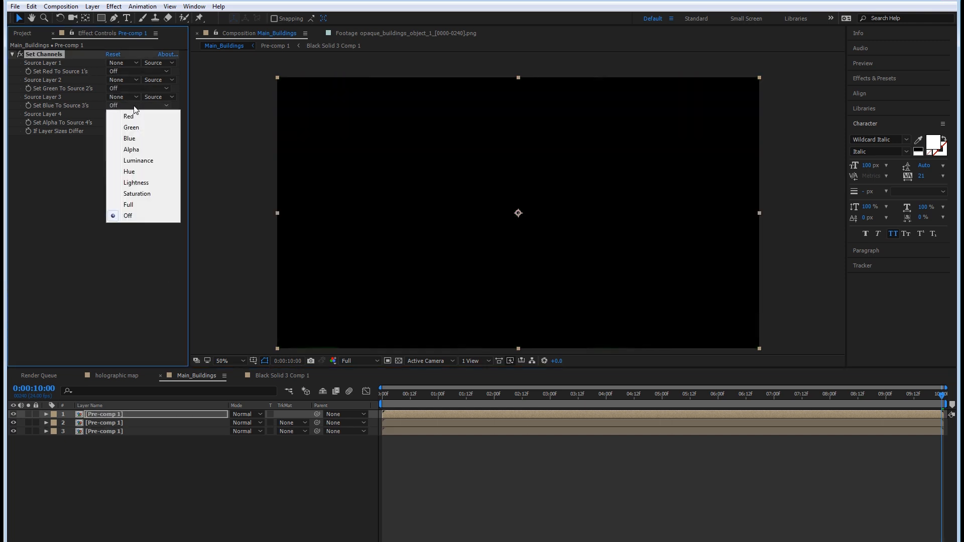
left_click(146, 140)
Step: Set the blending mode of the blue and green Pre-comp 1 layers to Add
left_click(132, 415)
left_click(134, 431, "ctrl")
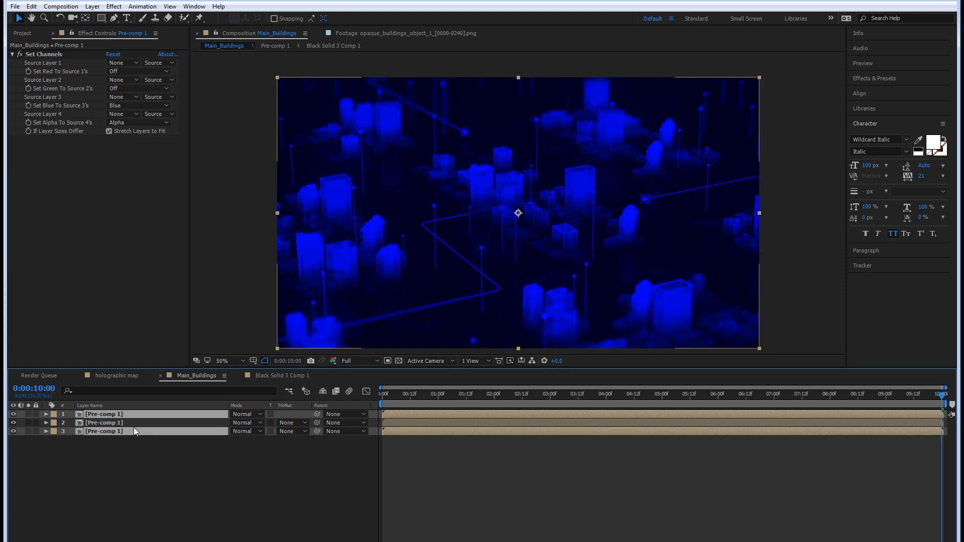
left_click(120, 432, "ctrl")
left_click(132, 424, "ctrl")
left_click(240, 415)
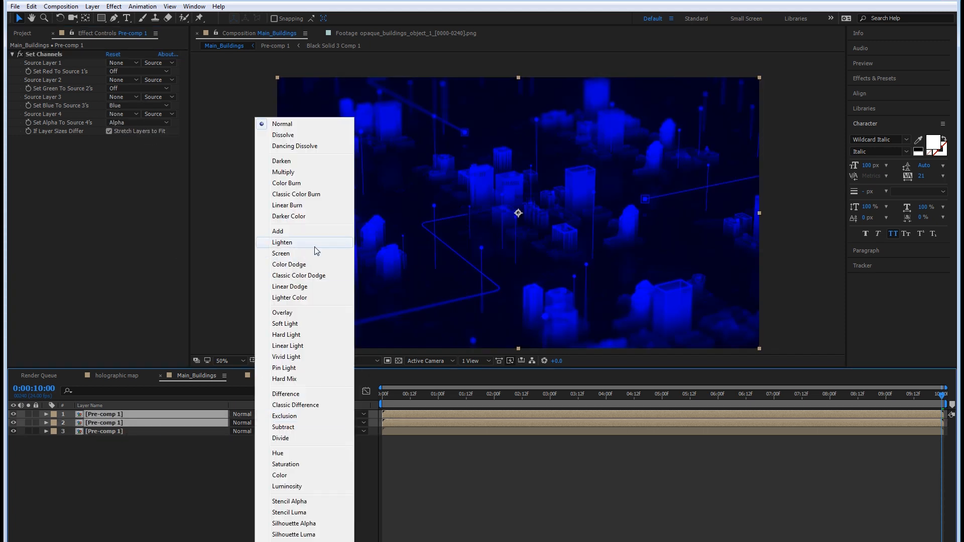
left_click(296, 234)
Step: Set the green channel layer's scale to 100.5%
left_click(122, 422)
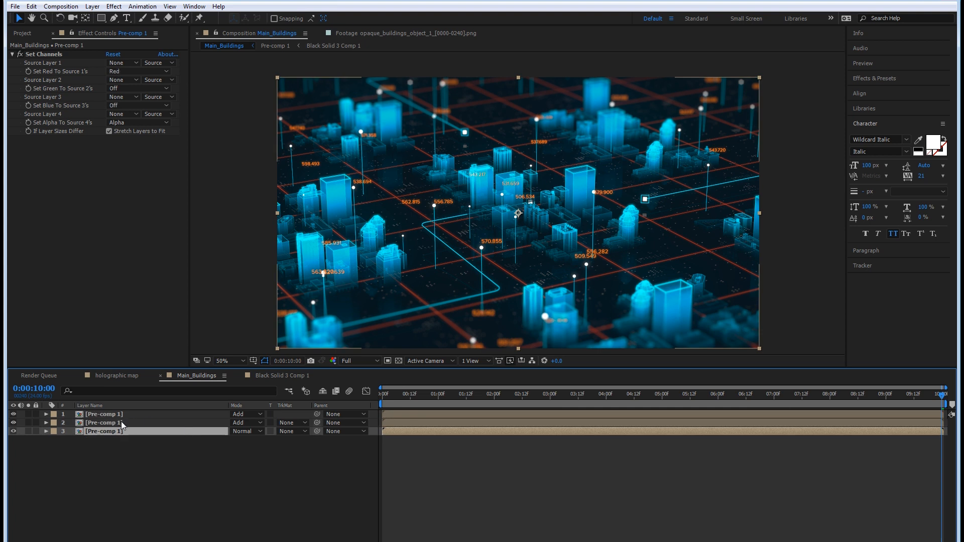
key("s")
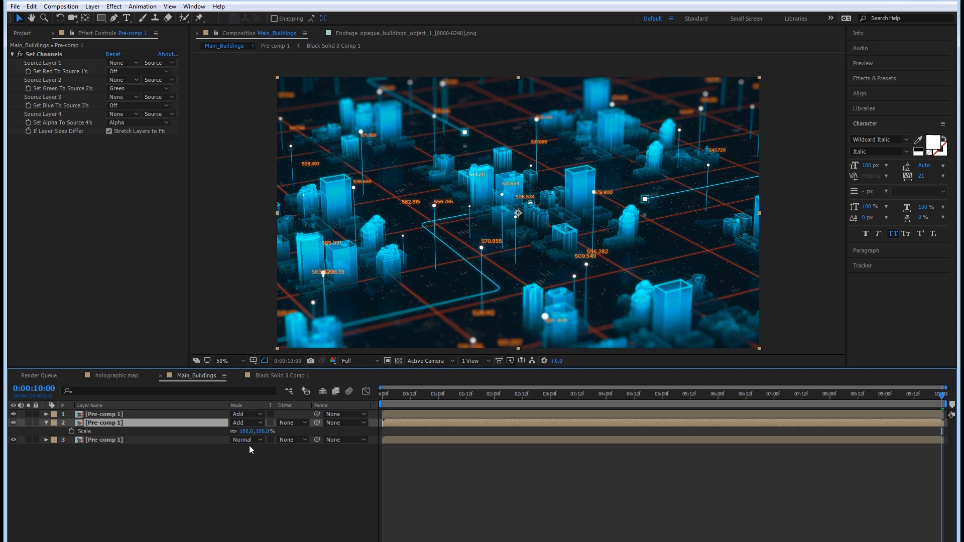
left_click(246, 432)
type("100.5")
key("Return")
Step: Set the blue channel layer's scale to 101% and inspect the color fringing near the frame's edge
left_click(161, 415)
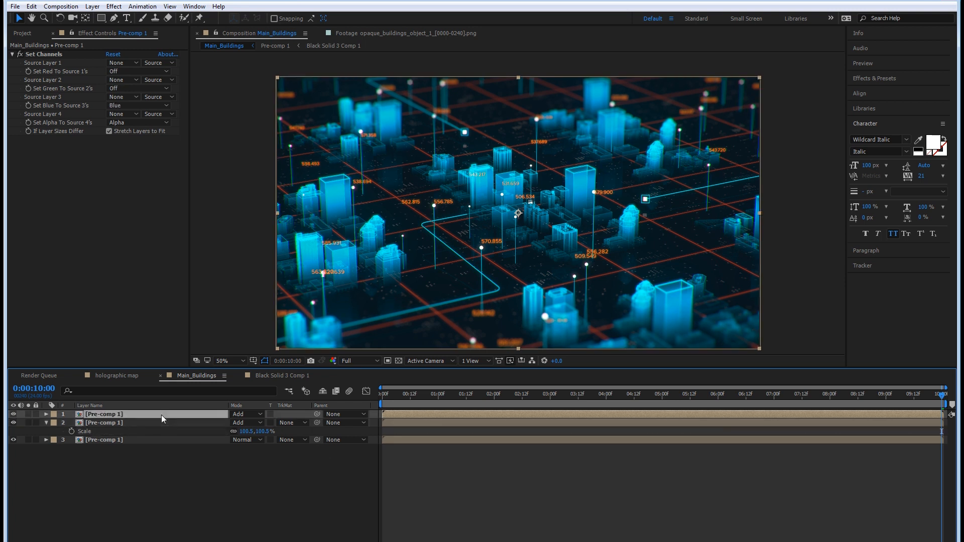
key("s")
left_click(246, 423)
type("1")
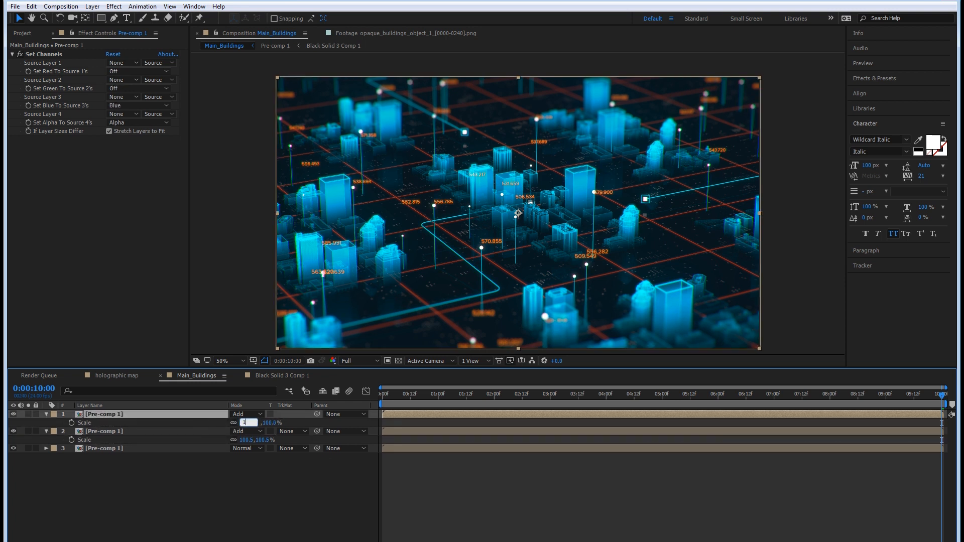
type("01")
key("Return")
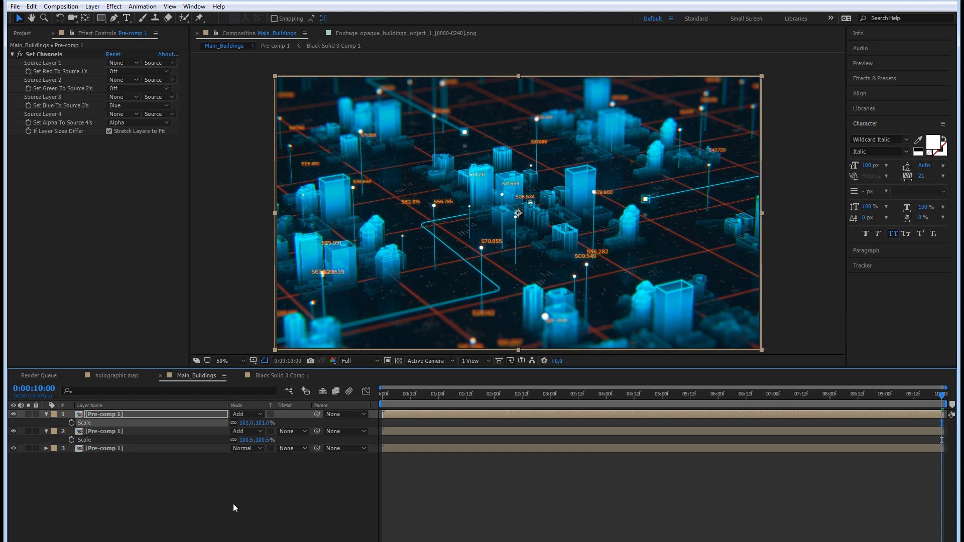
key("period")
left_click_drag(632, 286, 505, 238)
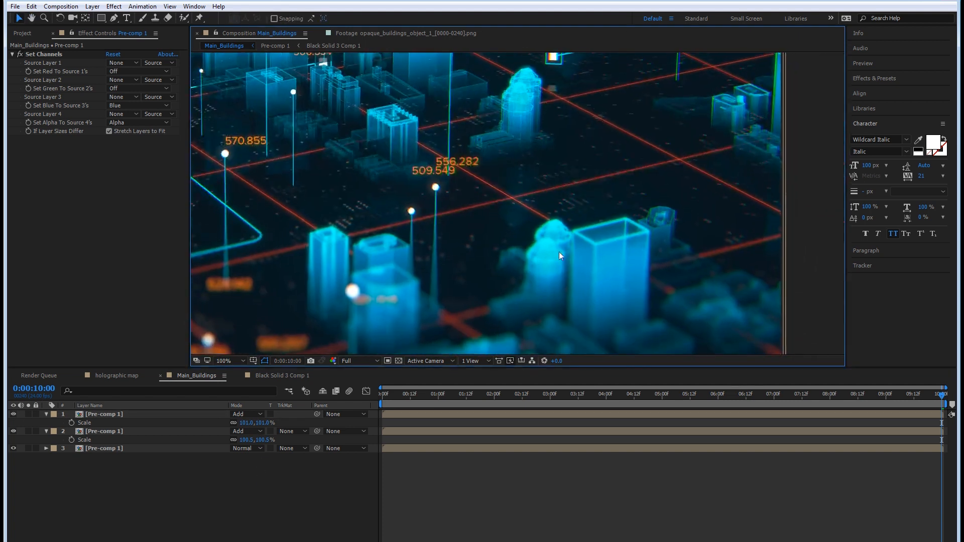
Step: Try stronger color fringing with the green channel layer's scale at 101% and the blue channel layer's at 102%
left_click_drag(552, 209, 412, 346)
left_click_drag(218, 270, 684, 201)
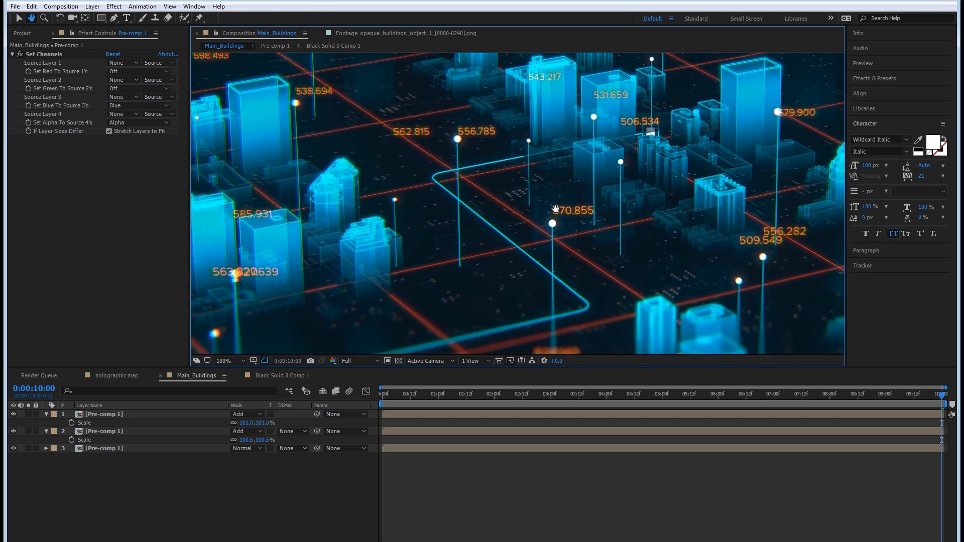
left_click(244, 440)
type("101")
left_click(419, 435)
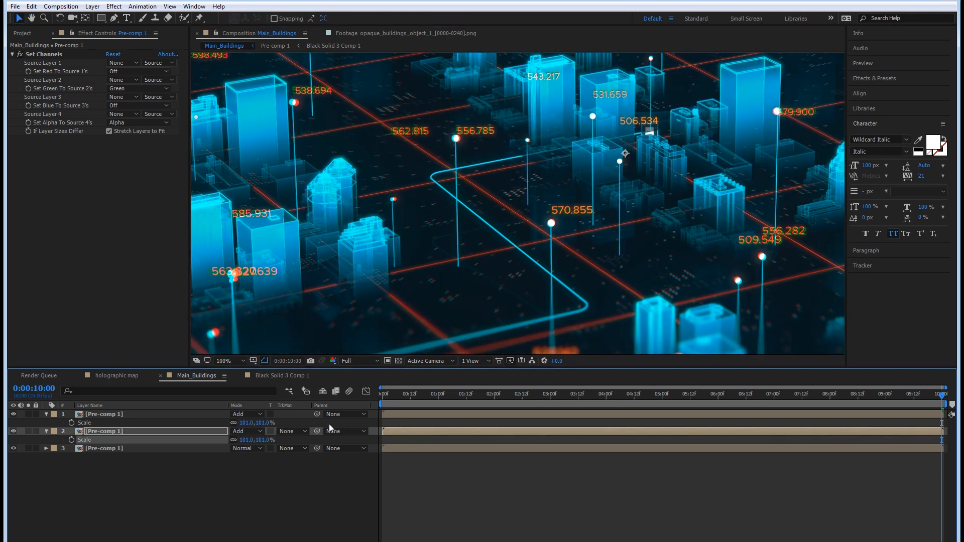
left_click_drag(263, 424, 272, 421)
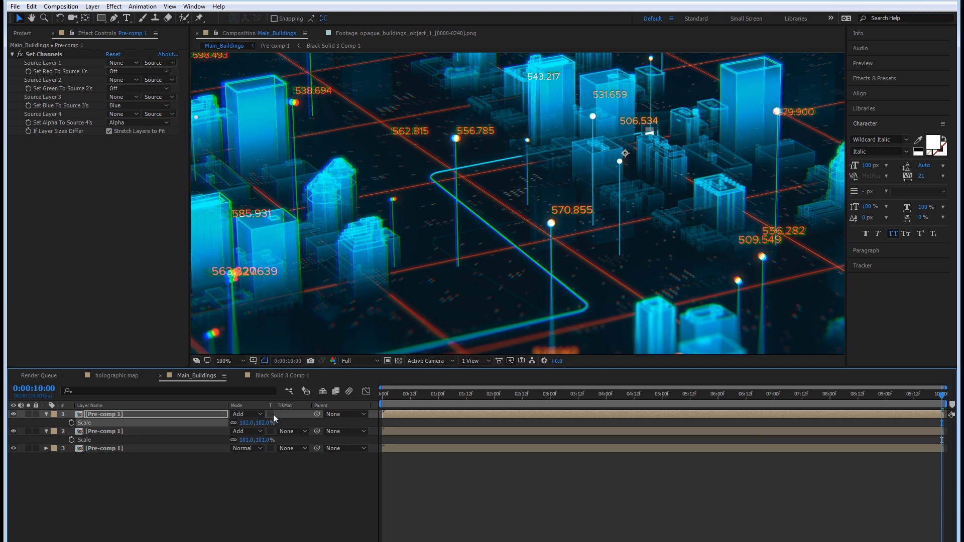
left_click(202, 500)
left_click_drag(463, 266, 526, 258)
scroll(369, 264, "down", 1)
left_click_drag(634, 247, 430, 271)
scroll(430, 271, "down", 2)
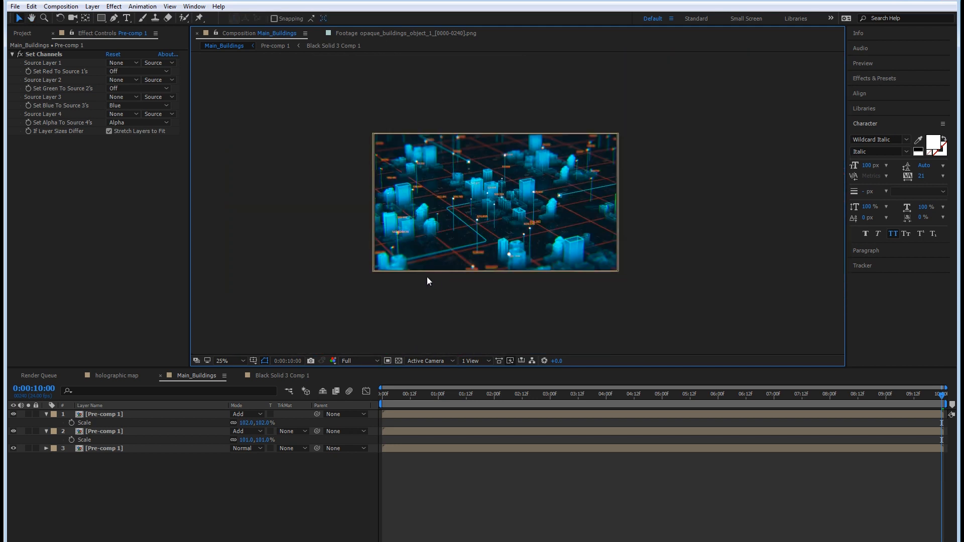
Step: Undo the last two scale changes on the green and blue channel layers
scroll(427, 275, "up", 2)
key("ctrl+z")
key("ctrl+z")
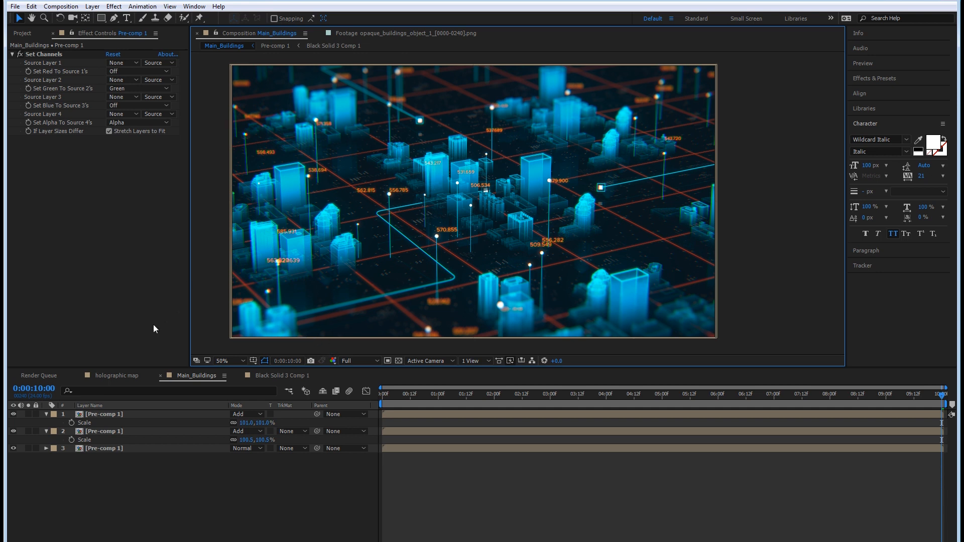
Step: Compare the Main_Buildings result with the holographic map reference composition
left_click(114, 375)
left_click(114, 375)
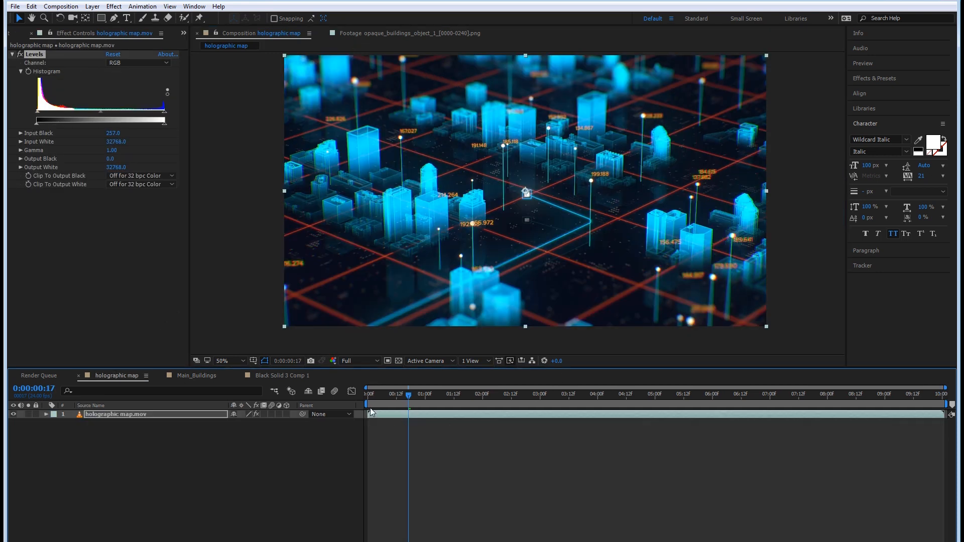
left_click(227, 379)
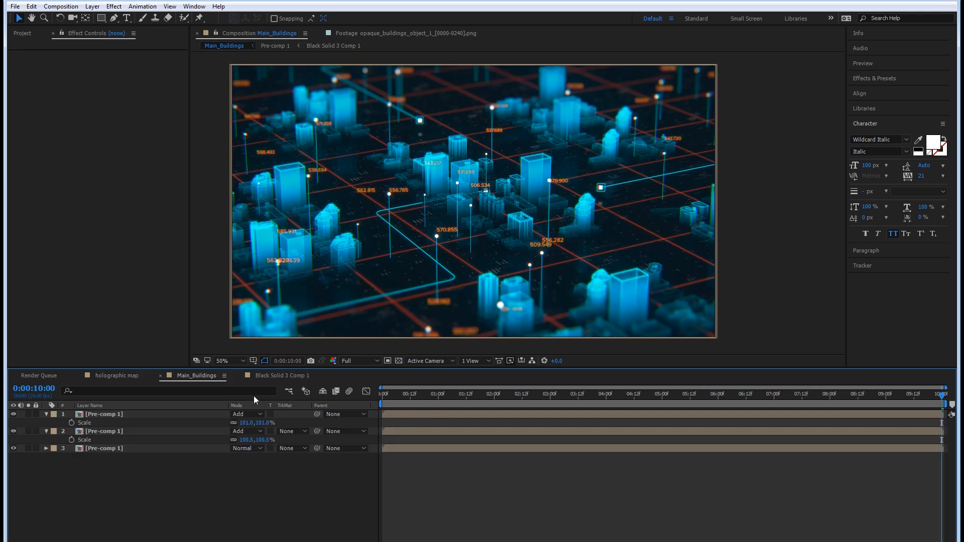
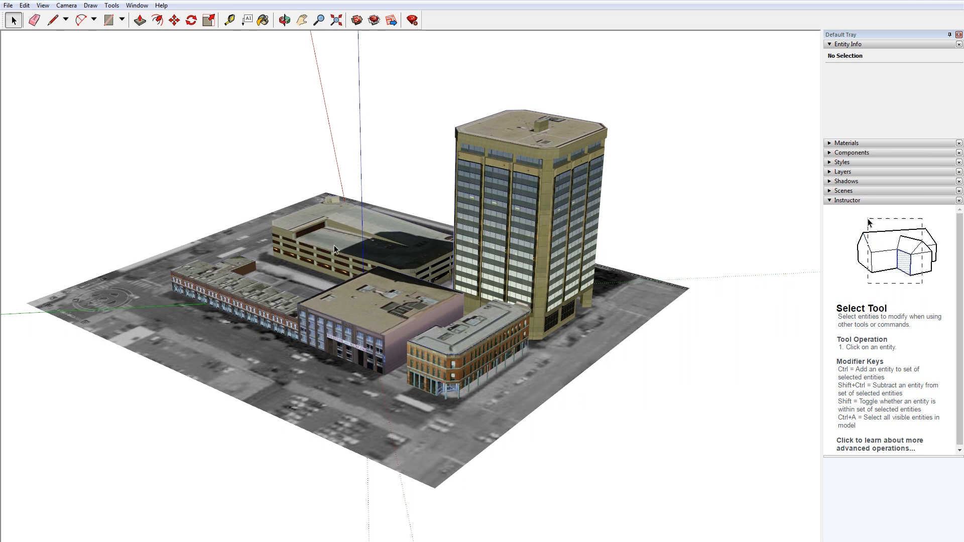
Step: Switch to SketchUp and export the city block model to the Desktop as the FBX file test.fbx
middle_click_drag(403, 260, 14, 218)
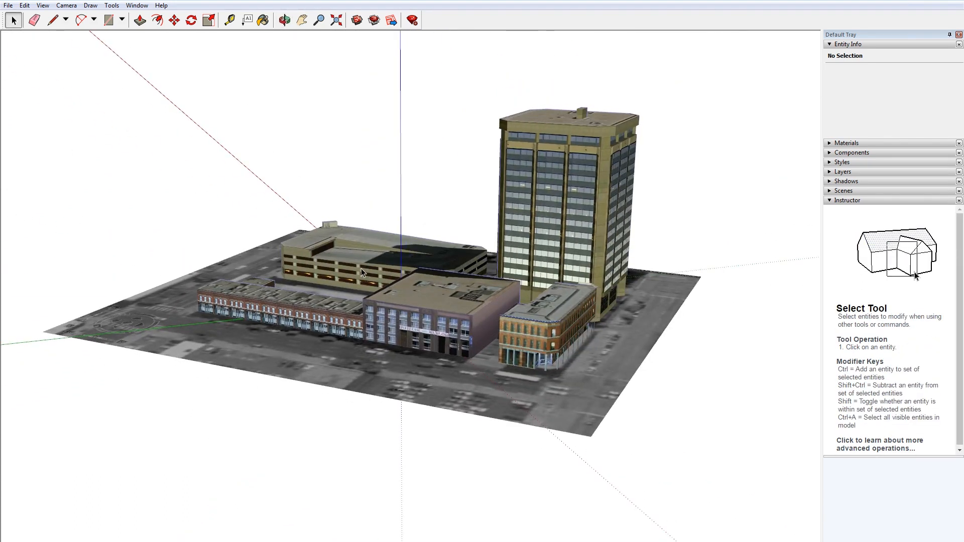
left_click(8, 6)
mouse_move(44, 158)
left_click(213, 167)
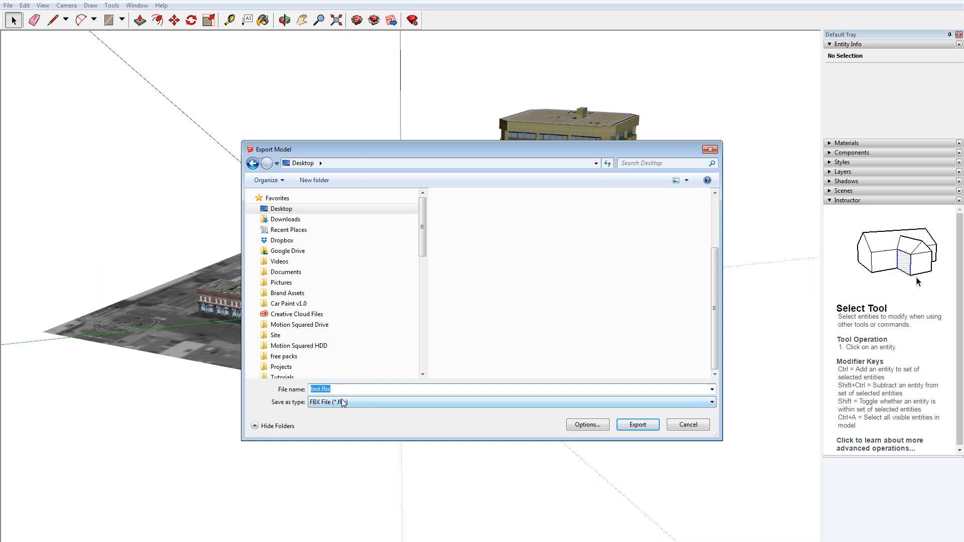
left_click(638, 425)
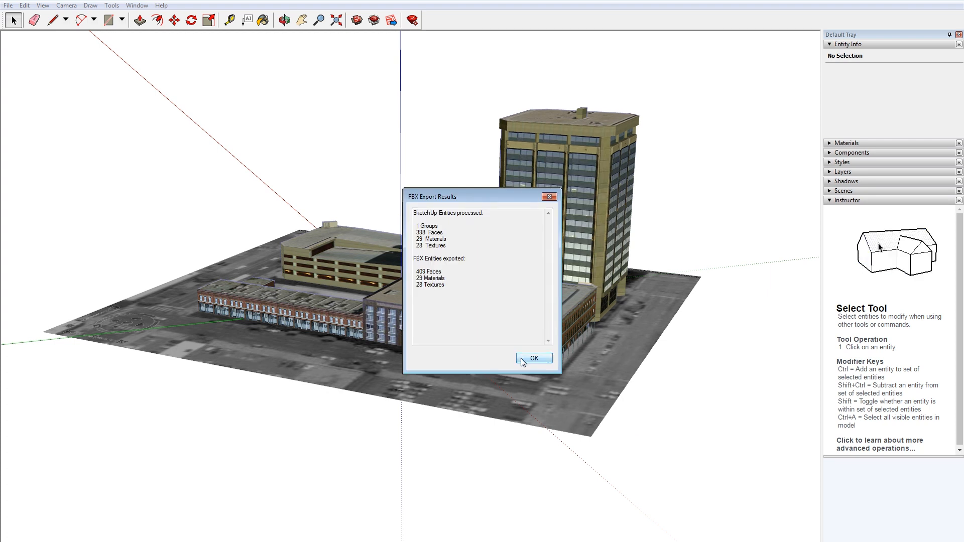
left_click(533, 359)
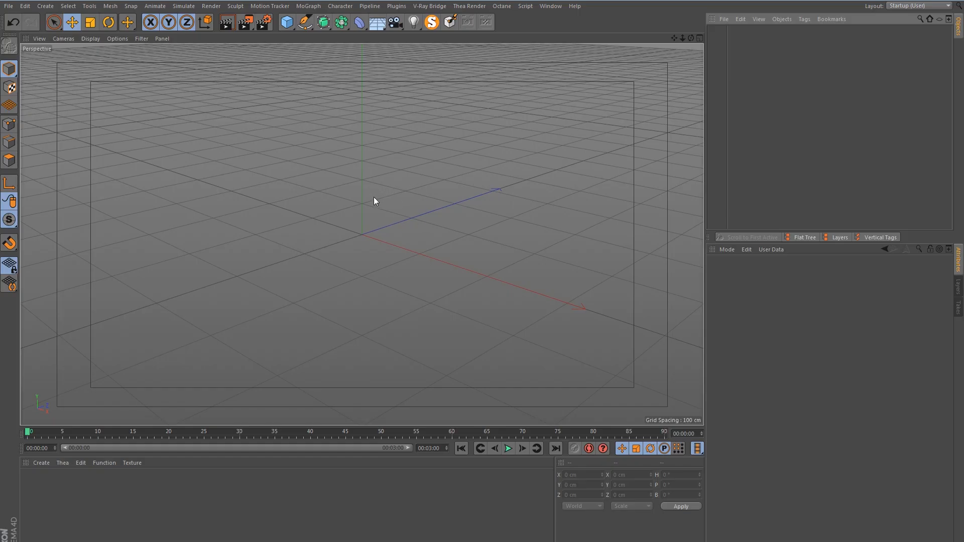
Step: Switch to Cinema 4D and merge test.fbx into the empty scene with the default FBX import settings
left_click(724, 18)
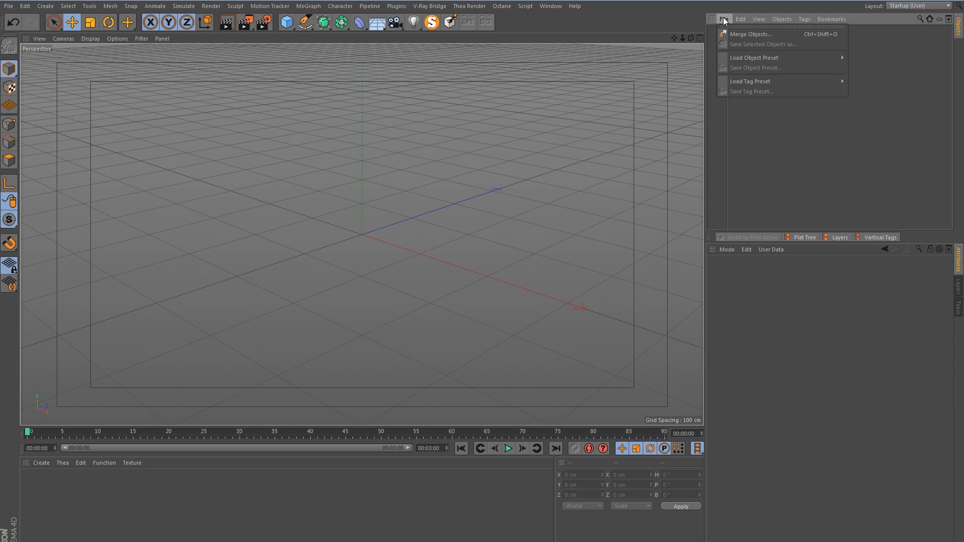
left_click(764, 36)
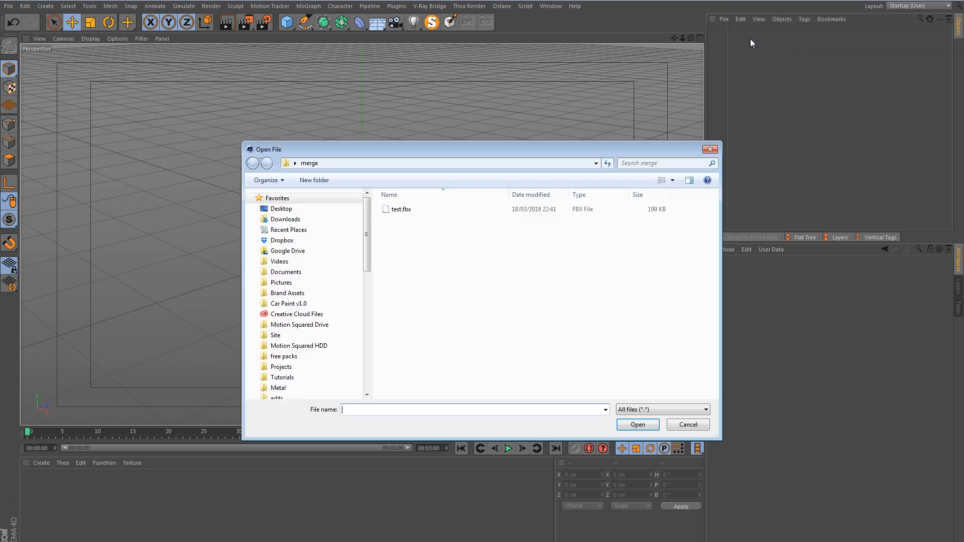
left_click(417, 212)
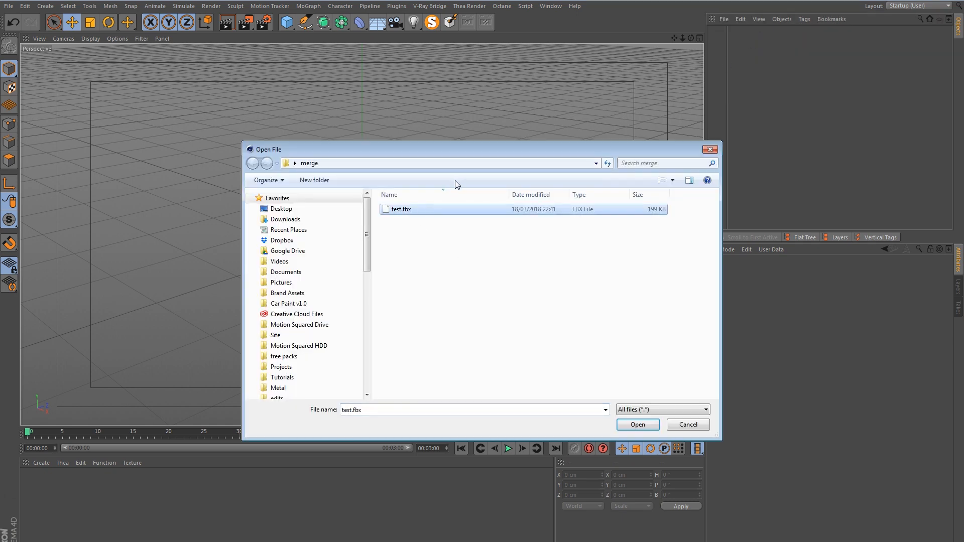
left_click(636, 425)
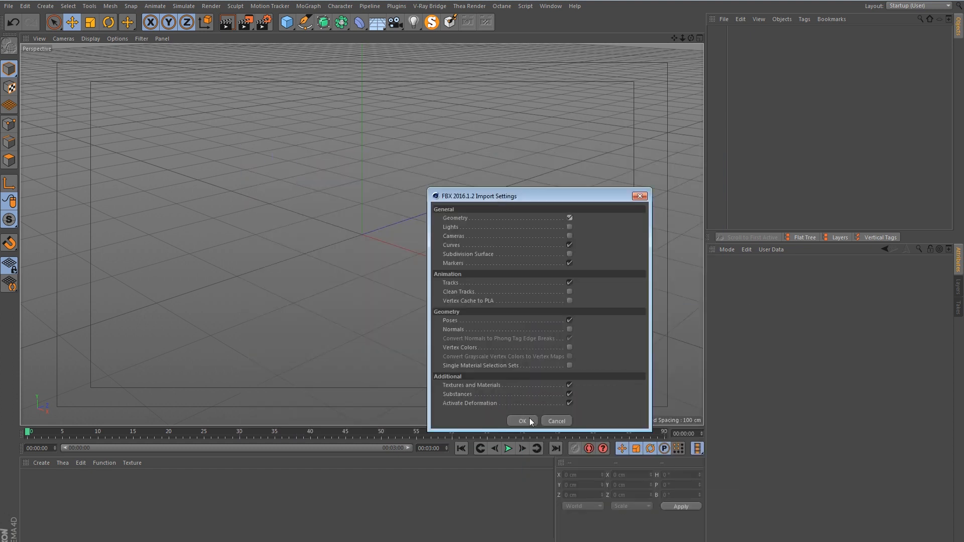
left_click(522, 421)
left_click_drag(452, 197, 451, 277, "alt")
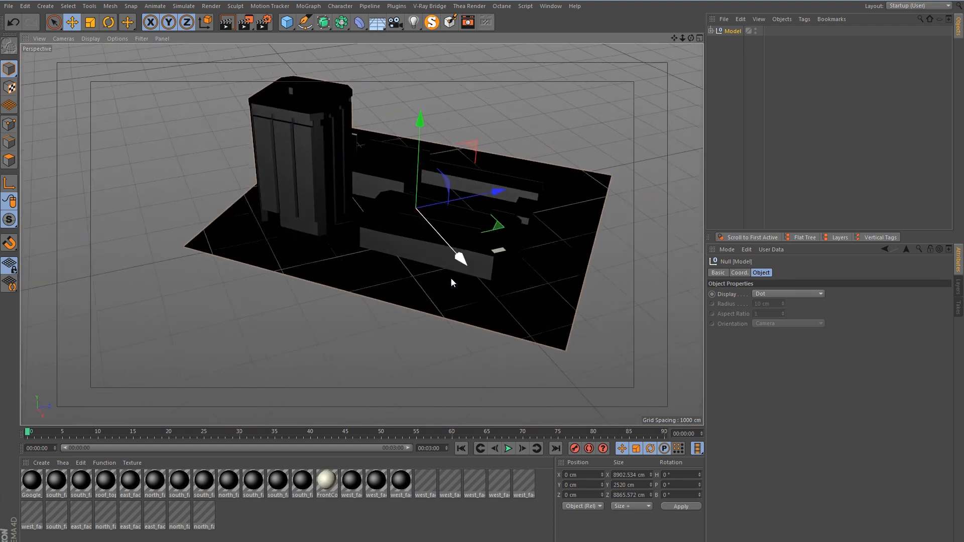
Step: Delete all imported materials and display the model shaded with its polygon lines
left_click(392, 514)
key("ctrl+a")
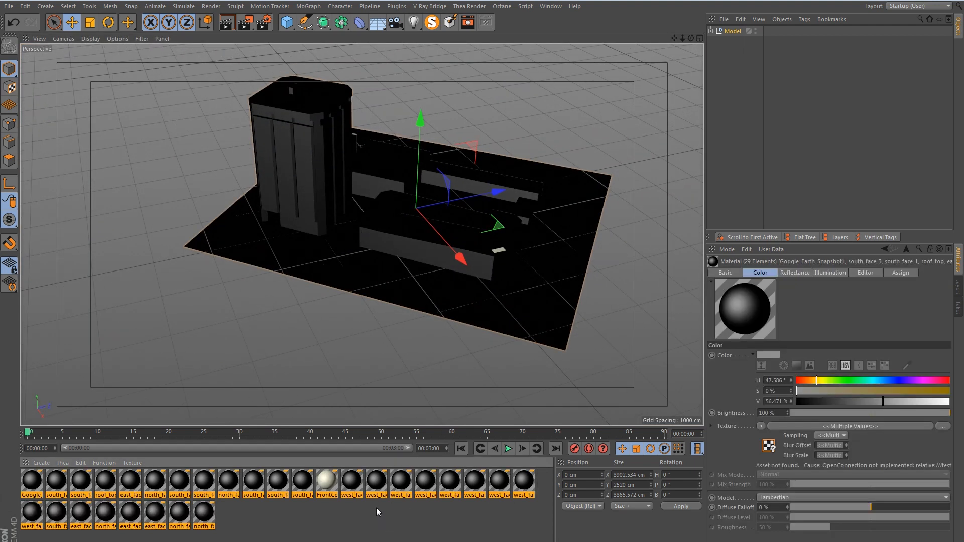
key("Delete")
left_click(74, 39)
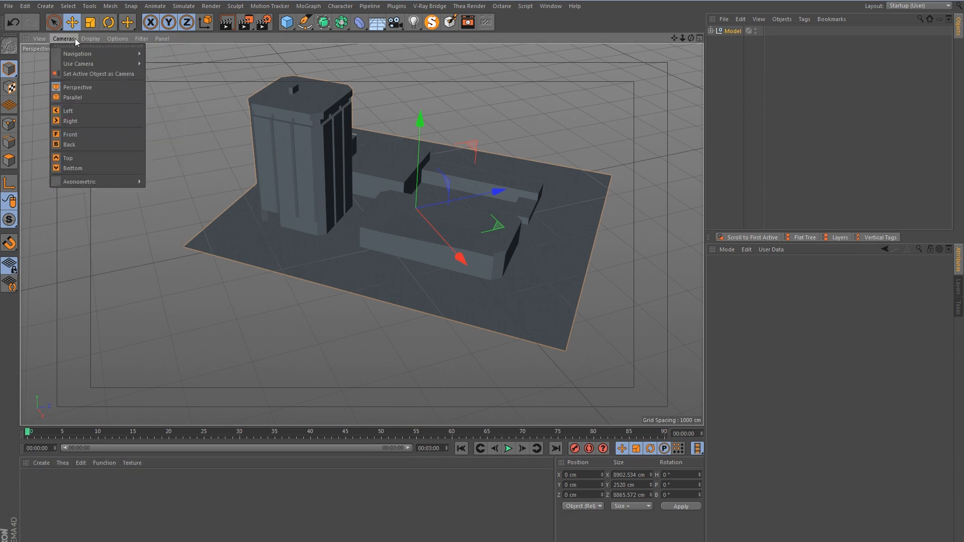
left_click(122, 62)
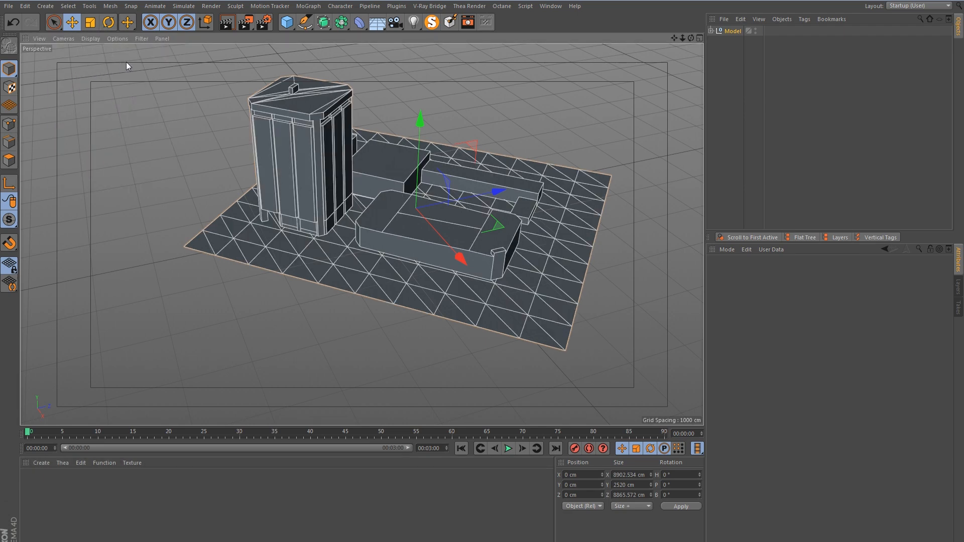
left_click_drag(286, 153, 421, 297, "alt")
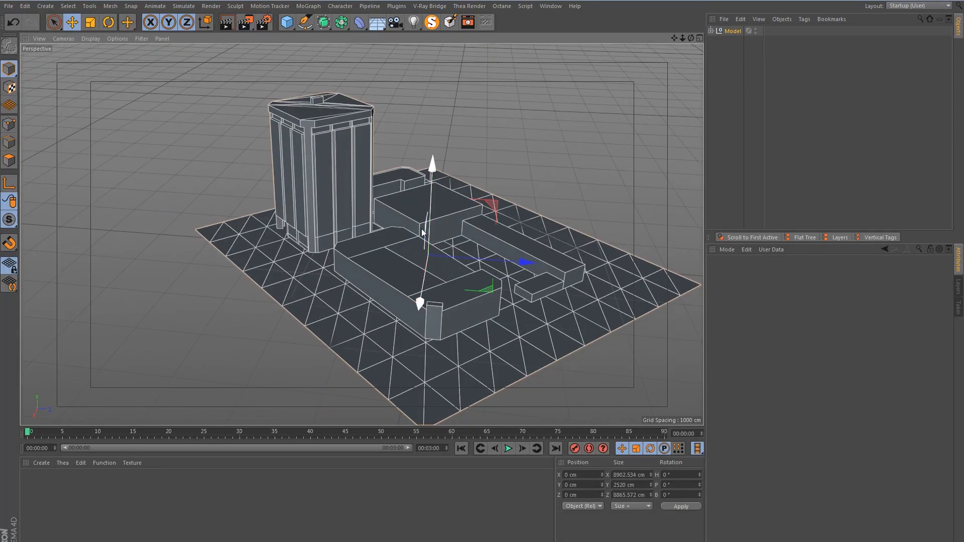
Step: Delete the flat ground mesh inside the Model null, keeping the buildings mesh
left_click(304, 279)
left_click(711, 31)
left_click(730, 41)
key("Delete")
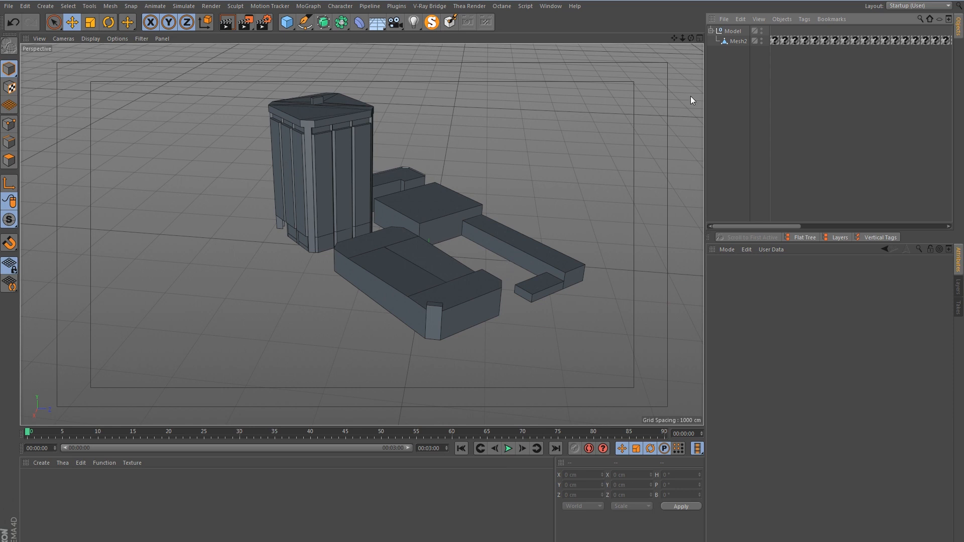
Step: Move Mesh2 out of the Model null and delete the null
left_click_drag(742, 42, 743, 73)
left_click(735, 33)
key("Delete")
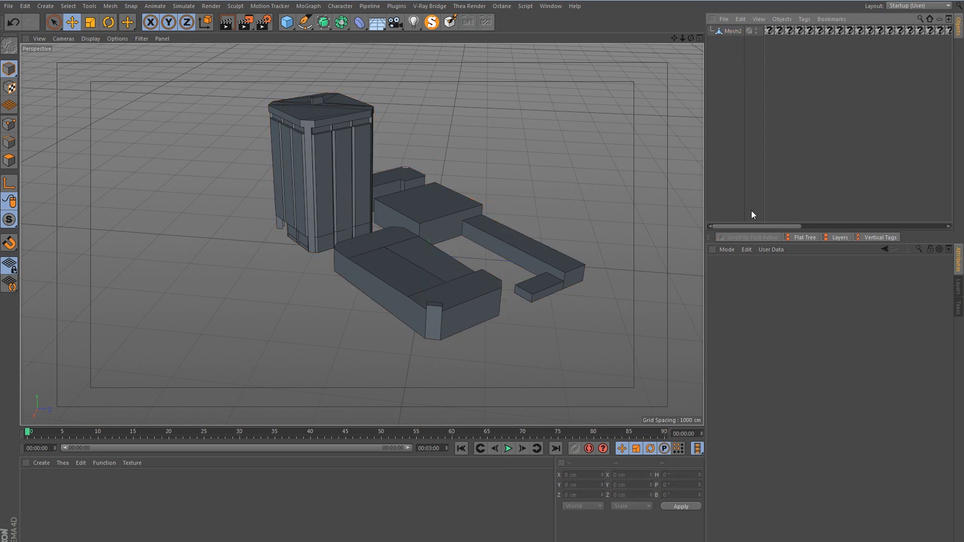
Step: Delete all texture, selection and UVW tags from Mesh2
left_click(770, 31)
left_click_drag(790, 227, 934, 220)
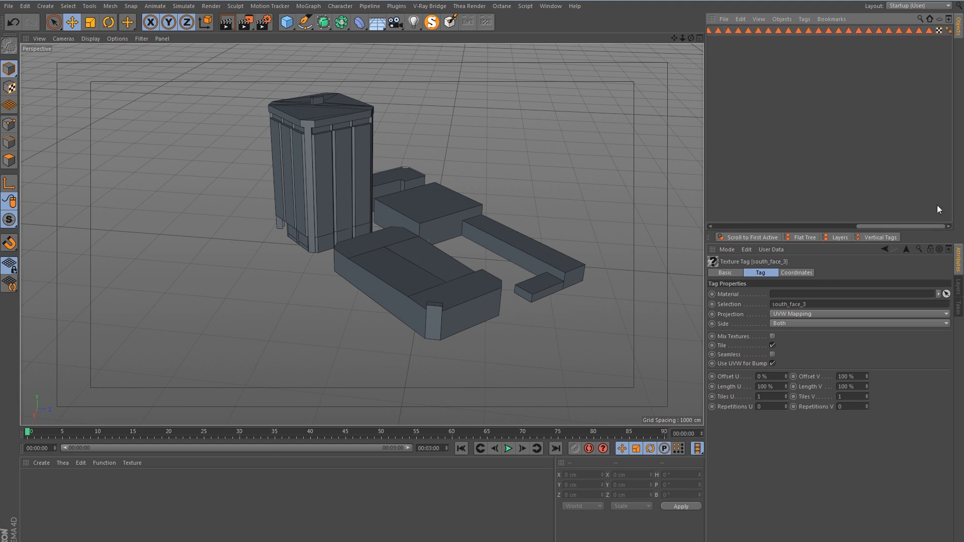
left_click(940, 30, "shift")
key("Delete")
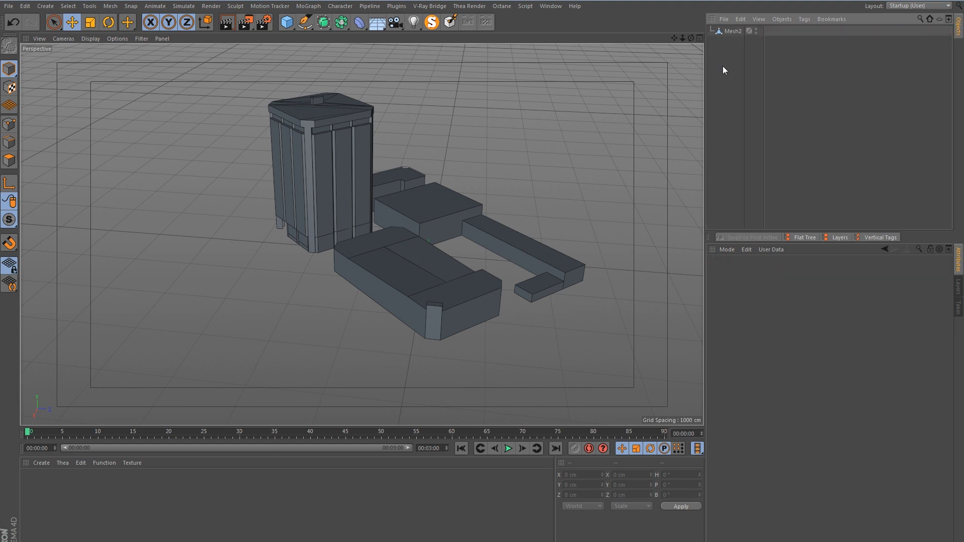
Step: Rotate Mesh2 in the top view to a heading of about -44° so the buildings align with the world axes
left_click(735, 34)
left_click_drag(407, 146, 524, 182, "alt")
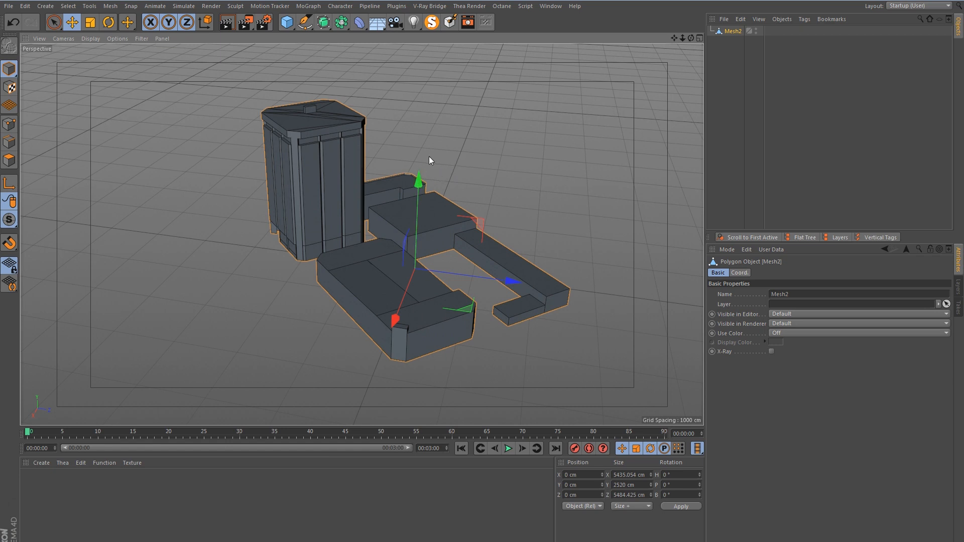
left_click_drag(393, 209, 386, 253, "alt")
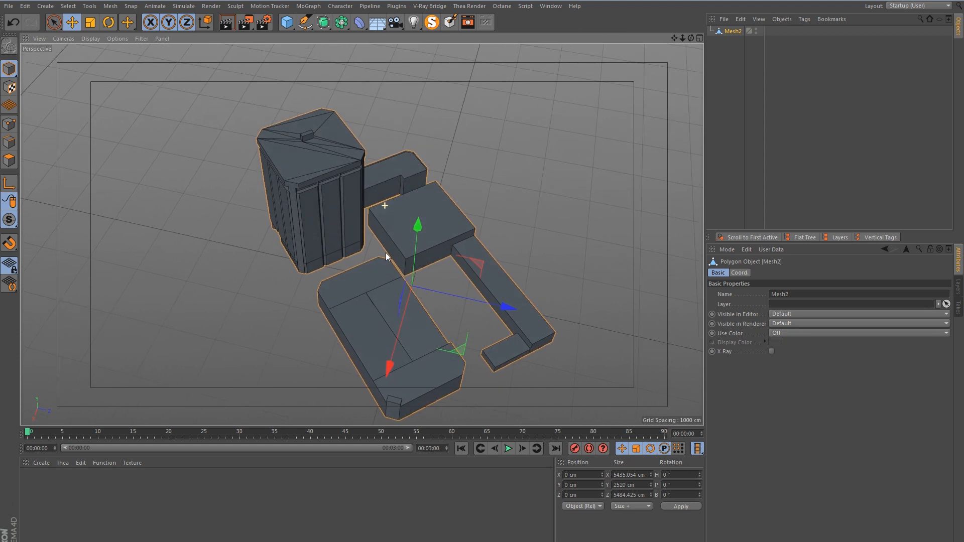
left_click(700, 37)
left_click(699, 38)
scroll(319, 221, "down", 5)
scroll(407, 183, "up", 3)
key("r")
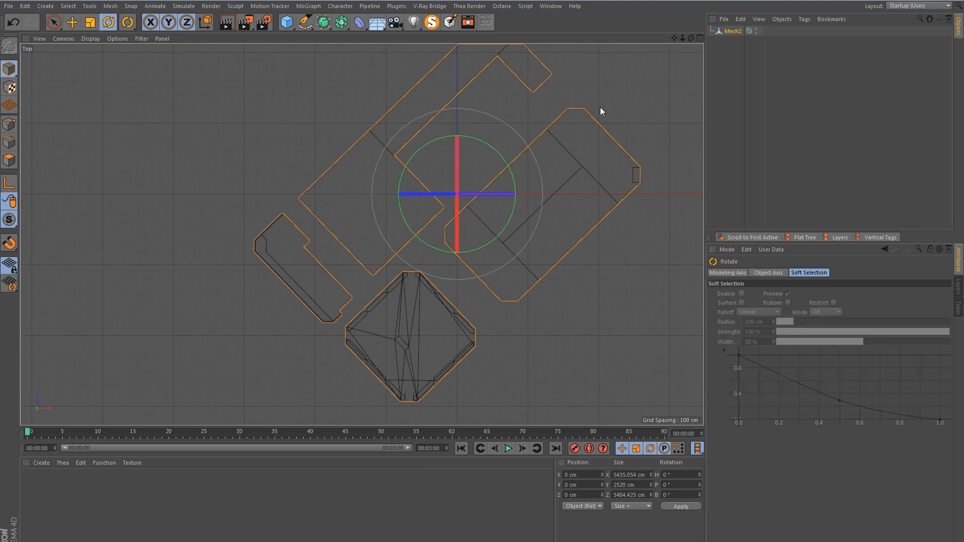
left_click_drag(568, 95, 646, 199)
key("space")
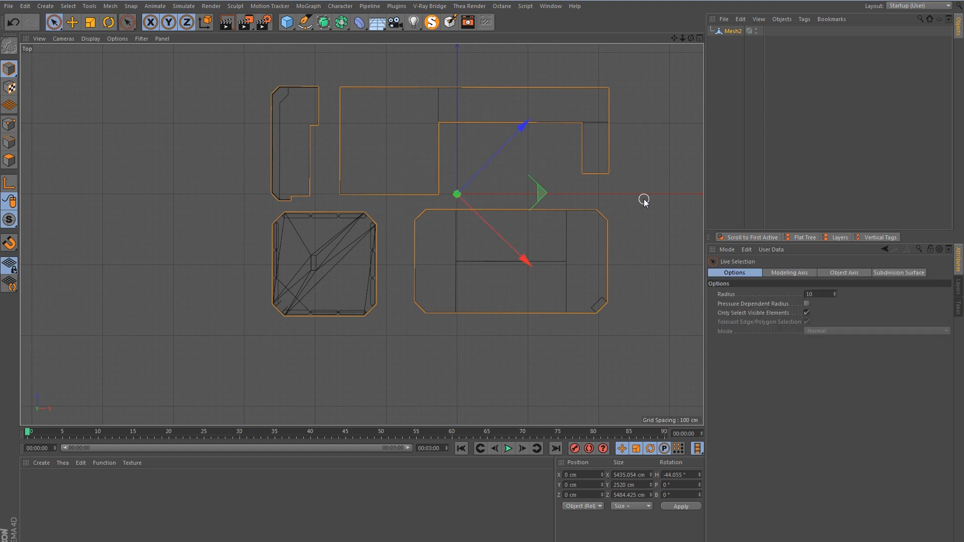
key("F1")
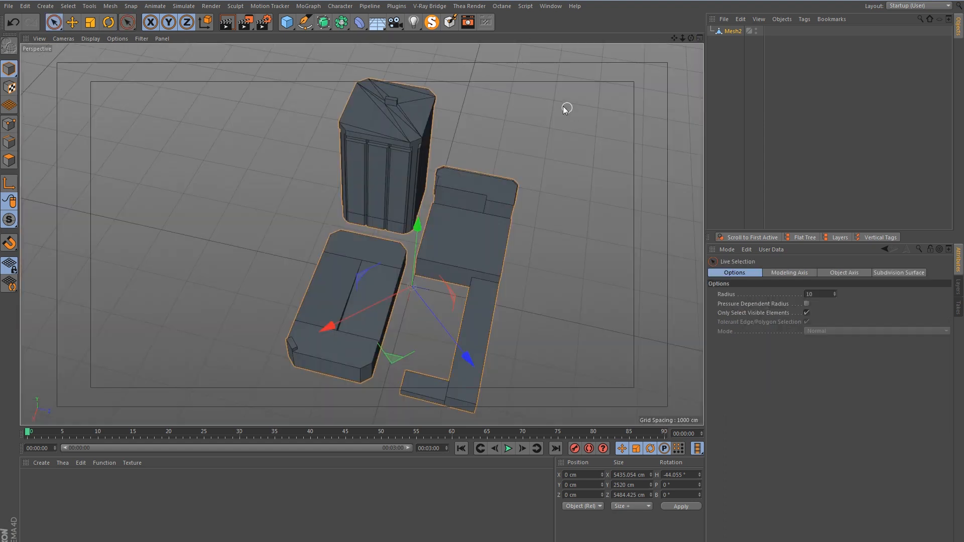
Step: Select all edges of Mesh2 and optimize polygons, unused points and points with a tolerance of 0.01 cm
middle_click_drag(402, 109, 372, 150, "alt")
left_click_drag(365, 142, 472, 122, "alt")
right_click_drag(352, 141, 395, 111, "alt")
middle_click_drag(395, 111, 371, 181, "alt")
left_click_drag(369, 188, 396, 225, "alt")
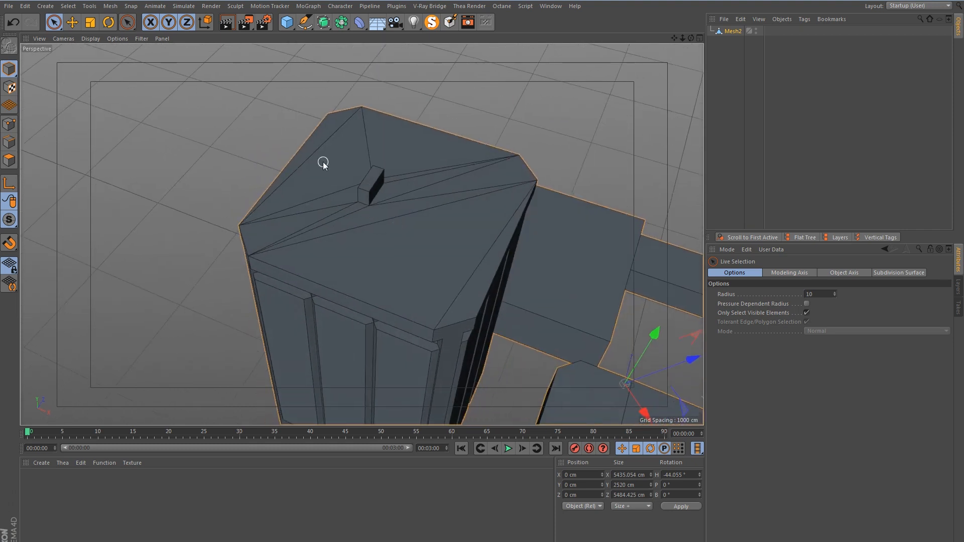
left_click(5, 143)
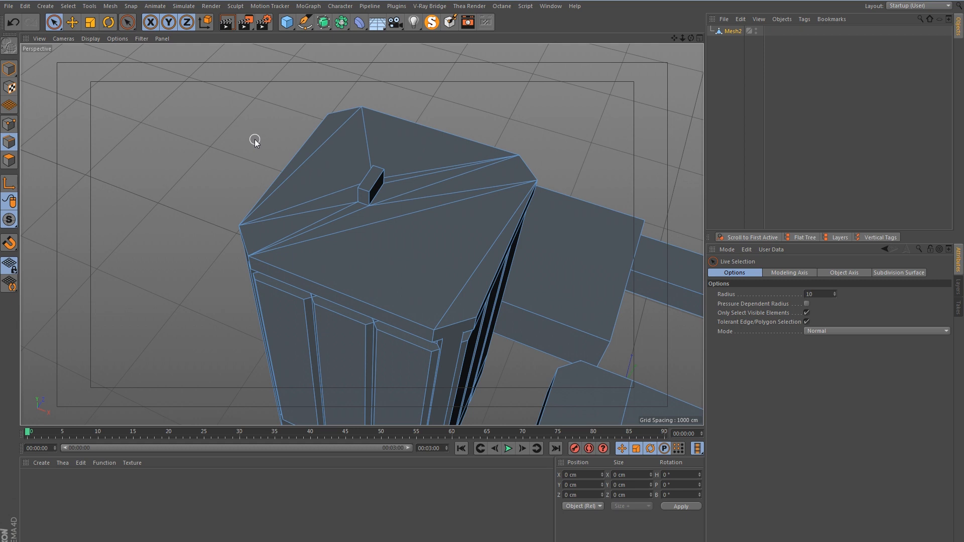
key("ctrl+a")
right_click(319, 144)
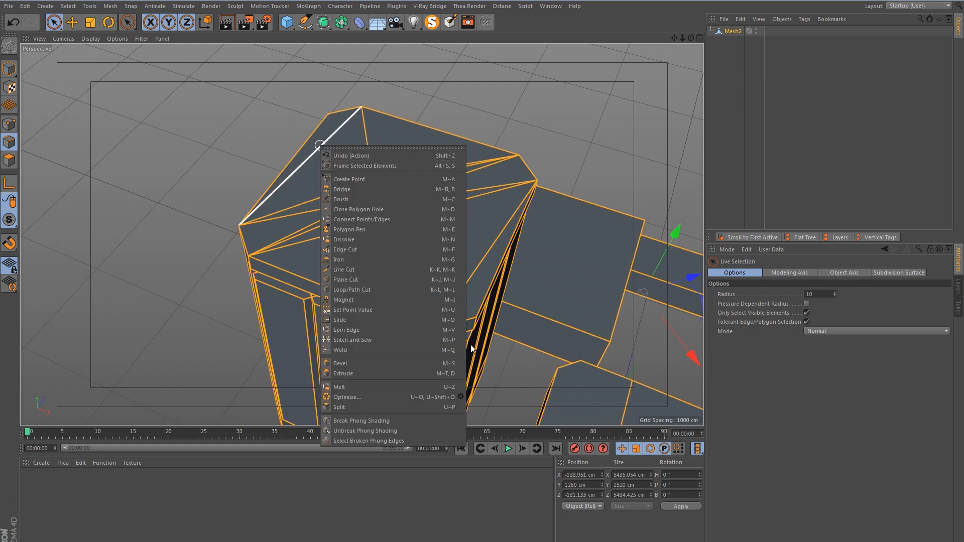
left_click(461, 397)
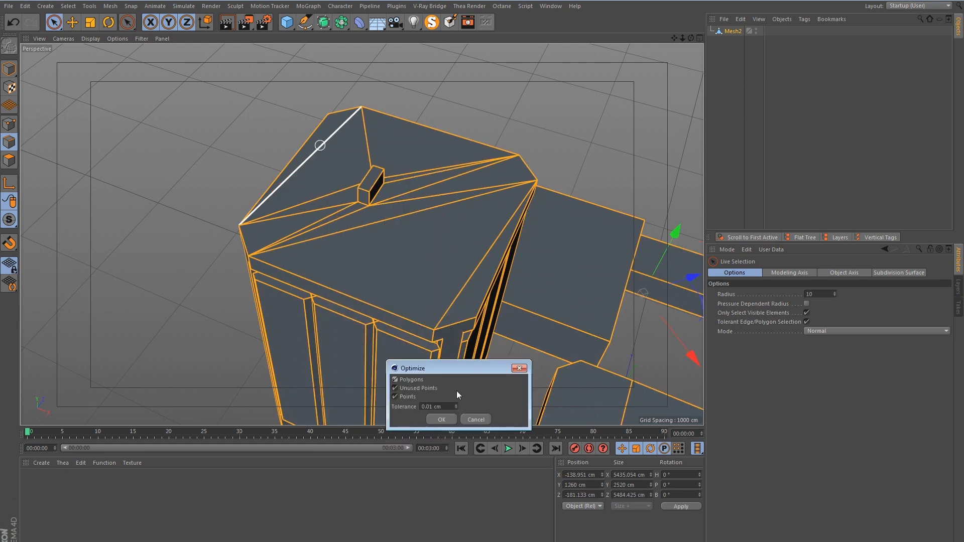
left_click(442, 420)
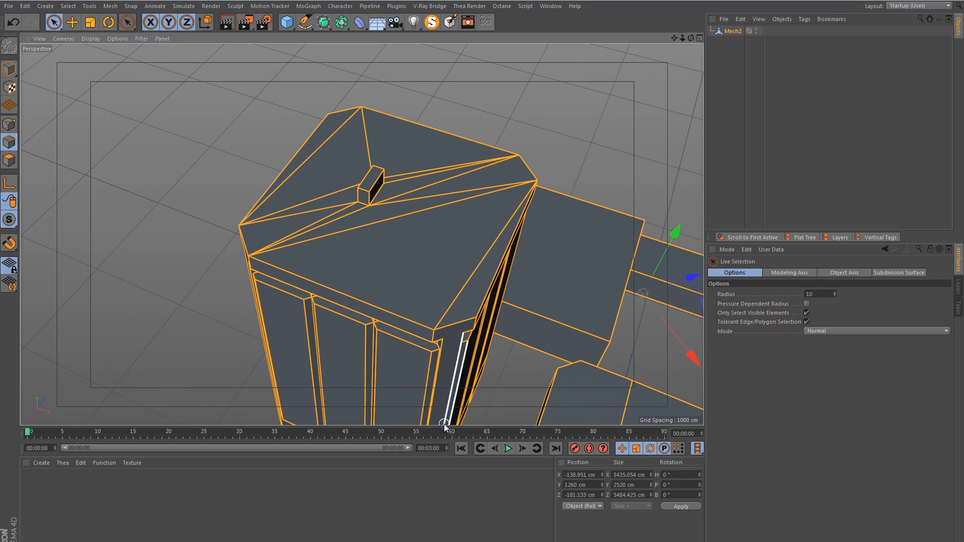
Step: Select the triangulation edges radiating across the tower's roof around the small rooftop box and dissolve them
mouse_move(347, 254)
left_mouse_down("alt")
mouse_move(364, 233)
mouse_move(292, 190)
mouse_move(235, 175)
mouse_move(301, 245)
mouse_move(241, 215)
mouse_move(205, 166)
mouse_move(197, 115)
left_mouse_up("alt")
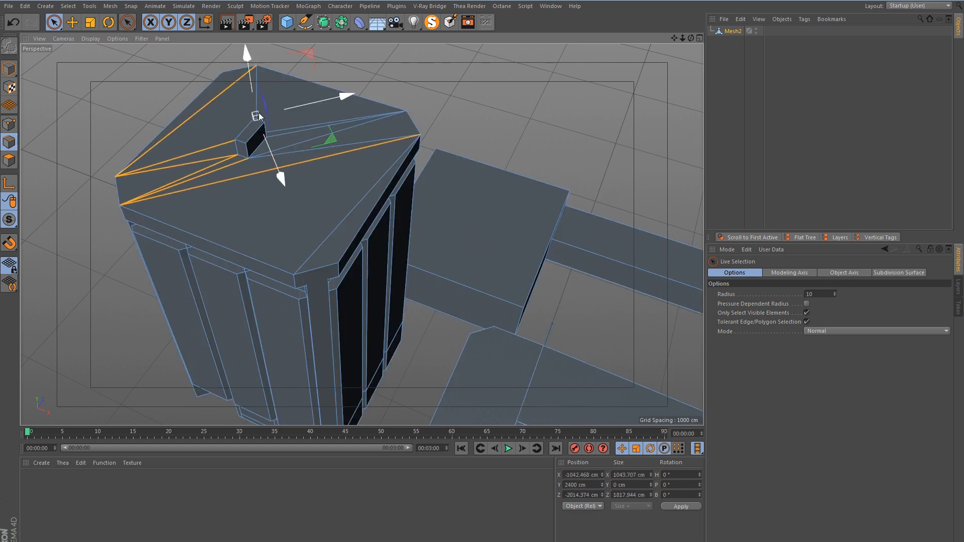
mouse_move(323, 175)
left_mouse_down("shift")
mouse_move(301, 138)
mouse_move(251, 95)
left_mouse_up("shift")
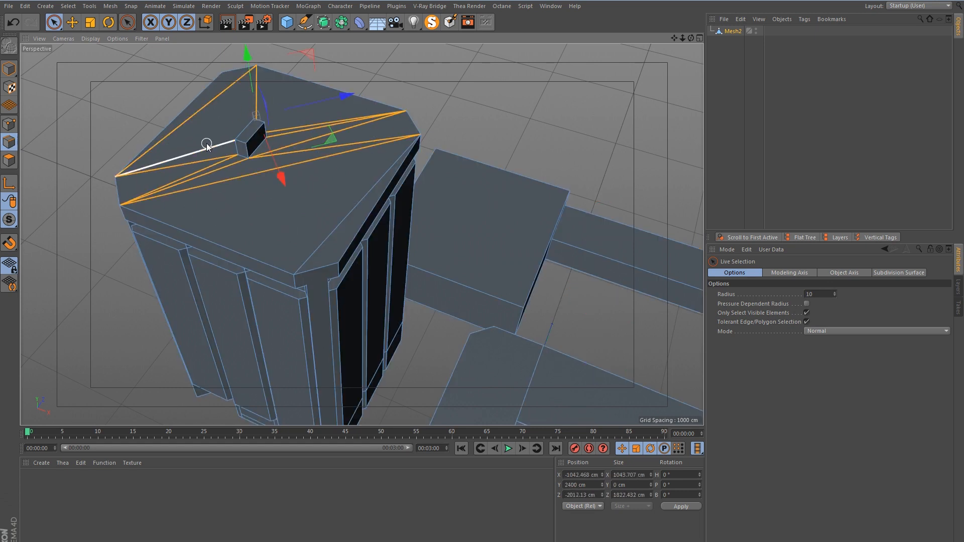
right_click(191, 160)
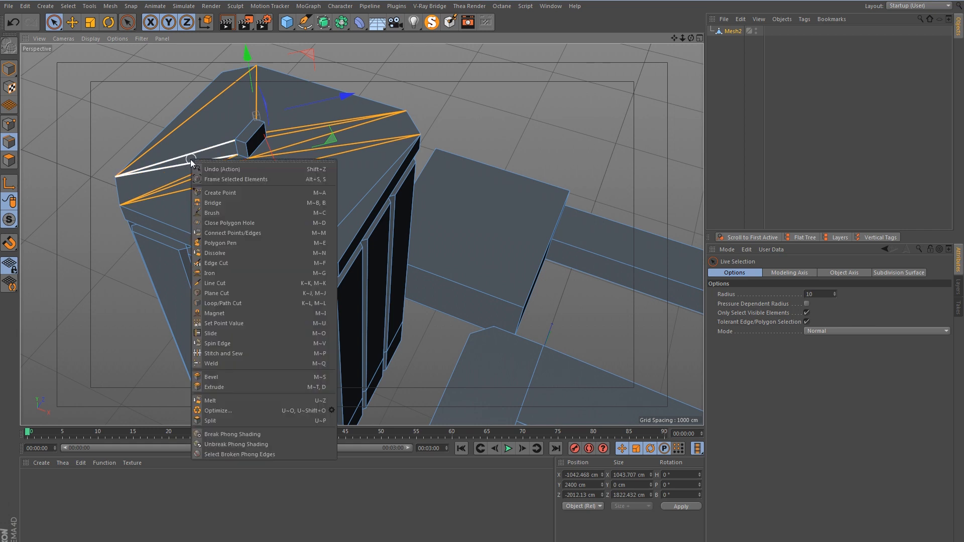
left_click(232, 253)
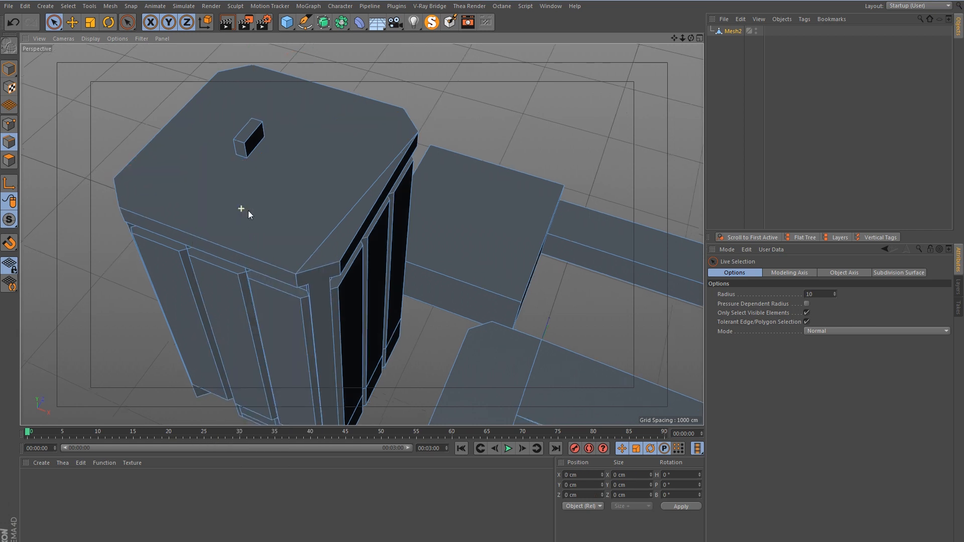
Step: Dissolve the remaining diagonal edge near the side of the tower's roof to leave one clean roof face
left_click_drag(248, 211, 287, 206, "alt")
left_click(339, 198)
right_click(340, 198)
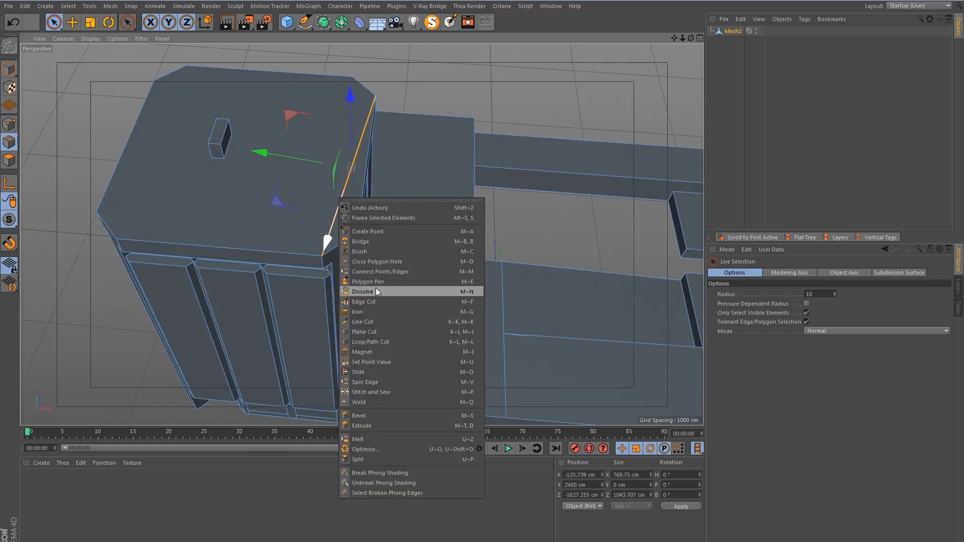
left_click(378, 292)
left_click_drag(375, 290, 331, 244, "alt")
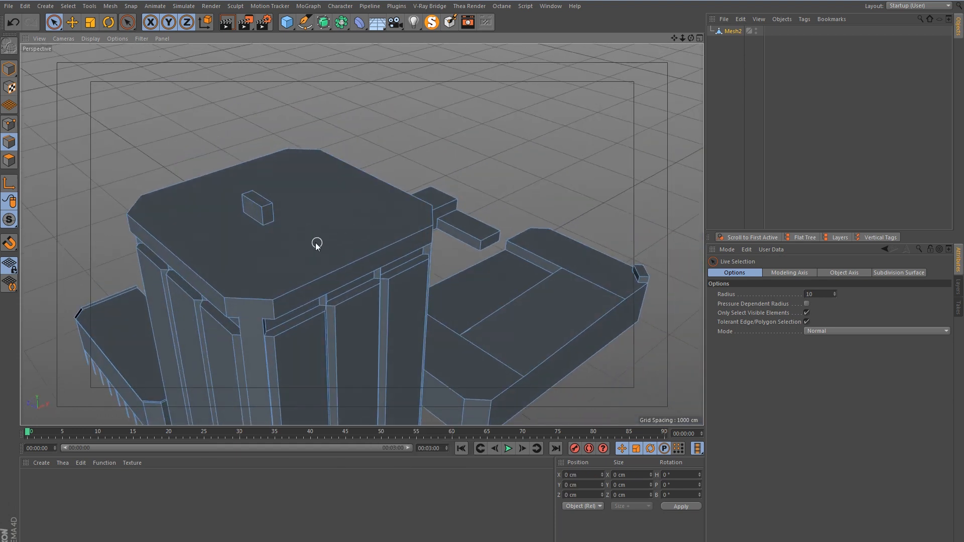
left_click_drag(248, 297, 315, 226, "alt")
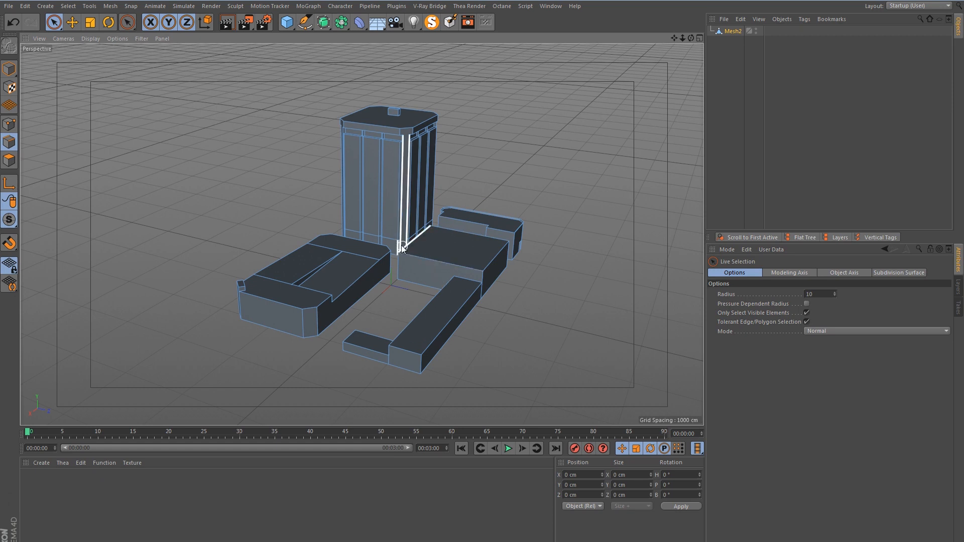
Step: Reset only the object axis of Mesh2 to a heading of 0°, keeping the buildings in place
left_click_drag(416, 221, 408, 261, "alt")
left_click(9, 69)
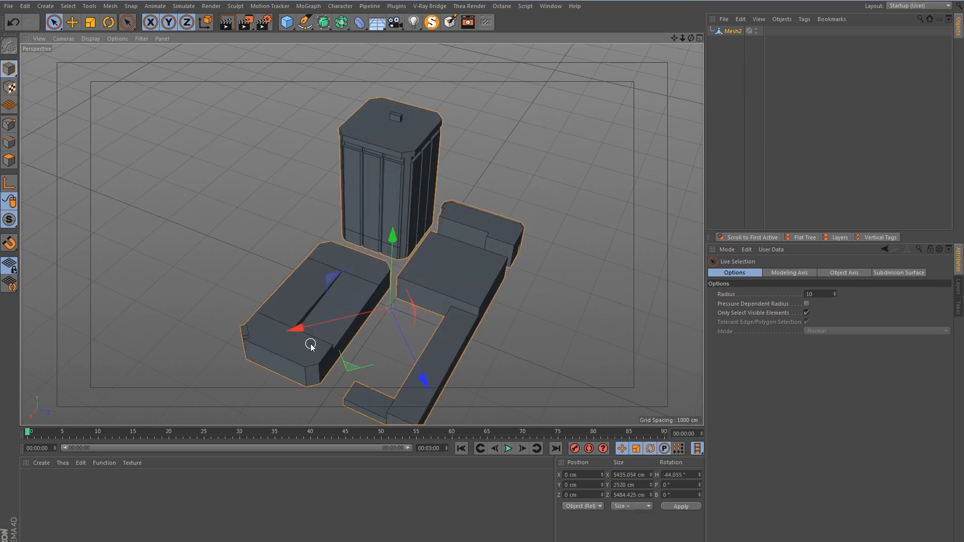
left_click_drag(285, 336, 334, 324, "alt")
left_click(10, 187)
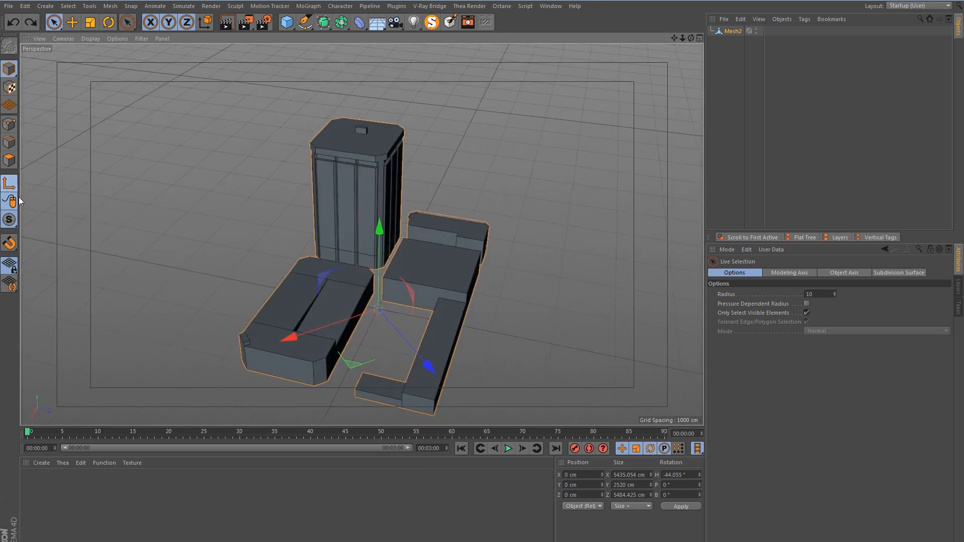
double_click(679, 474)
type("0")
key("Return")
left_click_drag(314, 280, 322, 241, "alt")
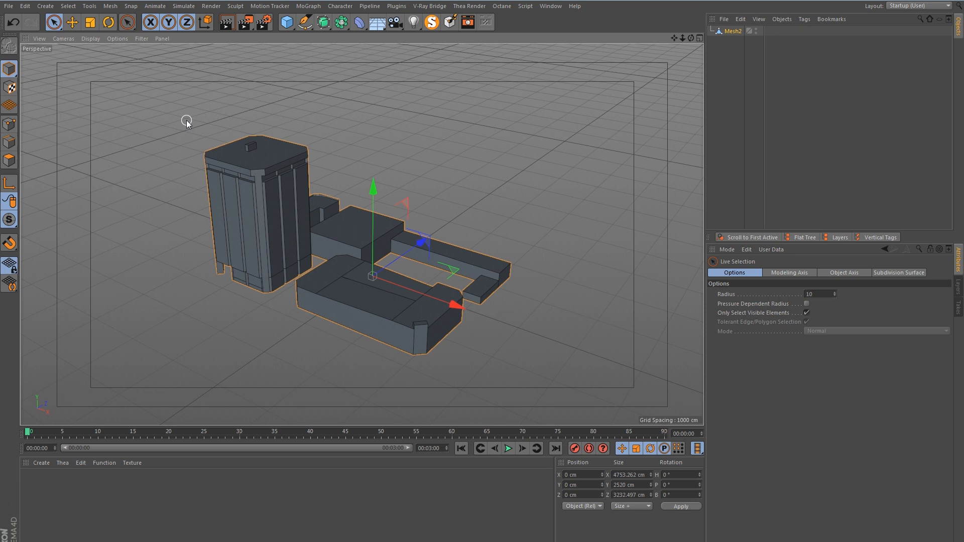
middle_click_drag(320, 321, 330, 319, "alt")
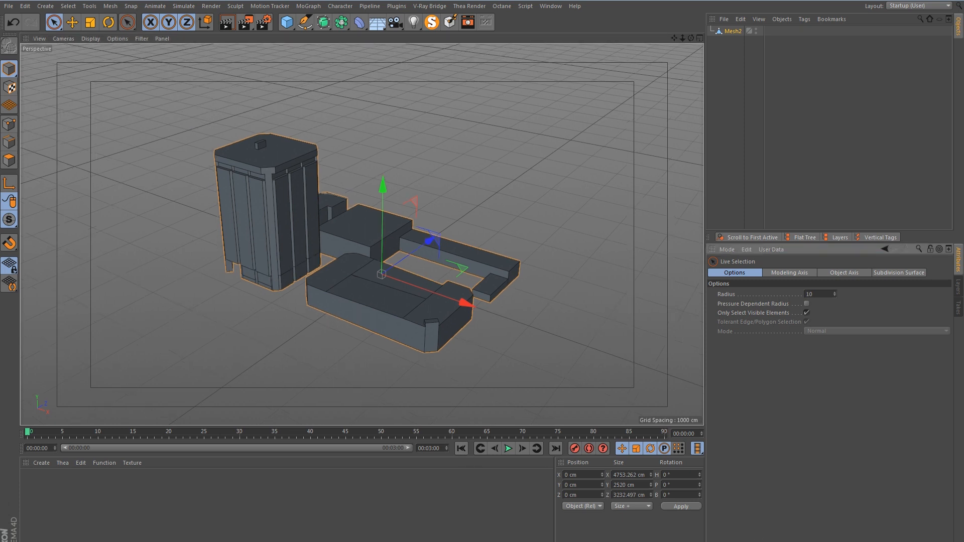